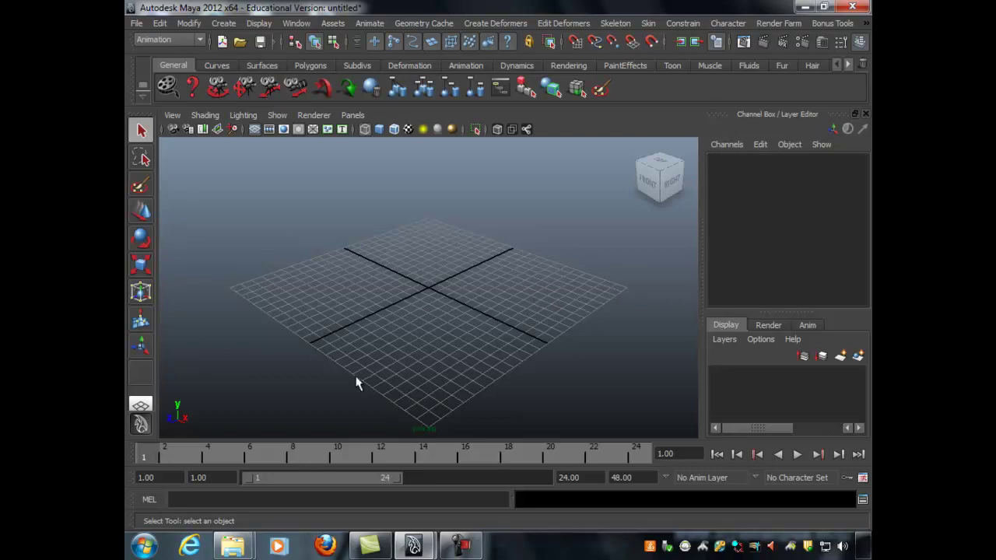
Switch to the Explorer window showing the Software folder and open the displaceD-Maya2012_includesLinux folder
mouse_move(233, 545)
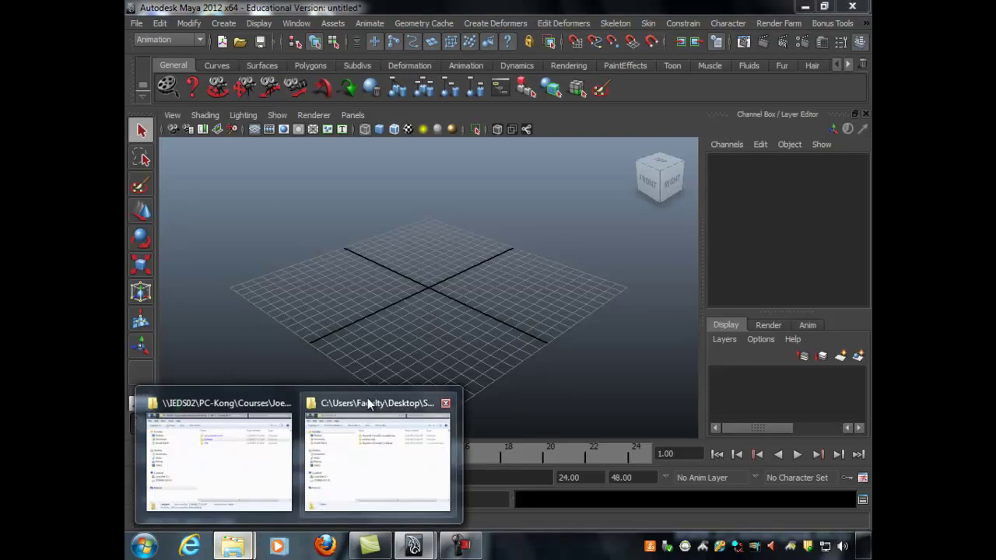
left_click(331, 405)
left_click_drag(518, 75, 493, 48)
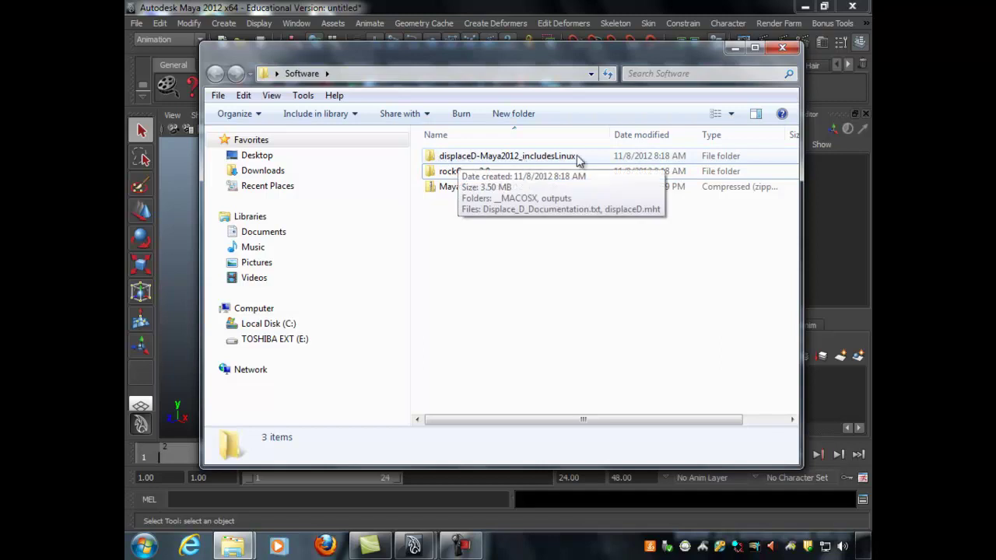
left_click_drag(489, 61, 501, 76)
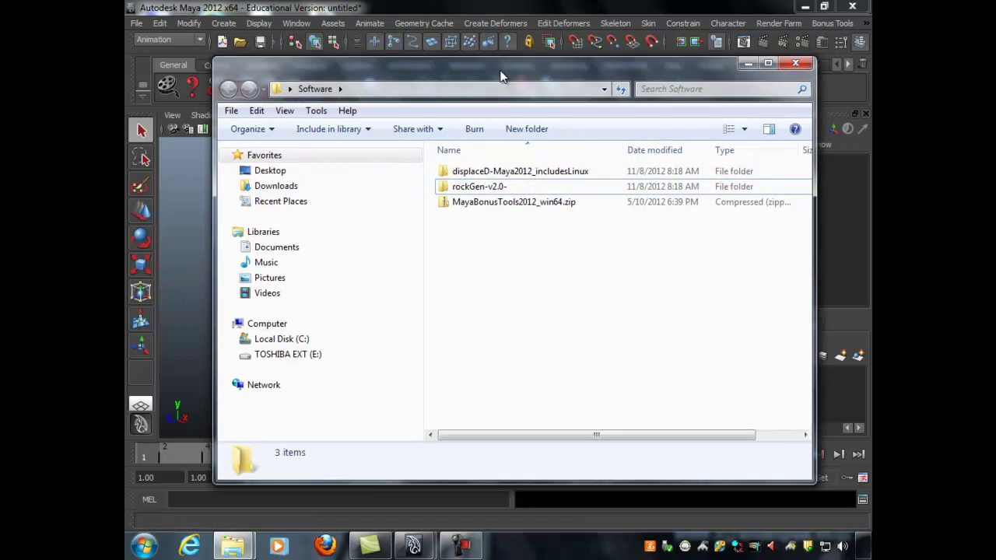
left_click(459, 172)
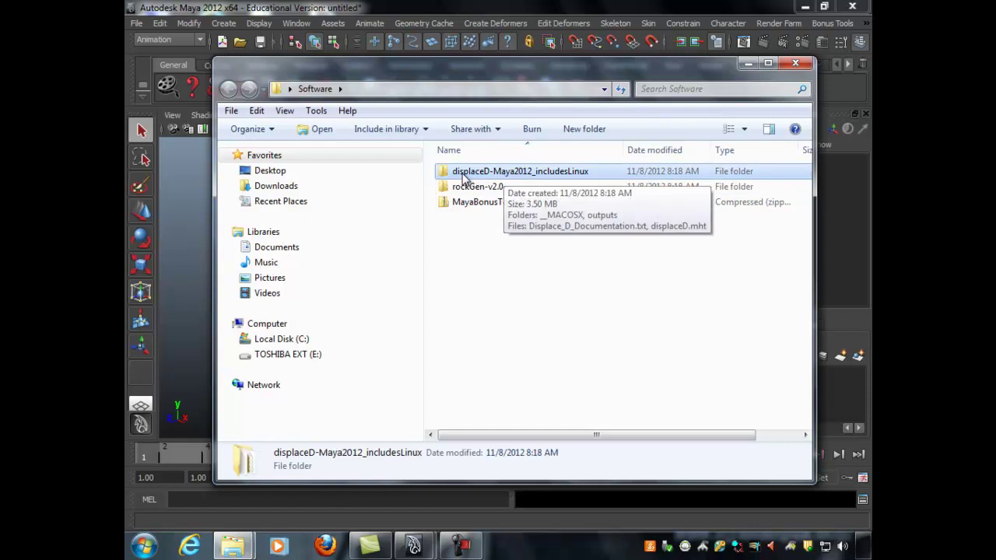
double_click(470, 178)
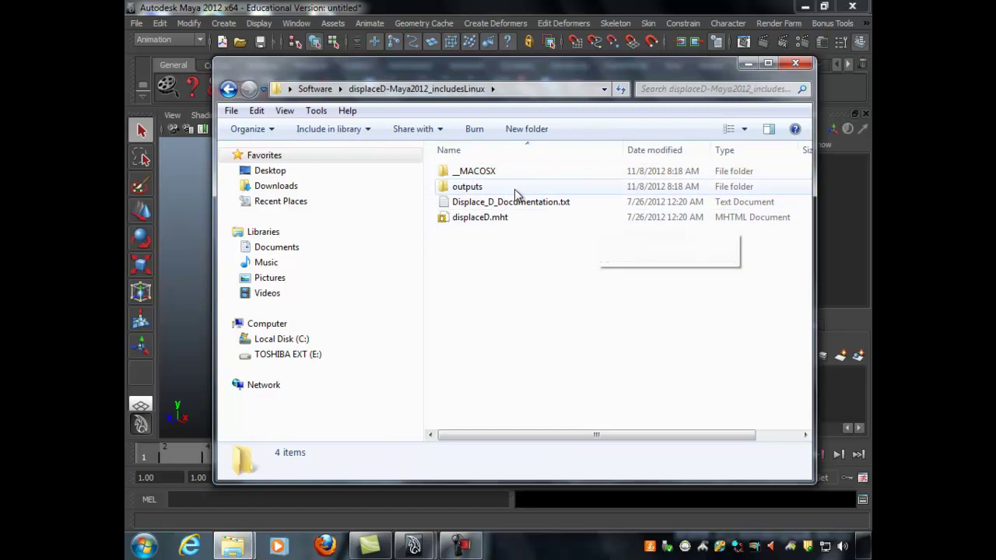
Open Displace_D_Documentation.txt to read the documentation web address, then close the file
double_click(457, 204)
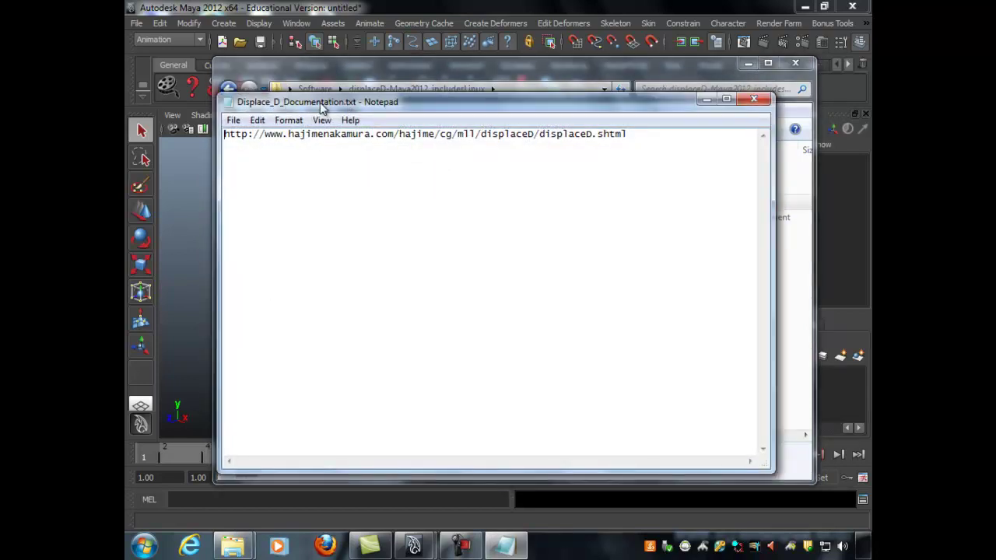
left_click_drag(322, 104, 348, 114)
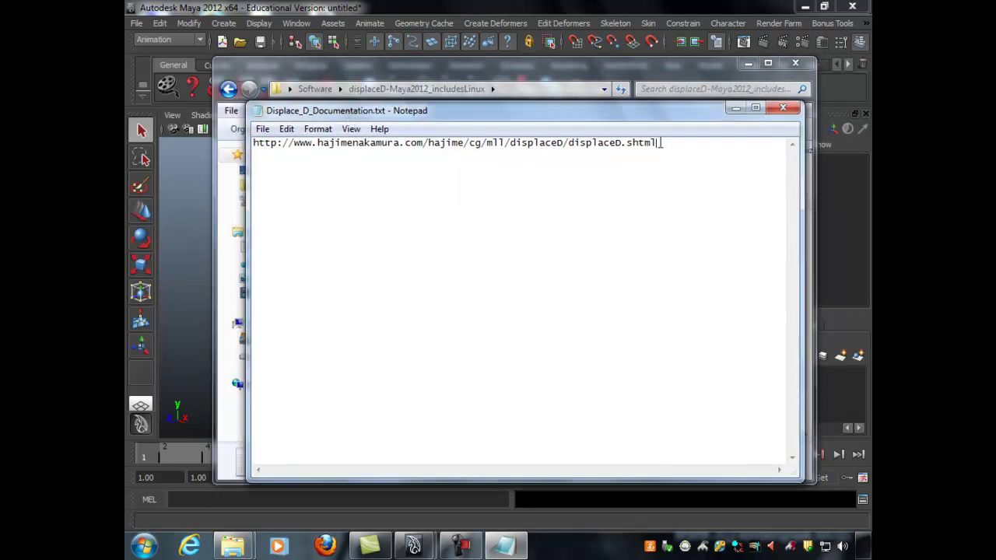
left_click_drag(658, 143, 259, 158)
left_click(783, 107)
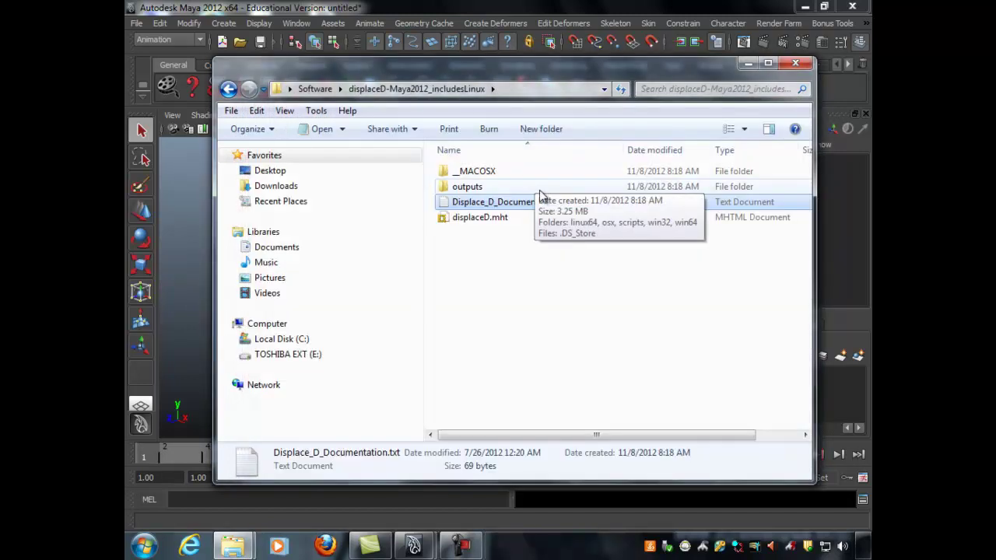
left_click_drag(483, 65, 477, 65)
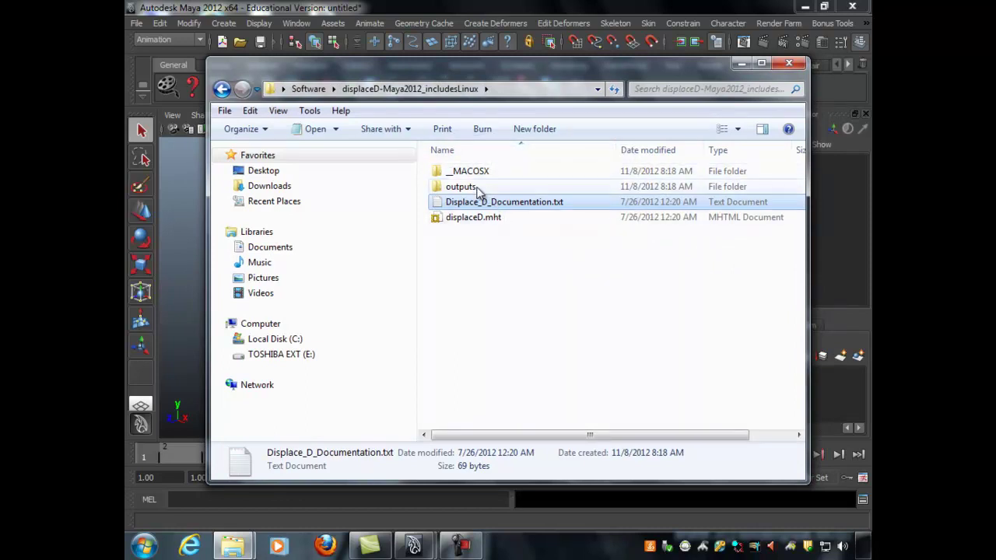
mouse_move(478, 191)
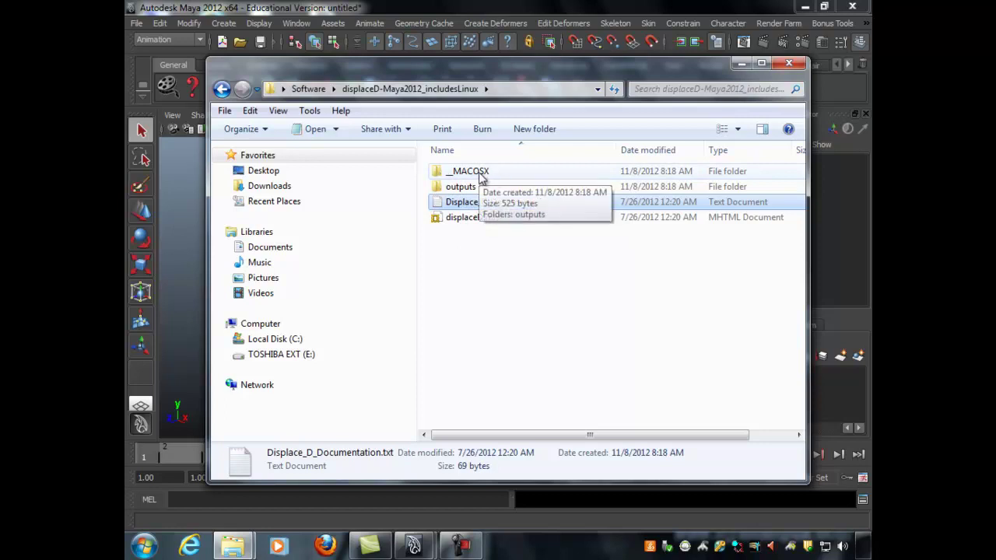
left_click(461, 187)
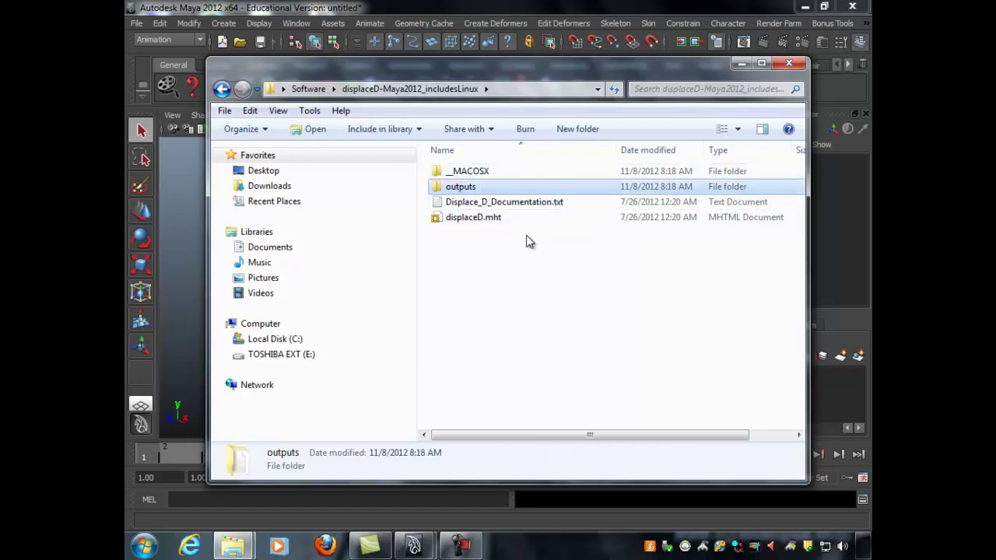
double_click(502, 204)
left_click(782, 107)
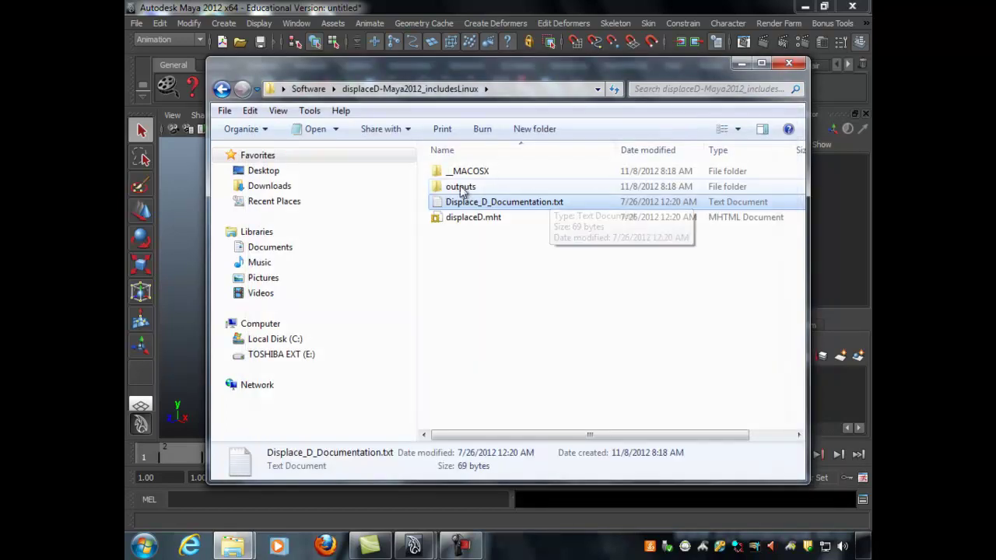
Open the scripts subfolder inside the outputs folder of the displaceD package
left_click(460, 188)
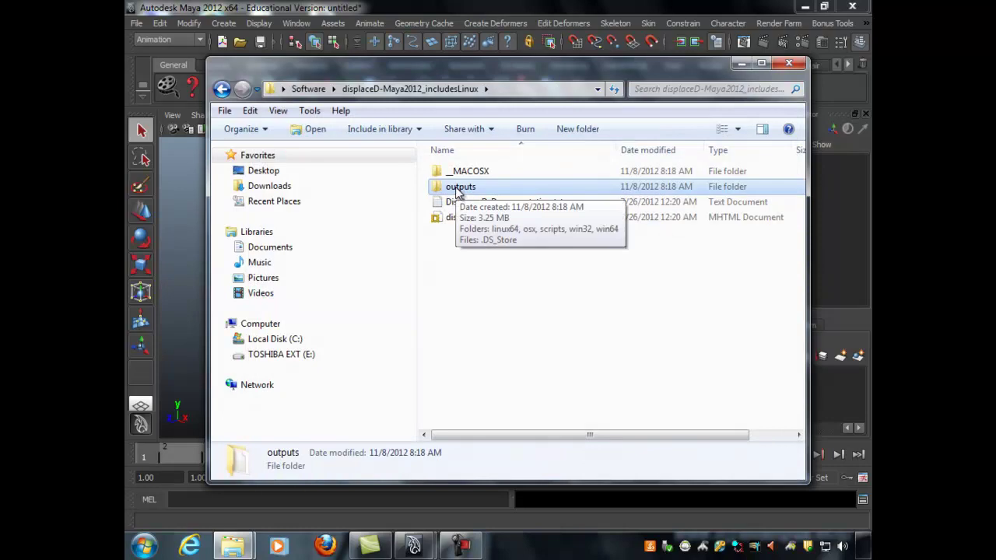
double_click(456, 190)
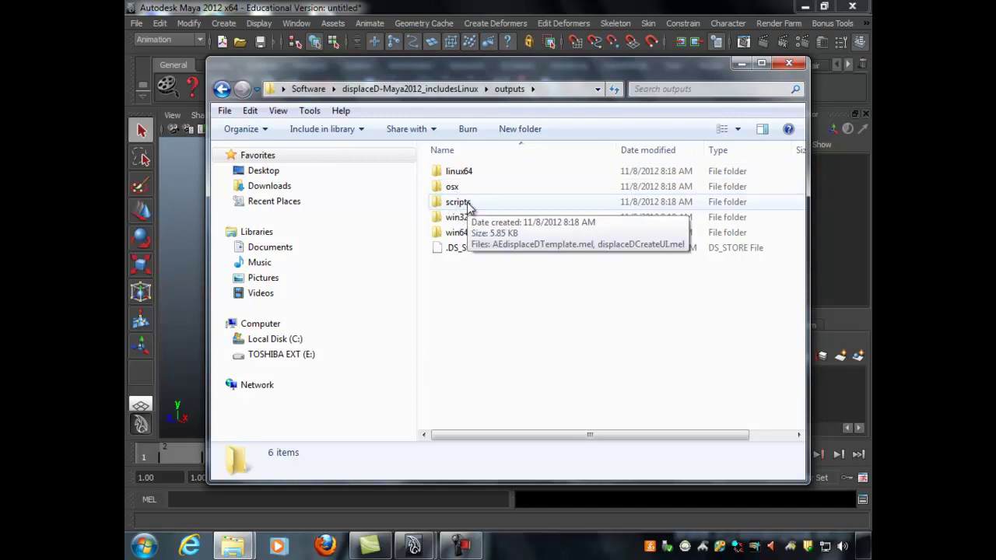
double_click(467, 205)
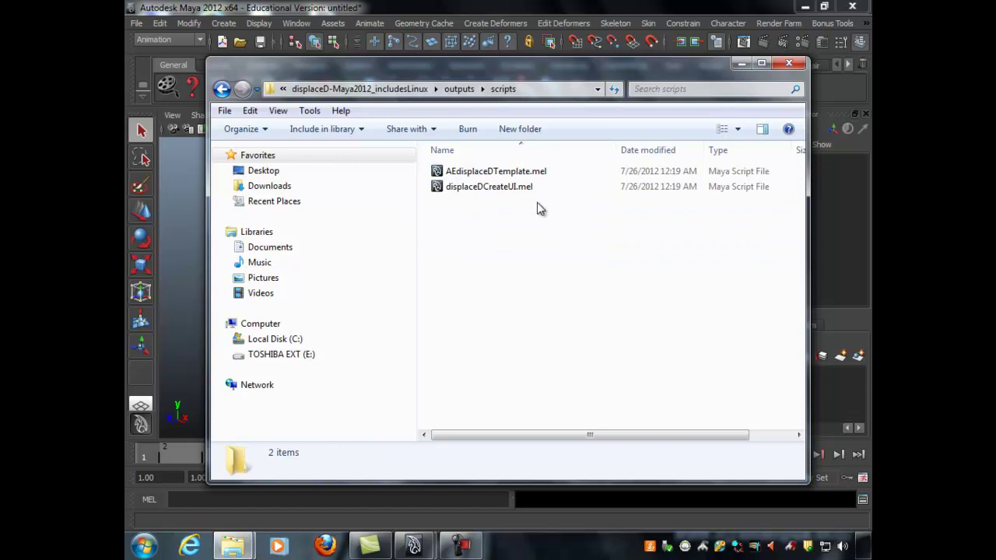
Copy both script files, AEdisplaceDTemplate.mel and displaceDCreateUI.mel, from the scripts folder
left_click_drag(562, 229, 438, 162)
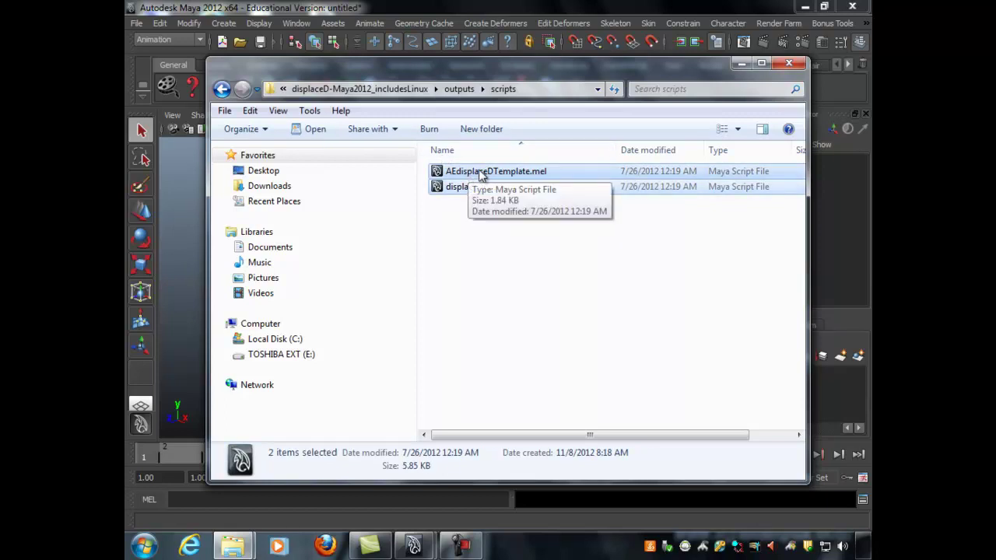
left_click_drag(478, 69, 492, 70)
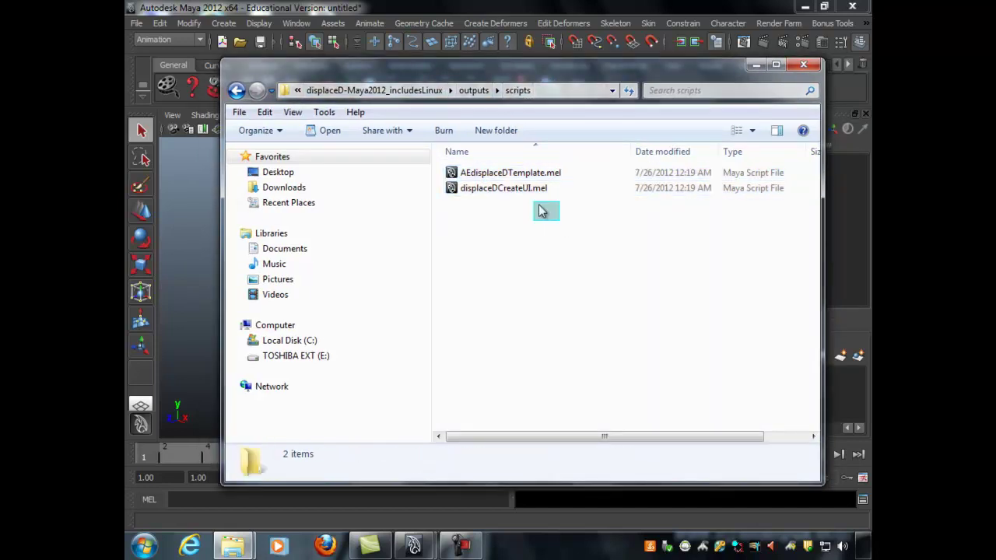
right_click(480, 176)
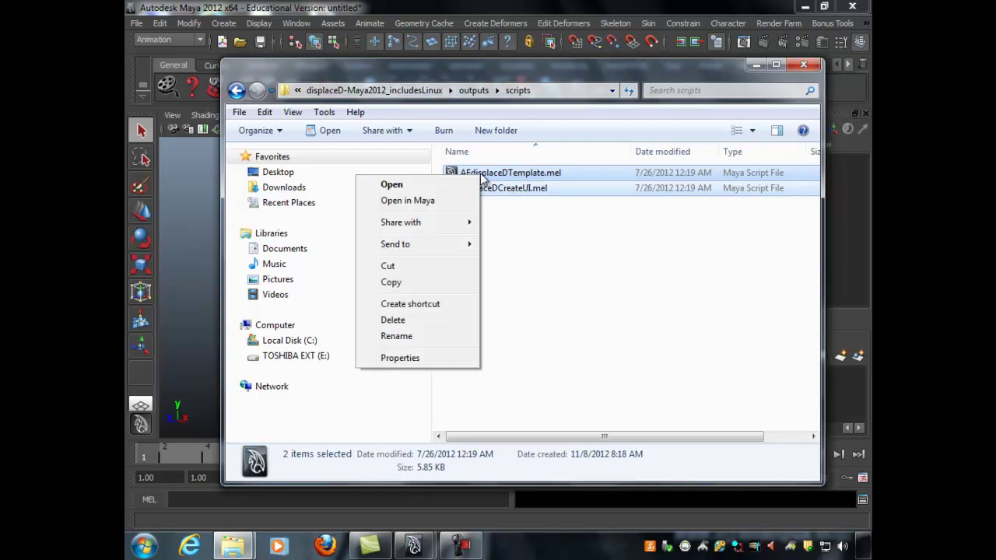
left_click(422, 284)
left_click_drag(616, 260, 500, 195)
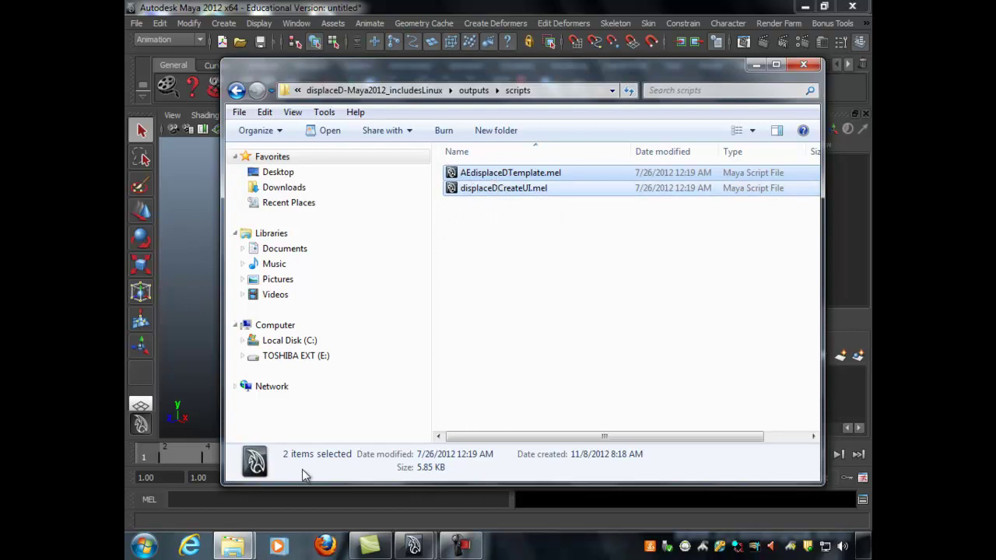
Open a second Explorer window and browse to Local Disk (C:)
right_click(232, 546)
left_click(213, 474)
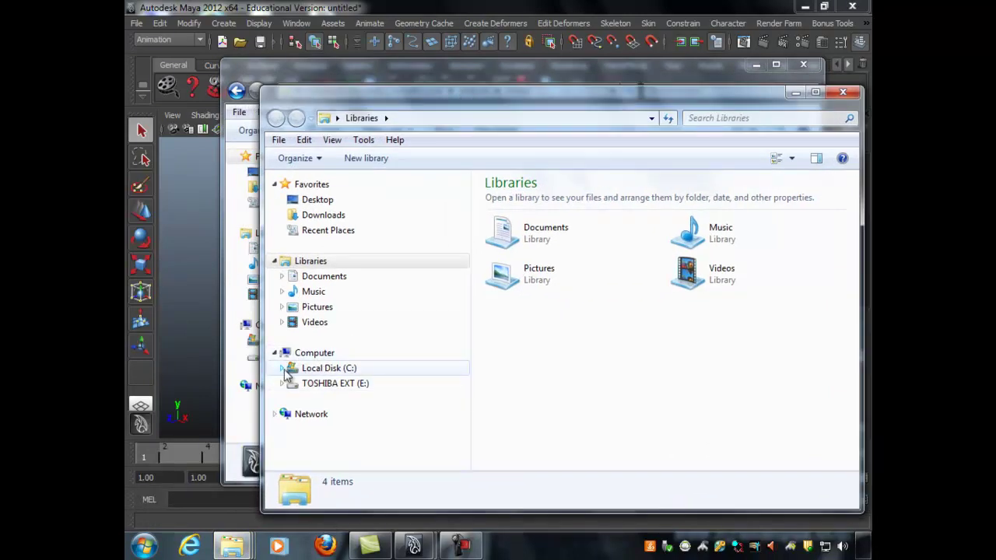
left_click(326, 373)
left_click_drag(464, 262, 469, 351)
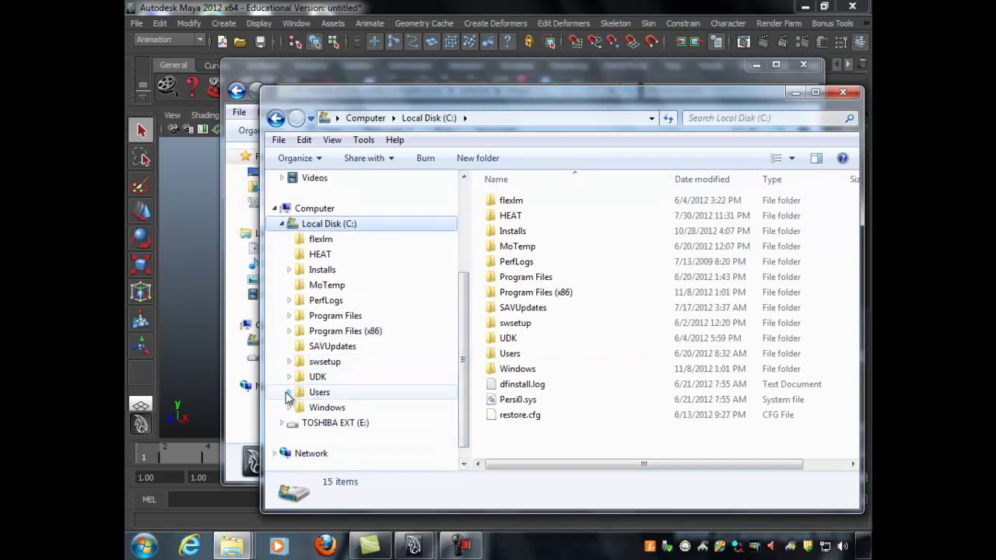
Expand Users, Faculty, My Documents and maya in the folder tree of the C: drive
left_click(288, 392)
scroll(323, 393, "down", 2)
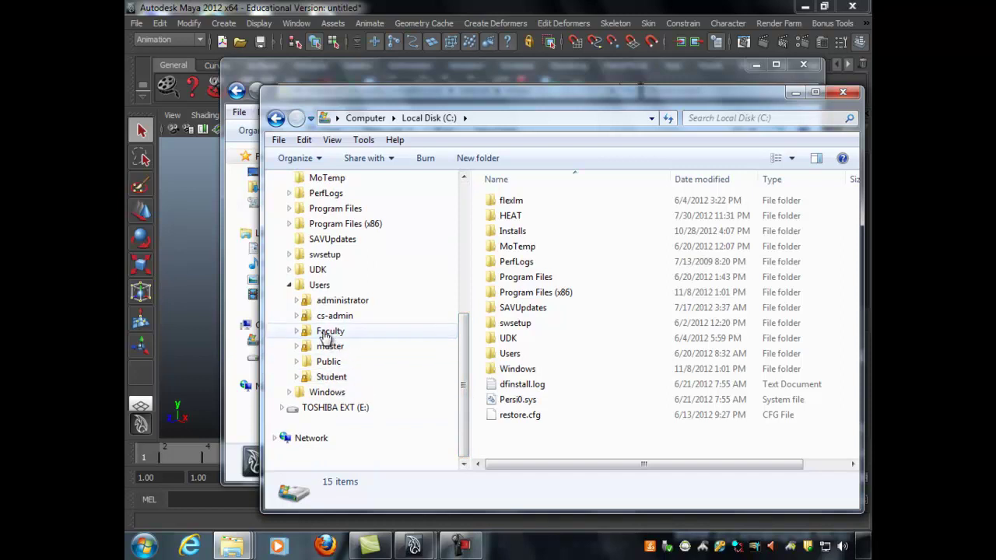
left_click(297, 332)
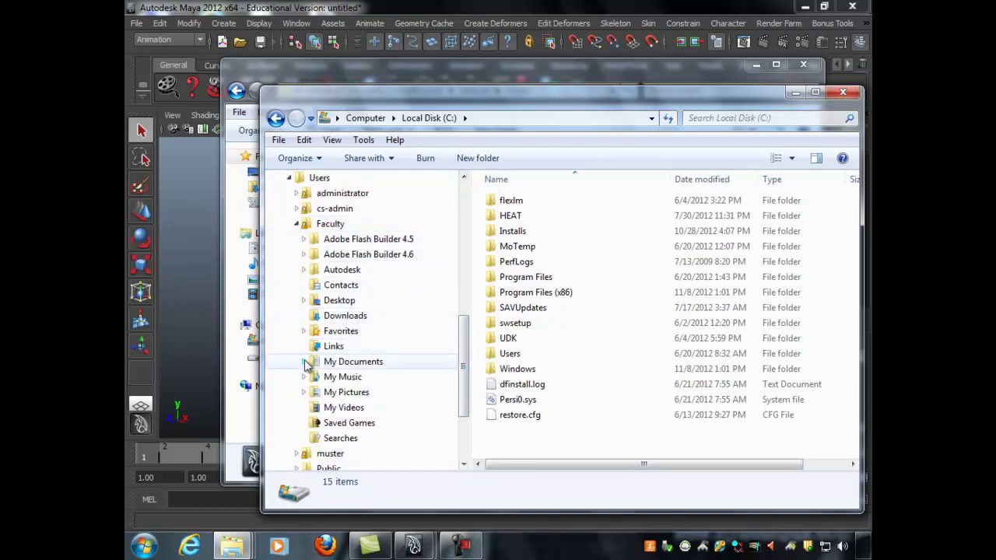
left_click(305, 361)
scroll(465, 342, "down", 2)
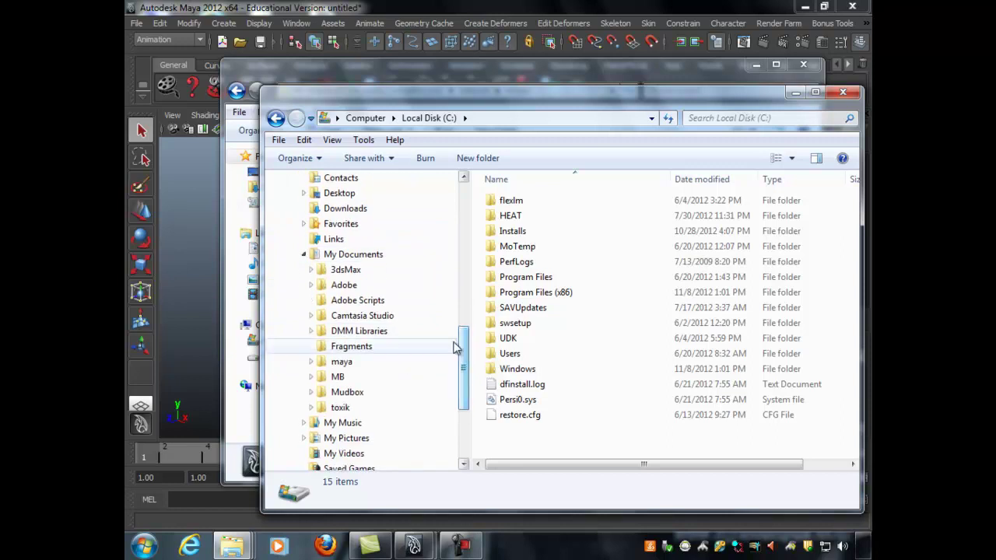
left_click(311, 361)
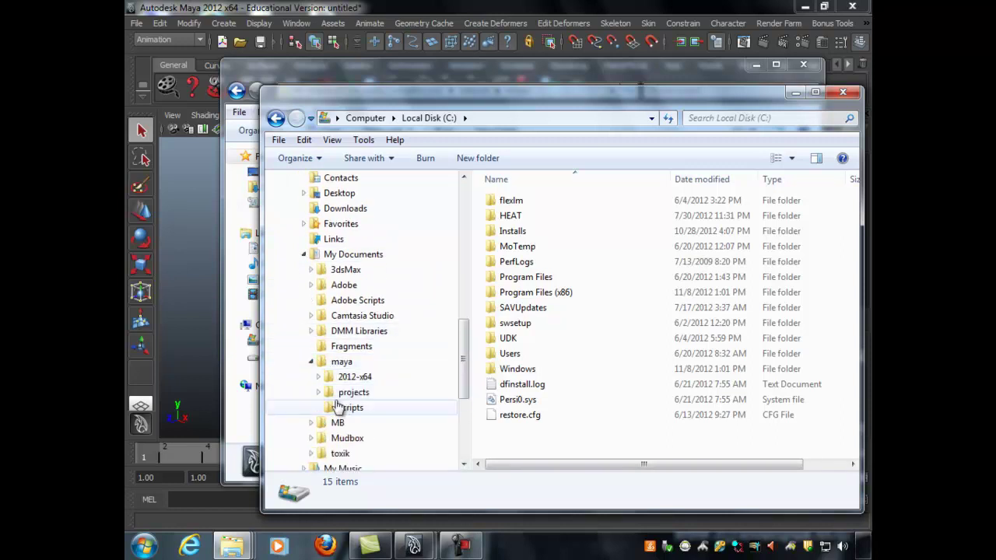
Paste the two copied script files into the scripts folder under maya\2012-x64
left_click(319, 379)
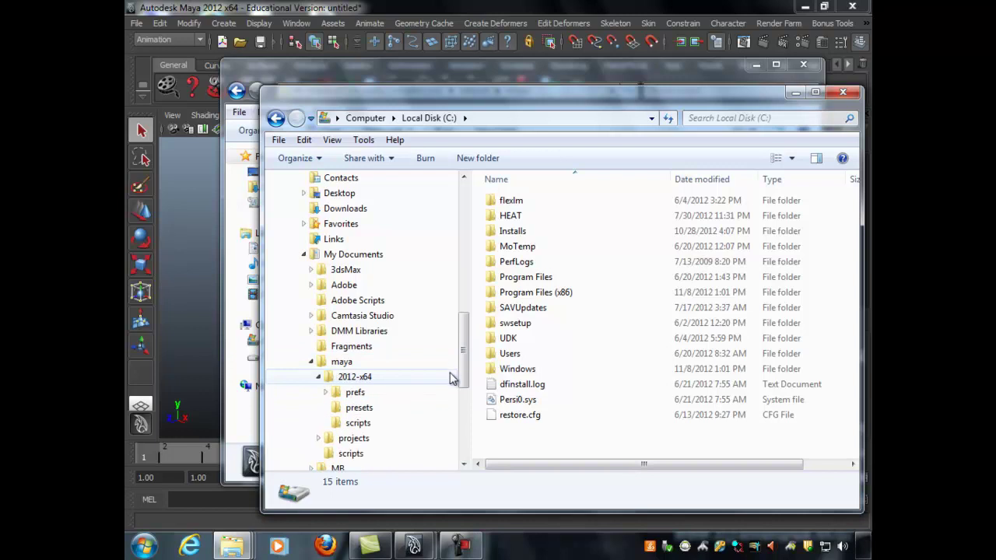
scroll(463, 366, "down", 5)
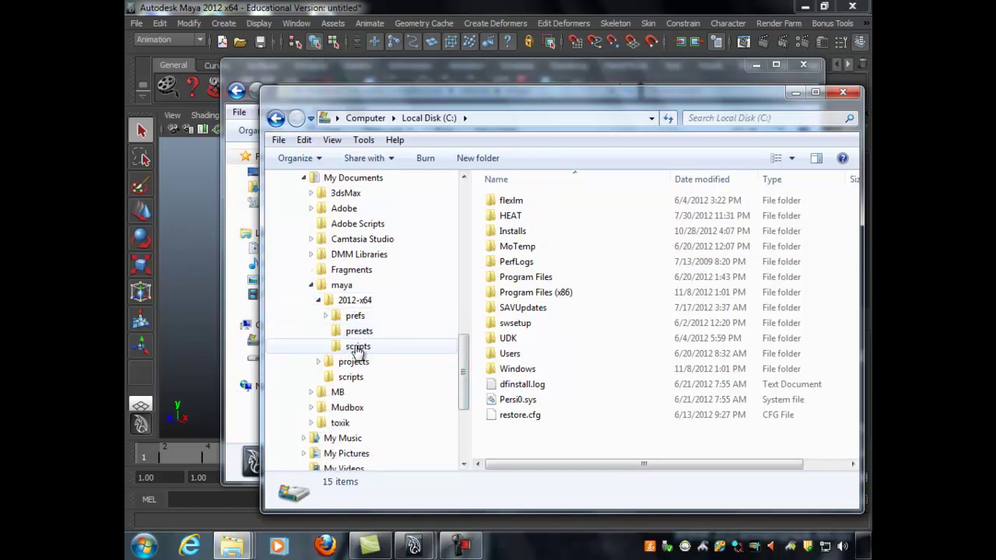
left_click(356, 347)
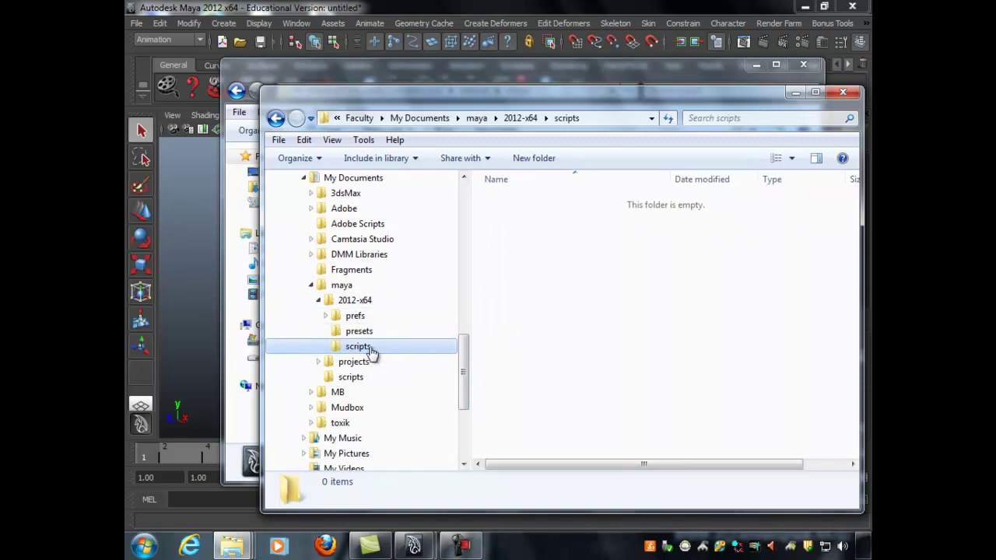
right_click(603, 294)
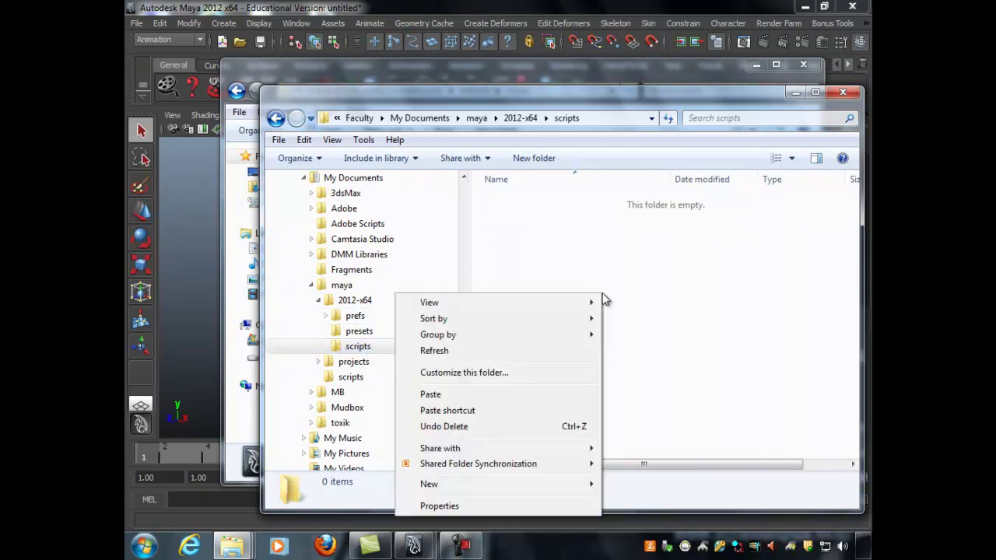
left_click(493, 394)
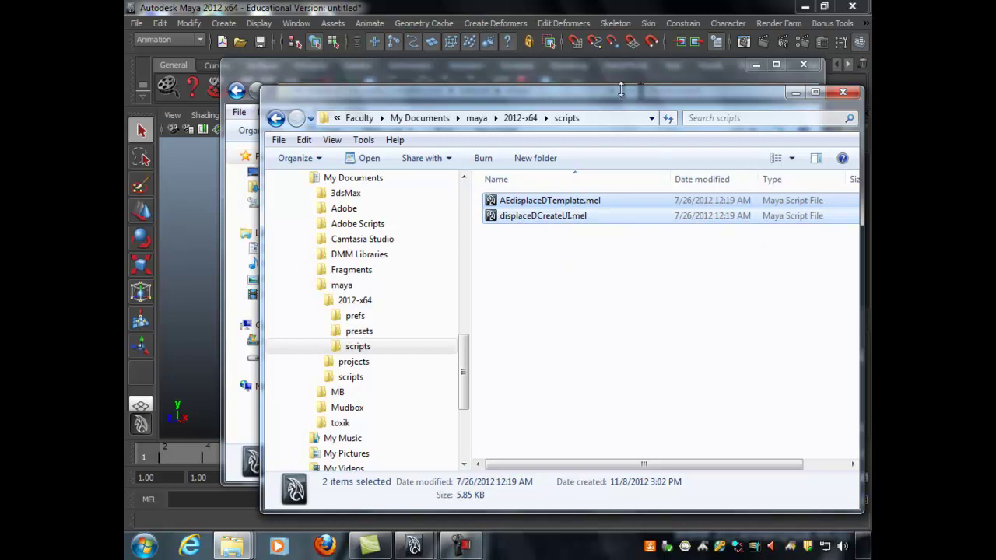
Return to the displaceD package window and open the win64 folder inside outputs
left_click(593, 68)
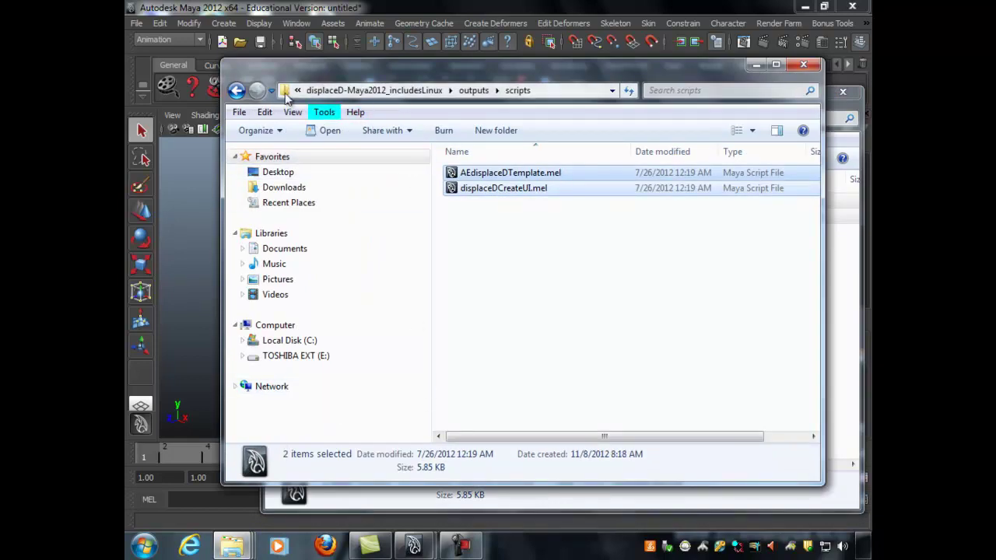
left_click(236, 91)
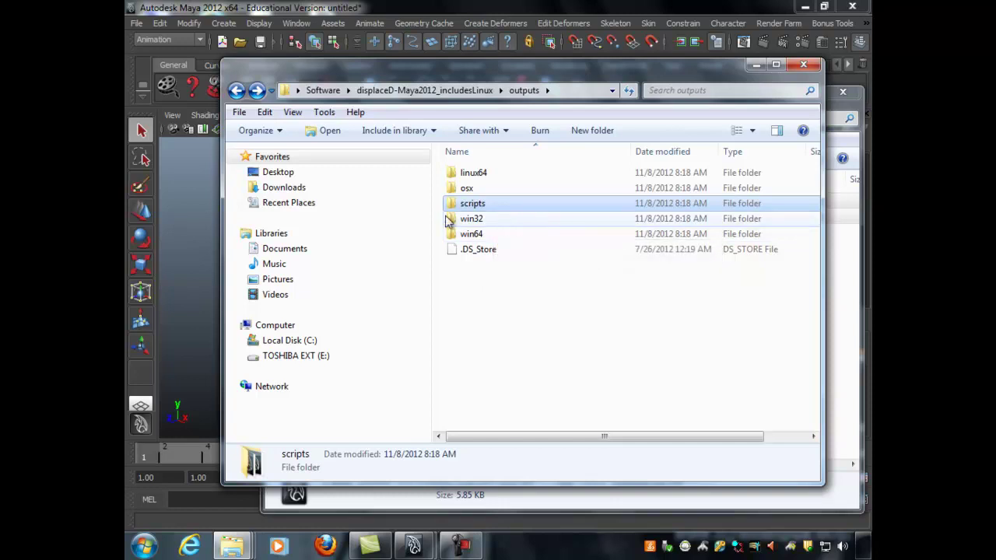
left_click(473, 220)
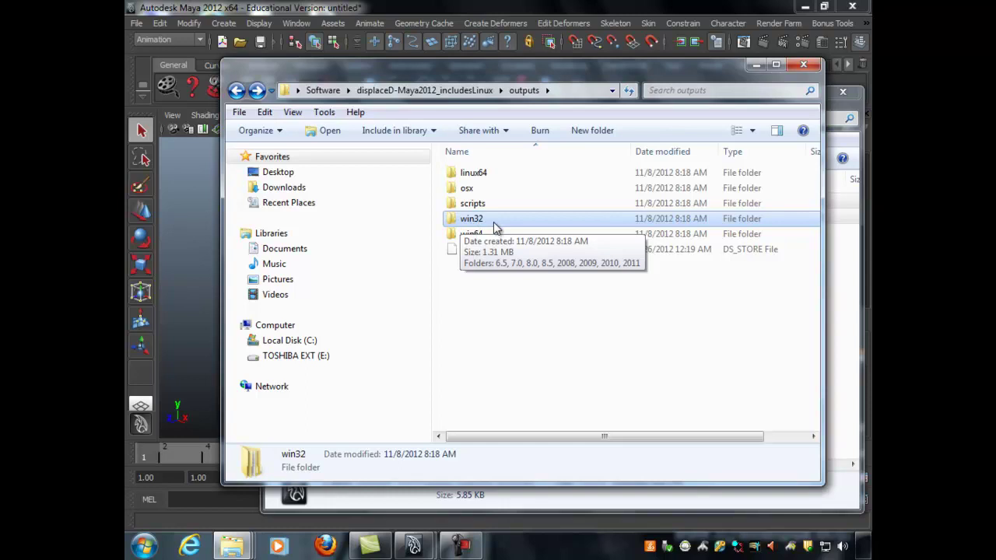
left_click(472, 234)
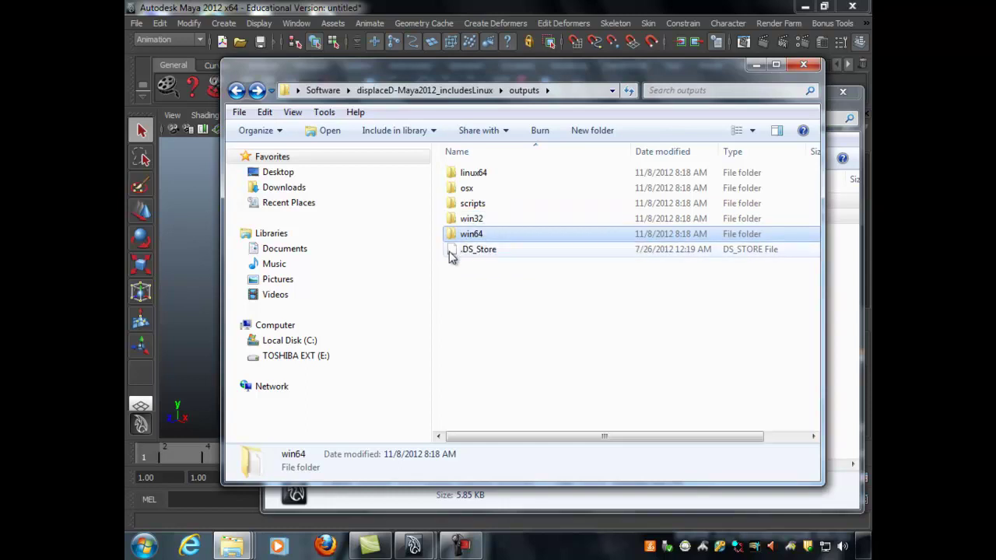
double_click(493, 234)
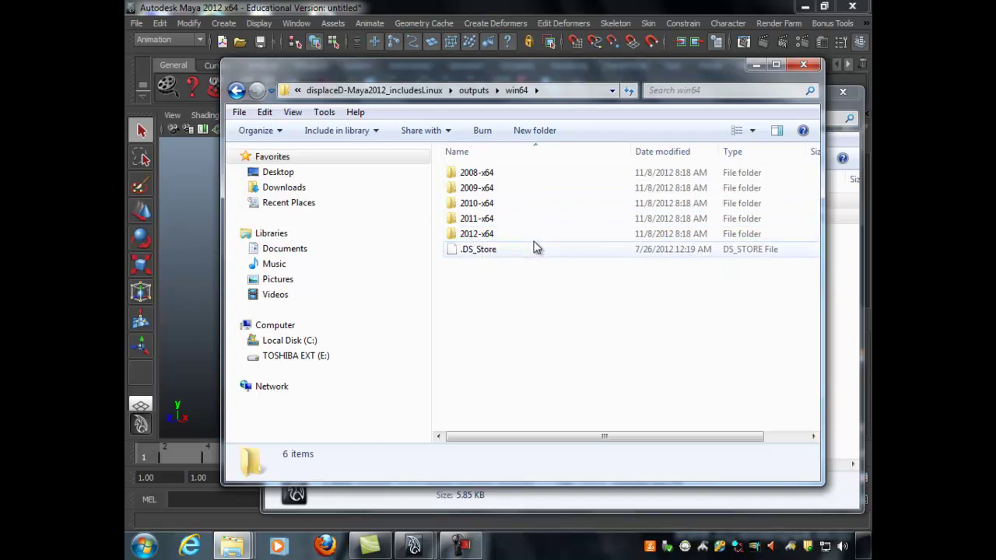
Open the 2012-x64 folder inside win64 and copy the DisplaceD.mll file
double_click(493, 233)
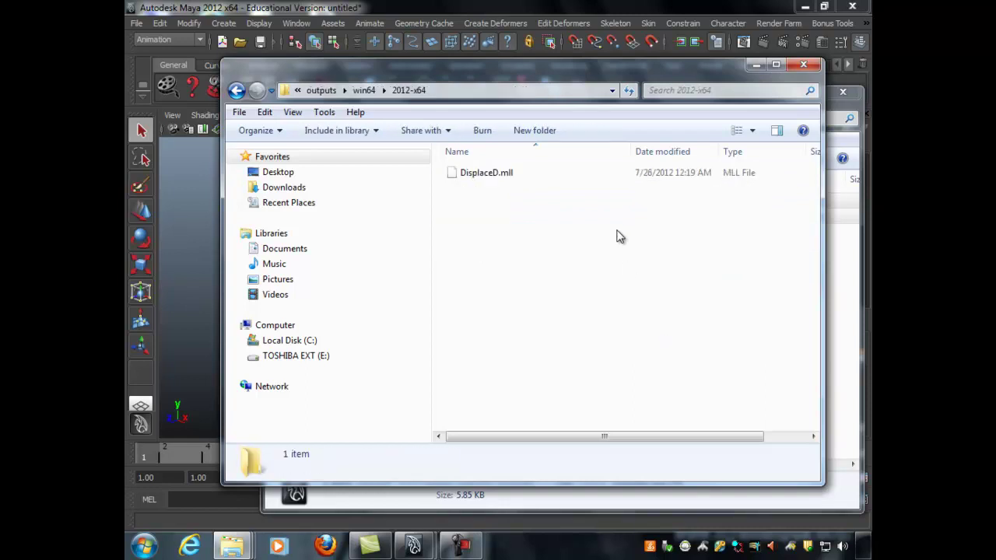
left_click_drag(539, 74, 534, 67)
left_click(491, 168)
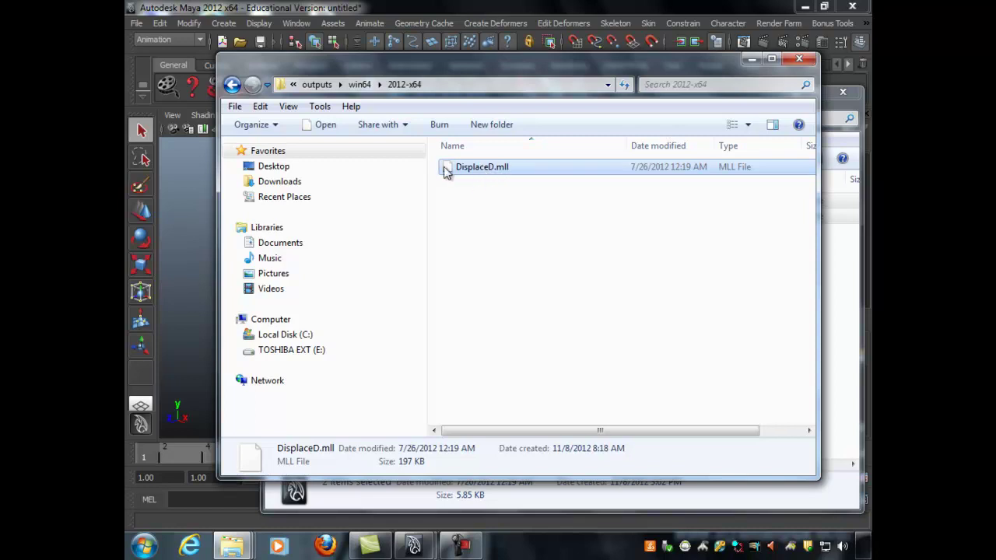
right_click(490, 172)
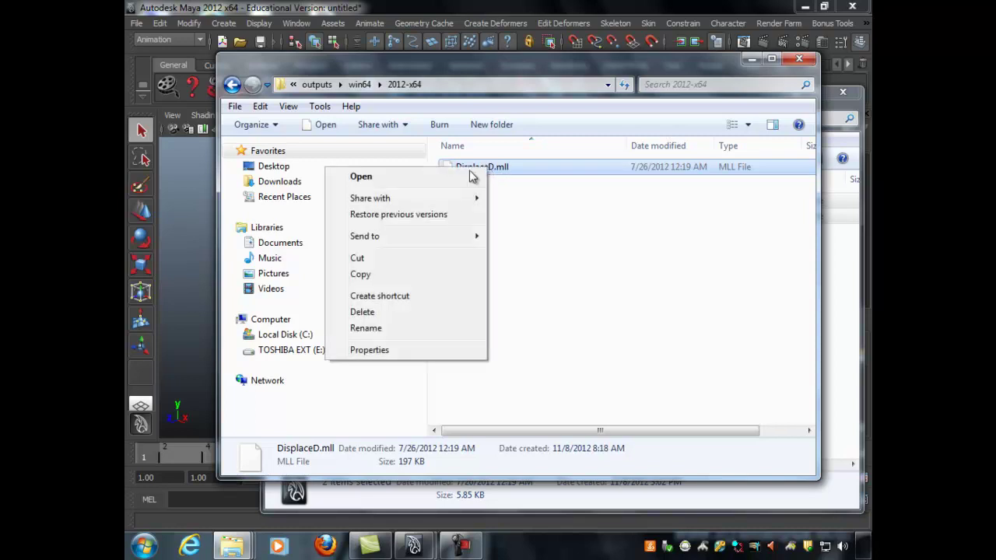
left_click(412, 274)
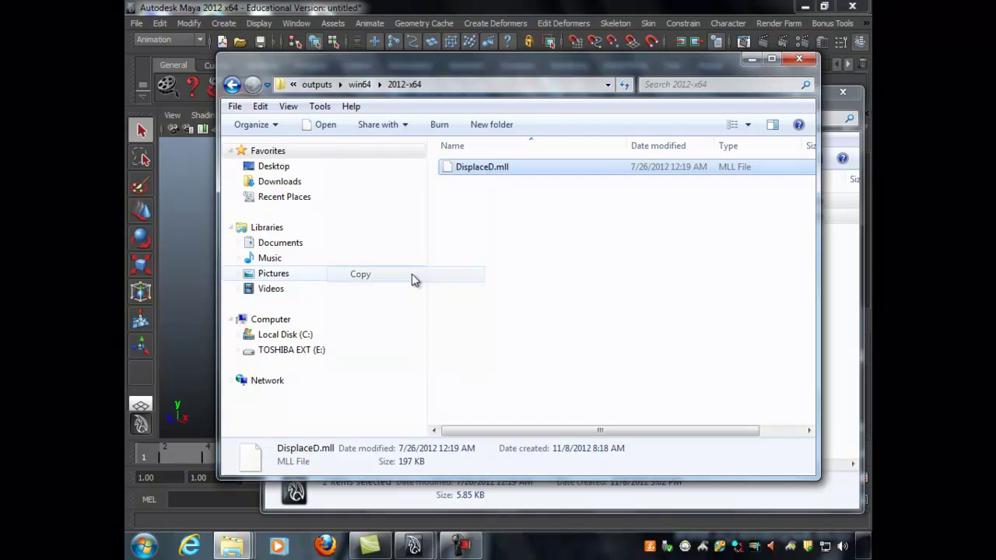
Switch to the scripts folder window, collapse Users in the folder tree and open Program Files on Local Disk (C:)
left_click(837, 115)
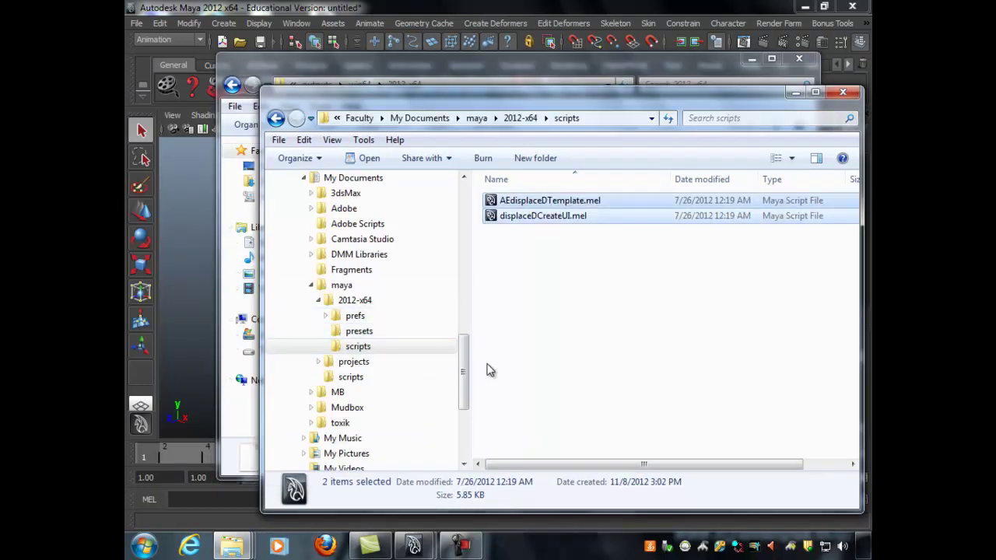
left_click_drag(465, 385, 467, 285)
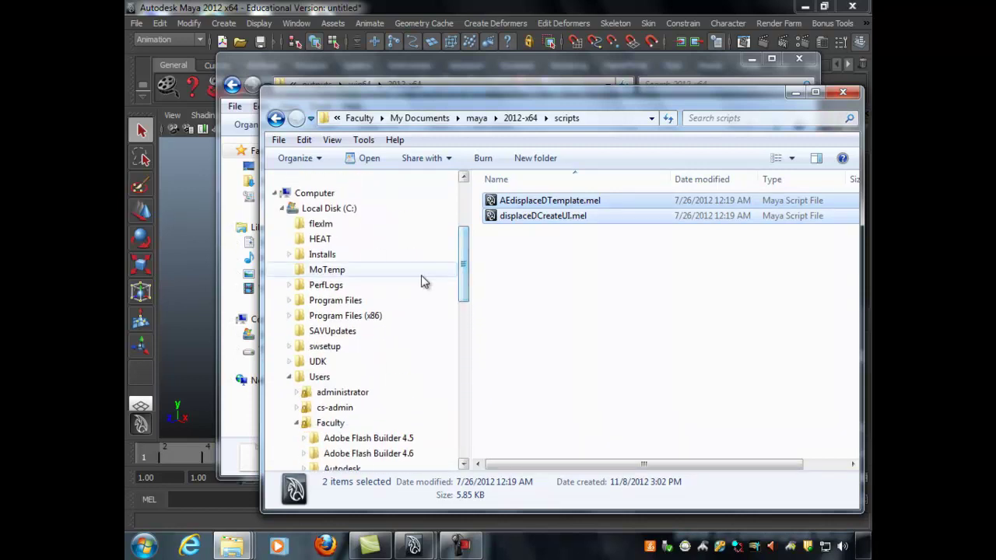
left_click(288, 377)
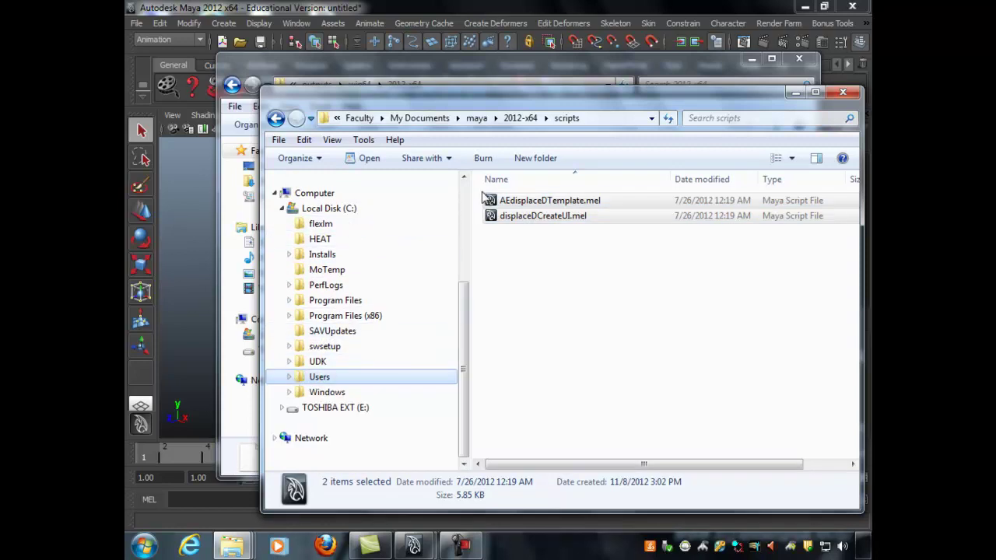
left_click_drag(469, 95, 470, 87)
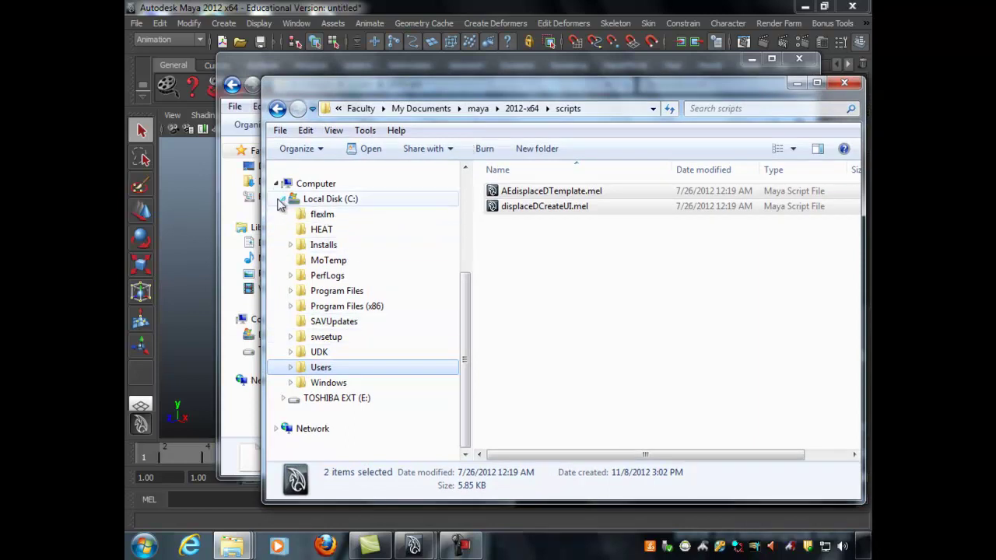
left_click(347, 200)
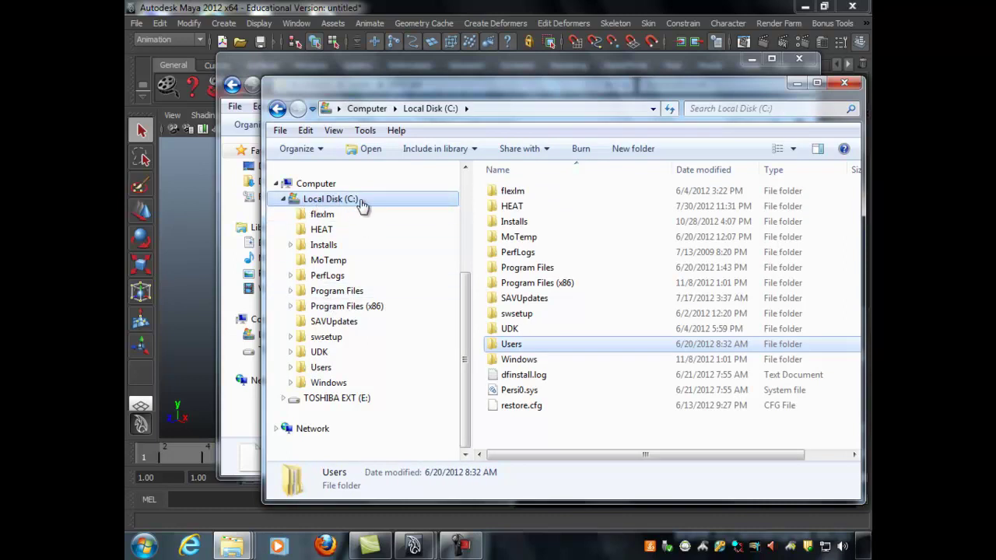
left_click(347, 292)
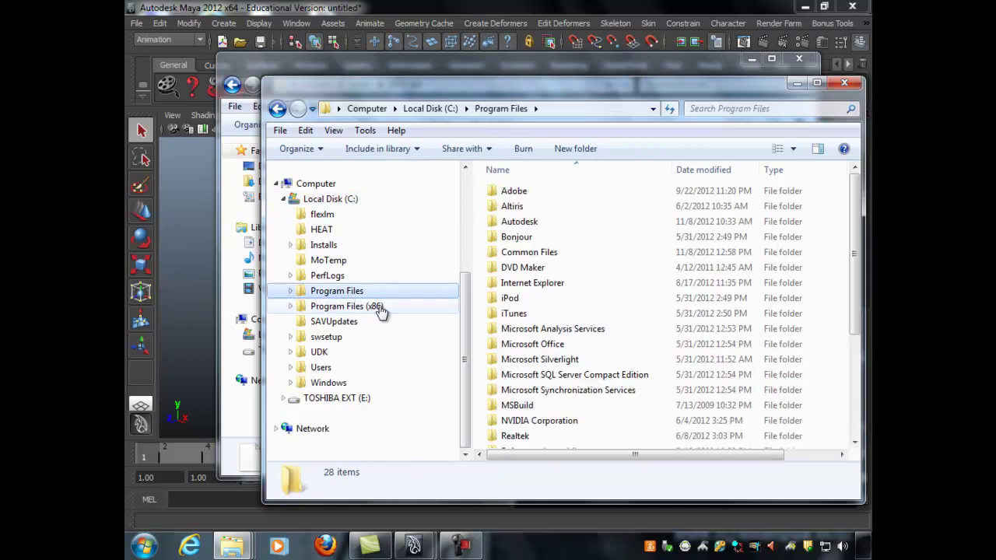
Expand Program Files, Autodesk, Maya2012 and bin in the folder tree and open the plug-ins folder
left_click(290, 290)
left_click_drag(463, 218, 466, 281)
left_click(297, 230)
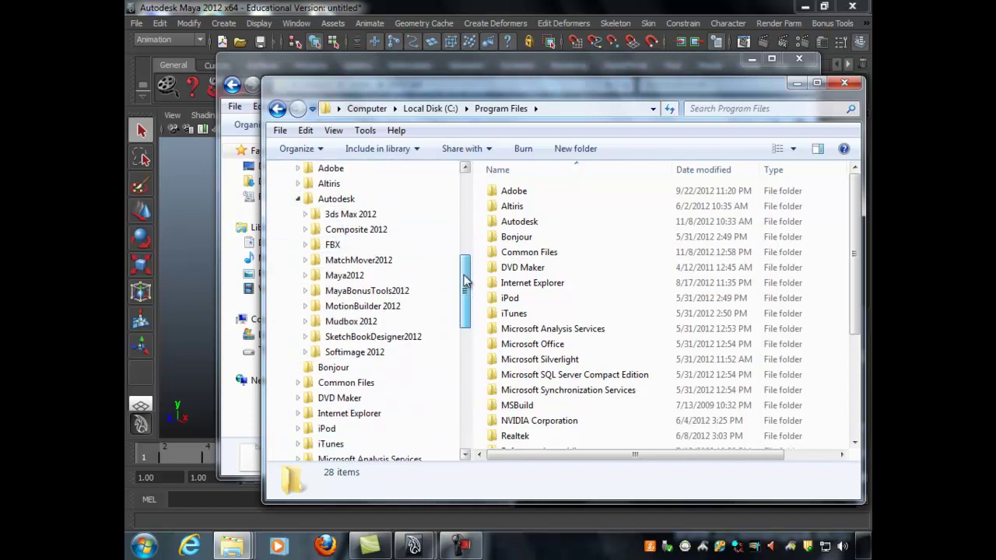
left_click(306, 275)
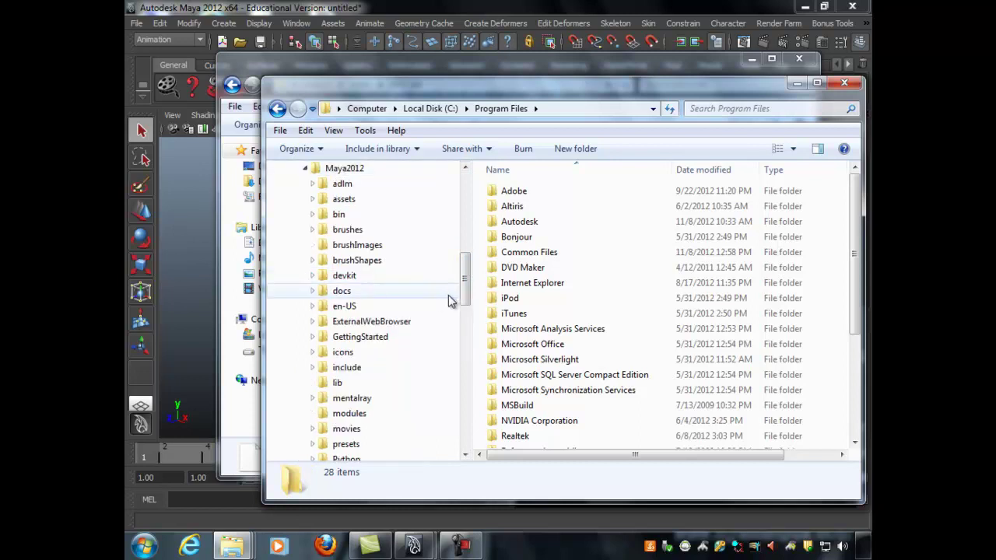
left_click_drag(466, 280, 467, 271)
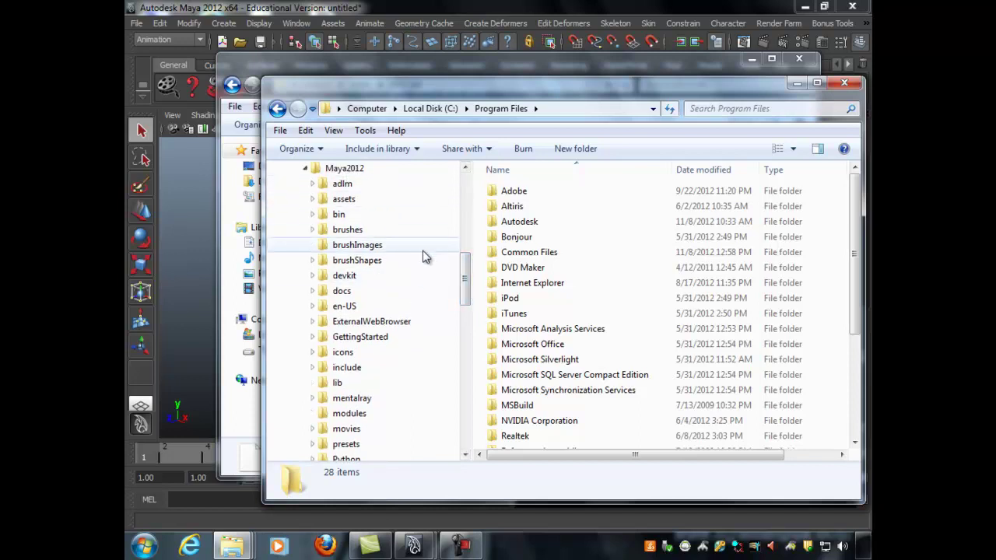
left_click(312, 215)
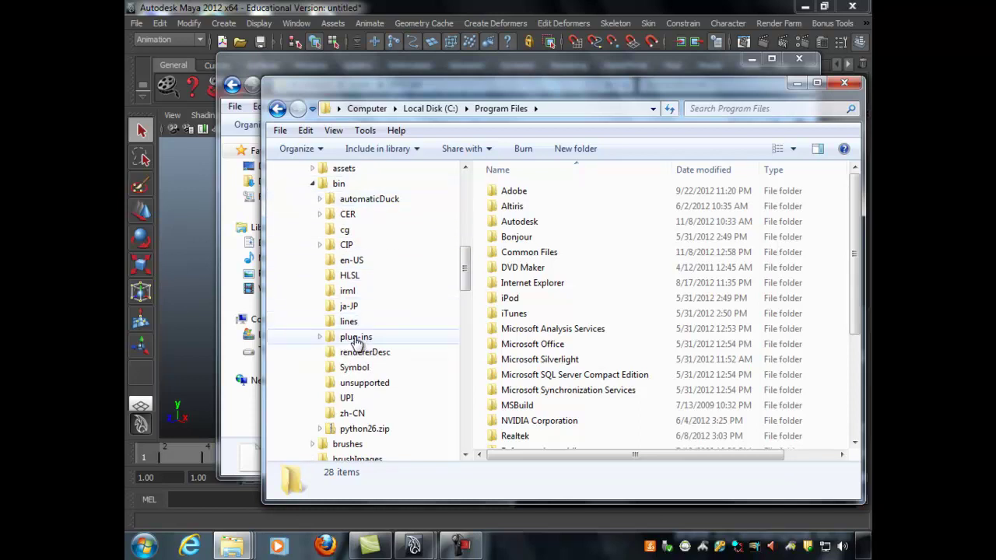
left_click(365, 339)
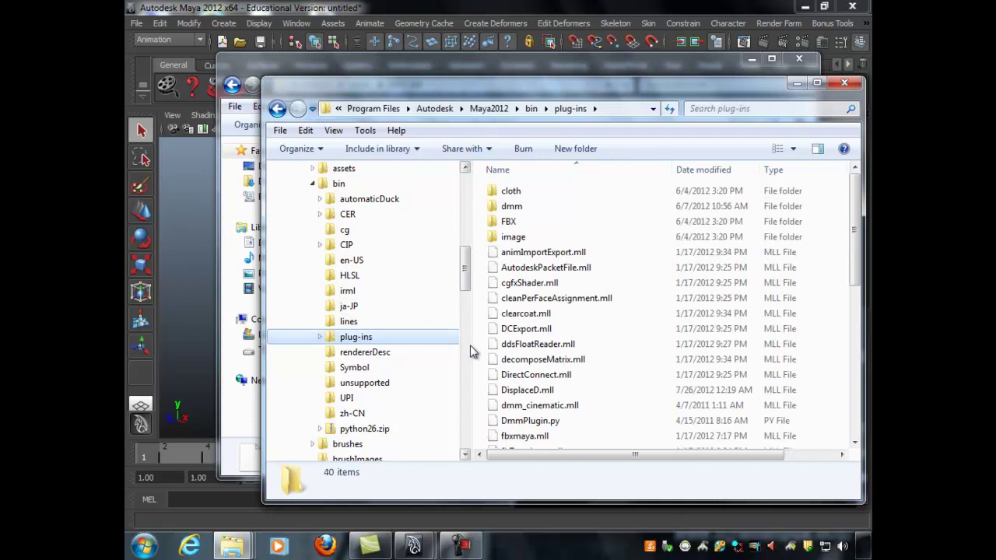
Paste DisplaceD.mll into the Maya2012 plug-ins folder, replacing the existing file of the same name
right_click(827, 336)
left_click(675, 205)
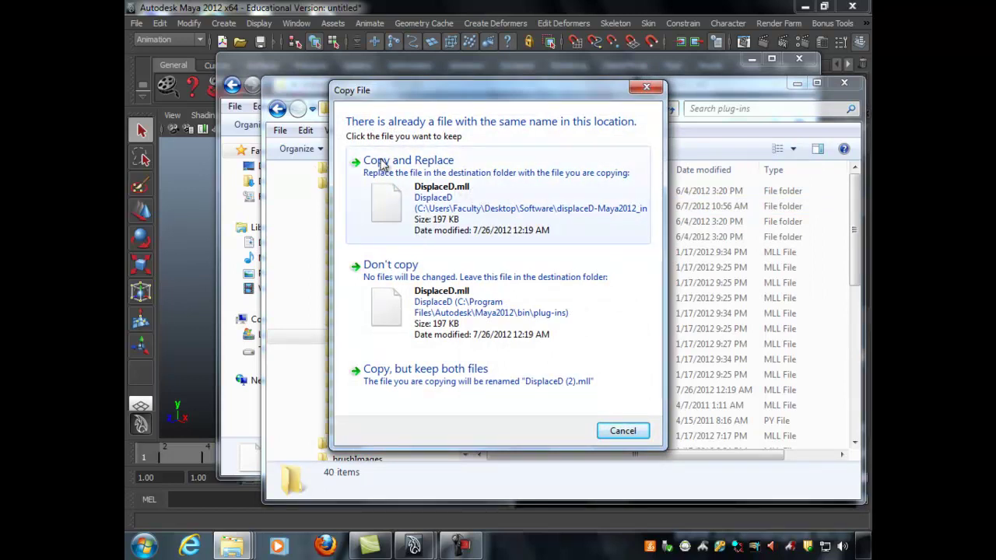
left_click(387, 199)
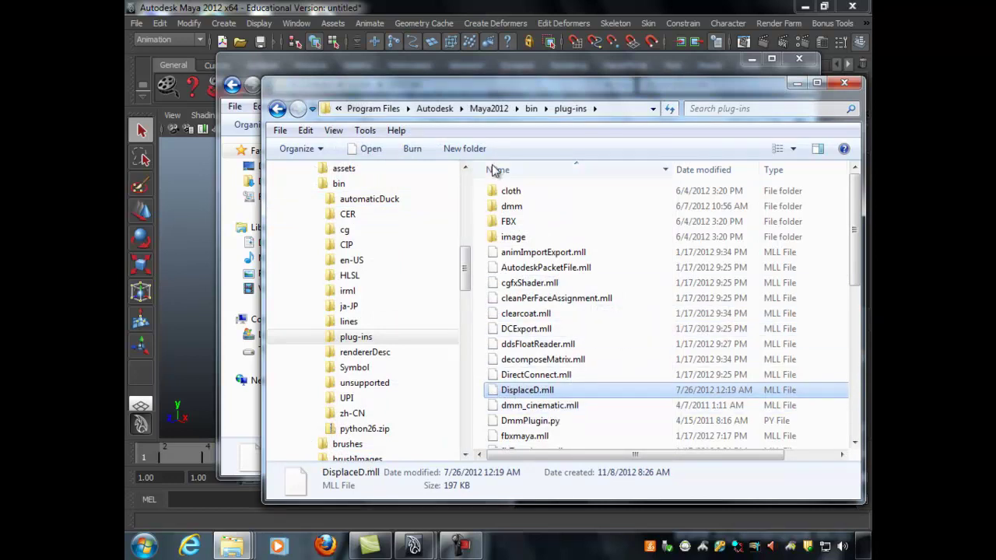
Return to the package window and go back up to the displaceD-Maya2012_includesLinux folder
left_click(459, 58)
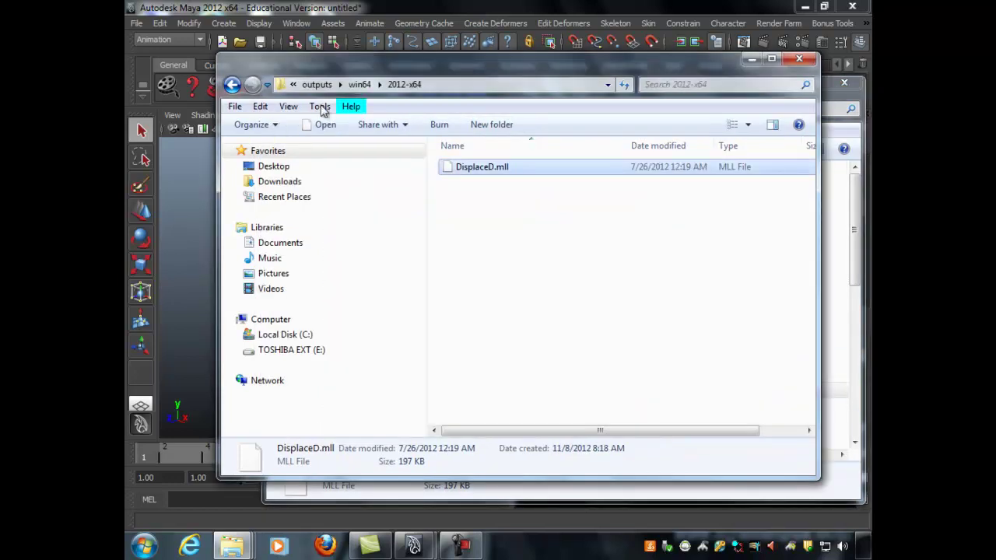
left_click(233, 85)
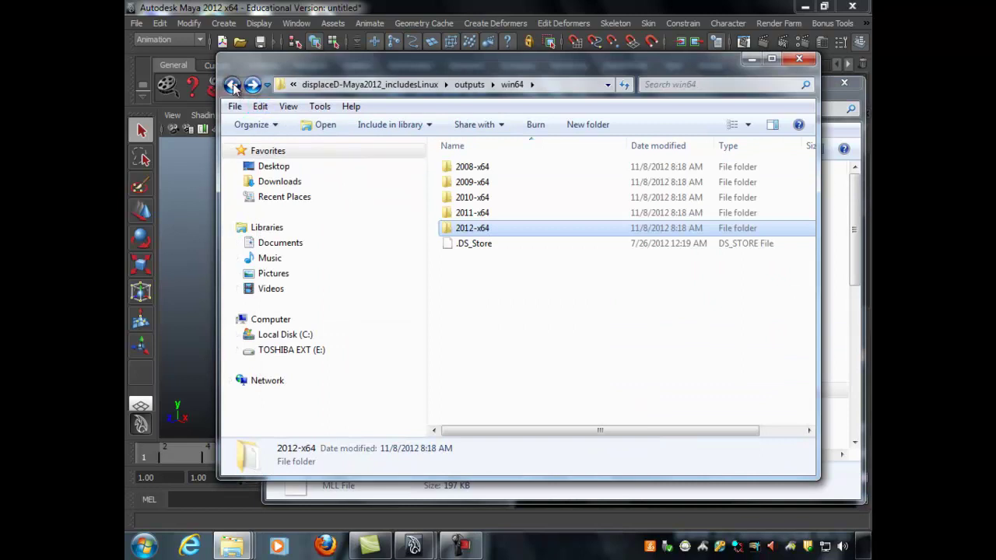
left_click(233, 85)
left_click(232, 85)
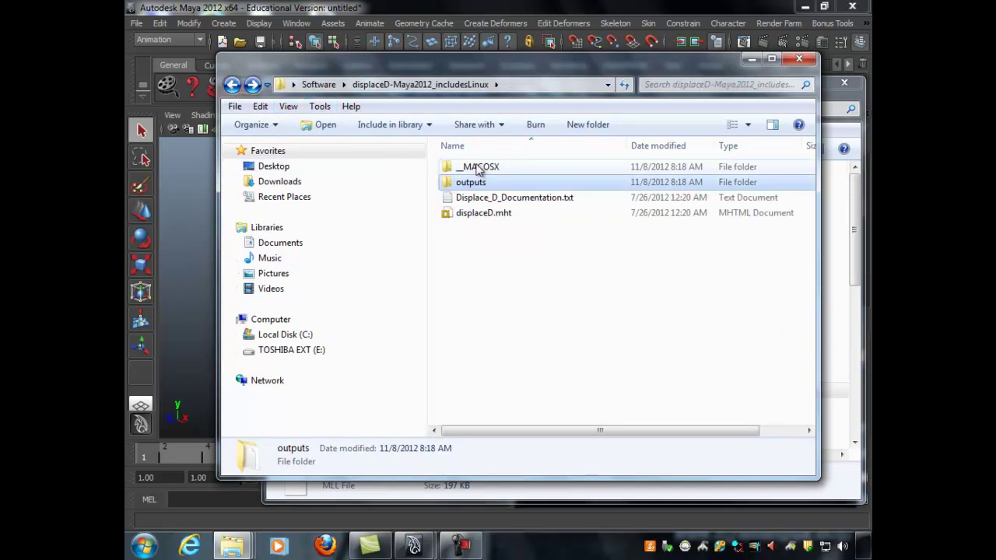
Switch to Maya and open the Plug-in Manager
left_click(409, 7)
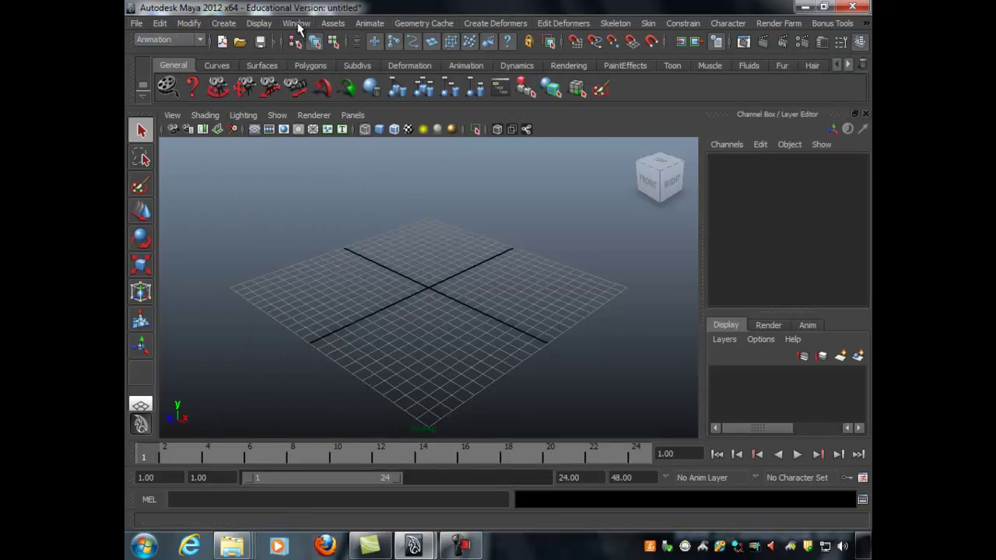
left_click(290, 24)
mouse_move(320, 101)
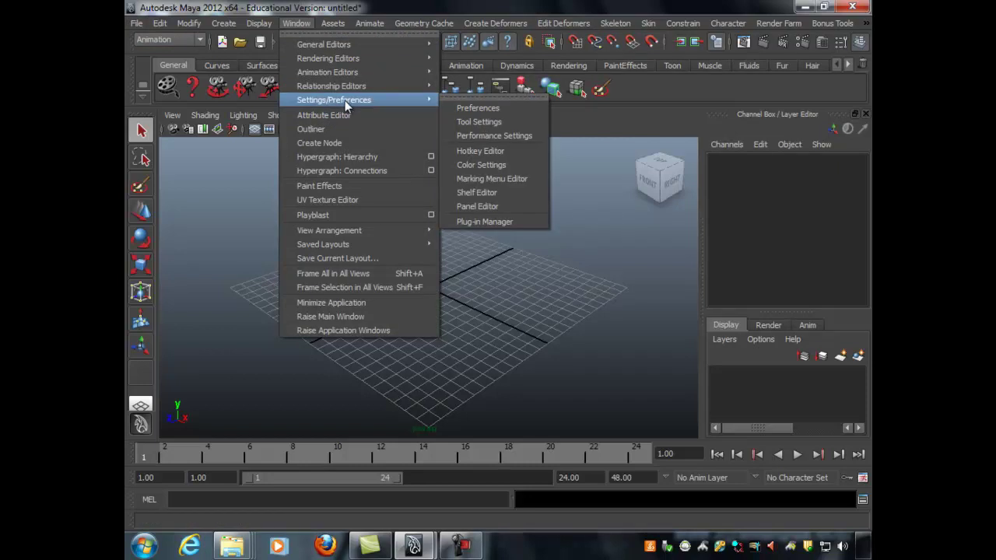
left_click(536, 221)
Enlarge the Plug-in Manager, enable Loaded and Auto load for DisplaceD.mll, and close the manager
left_click_drag(504, 190, 310, 86)
left_click_drag(513, 398, 546, 466)
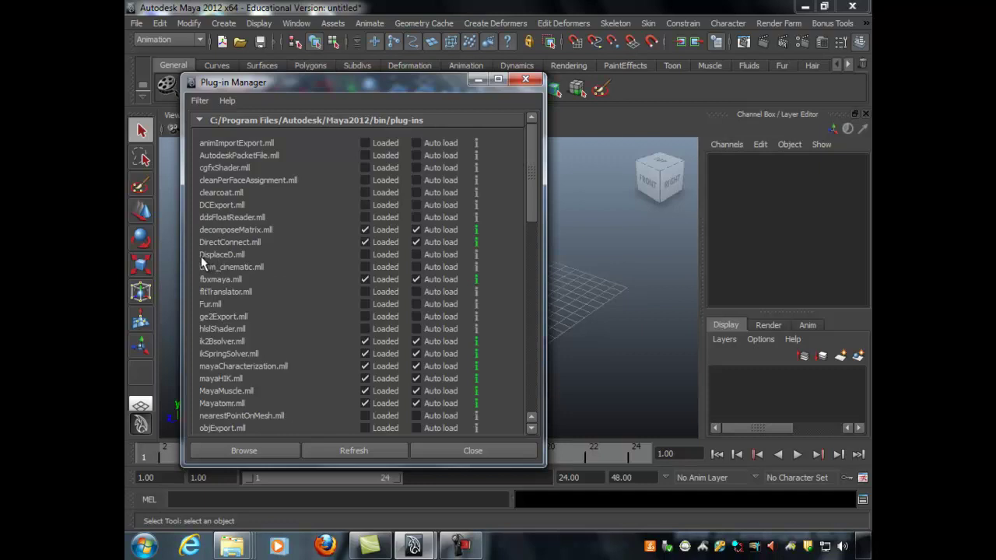
left_click(365, 255)
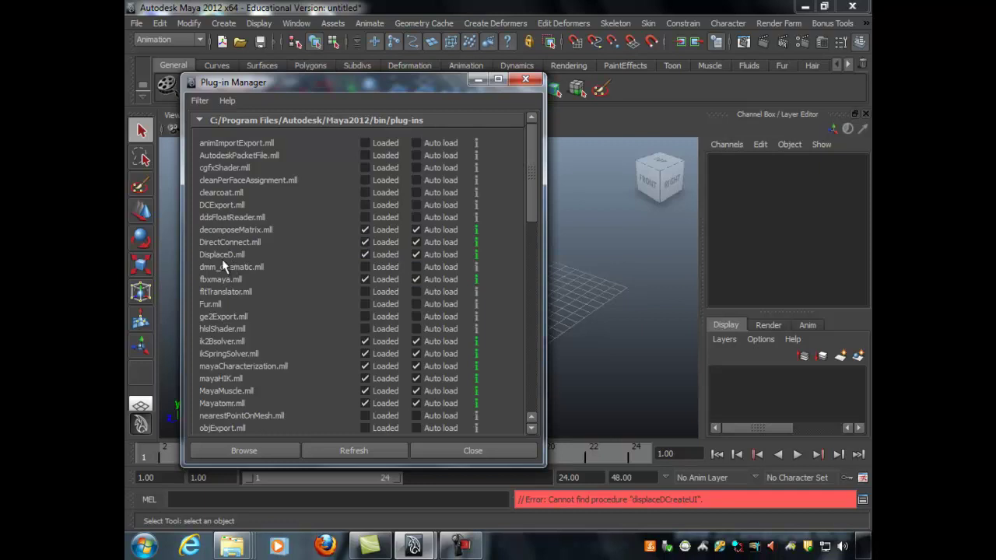
left_click(472, 450)
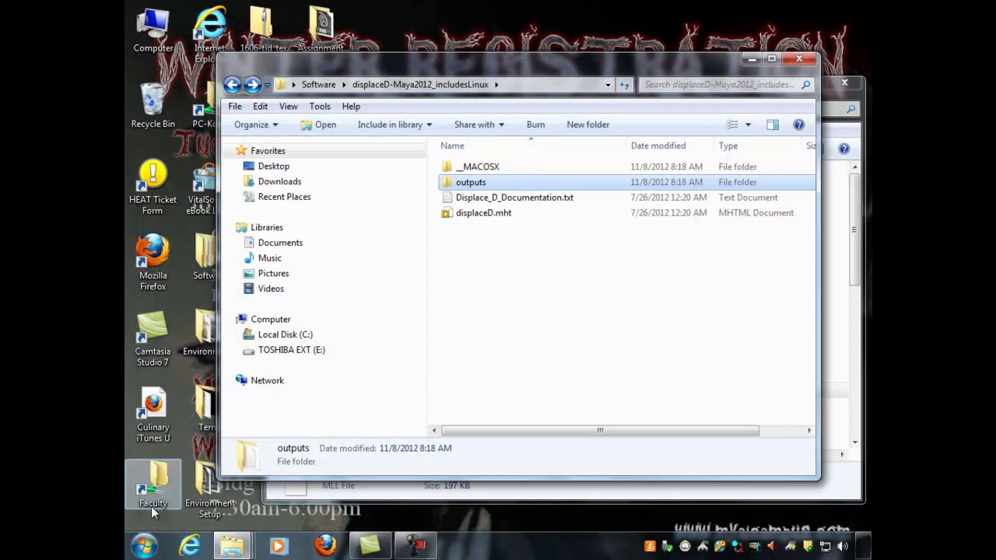
Launch Autodesk Maya 2012 64-bit again from the installed Autodesk programs
left_click(144, 546)
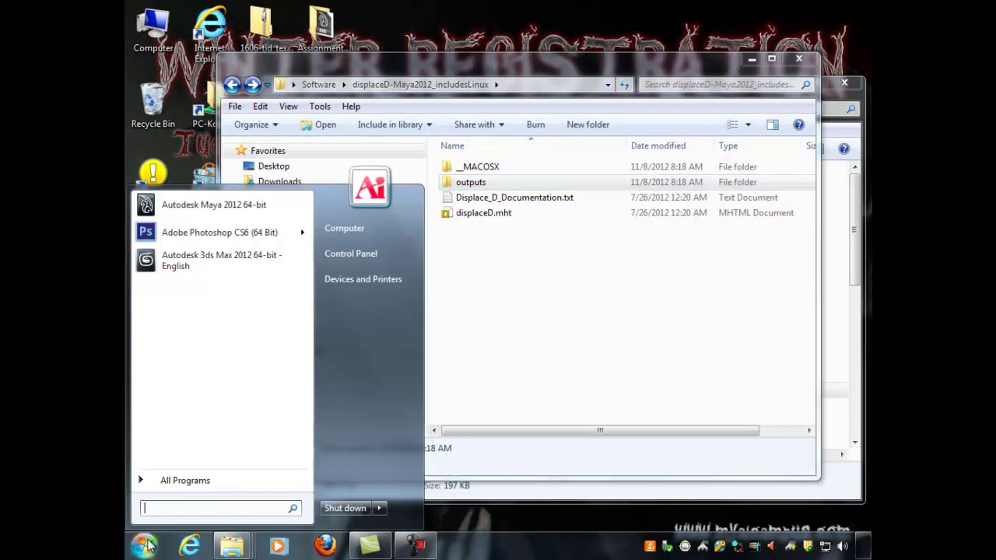
left_click(164, 482)
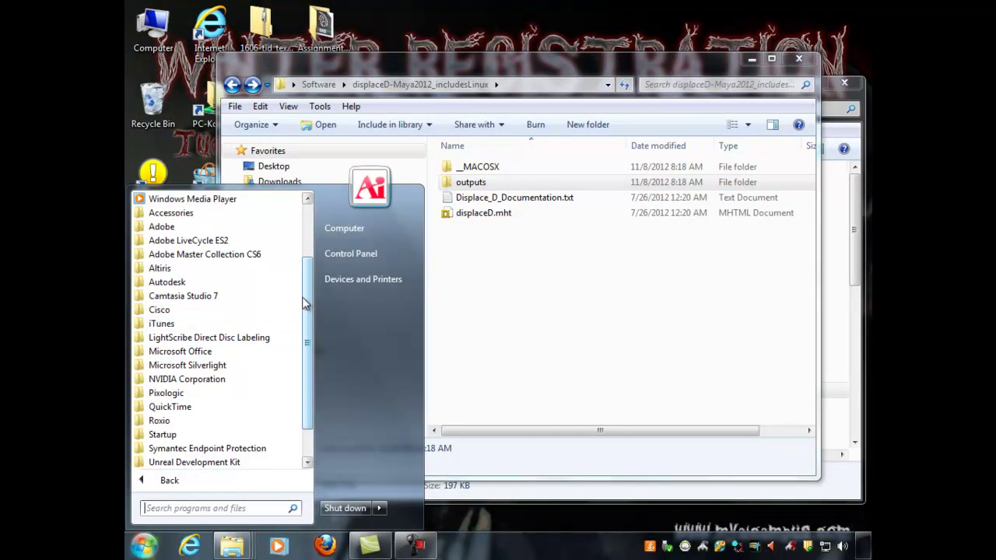
left_click(181, 283)
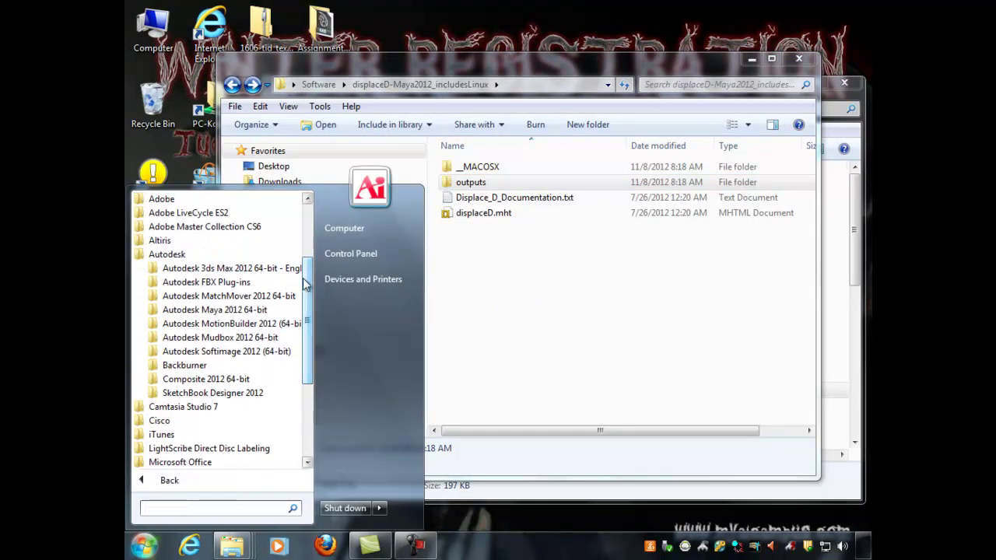
left_click(222, 310)
left_click(230, 323)
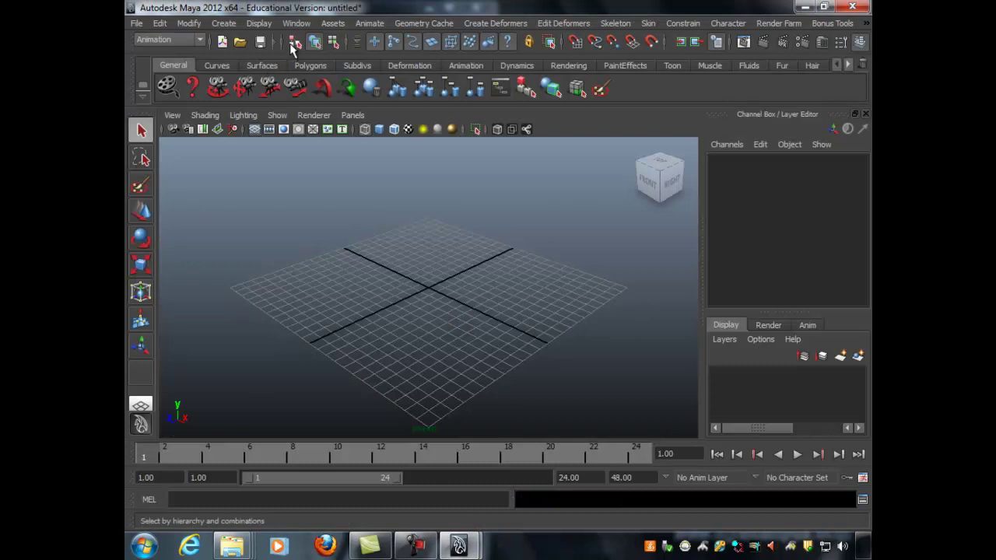
Choose the Animation menu set and check the available deformers for the Create displaceD command
left_click(165, 39)
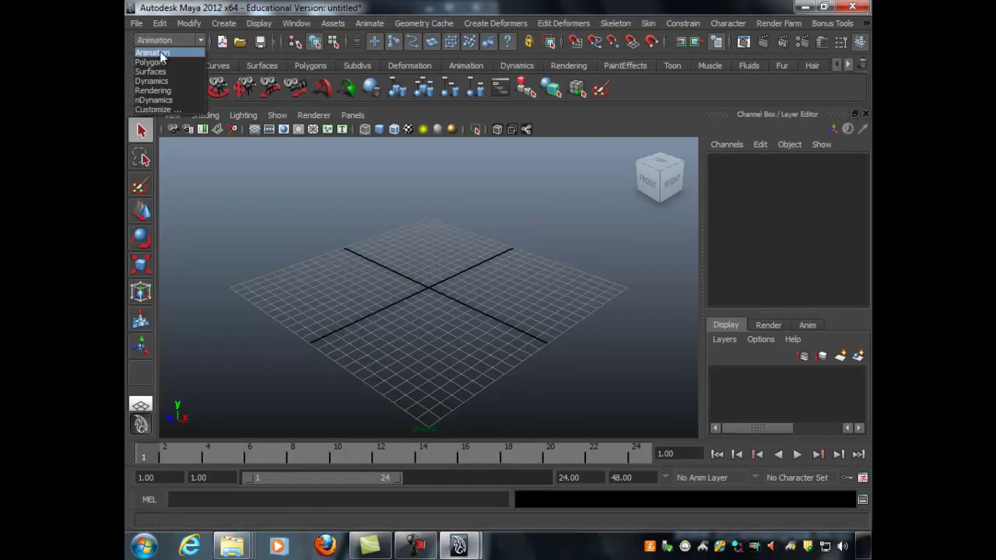
left_click(160, 53)
left_click(163, 40)
left_click(168, 52)
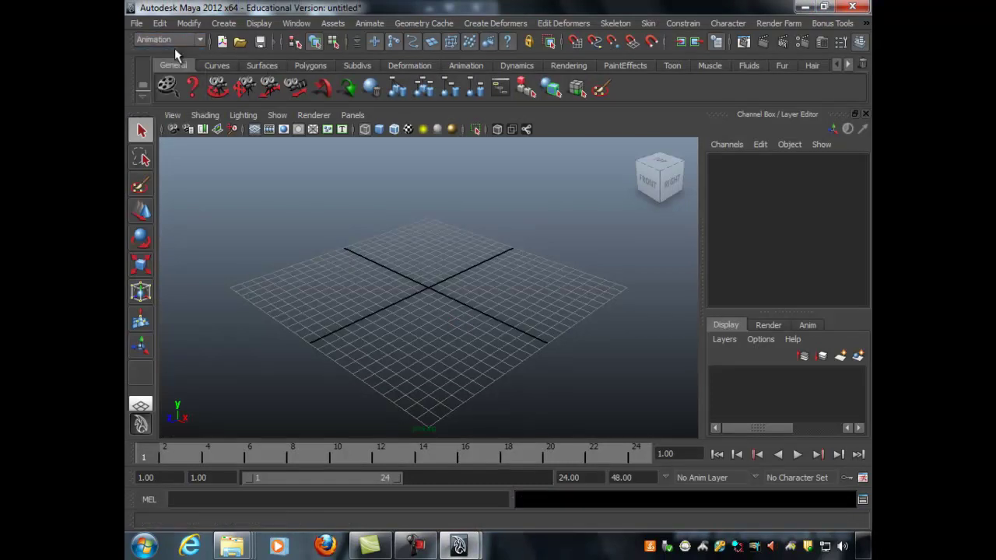
left_click(500, 23)
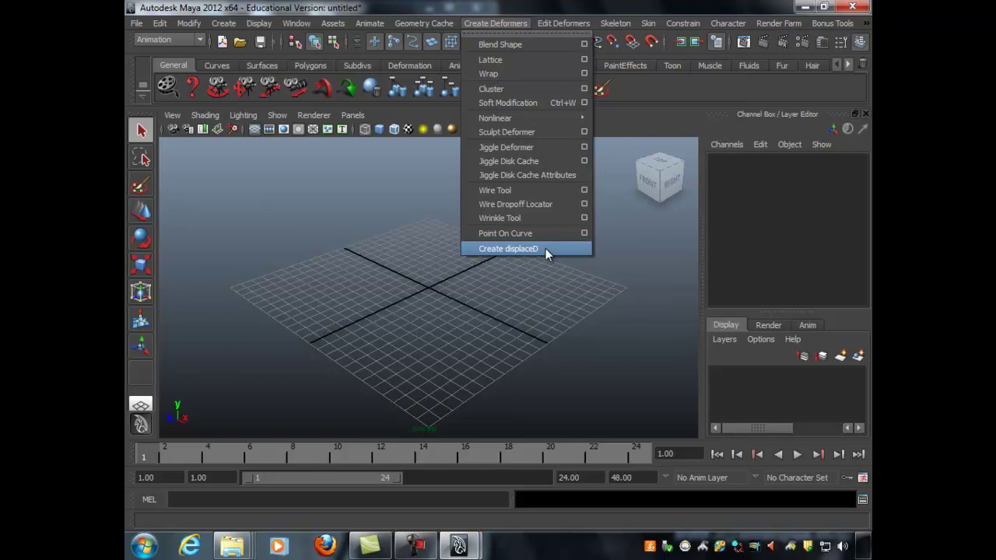
left_click(417, 544)
left_click(755, 473)
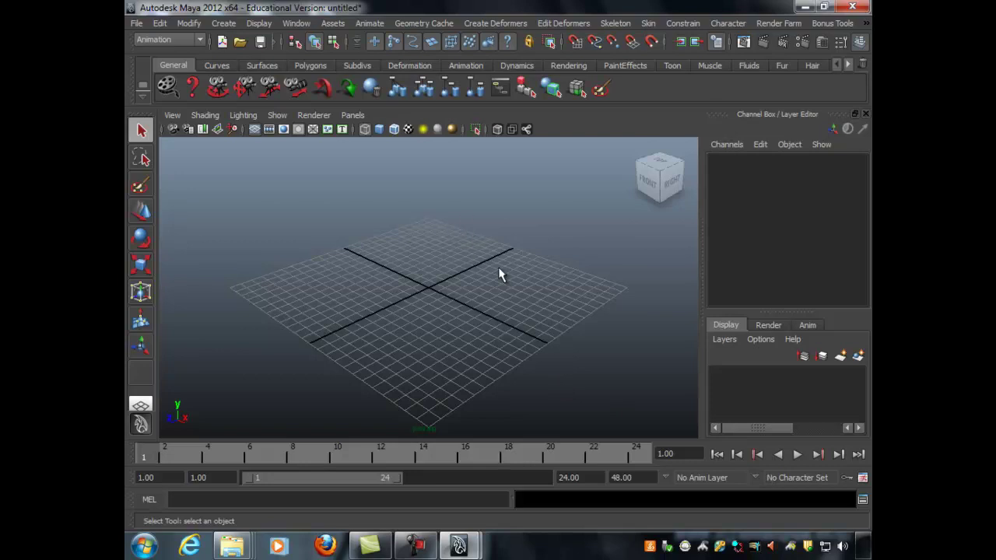
Select the Animation menu set again and locate Create displaceD among the deformer commands
left_click(161, 40)
left_click(148, 50)
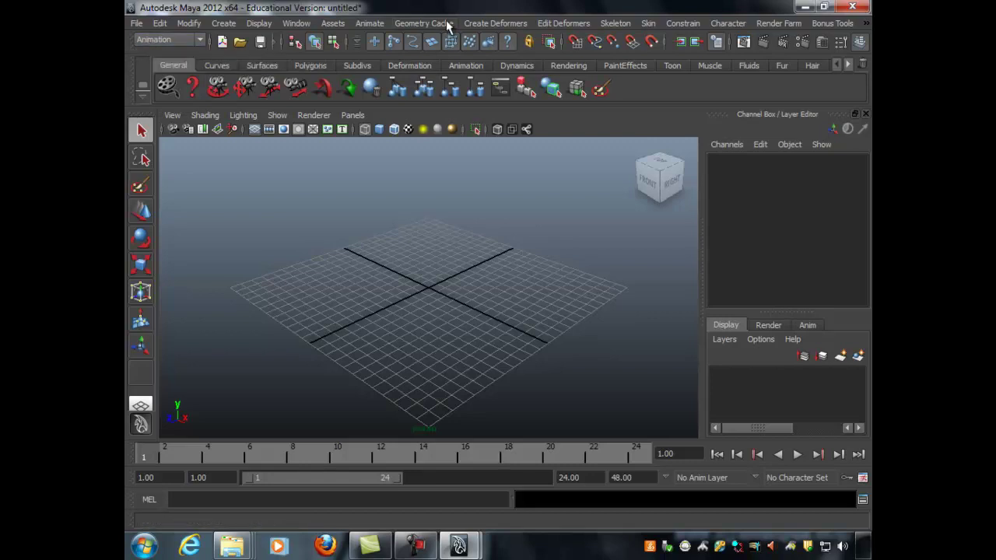
left_click(490, 22)
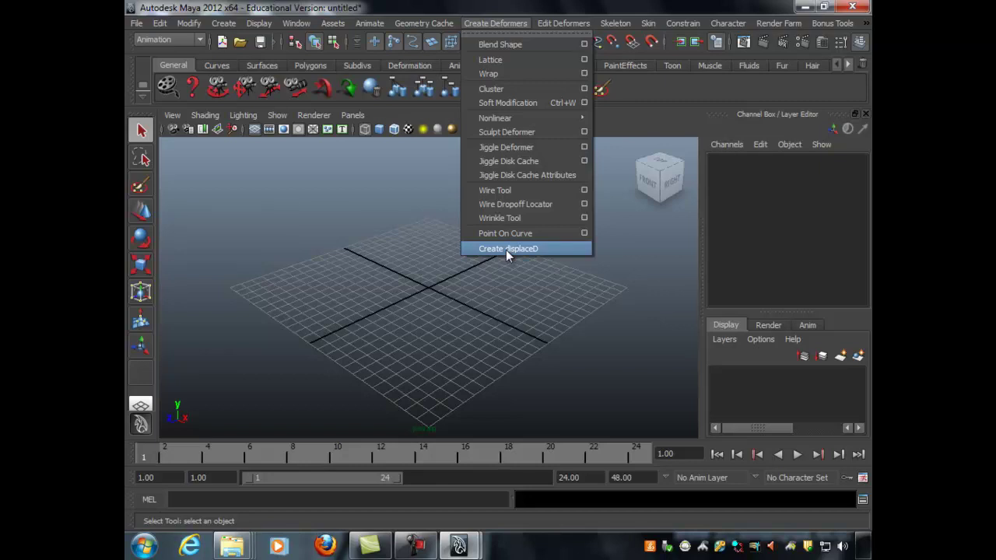
Open the island scene file from the student's folder inside Assignment_05 on the Desktop
left_click(371, 217)
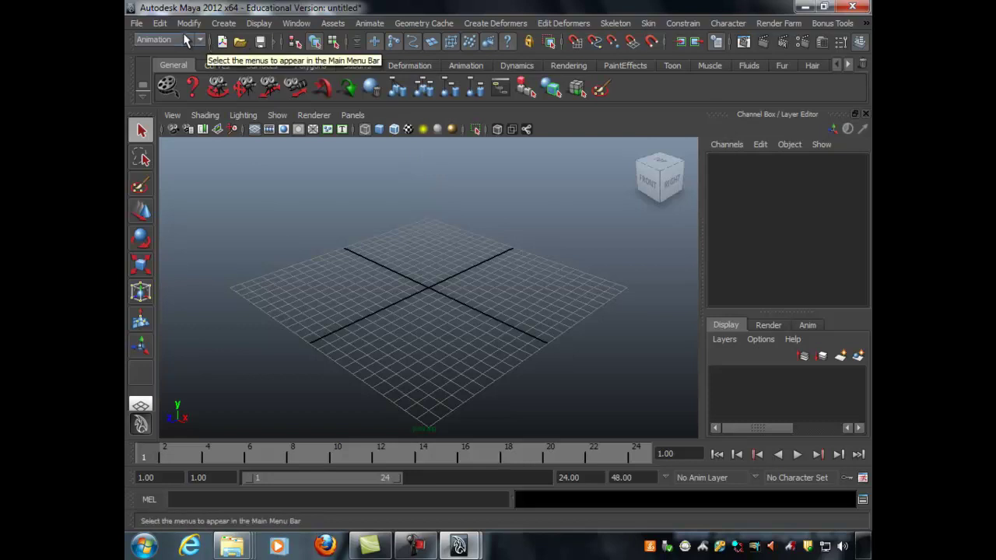
left_click(137, 23)
left_click(155, 58)
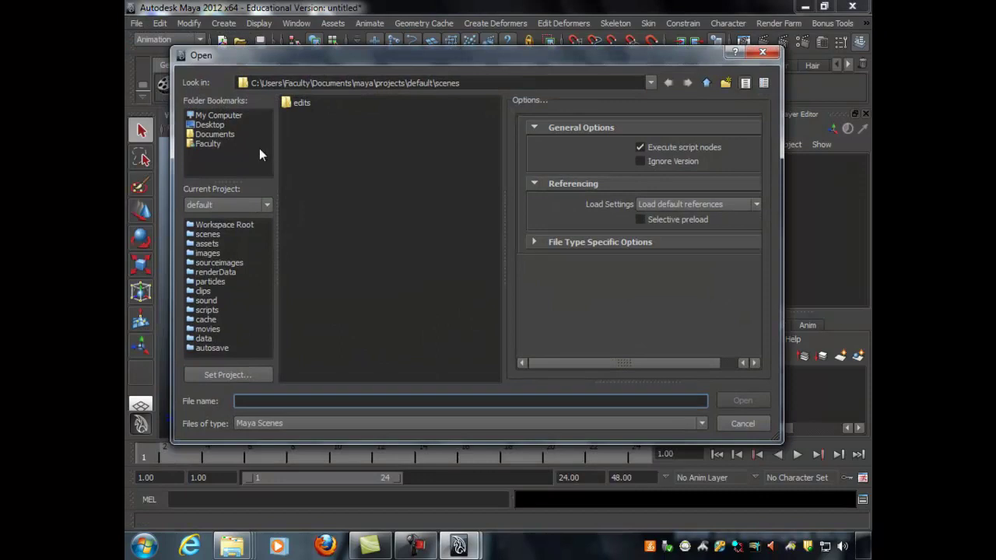
left_click(208, 126)
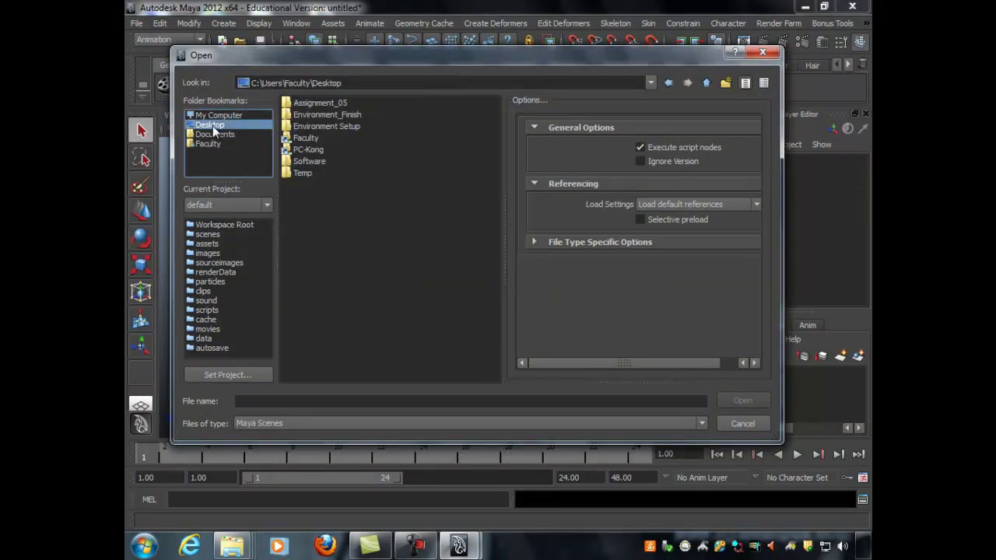
double_click(322, 104)
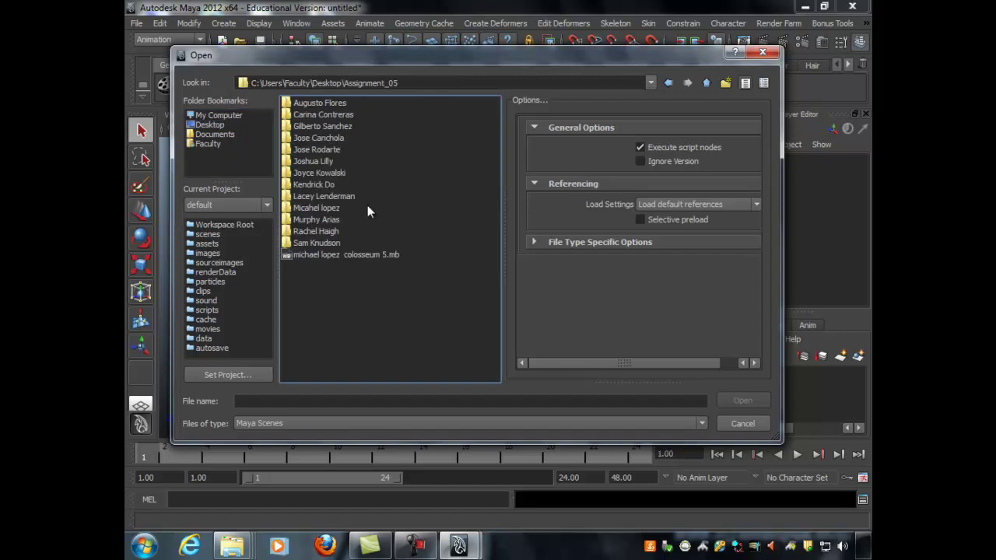
double_click(316, 220)
double_click(332, 101)
left_click_drag(468, 297, 509, 322, "alt")
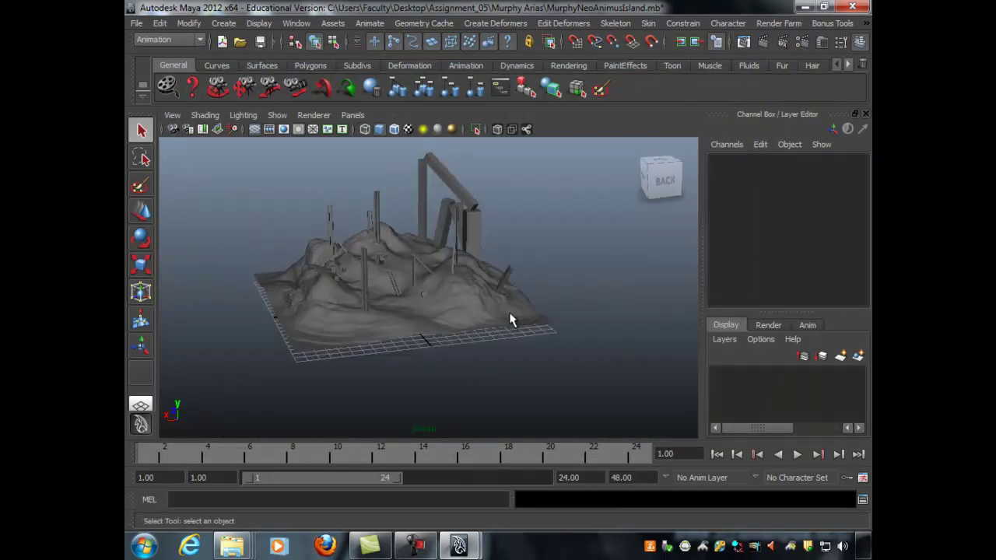
scroll(566, 228, "down", 1)
left_click_drag(544, 224, 584, 233, "alt")
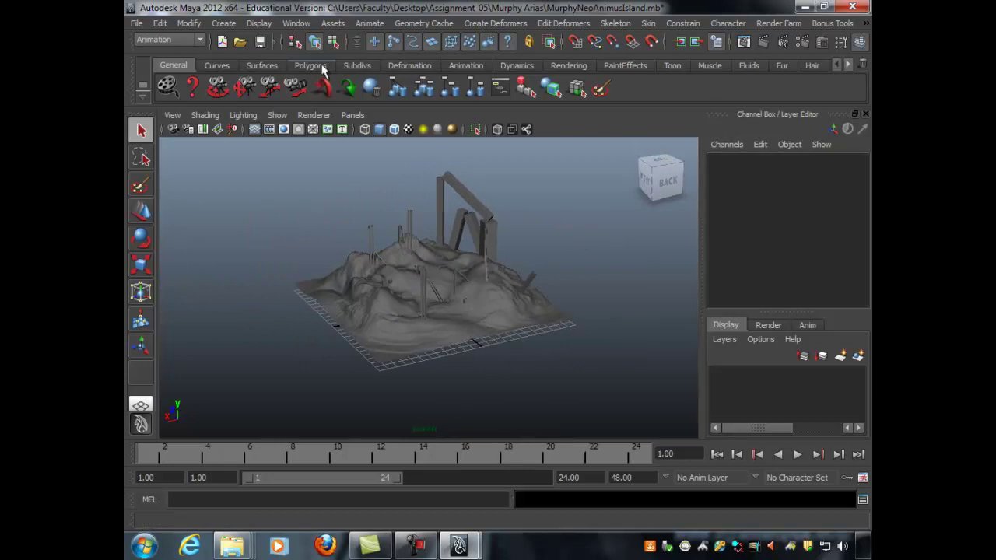
Draw a polygon plane about 42.6 units square from the grid centre in the top view, extending beyond the island
left_click(223, 23)
mouse_move(245, 60)
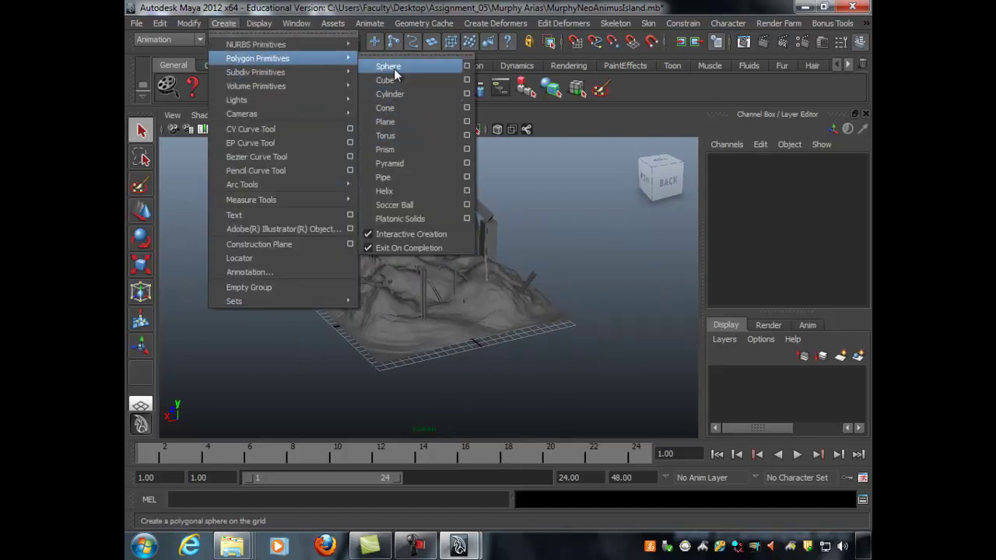
left_click(394, 121)
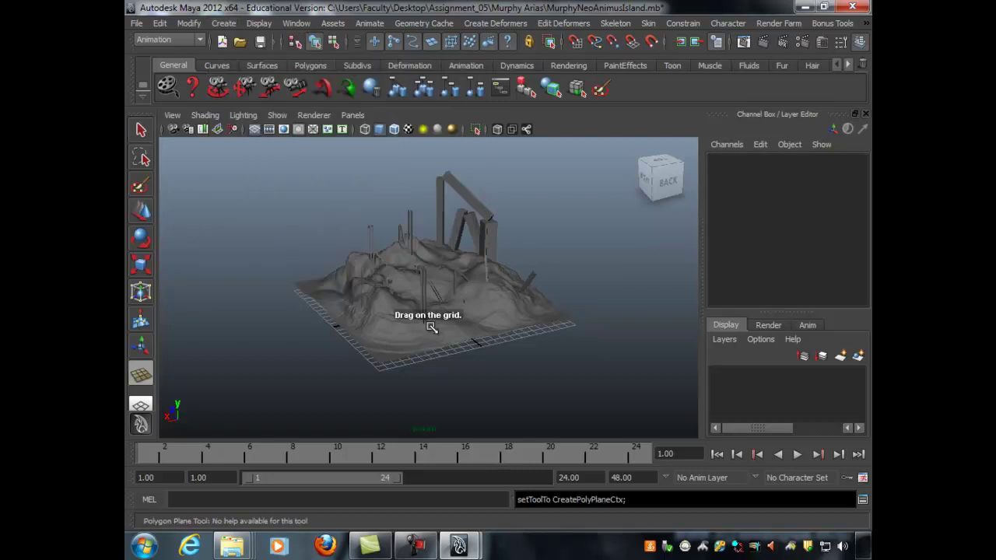
key("space")
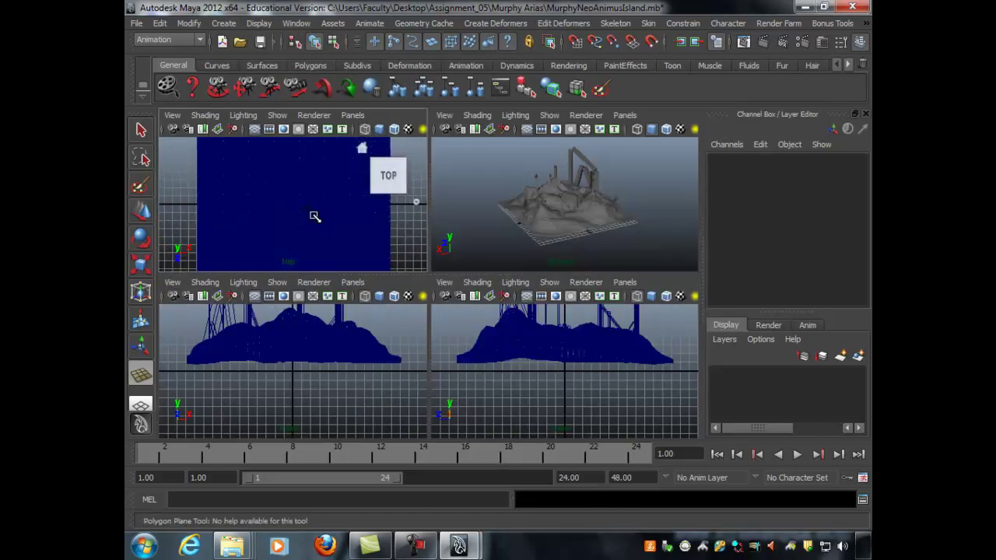
key("space")
scroll(428, 303, "up", 1)
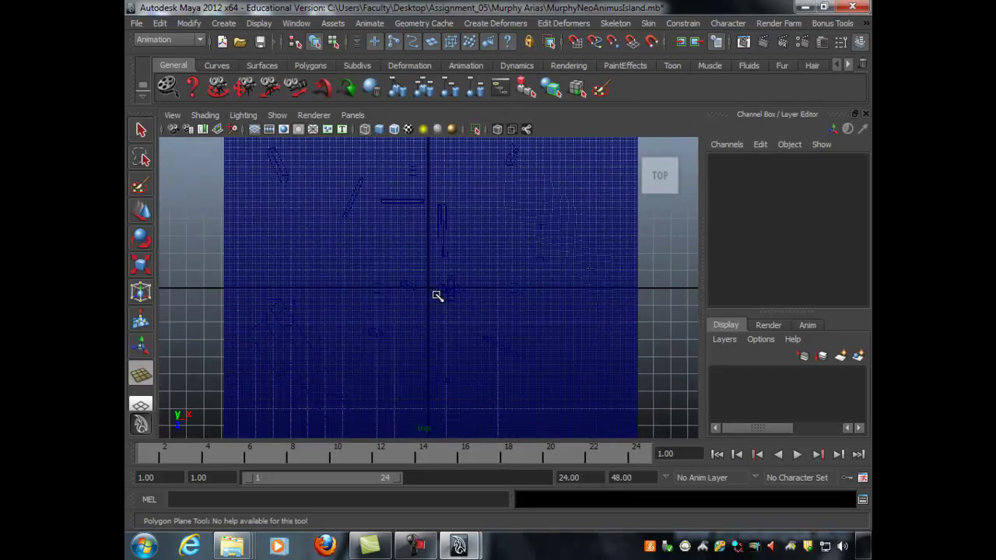
left_click_drag(436, 296, 777, 498)
key("space")
key("space")
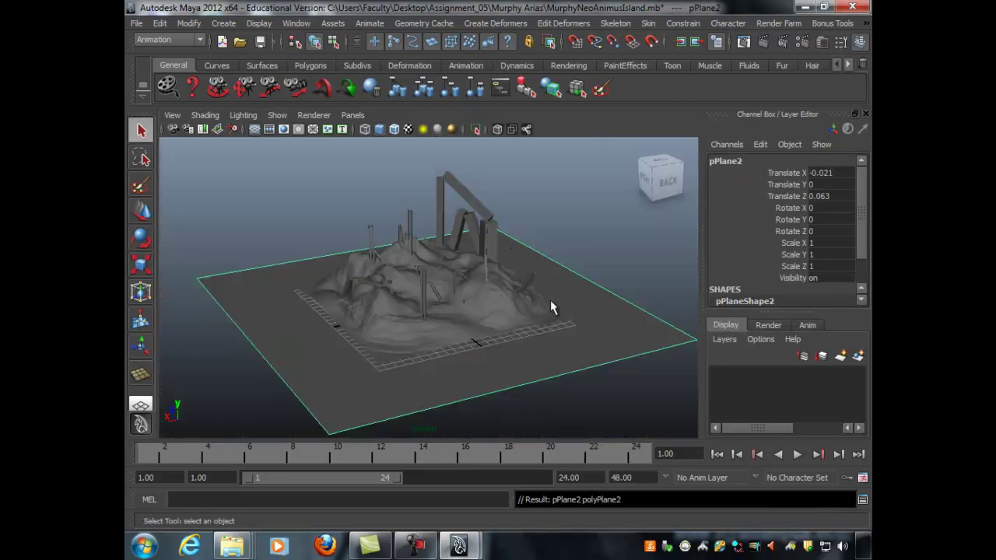
Scale the new plane uniformly to about 14.385 so it stretches far around the island
right_click_drag(546, 312, 474, 280, "alt")
key("r")
left_click_drag(431, 301, 817, 294)
right_click_drag(577, 325, 506, 301, "alt")
left_click_drag(434, 298, 651, 272)
right_click_drag(651, 271, 549, 271, "alt")
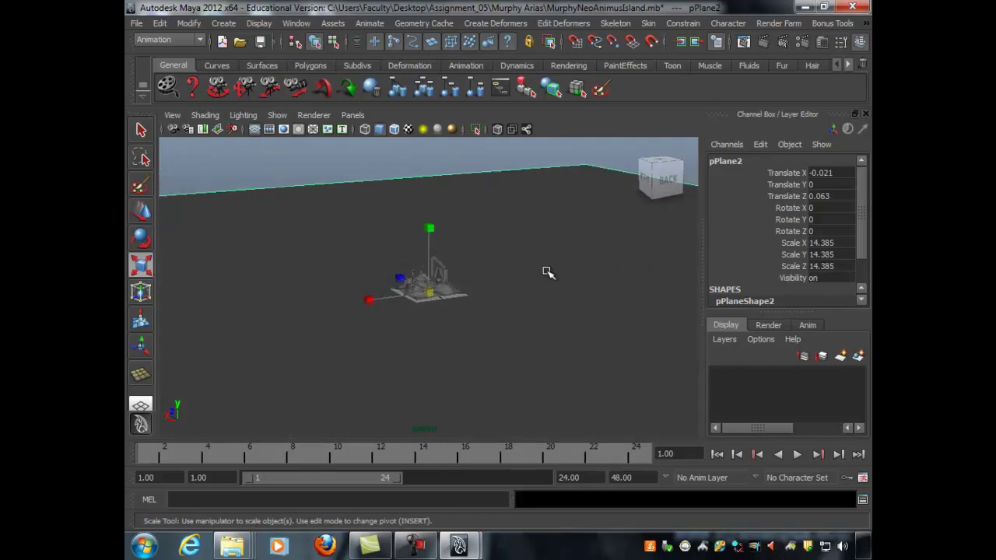
Raise the plane vertically to about 2.655 in Y so it cuts the island's base like a water surface
key("w")
right_click_drag(393, 287, 549, 284, "alt")
right_click_drag(410, 279, 445, 273, "alt")
left_click_drag(445, 272, 433, 235, "alt")
left_click_drag(560, 319, 425, 229, "alt")
left_click_drag(453, 260, 474, 314, "alt")
right_click_drag(473, 313, 524, 263, "alt")
left_click_drag(525, 263, 469, 279, "alt")
right_click_drag(498, 269, 473, 263, "alt")
left_click_drag(473, 263, 548, 246, "alt")
key("q")
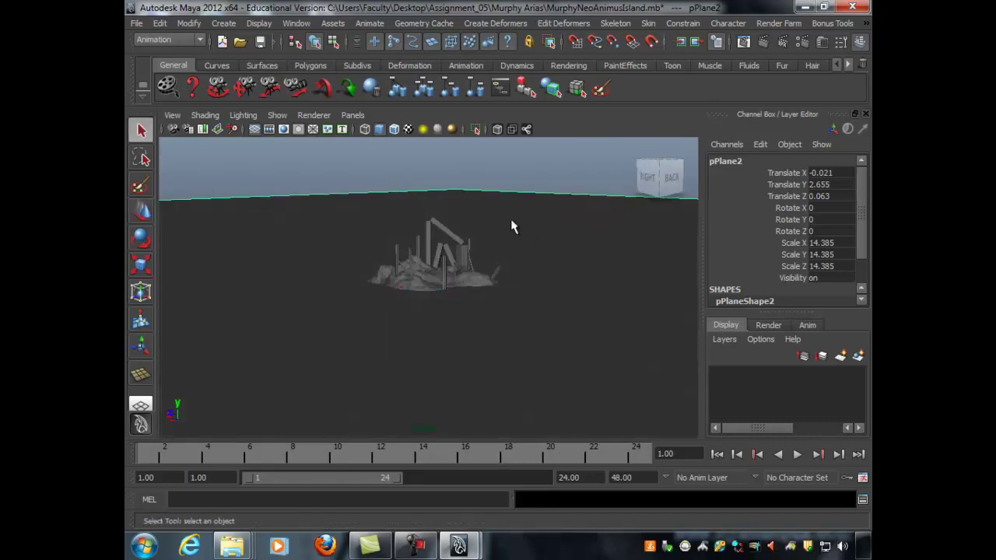
Set the plane's Subdivisions Width and Subdivisions Height to 256
right_click_drag(525, 242, 549, 242, "alt")
left_click_drag(549, 242, 565, 233, "alt")
right_click_drag(565, 233, 433, 218, "alt")
left_click_drag(434, 219, 307, 336, "alt")
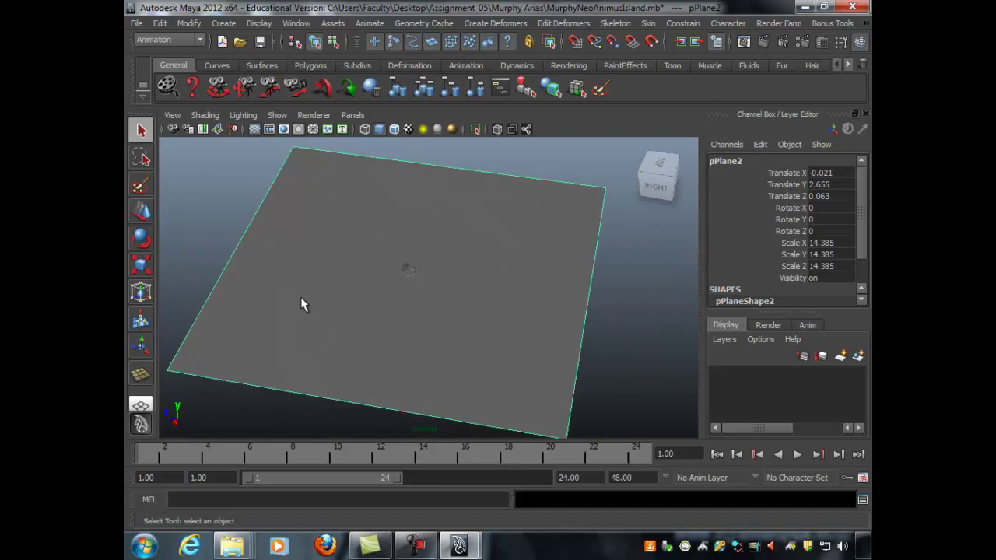
left_click_drag(517, 273, 369, 248, "alt")
right_click_drag(369, 249, 462, 263, "alt")
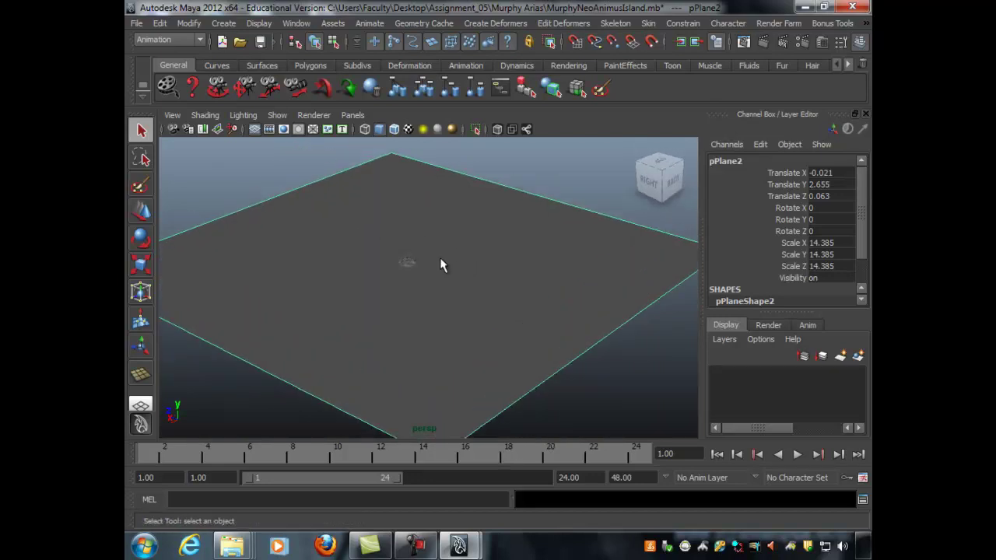
left_click_drag(416, 258, 535, 305, "alt")
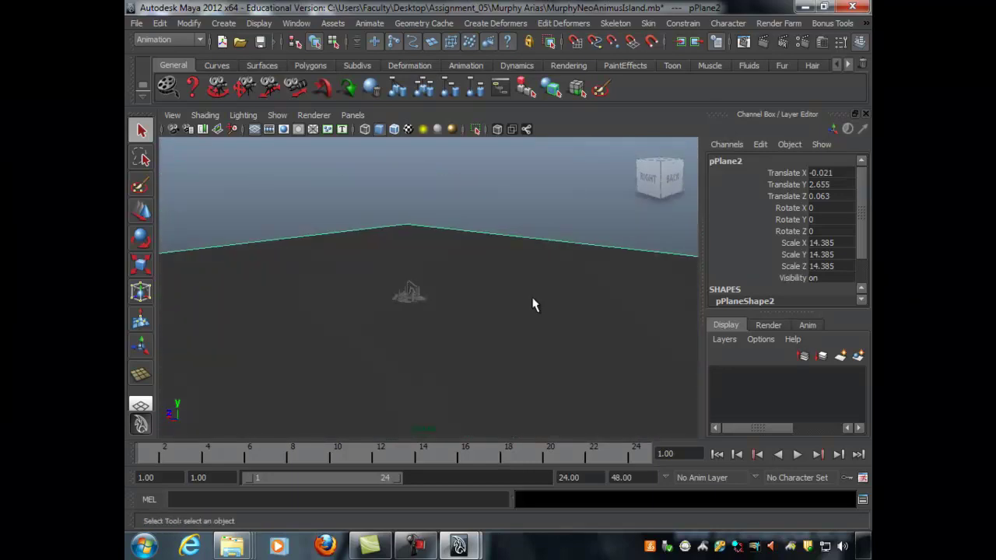
scroll(856, 230, "down", 3)
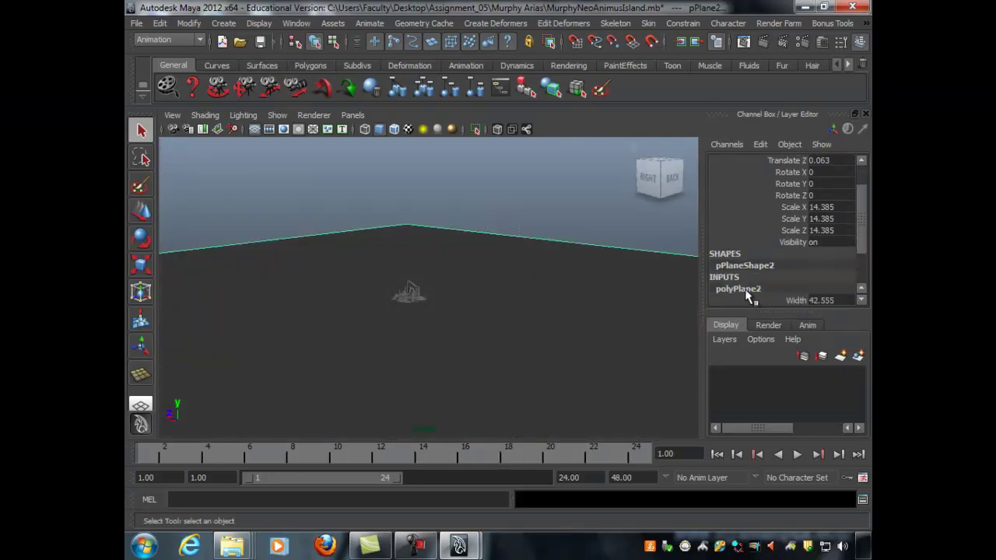
left_click_drag(860, 238, 815, 278)
type("256")
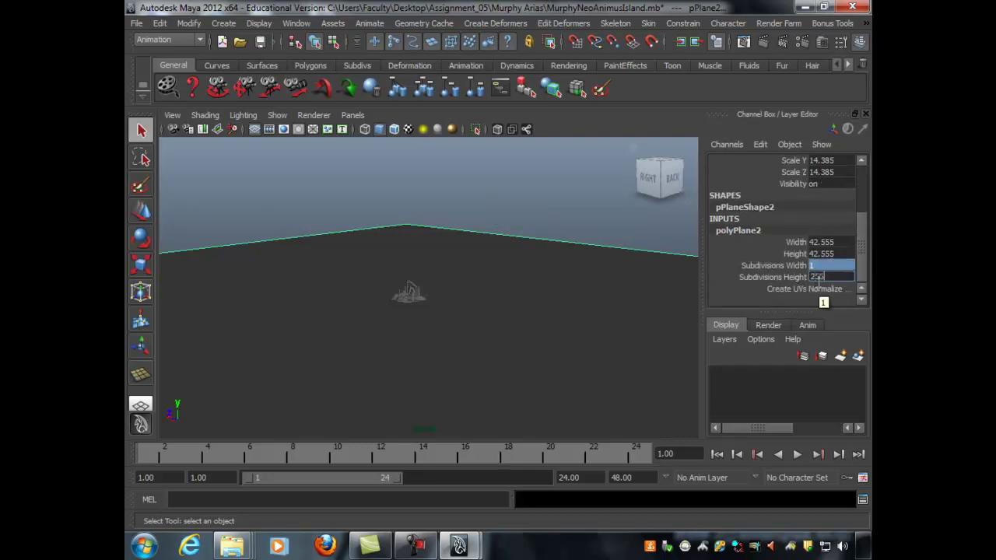
key("Return")
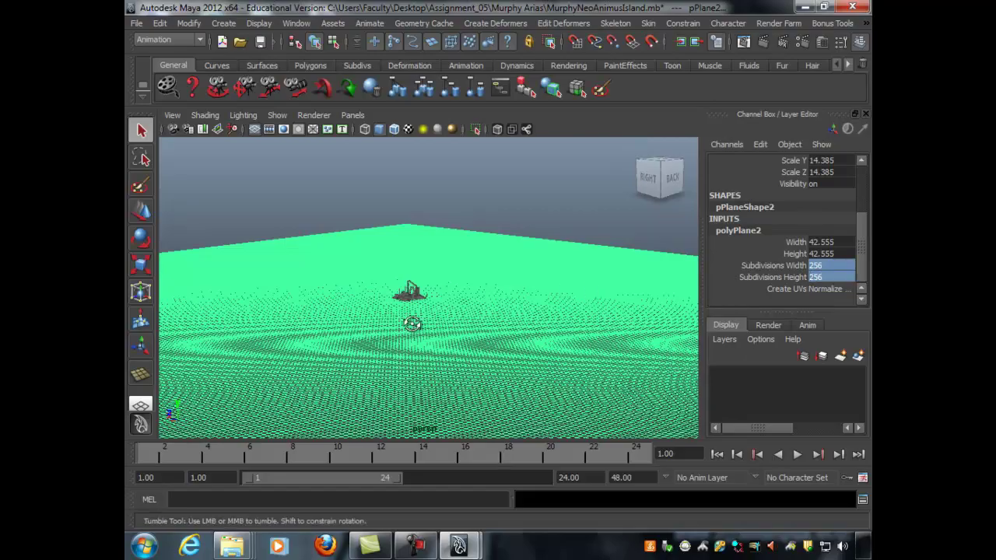
Examine the density of the subdivided plane around the island from several angles
left_click_drag(454, 334, 483, 273, "alt")
right_click_drag(483, 274, 462, 280, "alt")
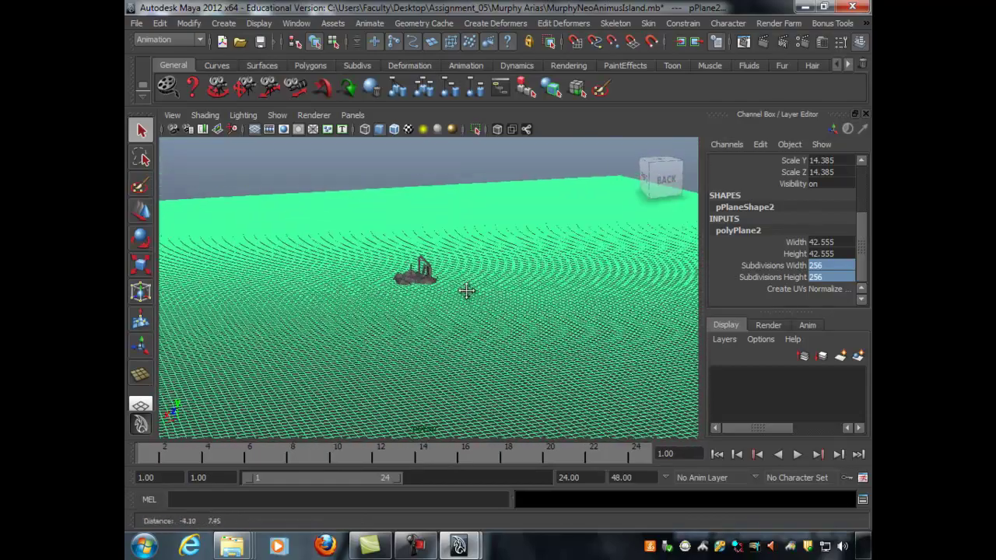
left_click_drag(461, 280, 457, 296, "alt")
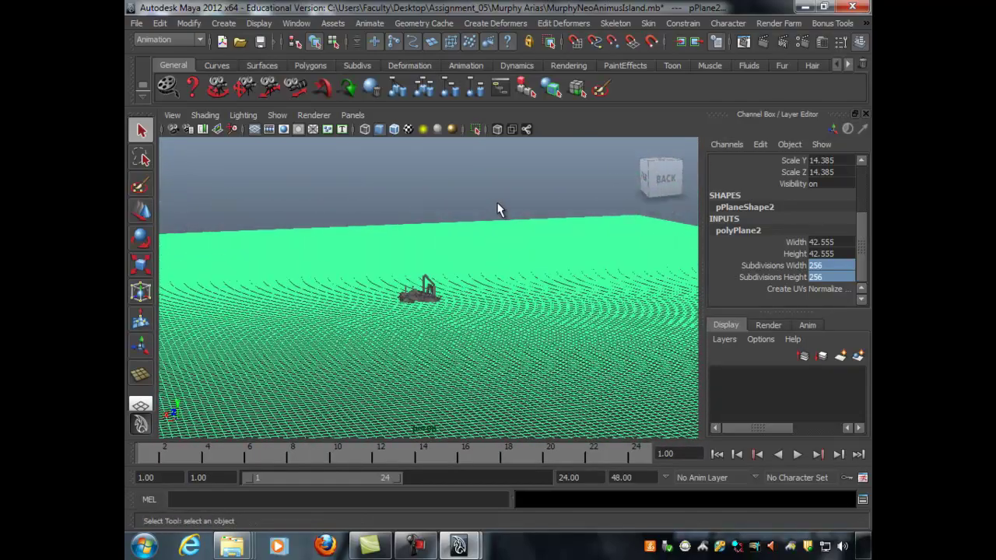
left_click_drag(422, 216, 529, 223, "alt")
right_click_drag(529, 222, 486, 227, "alt")
left_click_drag(485, 226, 514, 218, "alt")
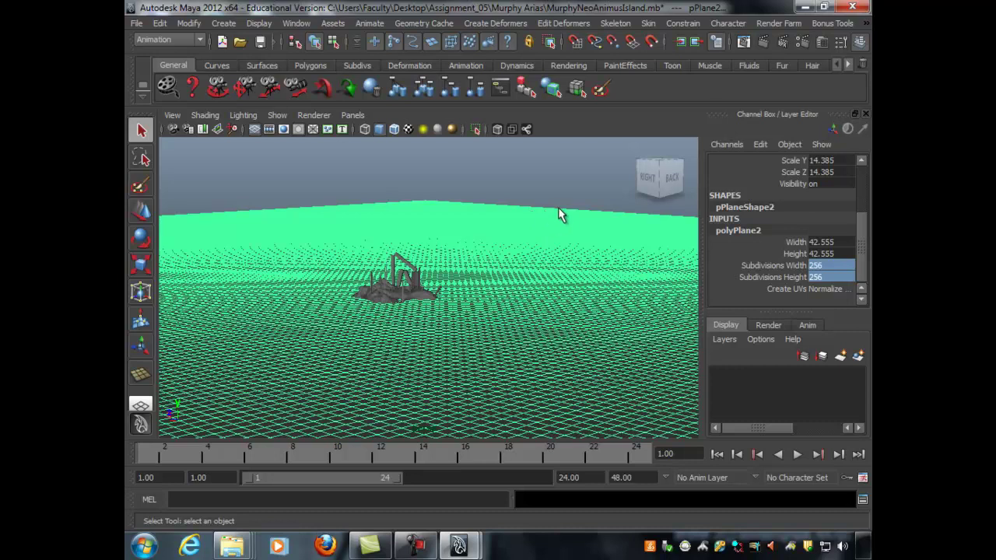
middle_click_drag(549, 261, 569, 233, "alt")
left_click_drag(569, 233, 548, 246, "alt")
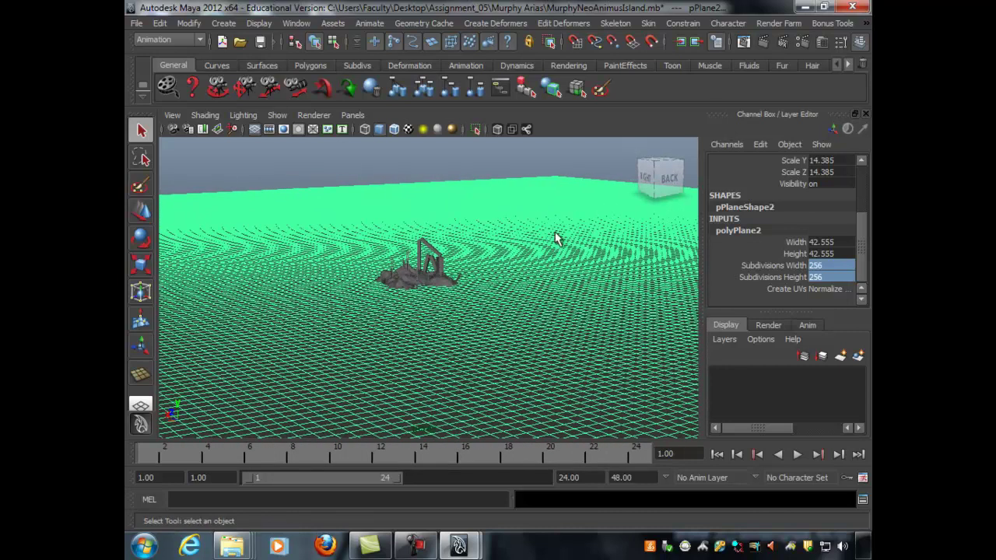
left_click_drag(570, 233, 566, 225, "alt")
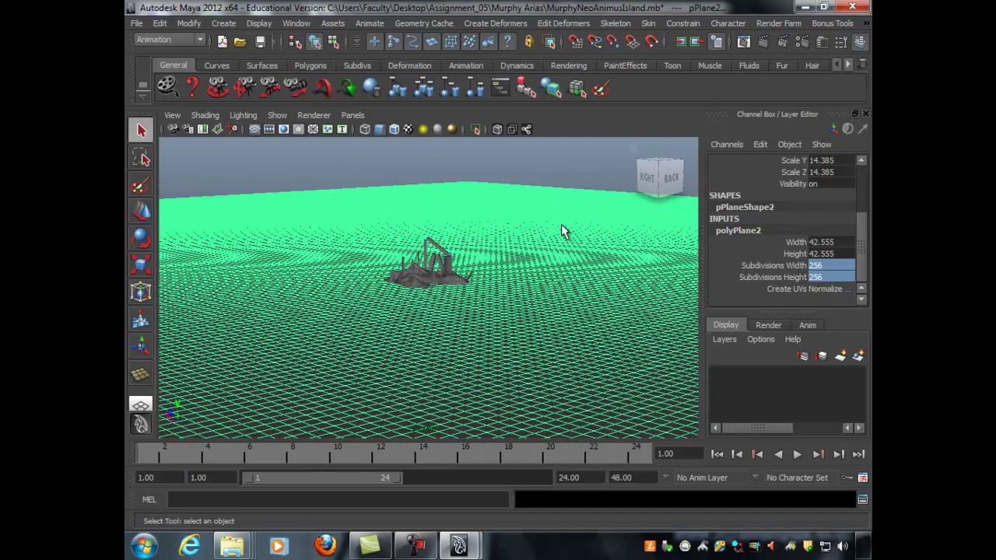
scroll(426, 234, "up", 3)
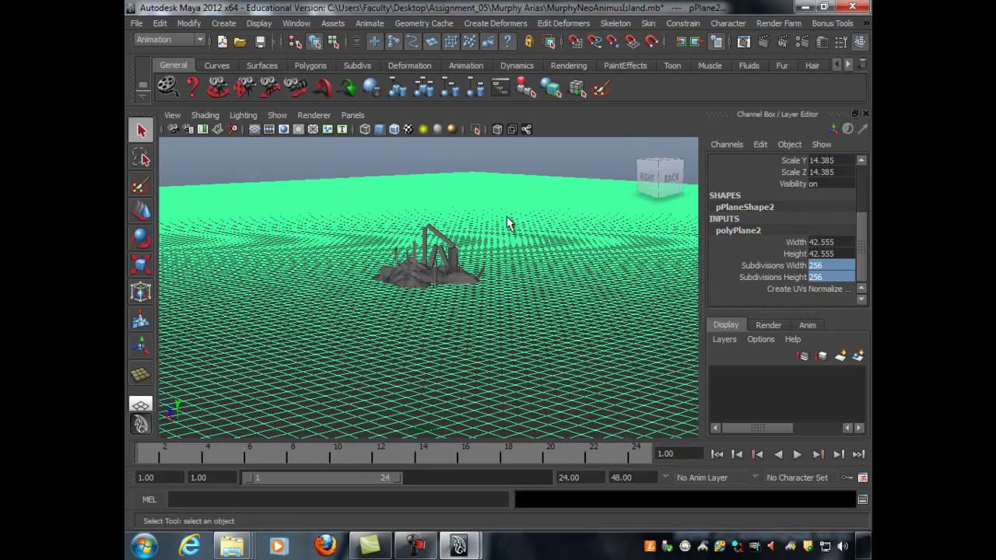
left_click_drag(538, 220, 521, 231, "alt")
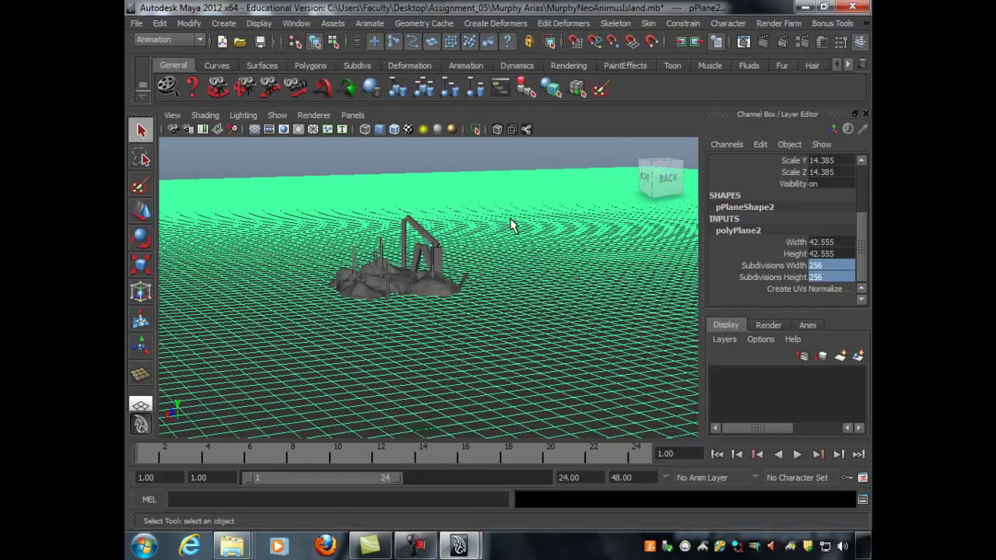
Assign a new Lambert material to the water plane
right_click(507, 217)
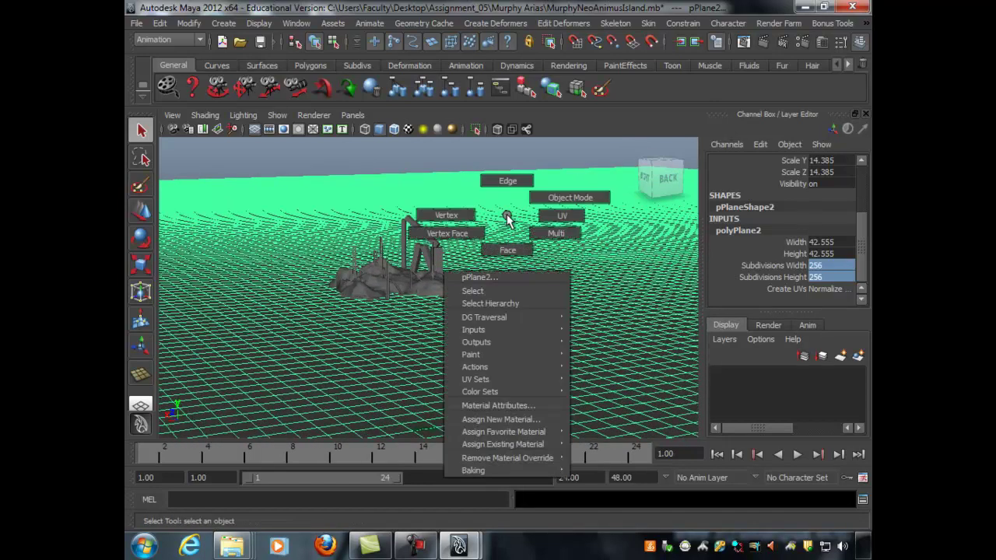
left_click(512, 418)
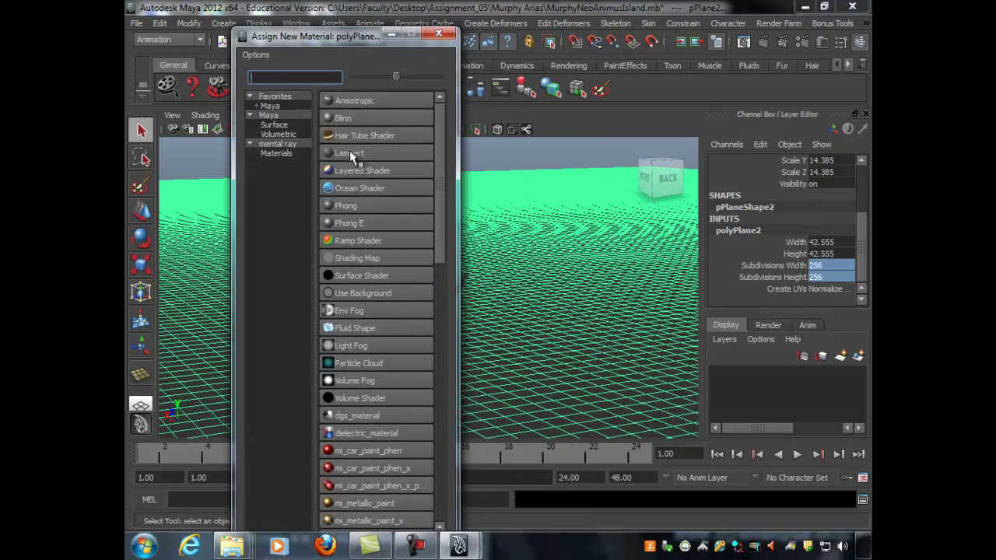
left_click(350, 152)
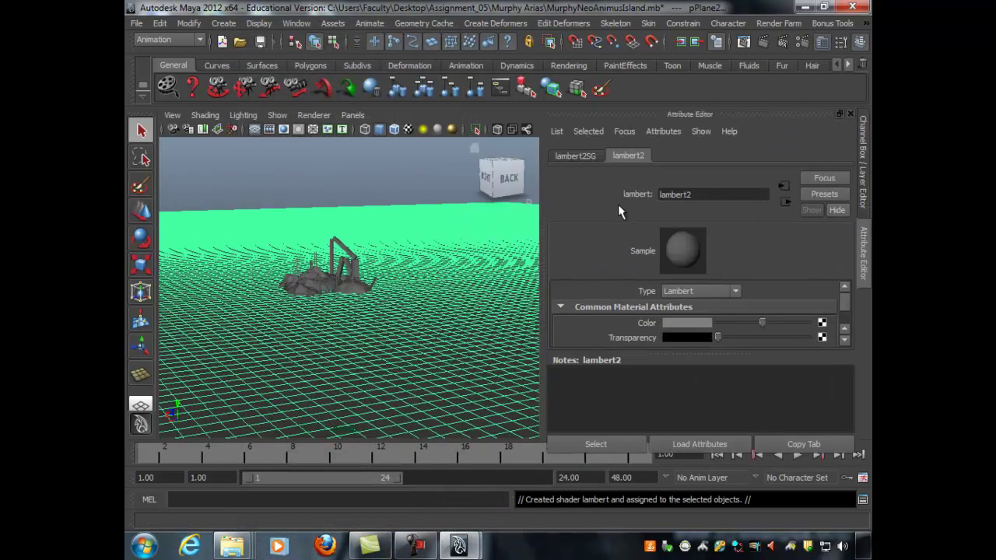
Connect an Ocean texture to the displacement material of the new Lambert's shading group
left_click(559, 158)
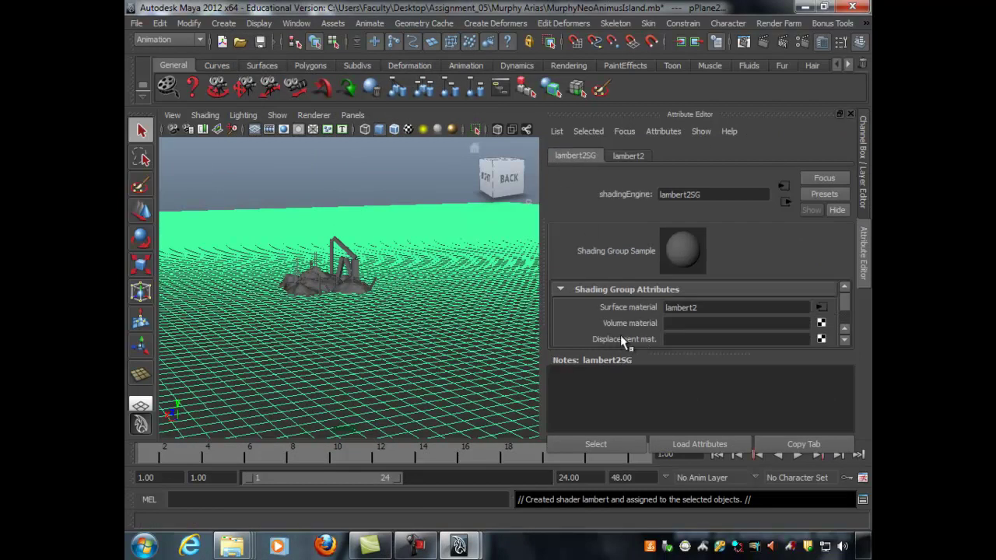
left_click(822, 339)
left_click_drag(546, 188, 321, 12)
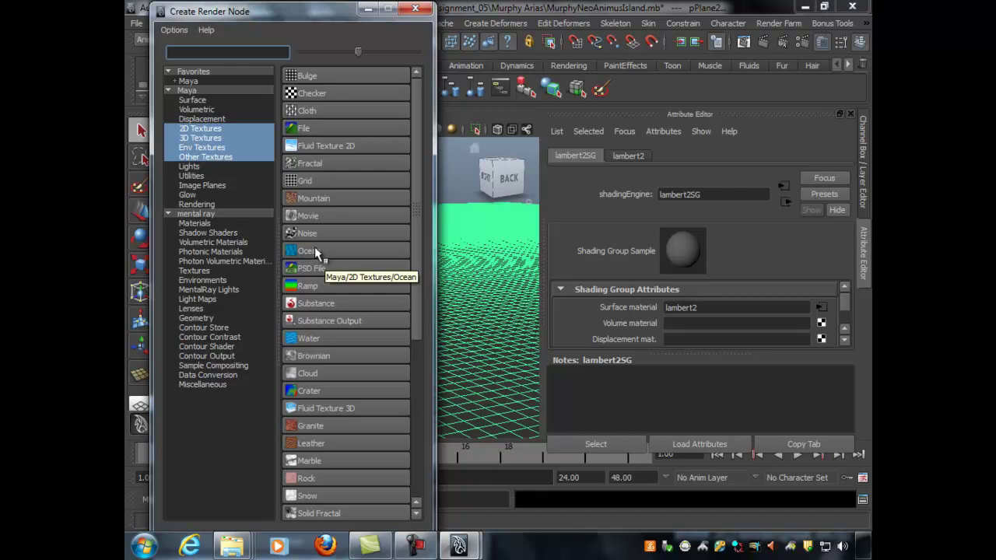
left_click(304, 249)
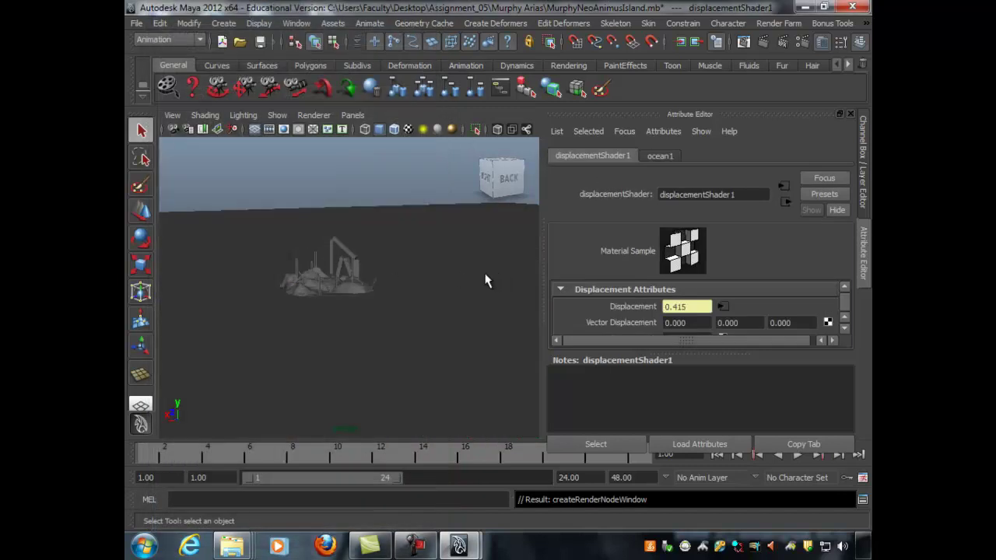
Open the Ocean texture's attributes and enlarge the attribute area so that all ocean settings are easier to reach
left_click_drag(384, 276, 218, 295, "alt")
left_click_drag(288, 299, 325, 245, "alt")
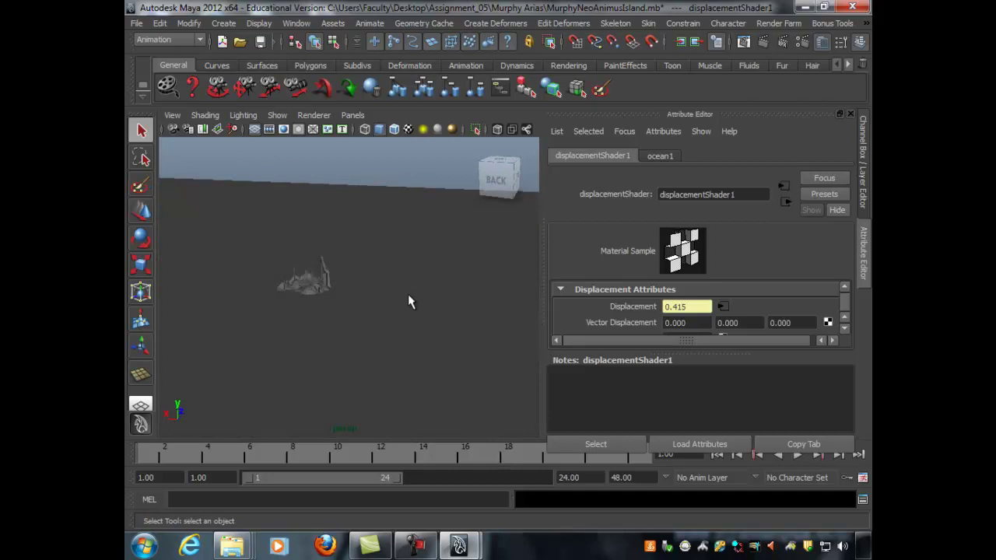
left_click(663, 157)
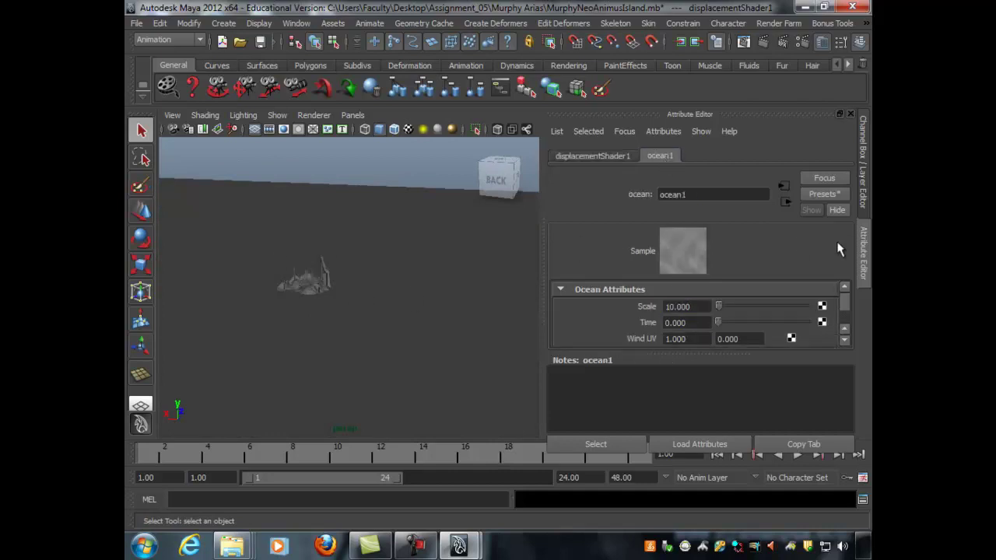
left_click_drag(843, 299, 847, 313)
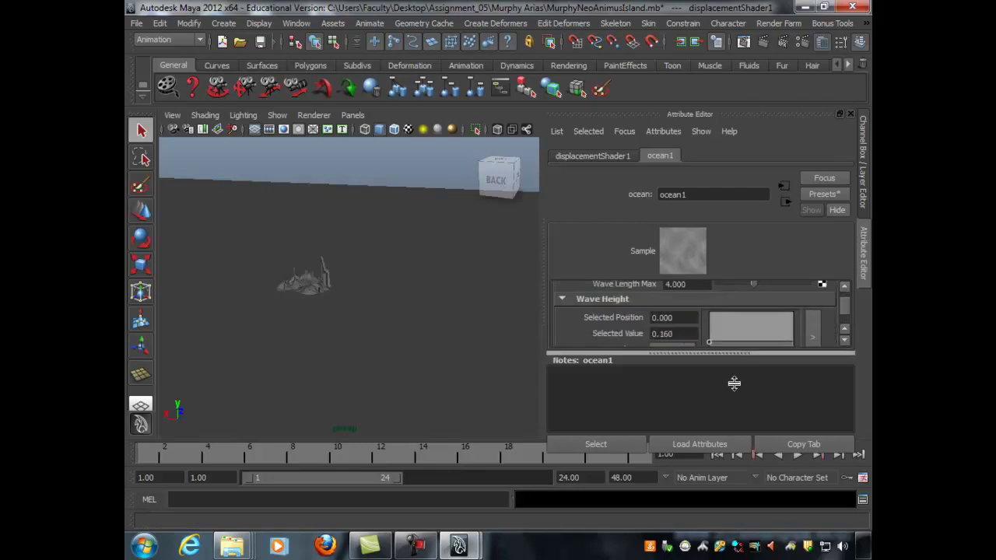
left_click_drag(728, 354, 728, 432)
left_click_drag(846, 338, 848, 307)
Try different Scale values on the Ocean texture and undo the changes
mouse_move(717, 307)
left_mouse_down()
mouse_move(767, 307)
mouse_move(732, 308)
left_mouse_up()
right_click_drag(361, 288, 431, 267, "alt")
left_click_drag(433, 273, 516, 249, "alt")
left_click_drag(732, 306, 719, 312)
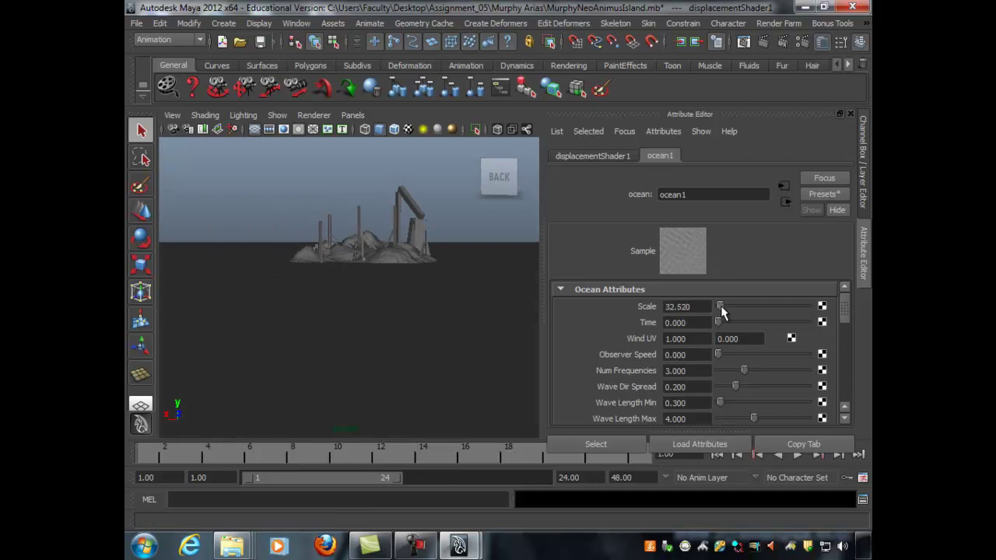
key("ctrl+z")
key("ctrl+z")
key("ctrl+z")
key("ctrl+z")
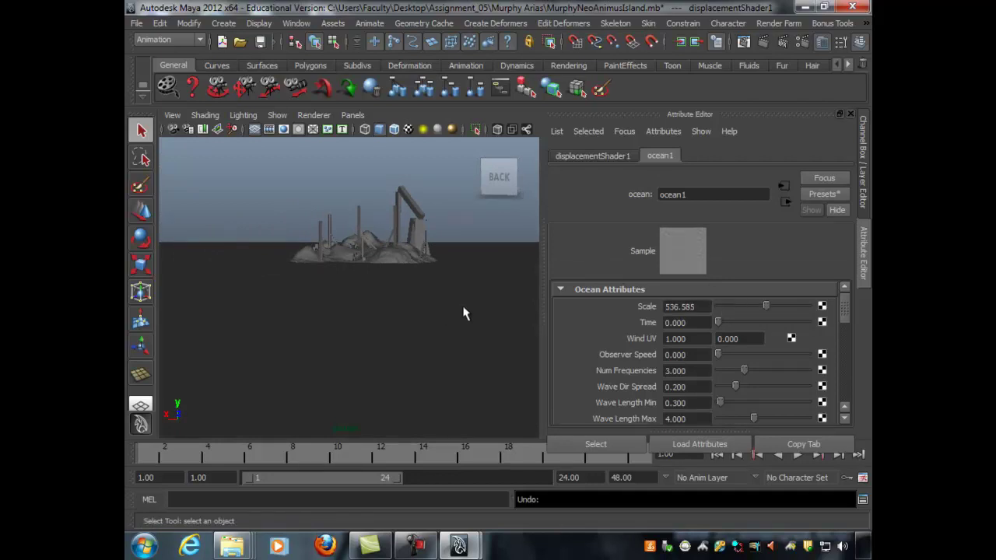
Frame the island closely, render the current perspective view, and close the rendered image
left_click_drag(464, 312, 396, 289, "alt")
right_click_drag(396, 289, 447, 296, "alt")
mouse_move(447, 295)
left_mouse_down("alt")
mouse_move(440, 282)
mouse_move(457, 294)
left_mouse_up("alt")
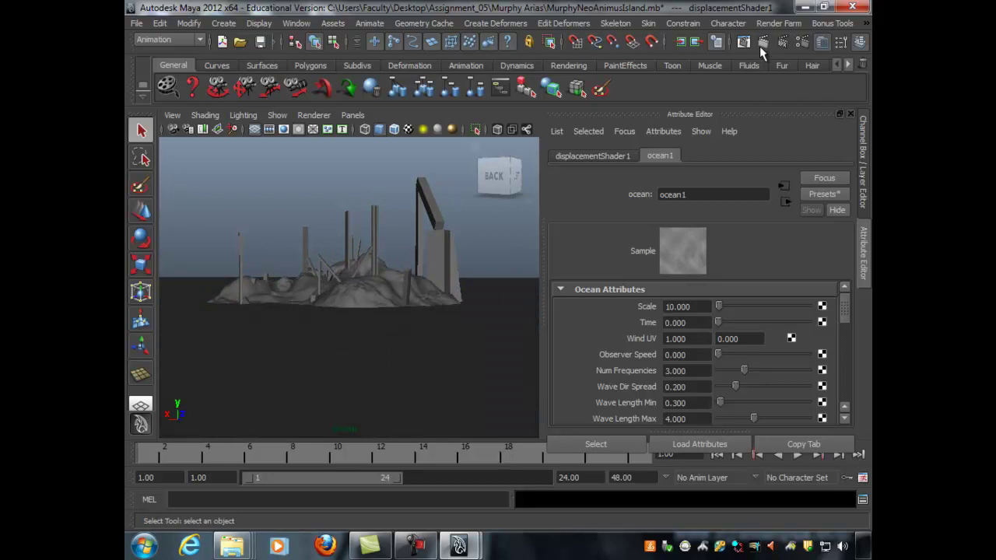
left_click(761, 43)
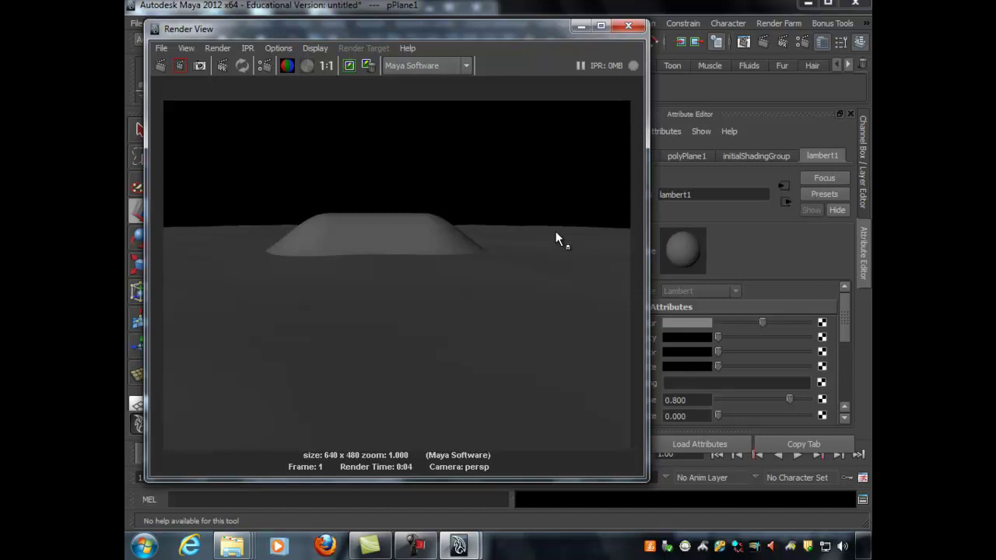
left_click(629, 26)
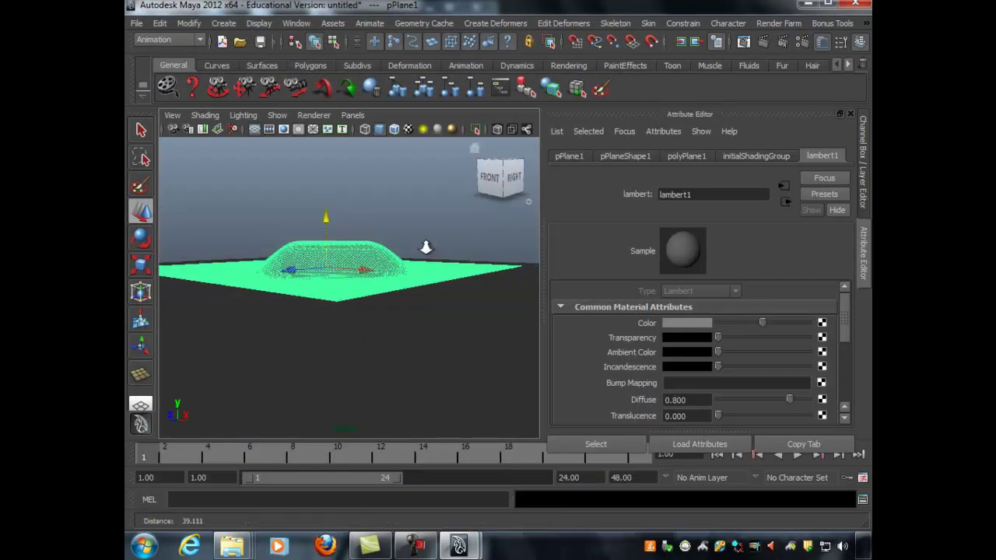
Open the island scene from the student's folder in Desktop\Assignment_05, discarding the changes to the untitled scene
left_click(136, 23)
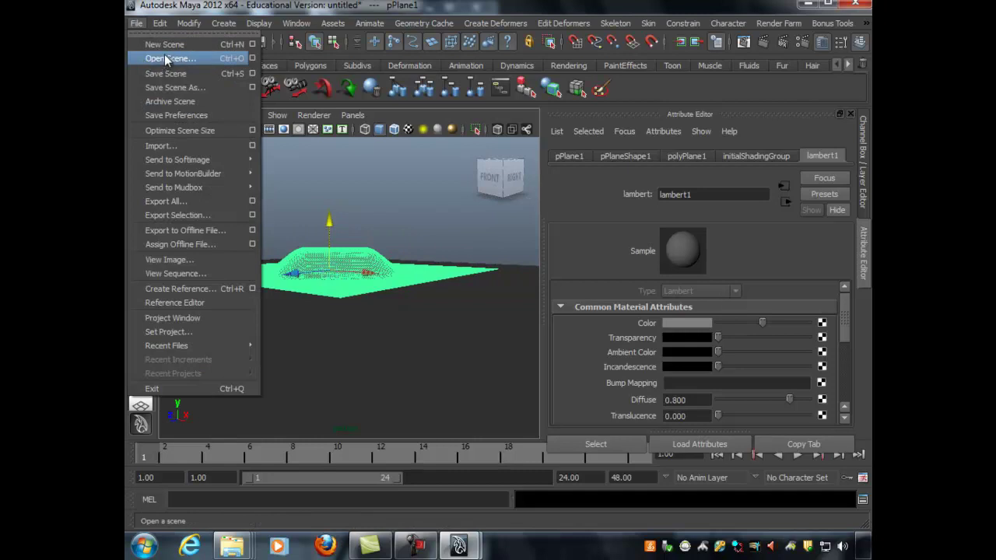
left_click(167, 59)
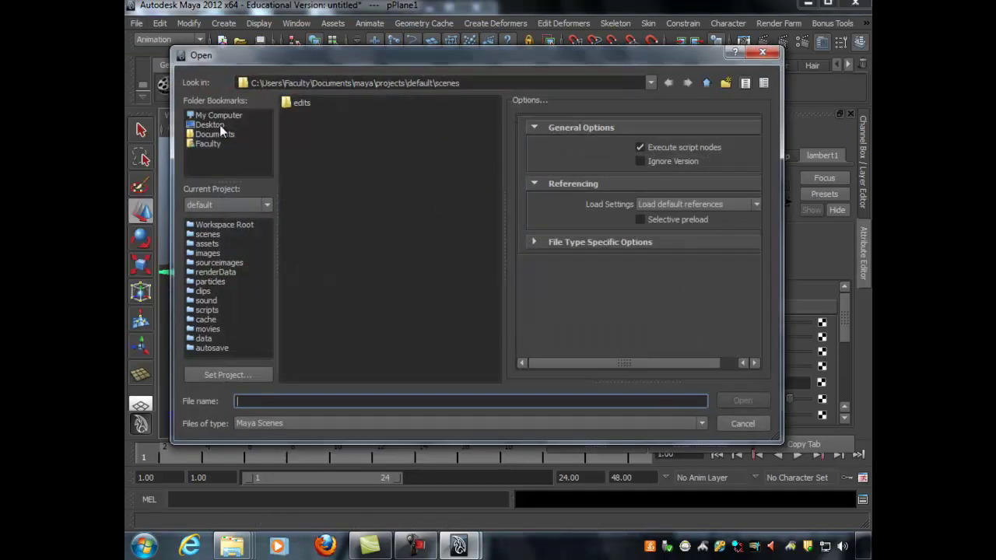
left_click(208, 126)
double_click(320, 103)
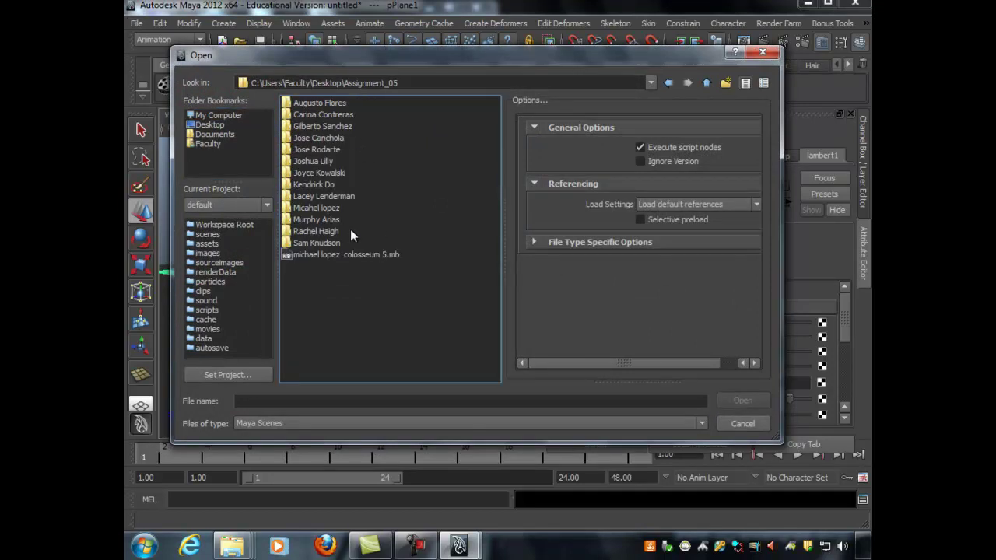
double_click(335, 221)
double_click(329, 102)
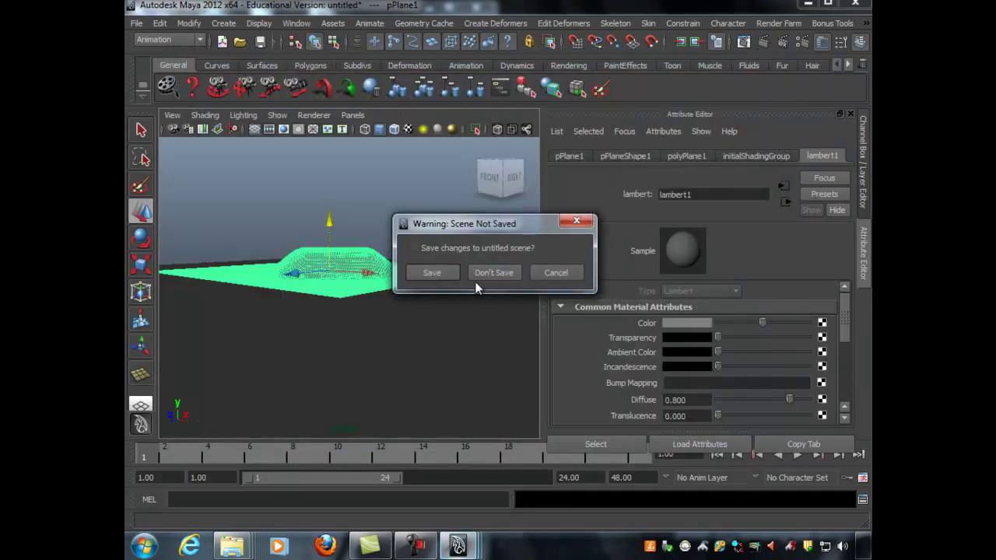
left_click(488, 270)
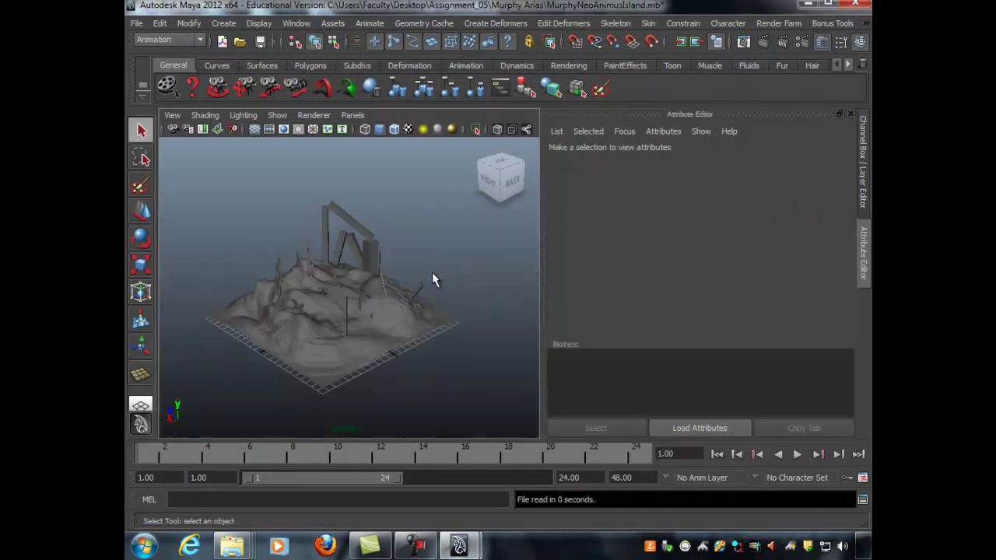
Create a square polygon plane about 94 units wide that extends well beyond the island on all sides
left_click(234, 23)
mouse_move(252, 60)
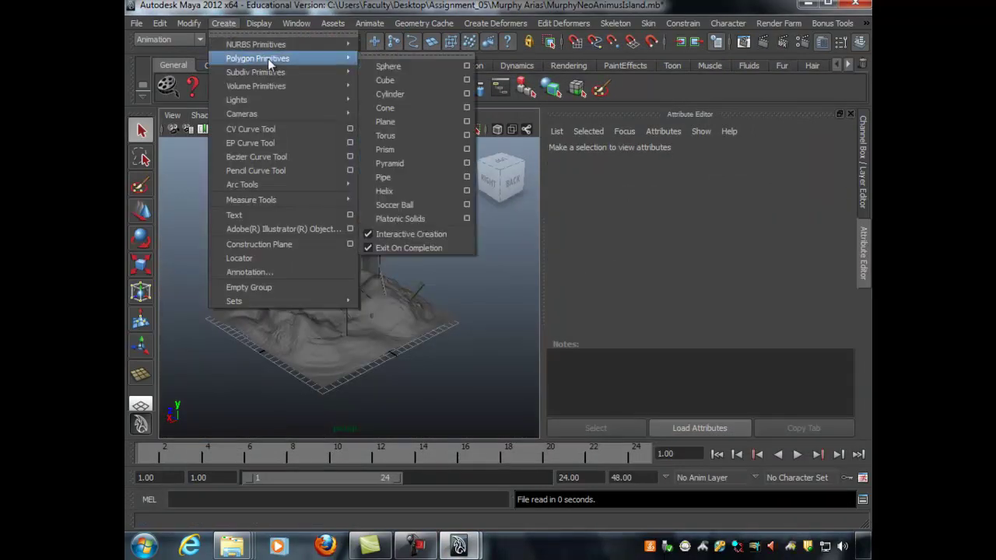
left_click(398, 123)
left_click_drag(344, 329, 640, 382)
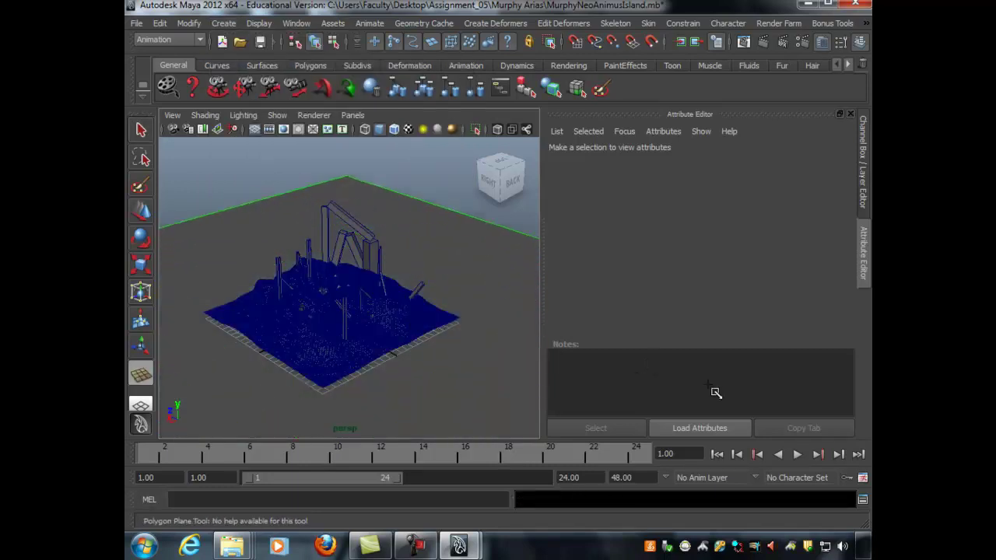
left_click_drag(402, 265, 341, 240, "alt")
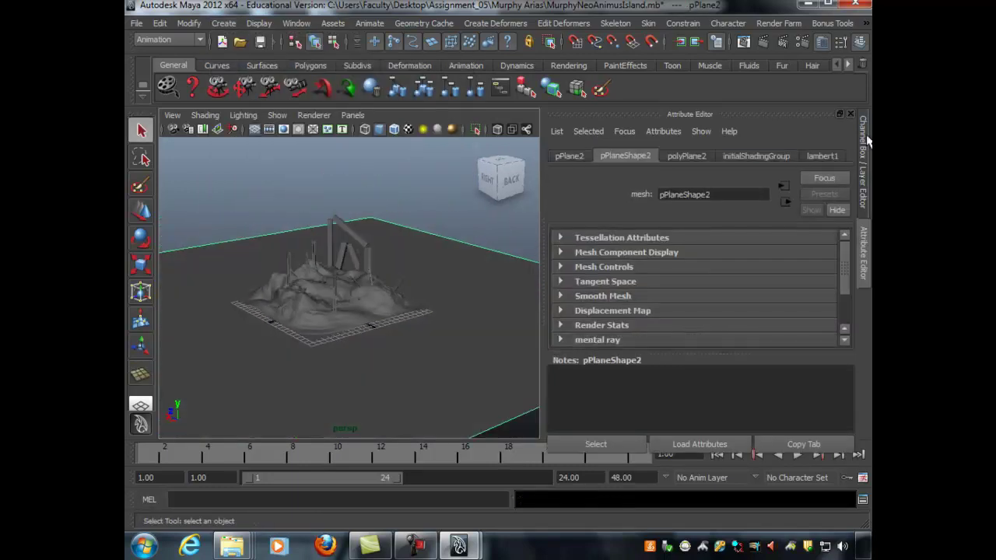
Set the new polygon plane's Subdivisions Width and Subdivisions Height to 256
left_click(866, 143)
scroll(848, 247, "down", 2)
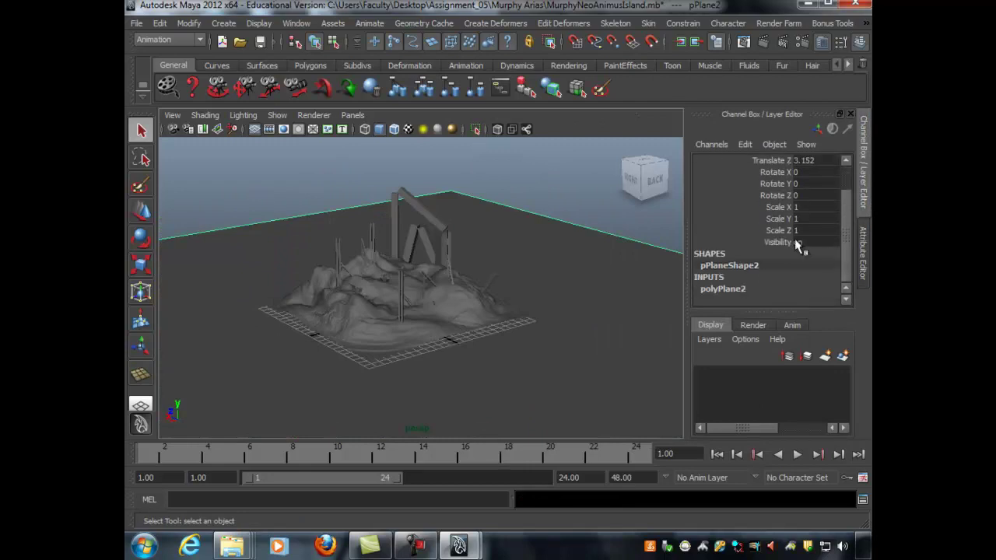
left_click(785, 287)
scroll(852, 227, "down", 3)
left_click(816, 265)
type("256")
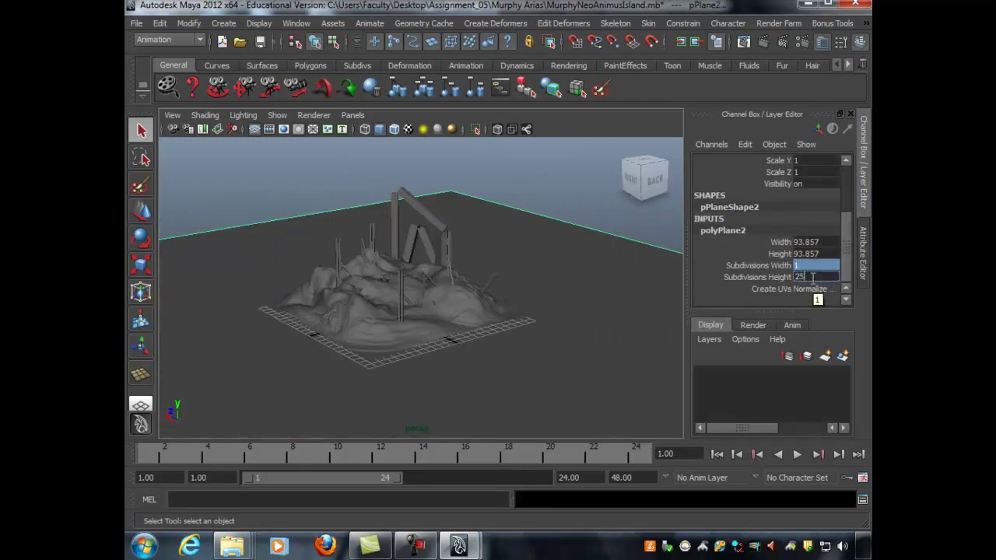
key("Return")
Raise the plane to a height of about 2.5 cm so that it covers the island's base like a water surface
left_click_drag(478, 269, 451, 285, "alt")
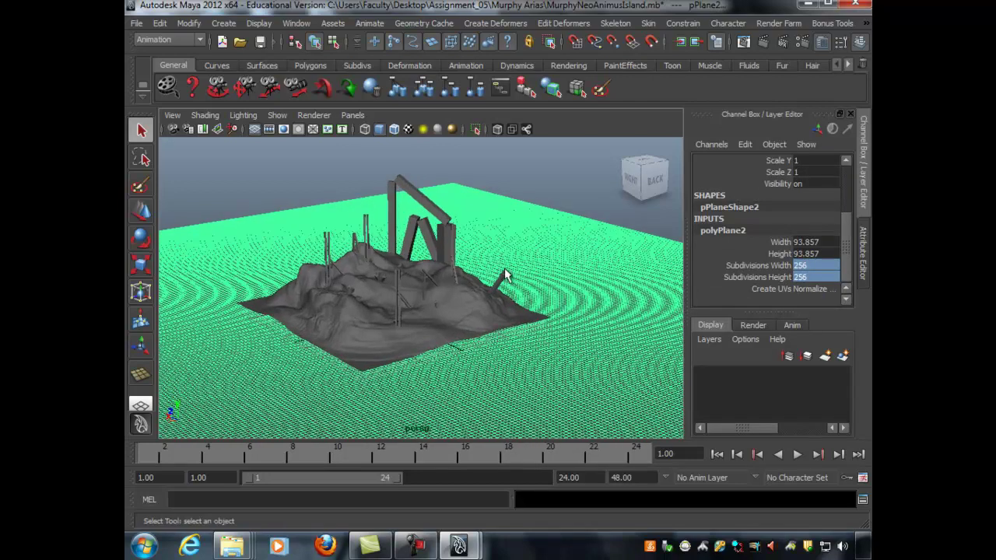
key("w")
left_click_drag(444, 318, 417, 287, "alt")
left_click_drag(393, 255, 394, 242)
left_click_drag(394, 236, 395, 236)
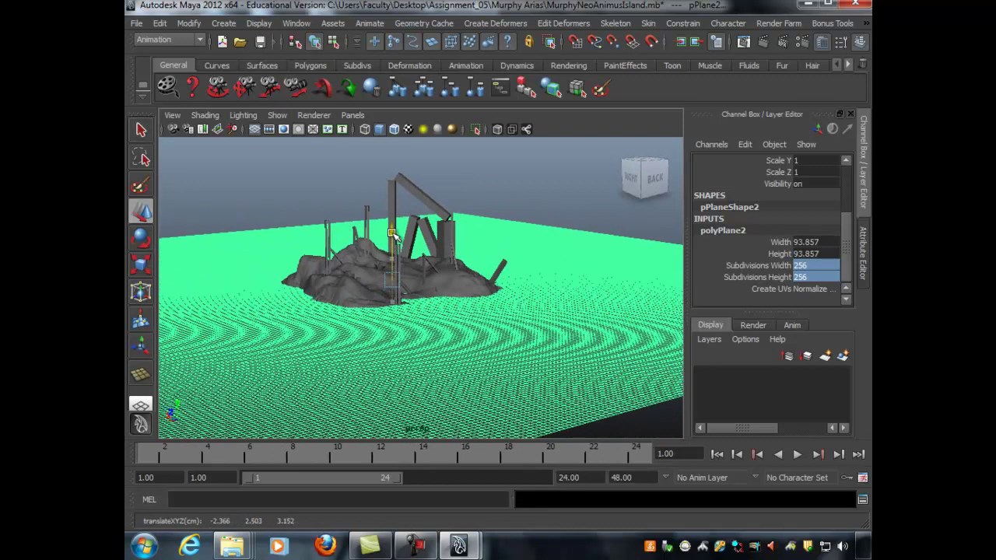
left_click_drag(465, 266, 506, 244, "alt")
scroll(486, 288, "up", 2)
key("q")
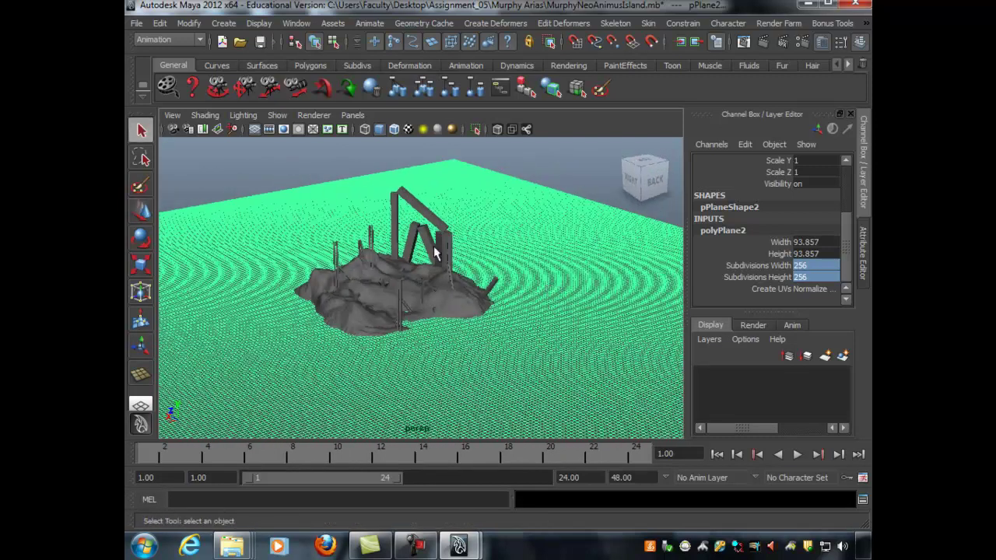
Scale the water plane uniformly to about 7 so that it stretches towards the horizon
left_click_drag(517, 364, 535, 323, "alt")
left_click_drag(438, 234, 381, 271, "alt")
left_click(540, 215)
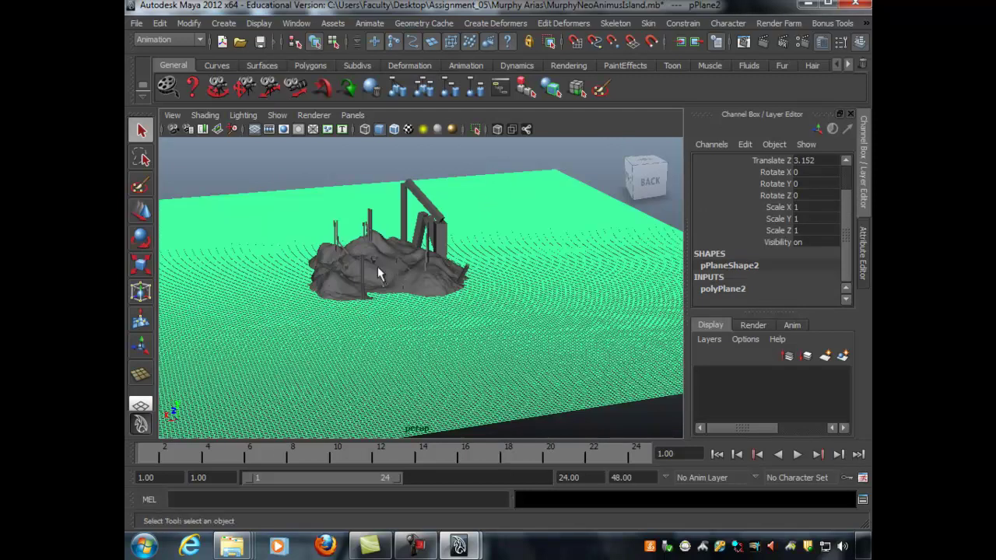
left_click_drag(530, 277, 471, 267, "alt")
key("r")
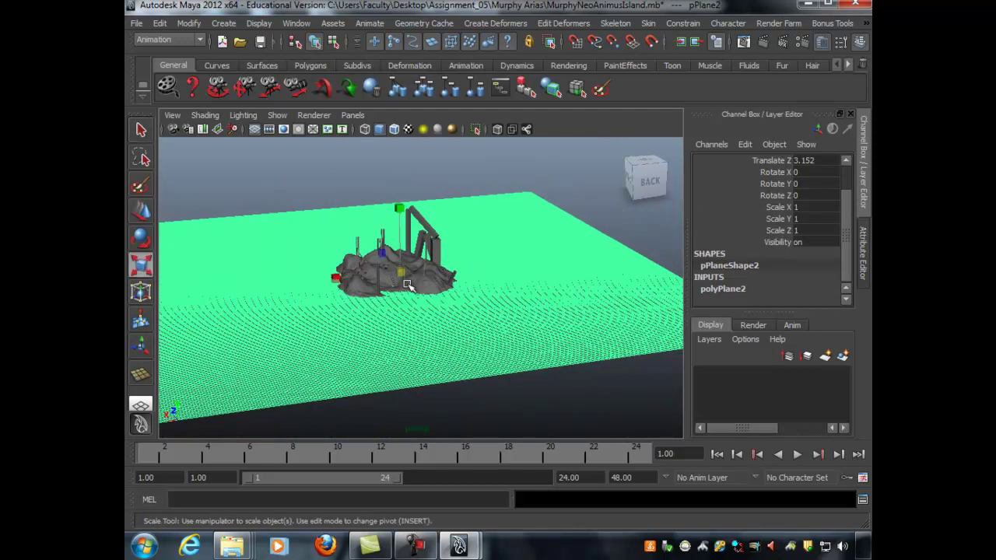
left_click_drag(399, 274, 445, 271)
right_click_drag(355, 272, 223, 256, "alt")
left_click_drag(433, 291, 550, 286)
Apply a displaceD deformer to the water plane, using the Animation menu set
left_click(196, 39)
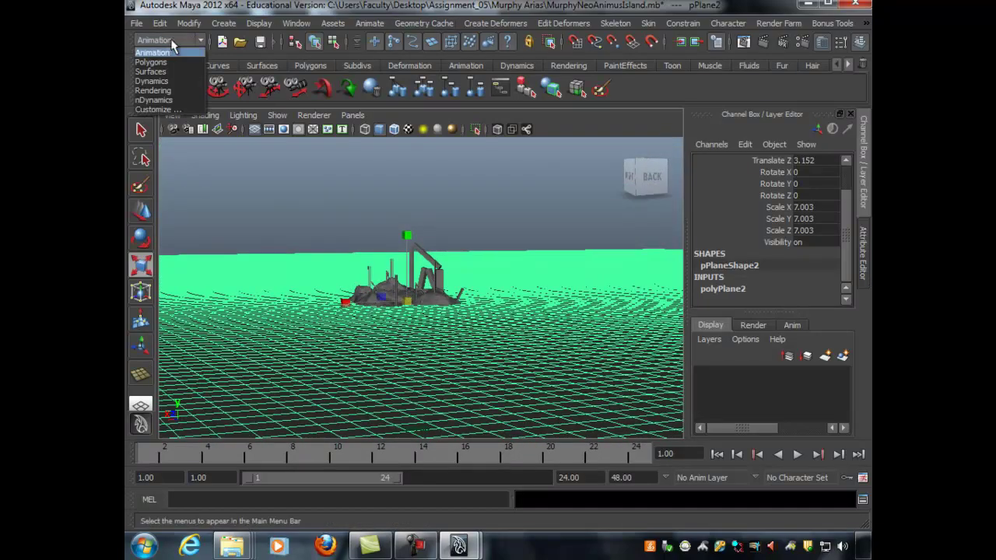
left_click(152, 52)
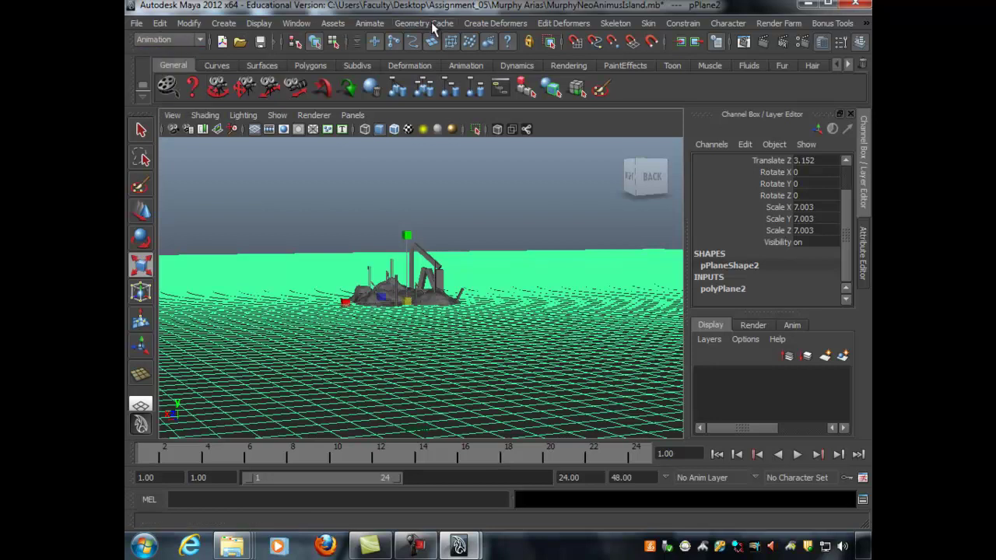
left_click(514, 24)
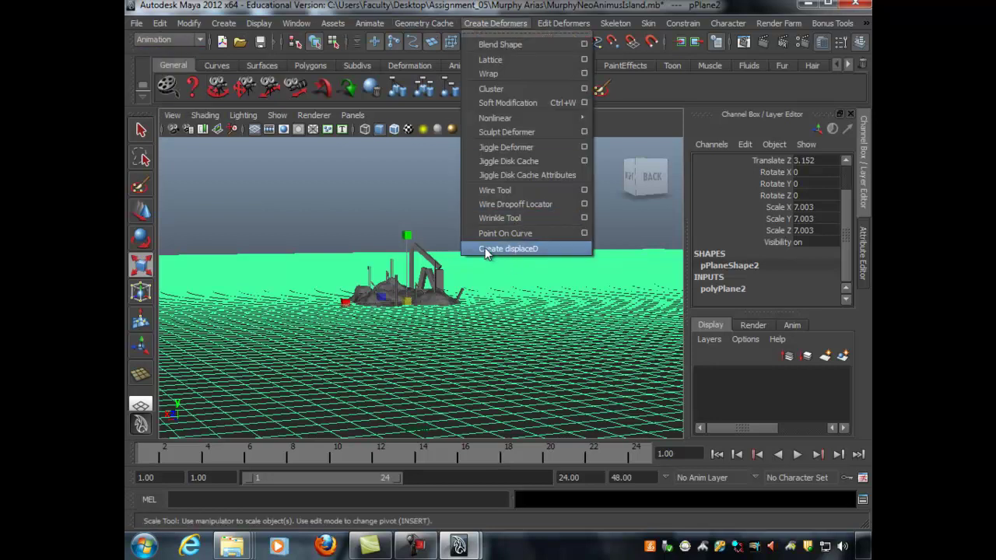
left_click(525, 253)
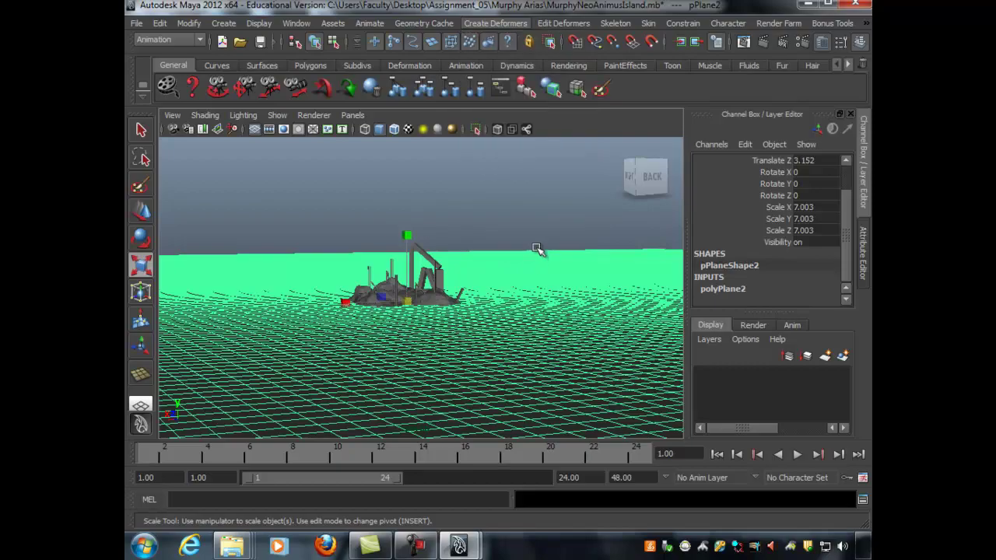
Locate and select the displaceD handle beneath the island in wireframe, examine it from several angles, and return to shaded display
left_click_drag(541, 240, 482, 290, "alt")
right_click_drag(484, 290, 554, 287, "alt")
middle_click_drag(469, 295, 475, 297, "alt")
left_click_drag(475, 296, 474, 229, "alt")
key("4")
left_click(410, 231)
left_click_drag(400, 223, 393, 304, "alt")
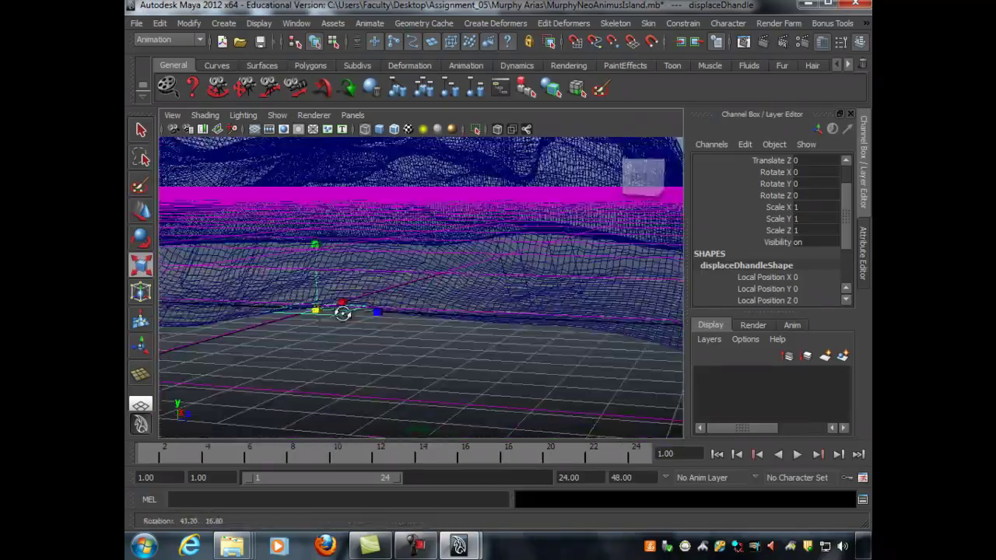
left_click_drag(320, 301, 363, 359, "alt")
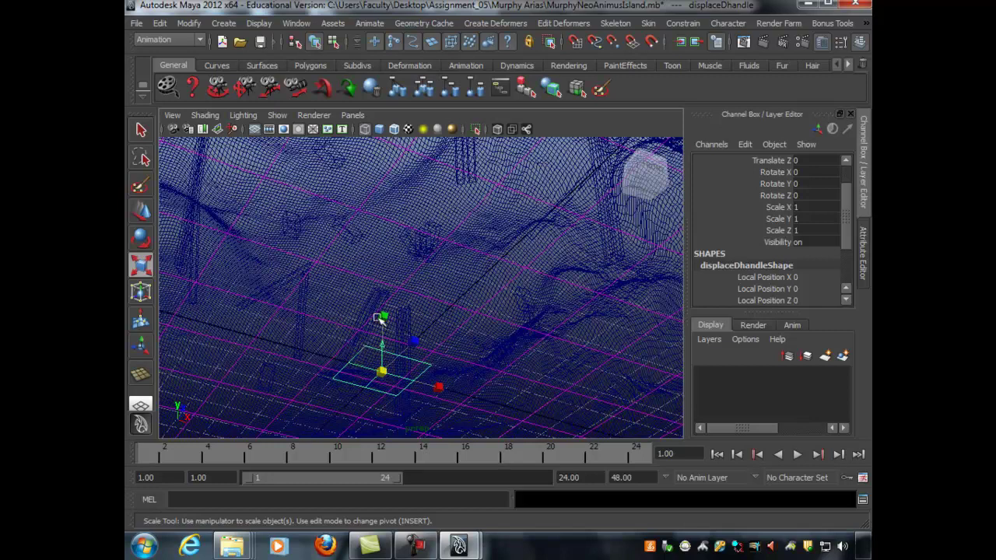
right_click_drag(567, 272, 402, 262, "alt")
mouse_move(403, 262)
left_mouse_down("alt")
mouse_move(433, 263)
mouse_move(530, 316)
mouse_move(534, 293)
mouse_move(551, 293)
left_mouse_up("alt")
key("5")
right_click_drag(557, 289, 528, 284, "alt")
left_click_drag(528, 284, 561, 281, "alt")
Select the water plane, show its displaceD1 deformer attributes in the Attribute Editor, and enlarge the attribute area
left_click(566, 276)
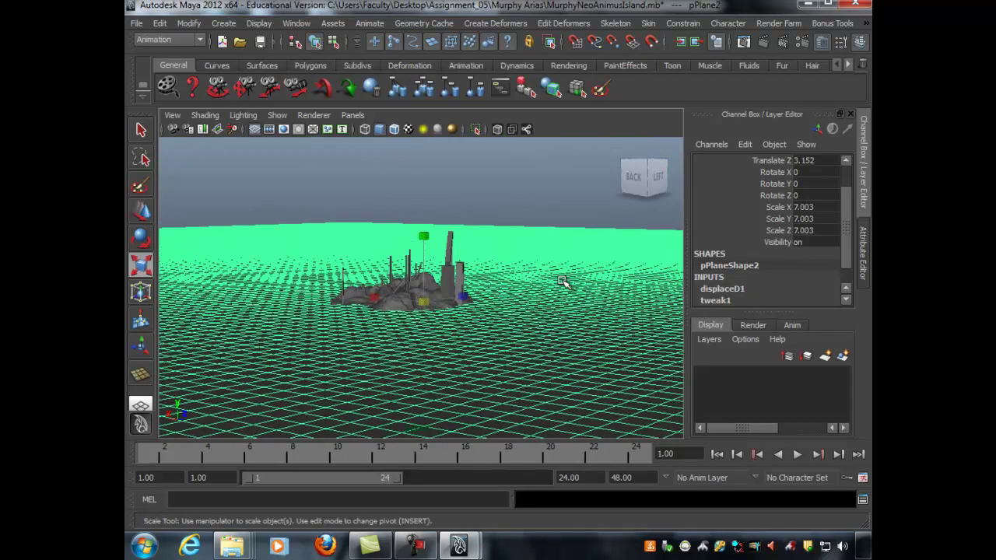
key("ctrl+a")
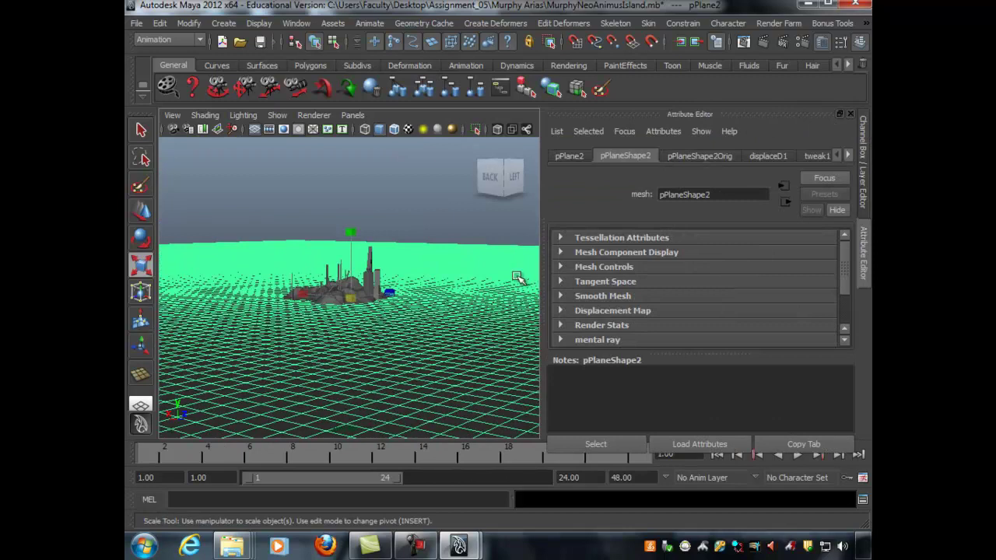
left_click_drag(404, 258, 429, 265, "alt")
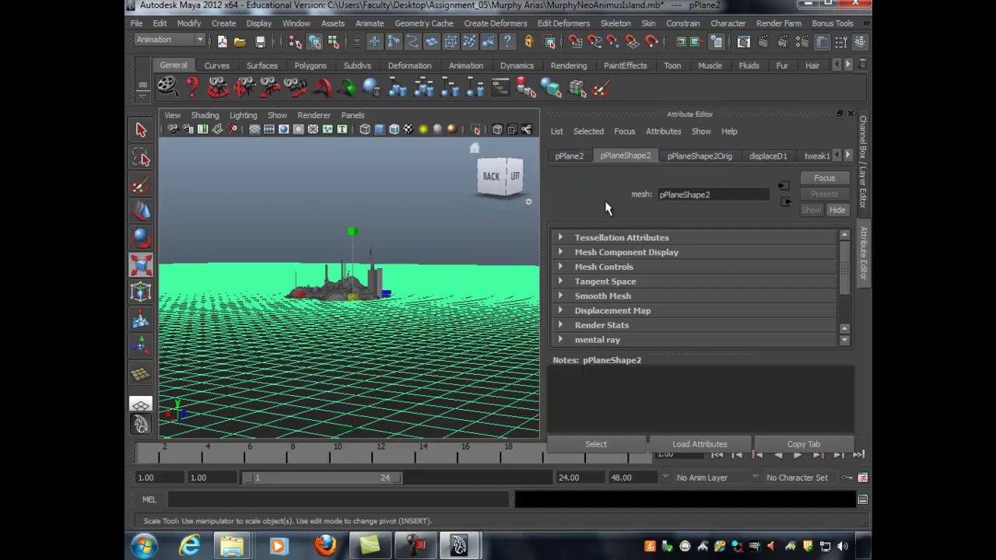
left_click(767, 158)
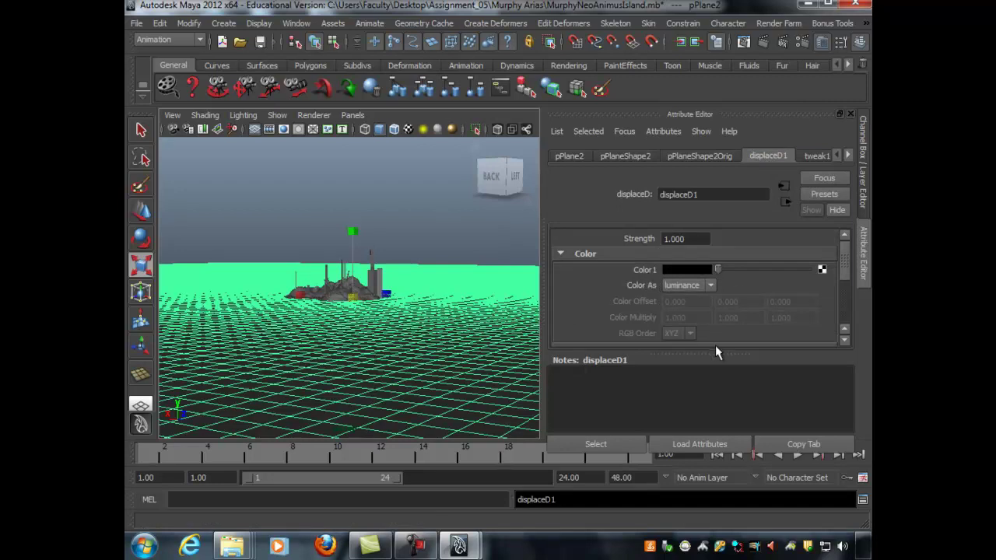
left_click_drag(703, 352, 703, 427)
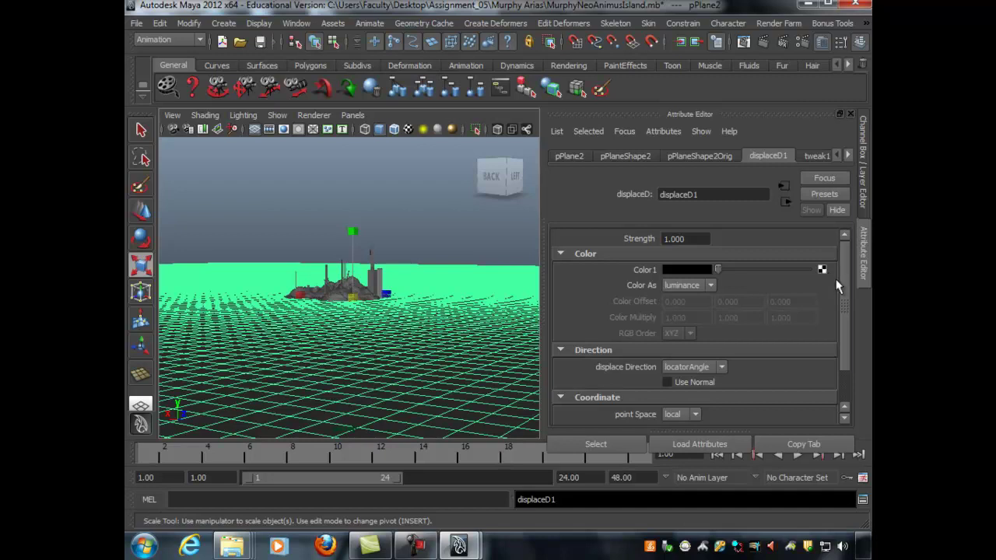
Enable Use Normal and Use UV for the displaceD1 deformer
left_click_drag(705, 239, 656, 244)
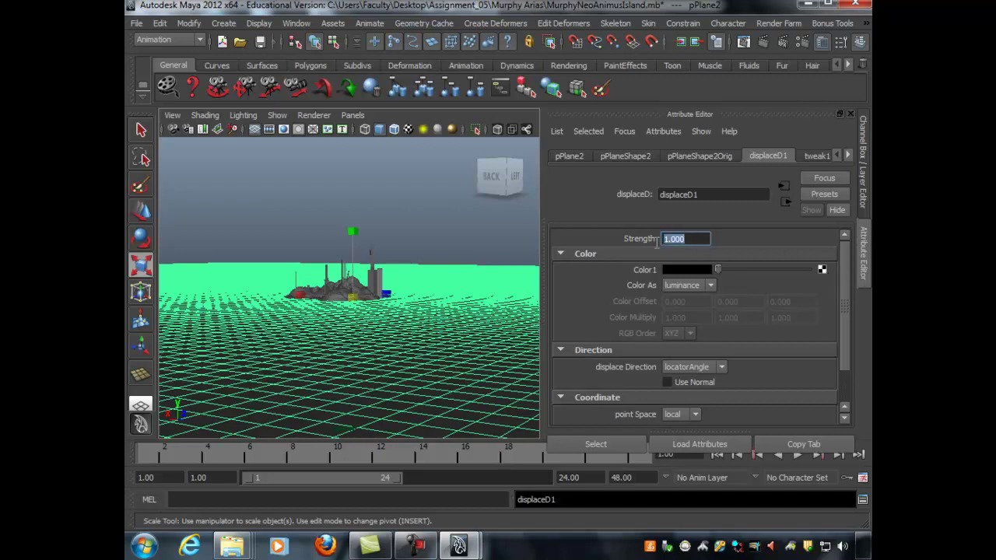
left_click_drag(844, 281, 846, 320)
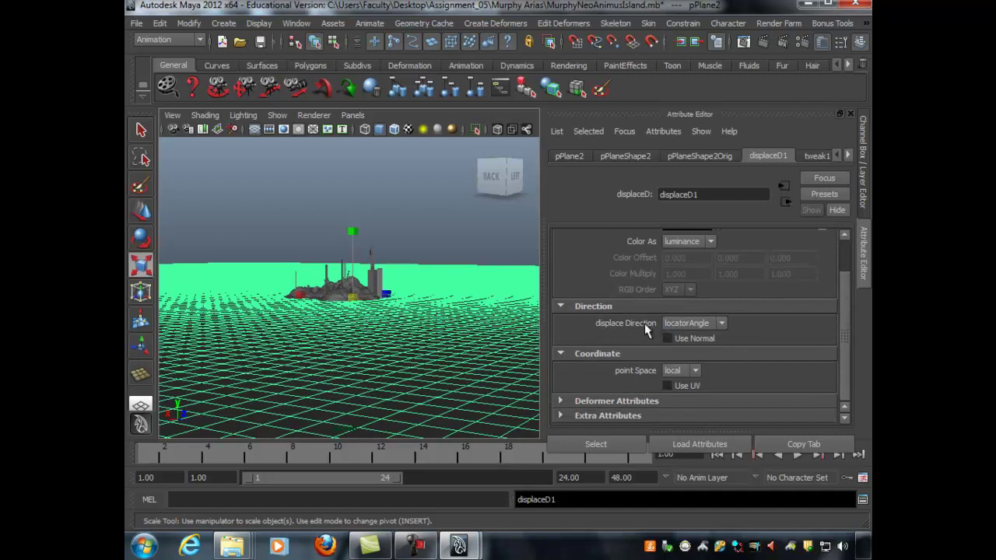
left_click(667, 339)
left_click(667, 386)
left_click_drag(844, 351, 844, 293)
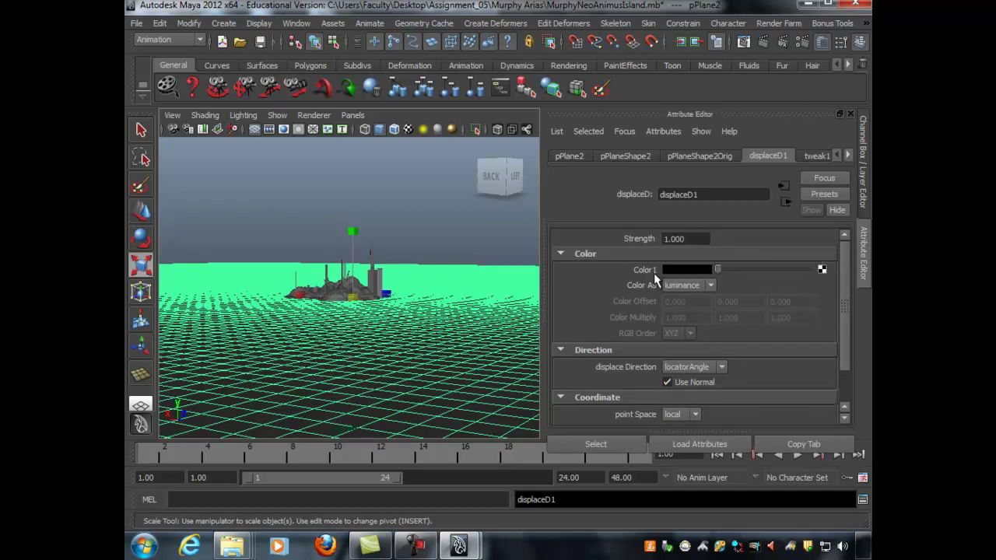
Map an Ocean texture to the Color1 attribute of the displaceD1 deformer
left_click(821, 270)
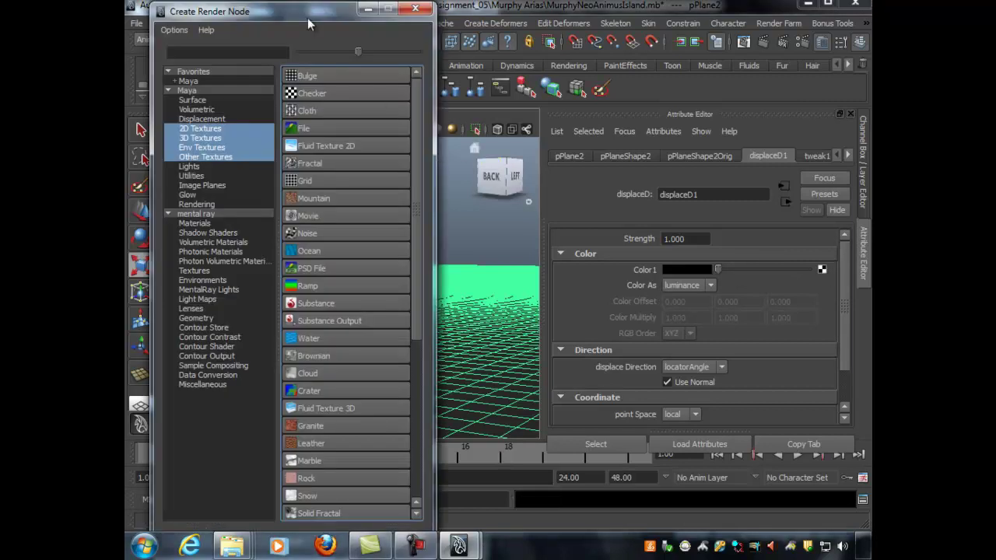
mouse_move(185, 12)
left_mouse_down()
mouse_move(183, 51)
mouse_move(183, 28)
left_mouse_up()
left_click_drag(262, 24, 257, 11)
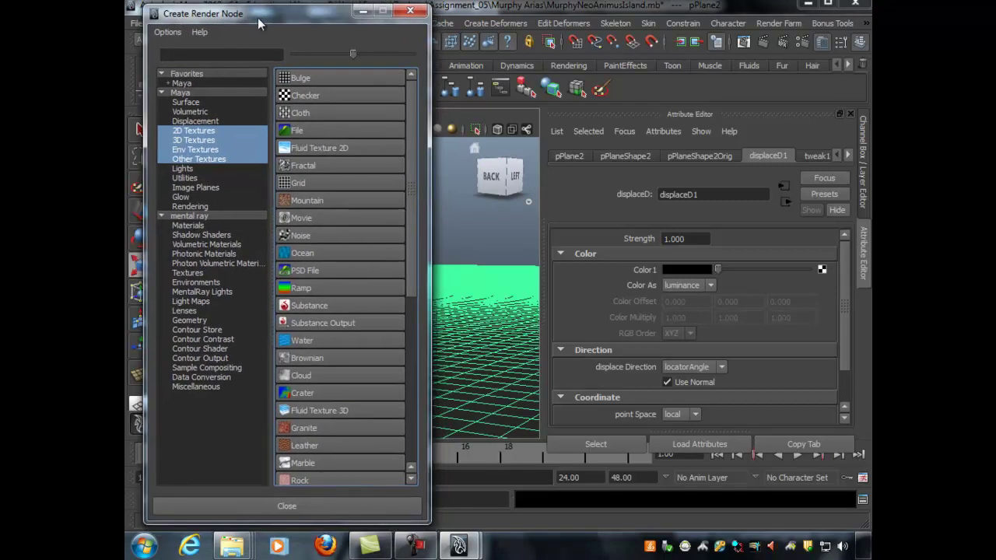
left_click(299, 252)
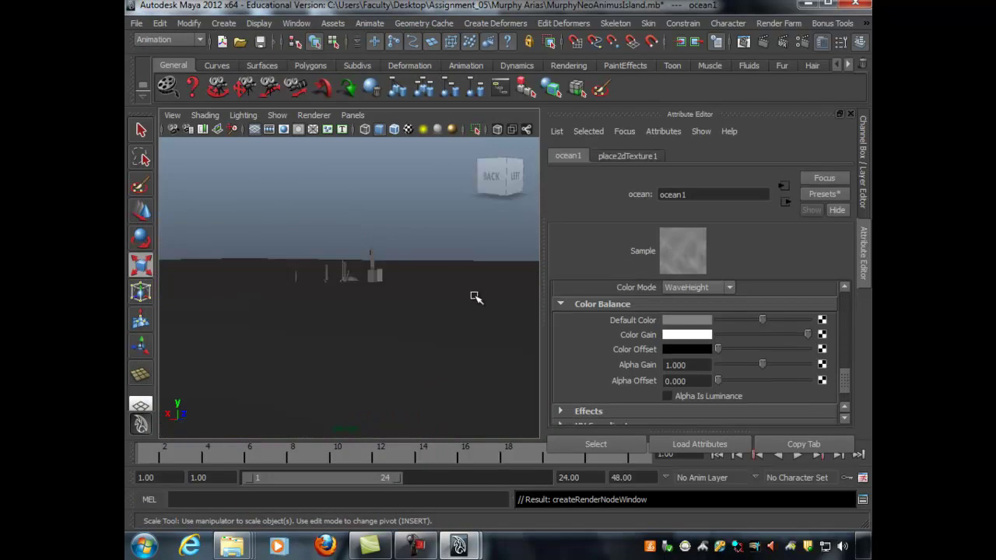
Lower the displaced water plane until the island's base stands above the surface again
mouse_move(434, 274)
left_mouse_down("alt")
mouse_move(451, 301)
mouse_move(416, 271)
left_mouse_up("alt")
right_click_drag(416, 271, 388, 269, "alt")
mouse_move(388, 269)
left_mouse_down("alt")
mouse_move(338, 262)
mouse_move(515, 280)
mouse_move(522, 265)
mouse_move(534, 291)
mouse_move(373, 272)
mouse_move(383, 284)
left_mouse_up("alt")
key("r")
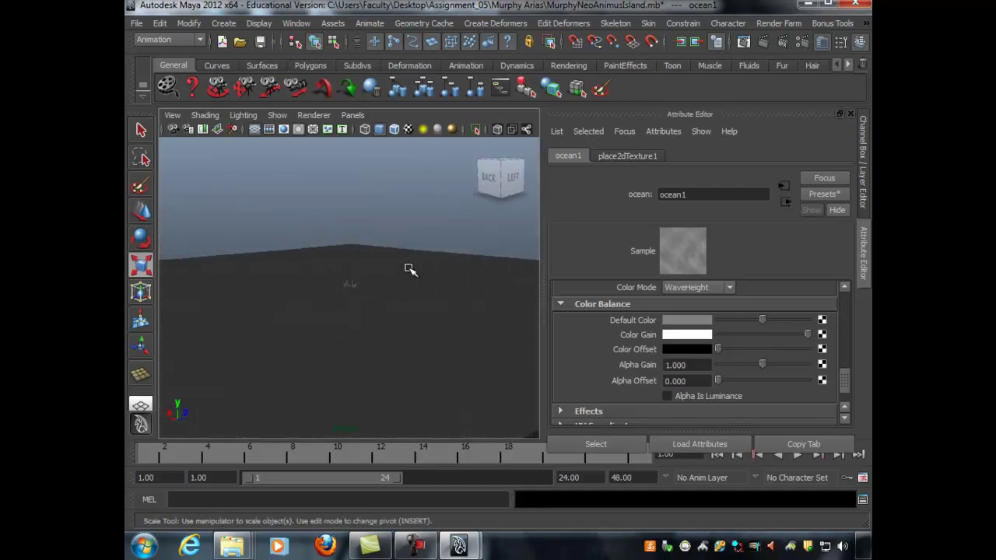
left_click(448, 262)
key("w")
left_click_drag(338, 222, 333, 249)
right_click_drag(333, 249, 367, 258, "alt")
middle_click_drag(366, 258, 373, 330, "alt")
left_click_drag(373, 331, 378, 309, "alt")
right_click_drag(378, 309, 430, 301, "alt")
left_click_drag(434, 306, 460, 288, "alt")
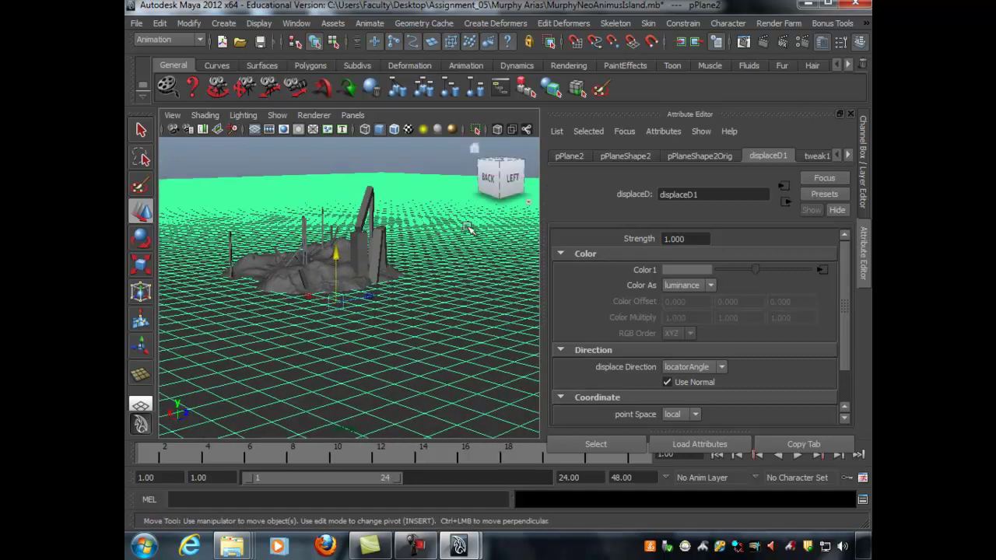
Reselect the water plane and show the attributes of its connected ocean1 texture node
left_click(414, 160)
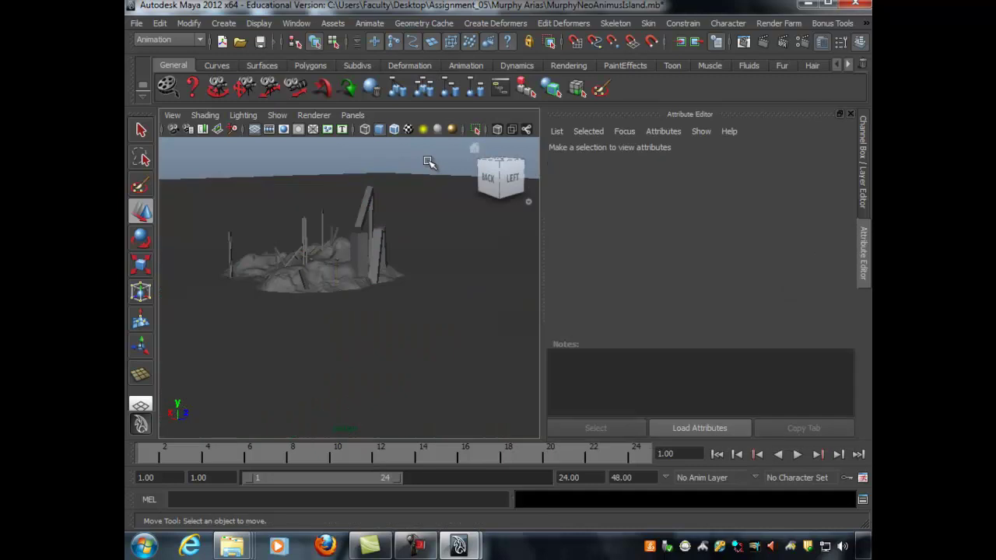
left_click(441, 199)
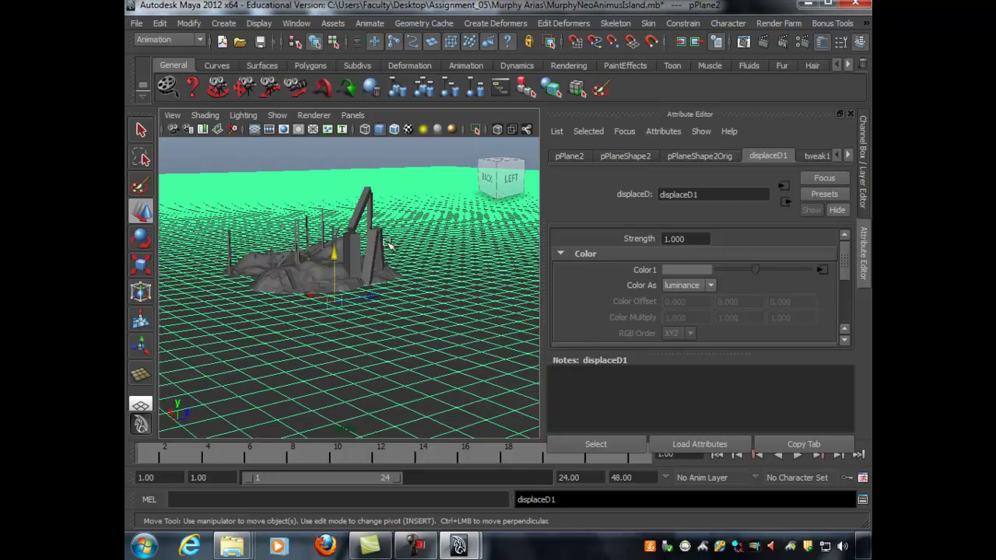
left_click(849, 156)
left_click(848, 157)
left_click(848, 157)
left_click(652, 155)
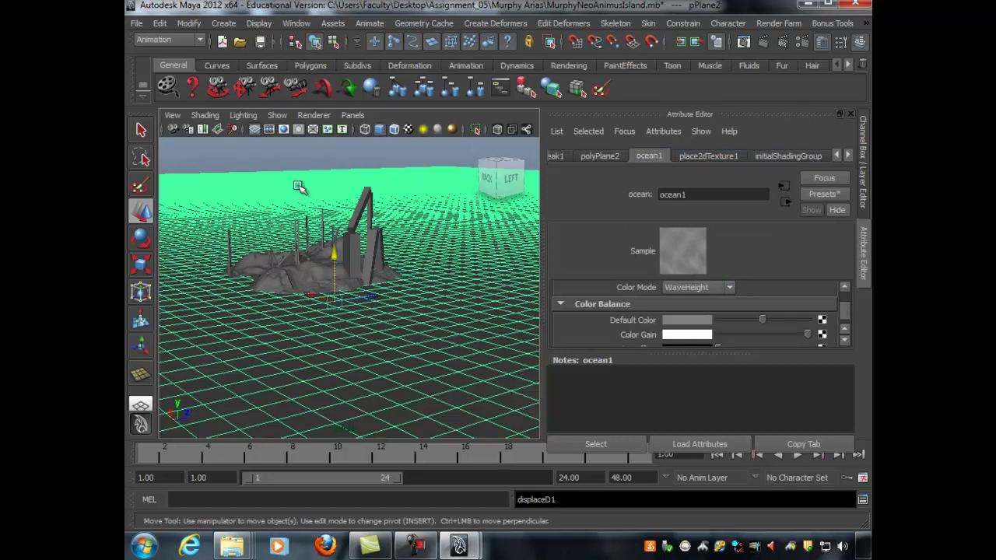
Select the ocean1 texture through the Hypershade to load its attributes, and minimize the Hypershade window
left_click(296, 23)
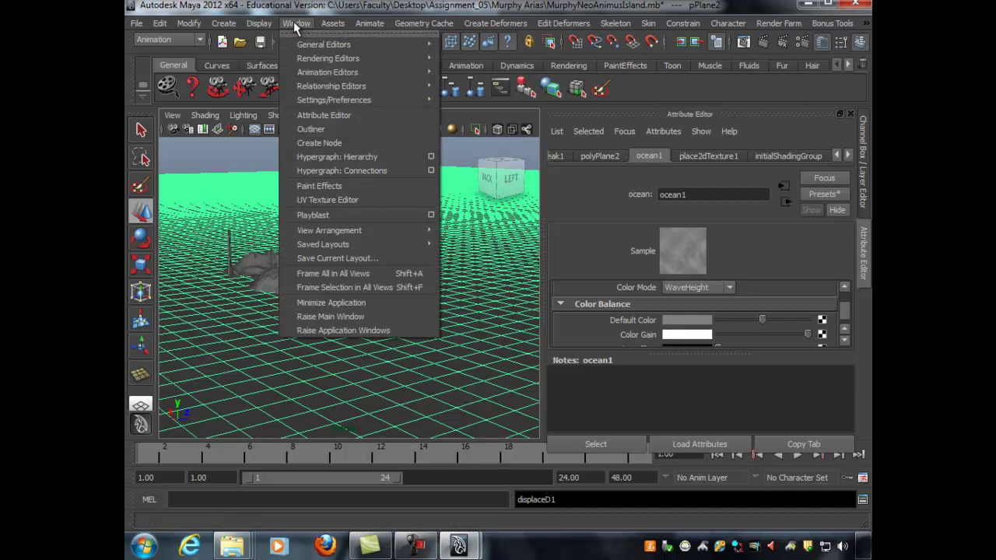
mouse_move(323, 62)
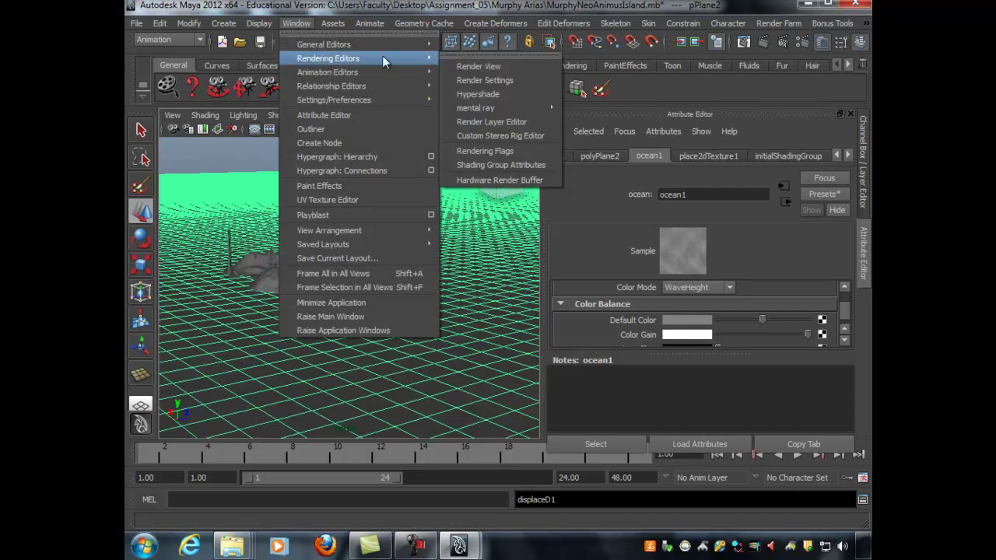
left_click(491, 94)
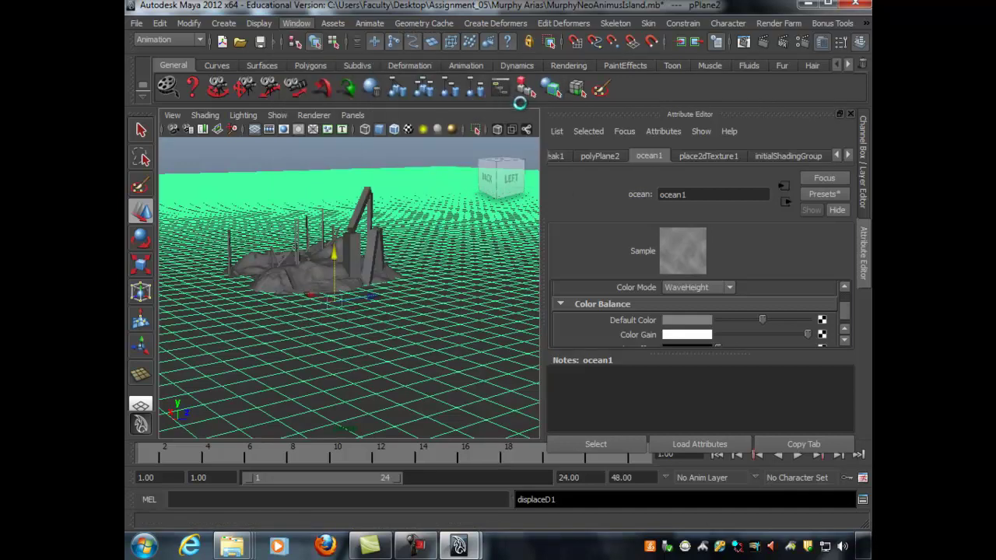
left_click_drag(512, 199, 379, 70)
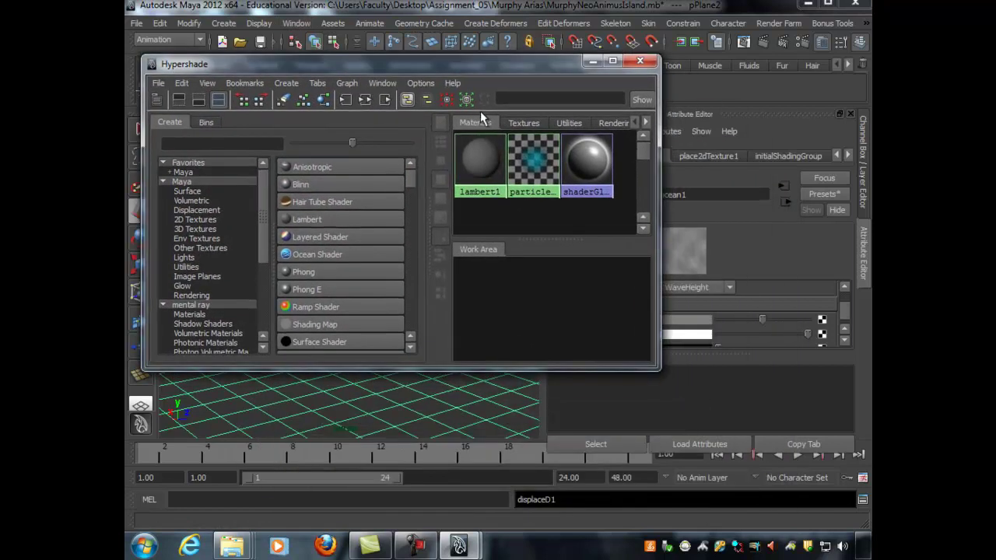
left_click(521, 123)
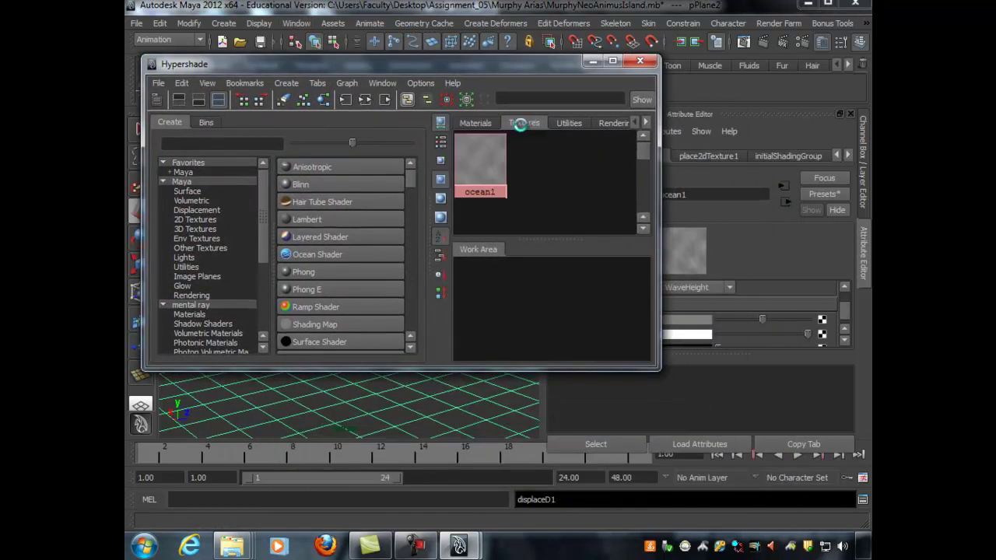
left_click(484, 159)
left_click_drag(521, 70, 482, 305)
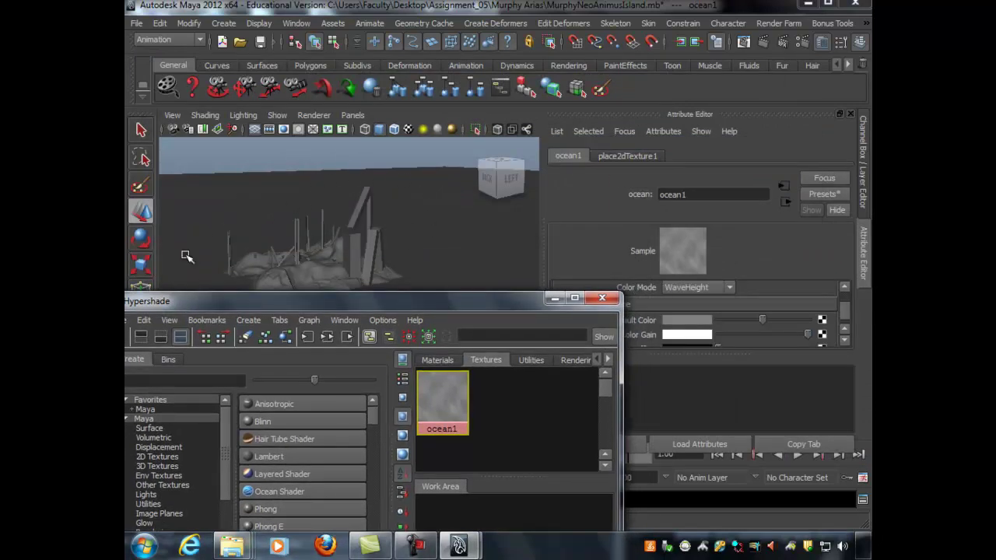
left_click(554, 298)
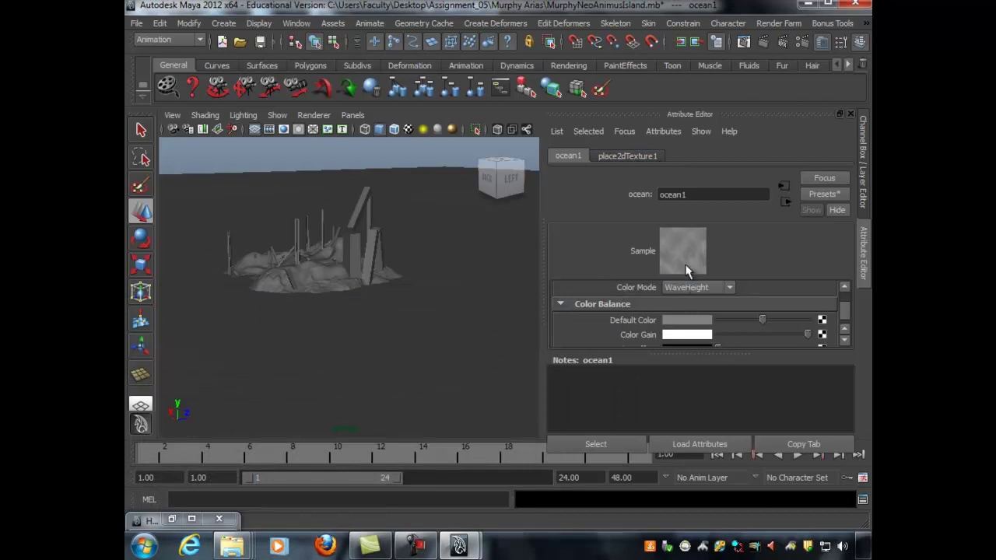
Set the ocean1 texture's Scale to about 520 and check the surface around the island
left_click_drag(694, 360, 695, 433)
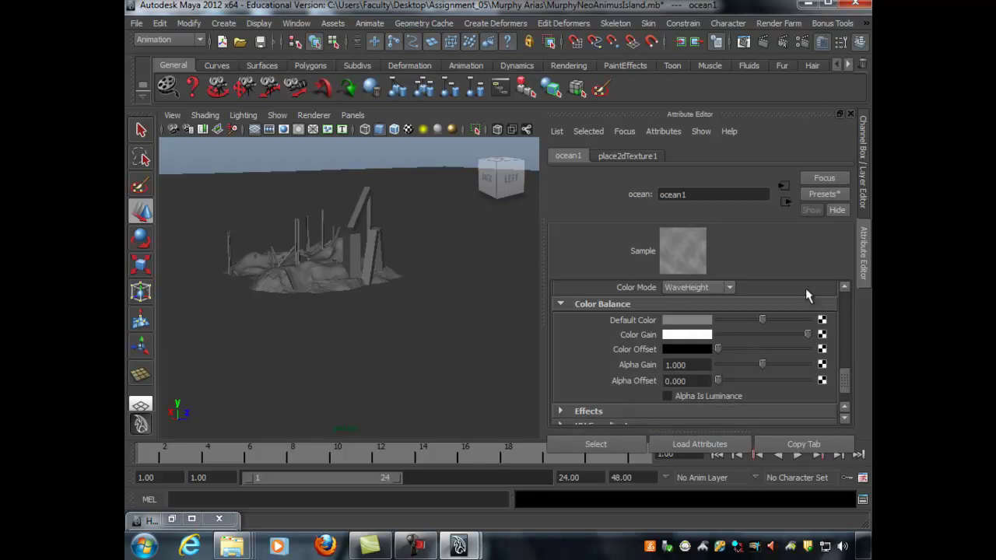
left_click_drag(845, 383, 852, 310)
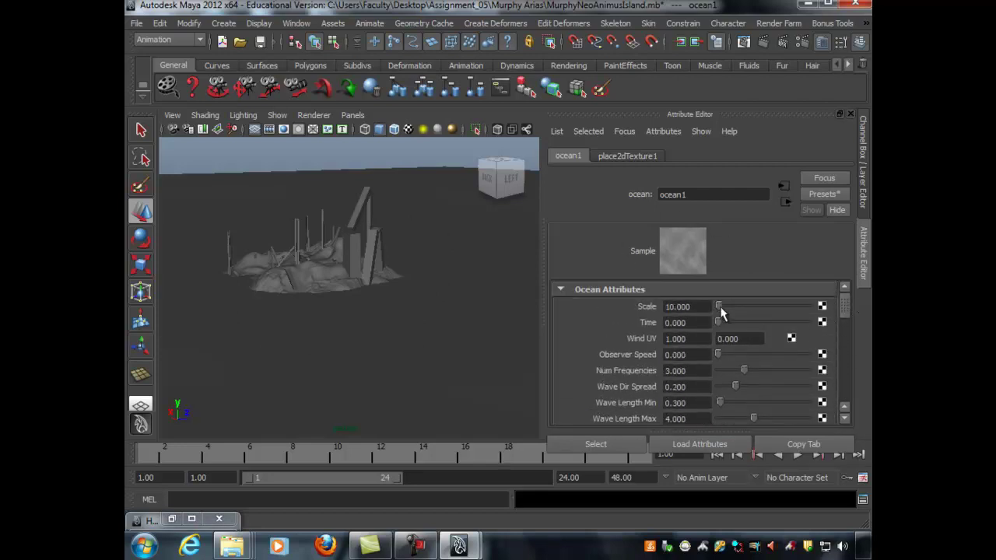
left_click_drag(719, 306, 764, 307)
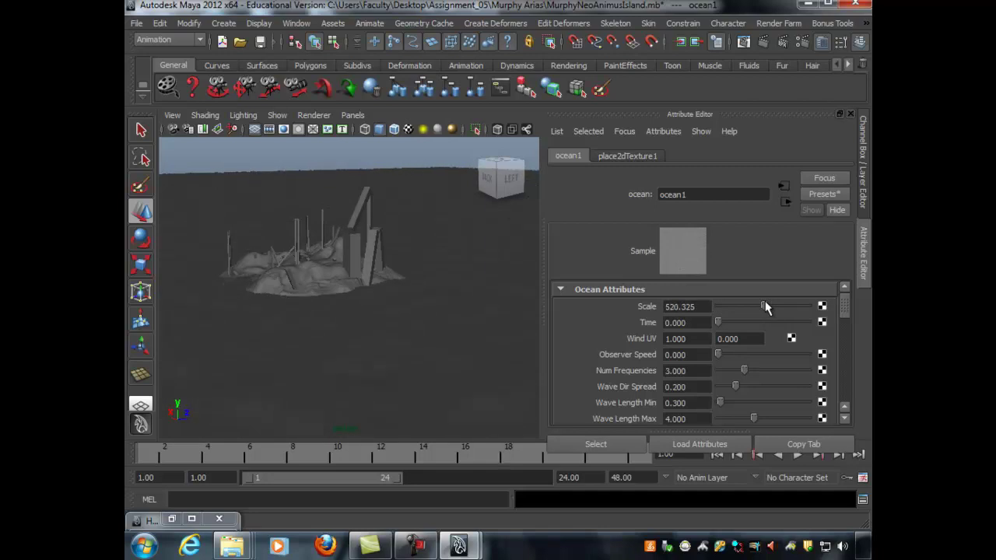
left_click_drag(489, 278, 470, 269, "alt")
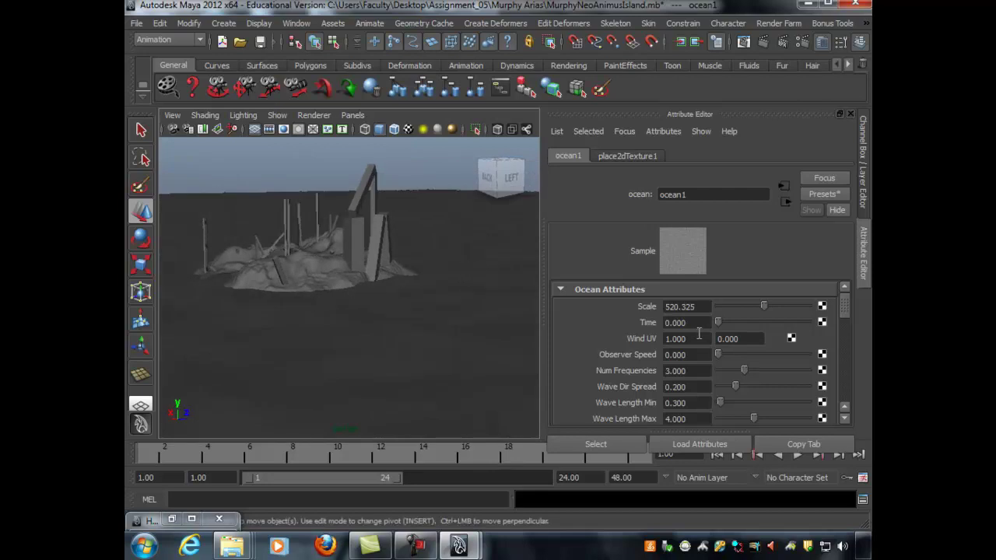
left_click_drag(723, 319, 703, 325)
left_click(687, 338)
mouse_move(456, 314)
left_mouse_down("alt")
mouse_move(487, 316)
mouse_move(446, 308)
left_mouse_up("alt")
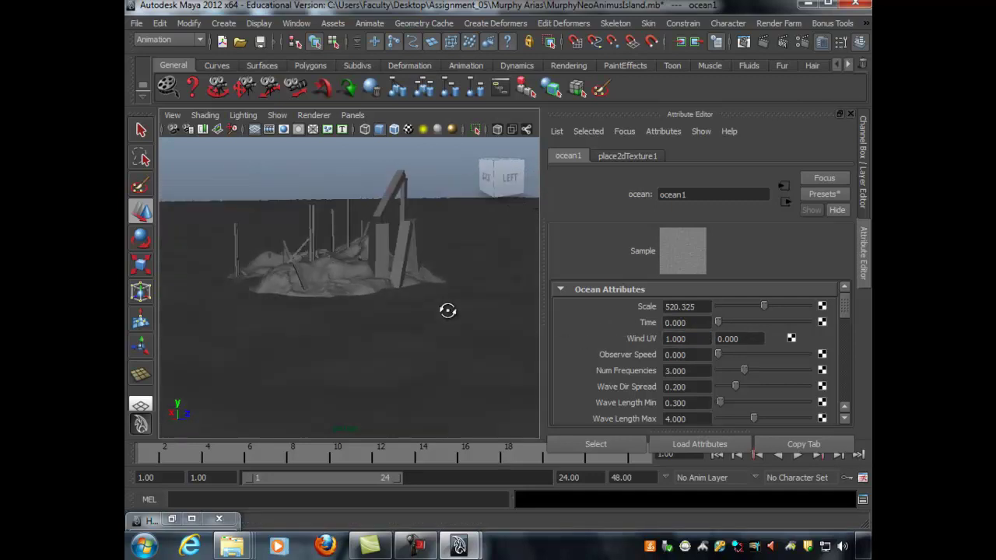
Set the ocean texture's Num Frequencies to about 4.7 and Wave Dir Spread to about 0.37
left_click_drag(843, 312, 846, 314)
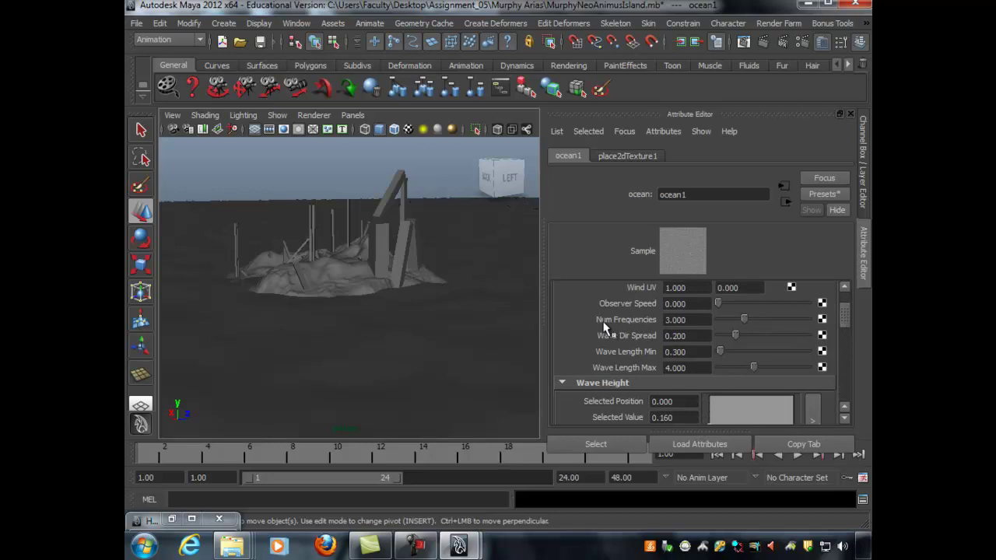
left_click_drag(736, 321, 760, 318)
left_click_drag(737, 333, 751, 339)
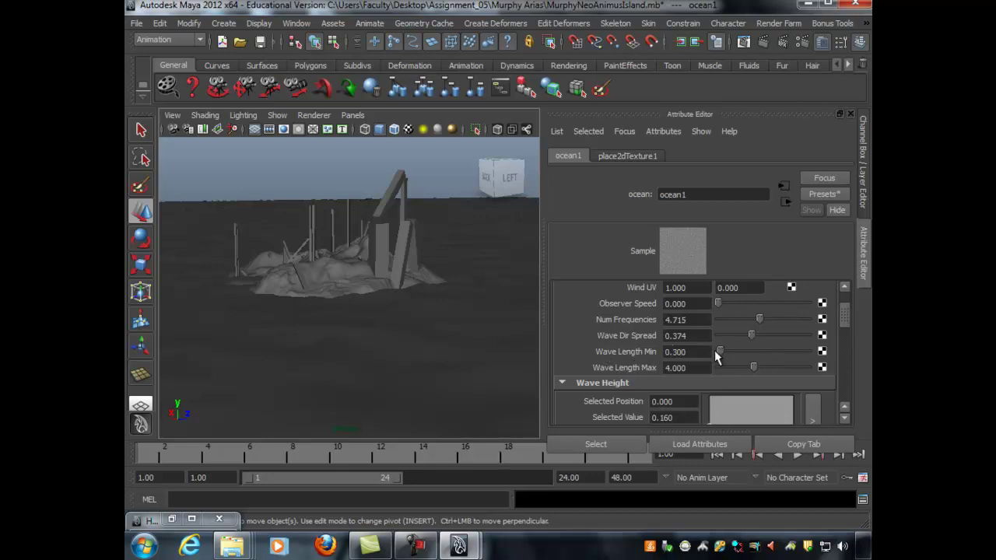
Try different minimum wave lengths, settling on Wave Length Min about 0.8 and Wave Length Max about 5.4
left_click_drag(722, 354, 747, 355)
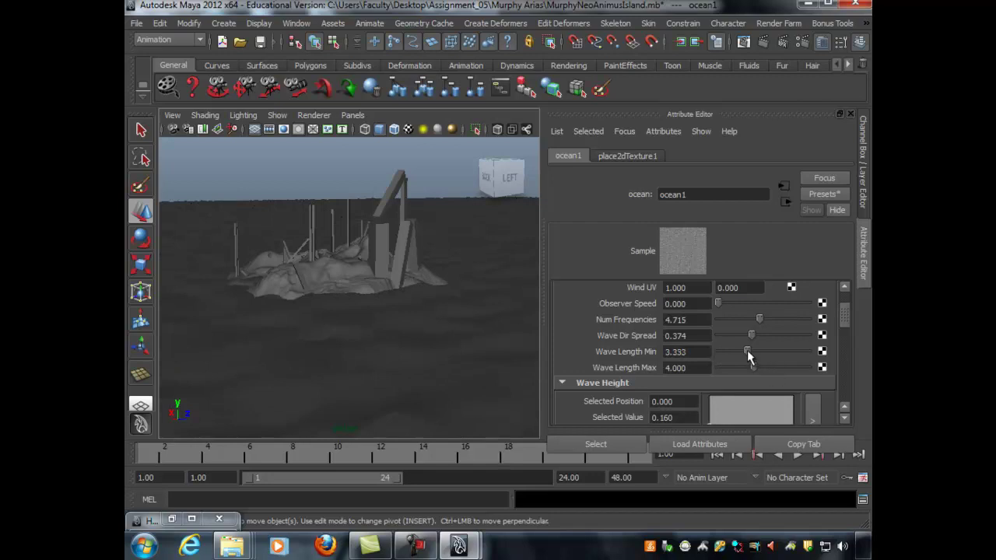
left_click_drag(725, 351, 713, 355)
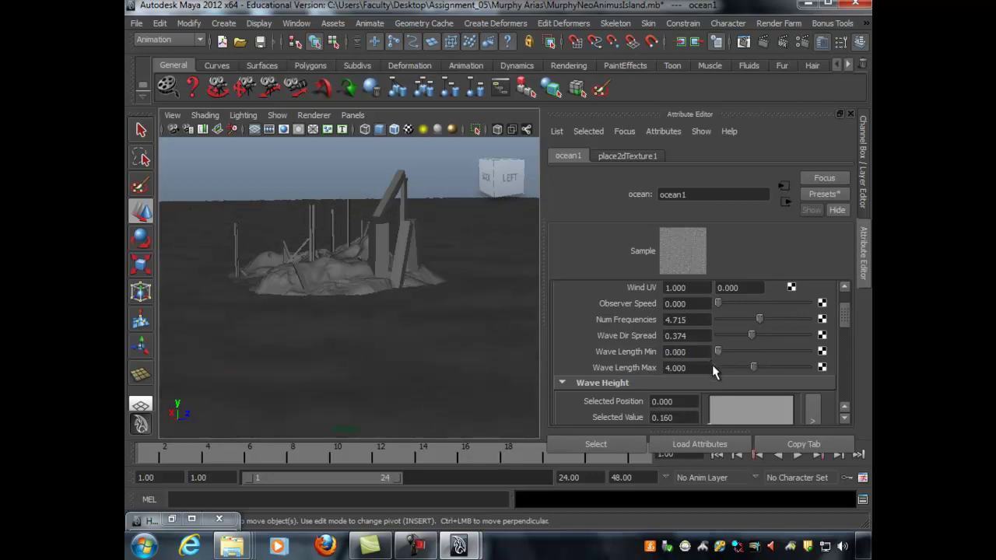
left_click_drag(724, 351, 724, 349)
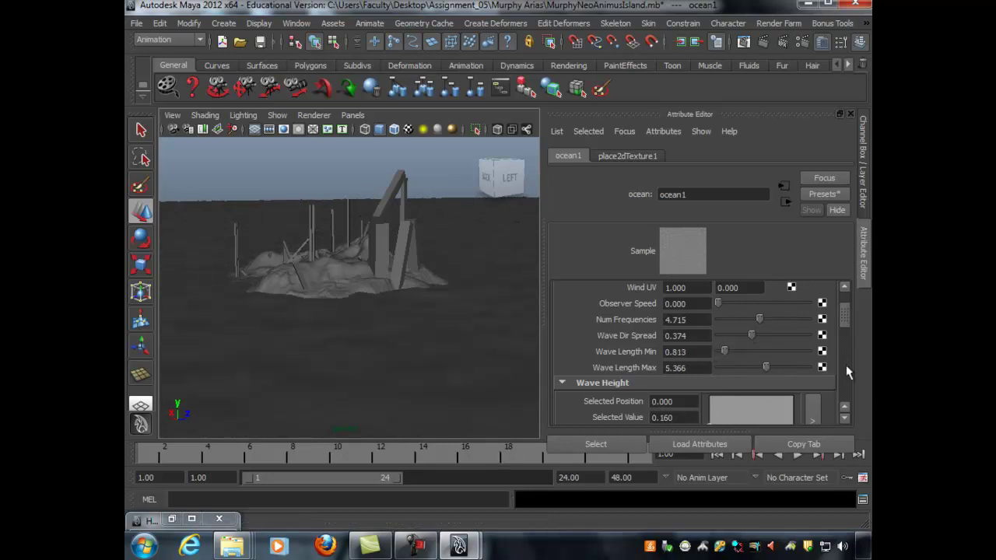
Set the ocean texture's Wave Height value at position 0 to 0.24
left_click_drag(843, 312, 842, 322)
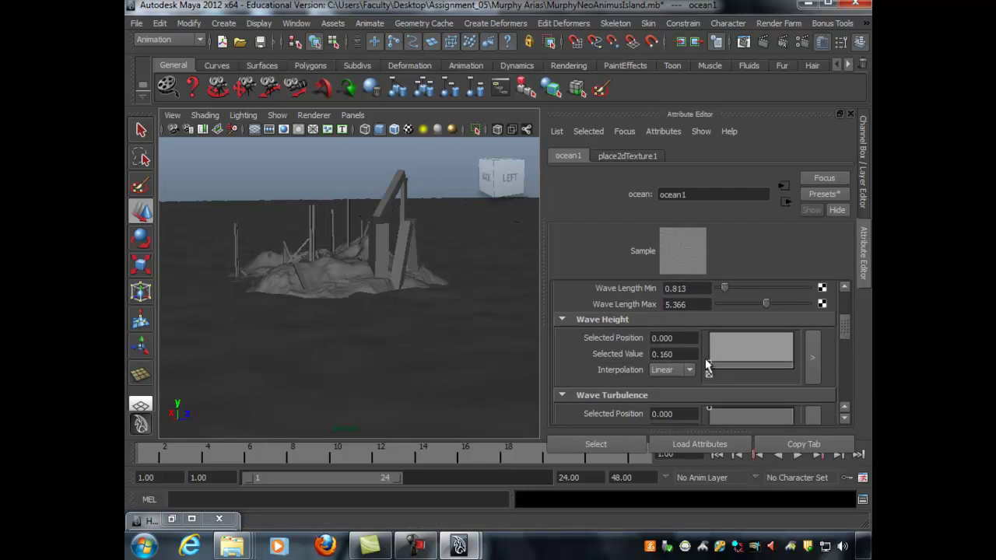
mouse_move(709, 364)
left_mouse_down()
mouse_move(709, 332)
mouse_move(708, 366)
left_mouse_up()
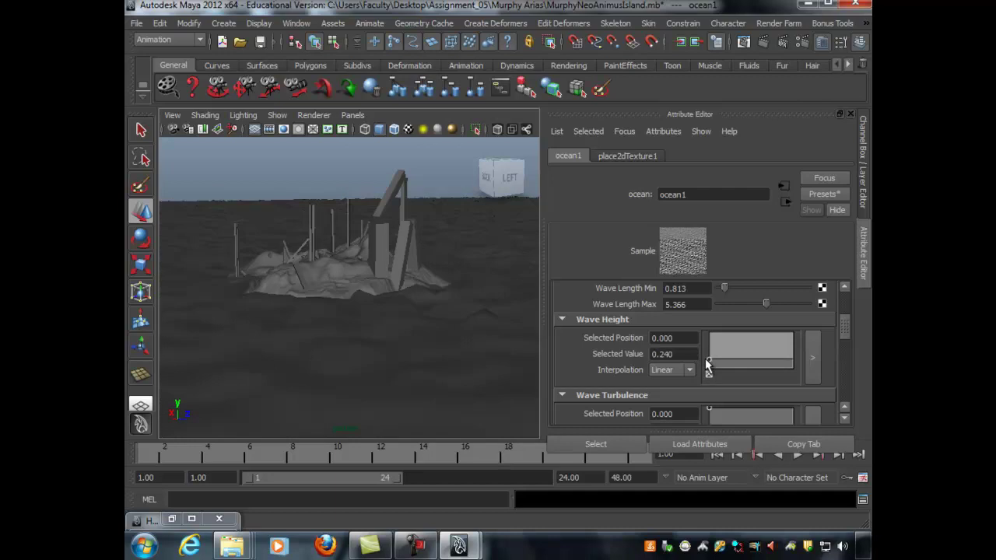
Set the water plane's polyPlane2 Subdivisions Width and Height to 512, accept the large values and check the denser surface
left_click(523, 294)
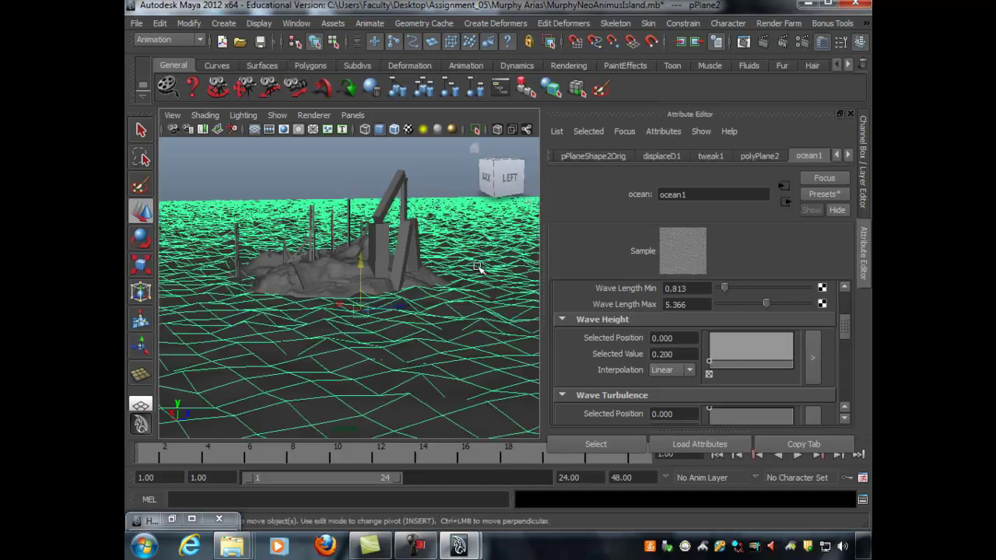
left_click(860, 179)
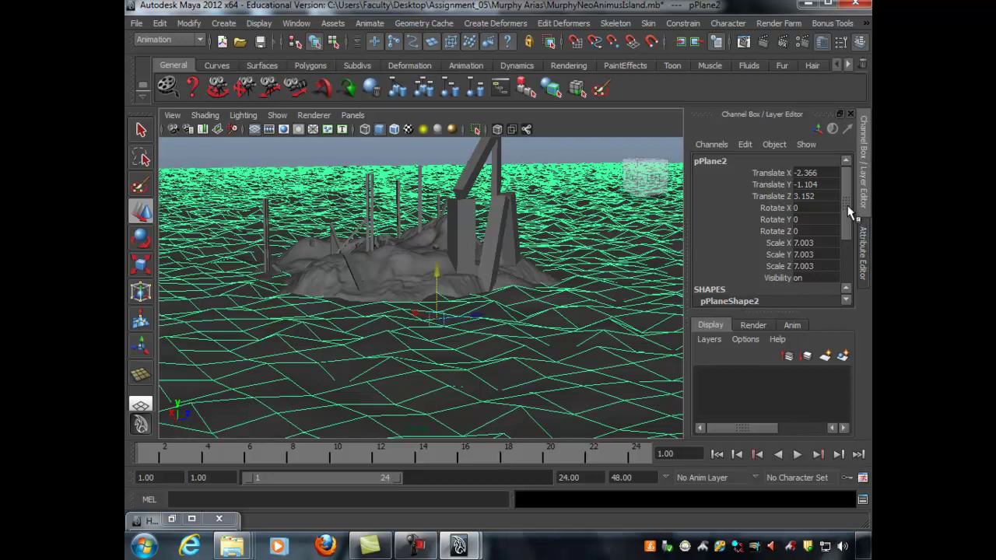
left_click_drag(846, 209, 846, 257)
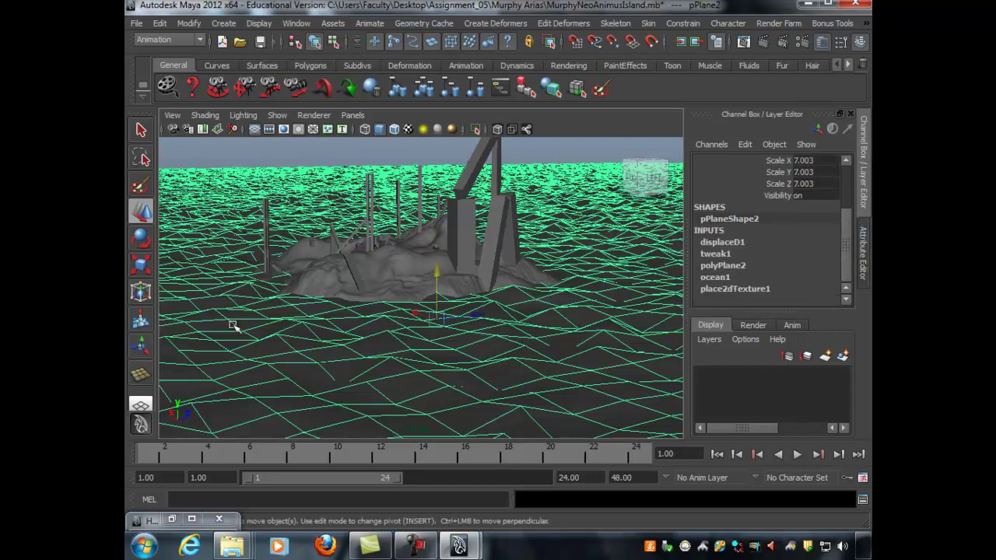
left_click(723, 265)
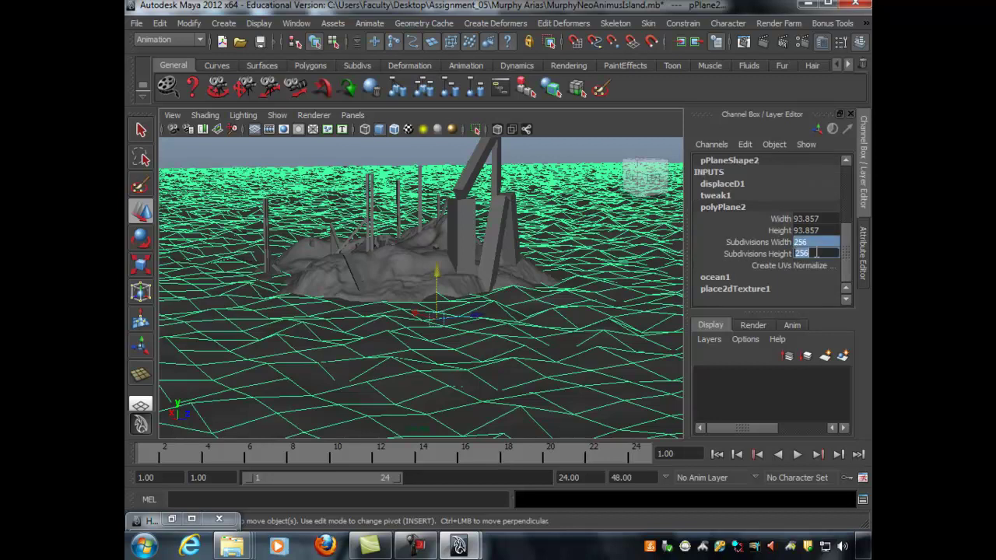
left_click(815, 253)
type("512")
key("Return")
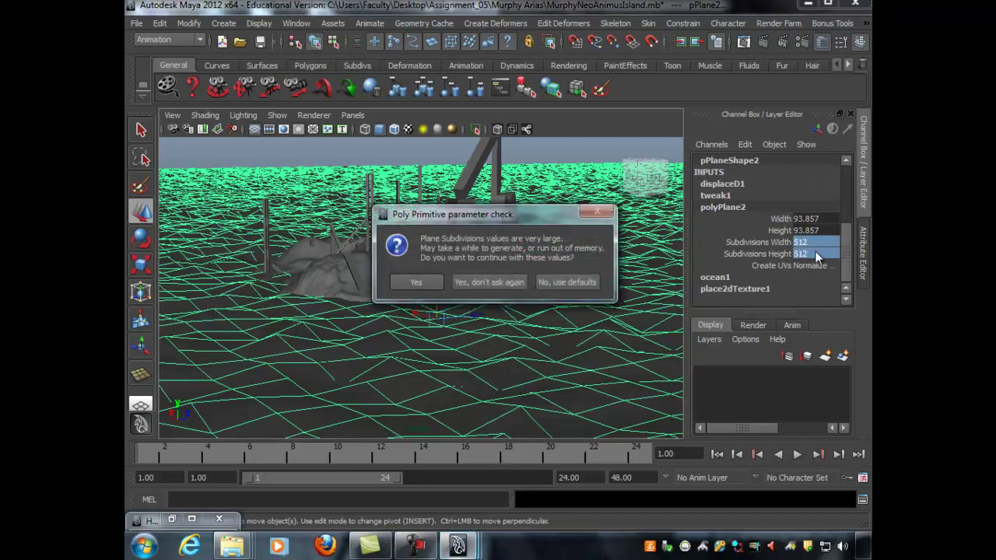
left_click(471, 280)
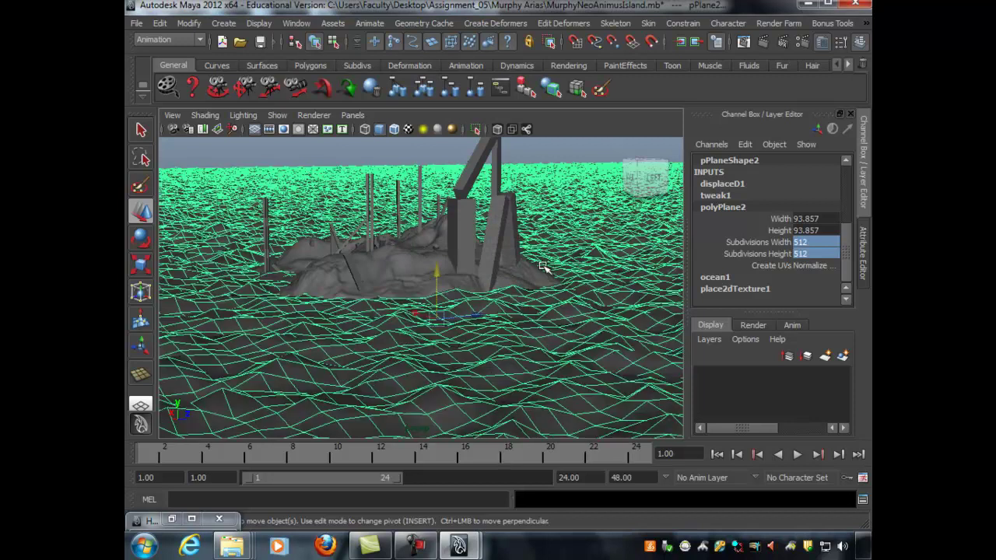
left_click(555, 151)
left_click_drag(578, 267, 571, 273, "alt")
left_click(646, 323)
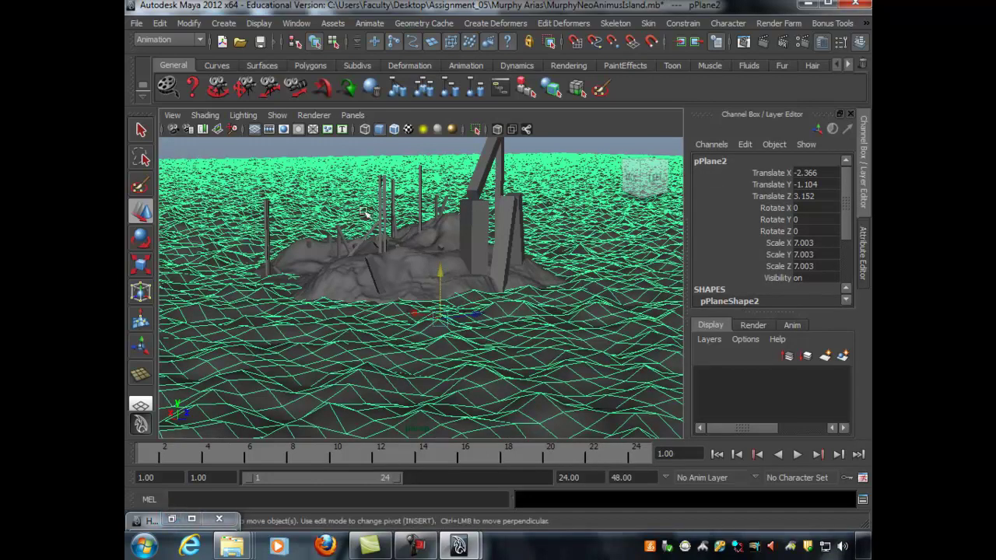
Reopen the ocean1 texture from the Hypershade and set its Wave Height value at position 0 to 0.18
left_click(295, 24)
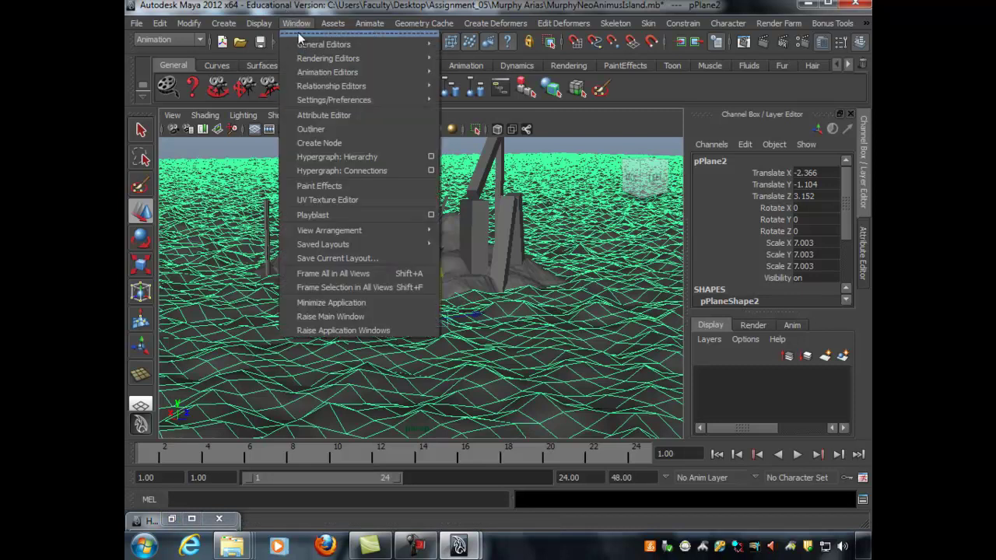
mouse_move(323, 59)
left_click(493, 92)
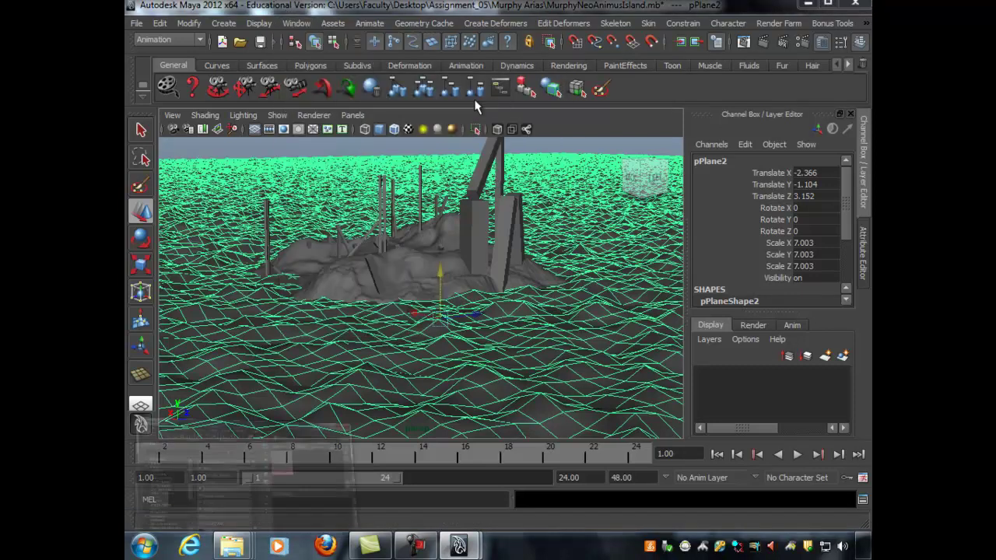
left_click_drag(362, 304, 394, 68)
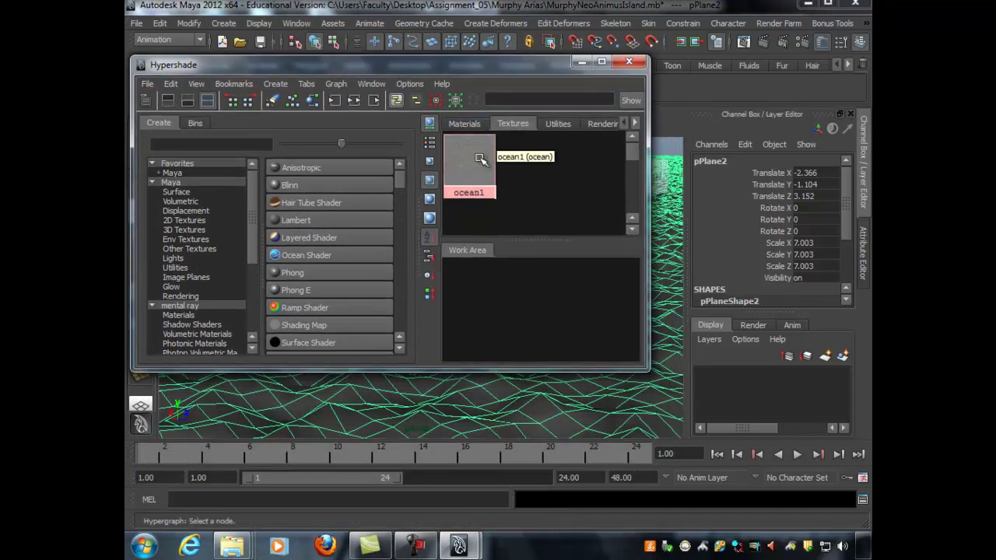
double_click(485, 156)
left_click(579, 62)
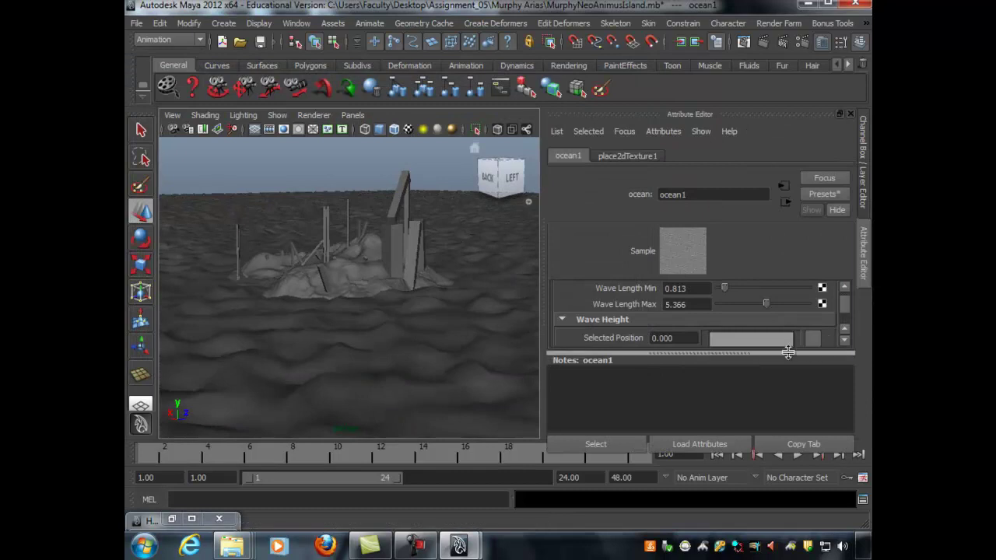
left_click_drag(731, 354, 726, 429)
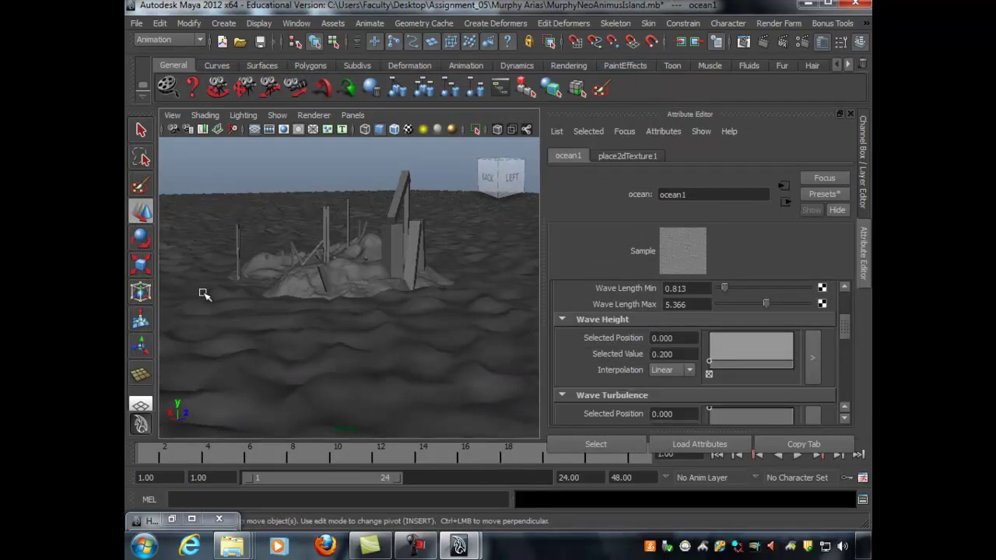
mouse_move(846, 330)
left_mouse_down()
mouse_move(841, 305)
mouse_move(842, 332)
left_mouse_up()
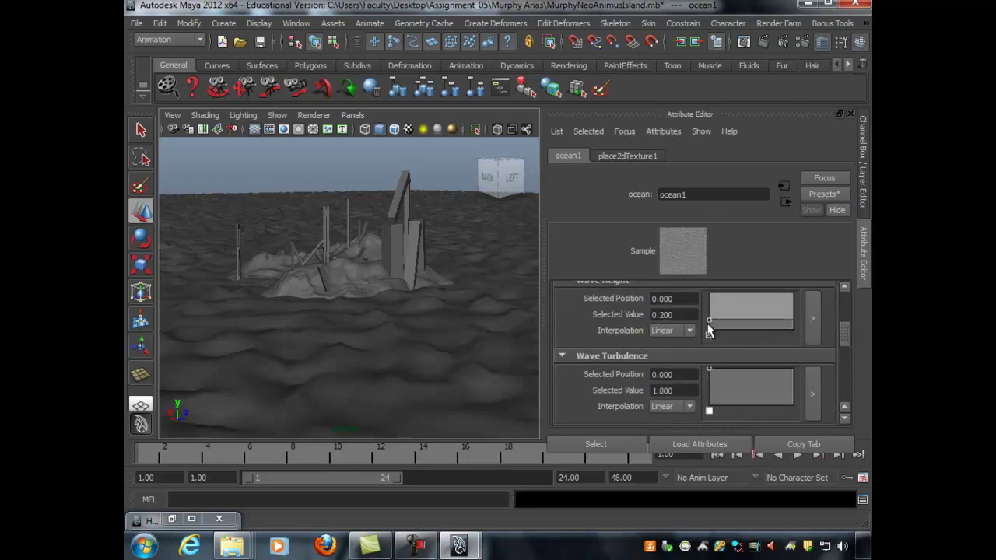
left_click_drag(709, 321, 705, 330)
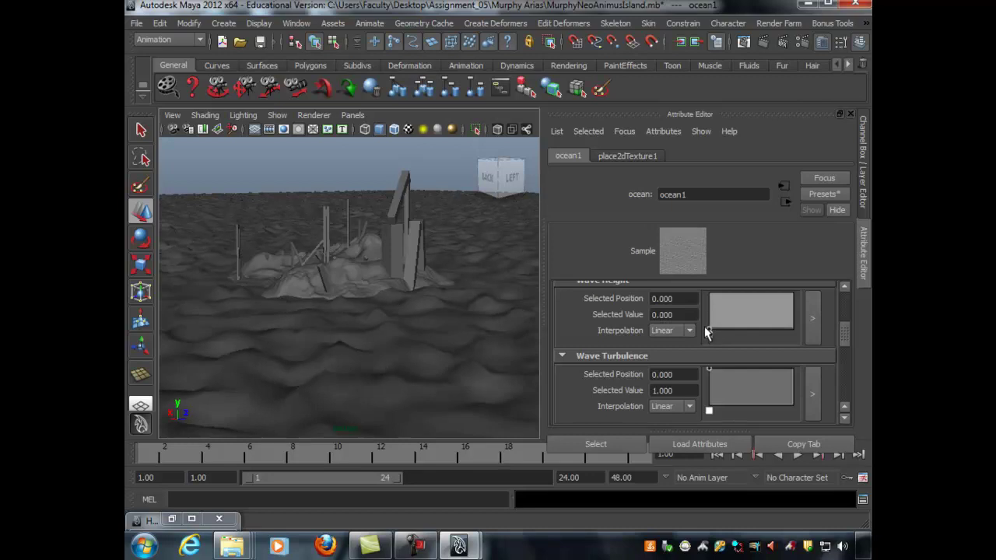
left_click_drag(705, 330, 706, 327)
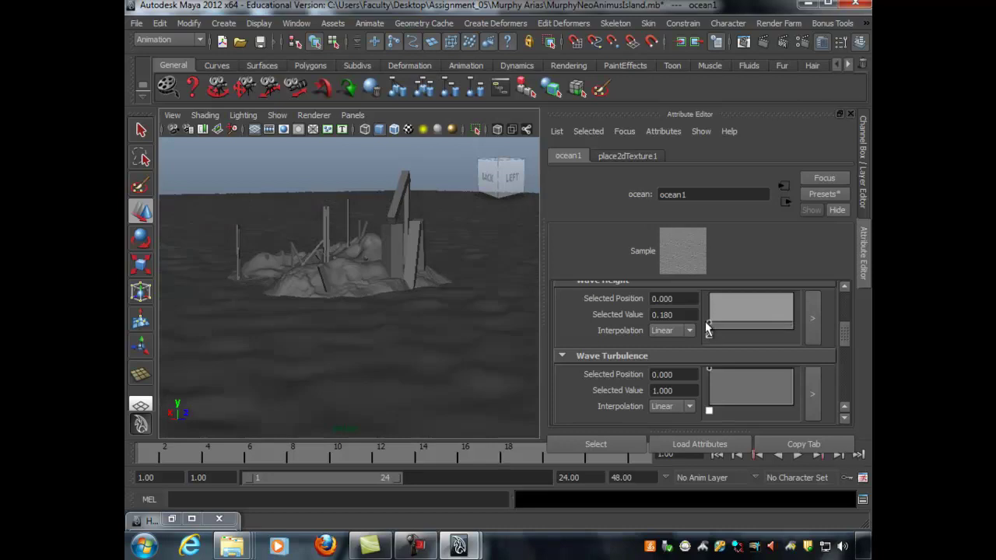
Select the water plane and set its polyPlane2 Subdivisions Width and Height to 312
left_click(500, 238)
left_click(863, 152)
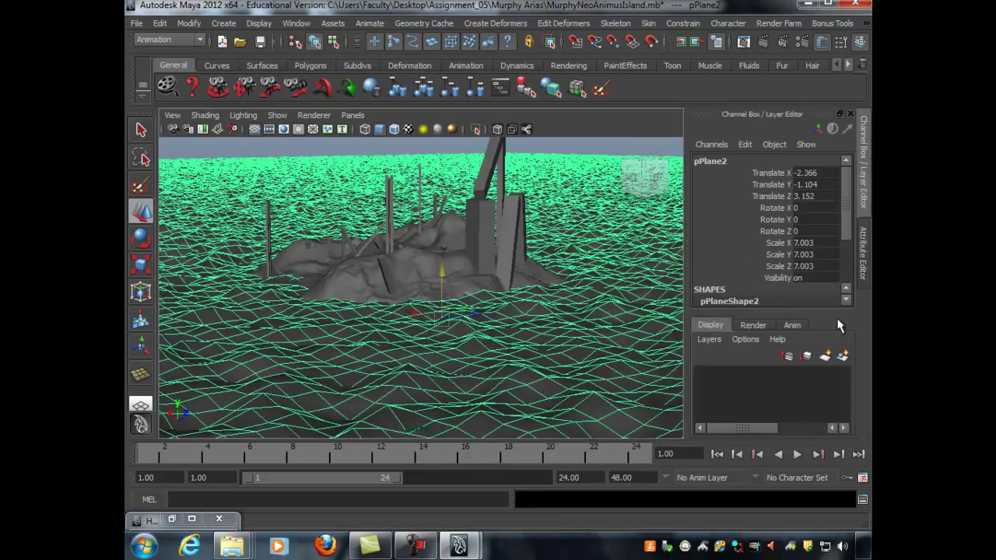
scroll(848, 230, "down", 3)
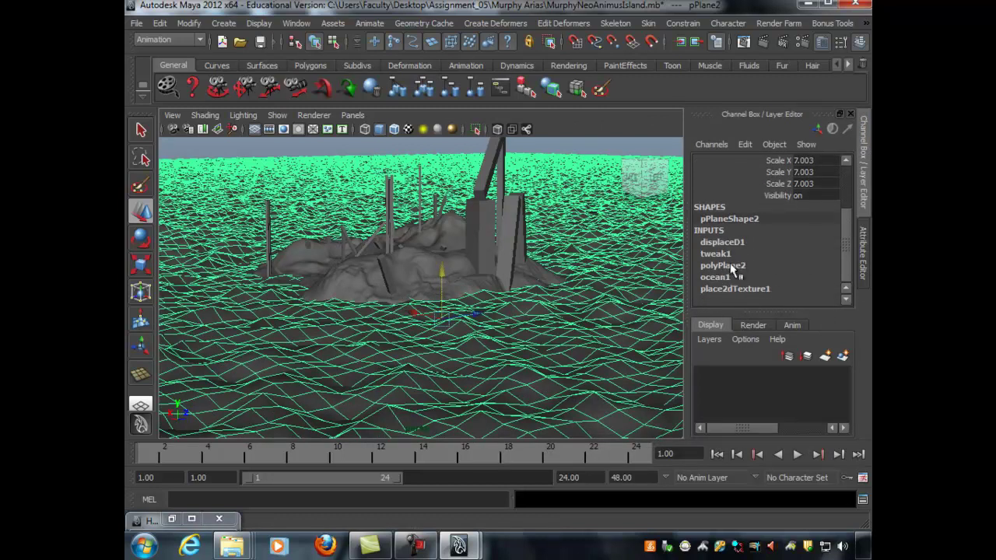
left_click(741, 244)
left_click_drag(851, 220, 846, 248)
left_click_drag(849, 220, 849, 276)
double_click(723, 288)
left_click(728, 267)
left_click_drag(816, 242, 816, 250)
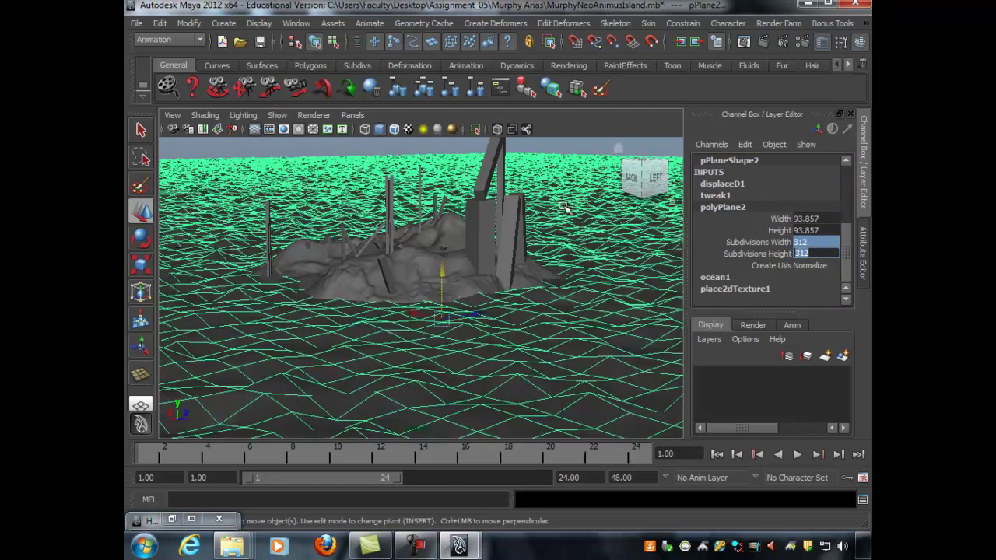
Bring the ocean1 texture back up from the Hypershade and set its Wave Height value at position 0 to 0.16
left_click(292, 24)
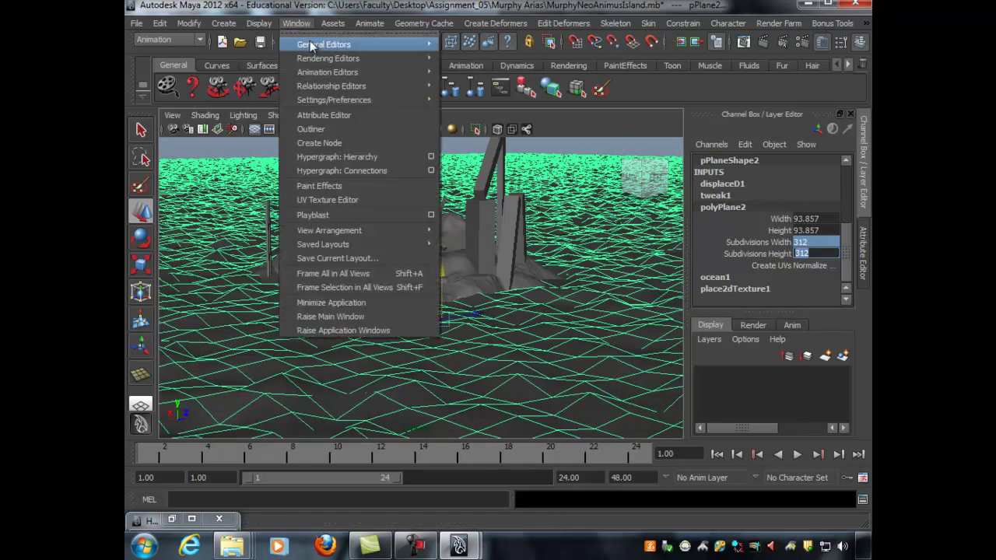
mouse_move(313, 54)
left_click(482, 94)
double_click(471, 165)
left_click(584, 64)
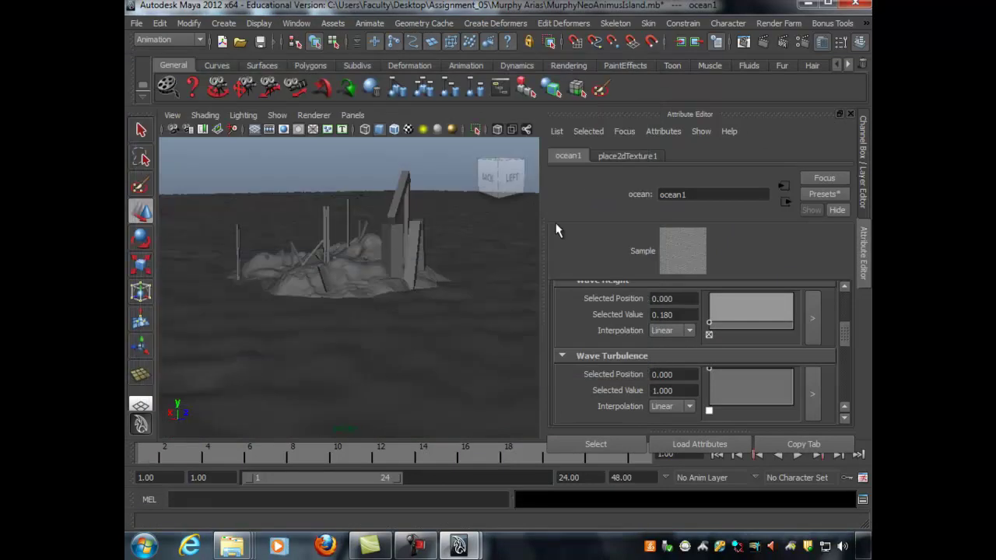
mouse_move(473, 245)
left_mouse_down("alt")
mouse_move(456, 244)
mouse_move(461, 235)
left_mouse_up("alt")
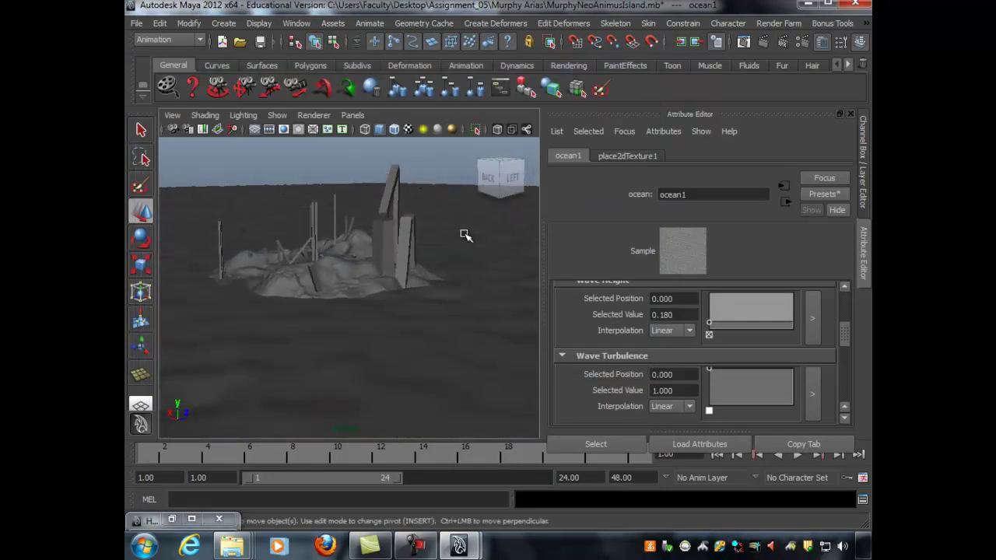
mouse_move(708, 315)
left_mouse_down()
mouse_move(708, 305)
mouse_move(709, 329)
left_mouse_up()
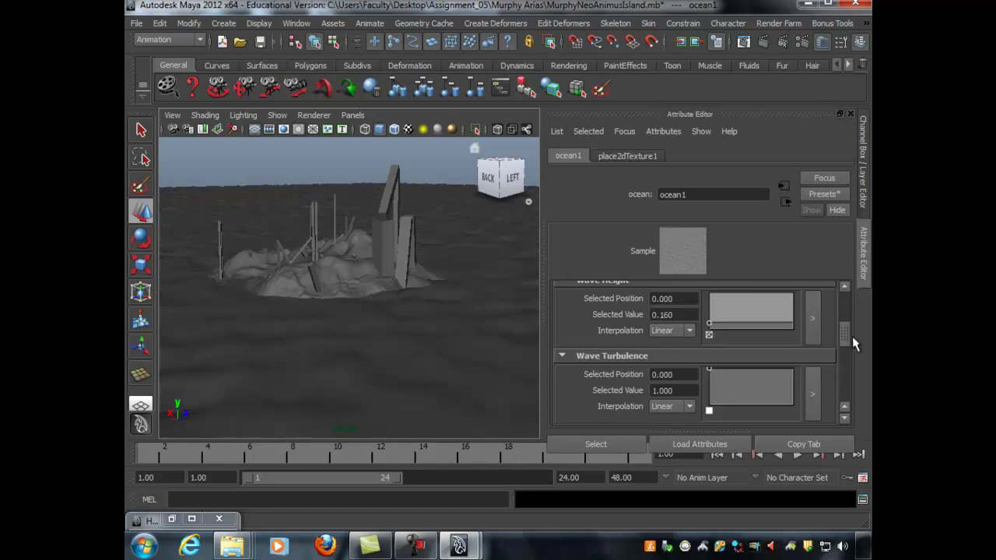
Set the ocean texture's Wave Turbulence value at position 0 to 0.7 and check the surface around the island
scroll(846, 339, "down", 1)
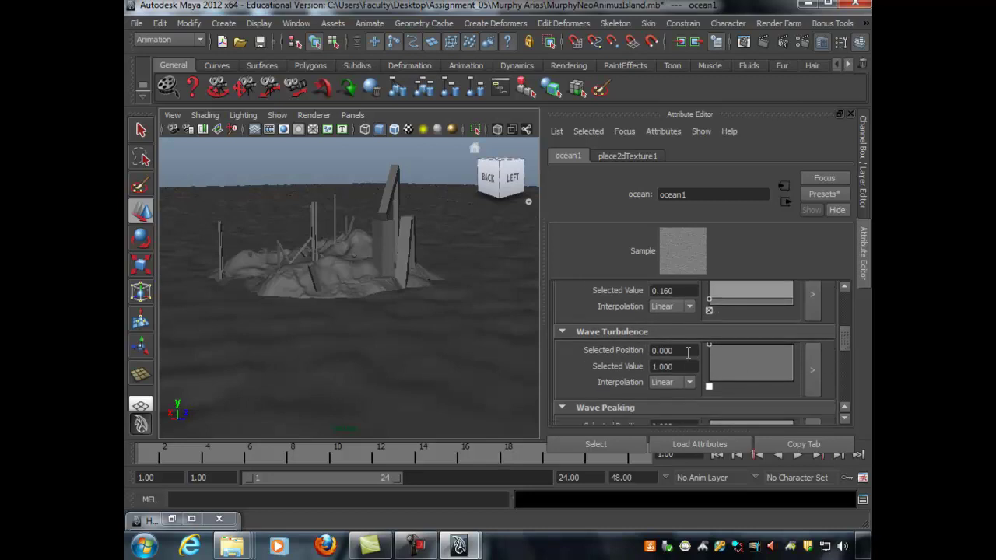
mouse_move(706, 352)
left_mouse_down()
mouse_move(704, 372)
mouse_move(709, 358)
left_mouse_up()
left_click_drag(488, 305, 431, 299, "alt")
left_click_drag(709, 360, 626, 357)
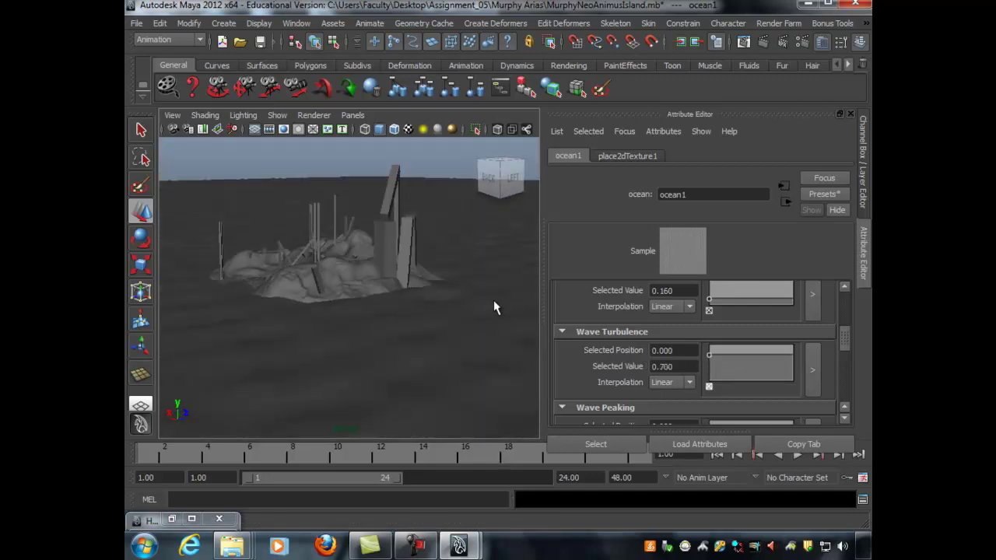
key("w")
Add a point to the ocean texture's Wave Peaking graph at position about 0.46 with value 0.98
scroll(846, 341, "down", 2)
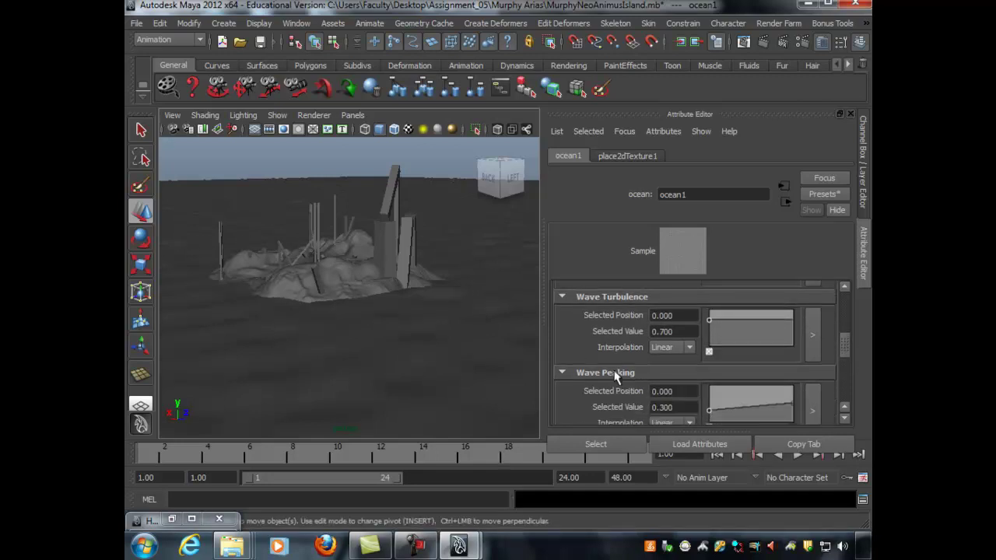
scroll(843, 355, "down", 3)
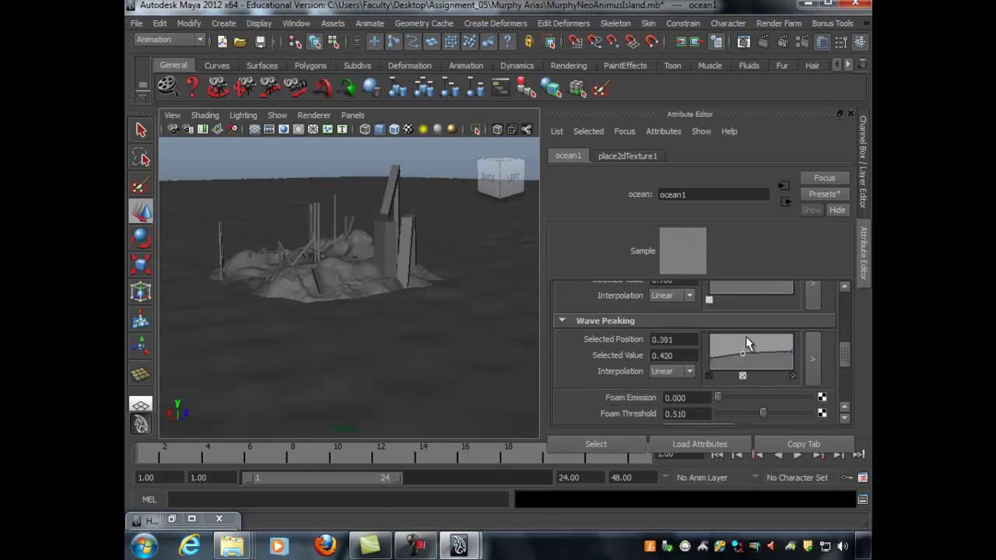
left_click_drag(745, 339, 747, 333)
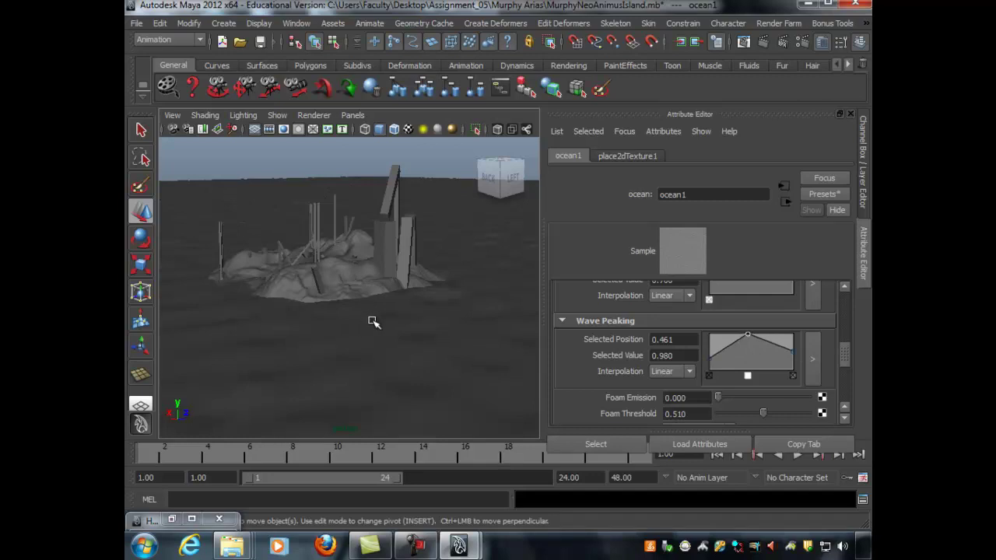
Set the ocean texture's Alpha Gain in Color Balance to 1
left_click_drag(847, 355, 848, 368)
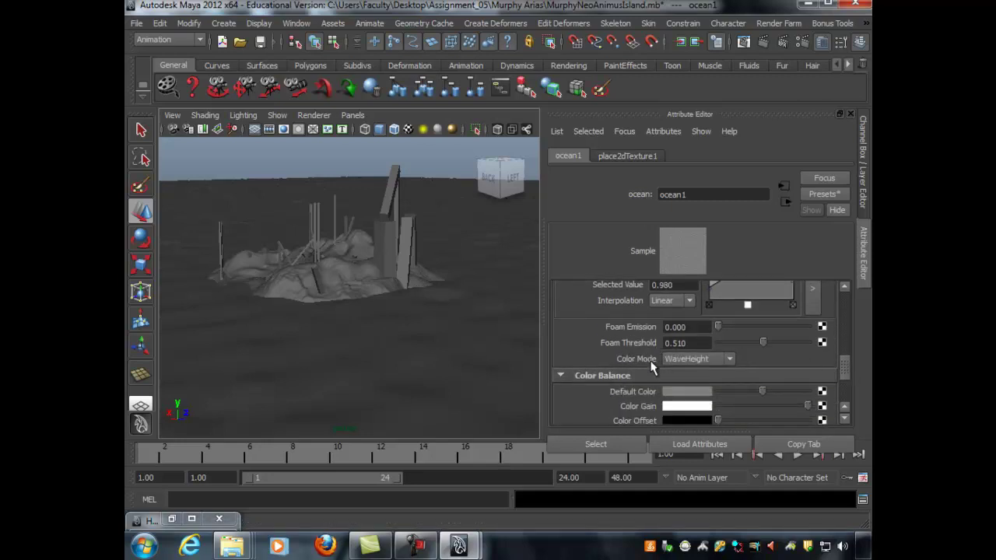
left_click_drag(845, 365, 848, 386)
left_click(698, 327)
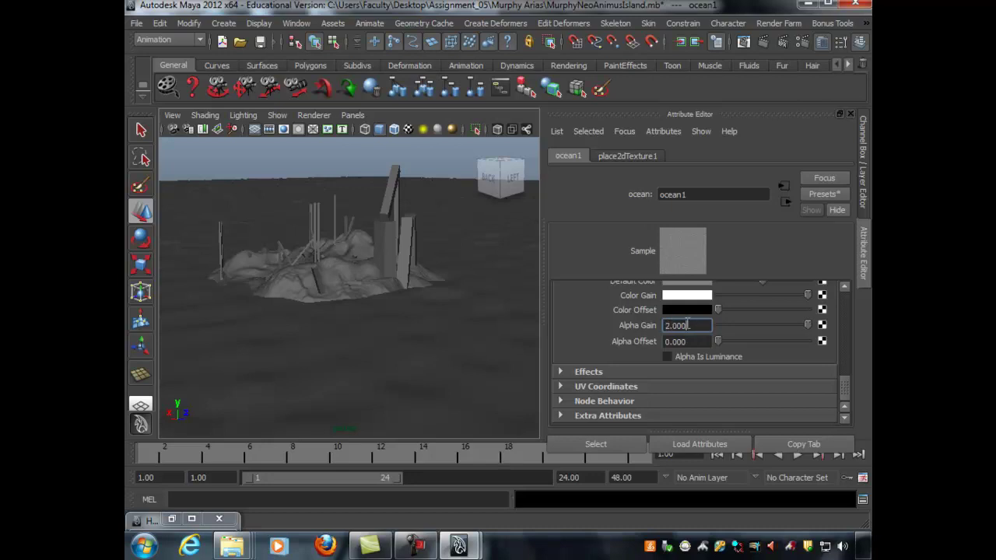
type("1")
Try a Strength of 2 on the water plane's displaceD1 deformer, restore it to 1 and deselect the plane
left_click(452, 223)
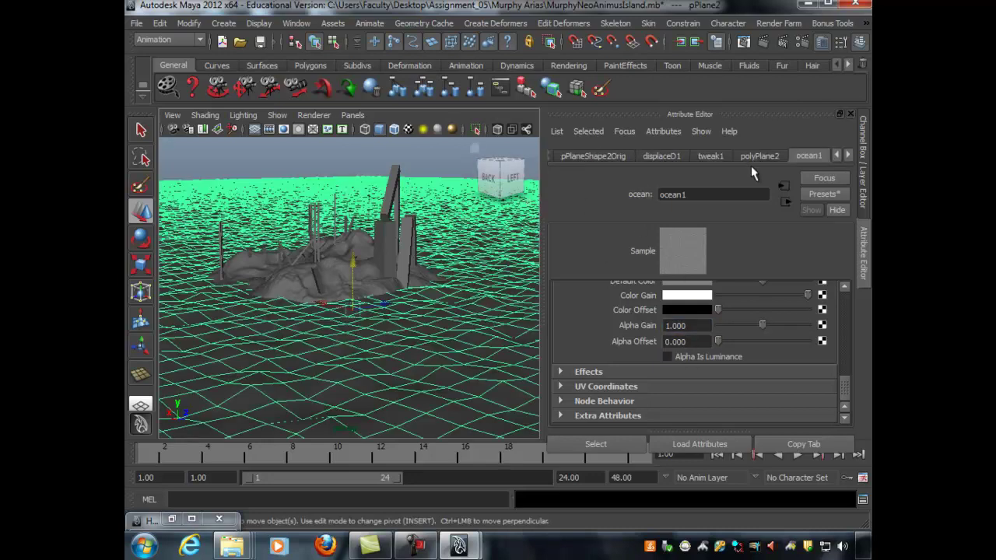
left_click(662, 155)
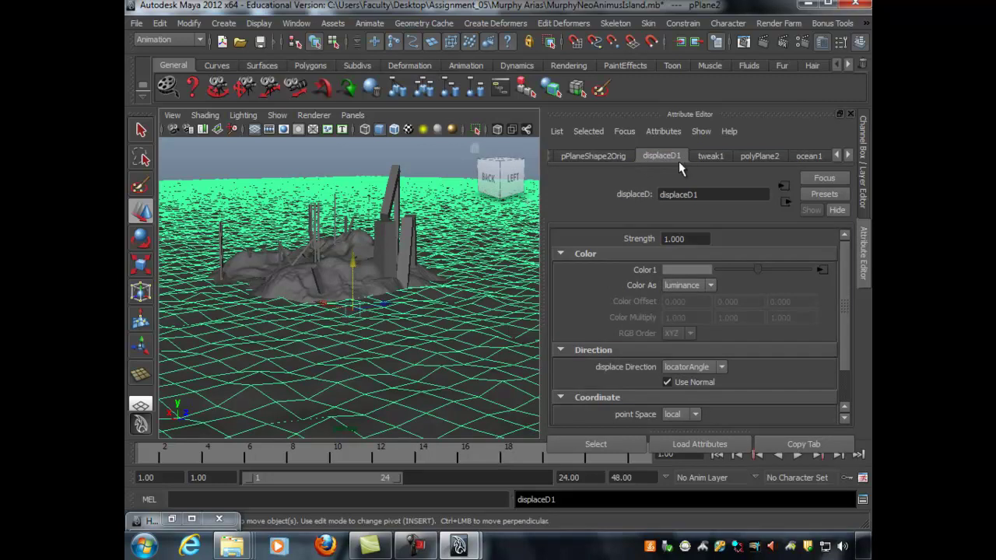
left_click(689, 238)
type("2.000")
key("Return")
mouse_move(436, 224)
left_mouse_down("alt")
mouse_move(407, 226)
mouse_move(422, 225)
left_mouse_up("alt")
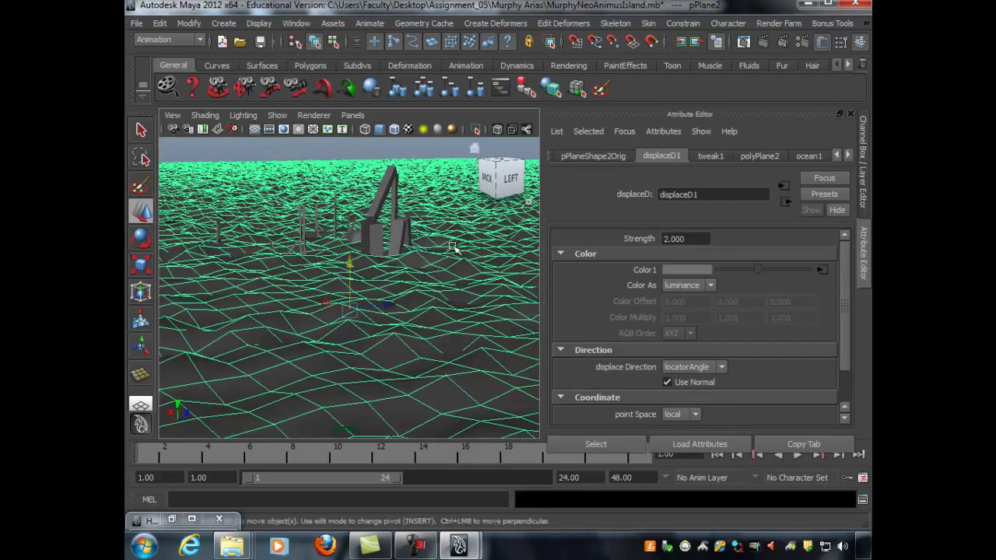
left_click(690, 239)
type("1.000")
key("Return")
left_click(406, 150)
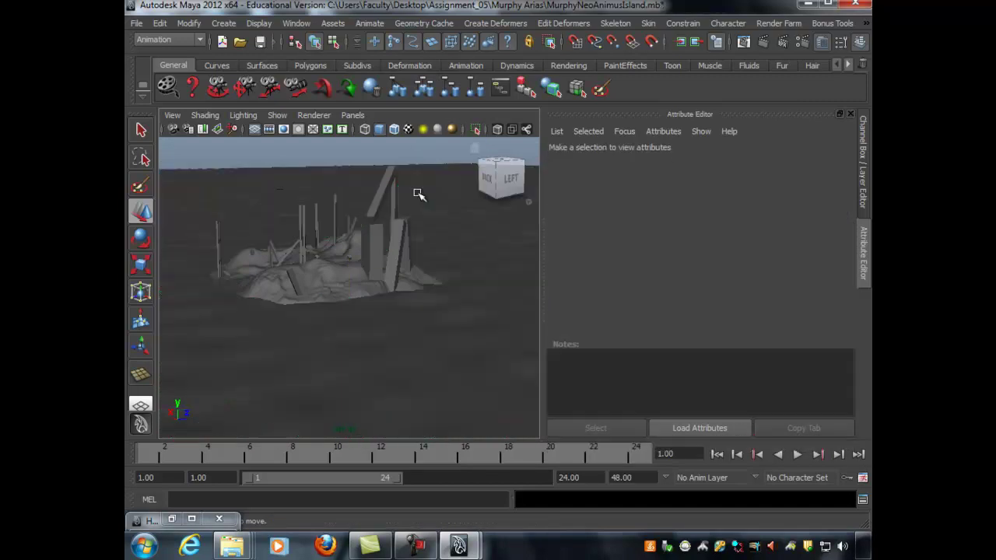
Examine the whole displaced water plane and the island from farther away and different angles, with the plane selected
left_click_drag(441, 267, 335, 272, "alt")
right_click_drag(440, 240, 250, 255, "alt")
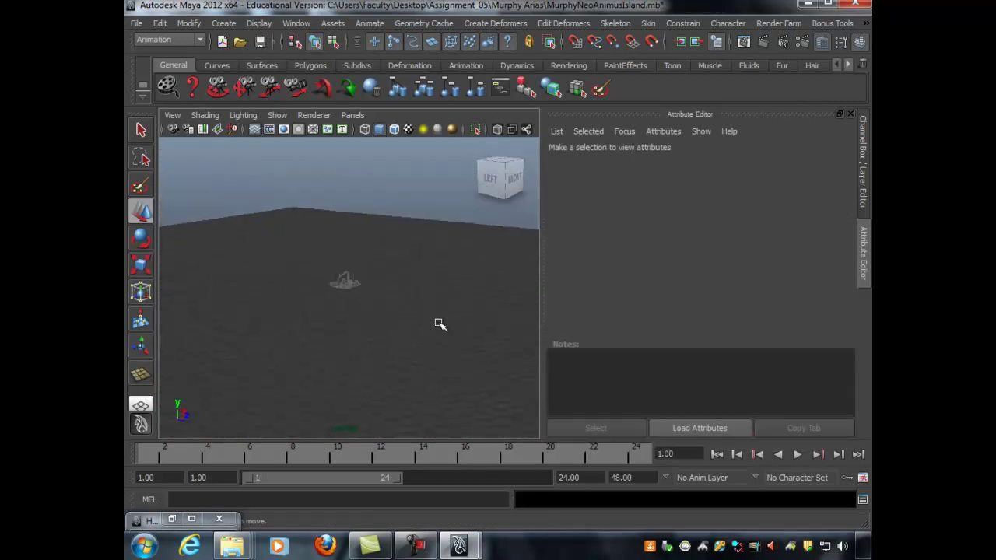
key("q")
left_click_drag(442, 314, 279, 293, "alt")
left_click(348, 304)
right_click_drag(278, 293, 326, 298, "alt")
middle_click_drag(327, 298, 422, 324, "alt")
left_click_drag(358, 297, 310, 324, "alt")
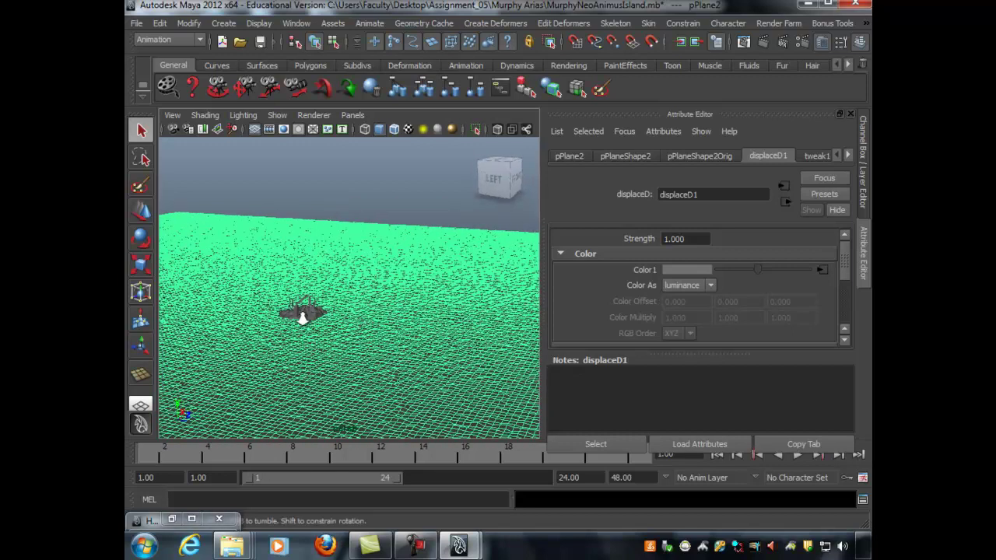
Add the displaced water plane to a new display layer and toggle that layer's visibility off and back on
right_click_drag(310, 325, 322, 328, "alt")
middle_click_drag(322, 328, 379, 330, "alt")
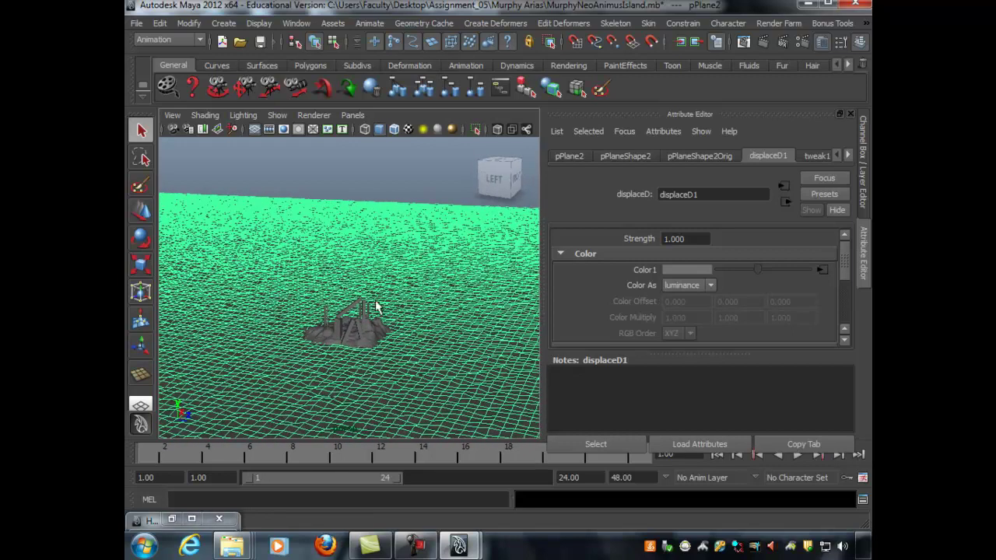
left_click_drag(453, 275, 356, 289, "alt")
scroll(404, 292, "down", 2)
scroll(304, 283, "down", 2)
scroll(269, 311, "down", 3)
scroll(330, 302, "down", 2)
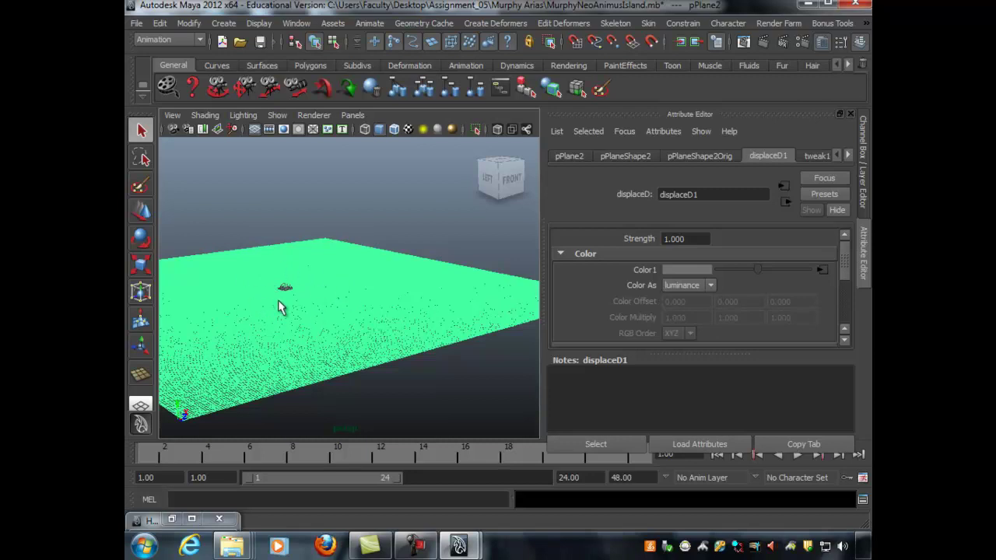
left_click_drag(447, 206, 485, 342)
left_click(863, 167)
left_click(844, 357)
left_click(703, 376)
left_click(705, 375)
Duplicate the water plane onto its own new display layer and hide the layer holding the original
left_click_drag(549, 233, 587, 321)
key("ctrl+d")
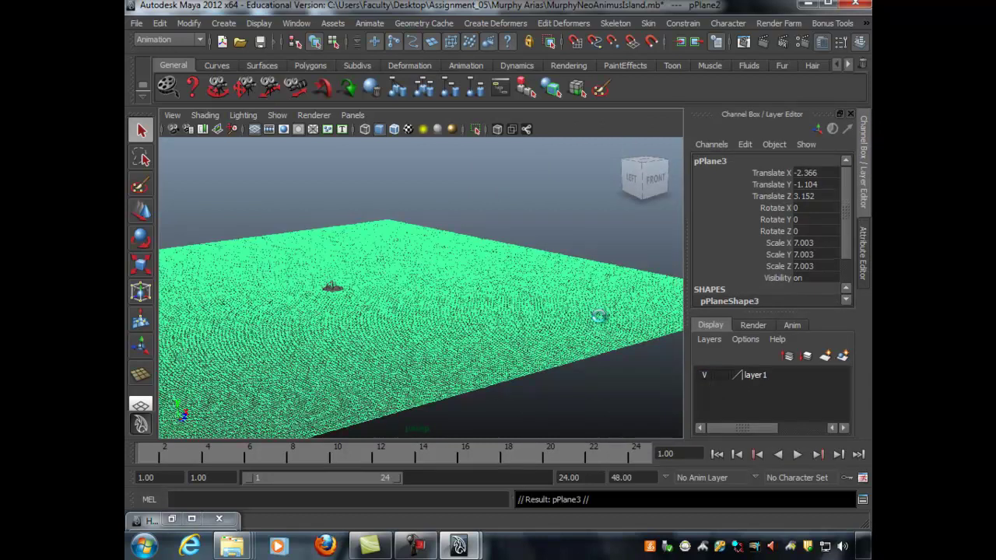
left_click(842, 356)
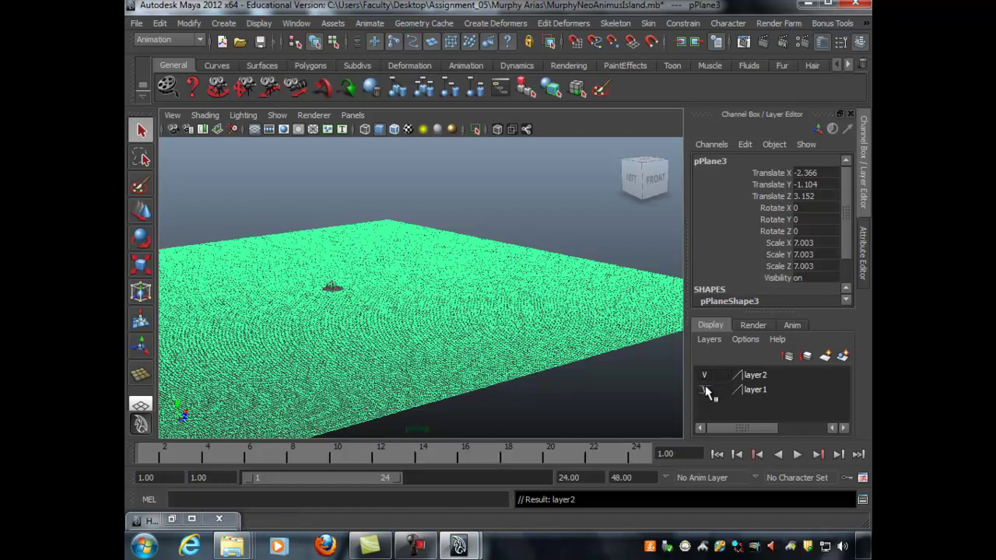
left_click(704, 389)
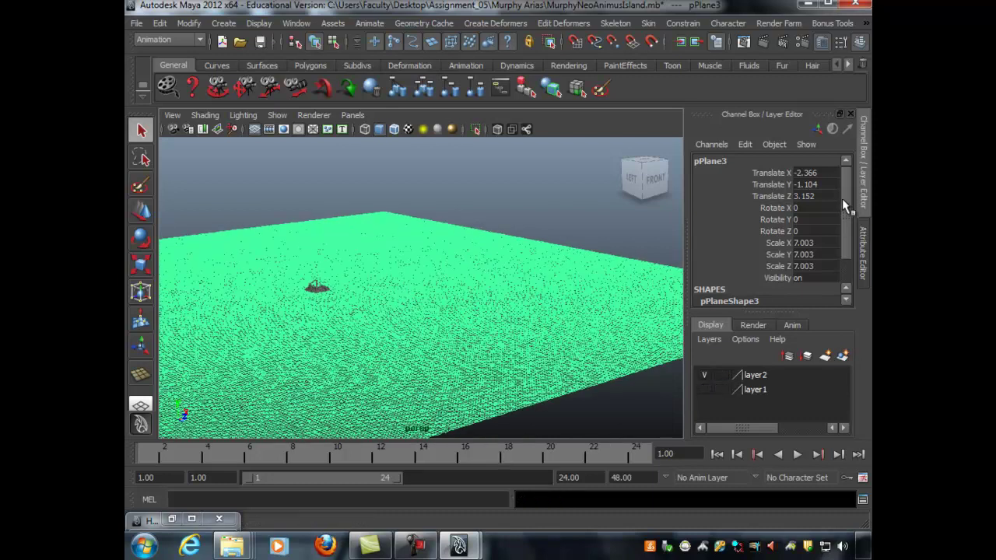
Activate the Sculpt Geometry Tool on the duplicated water plane and open its tool settings
scroll(723, 286, "down", 1)
left_click_drag(458, 311, 493, 316, "alt")
right_click(476, 247)
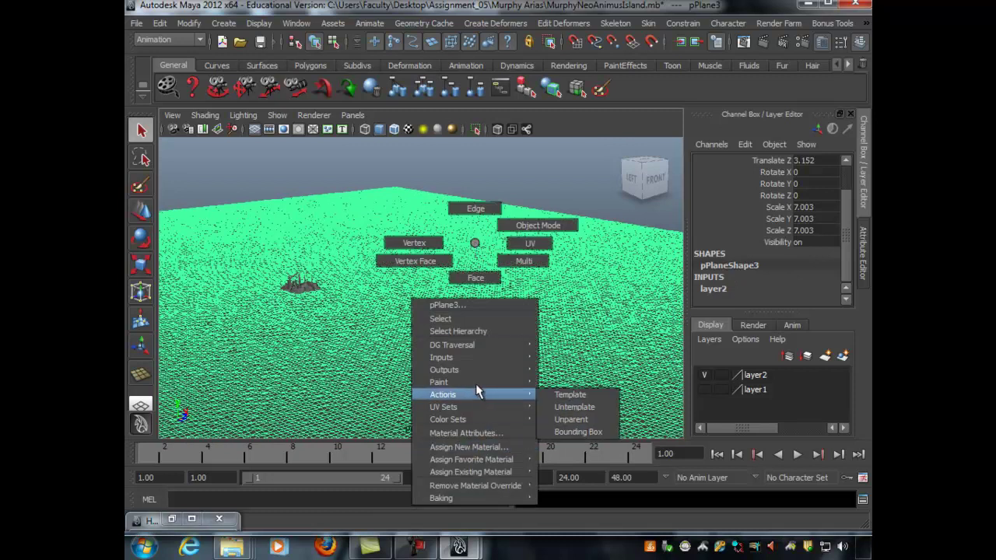
mouse_move(475, 380)
left_click(566, 406)
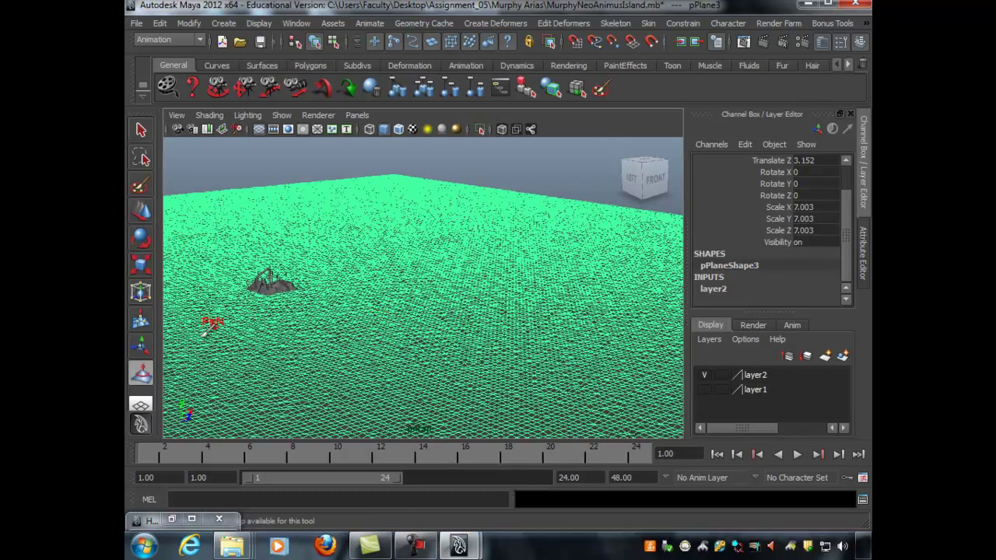
double_click(142, 377)
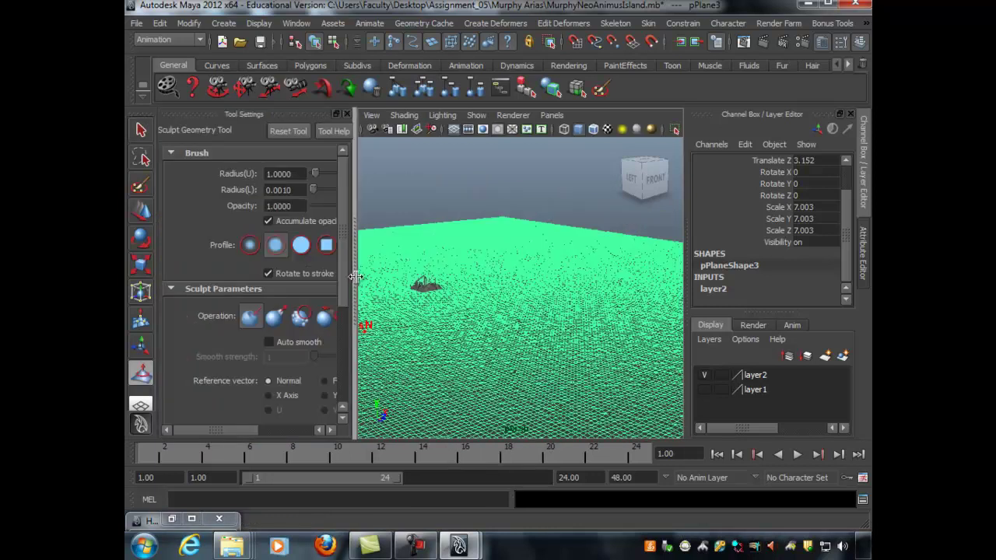
Turn off Show wireframe in the sculpt tool's Display settings and widen the settings panel
left_click_drag(342, 305, 397, 249)
scroll(200, 410, "down", 5)
left_click(201, 416)
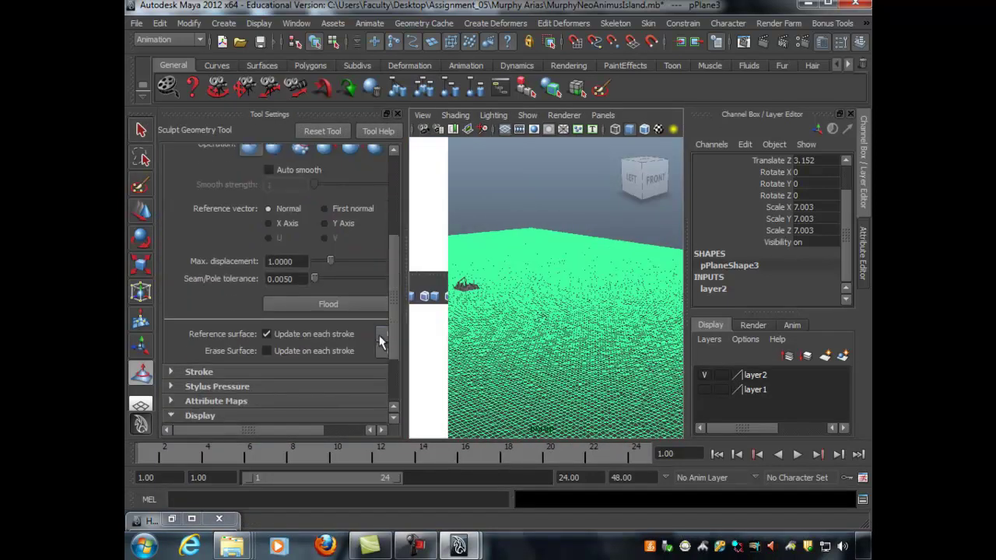
scroll(370, 354, "down", 2)
right_click_drag(492, 298, 639, 302, "alt")
left_click_drag(473, 281, 439, 266, "alt")
left_click_drag(402, 304, 472, 307)
Hide the Channel Box and enlarge the sculpt brush over the water near the island to an upper radius of about 1.44
left_click_drag(567, 322, 622, 324, "alt")
middle_click_drag(622, 324, 677, 333, "alt")
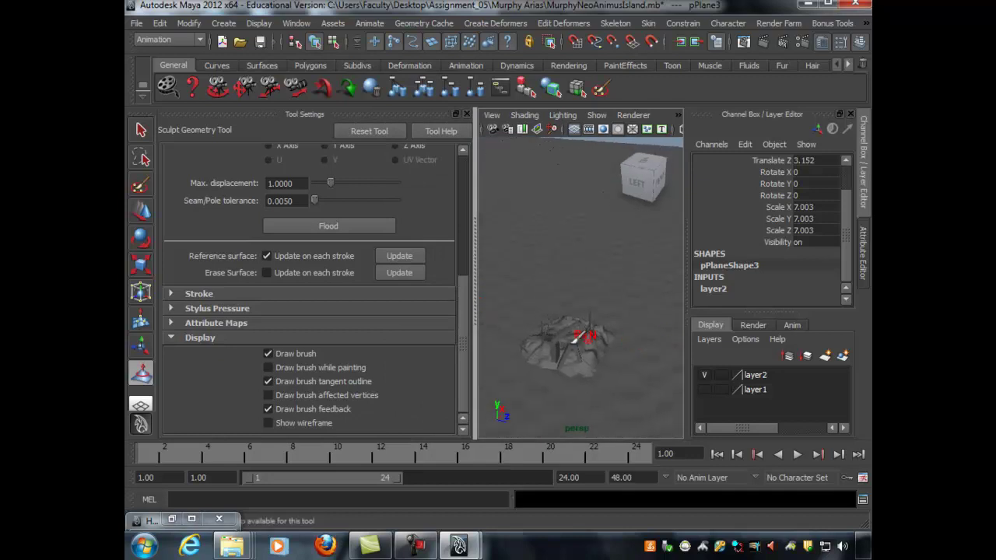
scroll(573, 340, "up", 4)
middle_click_drag(573, 340, 587, 307, "alt")
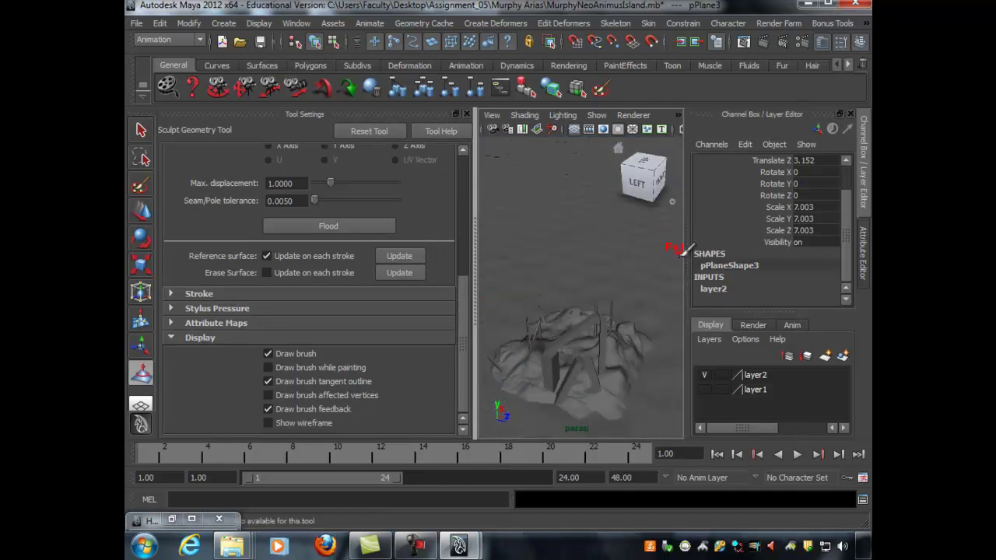
left_click(865, 141)
mouse_move(660, 311)
left_mouse_down("alt")
mouse_move(662, 223)
mouse_move(689, 240)
mouse_move(630, 259)
left_mouse_up("alt")
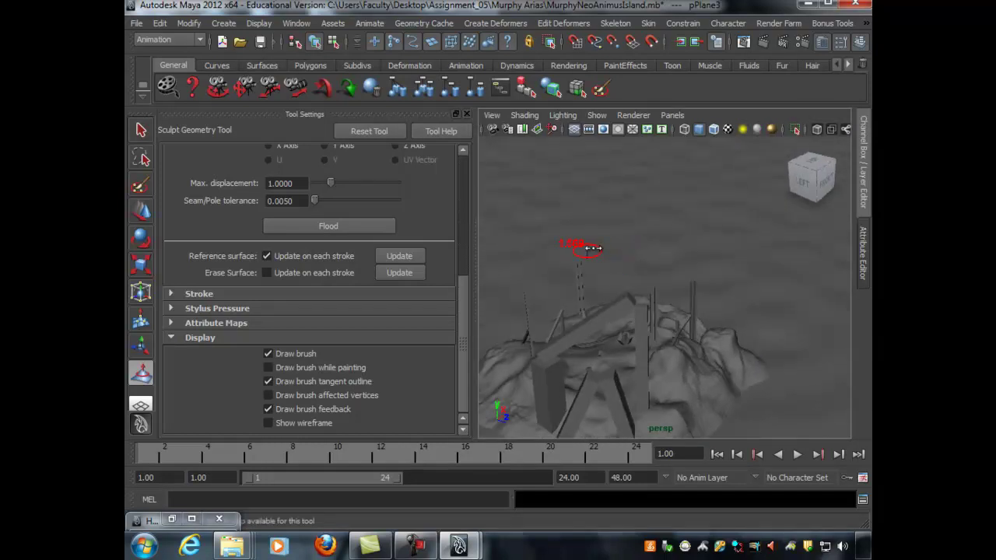
left_click_drag(469, 314, 467, 204)
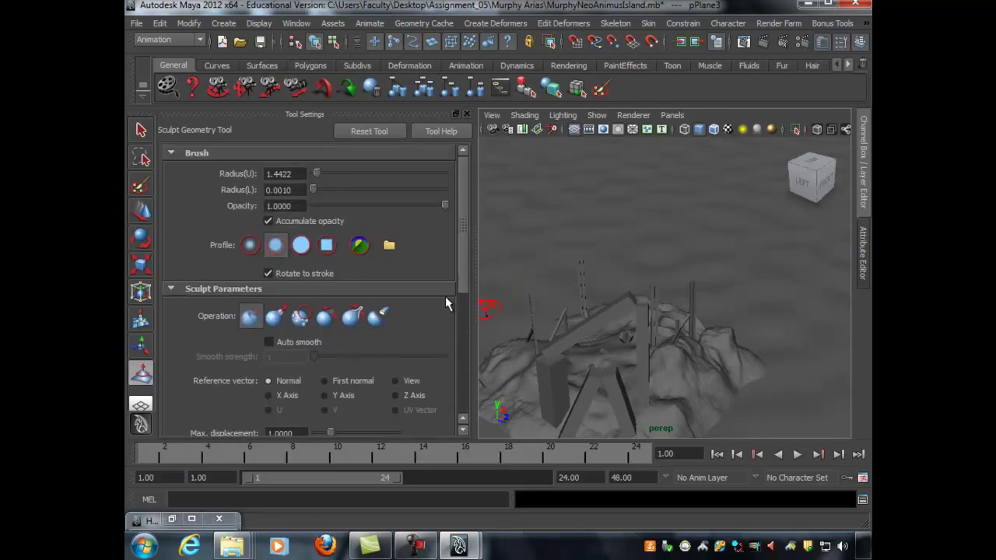
Set the sculpt brush to the First normal reference vector, the Pull operation and the soft Gaussian profile
left_click_drag(462, 264, 462, 278)
left_click(349, 343)
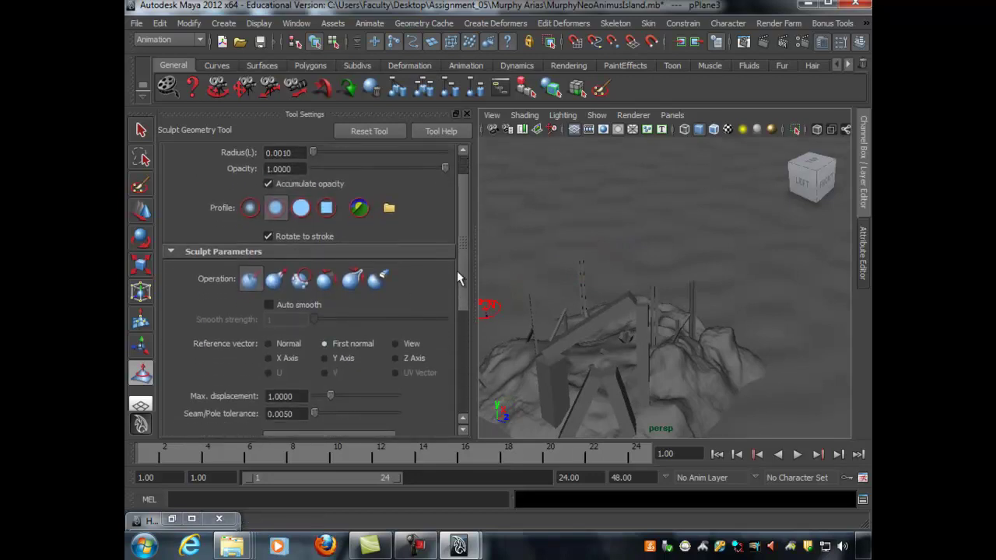
scroll(464, 247, "up", 1)
left_click(279, 286)
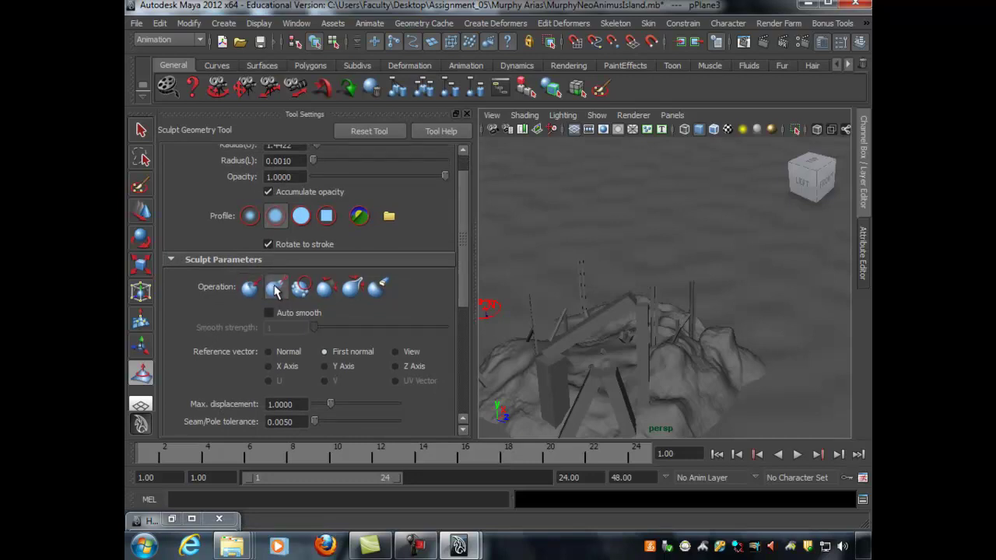
left_click(249, 216)
Pull a broad raised wave out of the water behind the island, enlarging the brush's upper radius to about 2.66
mouse_move(561, 229)
left_mouse_down("alt")
mouse_move(607, 239)
mouse_move(665, 314)
mouse_move(596, 332)
mouse_move(543, 287)
left_mouse_up("alt")
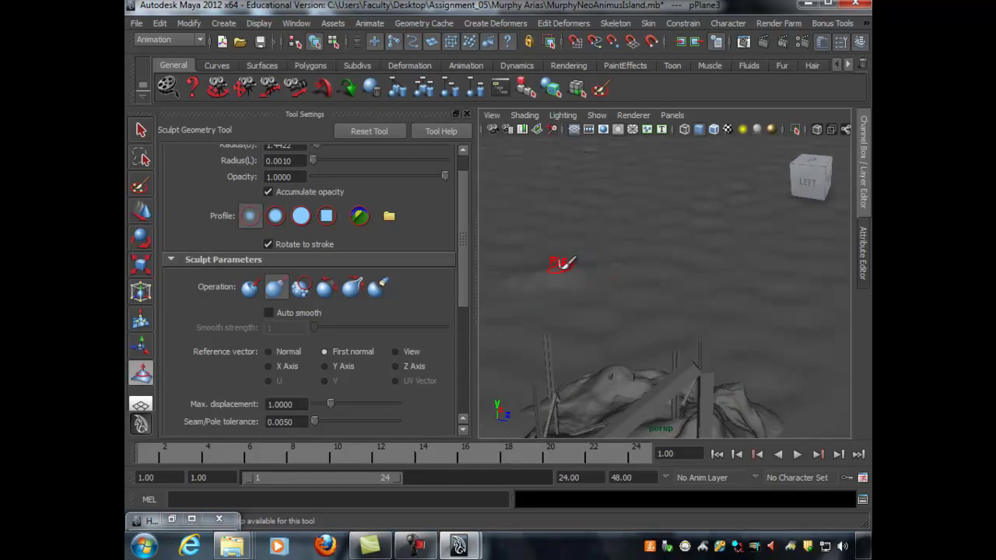
left_click_drag(552, 266, 644, 260)
mouse_move(515, 281)
left_mouse_down()
mouse_move(673, 258)
mouse_move(752, 264)
left_mouse_up()
scroll(624, 286, "up", 1)
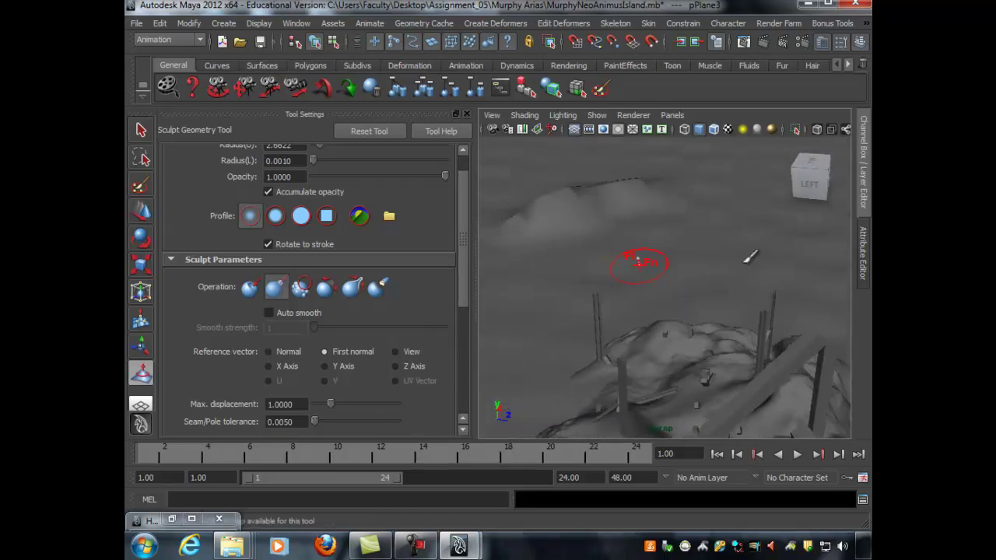
mouse_move(515, 233)
left_mouse_down()
mouse_move(612, 193)
mouse_move(518, 207)
mouse_move(683, 174)
mouse_move(572, 233)
mouse_move(672, 223)
mouse_move(494, 260)
left_mouse_up()
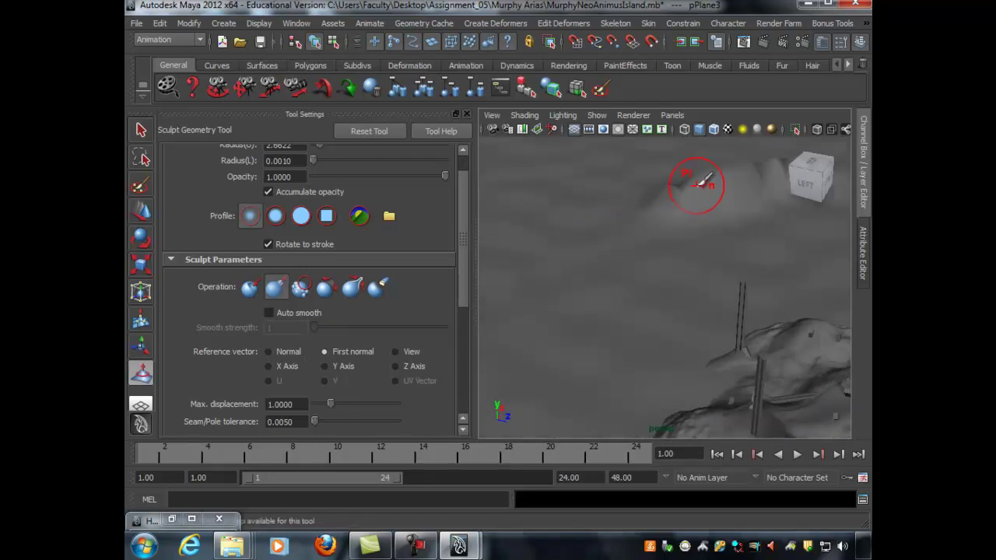
Pull sharper peaks along the raised wave using an upper radius of about 0.86 and a maximum displacement of about 2.54
key("v")
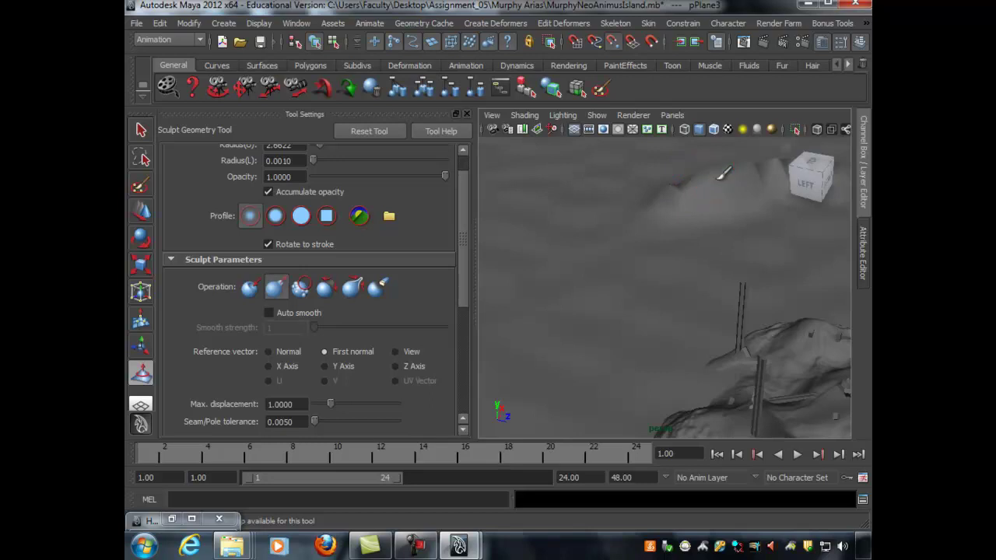
key("b")
mouse_move(724, 180)
left_mouse_down()
mouse_move(667, 194)
mouse_move(716, 194)
mouse_move(535, 257)
mouse_move(596, 240)
left_mouse_up()
mouse_move(535, 262)
left_mouse_down()
mouse_move(600, 237)
mouse_move(557, 255)
mouse_move(589, 254)
left_mouse_up()
middle_click_drag(589, 254, 547, 256, "alt")
mouse_move(716, 204)
left_mouse_down("alt")
mouse_move(722, 211)
mouse_move(692, 218)
mouse_move(641, 258)
mouse_move(584, 263)
mouse_move(658, 229)
mouse_move(629, 250)
mouse_move(740, 236)
mouse_move(605, 244)
mouse_move(707, 262)
mouse_move(709, 254)
mouse_move(596, 229)
mouse_move(723, 275)
mouse_move(625, 269)
left_mouse_up("alt")
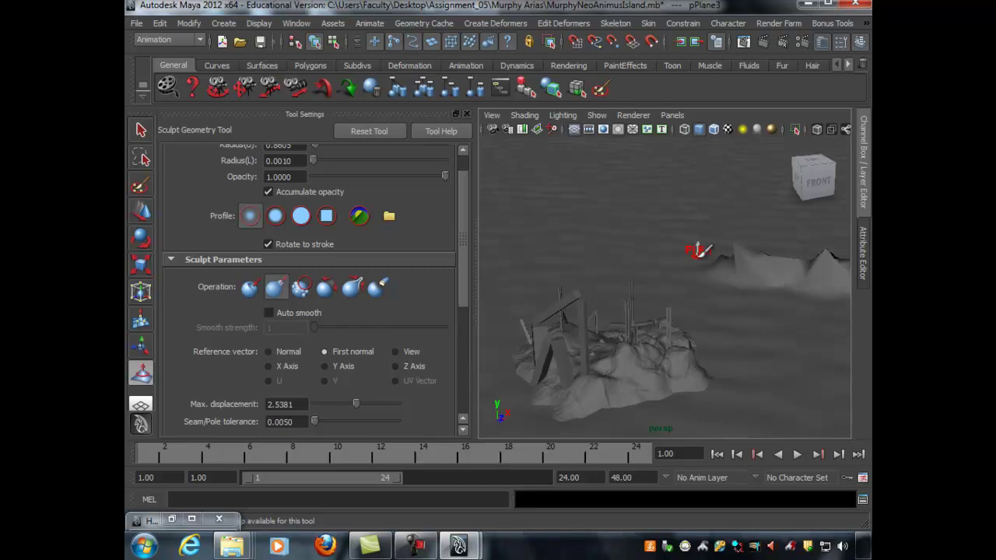
left_click_drag(698, 251, 629, 288, "alt")
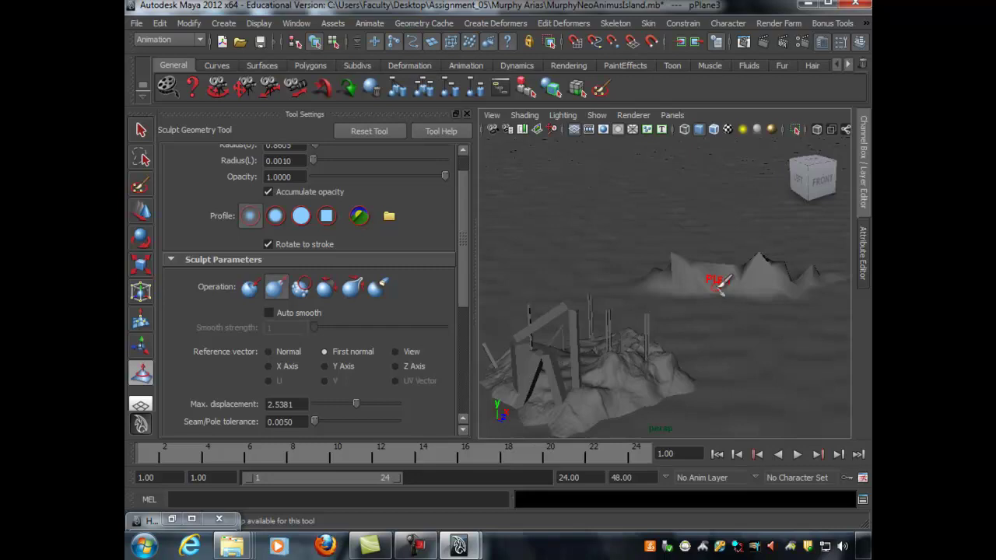
left_click_drag(717, 280, 743, 265, "alt")
middle_click_drag(682, 266, 624, 229, "alt")
mouse_move(623, 228)
left_mouse_down("alt")
mouse_move(686, 231)
mouse_move(615, 216)
left_mouse_up("alt")
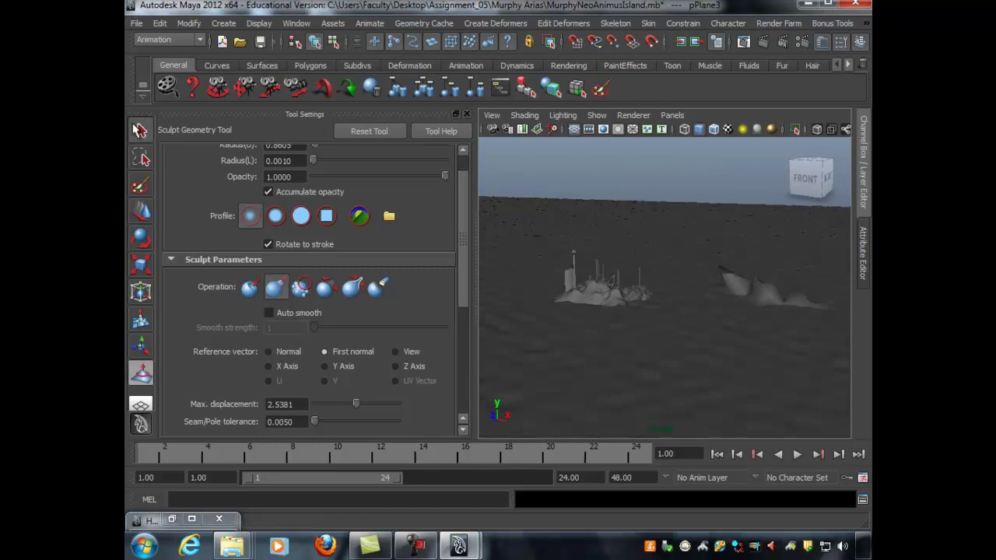
Leave sculpting with the Select Tool and delete the sculpted water plane together with the island
left_click(139, 130)
left_click(711, 213)
scroll(662, 238, "up", 2)
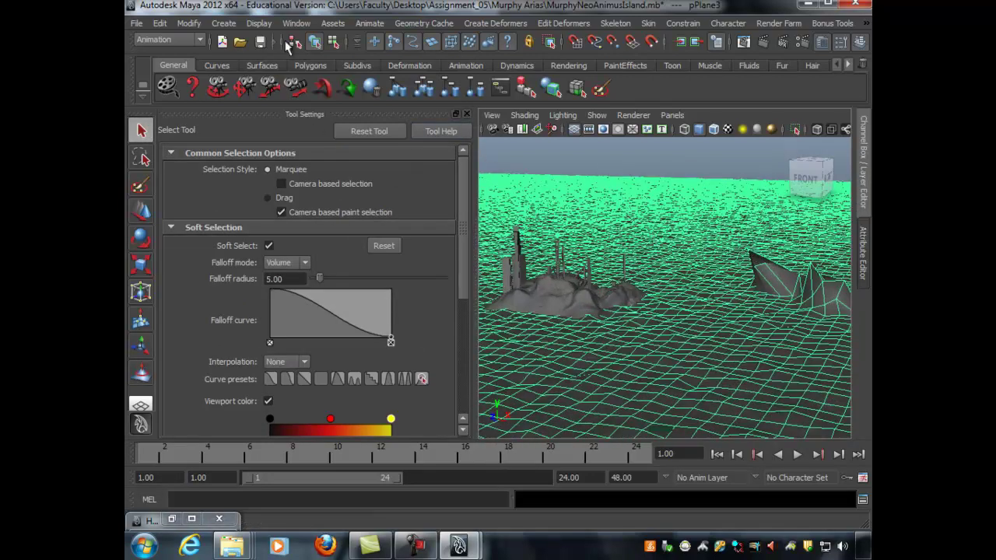
left_click(137, 22)
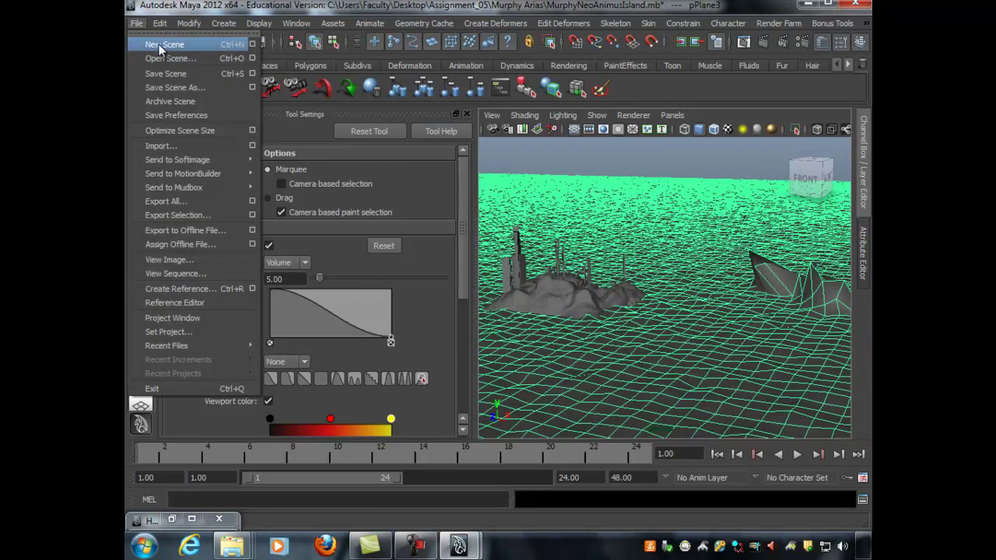
left_click(700, 146)
left_click(699, 148)
scroll(625, 206, "down", 2)
left_click_drag(545, 223, 782, 327)
key("Delete")
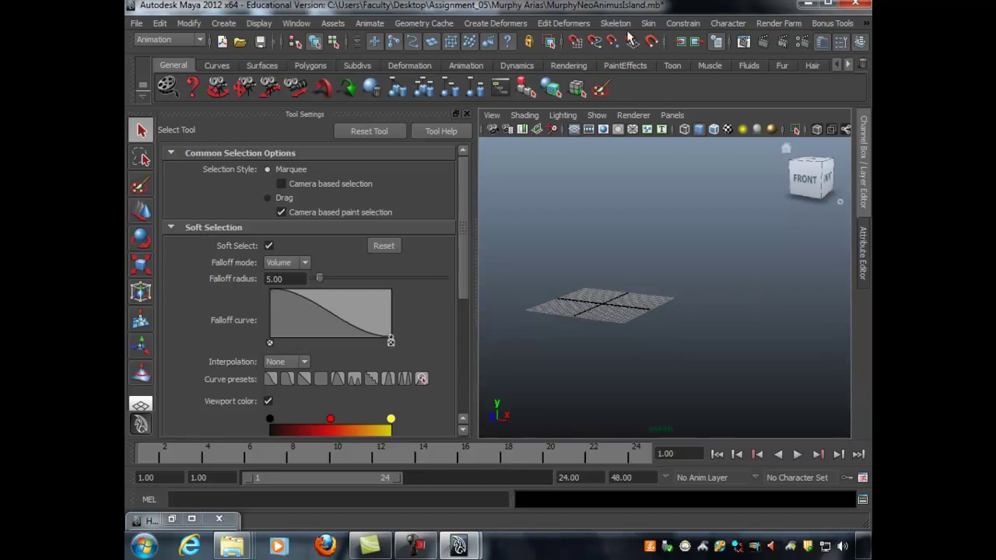
Close the tool settings, show the Channel Box again and frame the empty grid closely in the perspective view
left_click(466, 113)
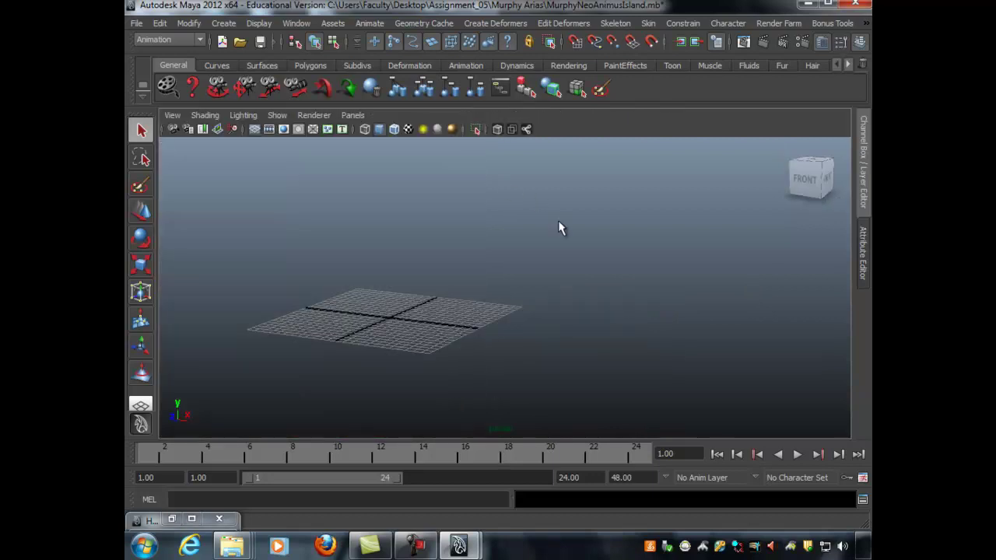
left_click(861, 139)
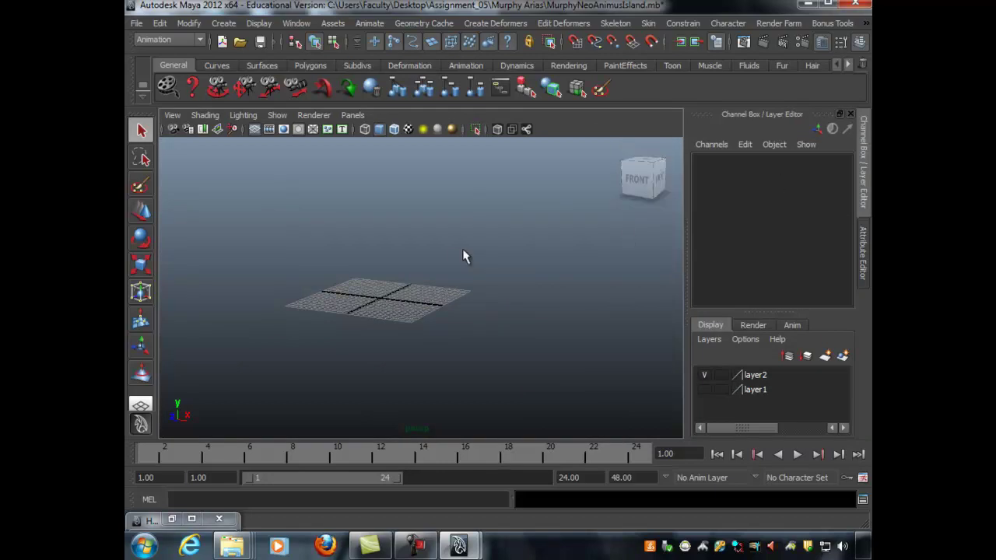
scroll(551, 241, "down", 10)
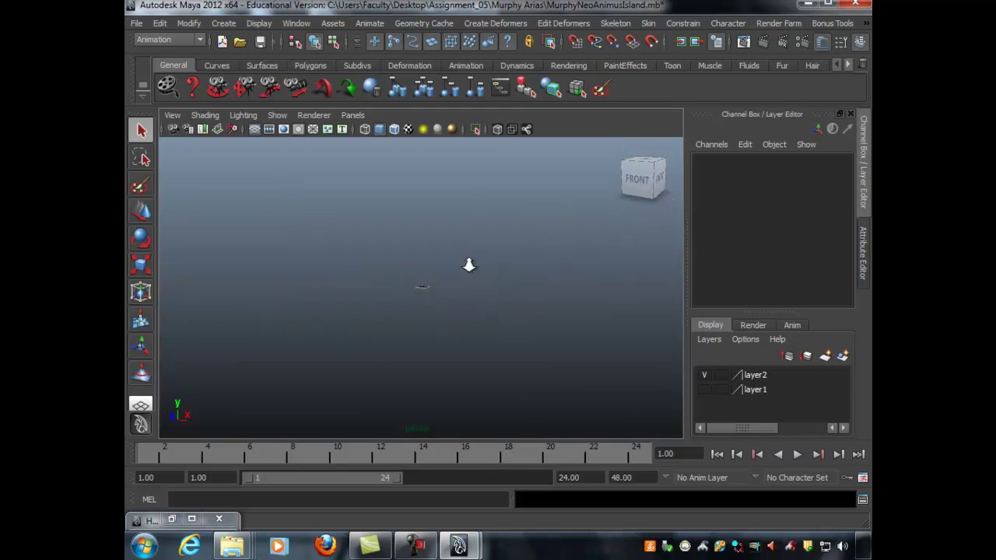
right_click_drag(570, 272, 678, 285, "alt")
right_click_drag(537, 281, 630, 281, "alt")
middle_click_drag(583, 282, 518, 281, "alt")
left_click_drag(518, 282, 467, 307, "alt")
right_click_drag(497, 288, 571, 285, "alt")
left_click_drag(570, 286, 501, 282, "alt")
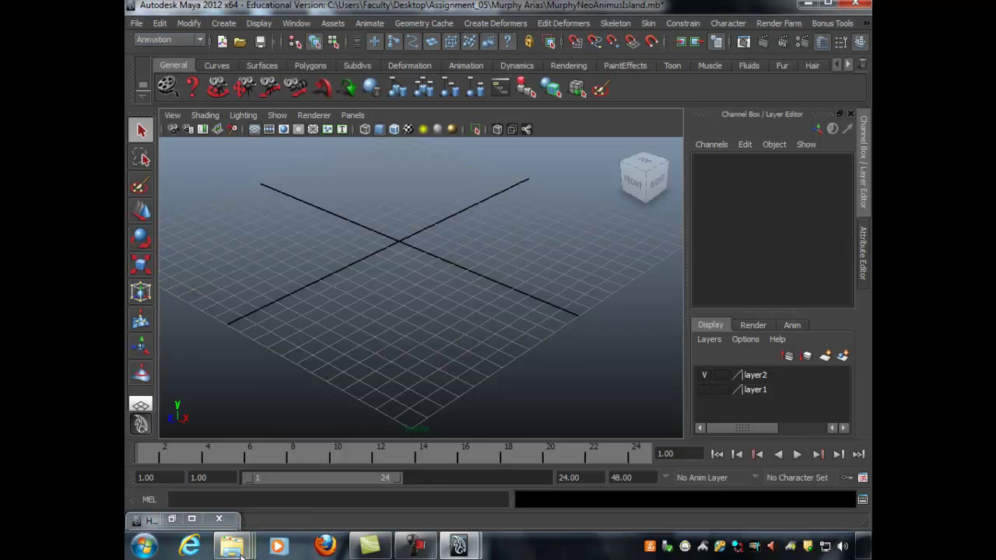
Switch to the Windows Explorer window showing Maya 2012's plug-ins folder and close it
mouse_move(232, 546)
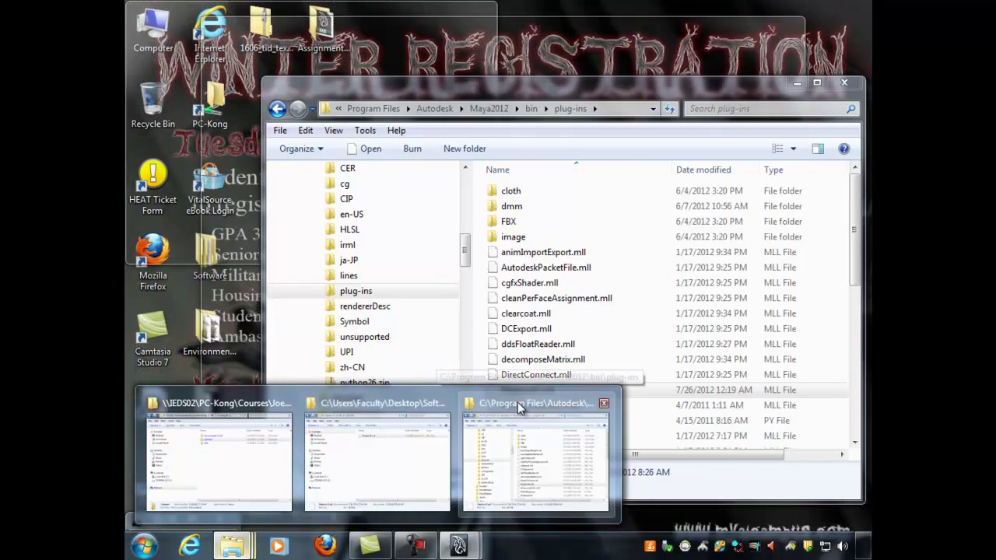
left_click(517, 402)
left_click_drag(502, 84, 467, 73)
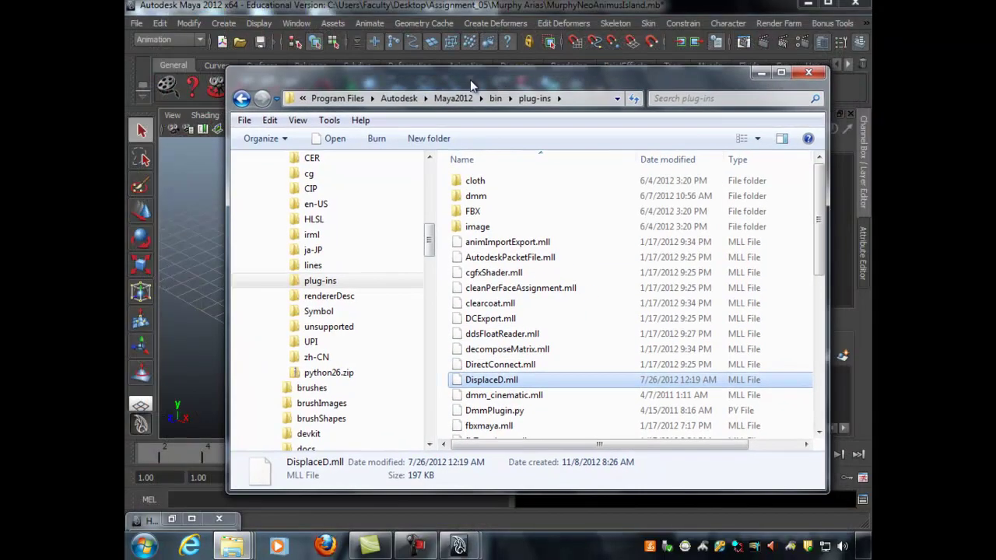
left_click(808, 72)
In the Explorer window holding the downloaded DisplaceD.mll, go back to the Software folder and select the rockGen-v2.0- folder
mouse_move(232, 546)
left_click(364, 429)
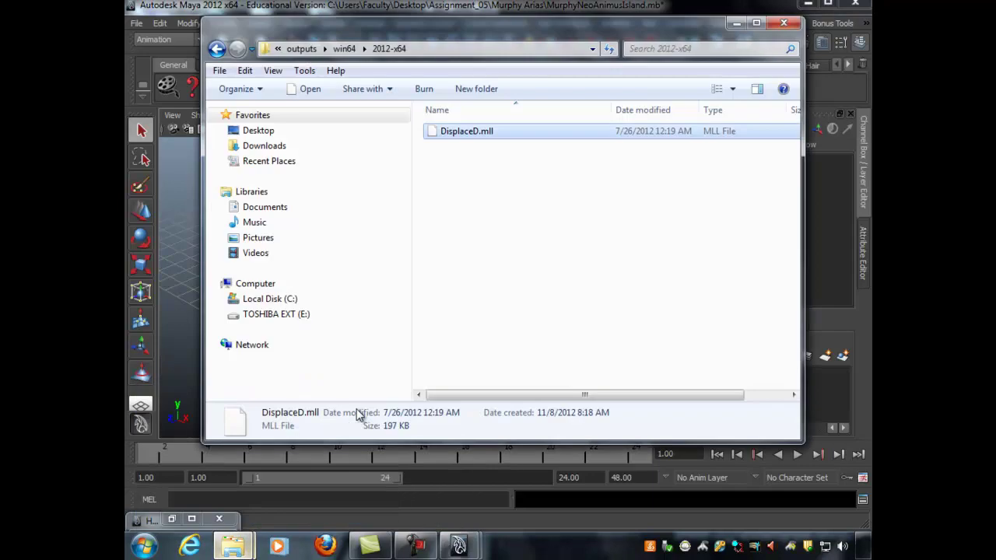
left_click(217, 49)
left_click(217, 49)
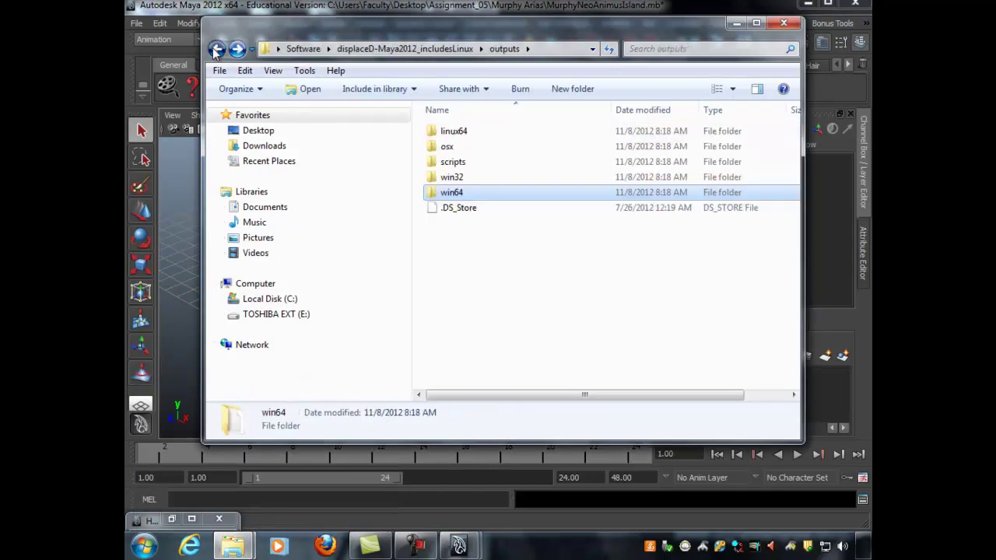
left_click(217, 49)
left_click(218, 50)
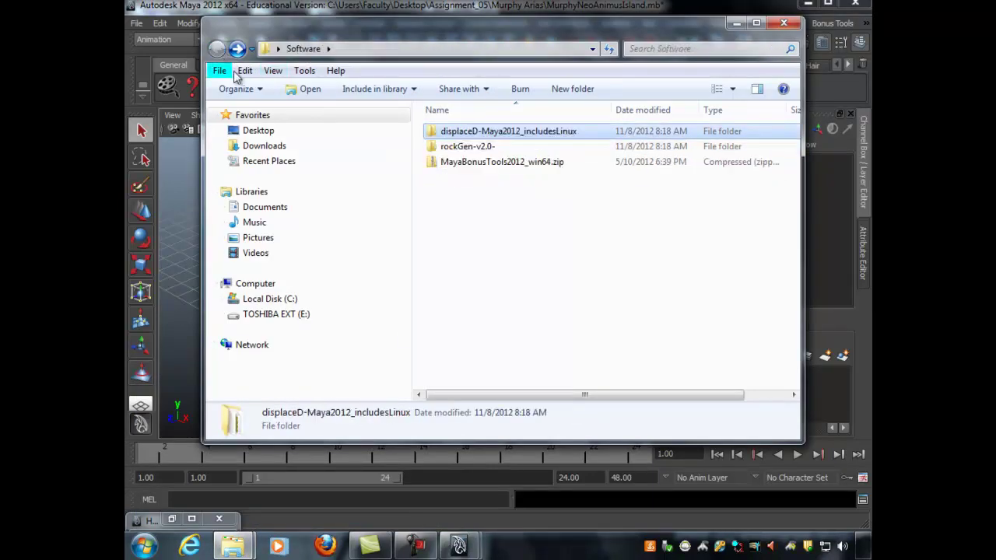
left_click(462, 150)
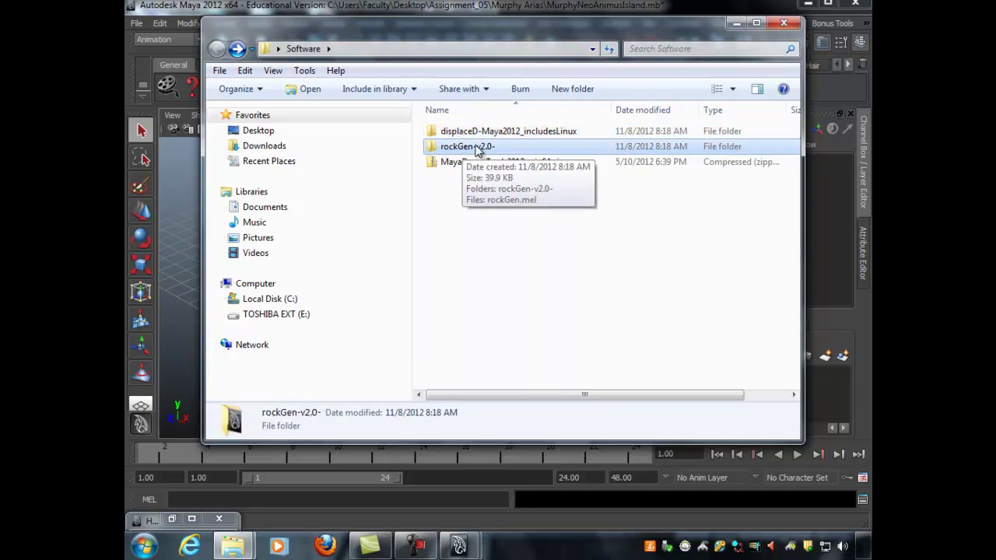
Open the rockGen-v2.0- folder and copy the rockGen.mel script file
double_click(474, 149)
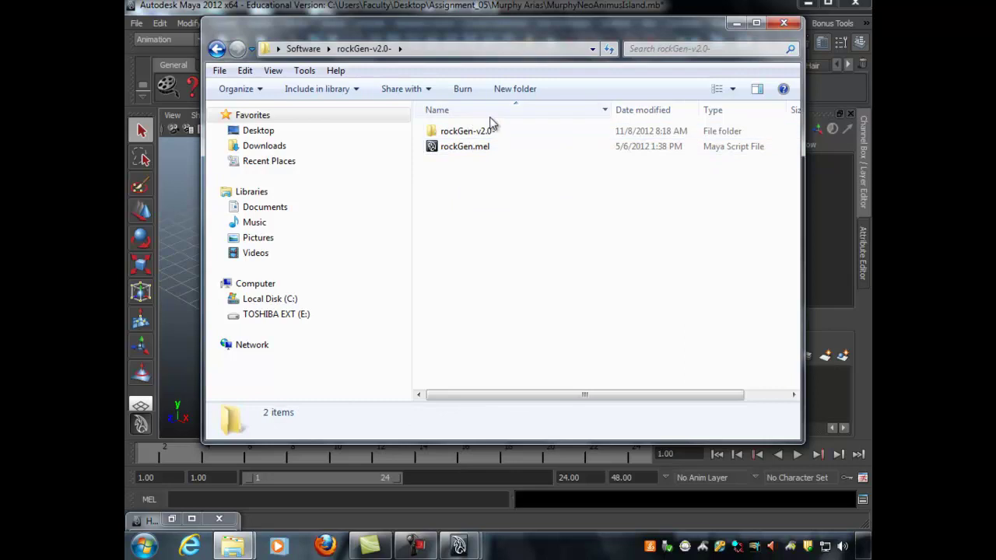
left_click(454, 151)
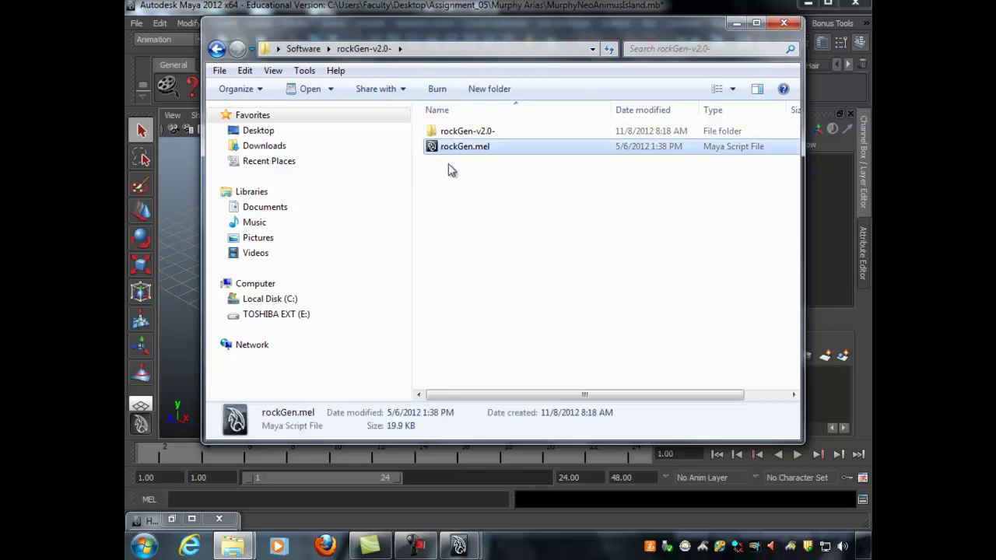
right_click(436, 152)
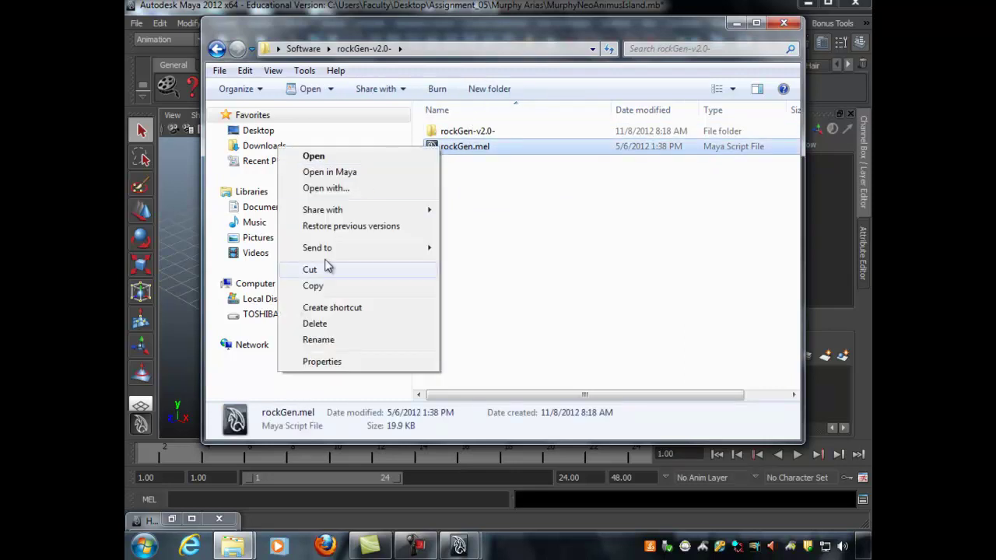
left_click(389, 284)
left_click_drag(473, 30, 492, 47)
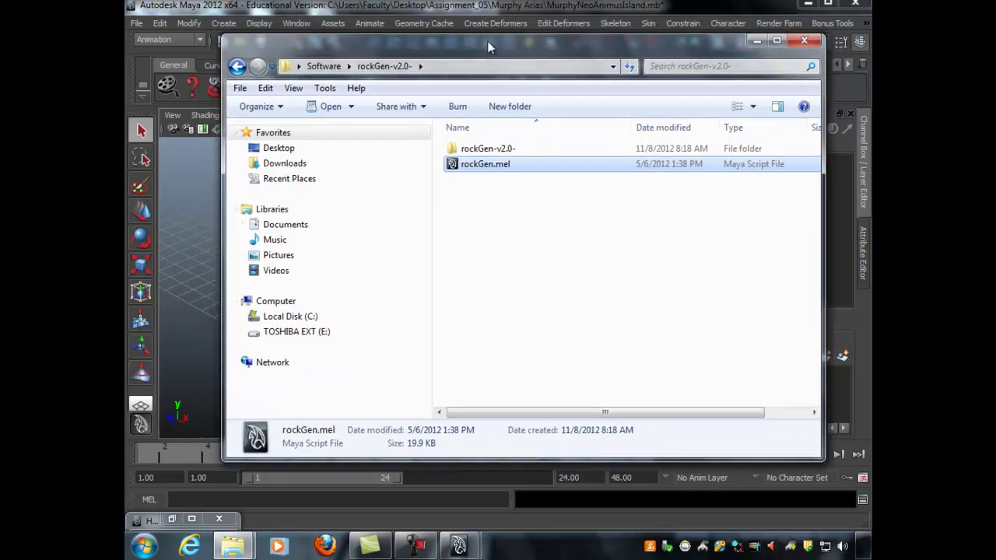
mouse_move(232, 544)
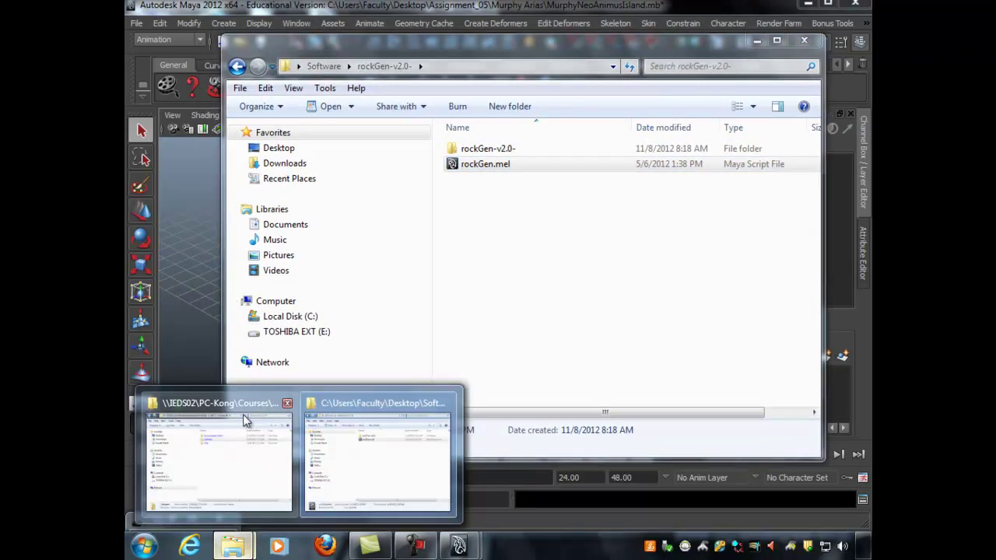
left_click(233, 402)
left_click(350, 54)
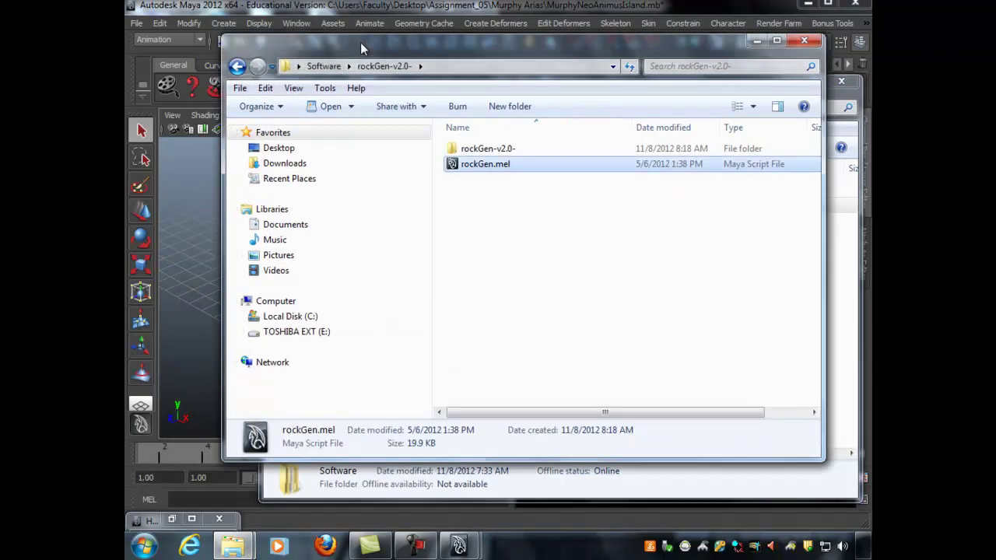
In the folder tree, browse from Local Disk (C:) through Users and Faculty to the My Documents folder
left_click(243, 318)
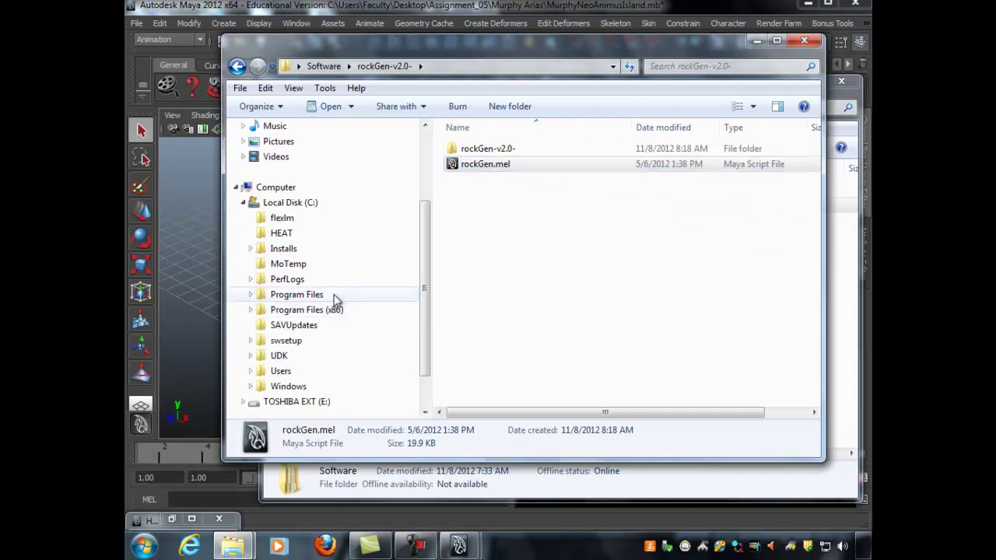
left_click_drag(428, 260, 429, 281)
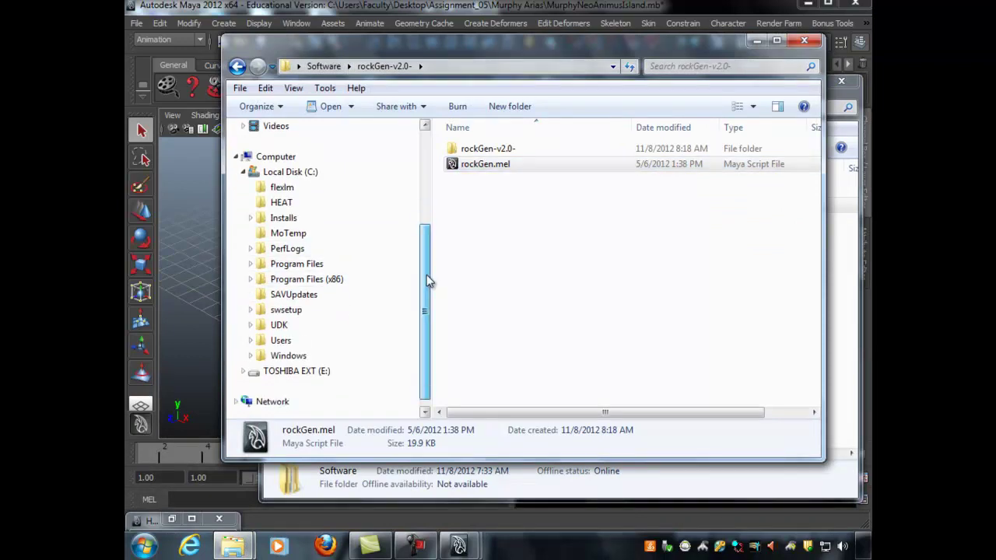
left_click(251, 340)
left_click(282, 325)
left_click(292, 278)
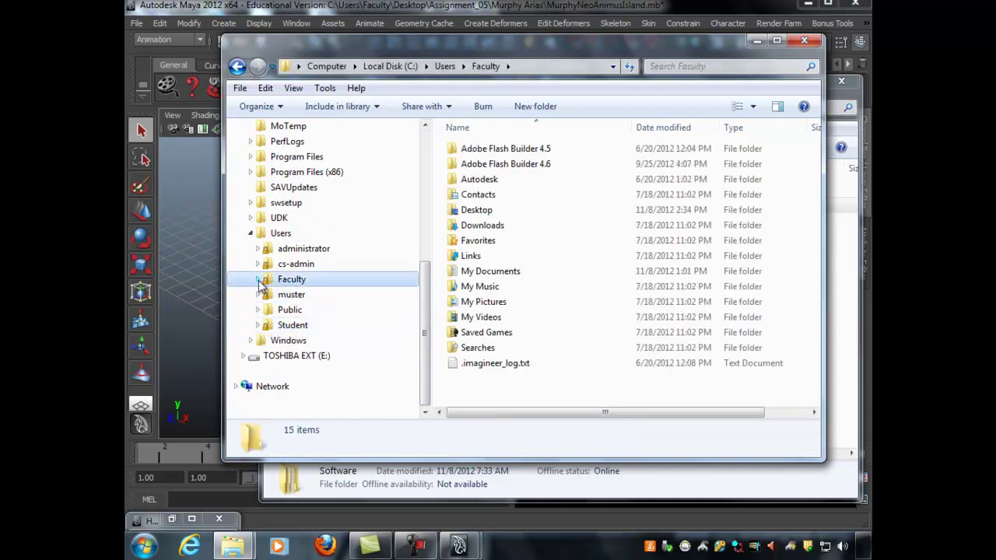
scroll(342, 304, "up", 2)
left_click_drag(424, 237, 428, 315)
left_click(311, 310)
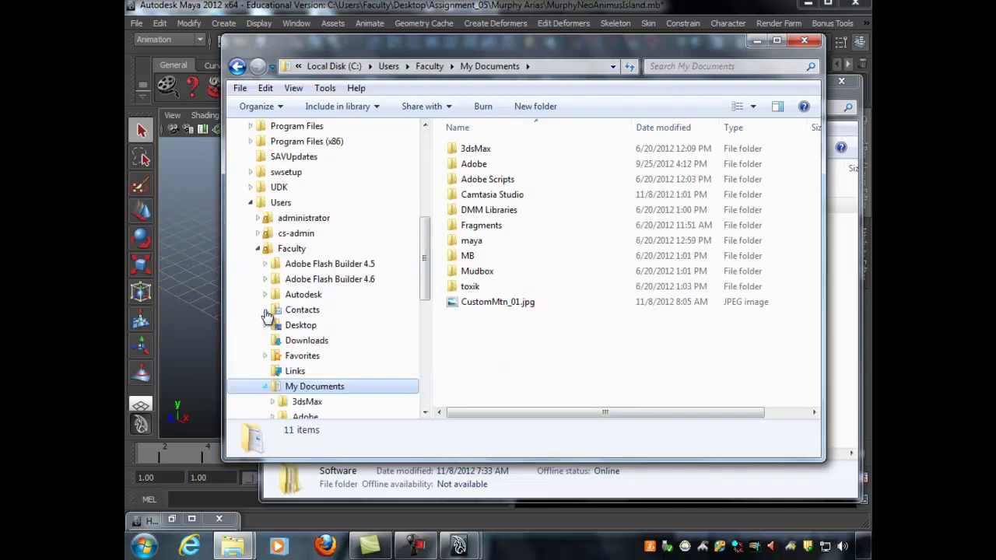
Go to the scripts folder inside maya > 2012-x64 and paste the copied rockGen.mel there
left_click_drag(423, 260, 428, 317)
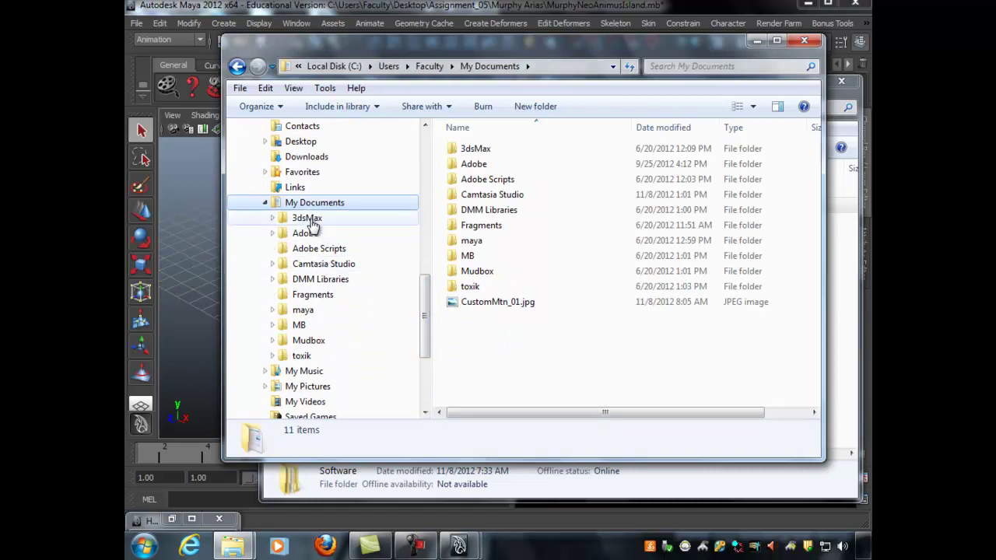
left_click(301, 310)
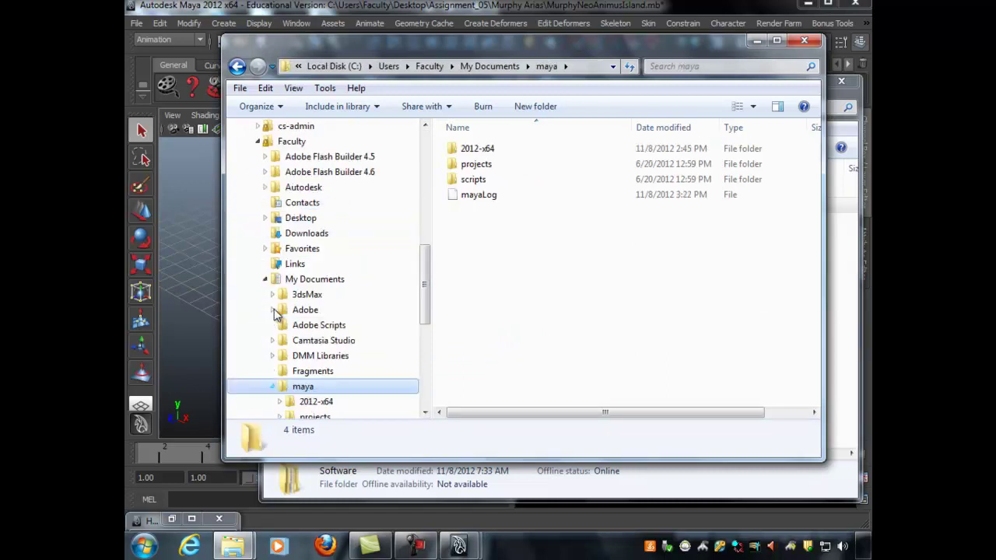
left_click_drag(422, 272, 425, 311)
left_click(284, 264)
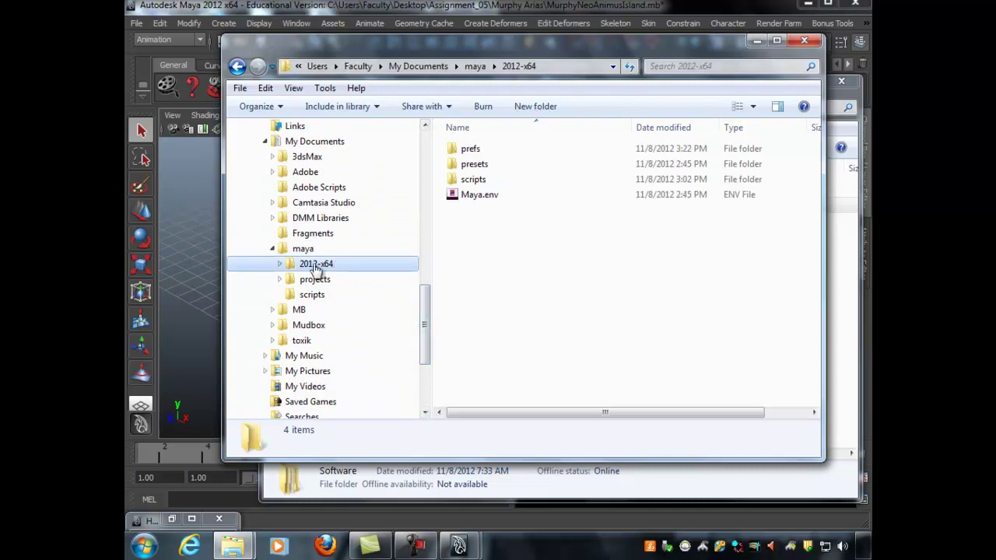
left_click(280, 267)
left_click_drag(425, 276, 425, 312)
left_click(333, 311)
right_click(549, 230)
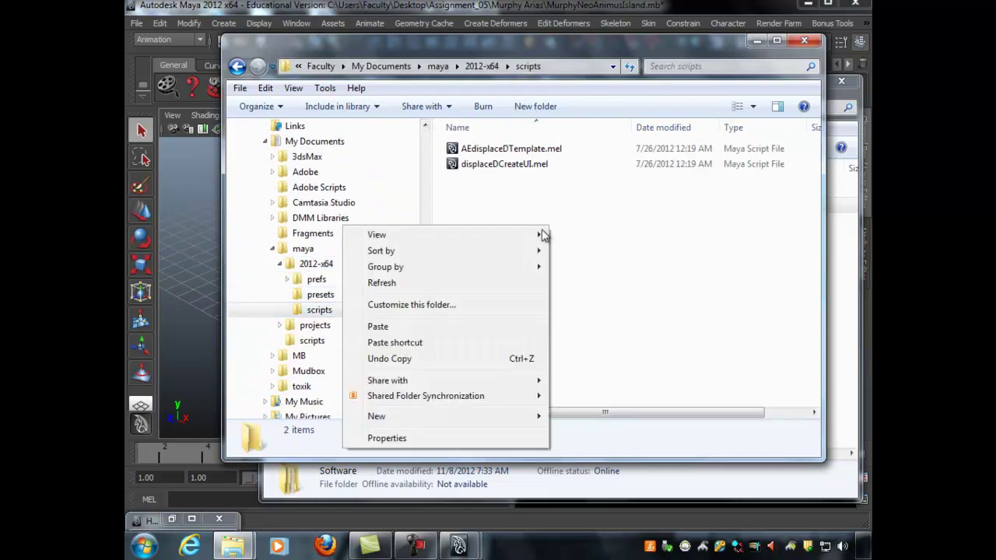
left_click(433, 327)
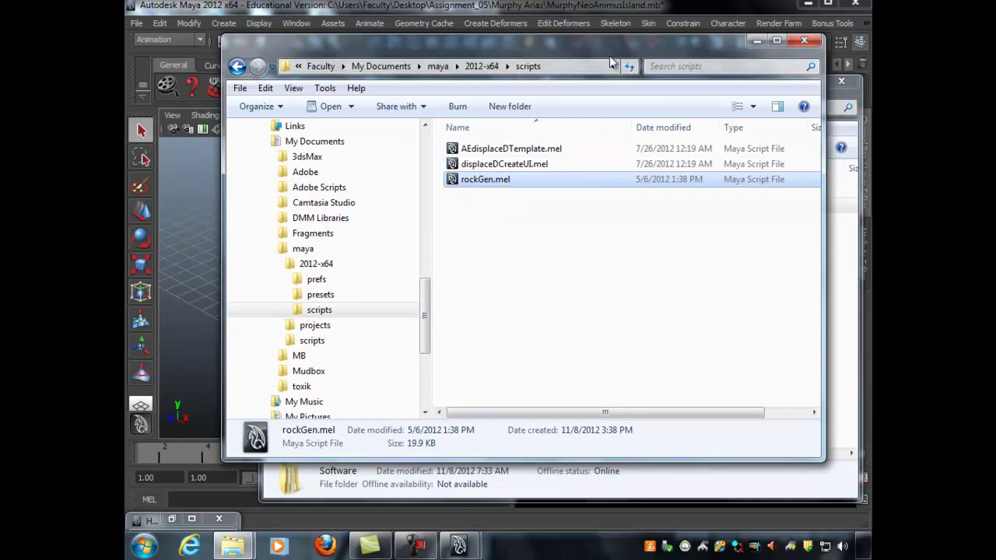
Switch to Maya and try to run rockGen from the MEL command line
left_click(700, 8)
left_click(209, 498)
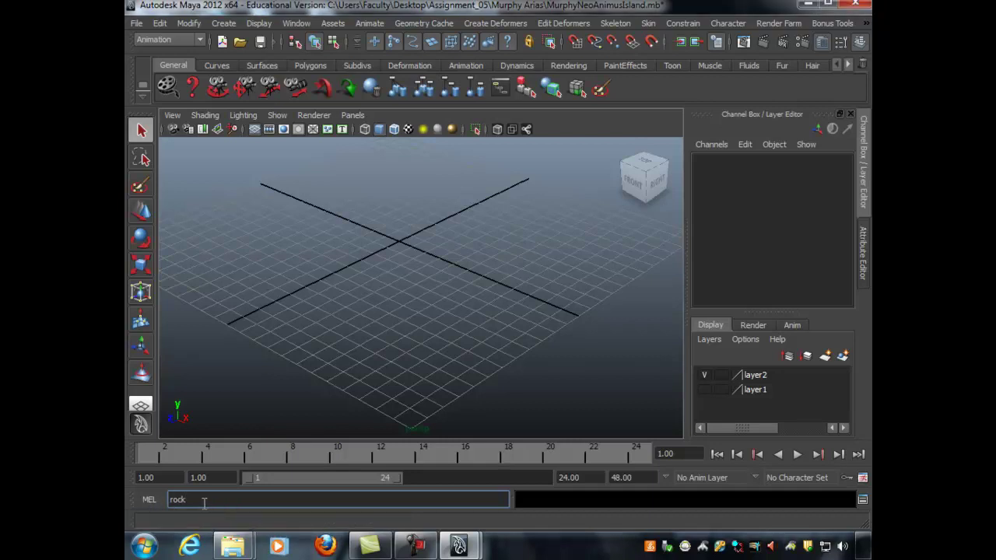
key("Return")
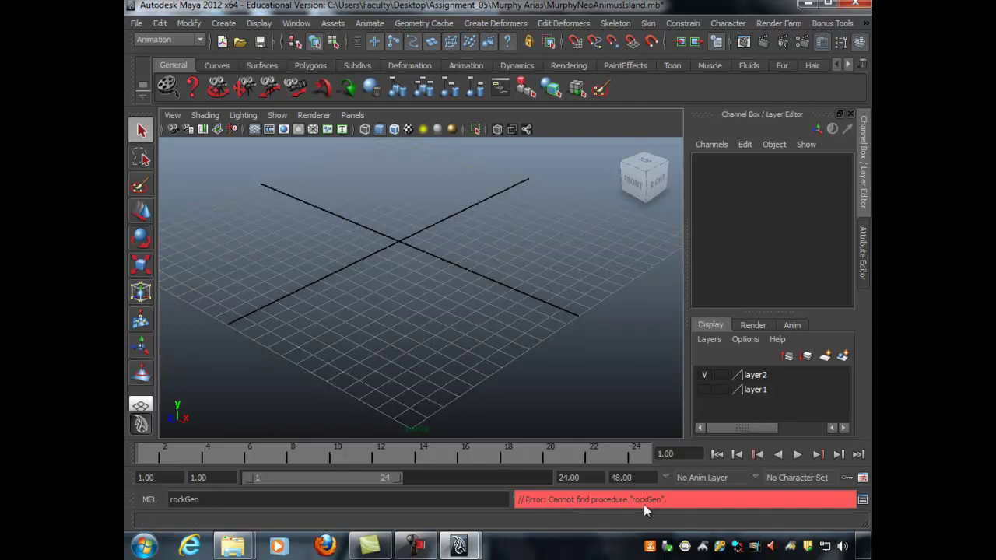
Open the Script Editor and enlarge its window over the perspective view
left_click(204, 499)
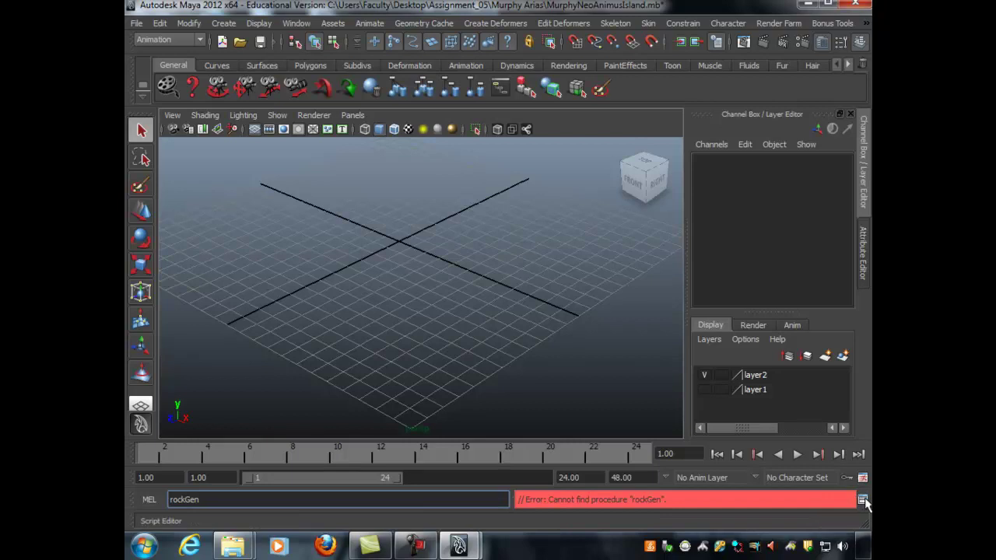
left_click(864, 499)
left_click_drag(420, 123, 332, 78)
left_click_drag(522, 330, 598, 422)
Source rockGen.mel from the Maya 2012-x64 scripts folder and close the Script Editor
left_click(186, 96)
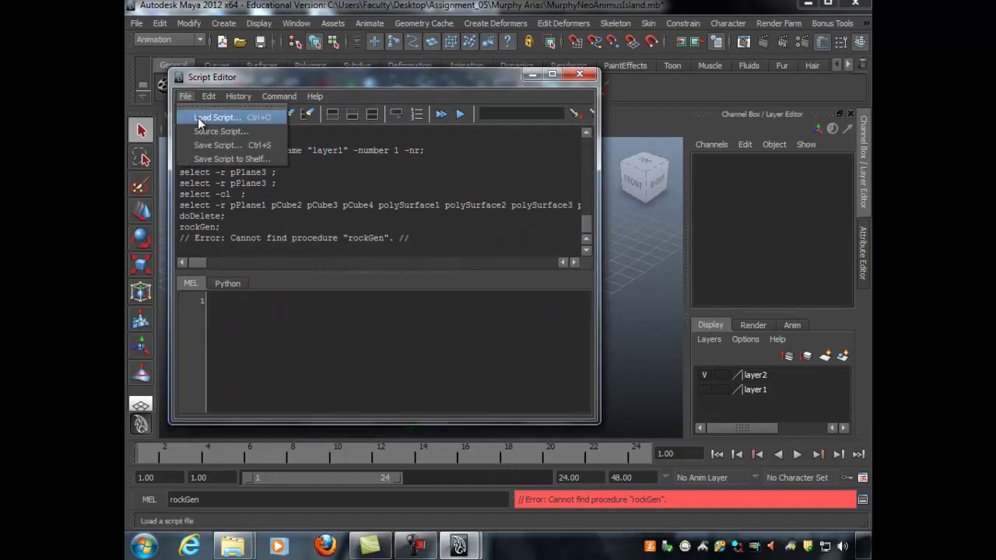
left_click(212, 118)
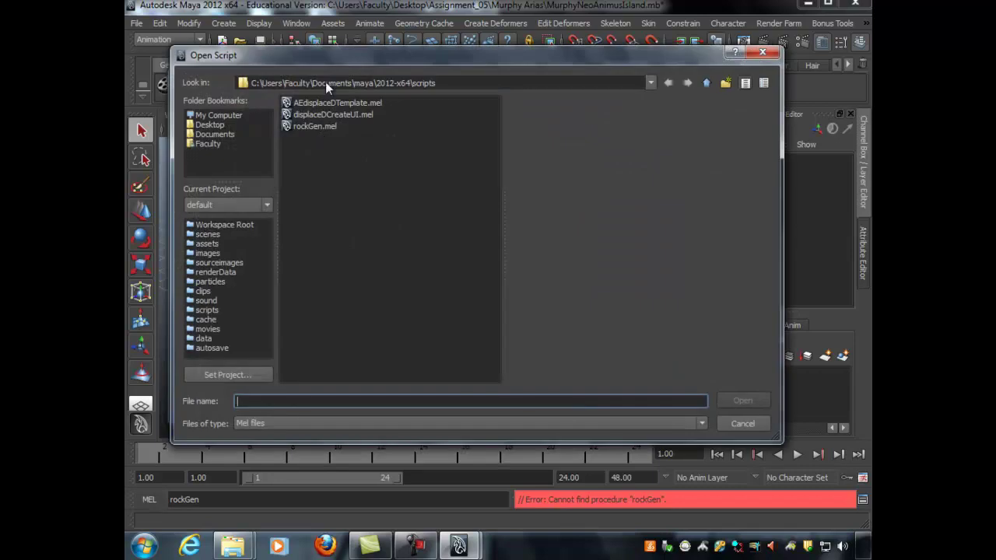
left_click_drag(330, 50, 347, 52)
left_click(350, 124)
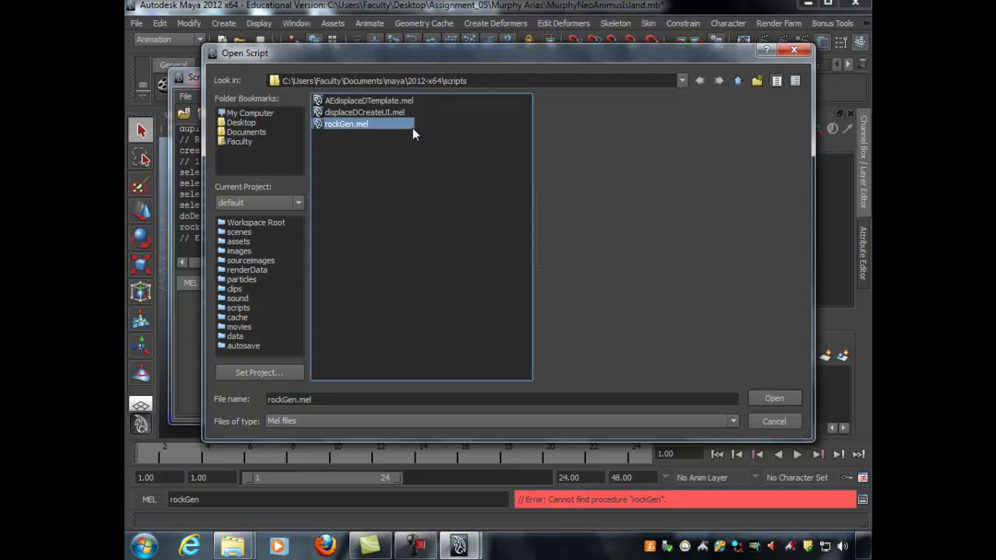
double_click(339, 124)
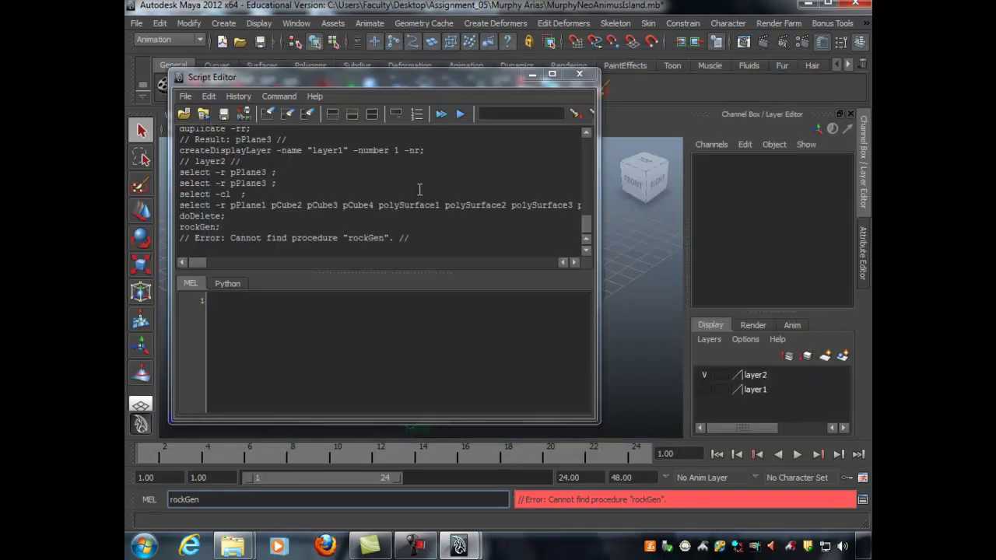
left_click(579, 74)
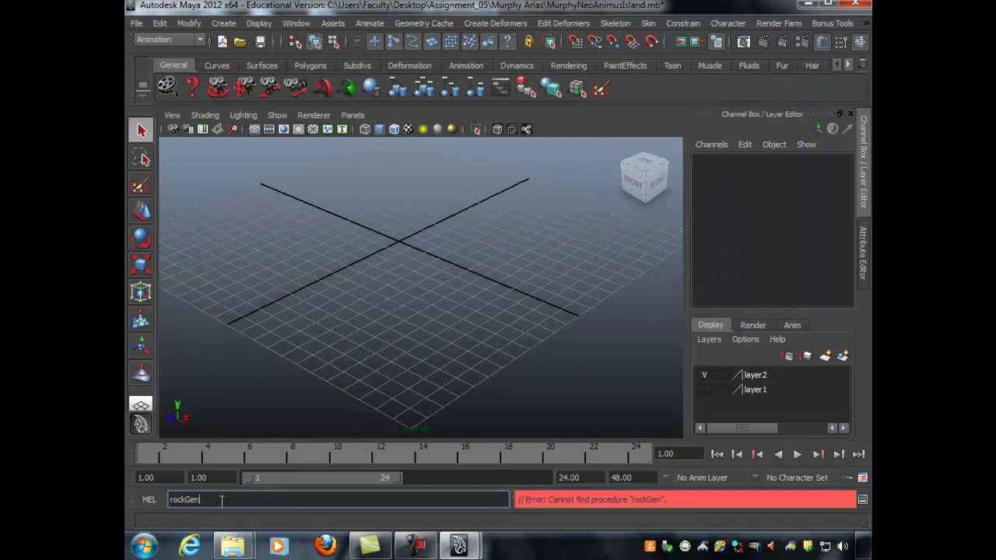
Run rockGen from the MEL command line and move the Rock Generator window over the grid
key("Return")
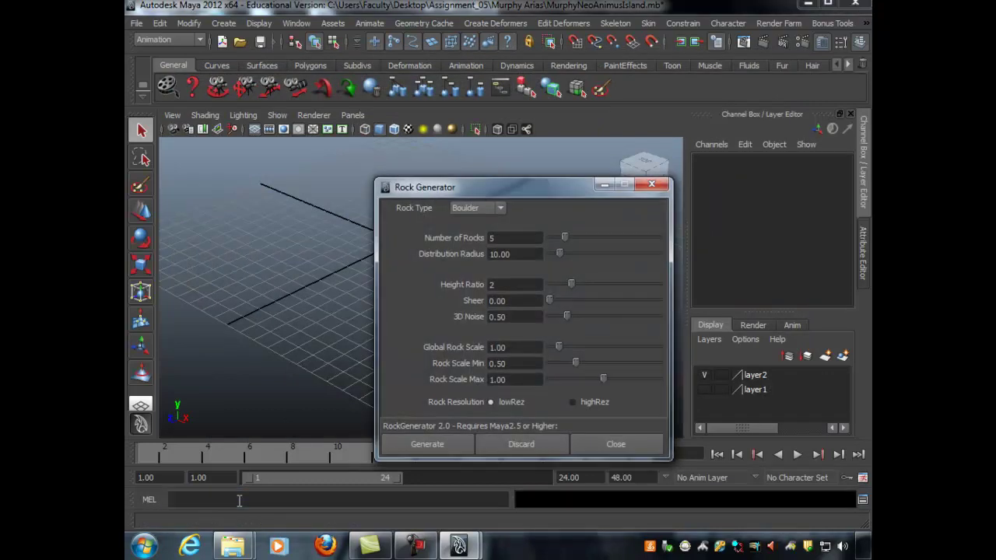
left_click_drag(535, 190, 477, 150)
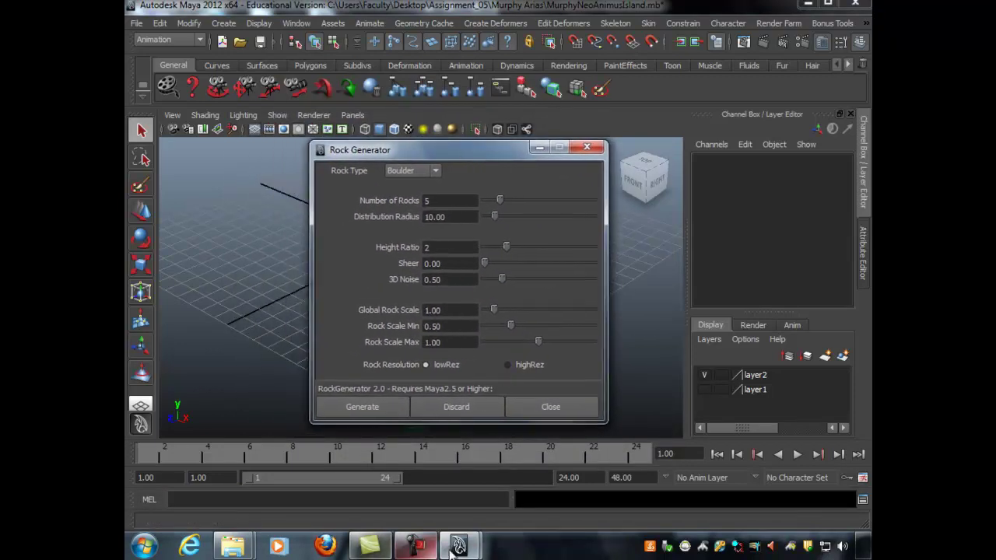
left_click(415, 546)
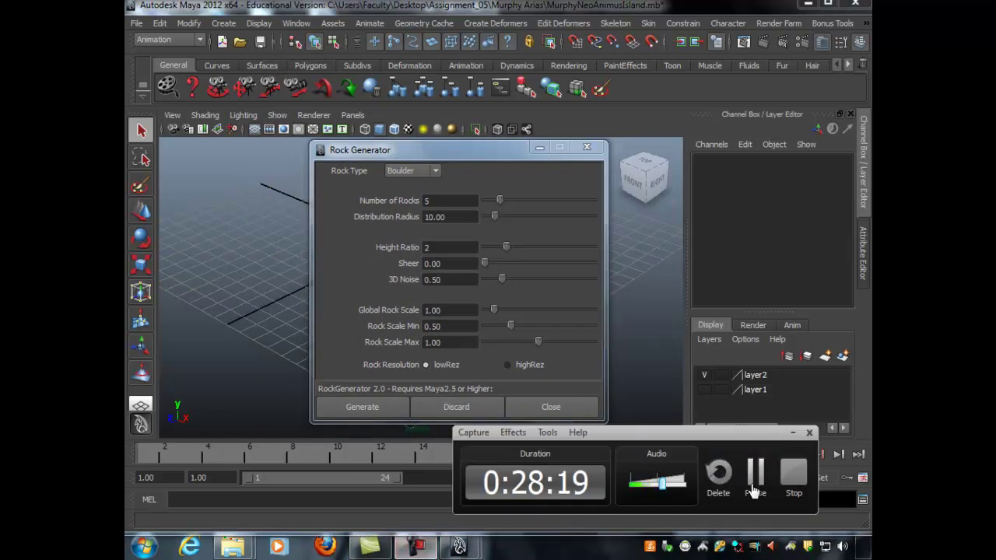
left_click(757, 479)
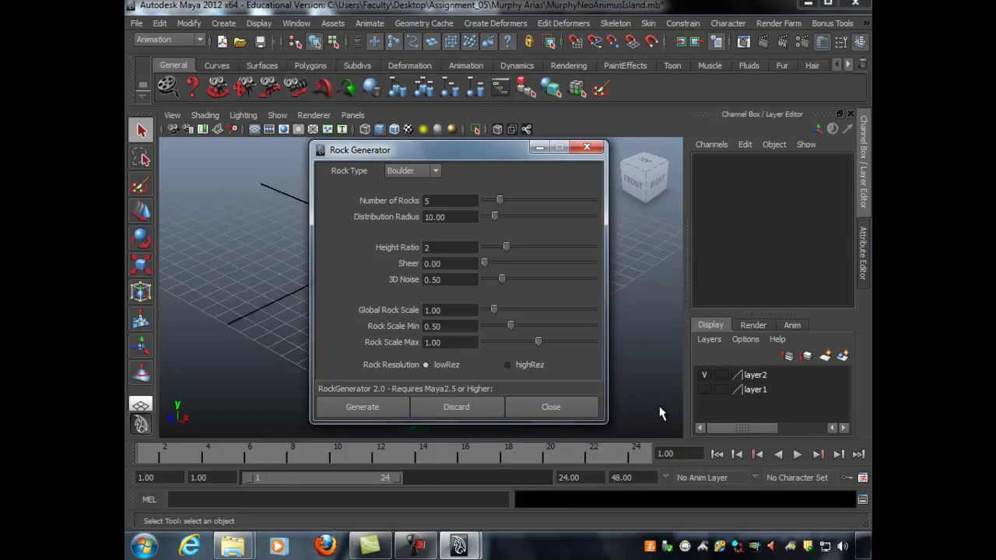
left_click_drag(512, 150, 566, 151)
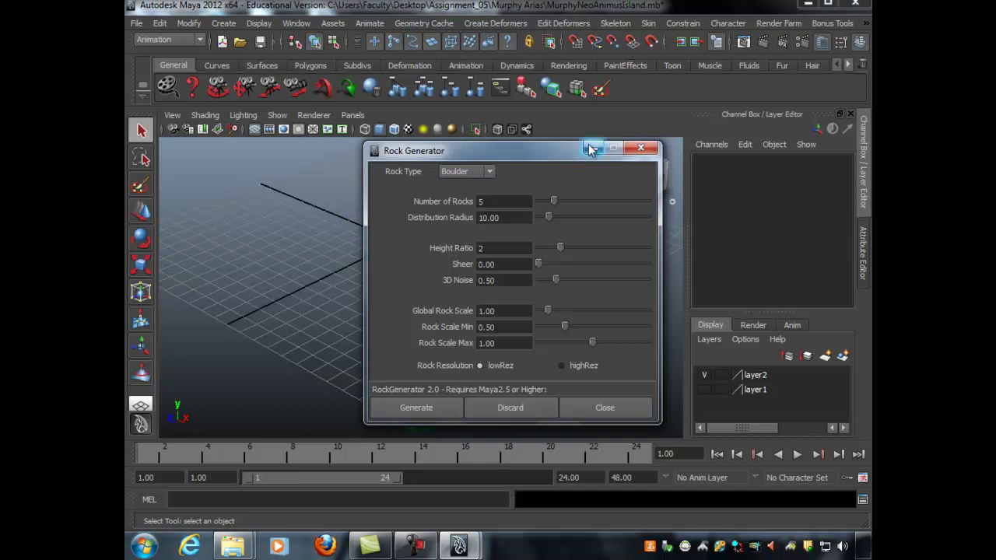
left_click_drag(568, 150, 532, 150)
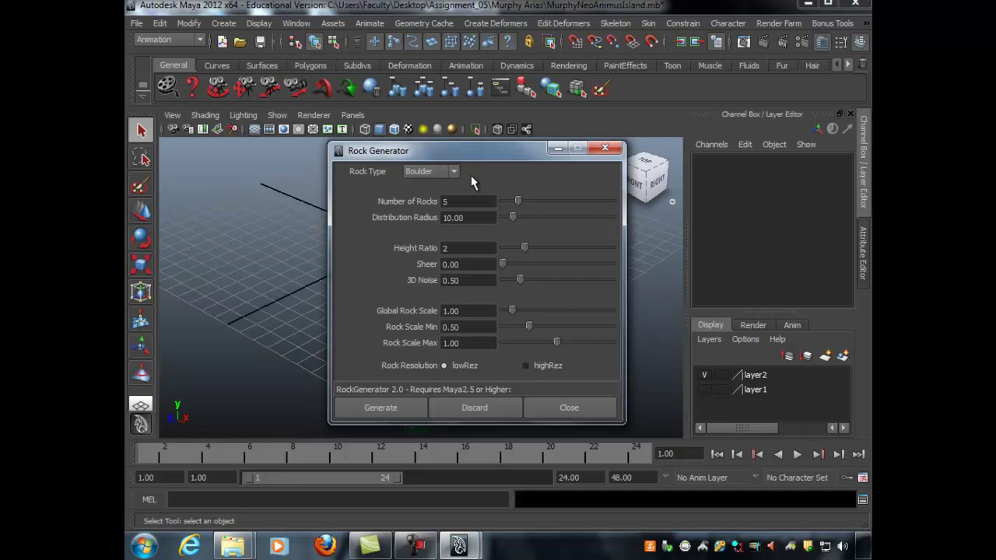
mouse_move(433, 155)
left_mouse_down()
mouse_move(542, 131)
mouse_move(444, 145)
left_mouse_up()
Close the Rock Generator, reopen it with the rockGen command and move its window clear of the grid
left_click(606, 153)
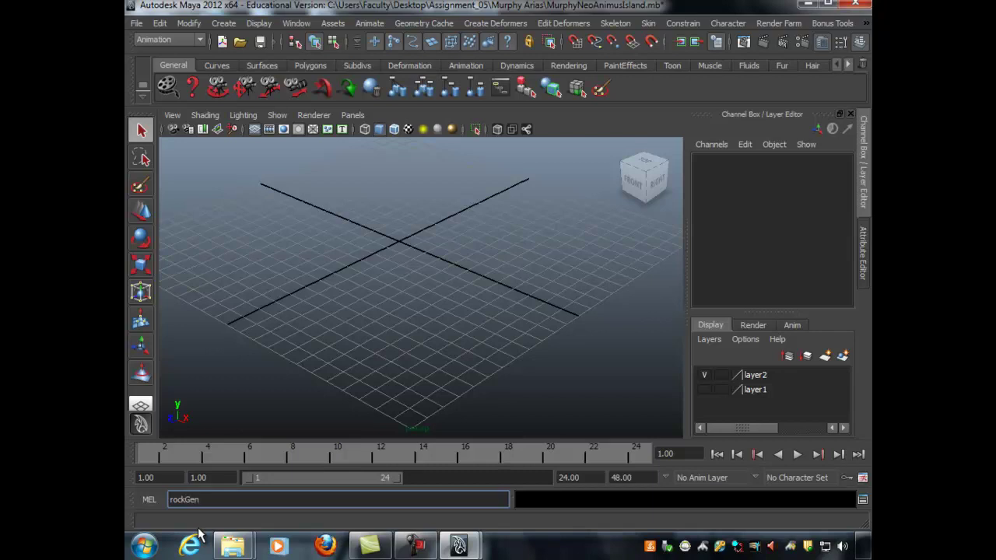
key("Return")
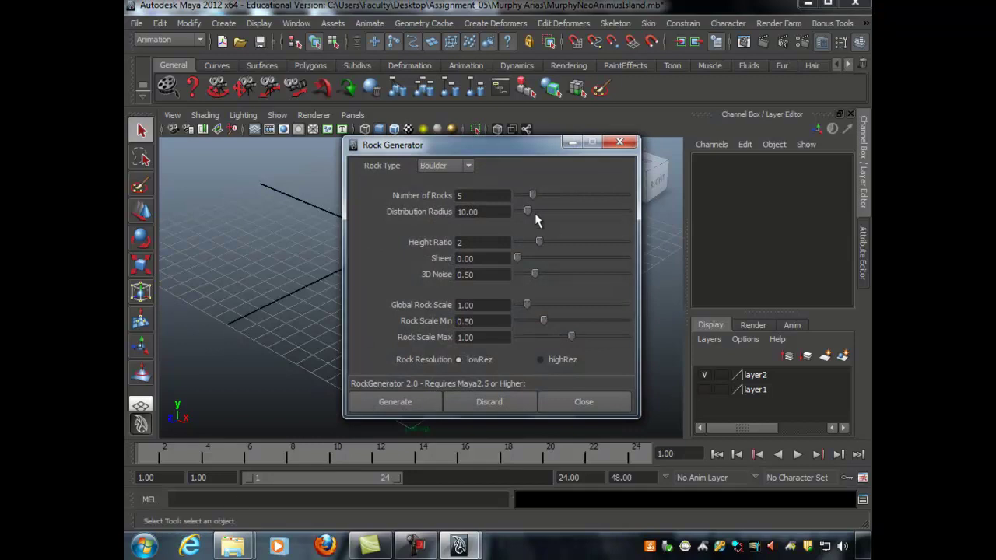
left_click_drag(458, 145, 648, 108)
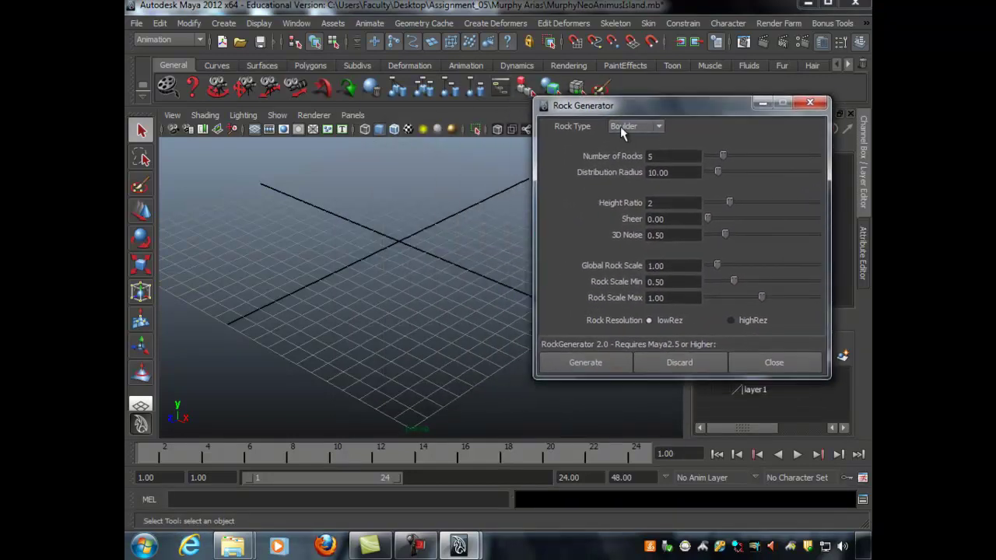
Generate five lowRez rocks of type Boulder with the Rock Generator's default settings
left_click(642, 128)
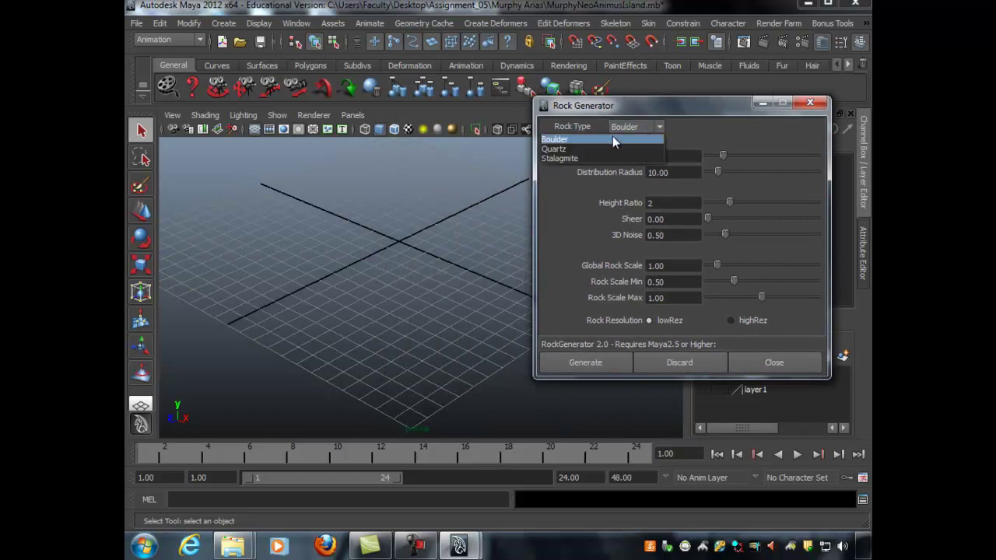
left_click(612, 139)
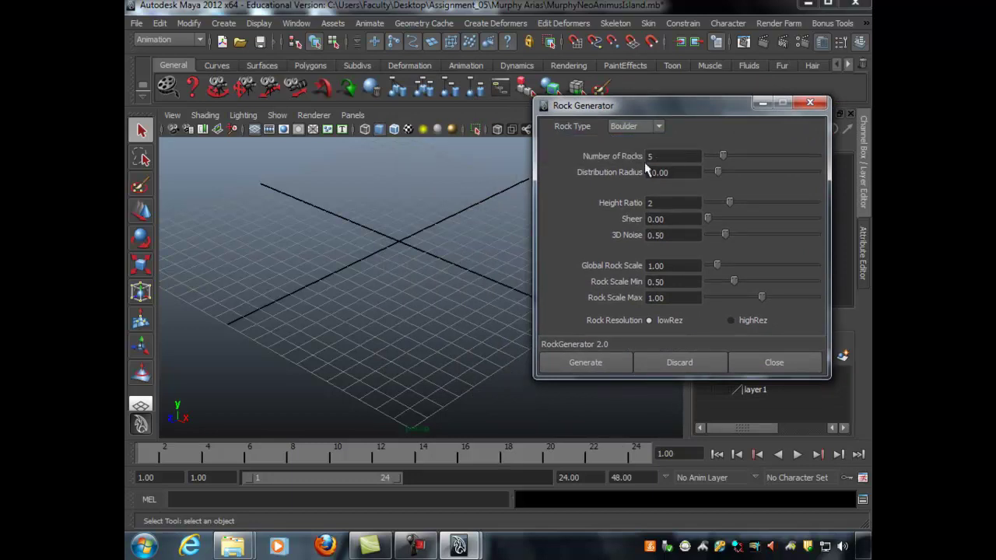
left_click(595, 361)
Display the generated boulders shaded in the perspective view and select all of them
left_click_drag(464, 315, 409, 267, "alt")
middle_click_drag(409, 267, 380, 278, "alt")
mouse_move(381, 278)
left_mouse_down("alt")
mouse_move(441, 280)
mouse_move(361, 274)
left_mouse_up("alt")
middle_click_drag(361, 274, 401, 277, "alt")
key("5")
mouse_move(402, 276)
left_mouse_down("alt")
mouse_move(433, 278)
mouse_move(337, 277)
mouse_move(387, 256)
mouse_move(521, 281)
mouse_move(587, 272)
mouse_move(395, 278)
mouse_move(467, 280)
left_mouse_up("alt")
left_click_drag(222, 181, 511, 389)
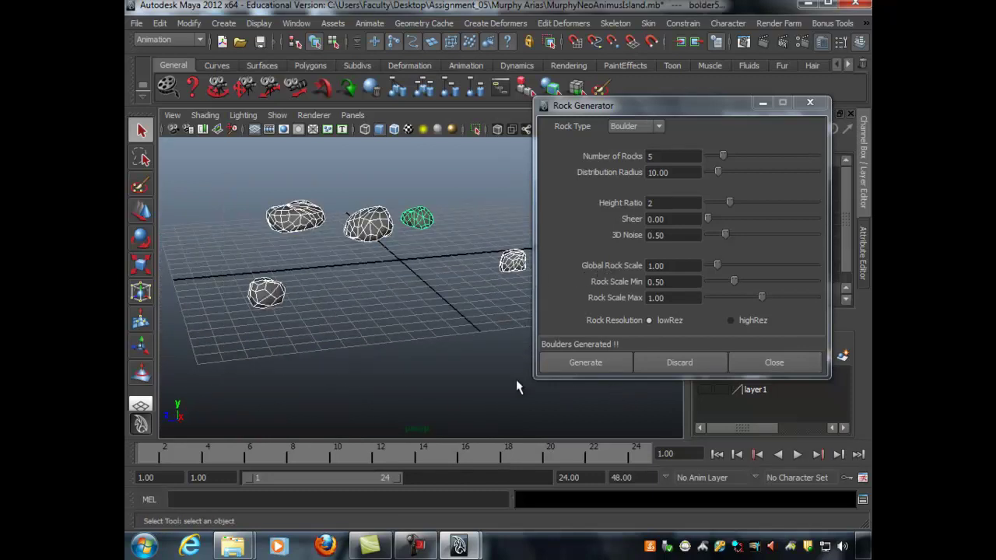
Delete the selected boulders and move the Rock Generator window slightly lower
key("Delete")
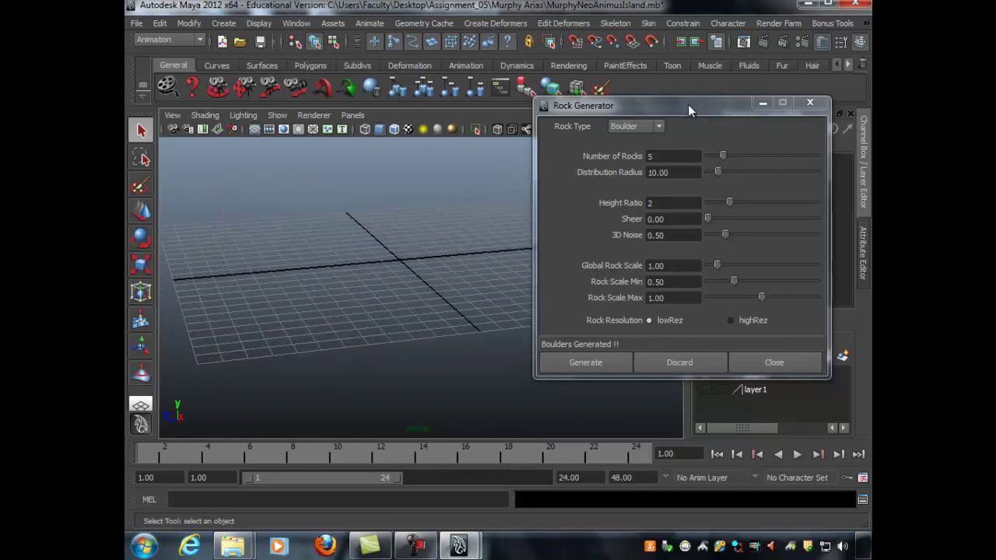
left_click_drag(692, 105, 700, 120)
Generate ten boulders within a Distribution Radius of 5, inspect them and undo the generation
left_click_drag(726, 172, 748, 170)
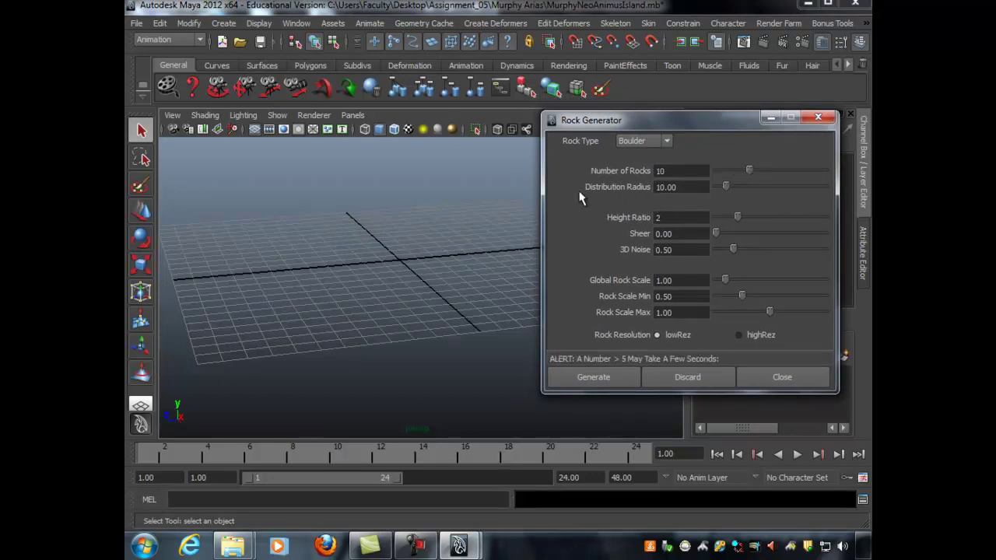
left_click_drag(725, 187, 721, 187)
double_click(690, 187)
type("5")
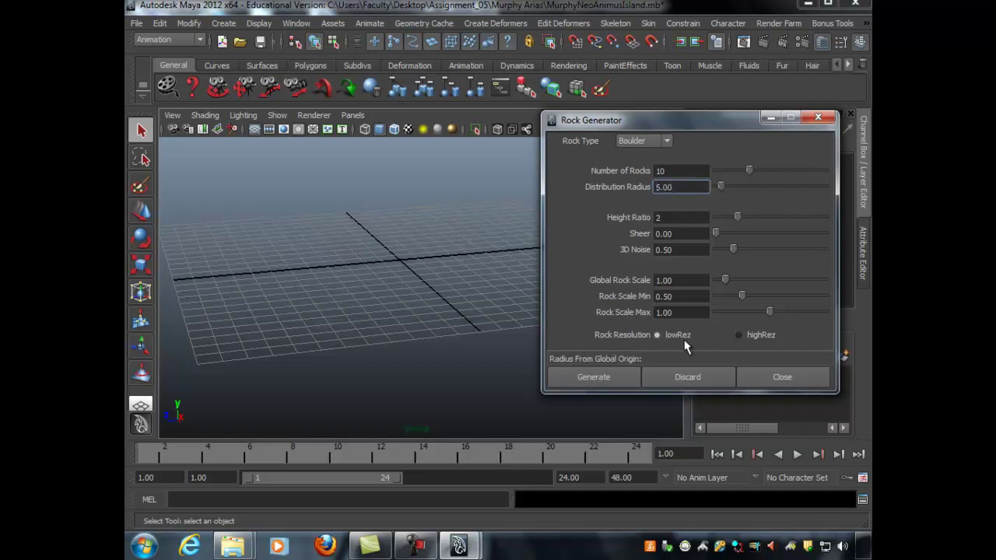
left_click(615, 377)
left_click_drag(485, 305, 417, 303, "alt")
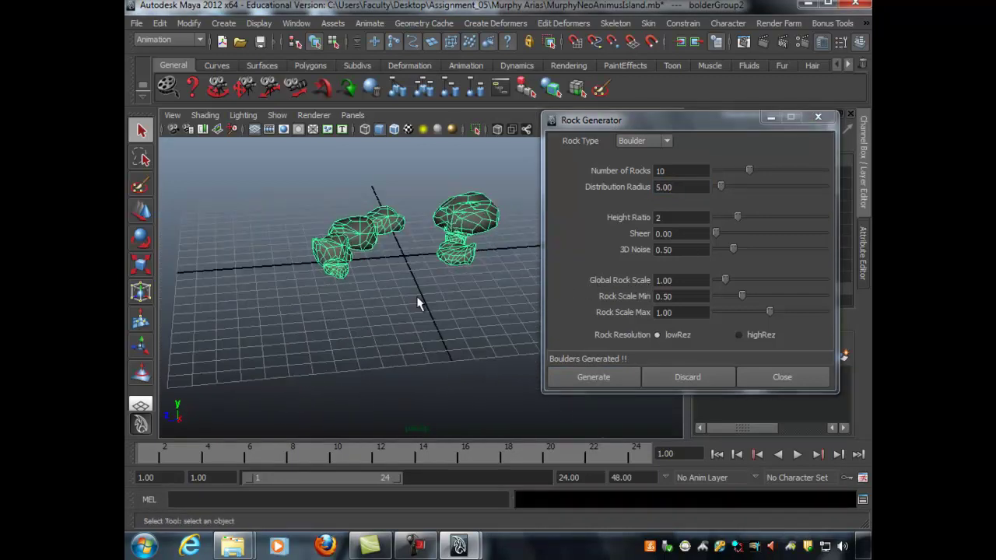
key("ctrl+z")
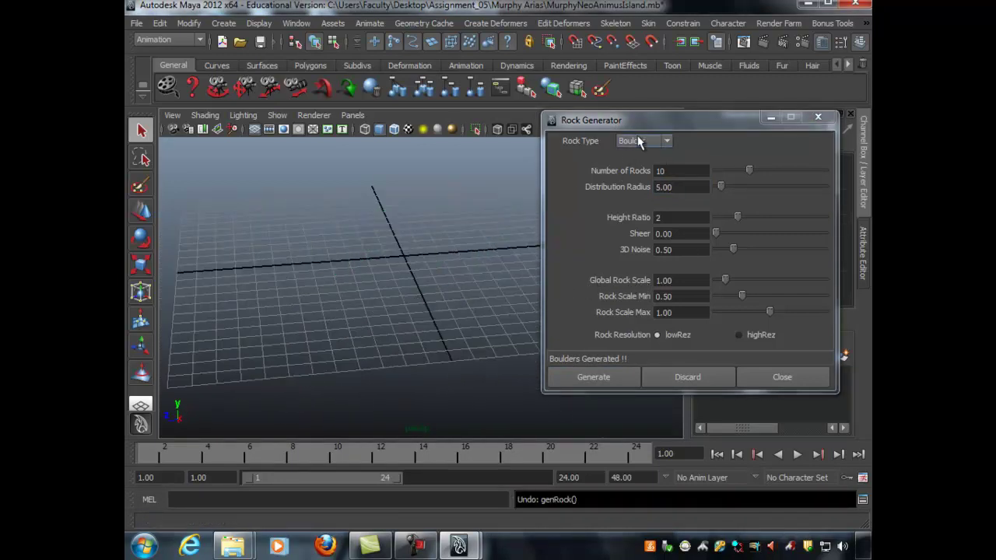
Reset the rock settings to their defaults by switching the Rock Type to Quartz and back to Boulder
left_click(642, 140)
left_click(642, 149)
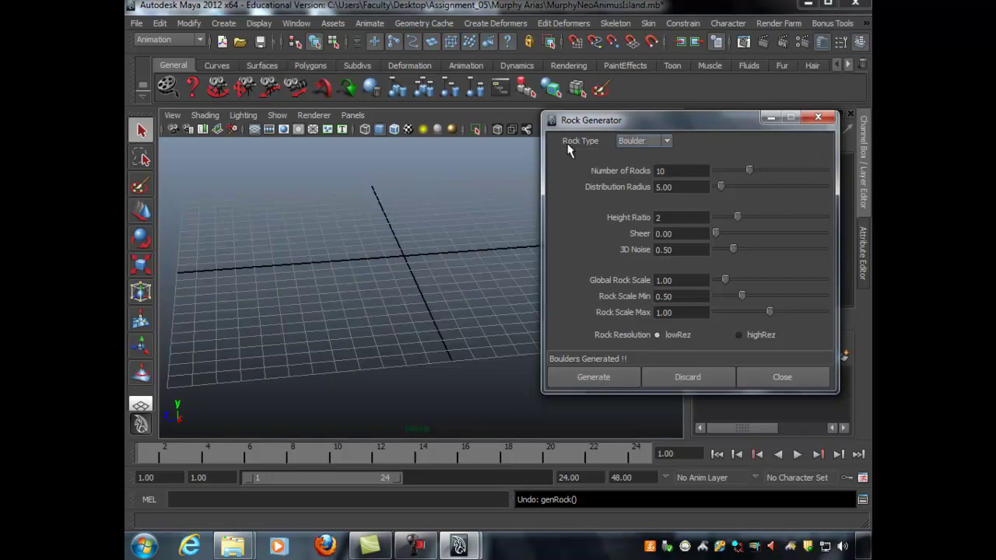
left_click(637, 141)
left_click(622, 162)
left_click(636, 141)
left_click(634, 154)
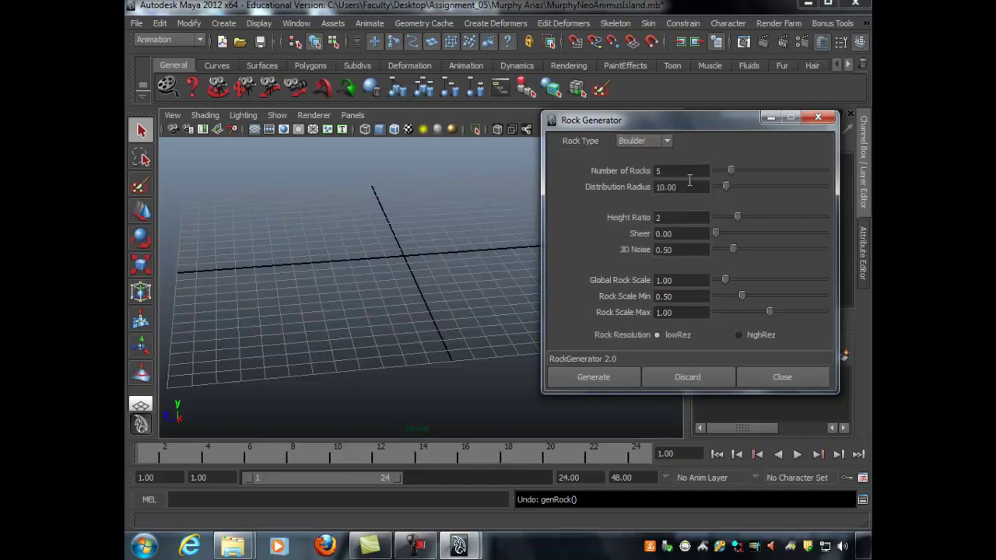
left_click(631, 142)
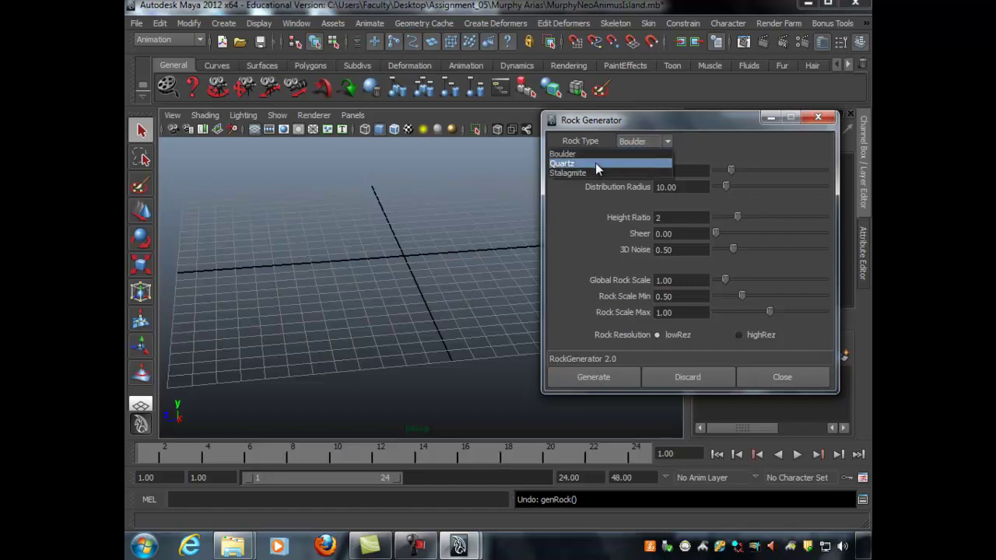
left_click(595, 163)
left_click(632, 140)
left_click(633, 153)
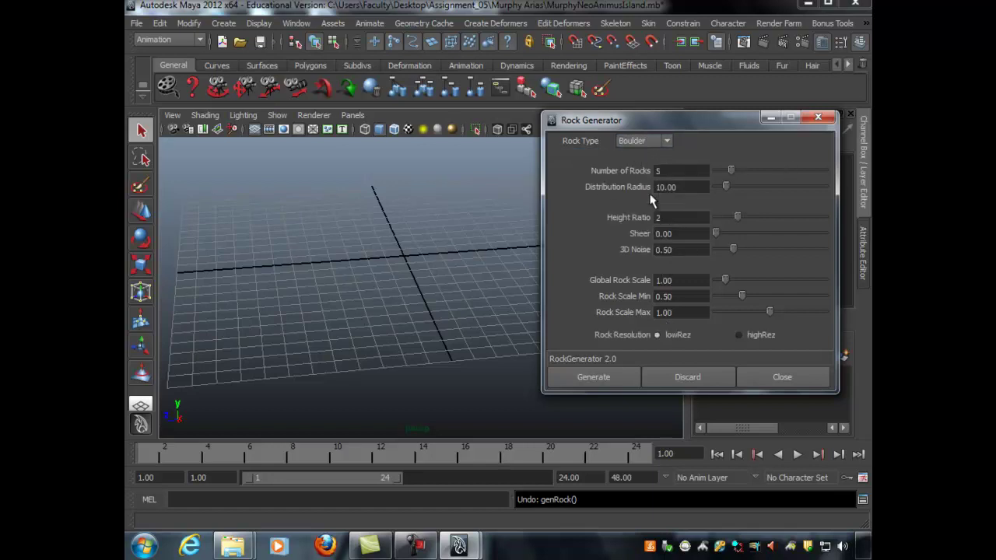
Generate boulders with Number of Rocks set to 1 and Height Ratio set to 4, and inspect the result
double_click(662, 171)
type("11")
key("Tab")
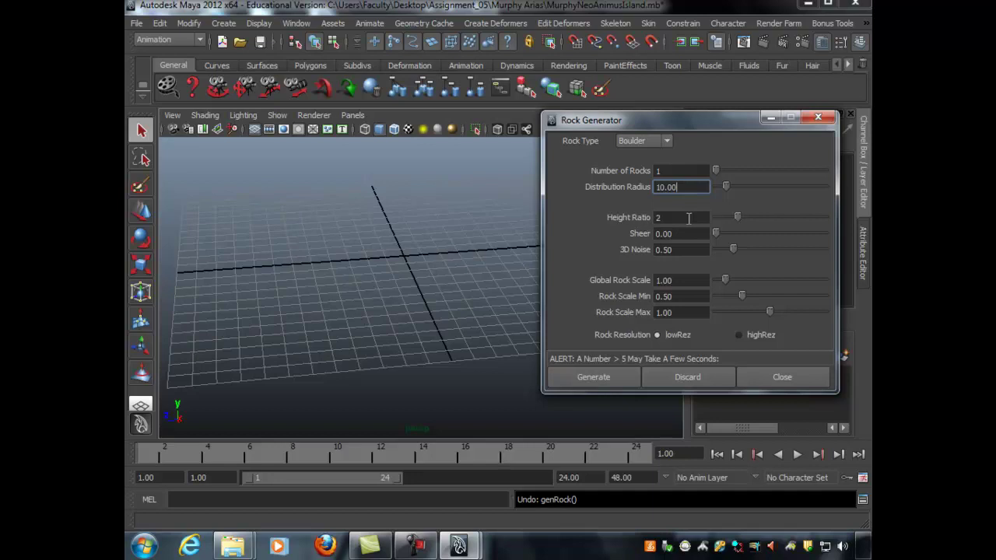
left_click_drag(738, 217, 759, 217)
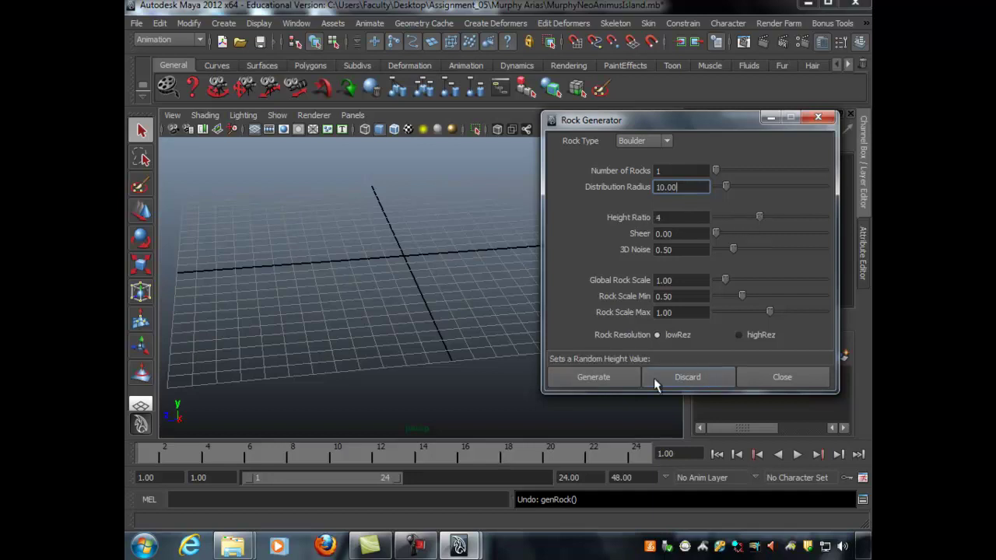
left_click(598, 377)
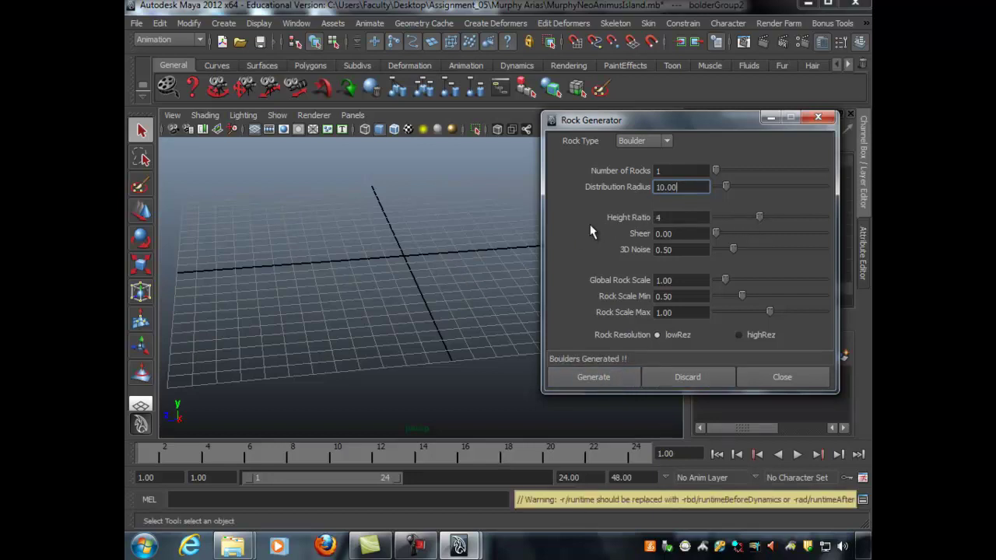
left_click(586, 370)
left_click_drag(453, 321, 385, 284, "alt")
scroll(466, 289, "up", 4)
middle_click_drag(386, 284, 409, 272, "alt")
Replace the boulder in view with a tall one generated at a Height Ratio of 10
left_click_drag(408, 272, 824, 217, "alt")
left_click(373, 238)
key("Delete")
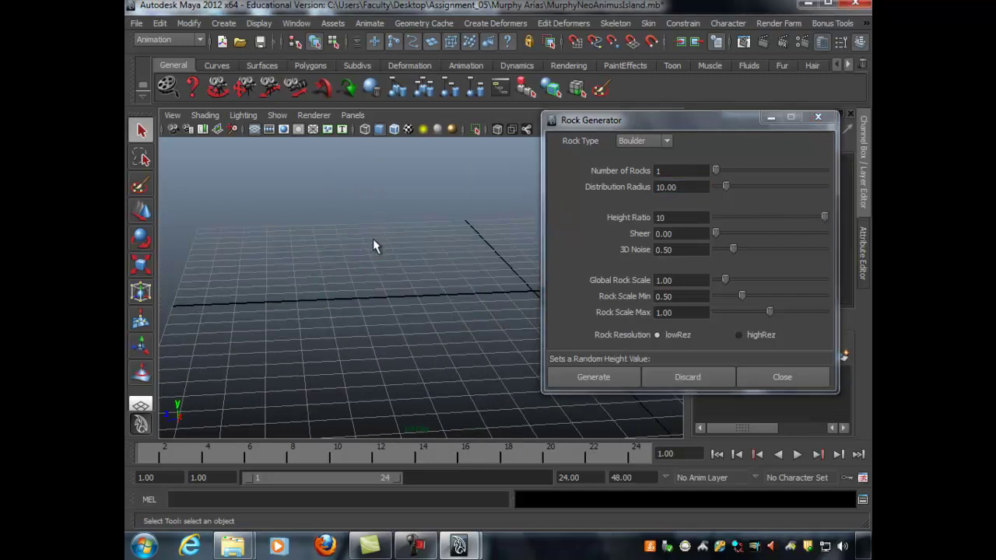
left_click(623, 375)
left_click_drag(539, 355, 413, 309, "alt")
scroll(425, 241, "down", 2)
scroll(350, 272, "down", 3)
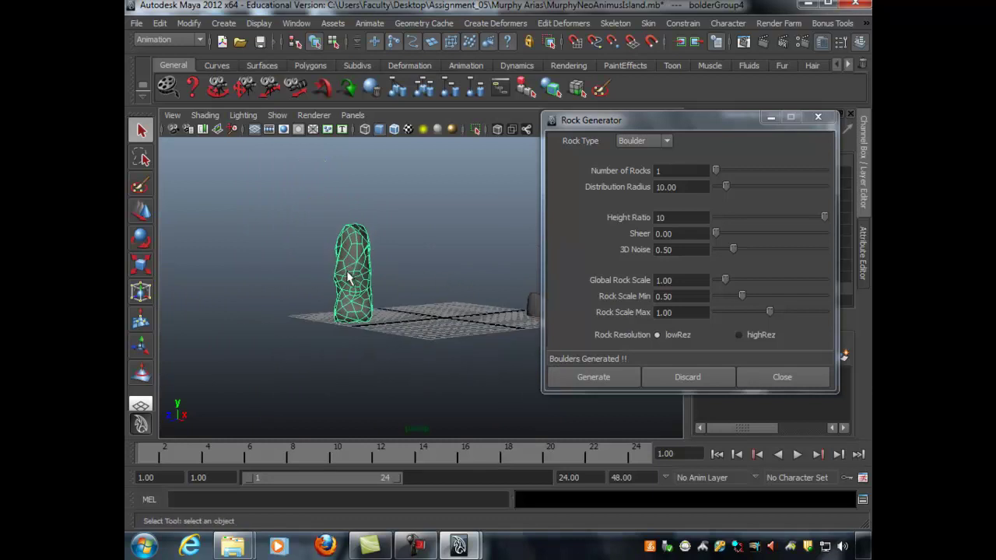
Clear the boulders from the scene, generate a flat one at a Height Ratio of 0 and inspect it
left_click(586, 381)
key("Delete")
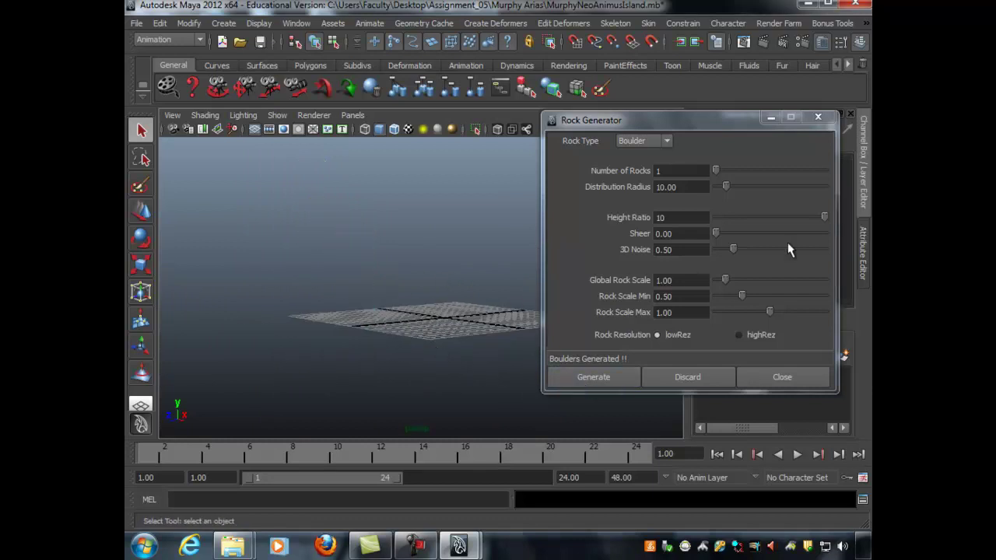
left_click_drag(769, 217, 715, 220)
left_click(600, 379)
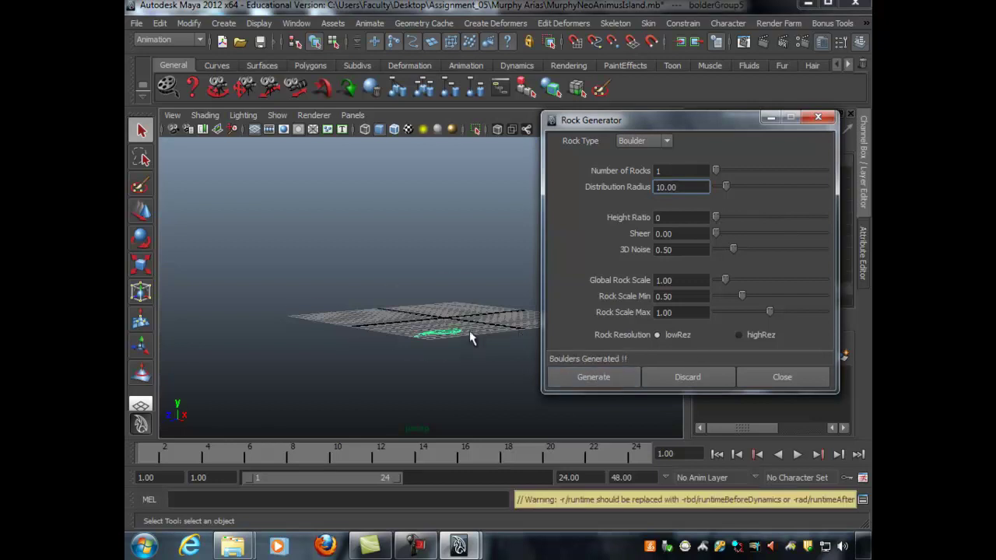
left_click_drag(437, 317, 434, 352, "alt")
middle_click_drag(433, 352, 420, 302, "alt")
right_click_drag(420, 302, 475, 356, "alt")
left_click_drag(477, 355, 368, 296, "alt")
Replace the flat boulder with one generated at Height Ratio 2 and Sheer 0.60, and frame it for inspection
key("Delete")
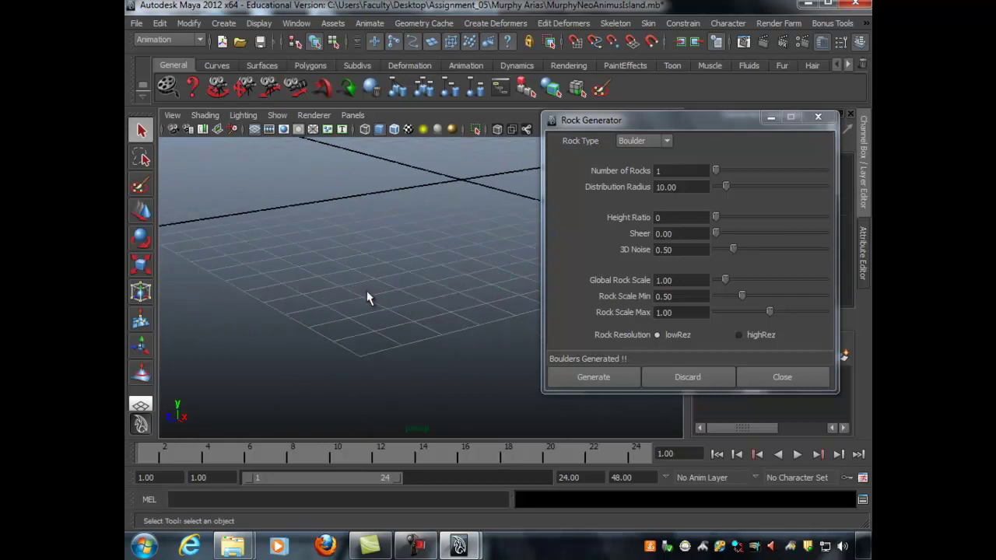
left_click(736, 219)
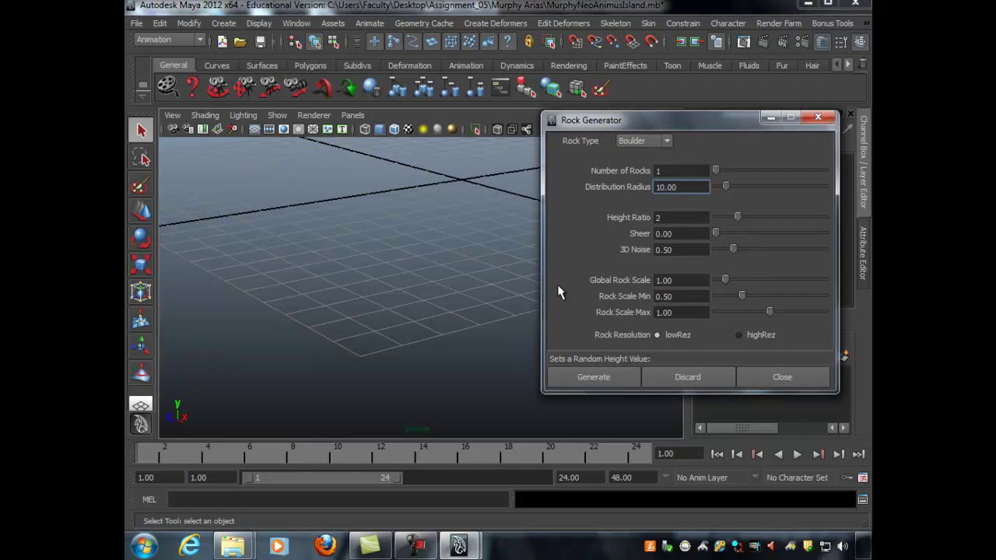
left_click_drag(473, 244, 449, 255, "alt")
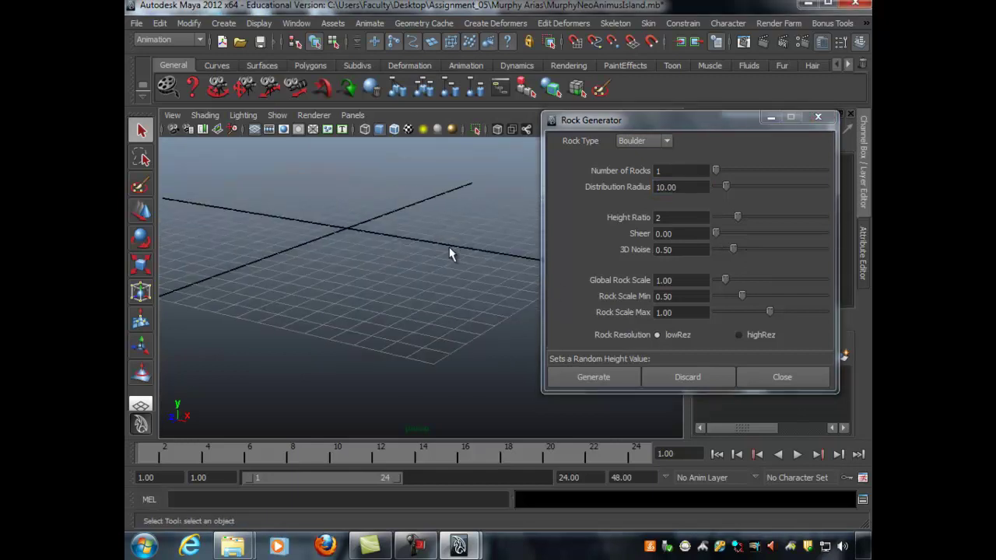
left_click(728, 232)
left_click(603, 383)
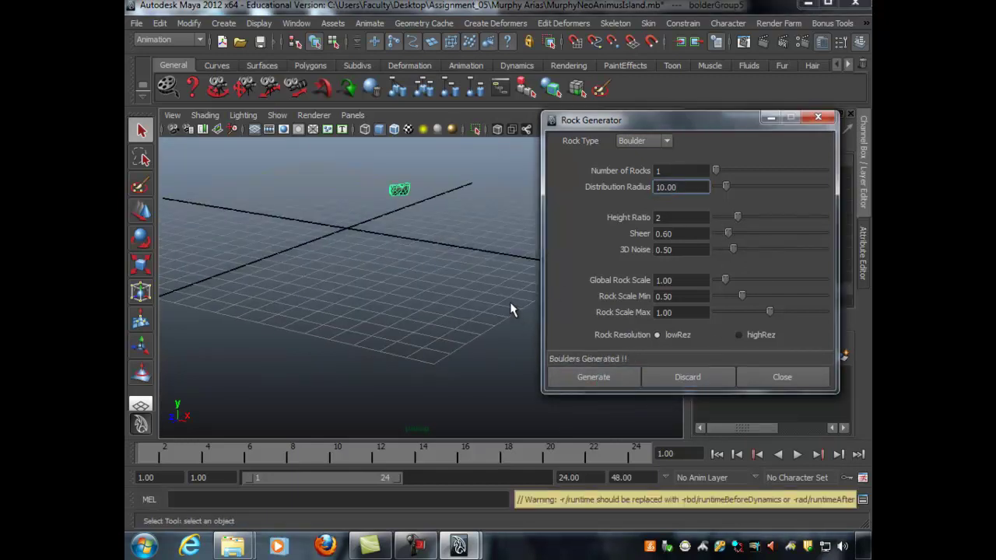
left_click_drag(473, 299, 496, 298, "alt")
key("f")
left_click_drag(401, 304, 494, 281, "alt")
scroll(397, 287, "down", 4)
left_click_drag(397, 287, 535, 306, "alt")
scroll(445, 294, "down", 3)
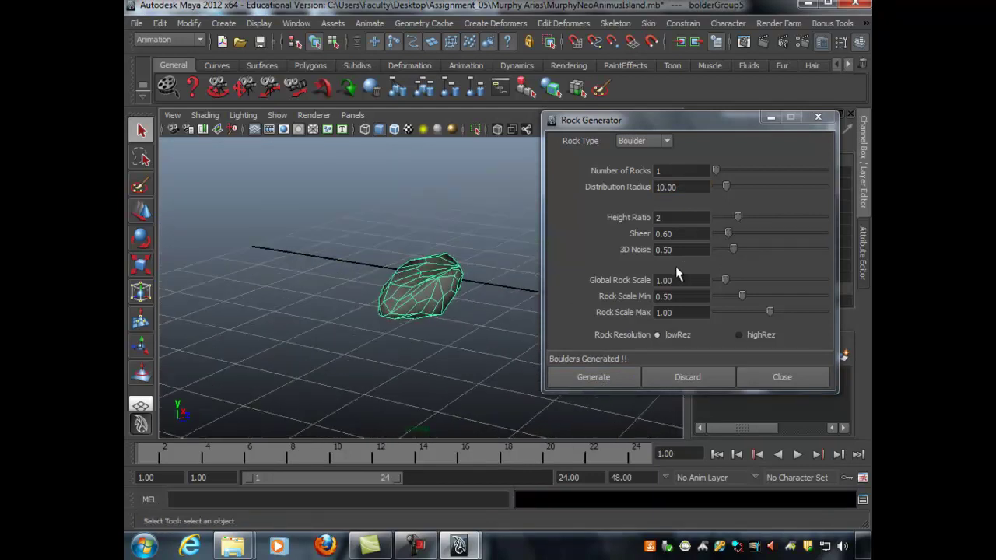
Replace the sheared boulder with one generated at a 3D Noise of 1.45
left_click_drag(733, 248, 768, 249)
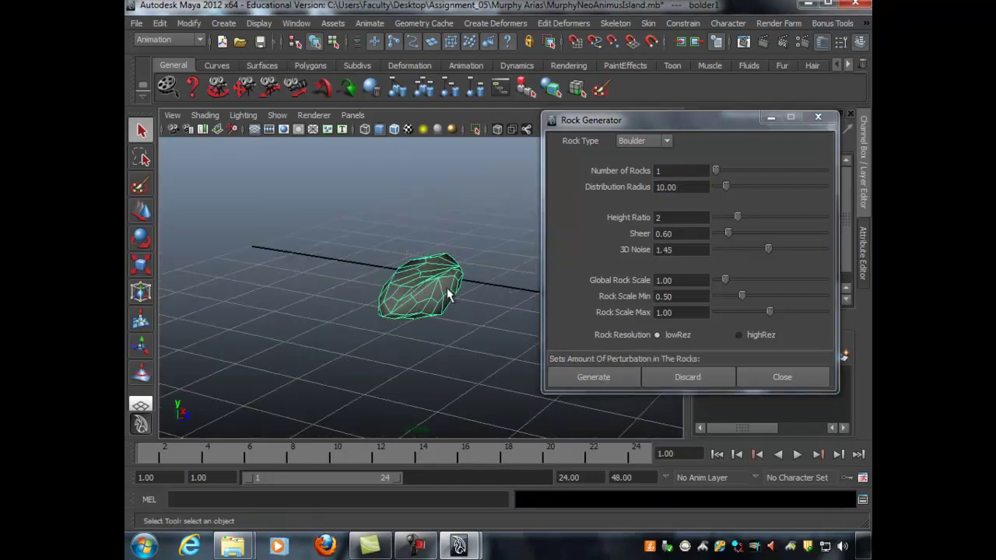
key("Delete")
left_click_drag(428, 284, 296, 217, "alt")
left_click(583, 376)
left_click_drag(532, 352, 394, 328, "alt")
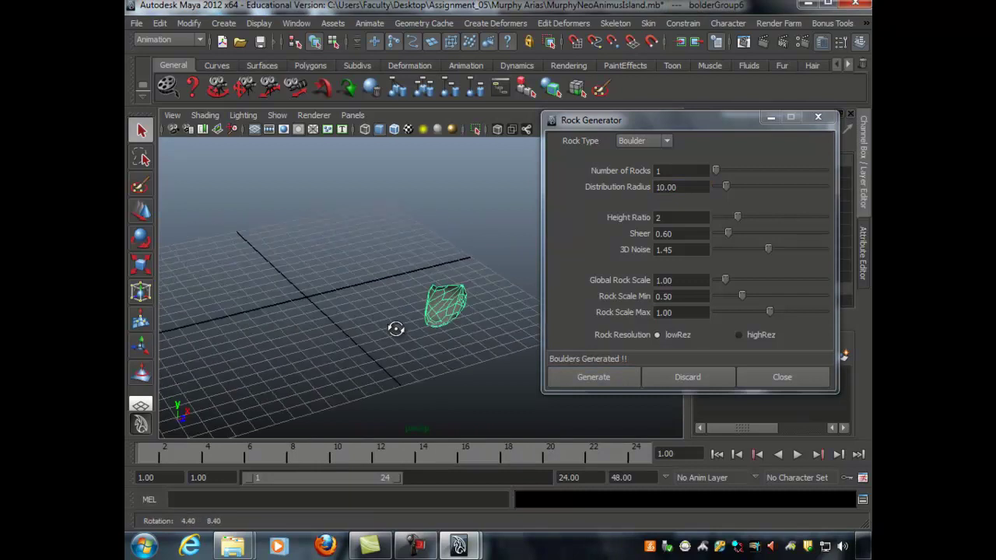
Replace the noisy boulder with one generated at the grid origin, using a Distribution Radius of 0
key("Delete")
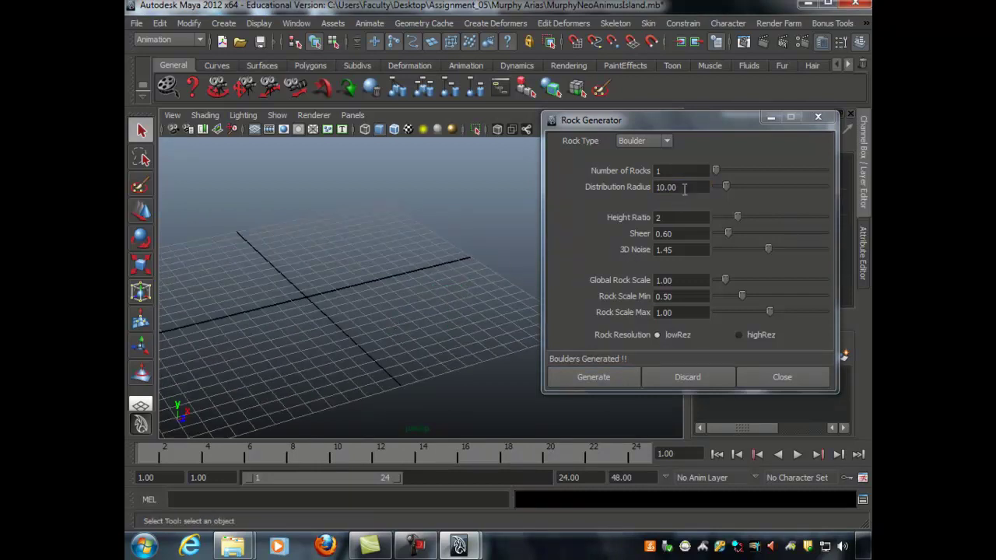
left_click_drag(732, 193, 710, 190)
left_click(605, 375)
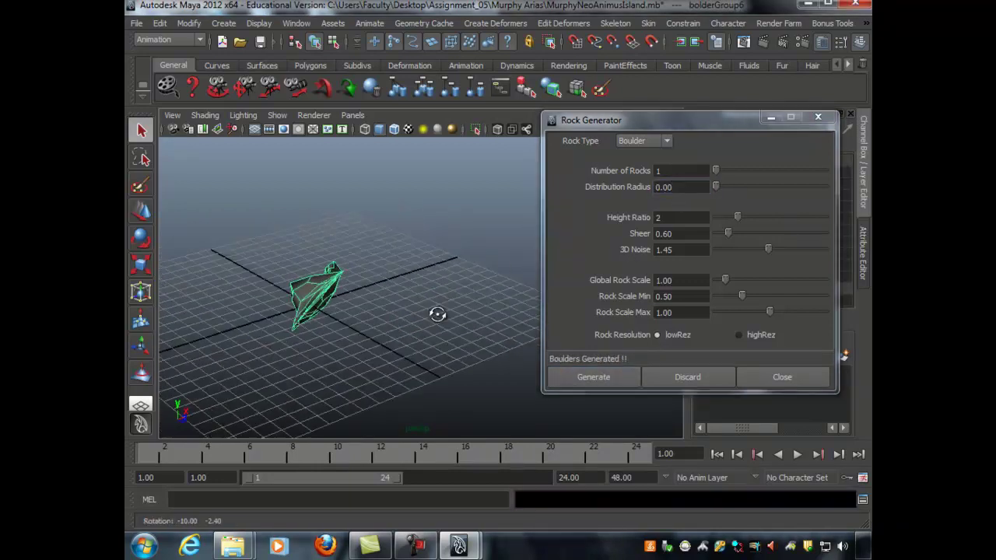
Replace the boulder at the origin with one generated at a Distribution Radius of 20.13
key("Delete")
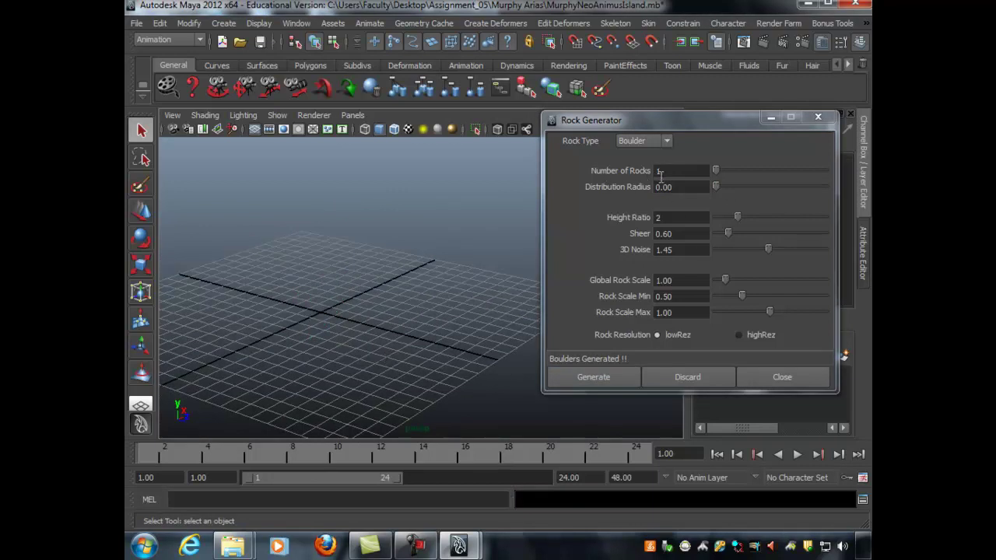
mouse_move(731, 189)
left_mouse_down()
mouse_move(747, 187)
mouse_move(738, 187)
left_mouse_up()
left_click(610, 378)
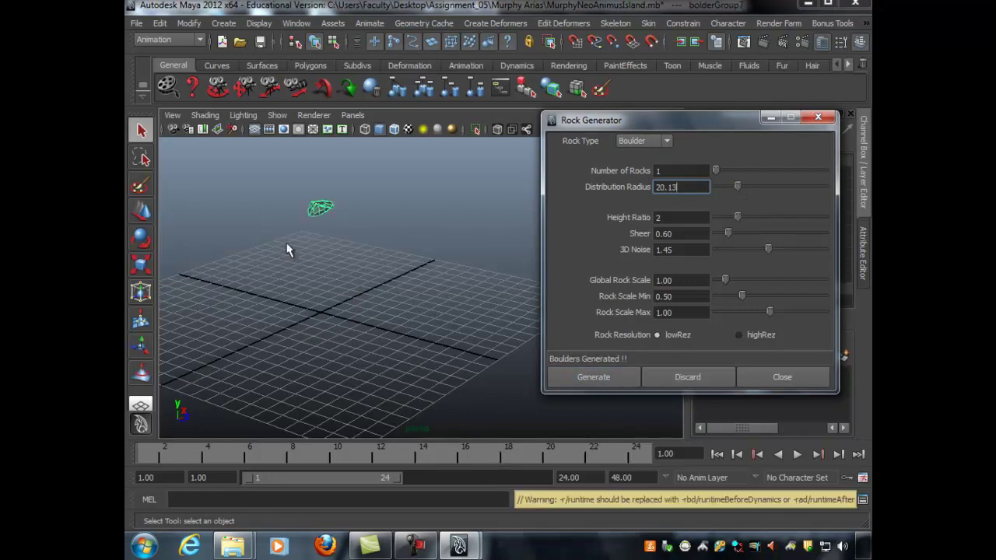
Remove the boulder beyond the grid, generate one with Distribution Radius back at 0 and frame it
left_click(436, 254)
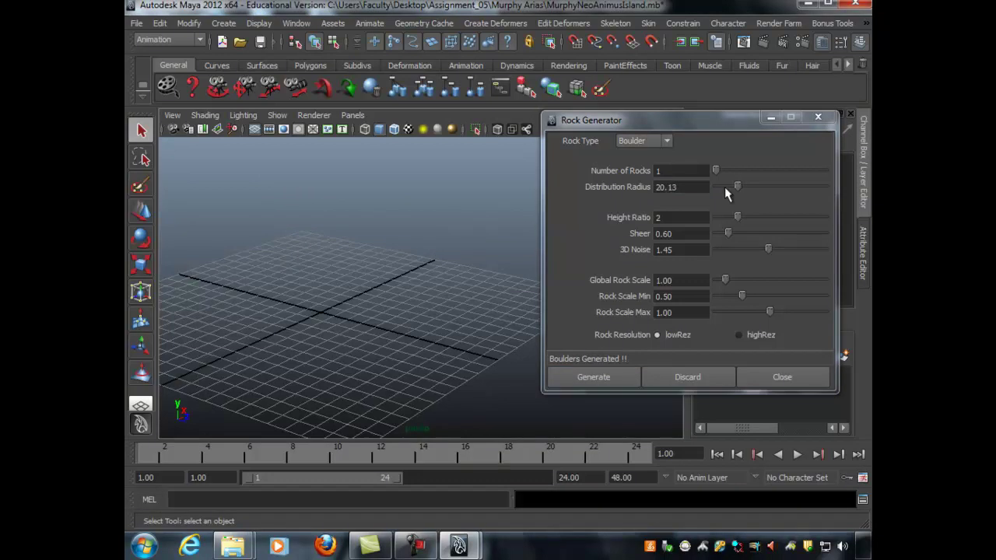
left_click_drag(738, 188, 661, 188)
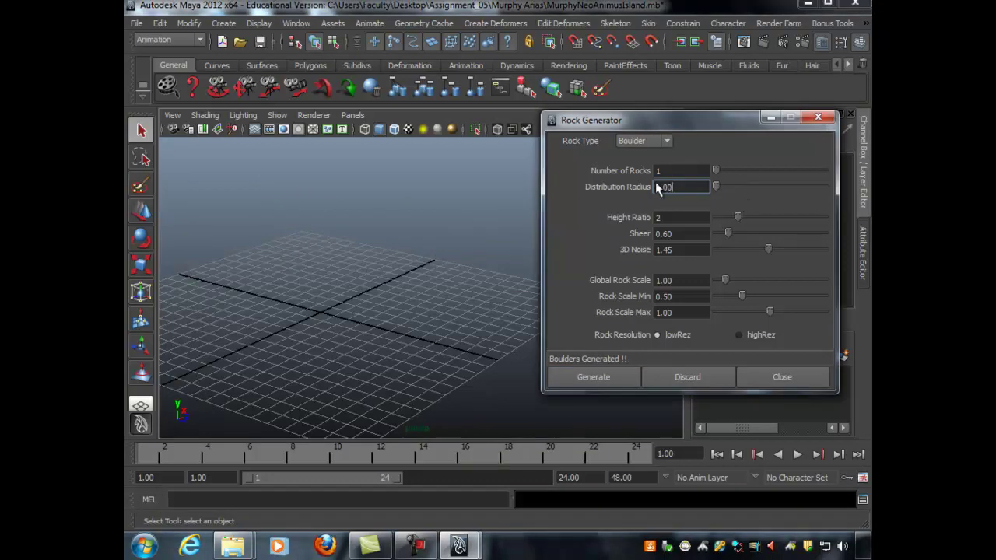
left_click(610, 377)
left_click_drag(420, 320, 580, 276, "alt")
key("f")
scroll(400, 285, "down", 3)
scroll(451, 303, "down", 3)
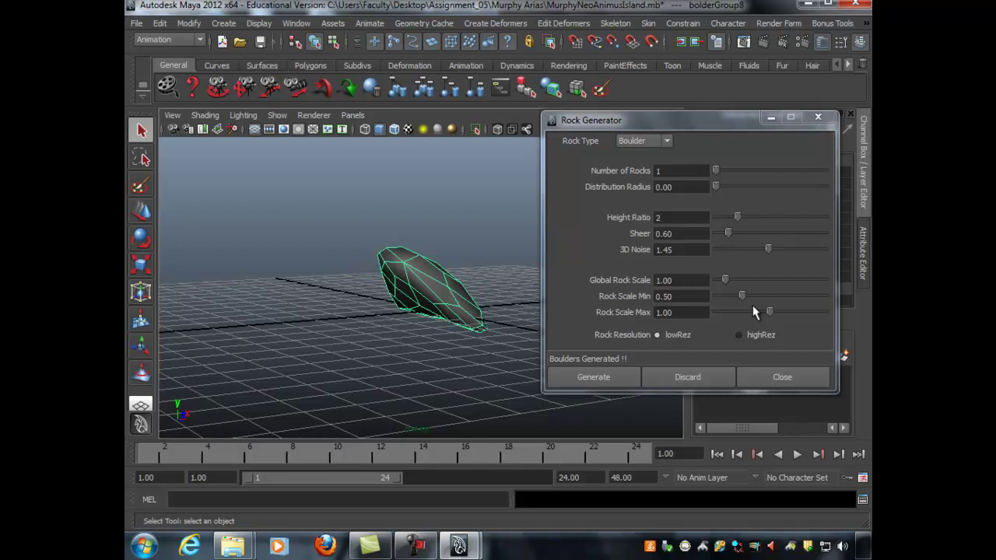
Move the Rock Generator window slightly and replace the boulder with one generated at a Global Rock Scale of 2.96
left_click_drag(678, 128, 674, 140)
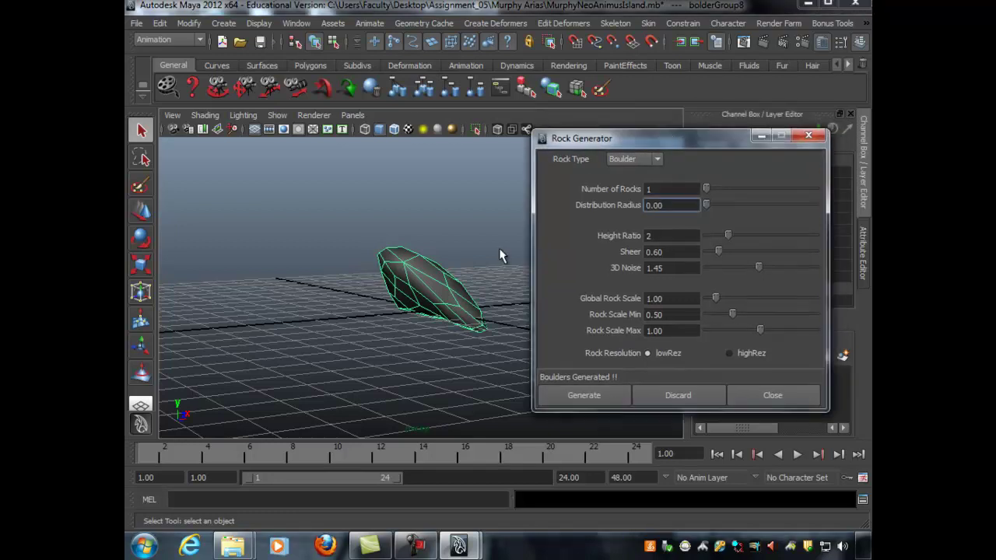
left_click(422, 278)
key("Delete")
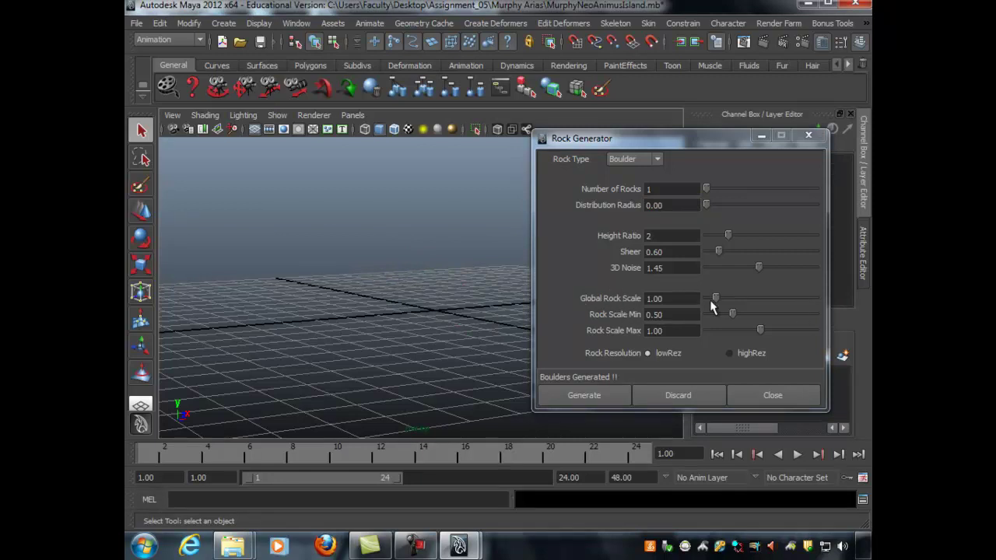
left_click_drag(715, 298, 737, 299)
left_click(591, 397)
left_click_drag(491, 328, 283, 311, "alt")
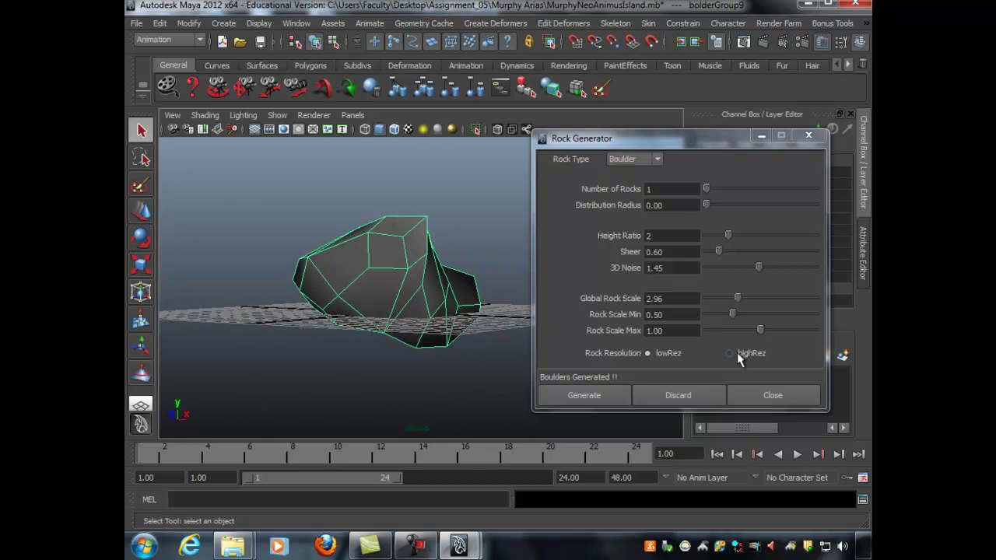
Replace the large lowRez boulder with one generated at highRez resolution, inspect it and delete it
left_click(441, 305)
key("Delete")
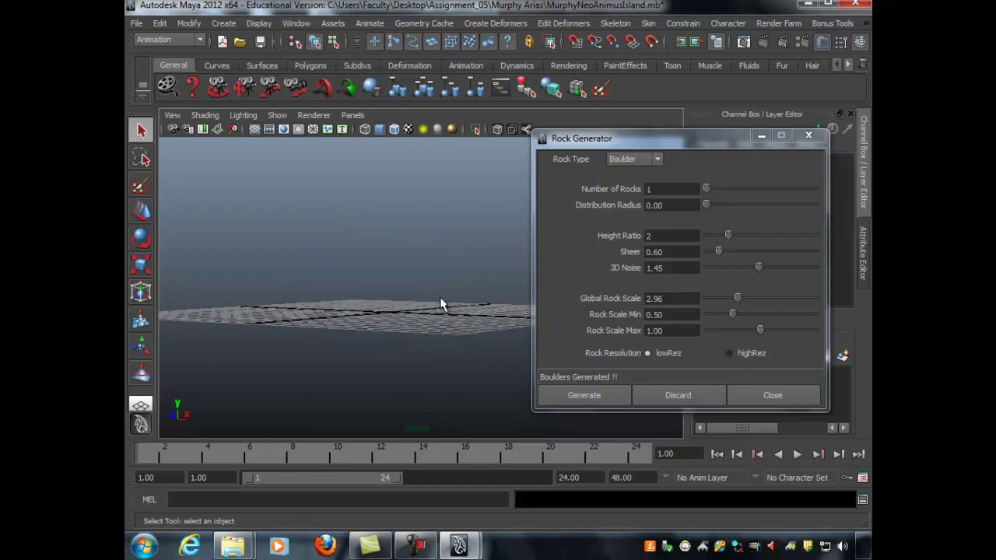
left_click(729, 352)
left_click(597, 397)
mouse_move(495, 349)
left_mouse_down("alt")
mouse_move(471, 364)
mouse_move(227, 343)
mouse_move(567, 373)
mouse_move(536, 336)
mouse_move(407, 334)
mouse_move(580, 258)
mouse_move(606, 209)
mouse_move(588, 215)
mouse_move(560, 251)
mouse_move(600, 311)
mouse_move(678, 350)
mouse_move(751, 338)
mouse_move(489, 334)
left_mouse_up("alt")
scroll(459, 363, "up", 6)
key("Delete")
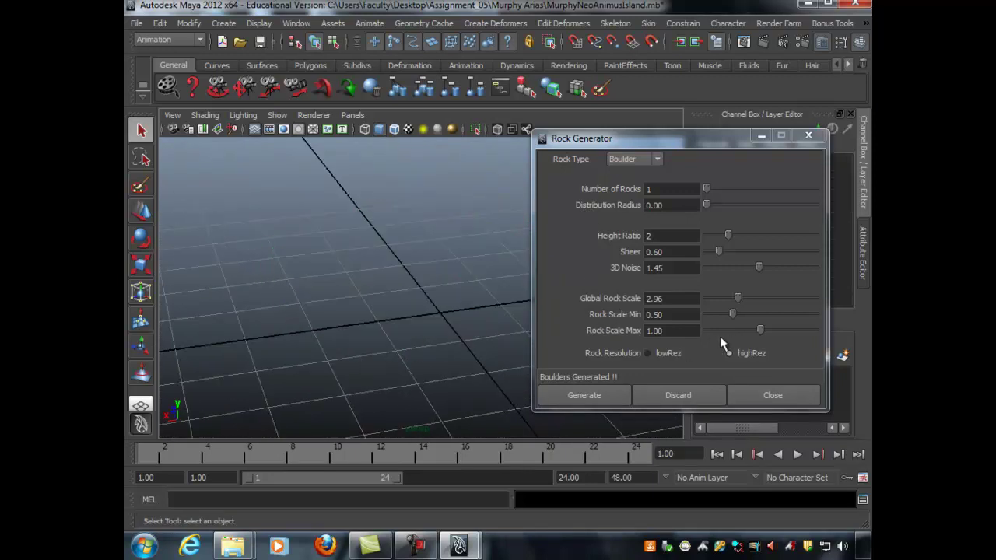
Generate a single boulder at lowRez resolution, inspect it from several angles and delete it
left_click(669, 354)
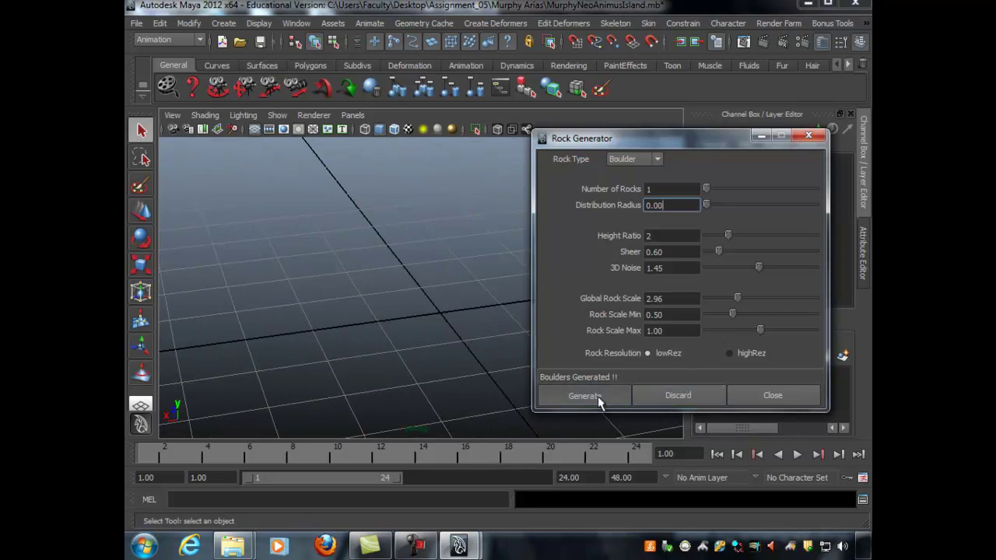
left_click(583, 395)
left_click_drag(478, 314, 454, 191, "alt")
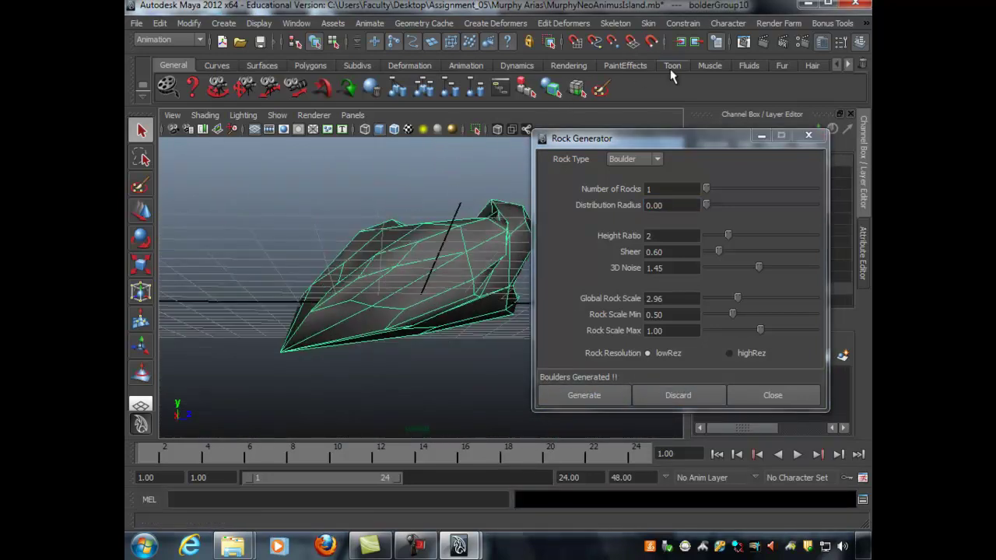
left_click_drag(445, 267, 457, 309, "alt")
key("Delete")
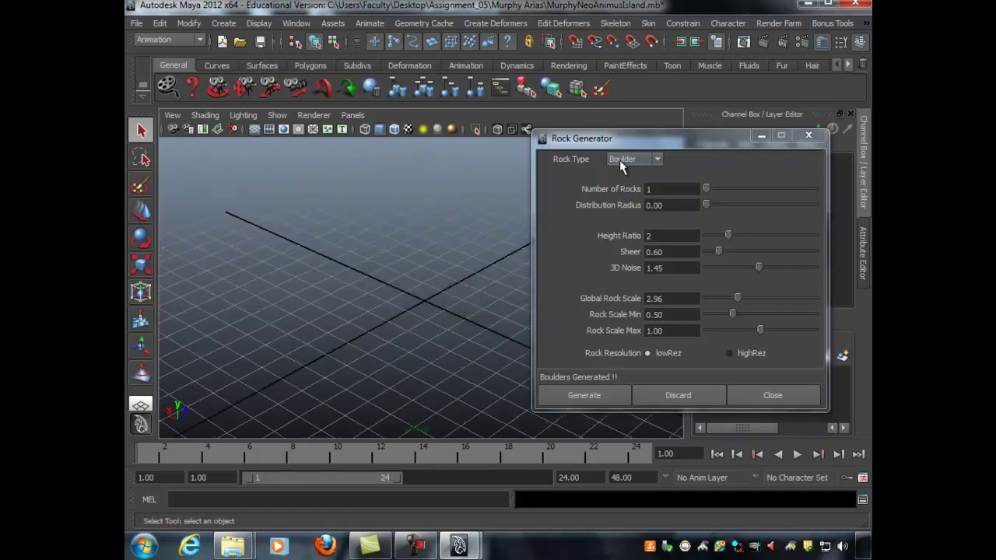
Generate a Quartz cluster with 20 rocks at Global Rock Scale 1.00 and inspect it from several angles
left_click(618, 160)
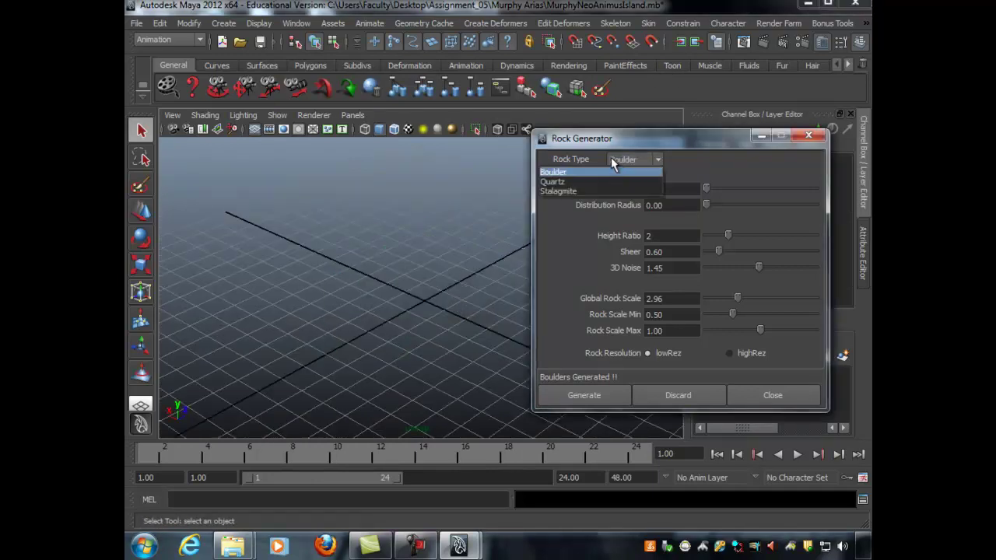
left_click(554, 182)
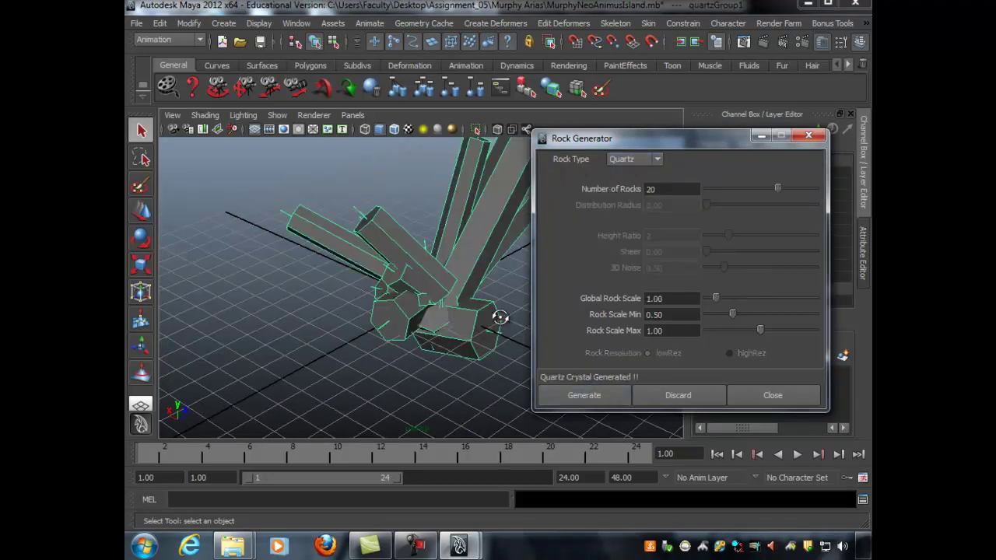
right_click_drag(490, 330, 431, 311, "alt")
left_click_drag(411, 320, 473, 302, "alt")
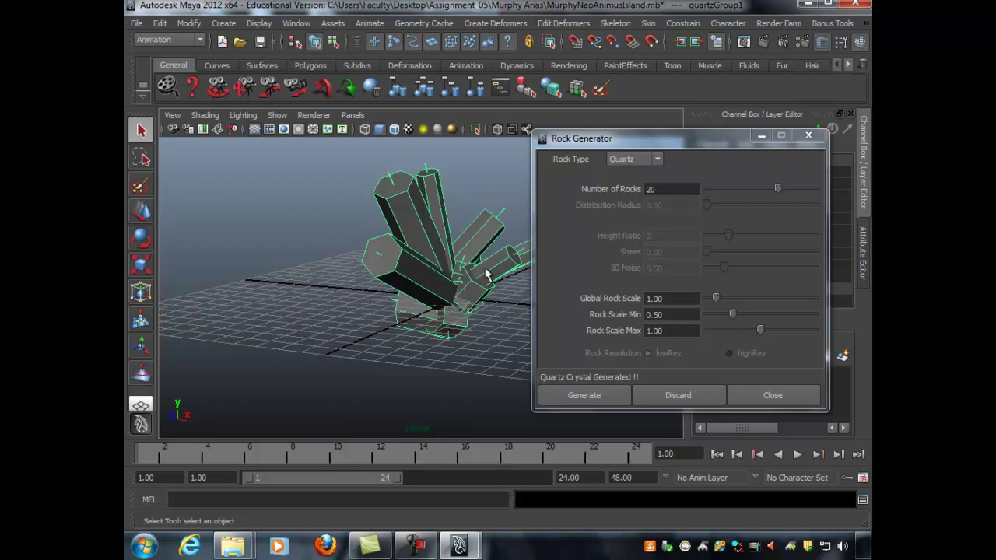
left_click_drag(476, 268, 466, 246, "alt")
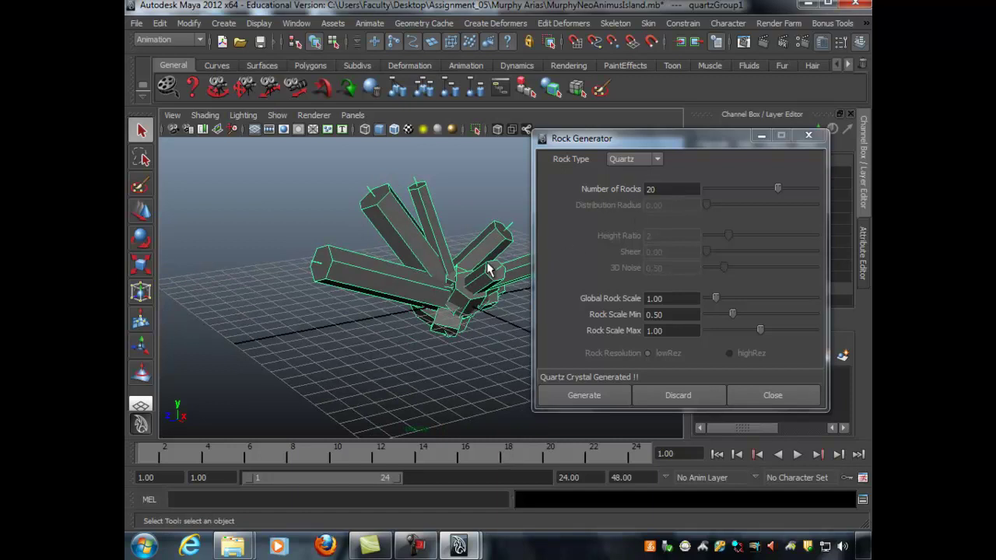
Replace the quartz cluster with one generated from 7 rocks, look it over and delete it
key("Delete")
left_click_drag(778, 189, 728, 189)
left_click(578, 395)
left_click_drag(483, 321, 458, 311, "alt")
key("Delete")
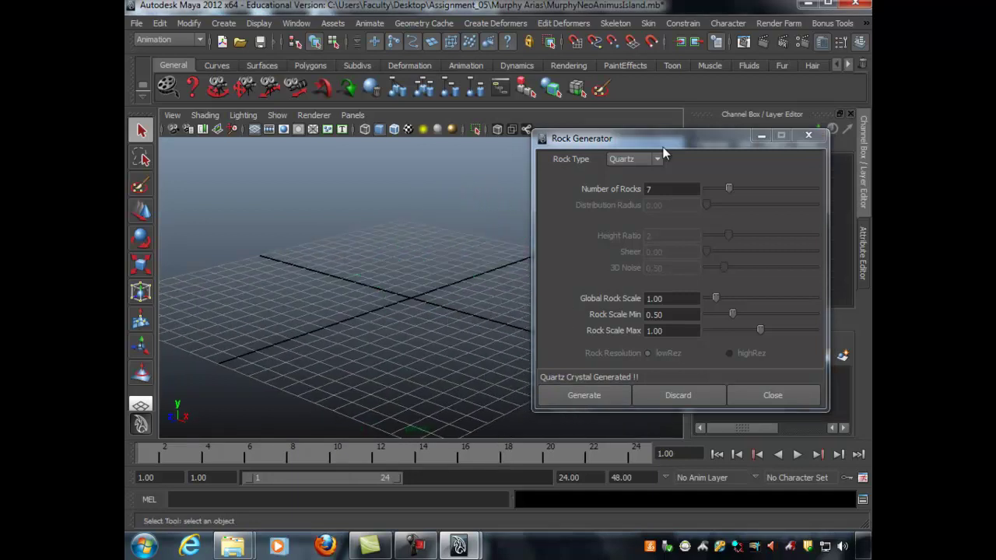
Try to generate Stalagmite rocks with a Distribution Radius of 6.00, first with 7 rocks and again with 2
left_click(644, 158)
left_click(577, 192)
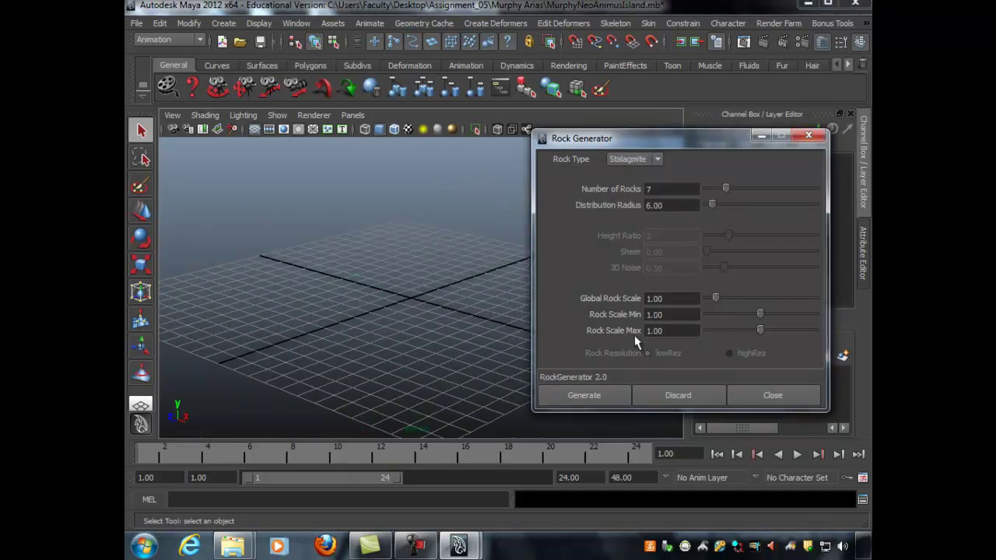
left_click(585, 395)
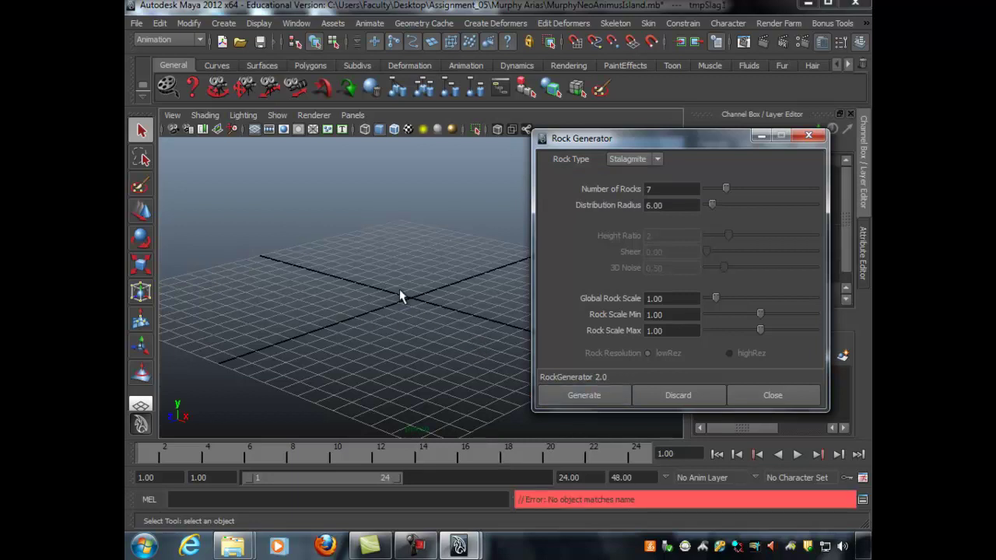
left_click_drag(723, 188, 581, 201)
left_click(599, 395)
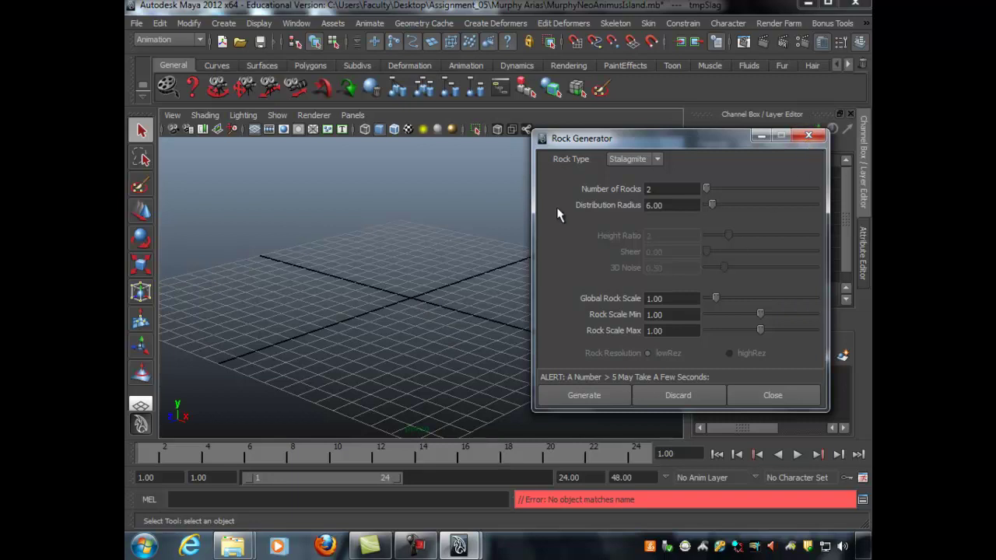
Close the Rock Generator window and relaunch it with the MEL command rockGen
left_click(809, 137)
mouse_move(506, 300)
left_mouse_down("alt")
mouse_move(473, 291)
mouse_move(512, 302)
left_mouse_up("alt")
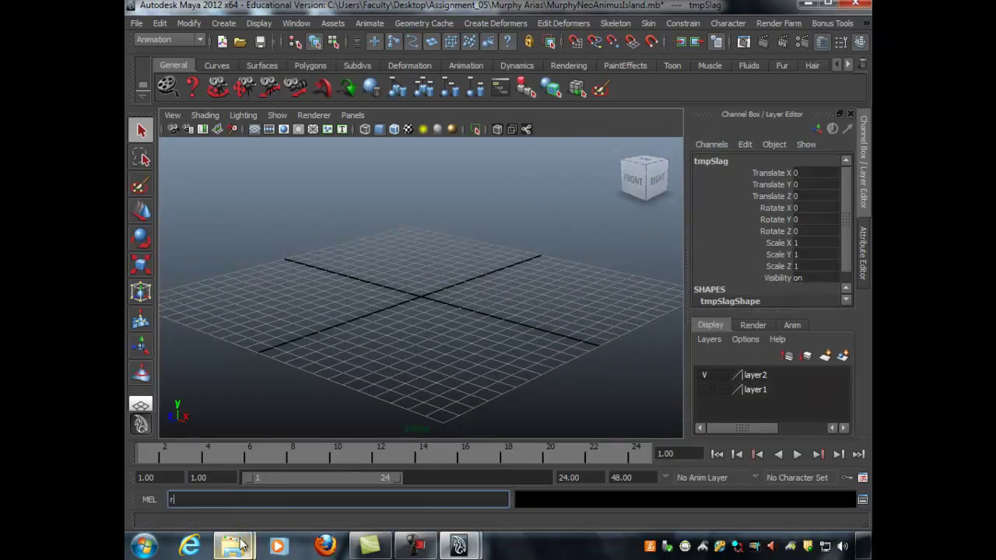
mouse_move(241, 546)
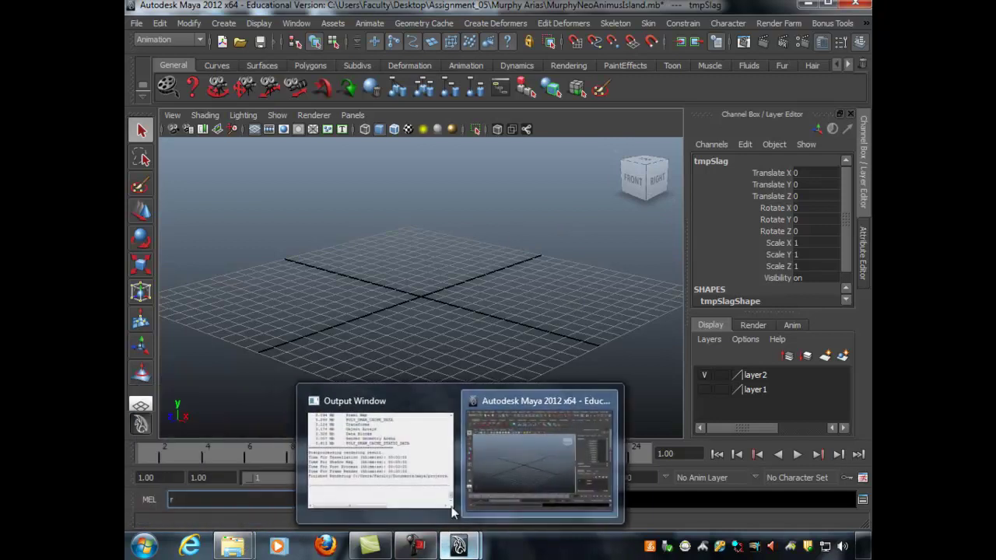
left_click(269, 505)
type("rock")
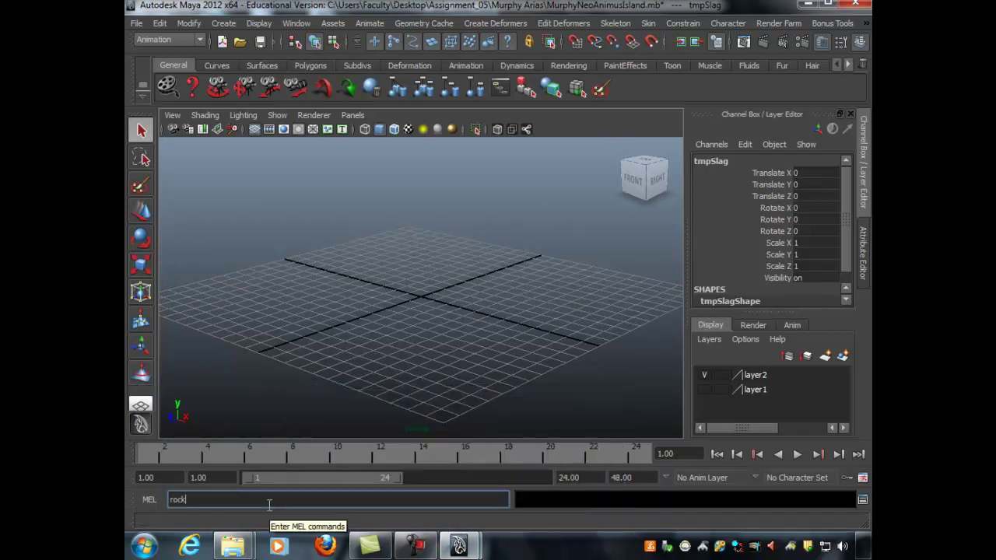
type("Gen")
key("Return")
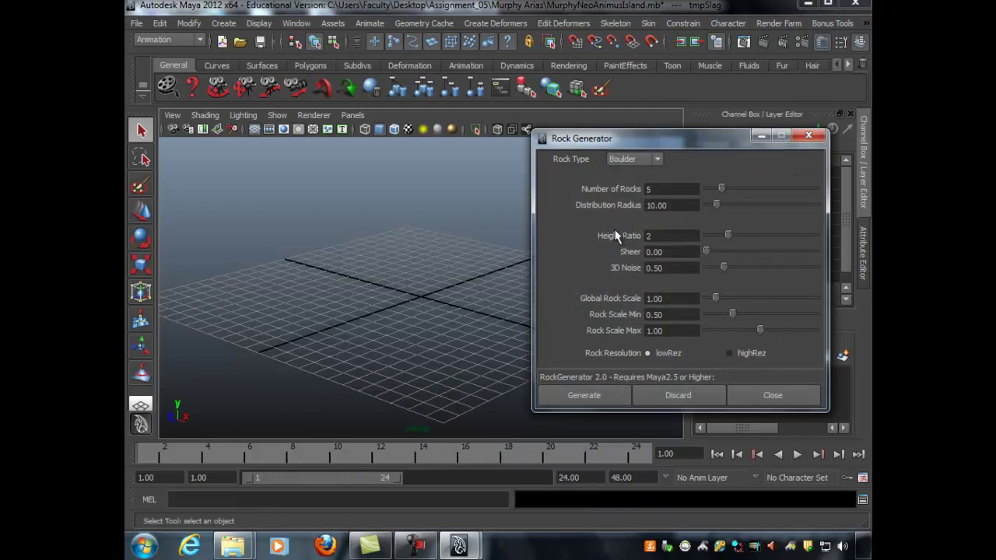
left_click(638, 159)
left_click(627, 191)
left_click(631, 158)
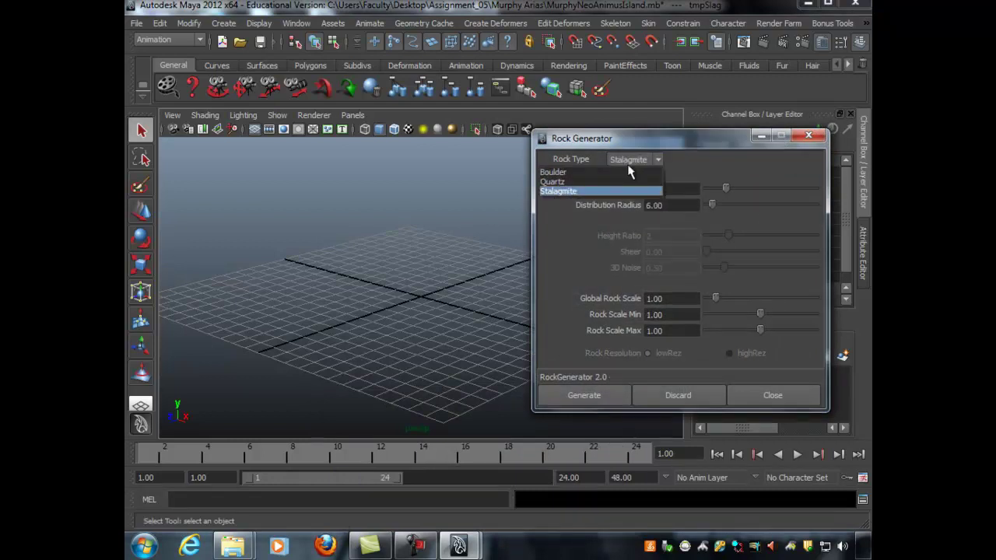
left_click(606, 174)
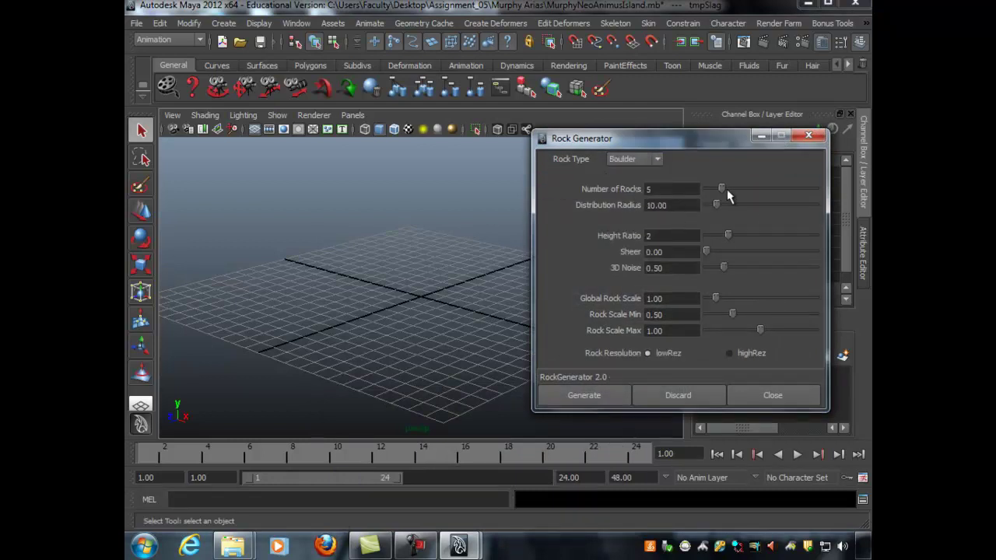
Generate one lowRez boulder with Distribution Radius 0.00 and close the Rock Generator window
left_click_drag(716, 204, 705, 205)
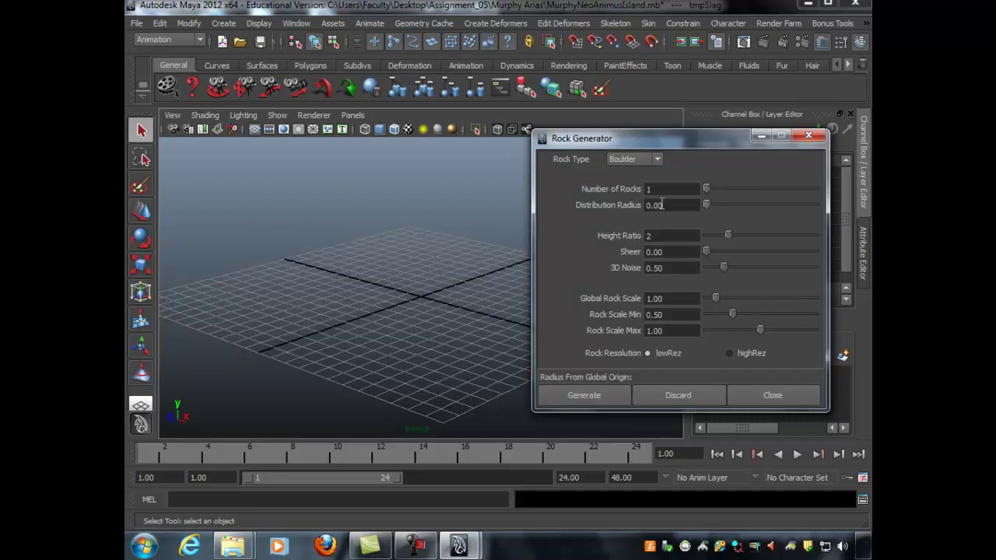
left_click(585, 395)
left_click(772, 395)
Select the boulder mesh at the origin and examine its shape from several angles
left_click_drag(594, 344, 354, 231, "alt")
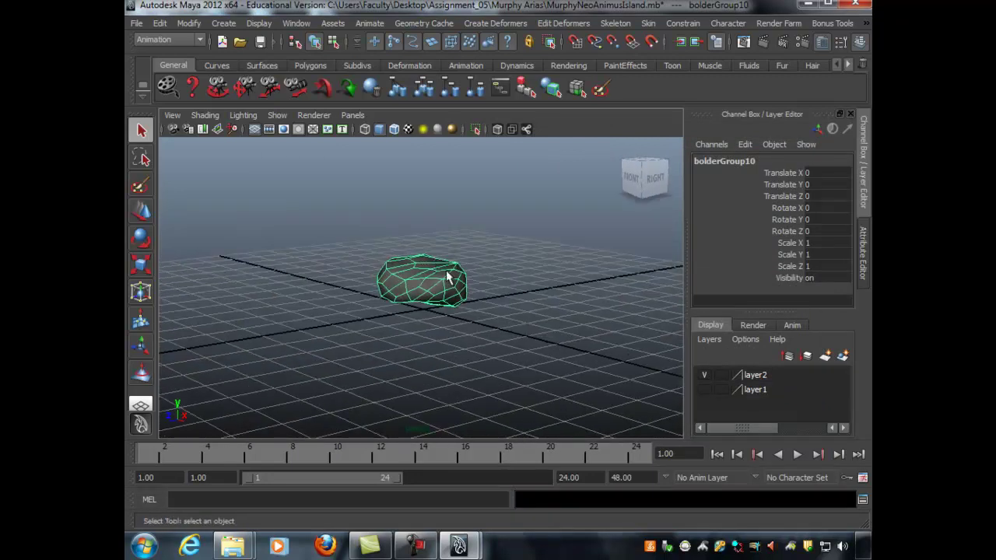
left_click(442, 268)
left_click_drag(527, 310, 506, 318, "alt")
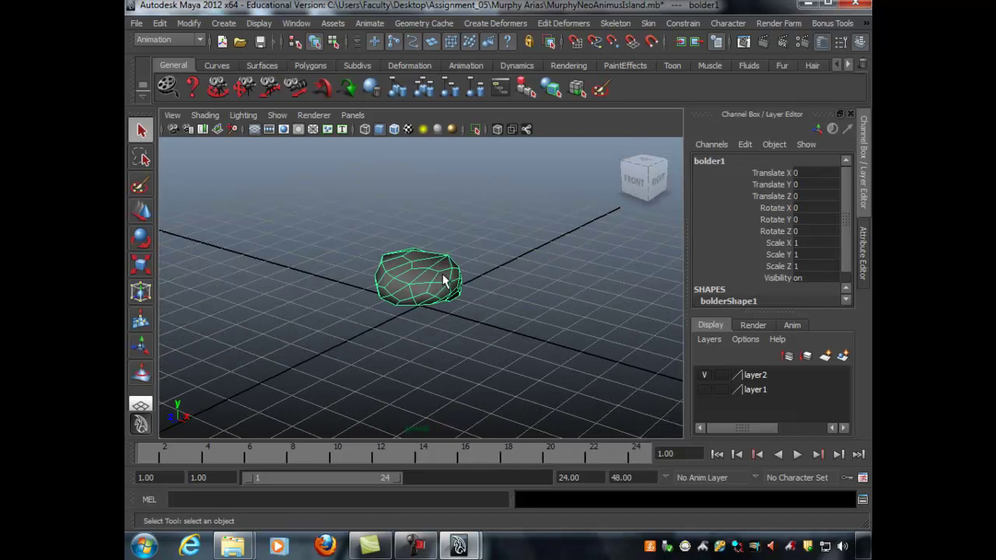
left_click_drag(495, 270, 469, 349, "alt")
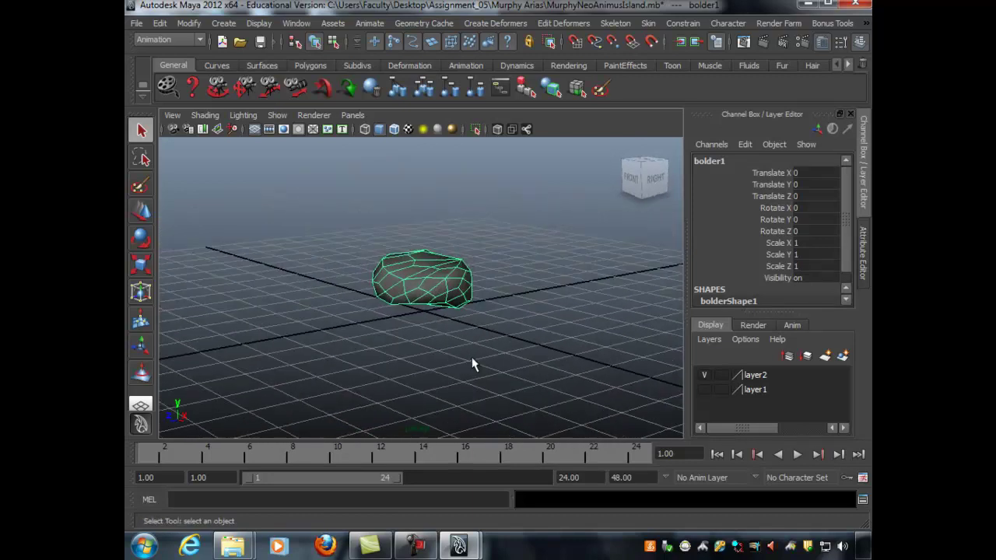
Switch to the Windows Explorer window showing the Maya scripts folder and go to the Desktop folder
mouse_move(231, 544)
left_click(387, 403)
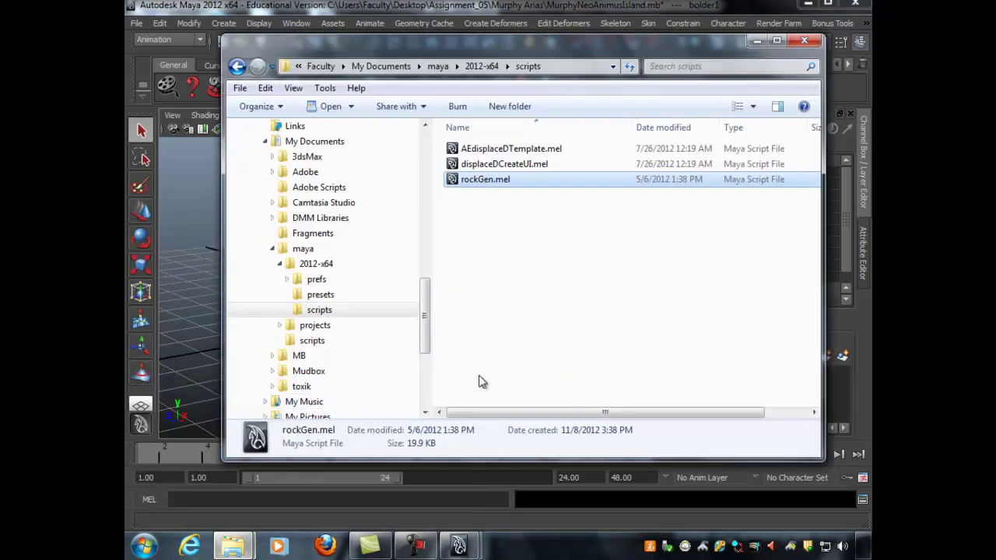
left_click(237, 66)
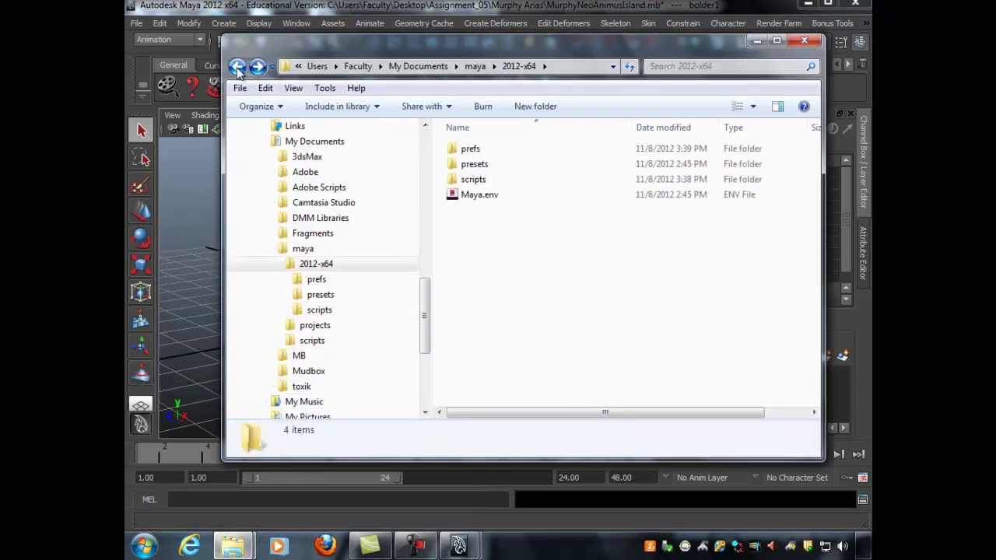
left_click(238, 67)
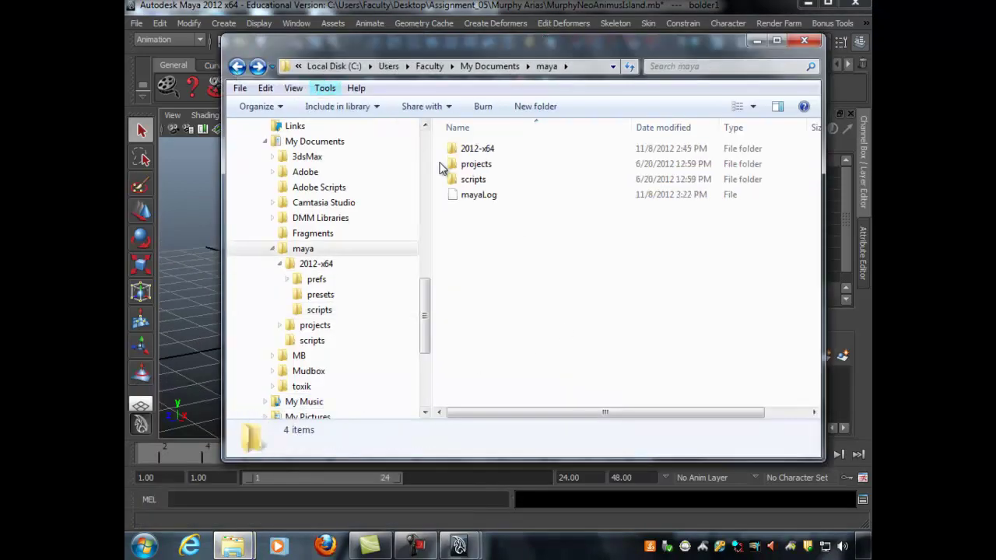
left_click(238, 67)
left_click(237, 68)
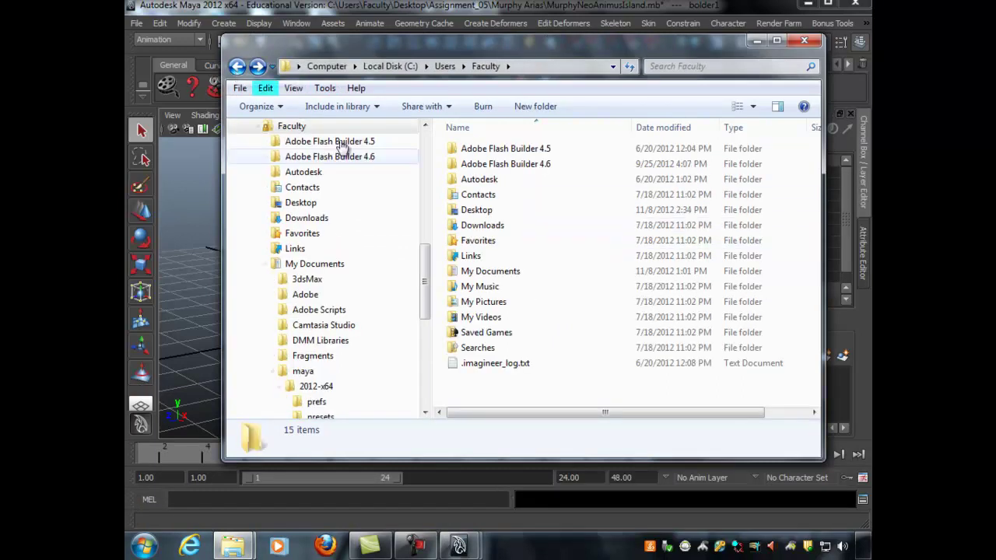
left_click_drag(424, 282, 424, 165)
left_click(283, 148)
Find the Software folder on the Desktop and open it
left_click_drag(813, 185, 813, 199)
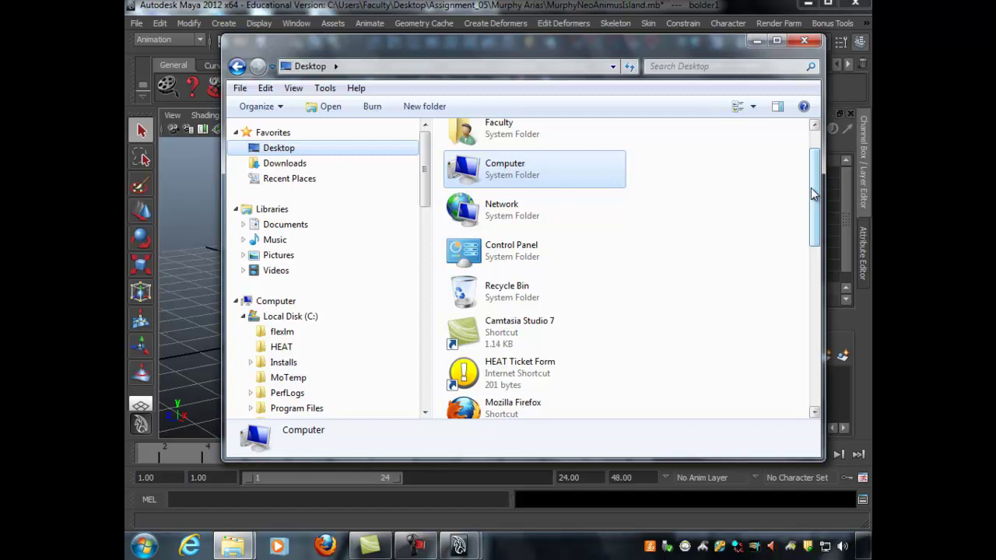
scroll(815, 166, "up", 3)
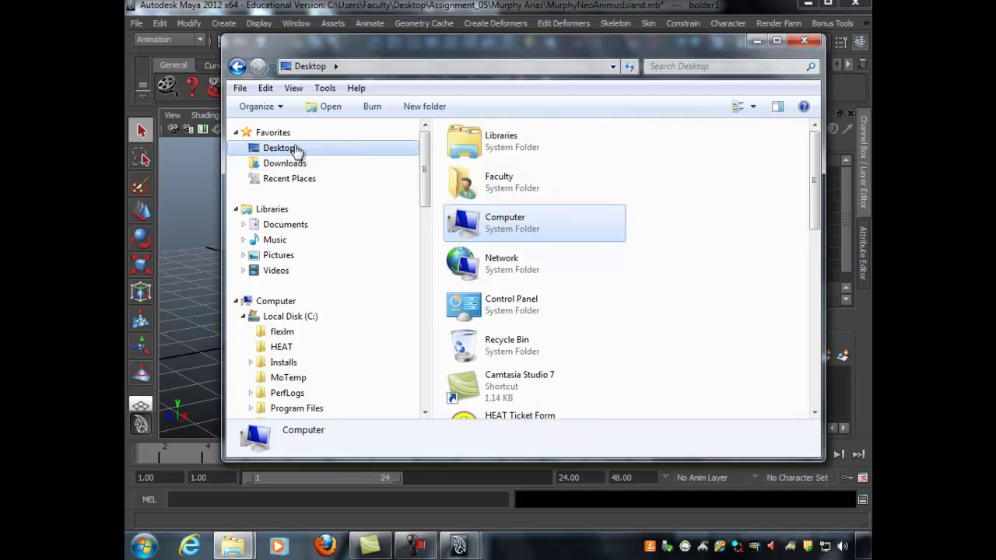
left_click_drag(811, 216, 817, 289)
double_click(503, 279)
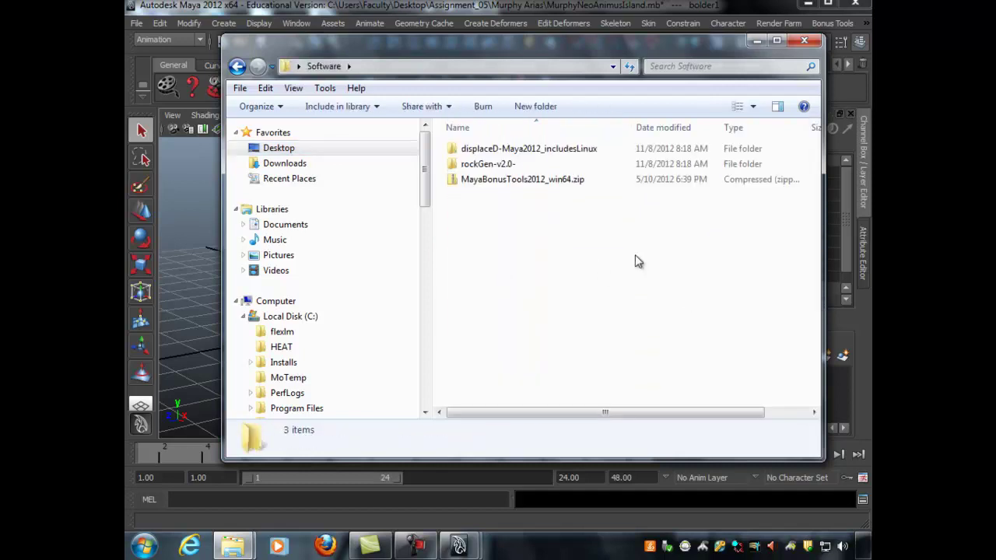
Extract MayaBonusTools2012_win64.zip to the suggested MayaBonusTools2012_win64 folder inside Software, showing the extracted files when complete
left_click(455, 183)
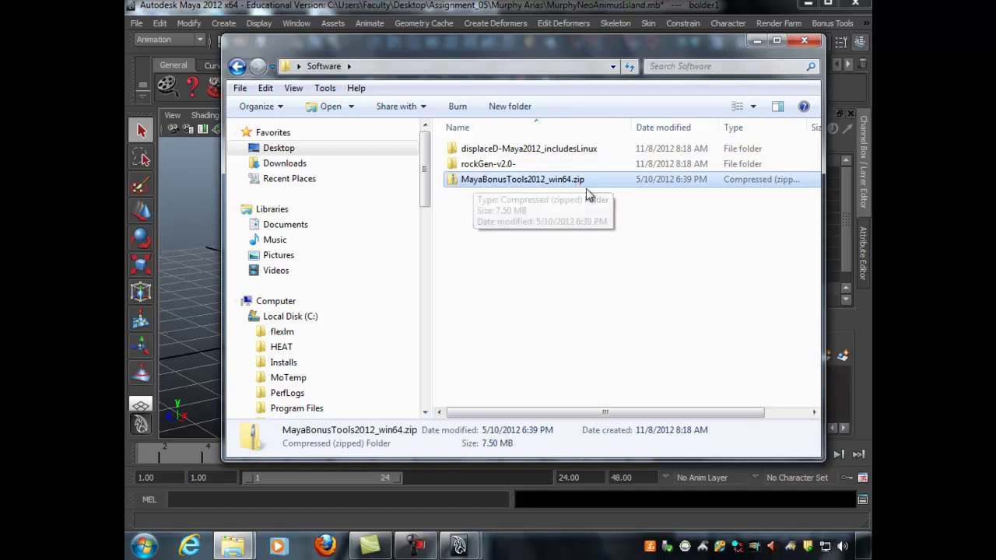
right_click(518, 181)
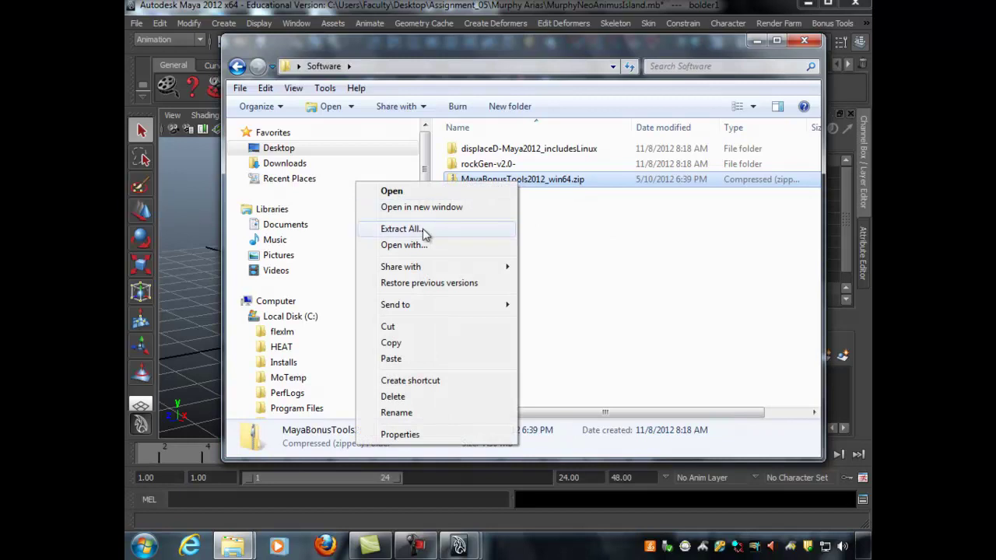
left_click(400, 229)
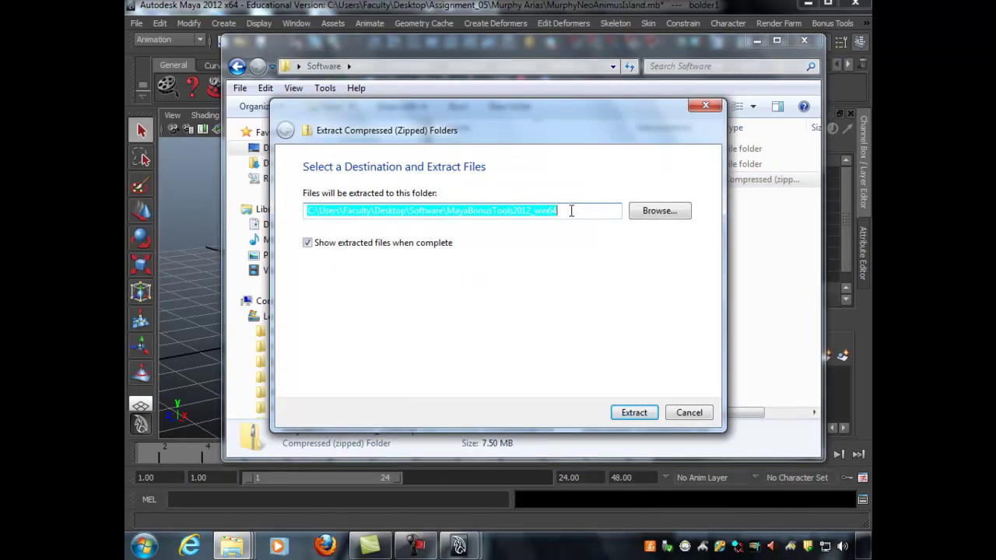
left_click(636, 412)
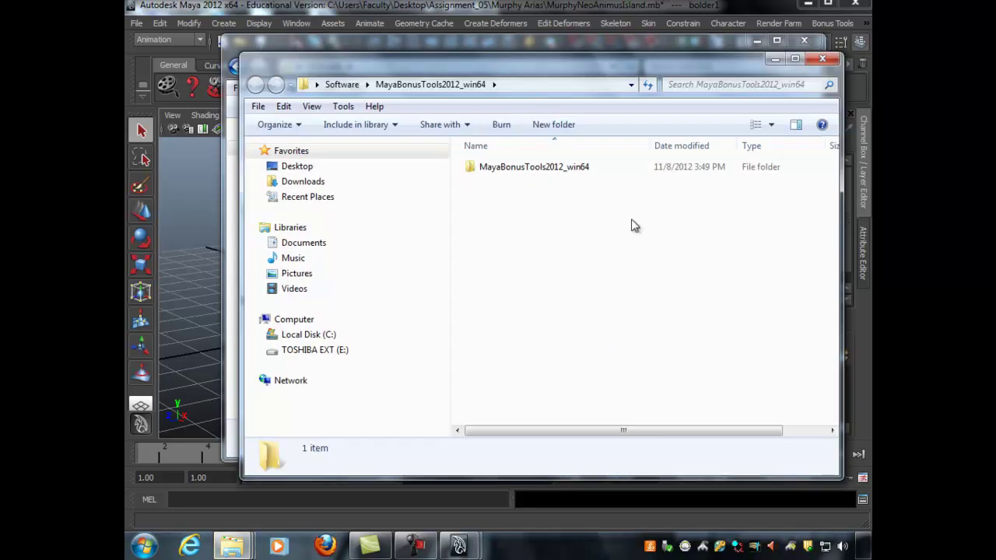
Open the inner MayaBonusTools2012_win64 folder and launch setup.exe as administrator
double_click(540, 166)
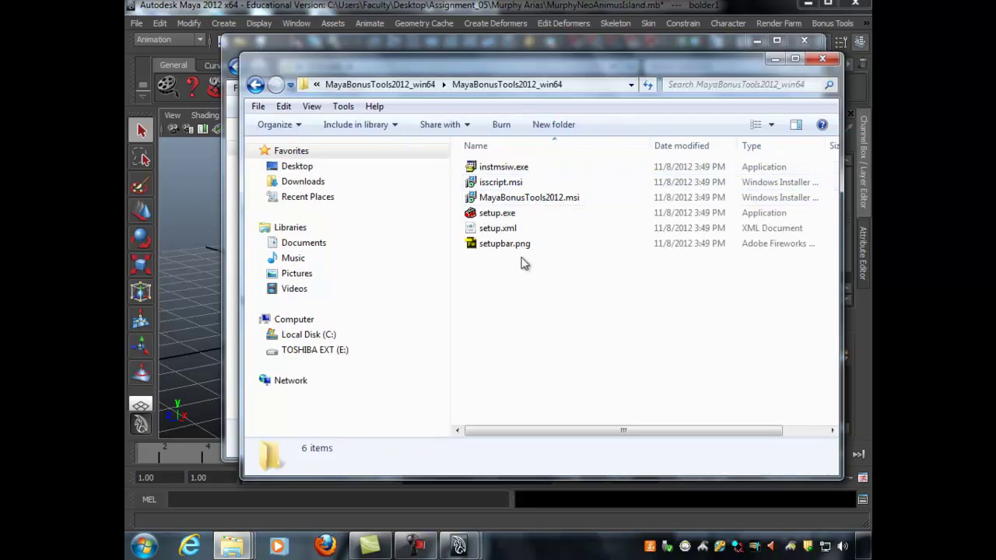
left_click(482, 217)
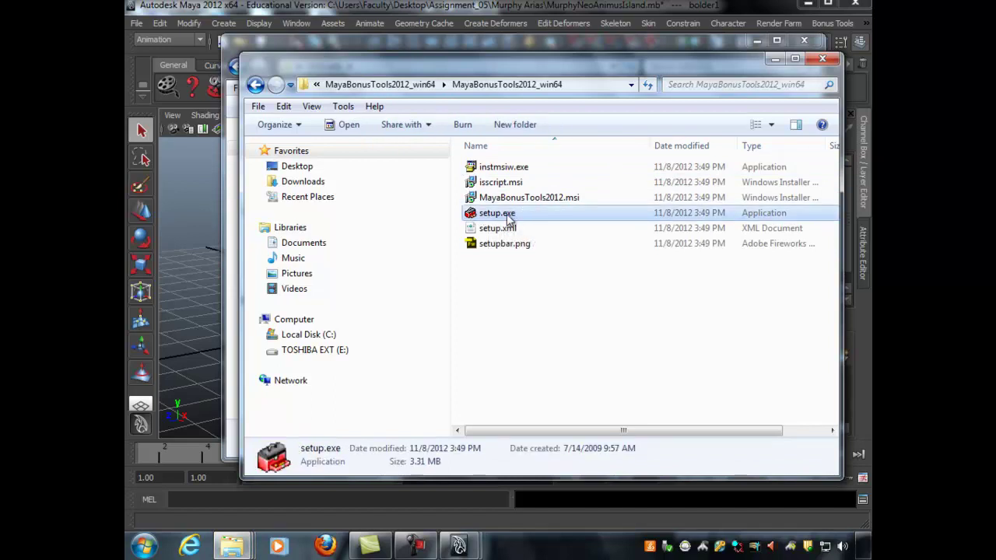
right_click(488, 216)
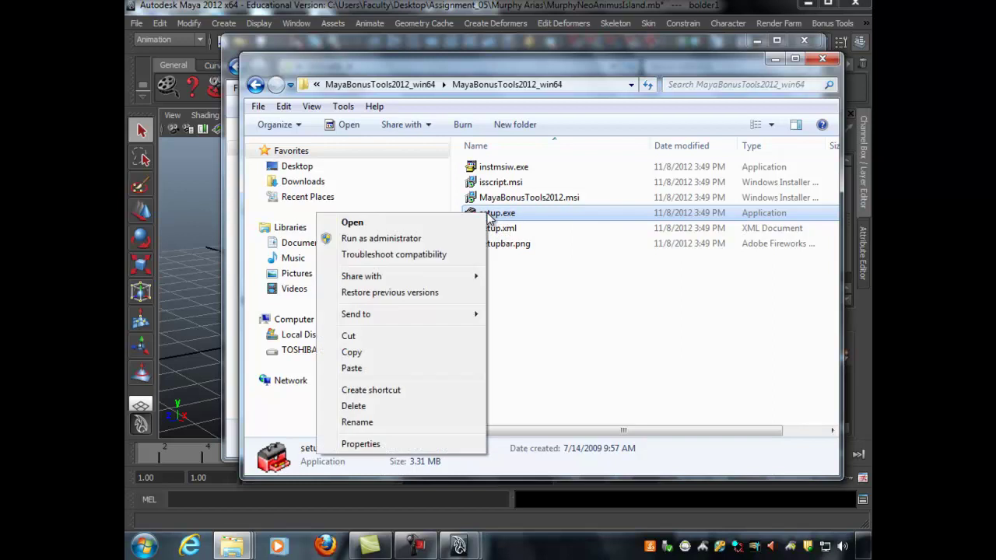
left_click(386, 239)
key("Return")
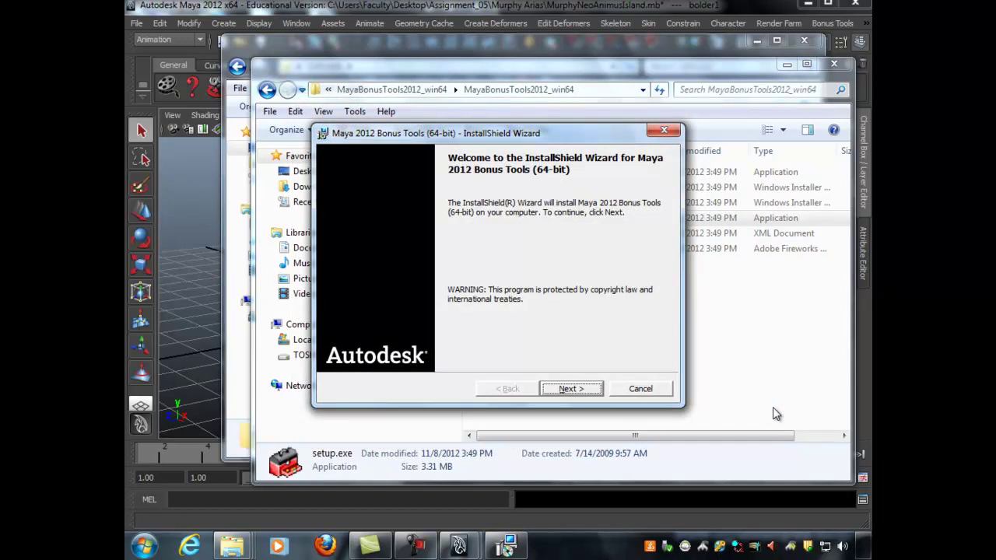
Install Maya 2012 Bonus Tools (64-bit) to the default destination folder, finish the setup and close the Explorer windows
key("Return")
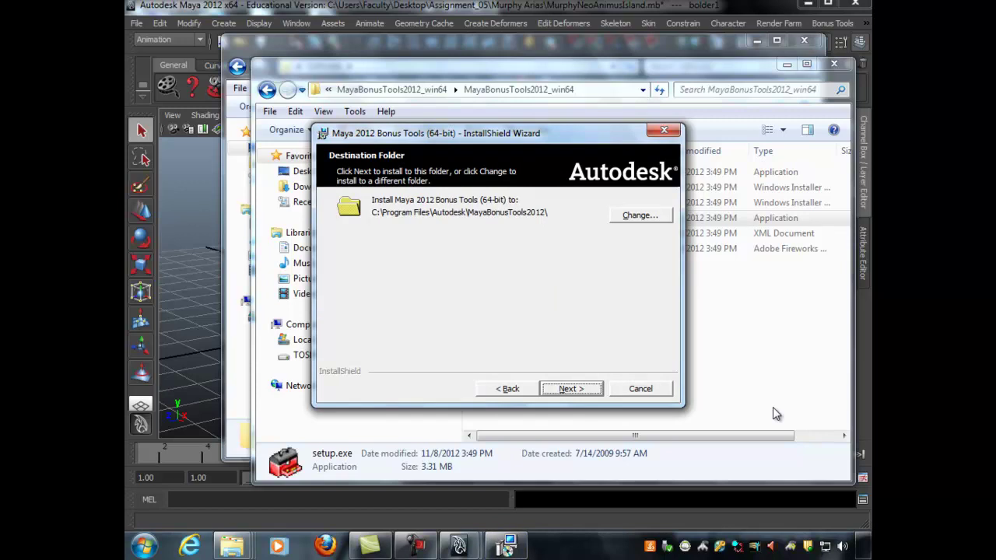
key("Return")
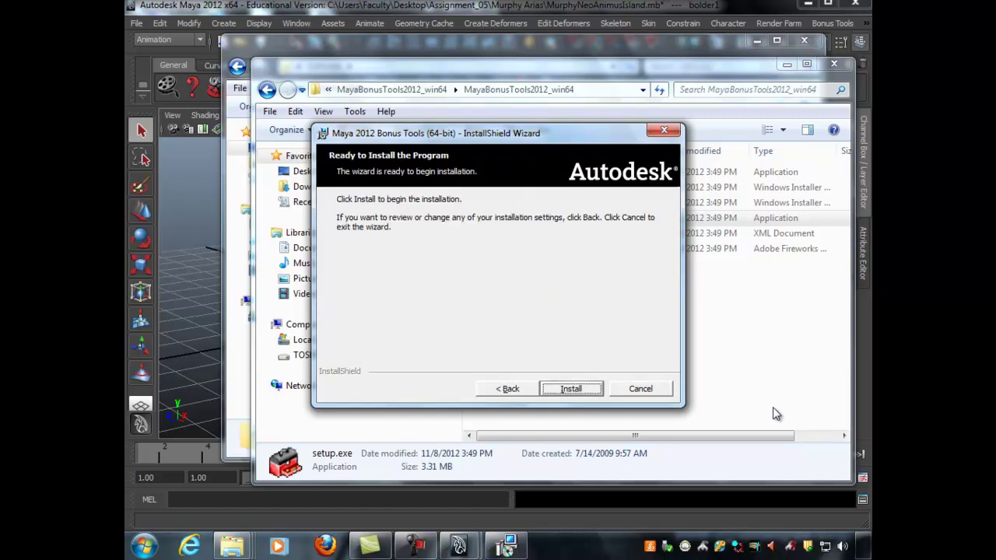
key("Return")
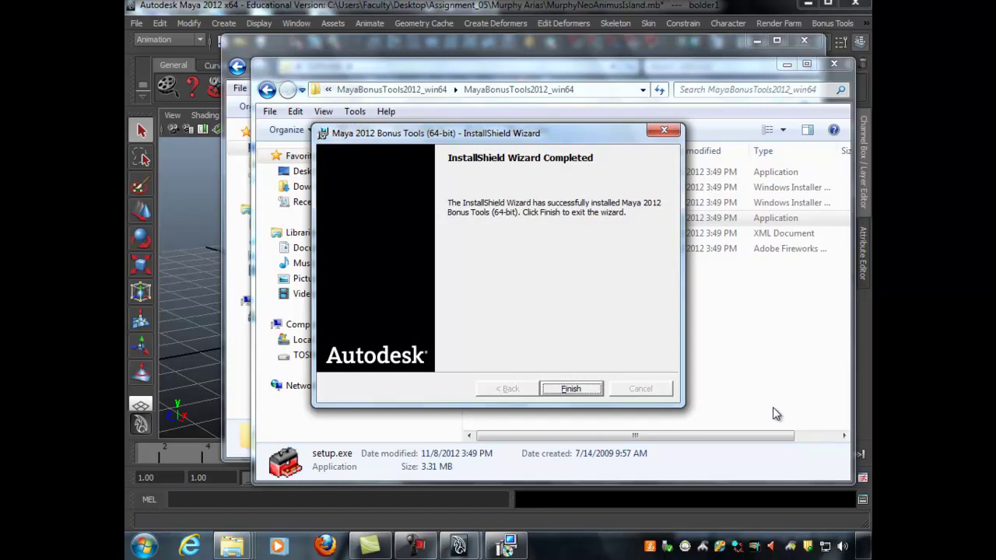
key("Return")
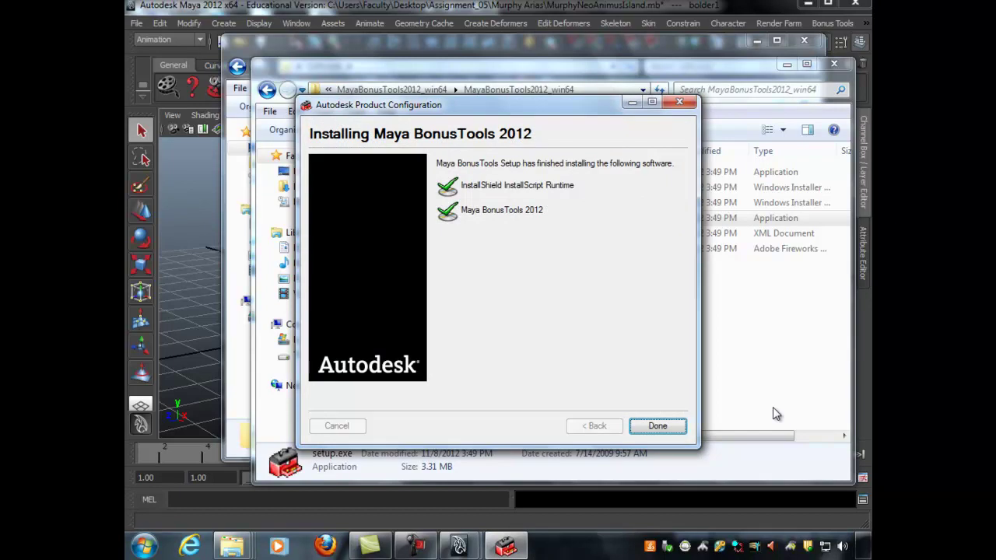
key("Return")
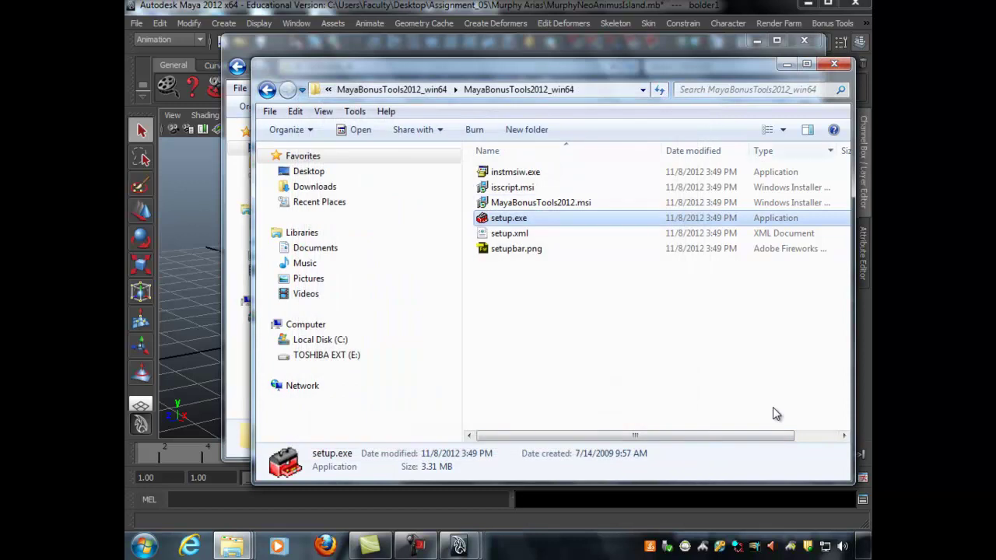
key("alt+F4")
key("alt+F4")
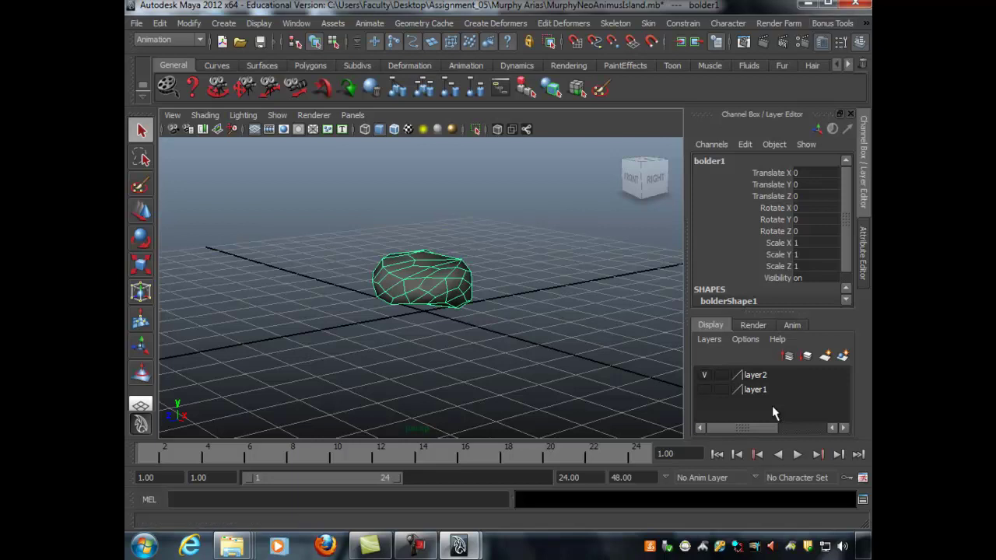
Look over the Bonus Tools categories and switch to the Polygons menu set
left_click(832, 23)
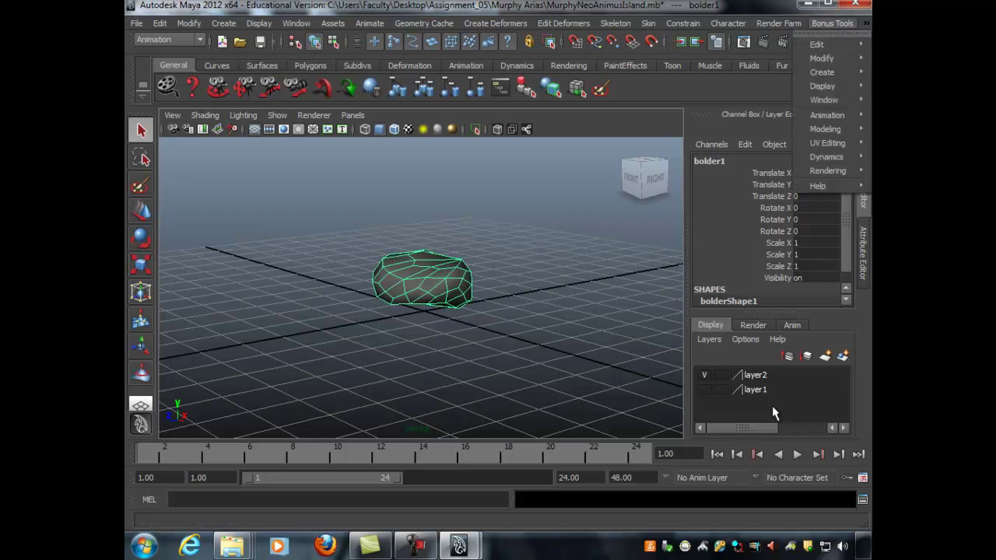
left_click(832, 24)
left_click(832, 23)
mouse_move(296, 23)
key("Escape")
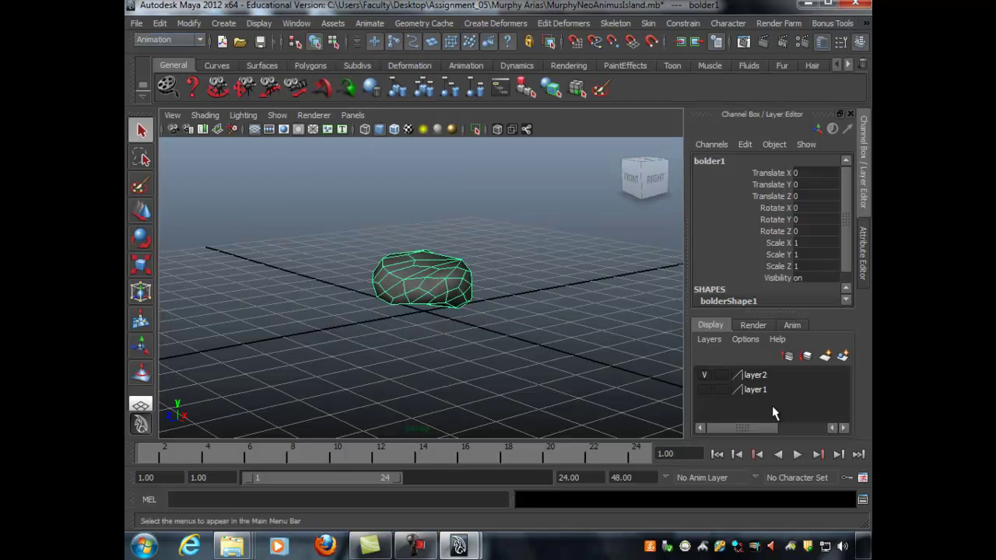
left_click(169, 39)
left_click(154, 62)
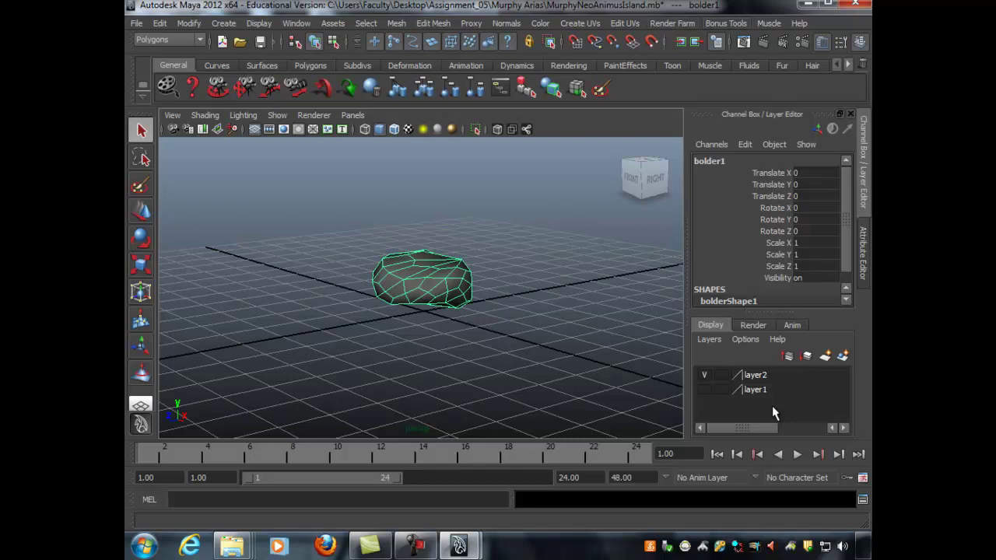
Look through the Bonus Tools commands and locate the Paint Geometry Tool among the Modify tools
left_click(726, 23)
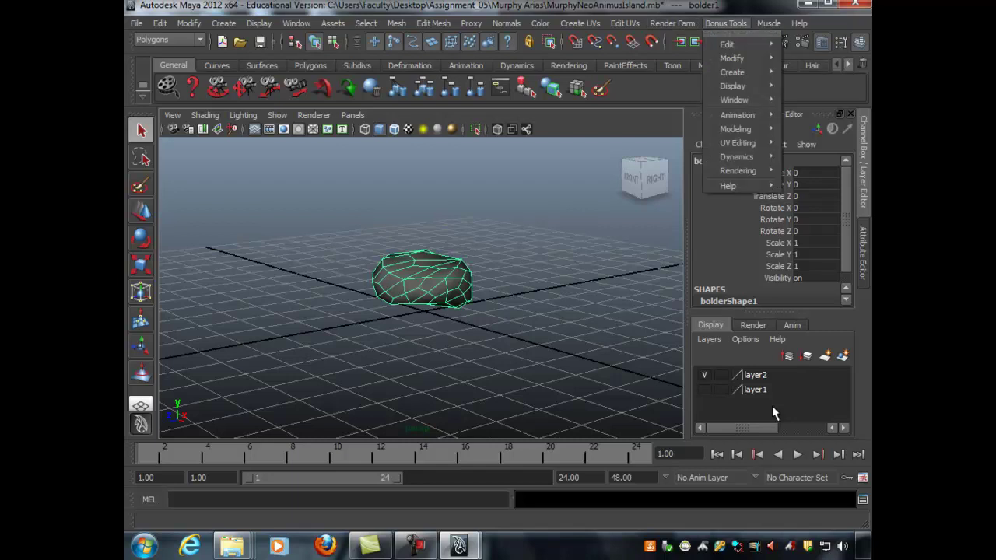
left_click(725, 24)
left_click(169, 39)
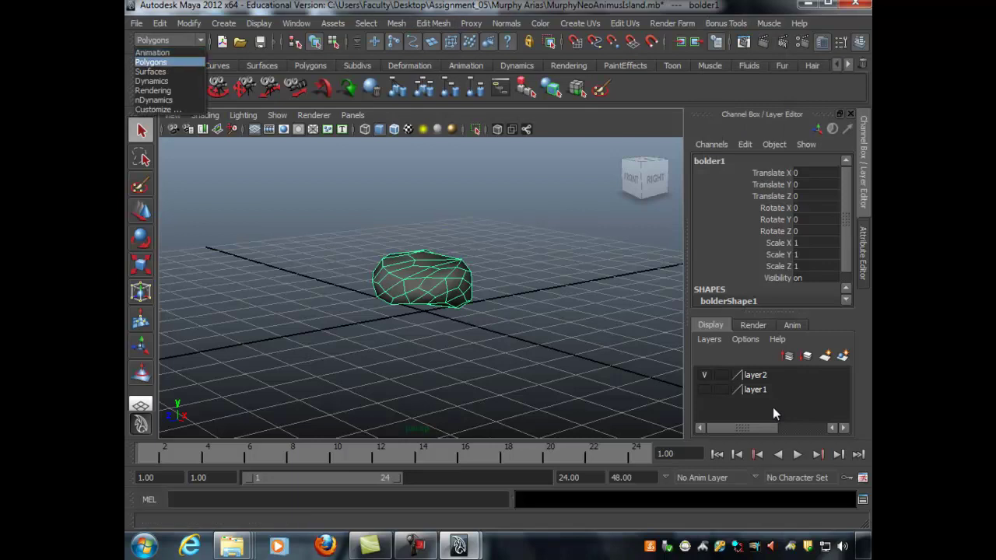
left_click(151, 62)
left_click(625, 23)
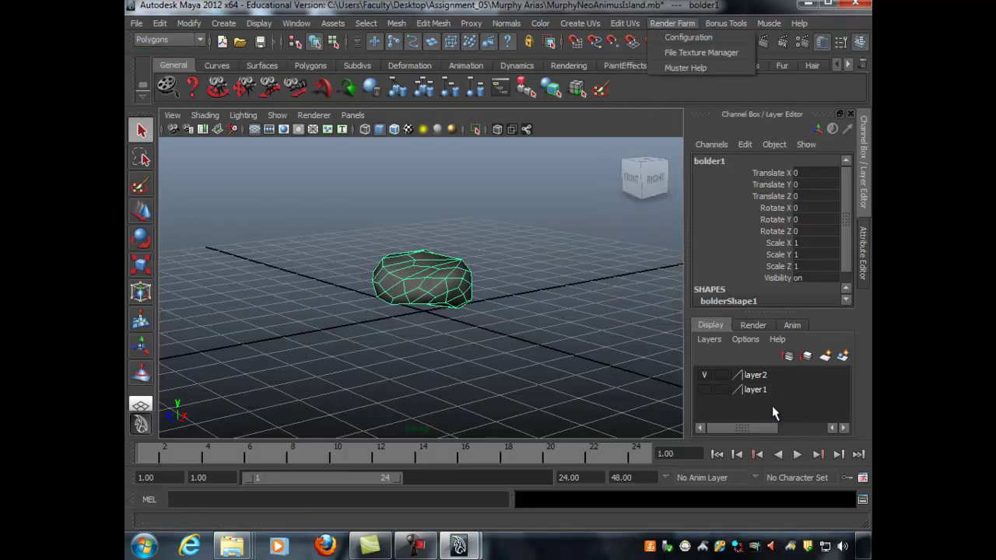
key("Right")
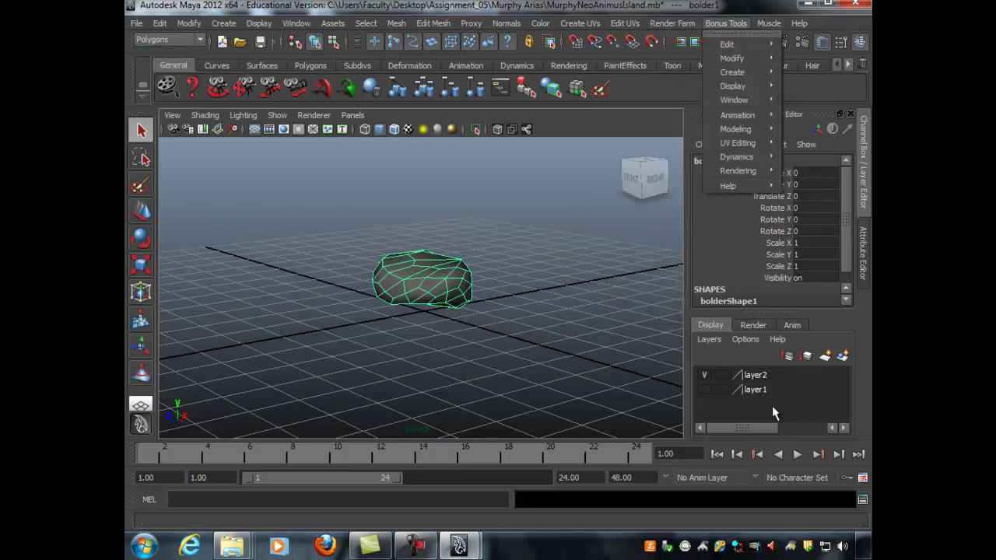
key("Escape")
mouse_move(420, 288)
left_mouse_down("alt")
mouse_move(335, 331)
mouse_move(296, 305)
mouse_move(315, 287)
left_mouse_up("alt")
right_click_drag(315, 286, 280, 287, "alt")
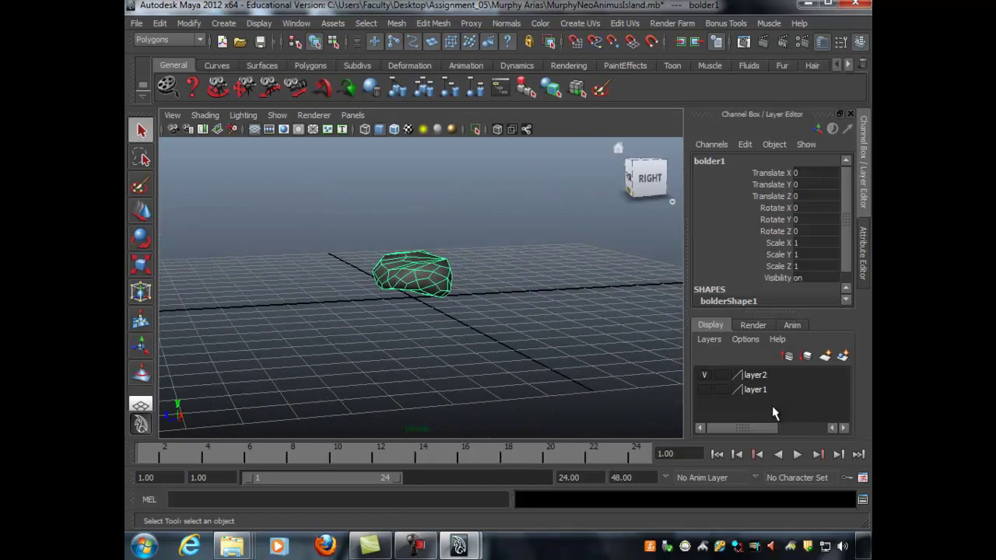
left_click(725, 24)
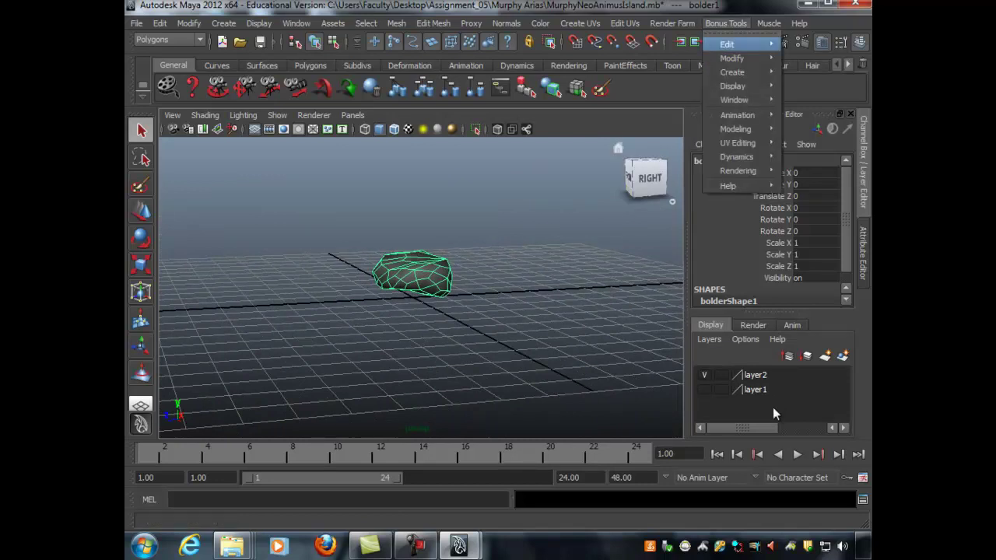
mouse_move(732, 58)
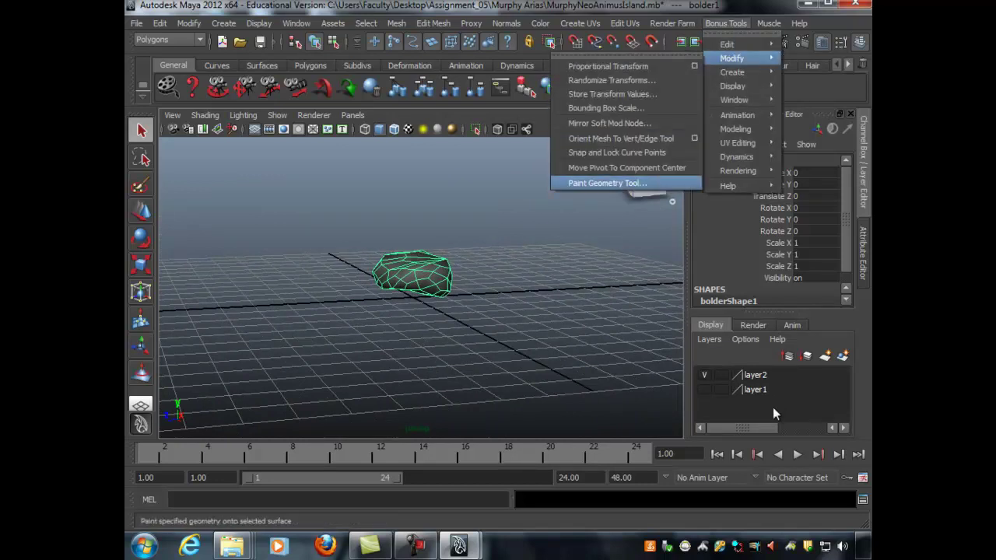
key("Down")
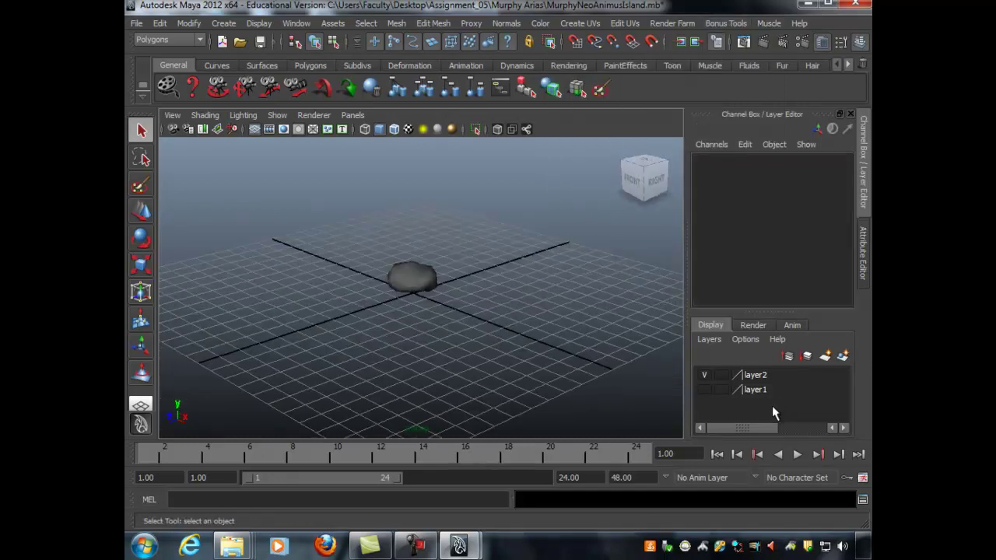
Create a polygon plane about 37 units wide and long, centred around the boulder on the grid
left_click(224, 23)
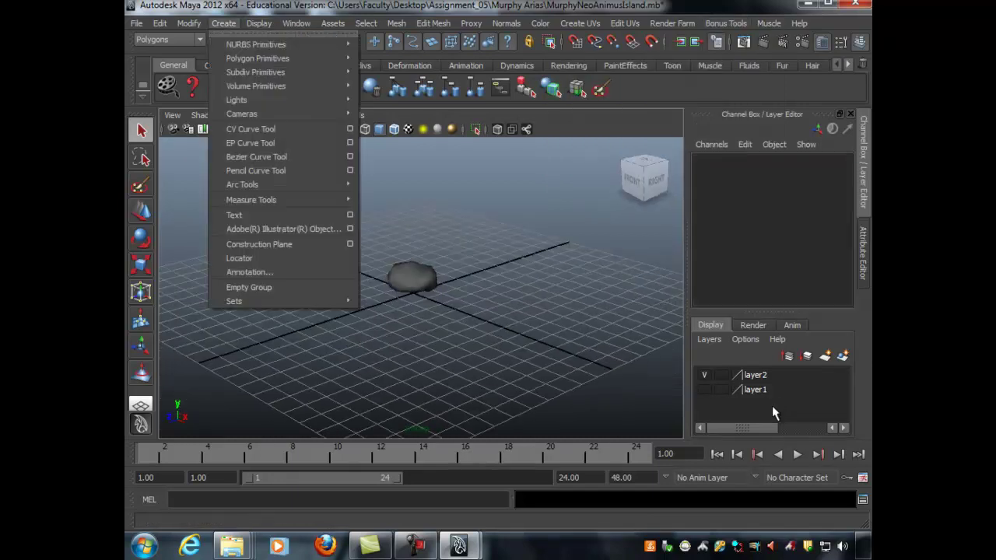
mouse_move(258, 58)
key("Right")
key("Down")
key("Down")
key("Up")
key("Up")
key("Down")
key("Down")
key("Down")
key("Down")
key("Return")
left_click_drag(410, 292, 425, 171)
scroll(421, 288, "down", 6)
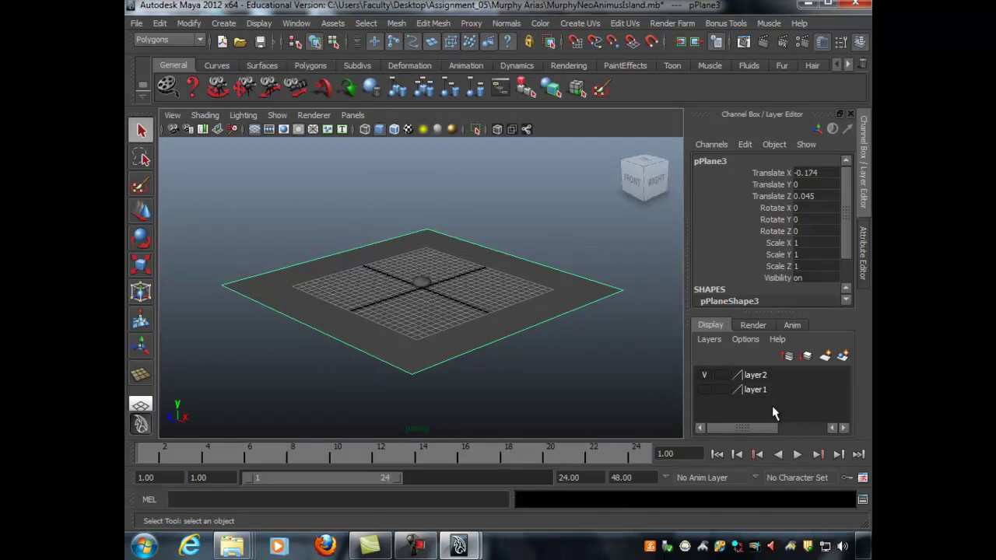
Scale the plane uniformly to about 2.25 times its size
right_click_drag(421, 288, 498, 288, "alt")
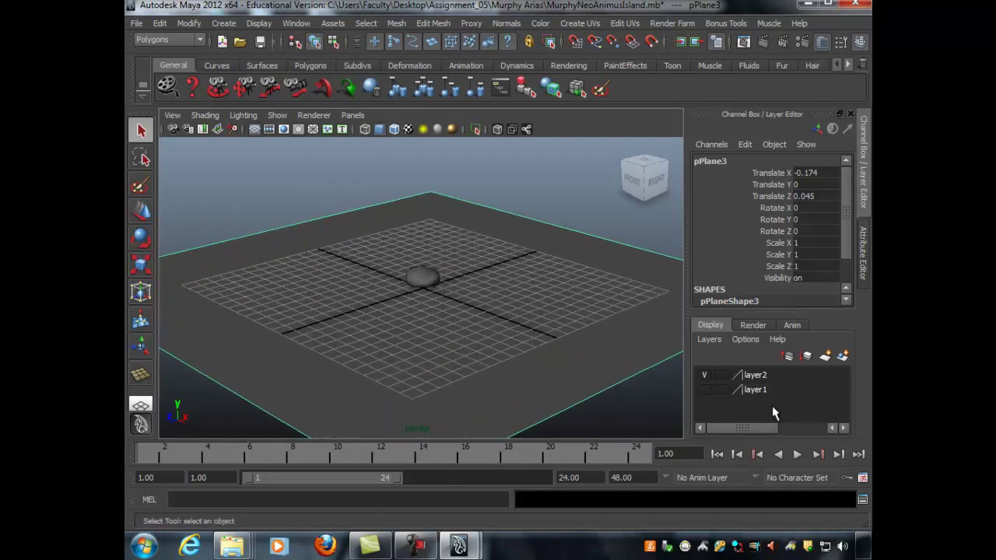
left_click_drag(467, 288, 420, 291, "alt")
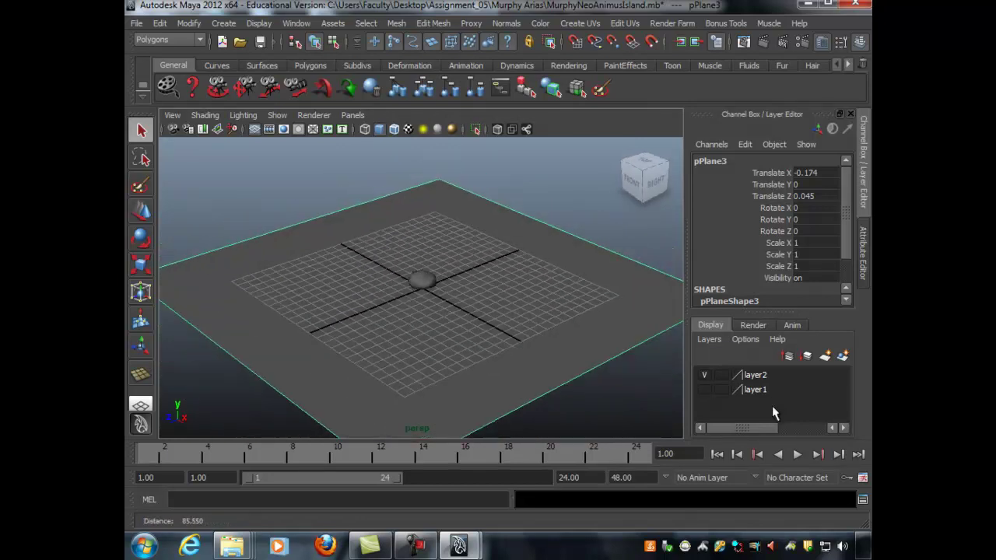
key("r")
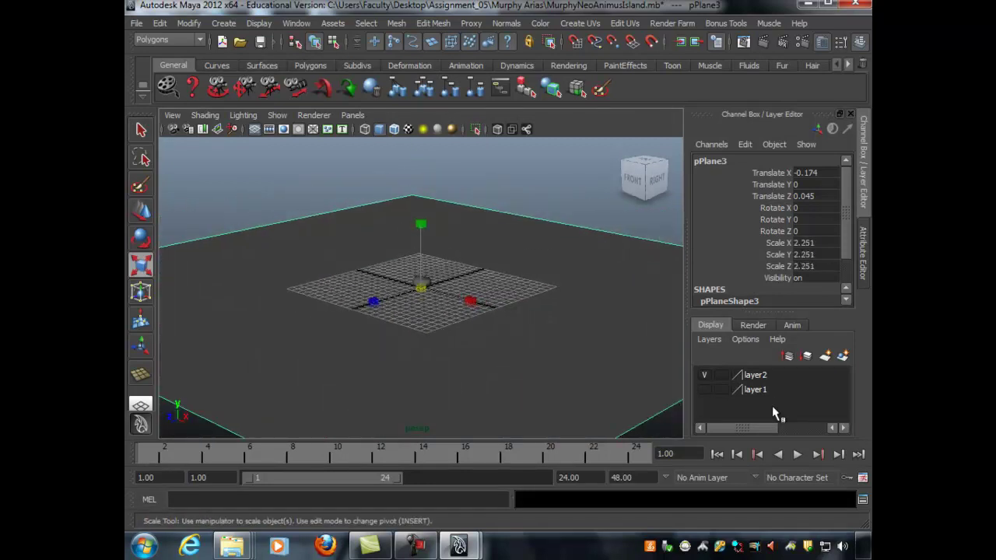
Set the plane's Subdivisions Width and Subdivisions Height to 20
scroll(766, 233, "down", 2)
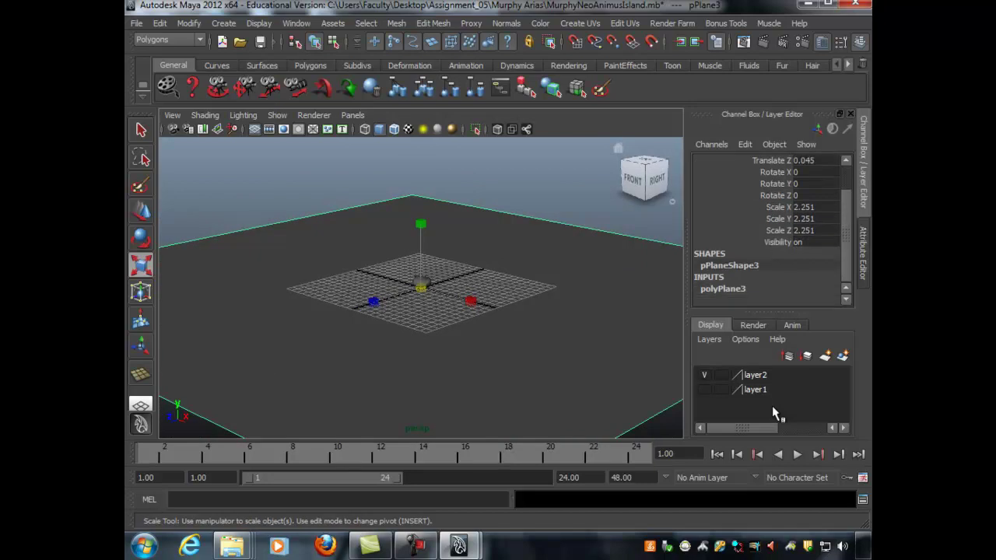
left_click(723, 289)
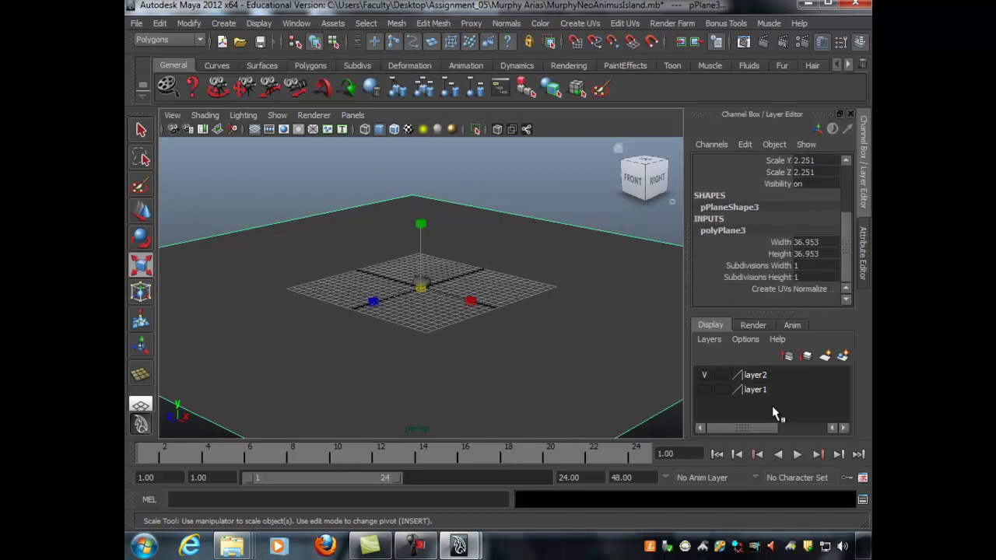
left_click_drag(813, 266, 812, 276)
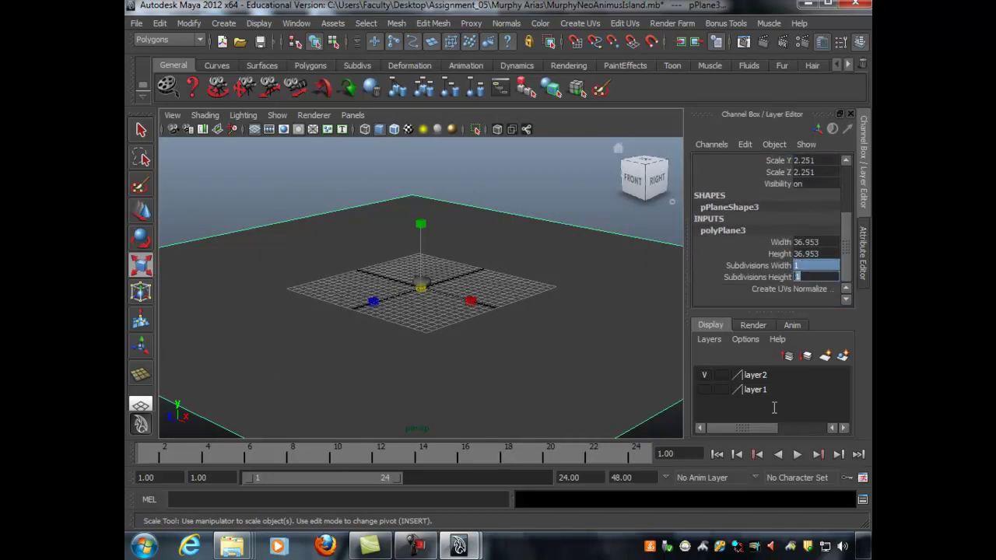
type("20")
key("Return")
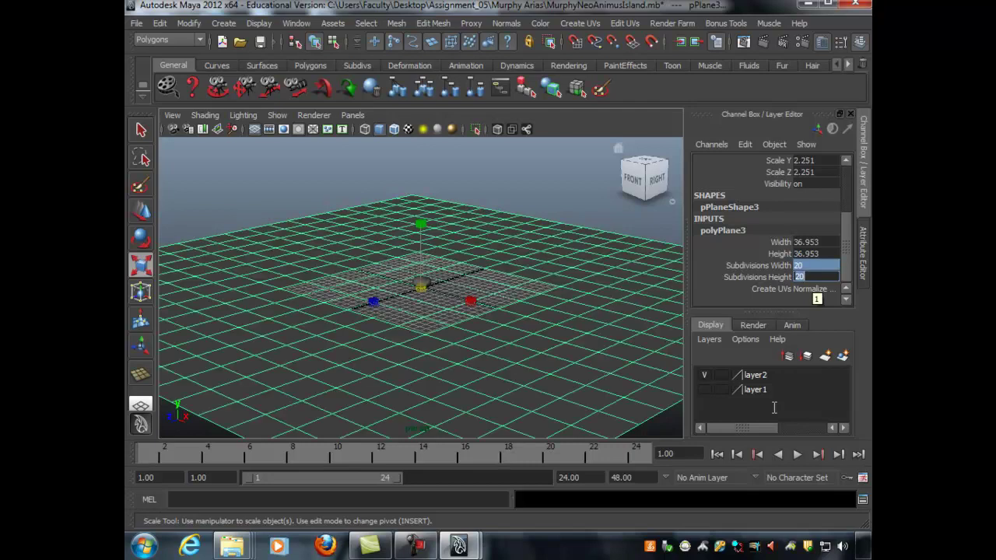
right_click_drag(421, 312, 381, 311, "alt")
middle_click_drag(421, 311, 418, 294, "alt")
left_click_drag(418, 311, 387, 311, "alt")
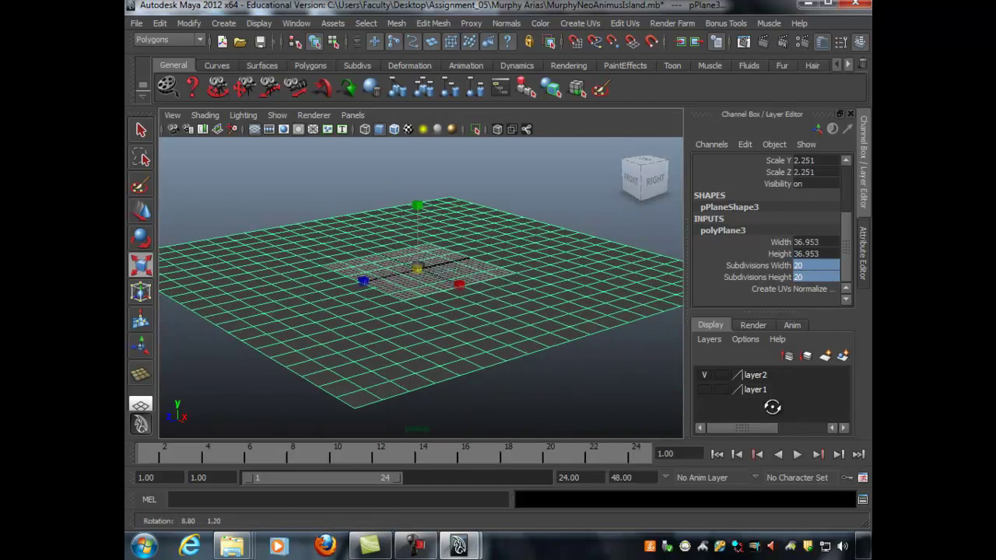
key("q")
scroll(773, 410, "up", 3)
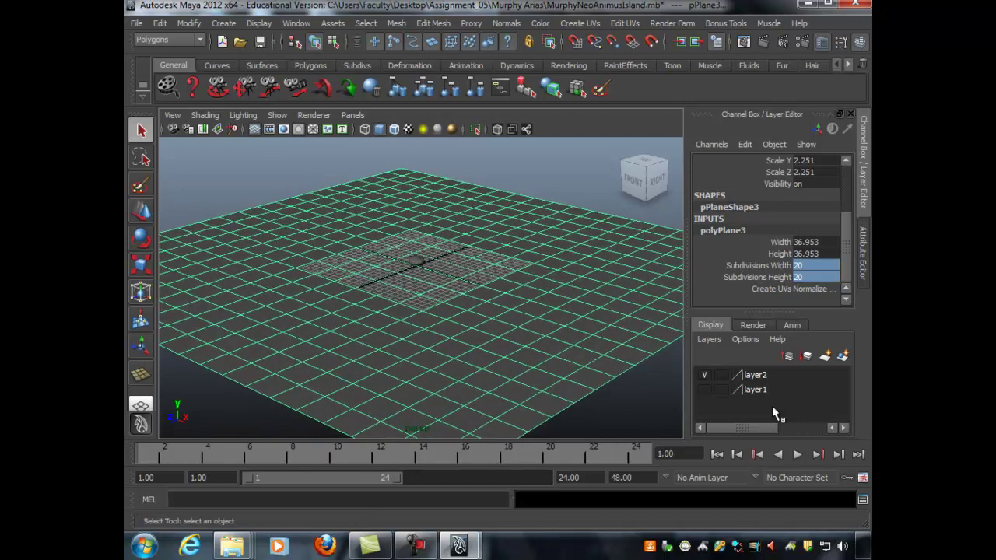
Hide the grid in the perspective view and select the subdivided plane
left_click(255, 129)
left_click(268, 167)
scroll(421, 295, "up", 1)
mouse_move(412, 295)
left_mouse_down("alt")
mouse_move(424, 296)
mouse_move(350, 300)
left_mouse_up("alt")
left_click(350, 312)
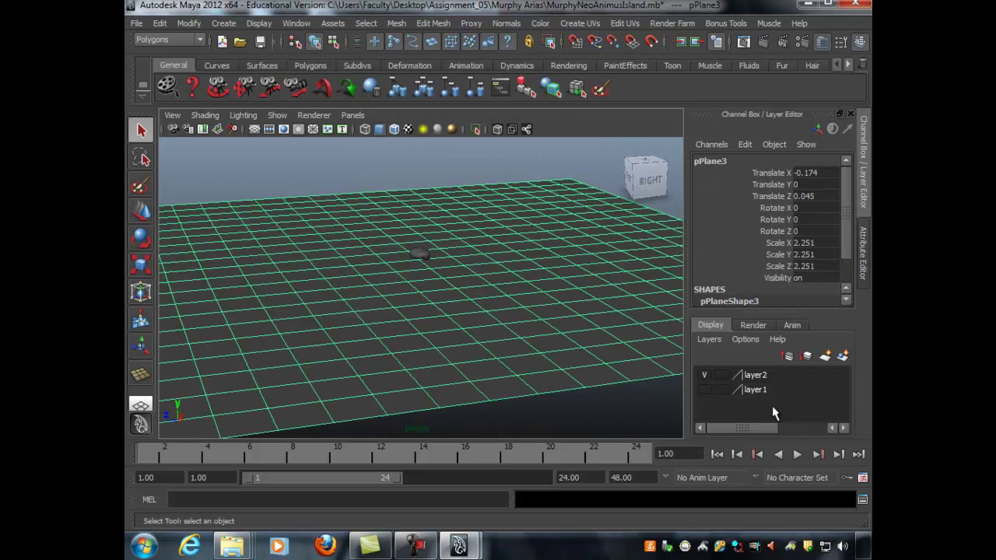
Select the boulder and move it down to Translate Y -0.387 so it sinks slightly into the plane
key("ctrl+z")
key("ctrl+z")
key("ctrl+z")
key("ctrl+z")
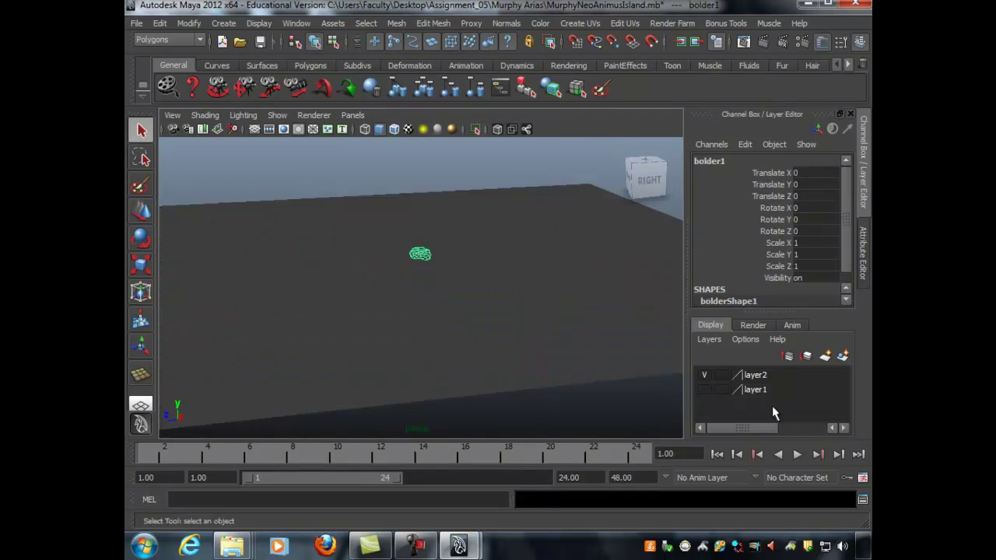
key("ctrl+z")
key("ctrl+z")
key("w")
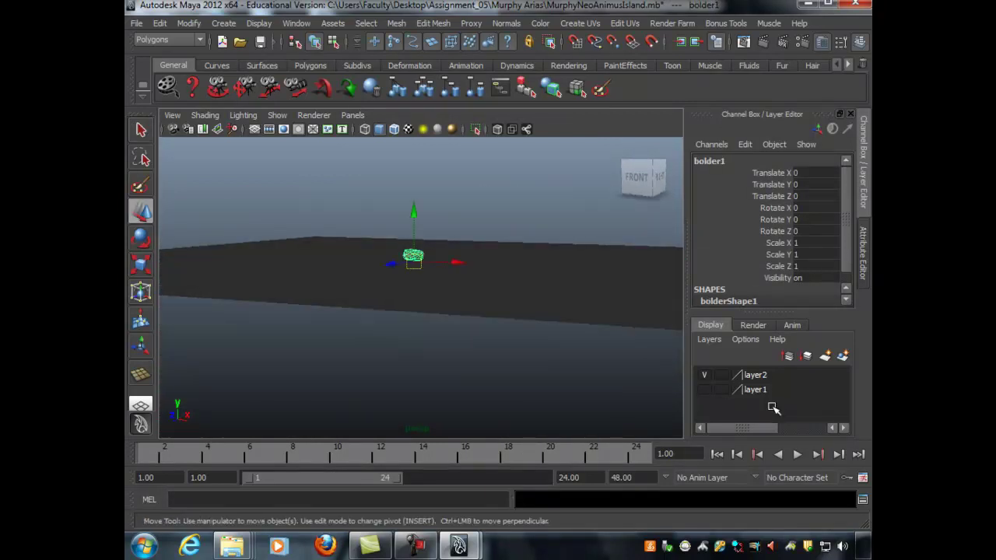
key("ctrl+z")
key("ctrl+z")
key("ctrl+z")
key("ctrl+z")
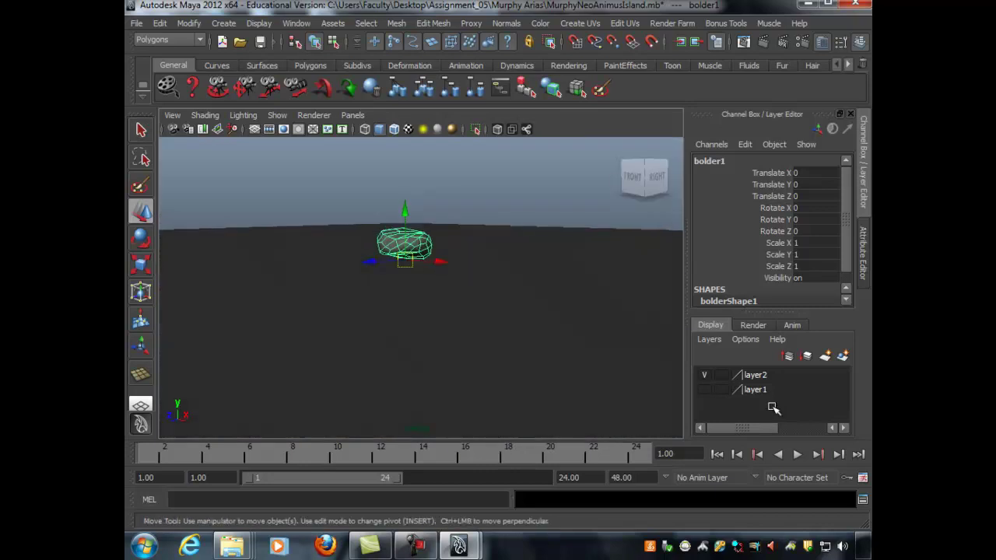
key("ctrl+z")
key("ctrl+z")
key("ctrl+z")
key("ctrl+z")
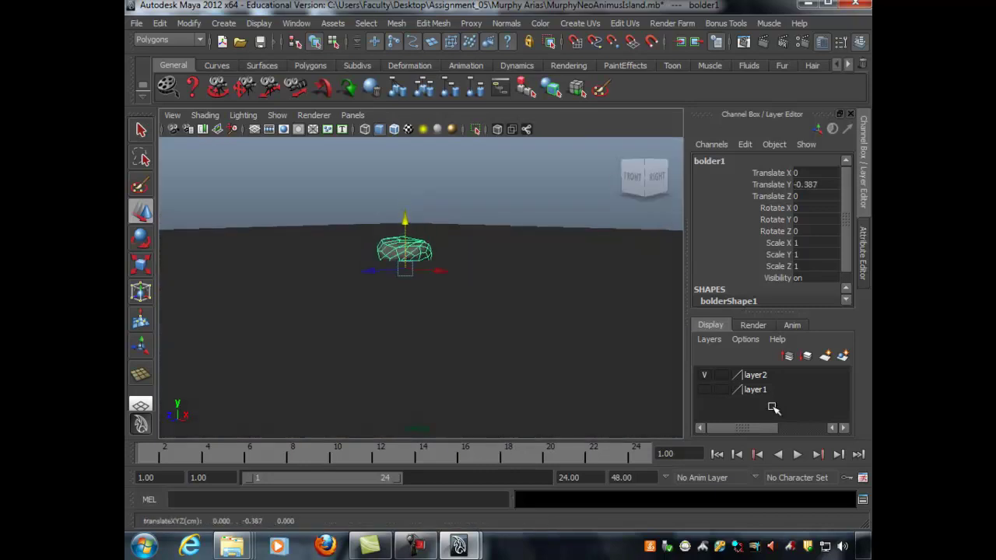
key("ctrl+z")
key("ctrl+z")
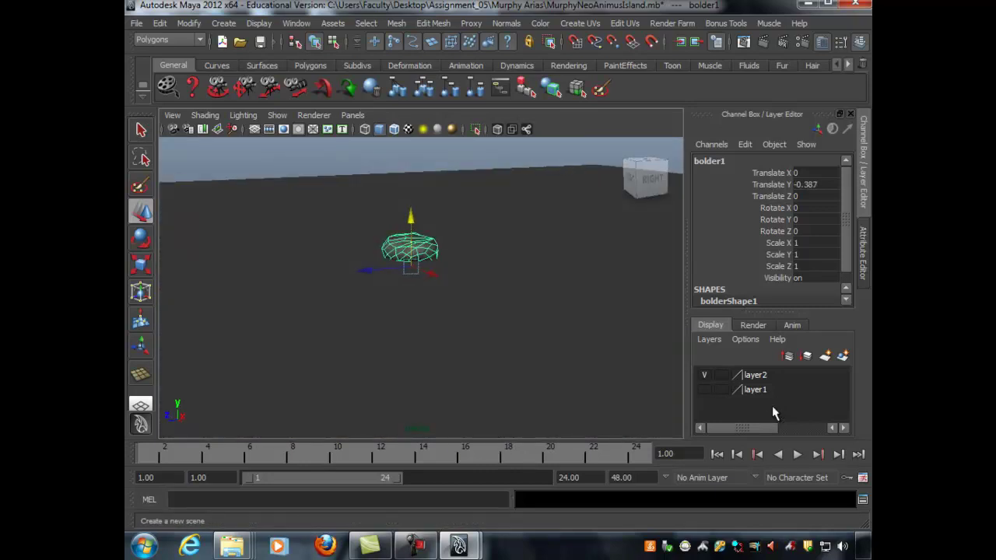
Center the boulder's pivot with Center Pivot and inspect it from several angles
left_click(188, 23)
left_click(223, 158)
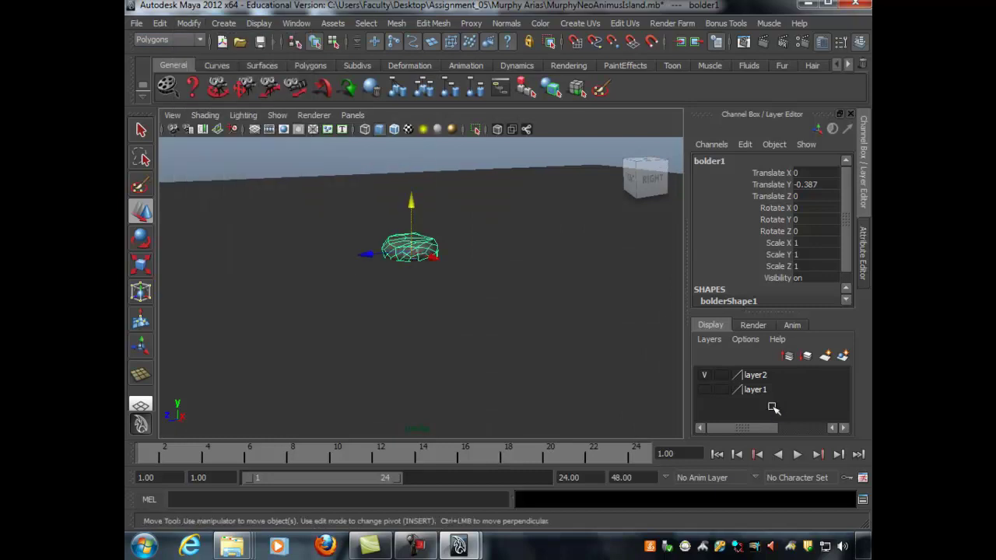
key("ctrl+z")
key("ctrl+z")
key("ctrl+z")
key("ctrl+z")
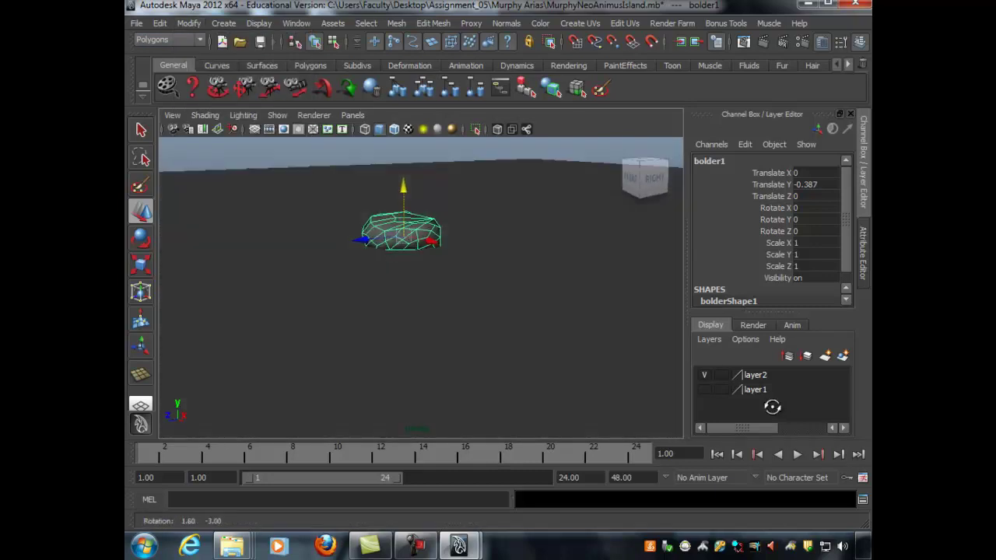
key("ctrl+z")
key("ctrl+z")
key("ctrl+z")
key("ctrl+z")
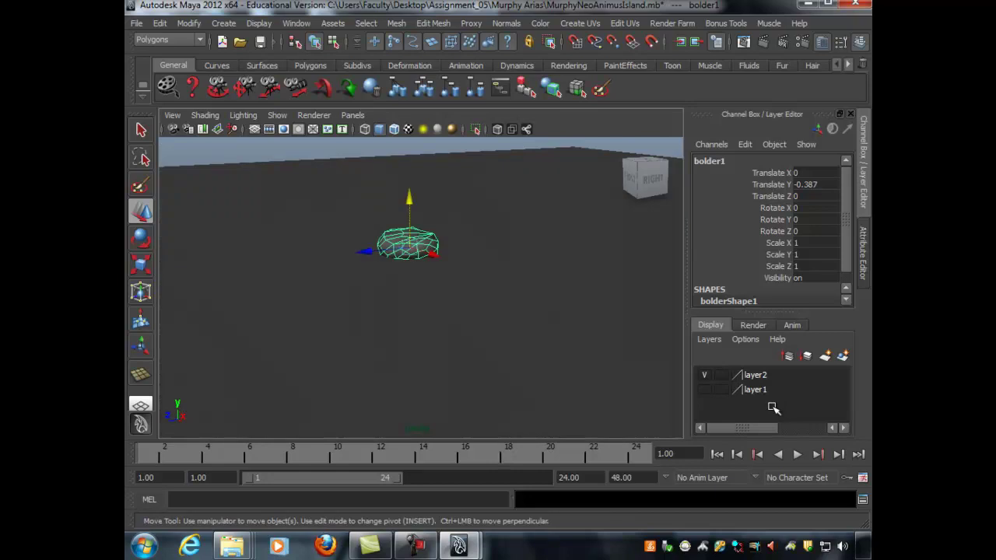
Rename the boulder object to rock
key("q")
key("ctrl+z")
key("ctrl+z")
key("ctrl+z")
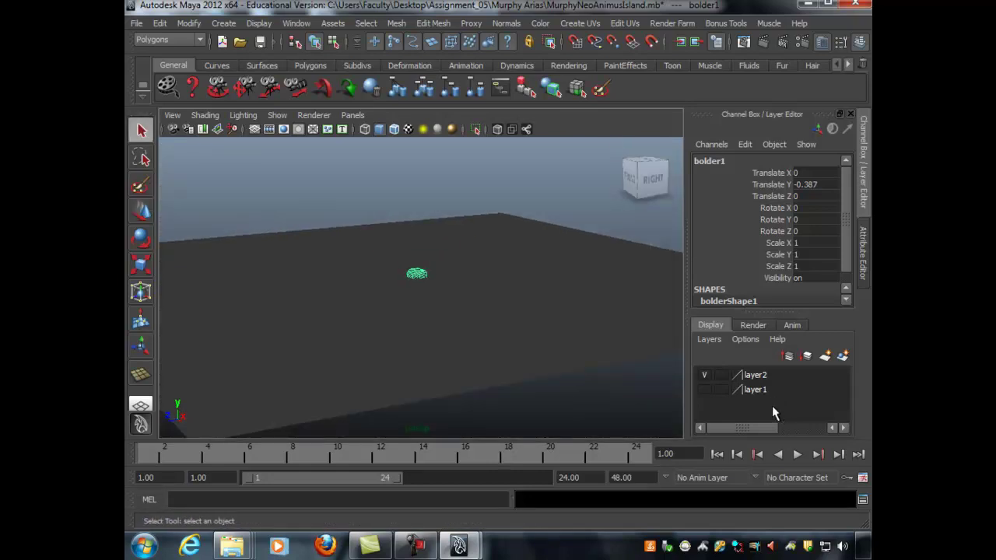
left_click(708, 161)
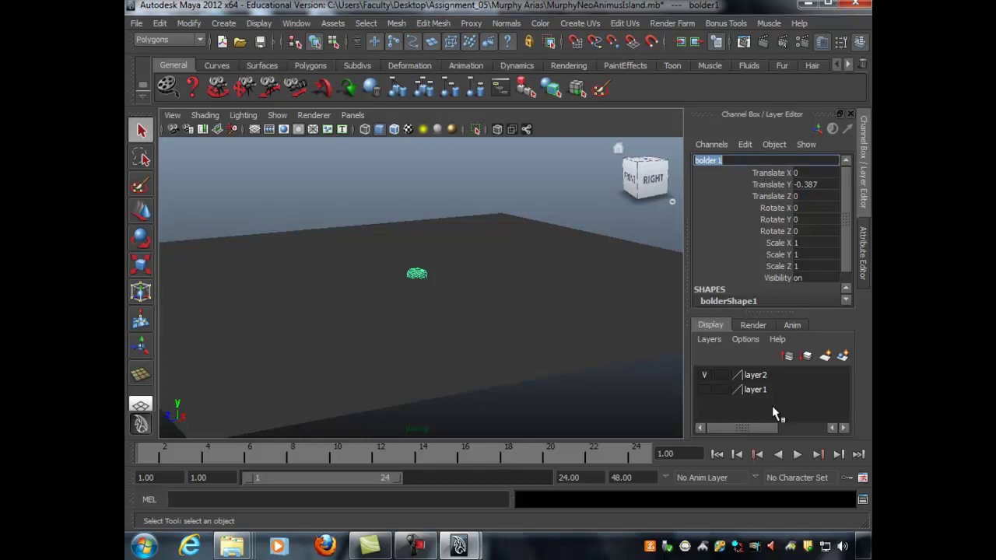
type("rock")
key("Return")
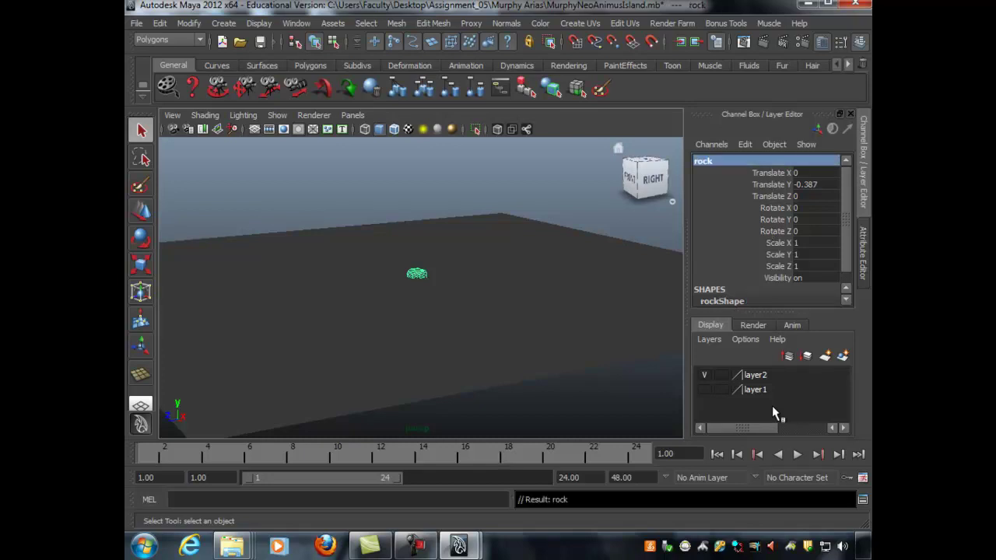
key("f")
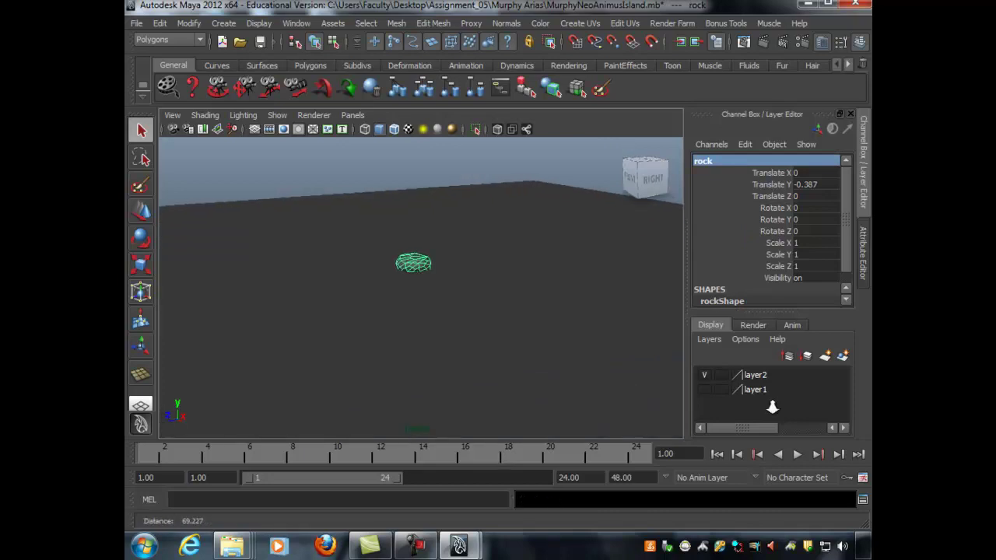
key("Return")
key("End")
key("ctrl+a")
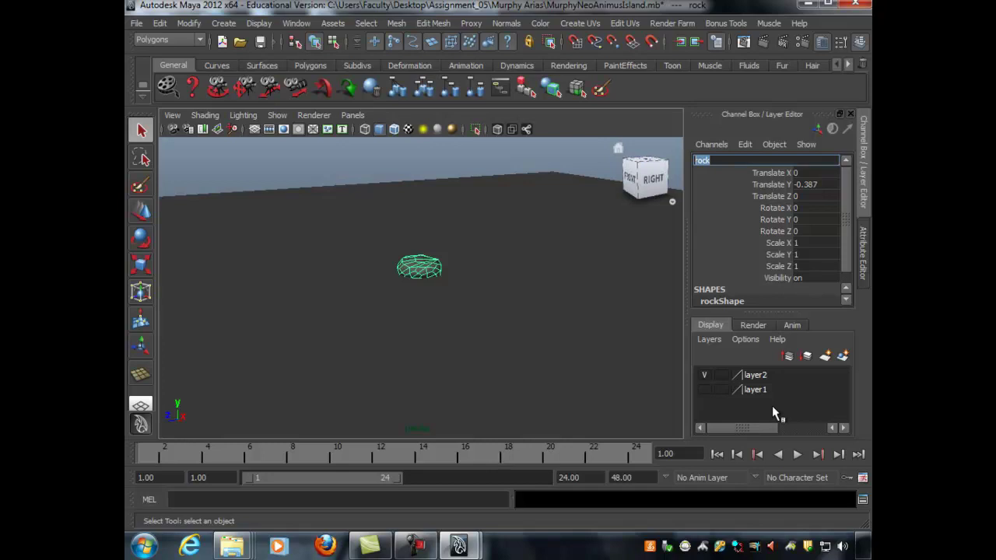
key("Right")
key("Return")
left_click_drag(773, 411, 772, 409, "alt")
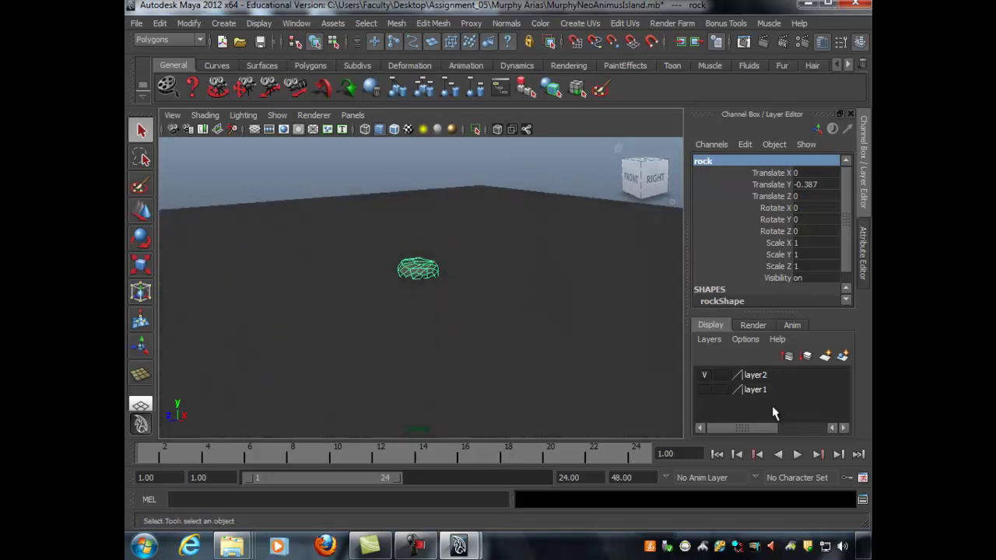
Select the ground plane and open the Paint Geometry Tool settings from the Bonus Tools
left_click(773, 408)
left_click(772, 407)
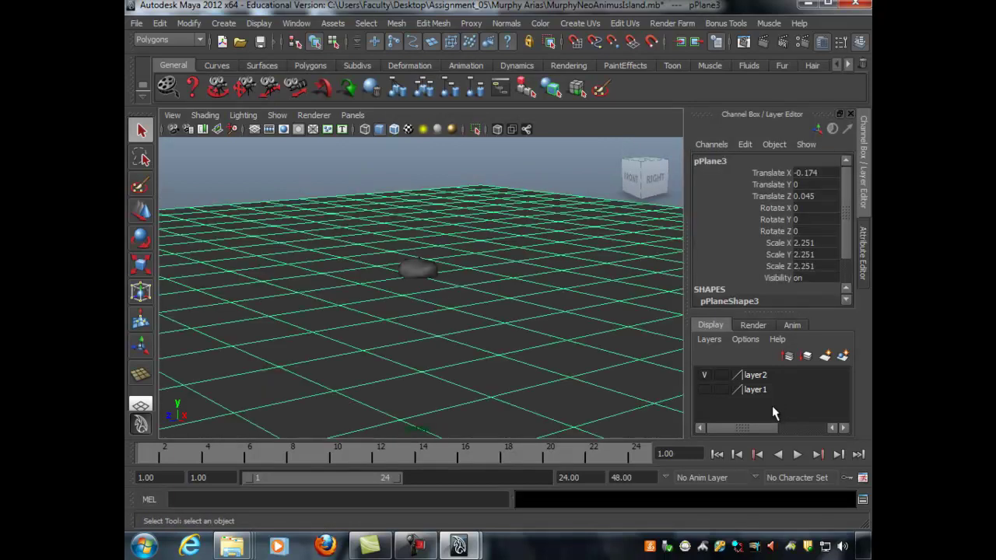
left_click(726, 23)
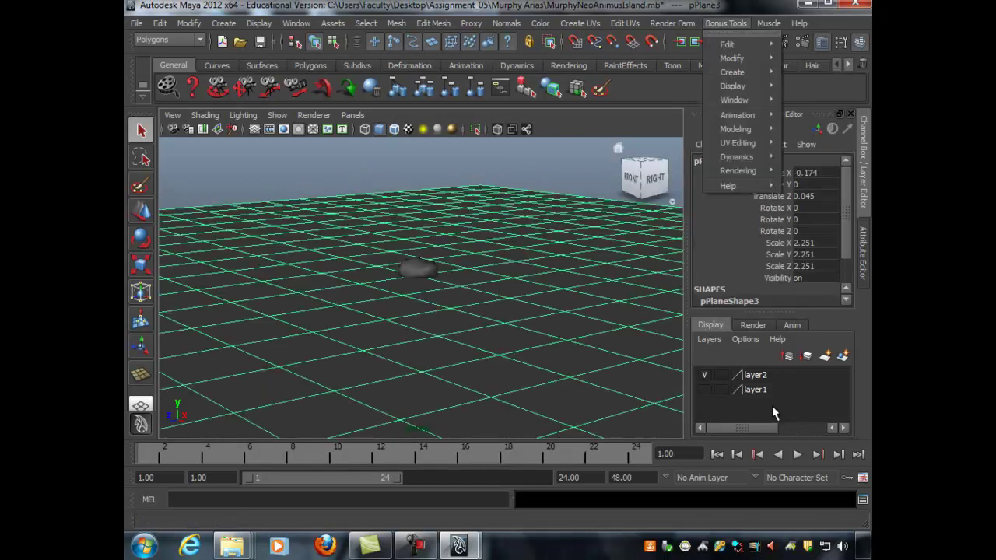
left_click(726, 23)
left_click(169, 40)
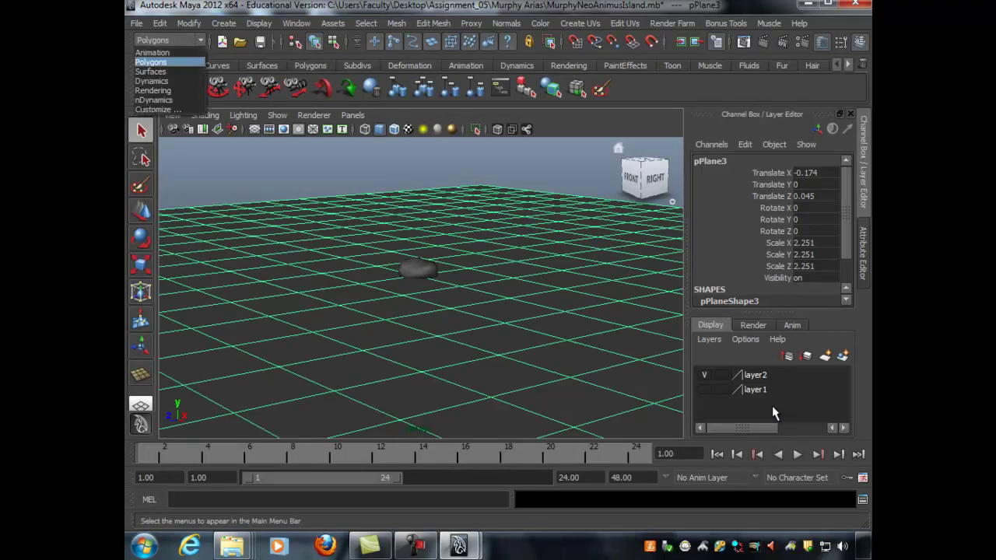
left_click(154, 63)
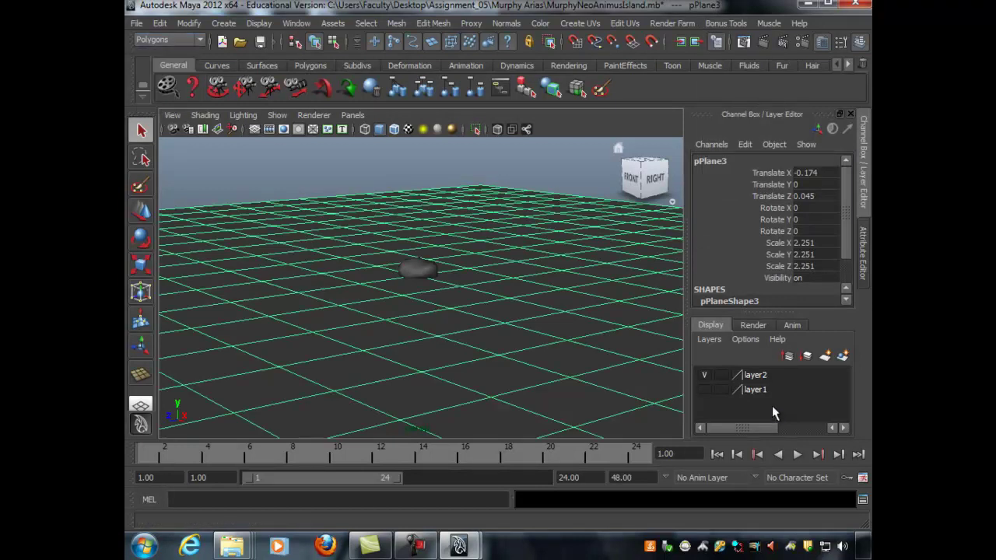
left_click(726, 23)
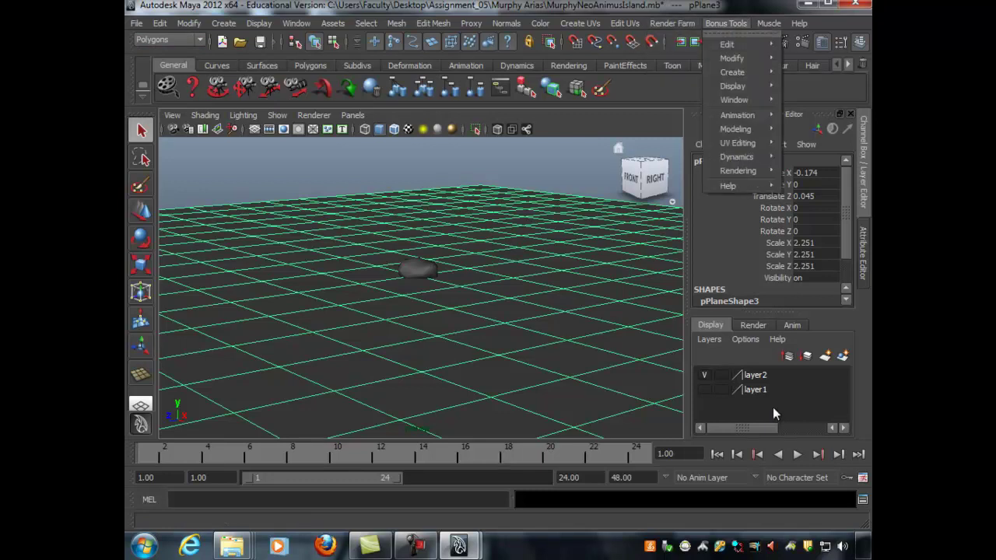
mouse_move(732, 58)
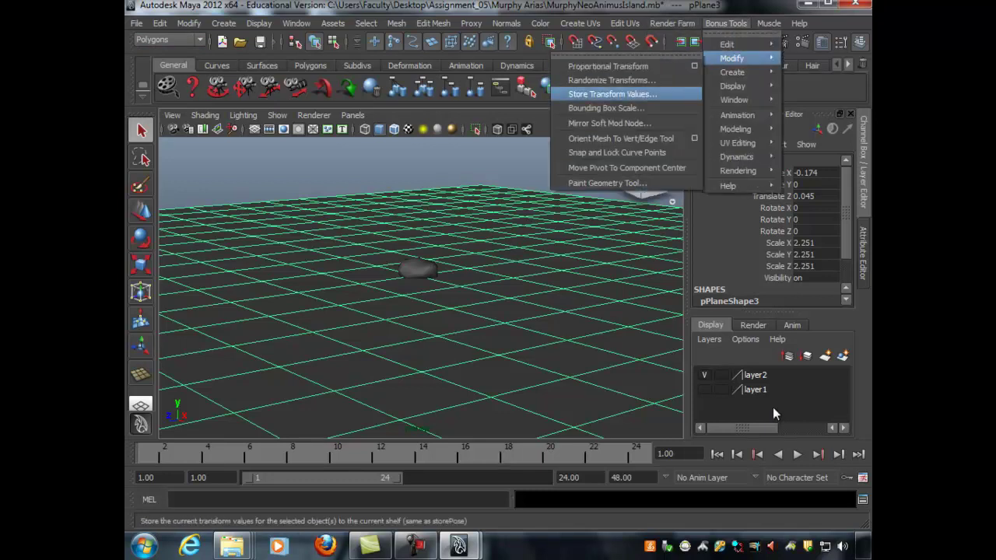
left_click(606, 183)
mouse_move(607, 188)
left_mouse_down()
mouse_move(722, 69)
mouse_move(713, 90)
left_mouse_up()
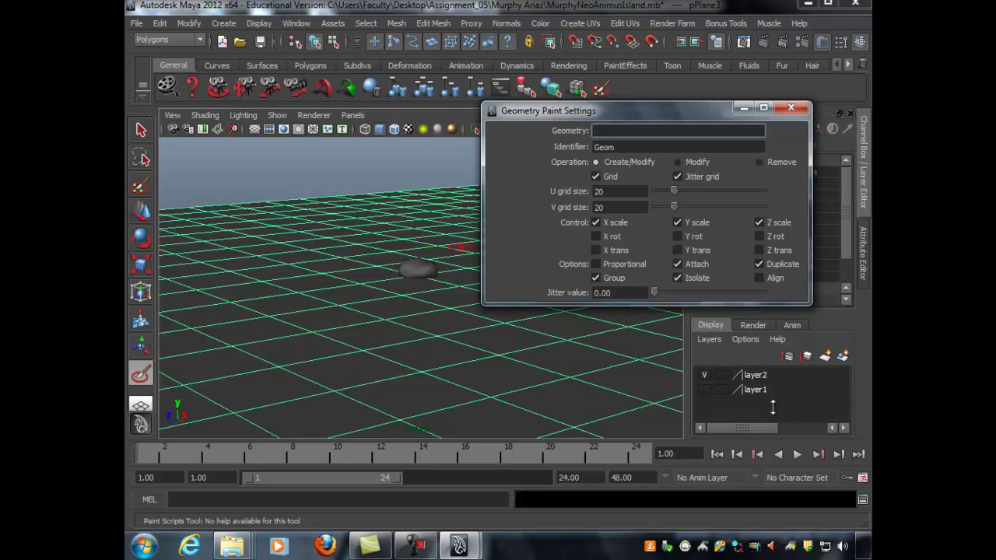
Set the Geometry to paint to rock and move the Geometry Paint Settings window clear of the plane
mouse_move(646, 110)
left_mouse_down()
mouse_move(623, 89)
mouse_move(637, 113)
left_mouse_up()
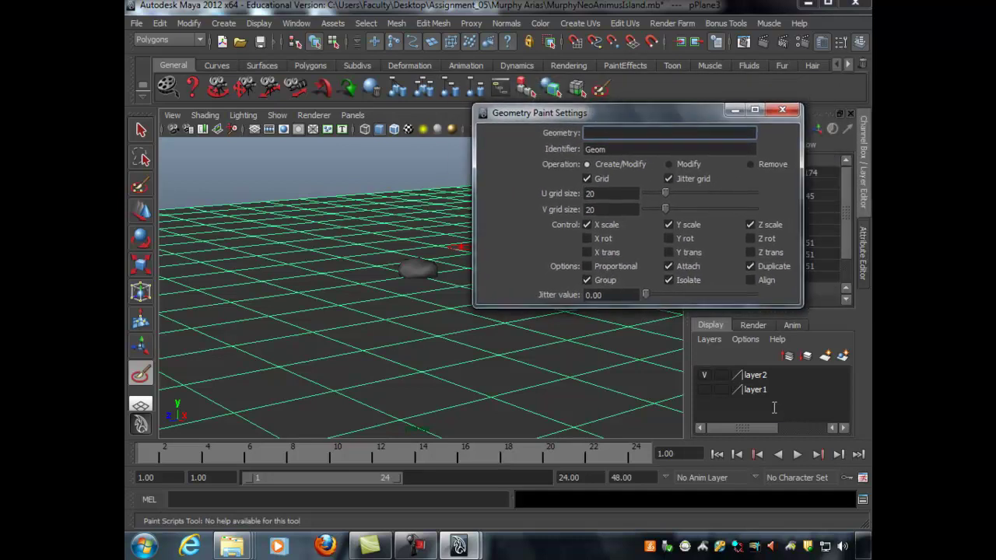
type("rock")
key("Return")
key("BackSpace")
type("rock")
mouse_move(622, 113)
left_mouse_down()
mouse_move(648, 98)
mouse_move(630, 64)
mouse_move(649, 71)
left_mouse_up()
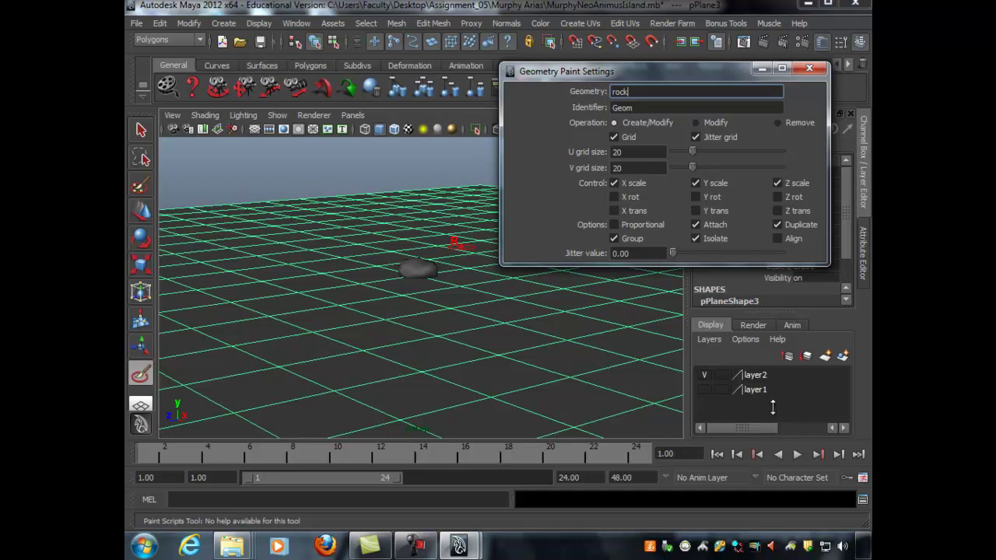
Paint a C-shaped band of rock copies across the ground plane, curving around the original rock
scroll(778, 401, "down", 3)
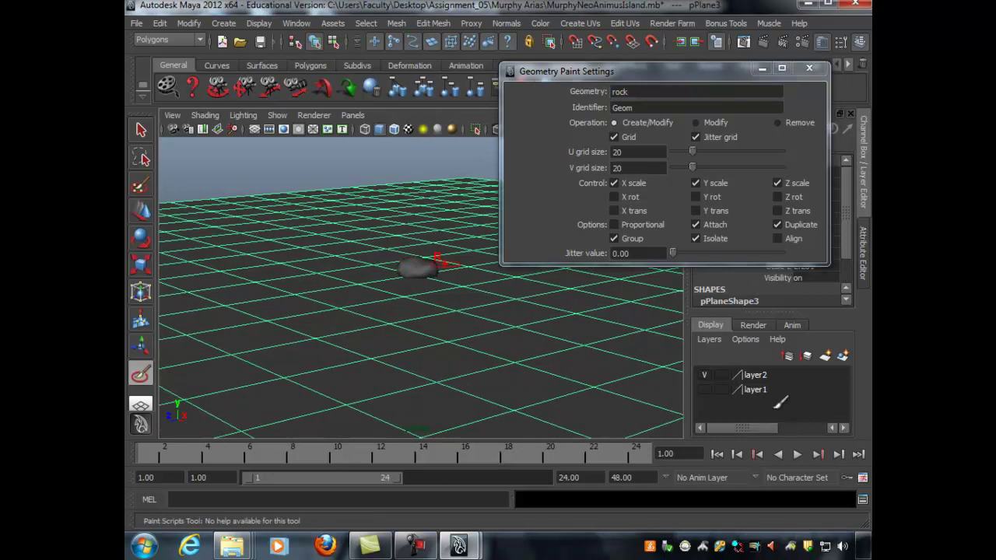
left_click_drag(778, 401, 771, 407, "alt")
middle_click_drag(770, 407, 772, 406, "alt")
left_click_drag(771, 406, 778, 402, "alt")
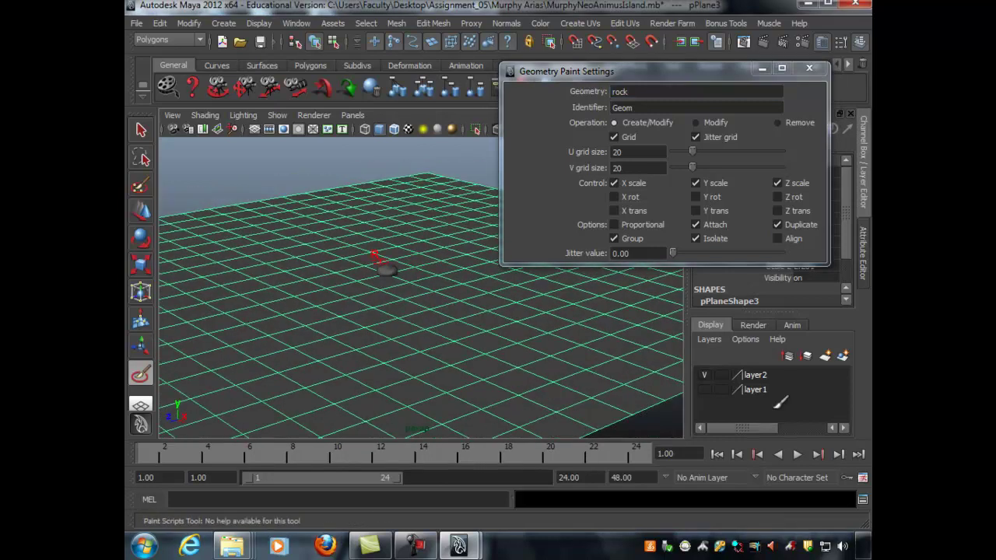
scroll(772, 406, "down", 3)
middle_click_drag(773, 406, 778, 402, "alt")
left_click_drag(778, 402, 776, 406, "alt")
key("b")
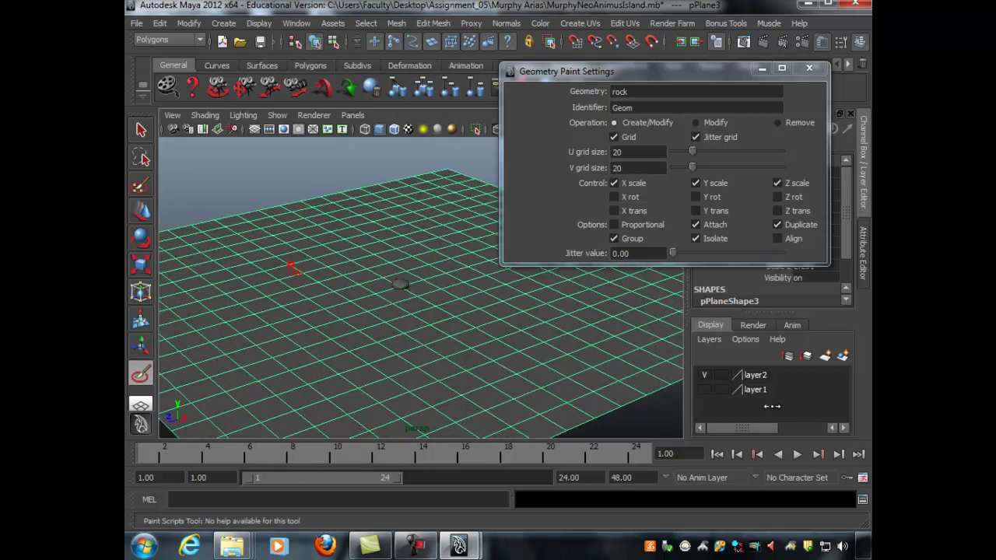
left_click_drag(272, 263, 333, 298)
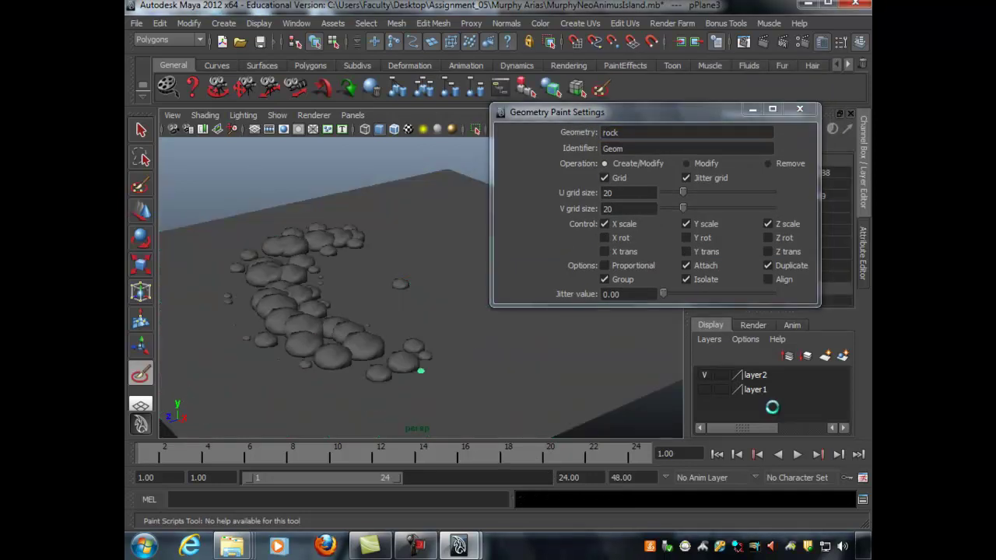
Paint rock copies over most of the ground plane with the Create/Modify operation, covering its middle and all edges
right_click_drag(596, 357, 444, 334, "alt")
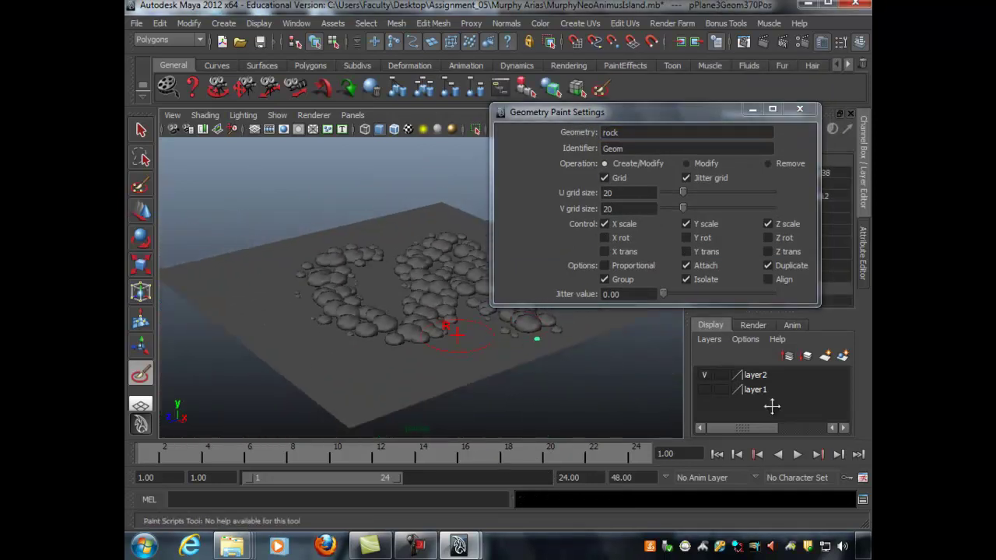
middle_click_drag(445, 334, 311, 341, "alt")
mouse_move(410, 311)
left_mouse_down()
mouse_move(401, 269)
mouse_move(380, 283)
mouse_move(473, 329)
mouse_move(249, 385)
mouse_move(216, 286)
mouse_move(231, 242)
left_mouse_up()
mouse_move(303, 273)
middle_mouse_down("alt")
mouse_move(349, 277)
mouse_move(383, 261)
middle_mouse_up("alt")
mouse_move(284, 231)
left_mouse_down()
mouse_move(251, 242)
mouse_move(209, 332)
mouse_move(303, 415)
left_mouse_up()
left_click_drag(436, 359, 373, 373, "alt")
middle_click_drag(373, 373, 334, 350, "alt")
mouse_move(459, 364)
left_mouse_down()
mouse_move(504, 360)
mouse_move(451, 249)
left_mouse_up()
mouse_move(343, 323)
left_mouse_down("alt")
mouse_move(401, 291)
mouse_move(393, 287)
mouse_move(506, 272)
mouse_move(395, 252)
left_mouse_up("alt")
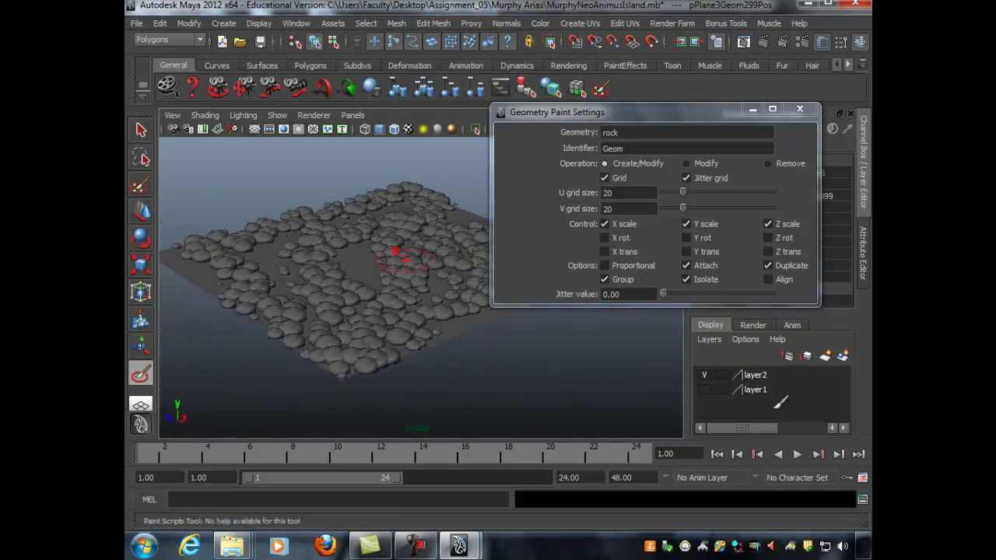
Switch the paint operation to Remove and erase rocks across the middle and near side of the plane
mouse_move(623, 112)
left_mouse_down()
mouse_move(686, 49)
mouse_move(646, 34)
left_mouse_up()
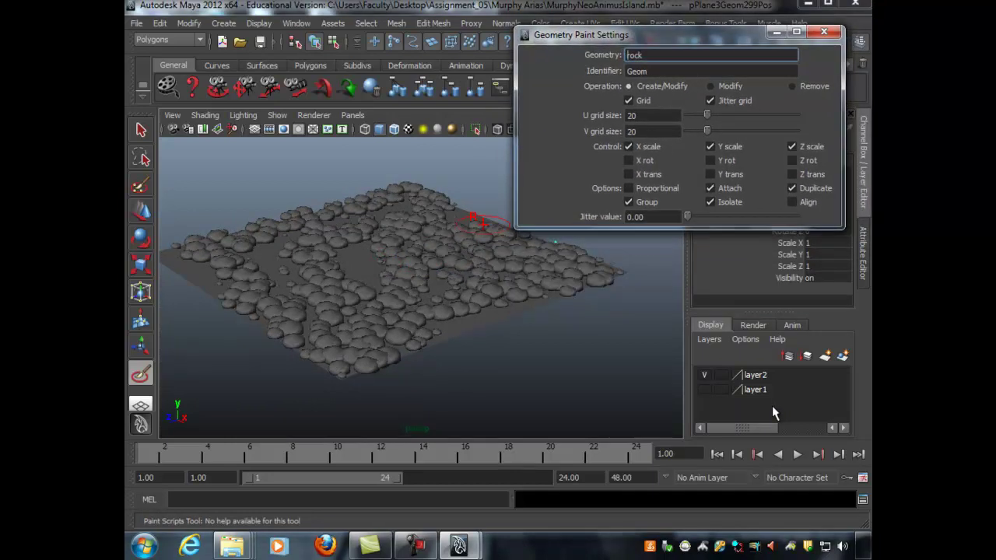
left_click(792, 86)
mouse_move(498, 239)
left_mouse_down()
mouse_move(423, 255)
mouse_move(362, 298)
mouse_move(300, 228)
mouse_move(247, 272)
mouse_move(352, 352)
left_mouse_up()
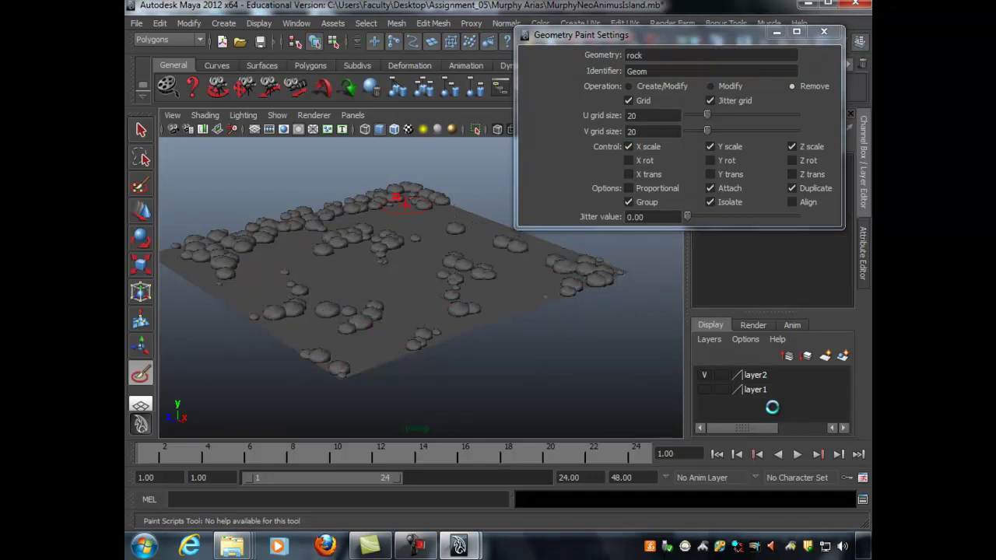
Resize the remaining rocks with the Modify operation, and erase those along the plane's far corner with Remove
left_click(711, 86)
mouse_move(381, 196)
left_mouse_down()
mouse_move(245, 226)
mouse_move(379, 254)
left_mouse_up()
mouse_move(297, 288)
left_mouse_down()
mouse_move(348, 319)
mouse_move(380, 309)
mouse_move(428, 337)
mouse_move(481, 270)
left_mouse_up()
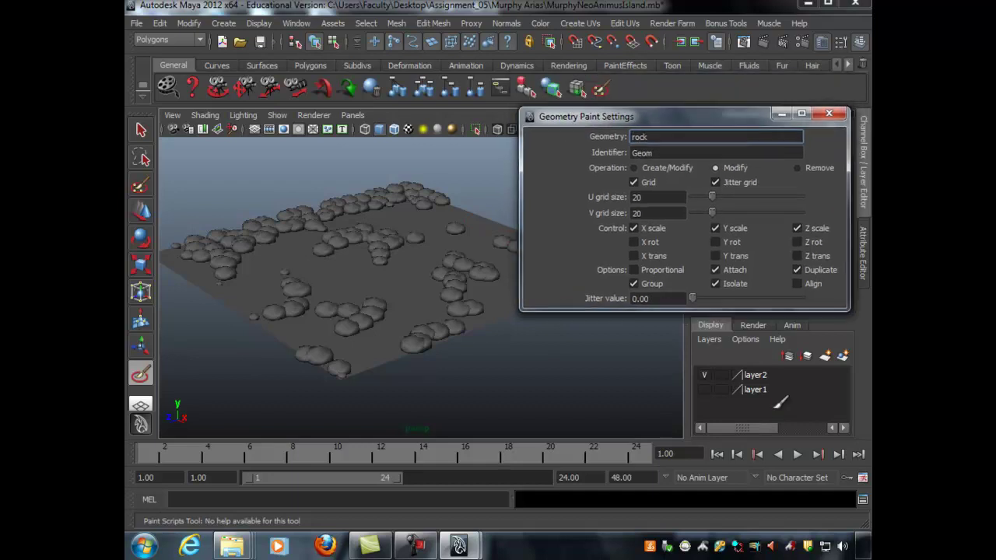
left_click(796, 168)
left_click_drag(331, 207, 440, 198)
Select the whole group of painted rocks and delete it
key("q")
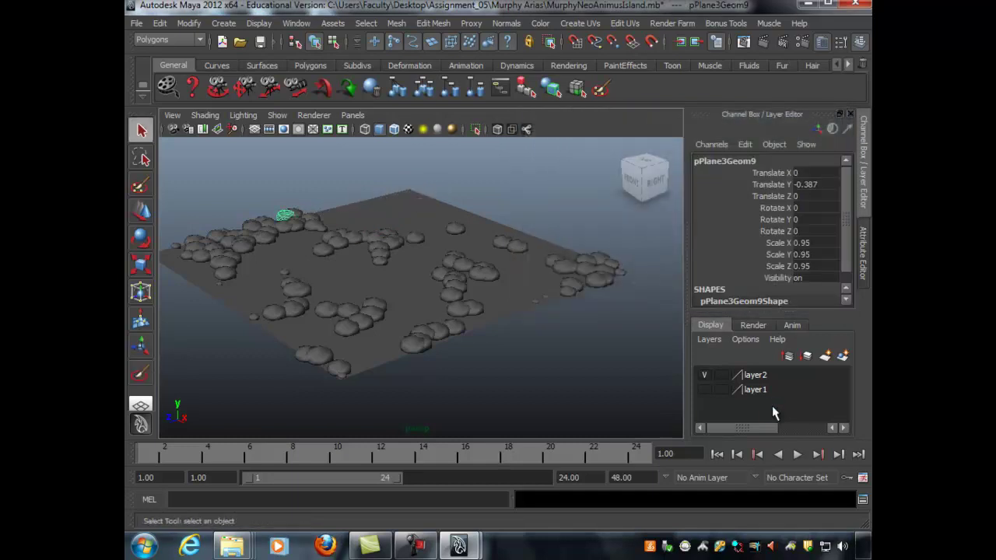
key("Up")
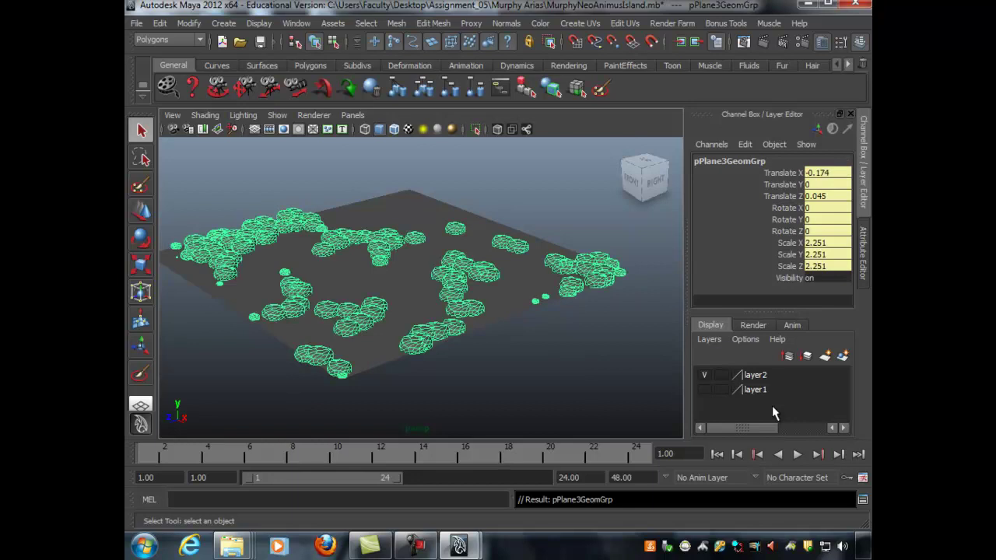
key("Delete")
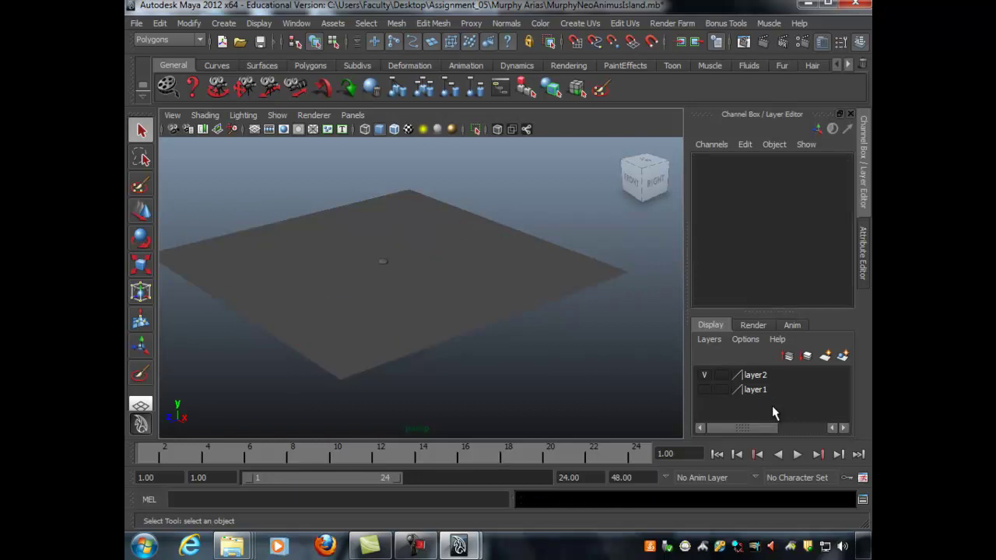
Examine the original rock mesh up close from several angles
left_click(383, 262)
key("f")
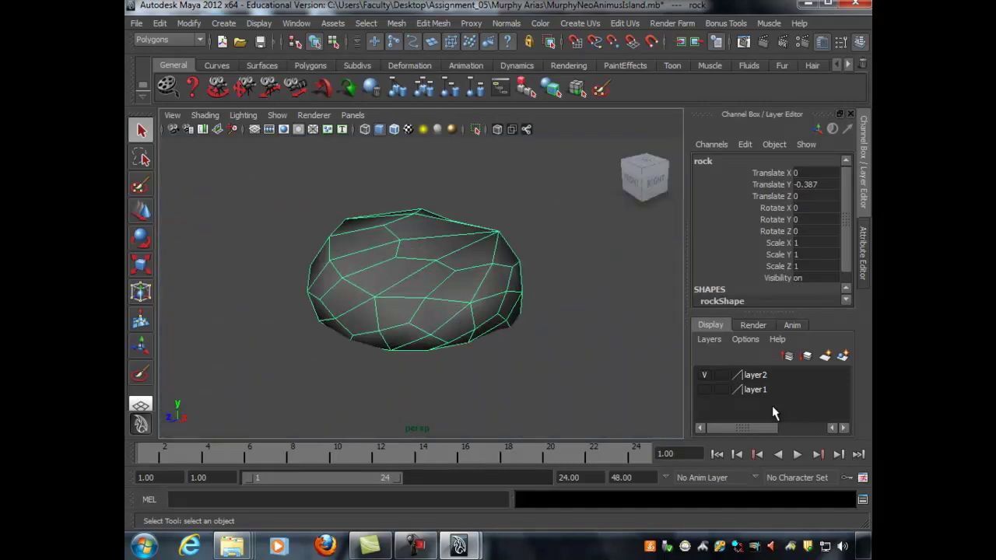
left_click_drag(436, 296, 366, 256, "alt")
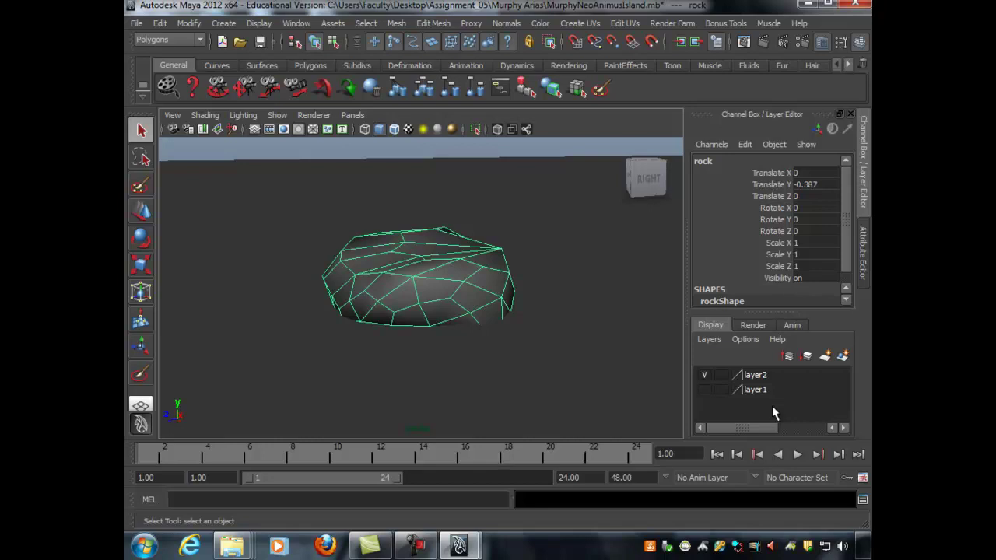
scroll(420, 287, "down", 3)
mouse_move(420, 280)
left_mouse_down("alt")
mouse_move(439, 334)
mouse_move(424, 276)
left_mouse_up("alt")
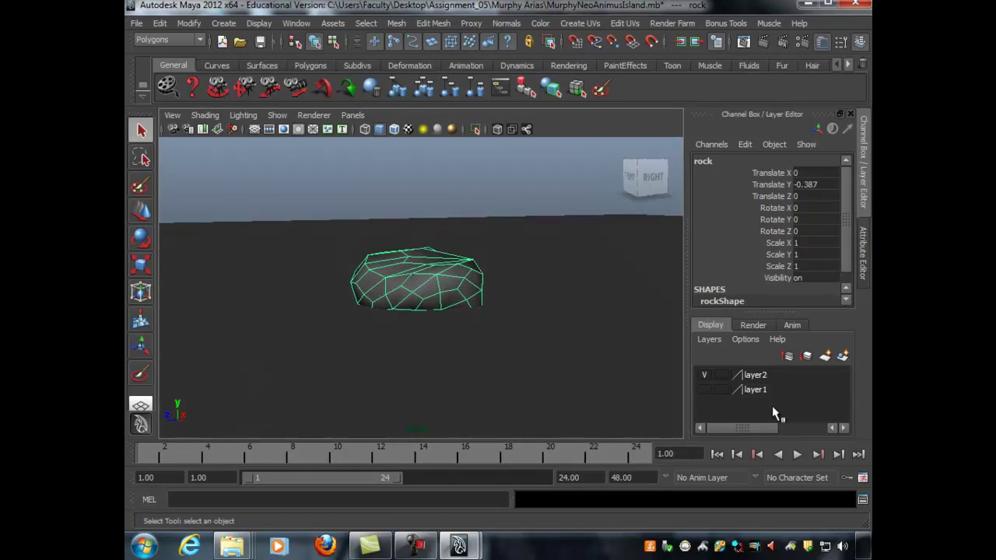
mouse_move(415, 546)
key("ctrl+z")
key("ctrl+z")
key("ctrl+z")
key("ctrl+z")
key("ctrl+z")
key("ctrl+z")
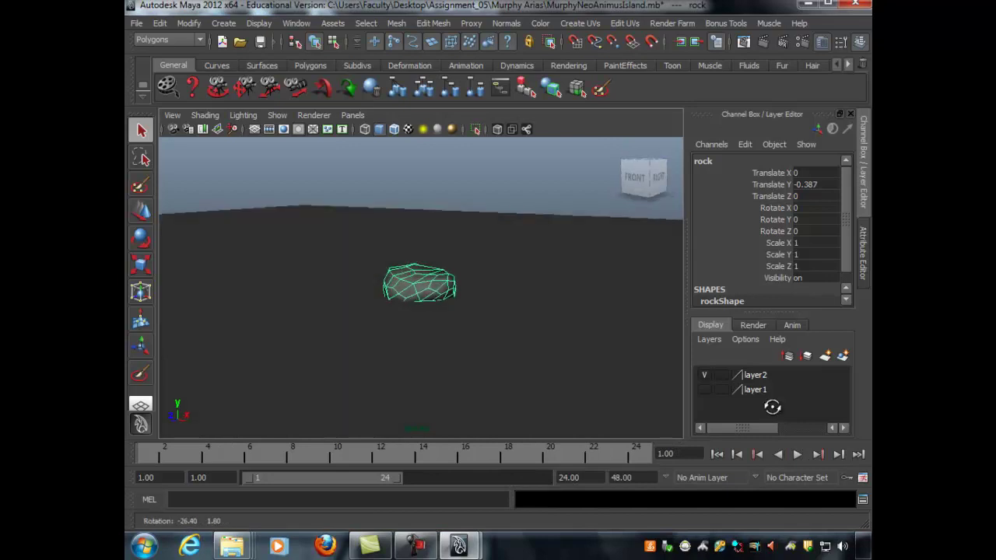
key("ctrl+z")
key("ctrl+z")
key("ctrl+z")
key("ctrl+z")
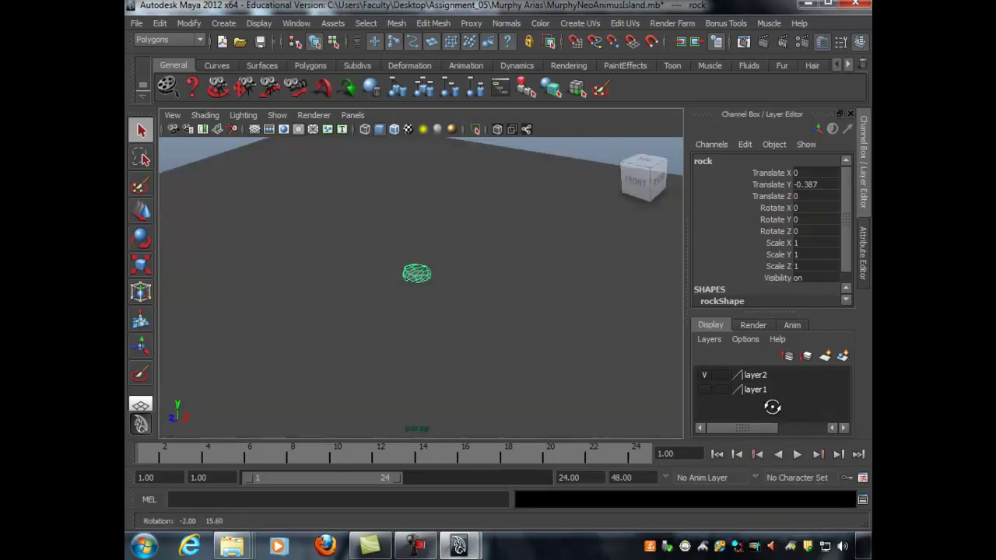
key("ctrl+z")
key("ctrl+z")
key("ctrl+z")
key("ctrl+z")
key("ctrl+z")
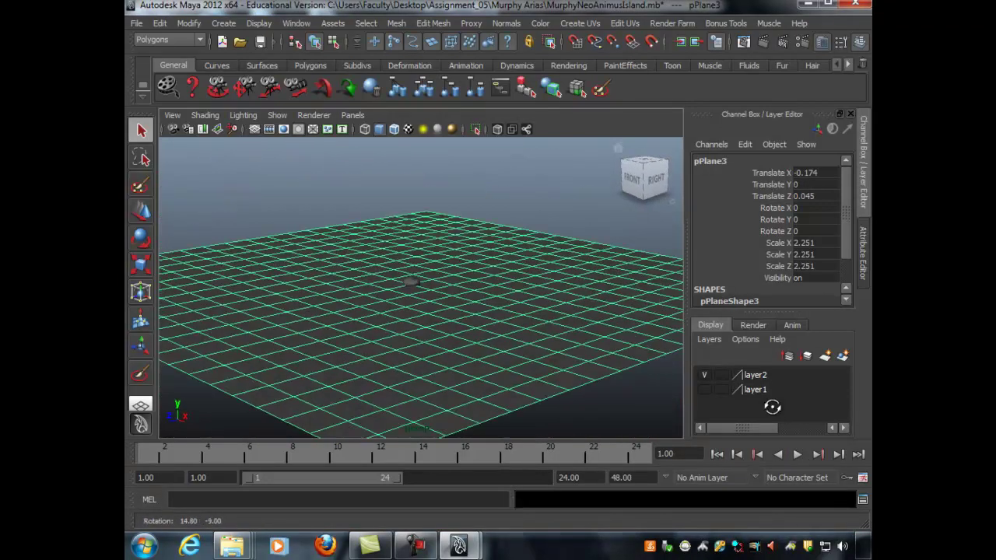
key("ctrl+z")
key("ctrl+z")
key("ctrl+z")
key("ctrl+z")
key("ctrl+z")
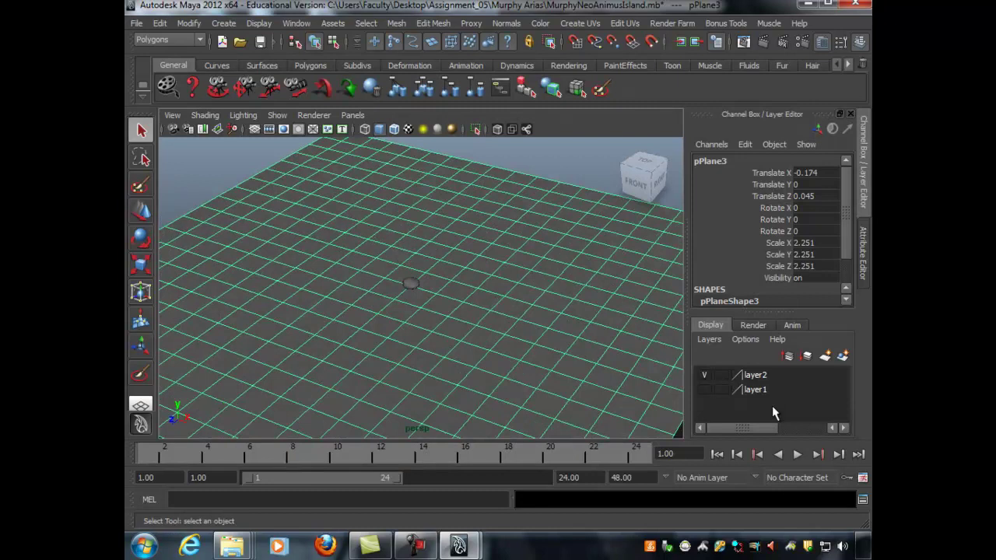
key("ctrl+z")
key("ctrl+z")
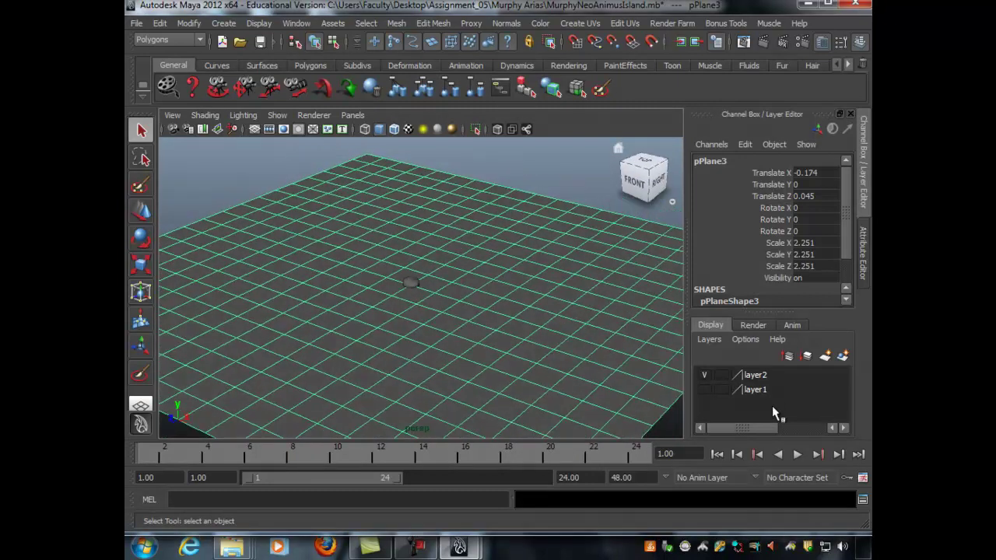
Open the Paint Geometry Tool for the selected ground plane
left_click(169, 40)
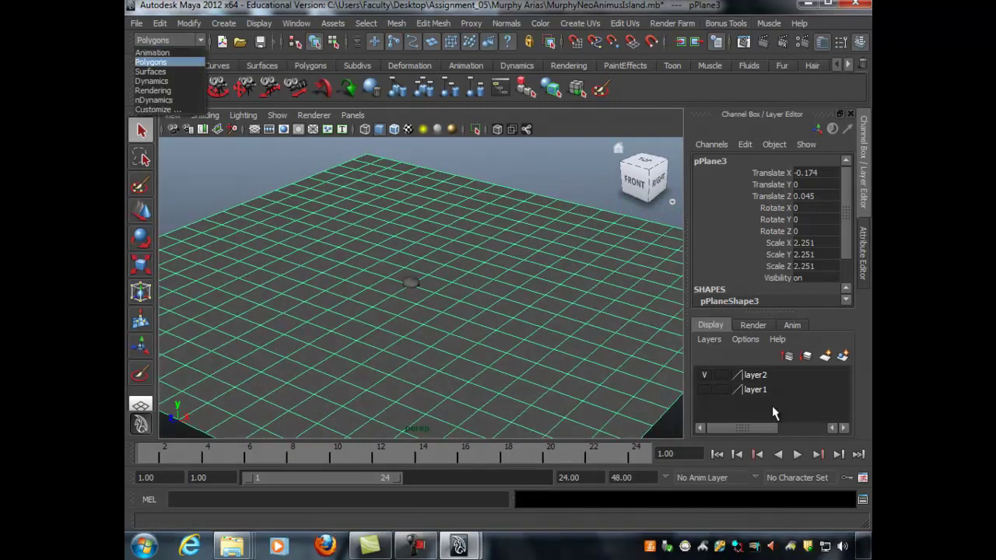
left_click(151, 62)
left_click(726, 23)
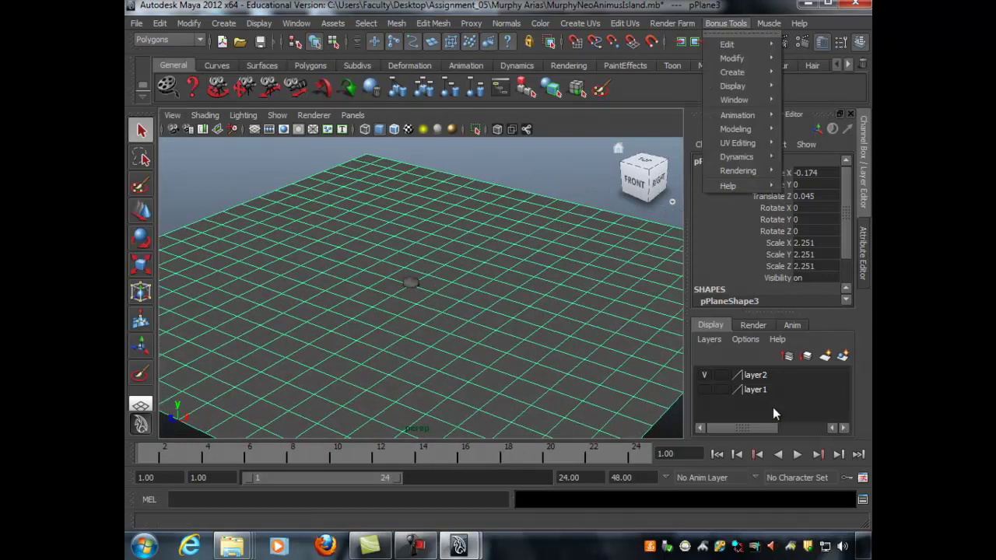
mouse_move(732, 58)
left_click(606, 182)
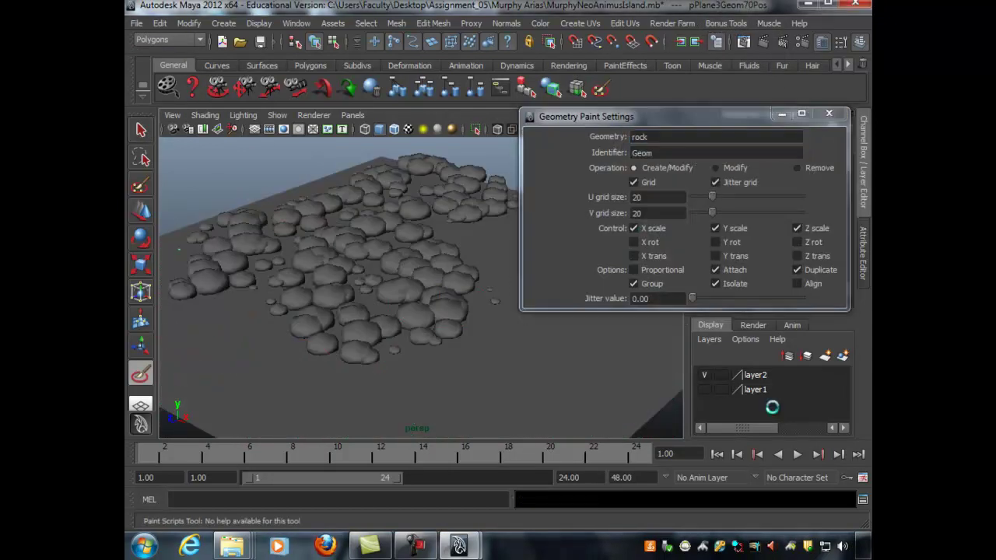
Paint rock copies across the plane using the Grid option with U and V grid sizes of 20
left_click_drag(179, 249, 349, 384)
scroll(456, 317, "down", 3)
left_click_drag(444, 293, 422, 285, "alt")
Undo the rock strokes painted on the 20 by 20 grid
key("ctrl+z")
key("ctrl+z")
key("ctrl+z")
key("ctrl+z")
key("ctrl+z")
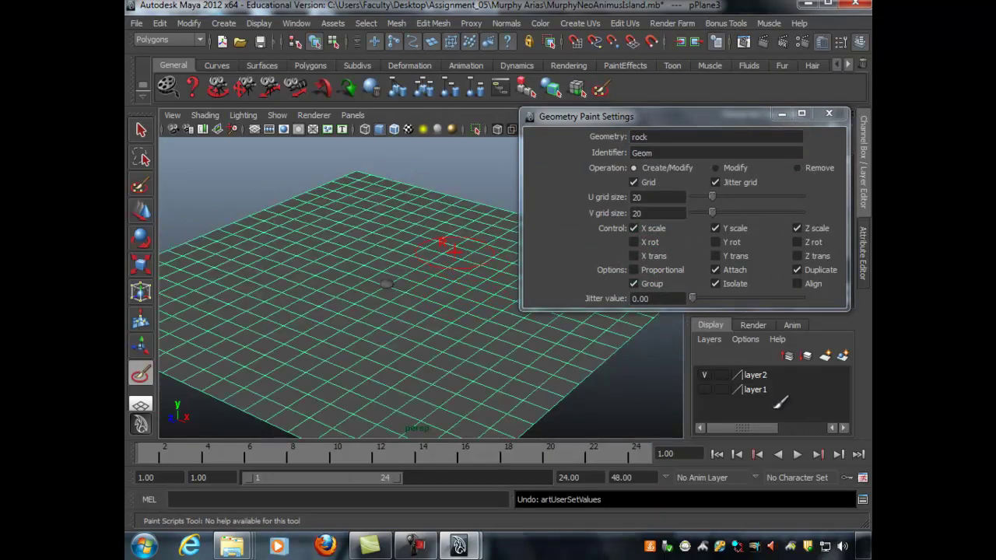
Move the paint settings clear of the plane and undo the rocks painted with the Grid option off
left_click_drag(661, 116, 655, 64)
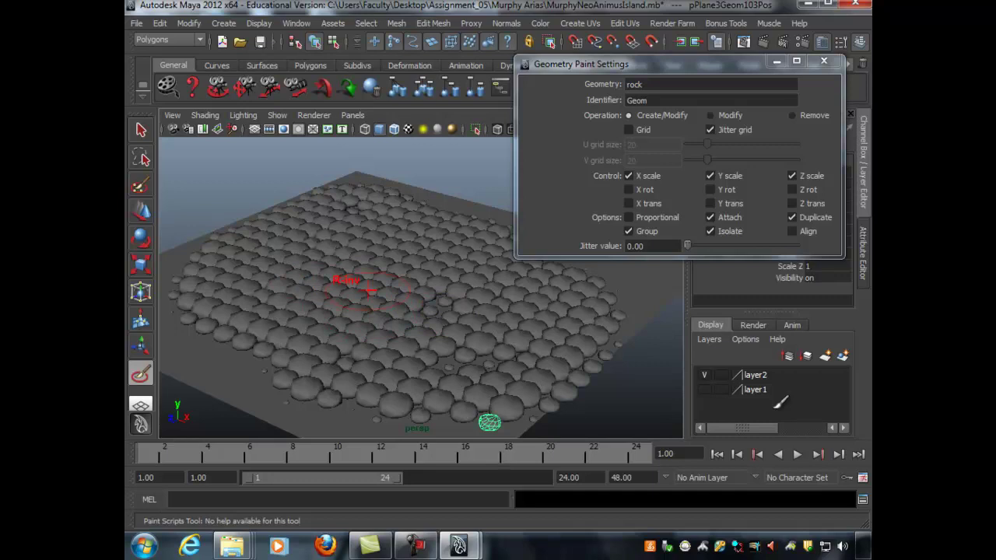
key("ctrl+z")
key("ctrl+z")
key("ctrl+z")
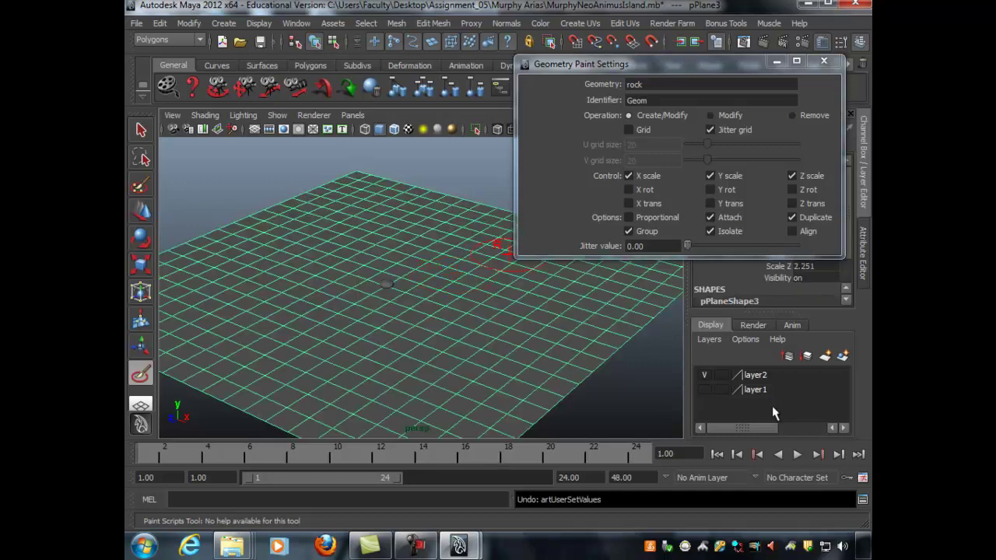
Turn the Grid option back on for painting geometry
left_click(628, 130)
left_click_drag(489, 267, 492, 234, "alt")
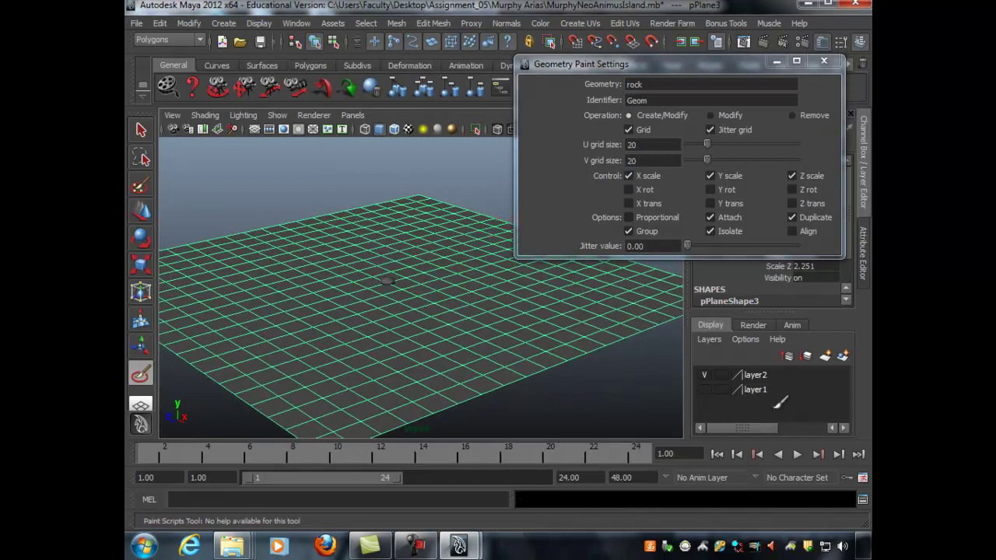
left_click_drag(407, 246, 479, 204, "alt")
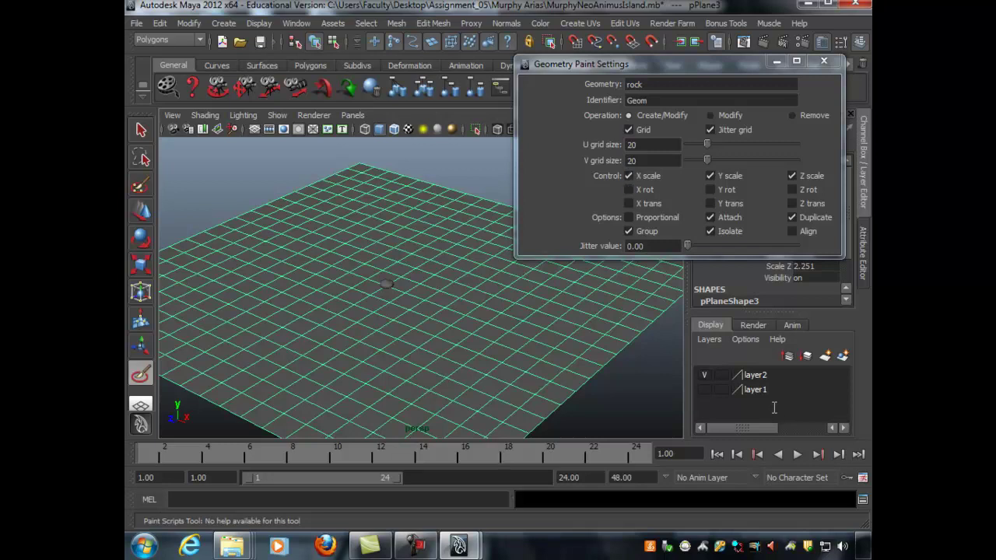
Try a short rock stroke near the plane's far corner and undo it
mouse_move(371, 218)
left_mouse_down()
mouse_move(311, 236)
mouse_move(406, 241)
left_mouse_up()
key("ctrl+z")
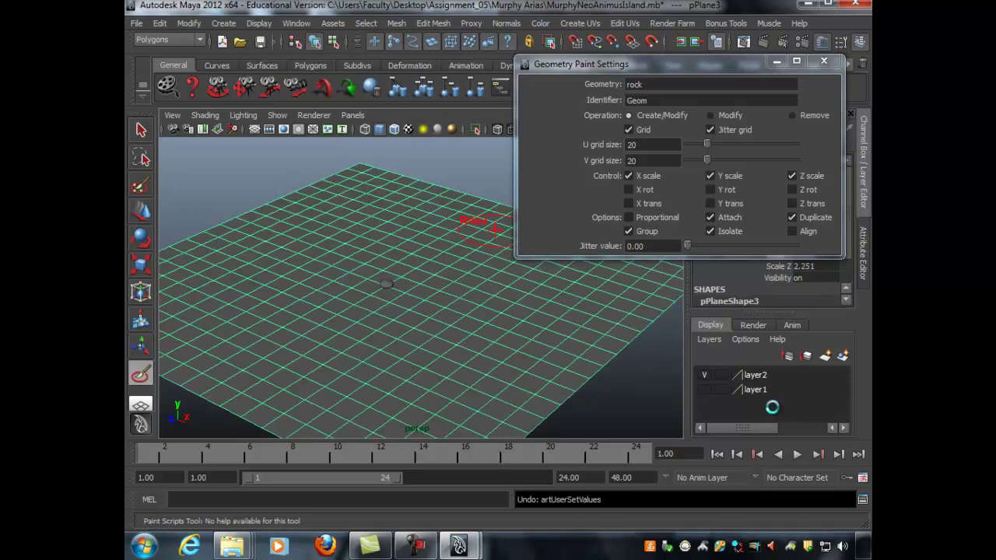
Set the U grid size to 46 and V grid size to 48, paint a winding trail of rocks, and undo it
mouse_move(707, 144)
left_mouse_down()
mouse_move(736, 143)
mouse_move(715, 159)
mouse_move(738, 160)
left_mouse_up()
mouse_move(354, 201)
left_mouse_down()
mouse_move(294, 234)
mouse_move(328, 259)
left_mouse_up()
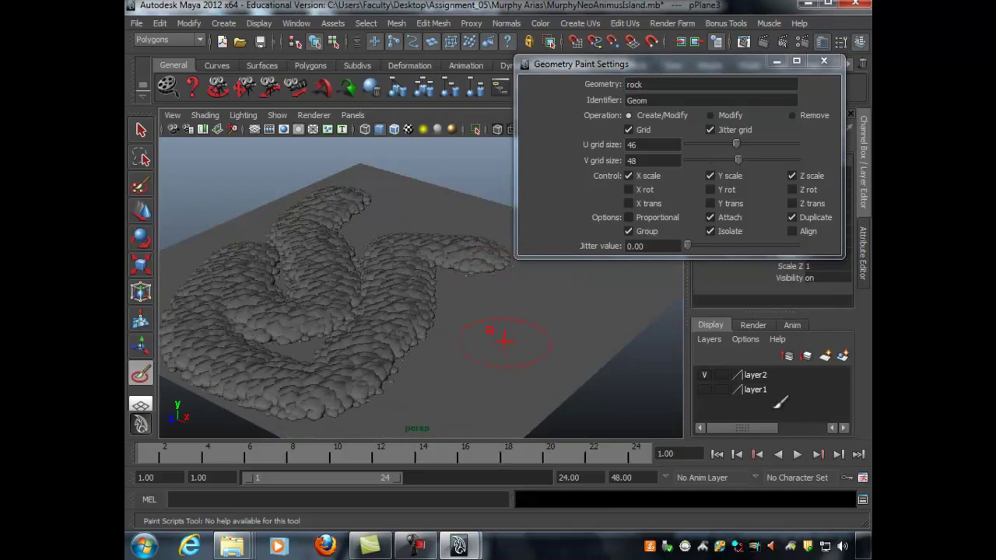
key("ctrl+z")
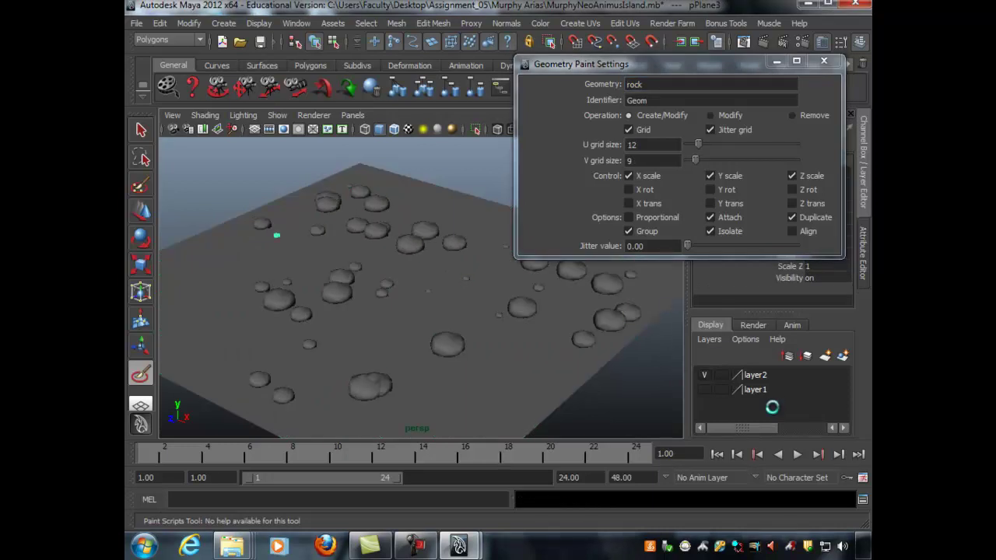
Paint more sparse rocks over the plane with a U grid size of 12 and a V grid size of 9
mouse_move(422, 297)
left_mouse_down("alt")
mouse_move(389, 277)
mouse_move(397, 269)
left_mouse_up("alt")
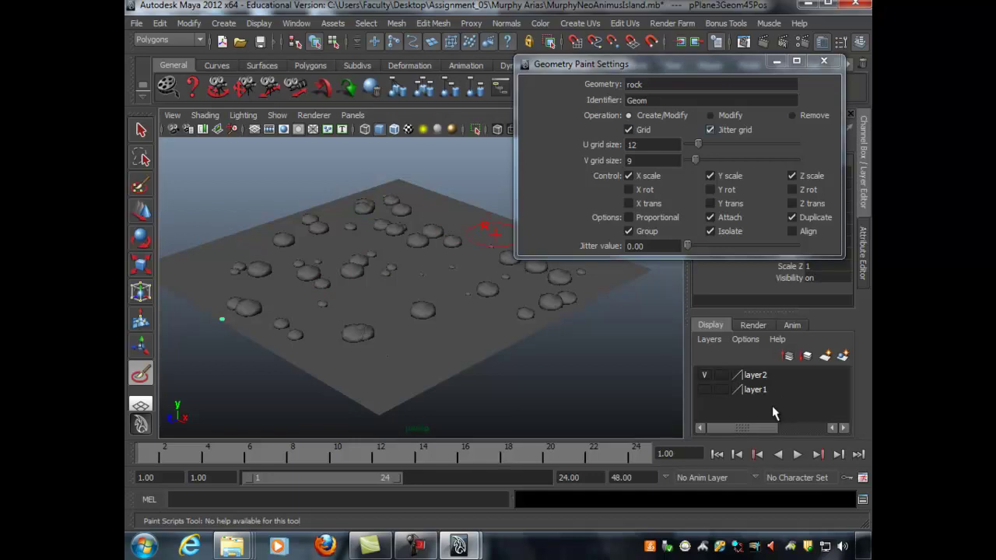
mouse_move(446, 216)
left_mouse_down()
mouse_move(427, 211)
mouse_move(394, 371)
mouse_move(463, 332)
mouse_move(498, 348)
left_mouse_up()
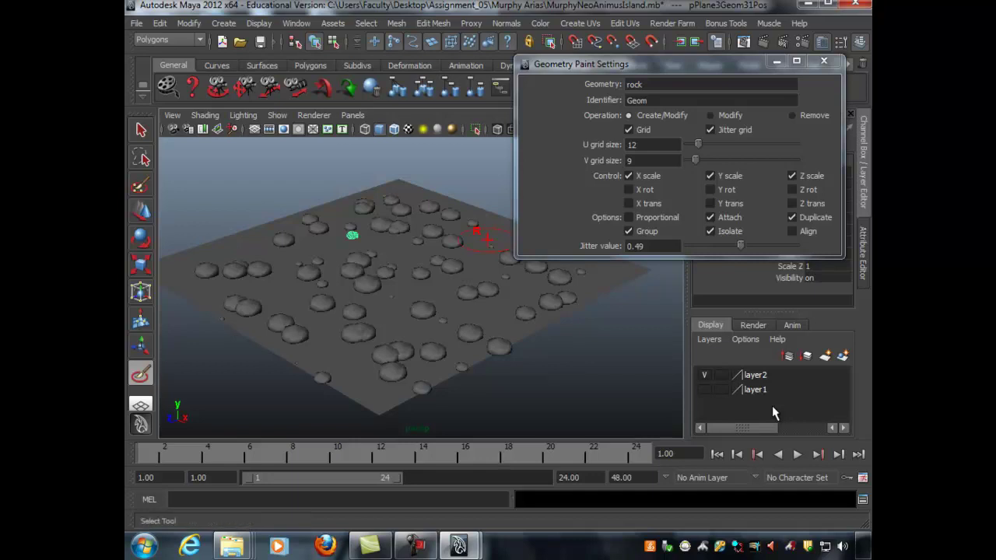
Leave the paint tool and delete the entire group of sparsely painted rocks
key("q")
key("Up")
key("Up")
key("Delete")
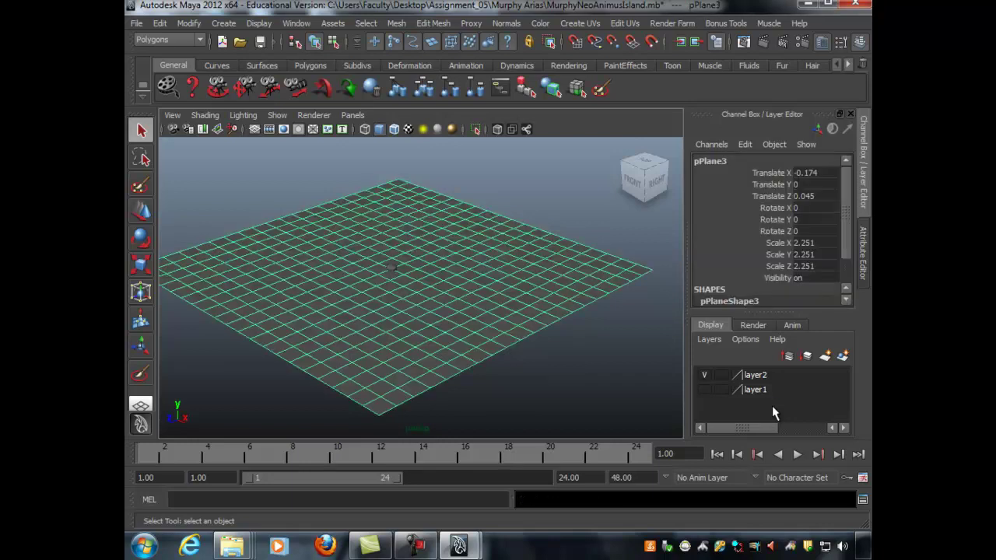
Reopen the Paint Geometry Tool with rock as the geometry and paint a stroke of rocks along the plane's far side
left_click(726, 23)
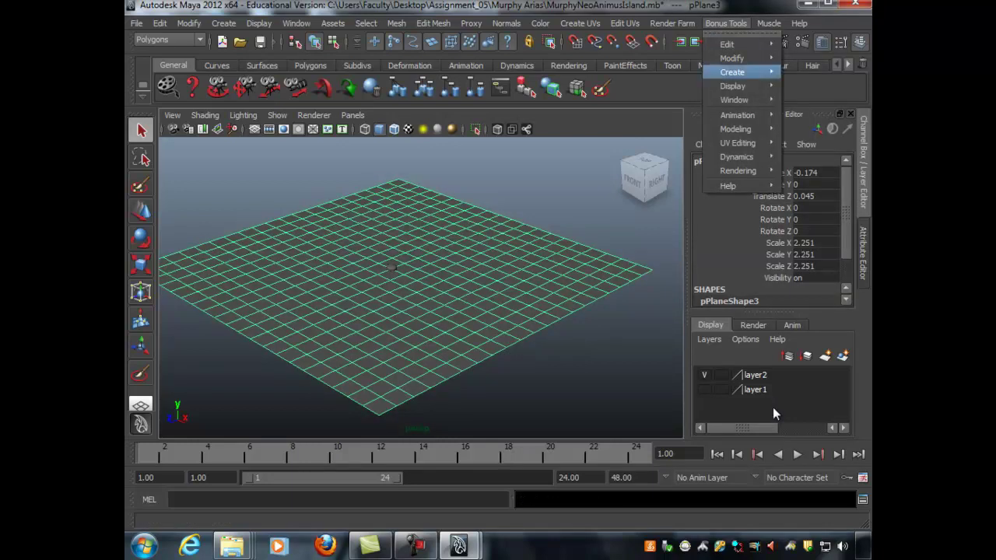
mouse_move(732, 59)
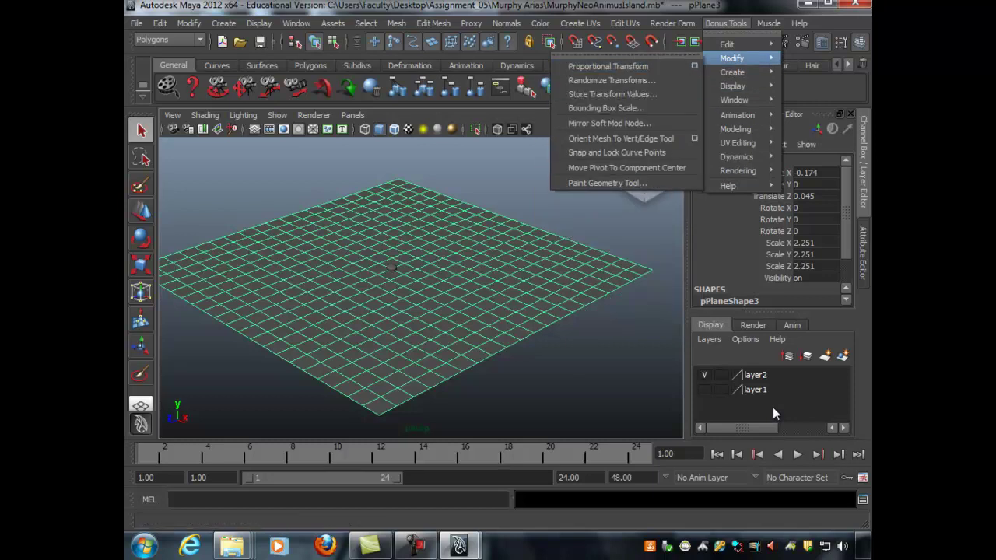
key("Return")
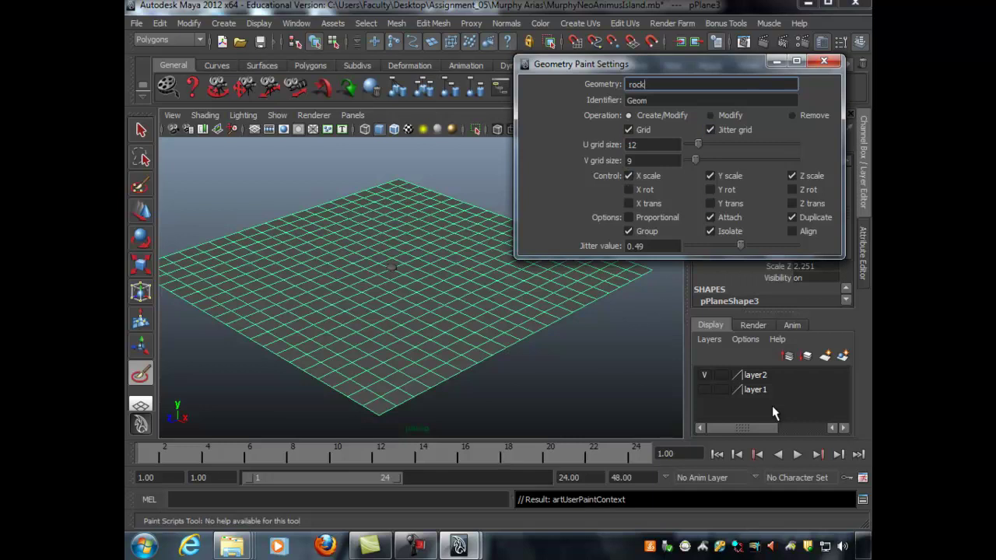
mouse_move(394, 216)
left_mouse_down()
mouse_move(362, 206)
mouse_move(270, 246)
mouse_move(338, 245)
left_mouse_up()
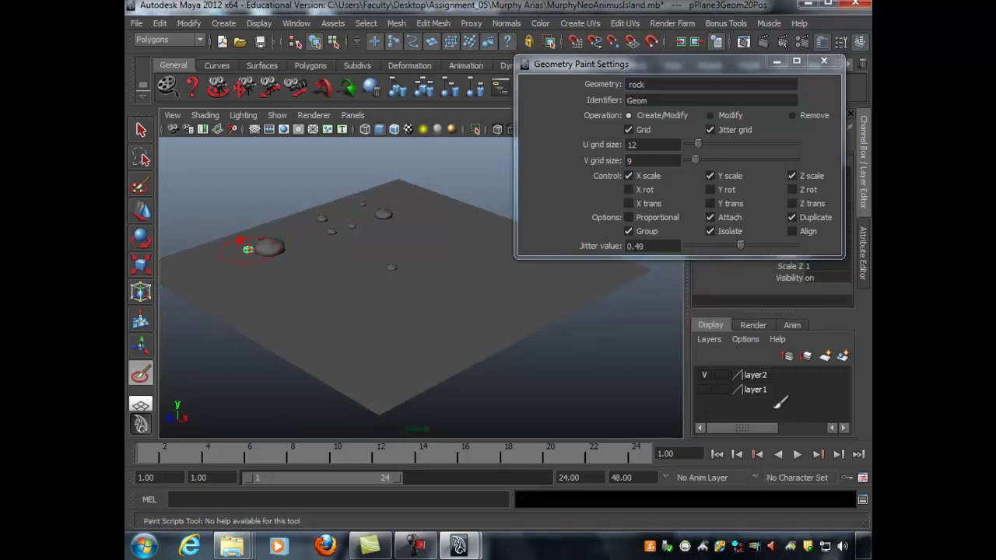
Set the jitter value to 1.00 and paint another stroke of rocks across the middle of the plane
left_click_drag(741, 245, 796, 245)
mouse_move(382, 241)
left_mouse_down()
mouse_move(433, 240)
mouse_move(338, 245)
mouse_move(283, 283)
left_mouse_up()
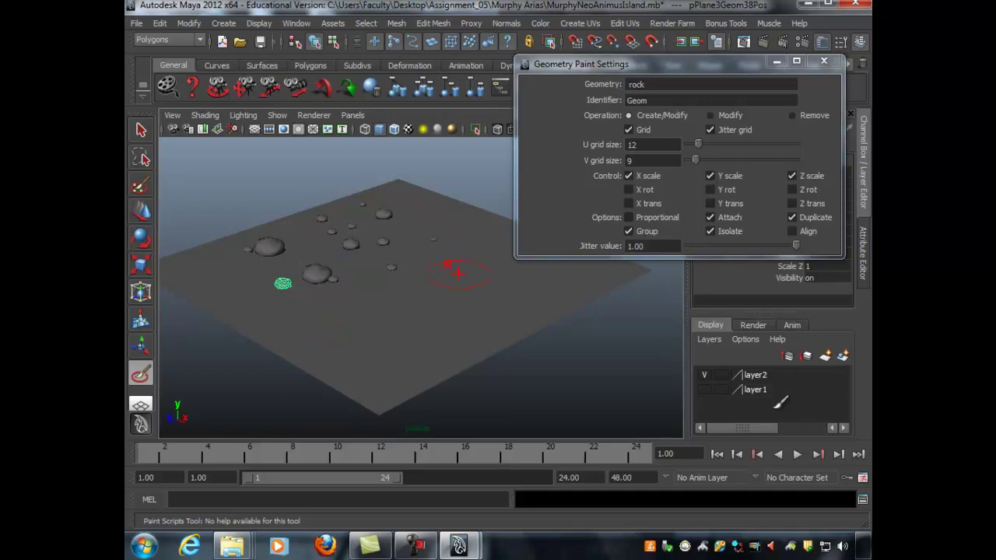
Undo the most recent painted rocks and set the jitter value to 0.51
key("ctrl+z")
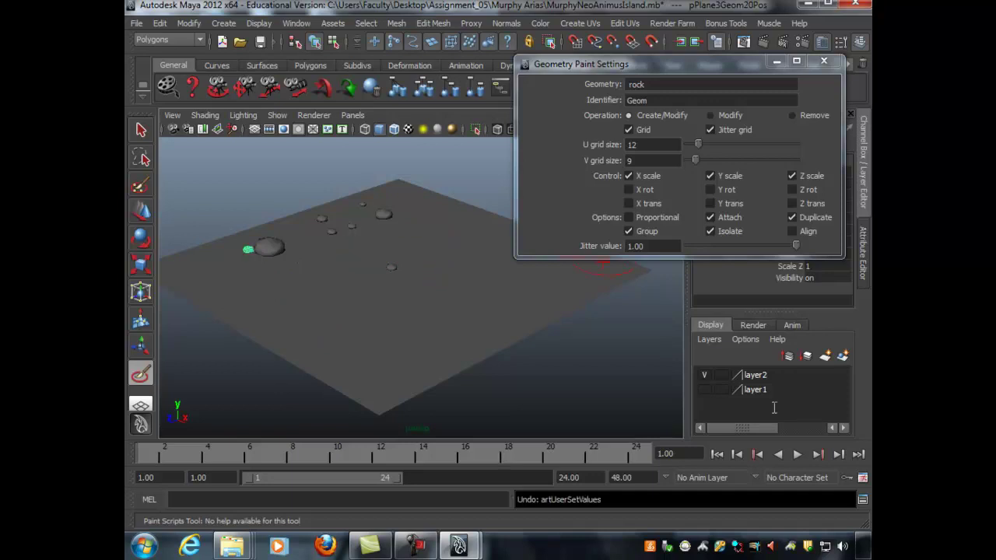
left_click_drag(796, 245, 742, 245)
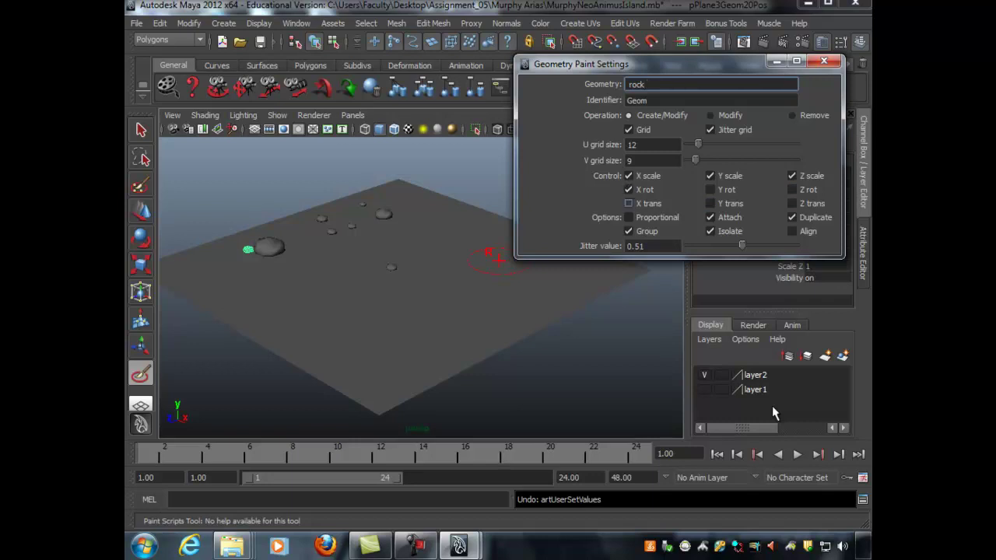
Enable X, Y and Z rotation control and paint a stroke of randomly rotated rocks across the plane
left_click(710, 190)
left_click(791, 190)
mouse_move(378, 238)
left_mouse_down()
mouse_move(338, 245)
mouse_move(284, 282)
mouse_move(395, 285)
mouse_move(366, 340)
mouse_move(396, 336)
mouse_move(366, 363)
mouse_move(425, 367)
left_mouse_up()
mouse_move(560, 329)
left_mouse_down("alt")
mouse_move(339, 348)
mouse_move(289, 334)
mouse_move(260, 291)
left_mouse_up("alt")
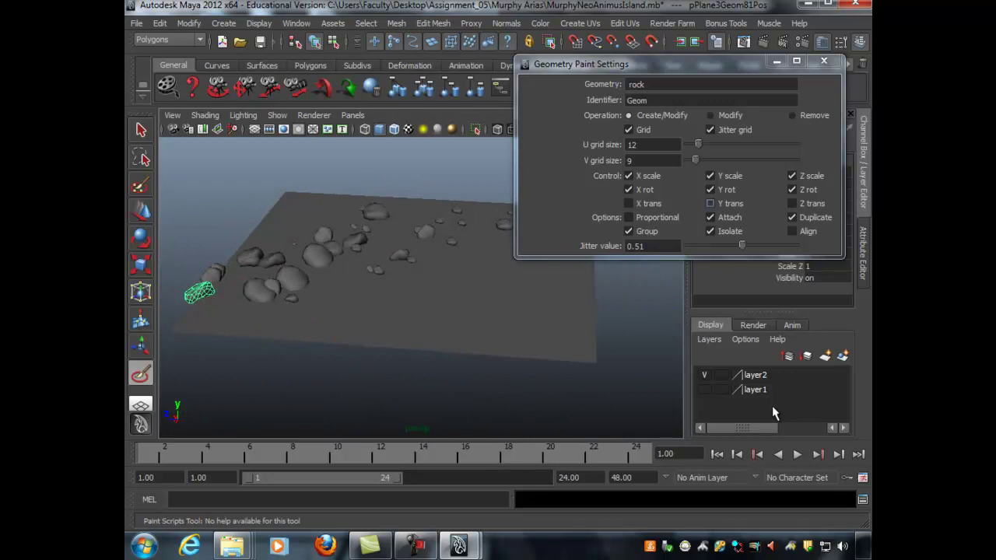
Enable X, Y and Z translation control and paint another stroke of rocks across the plane
left_click(629, 204)
left_click(710, 204)
left_click(792, 203)
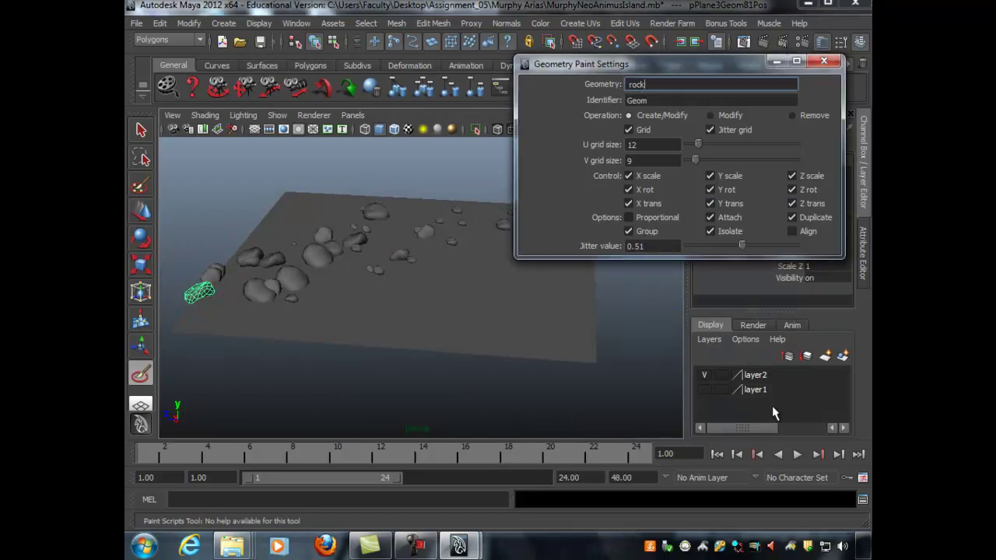
left_click_drag(400, 282, 413, 253, "alt")
mouse_move(478, 270)
left_mouse_down()
mouse_move(507, 283)
mouse_move(556, 270)
left_mouse_up()
left_click_drag(771, 406, 780, 402, "alt")
left_click_drag(449, 252, 454, 251, "alt")
Turn off X, Y and Z translation control in the Geometry Paint Settings
left_click(629, 204)
left_click(710, 204)
left_click(792, 203)
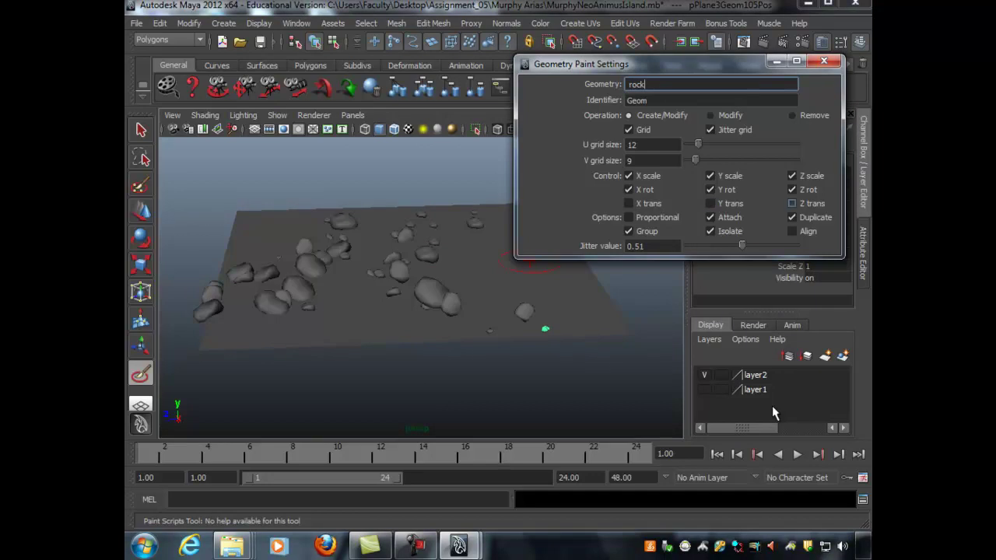
mouse_move(483, 264)
left_mouse_down("alt")
mouse_move(420, 299)
mouse_move(389, 298)
left_mouse_up("alt")
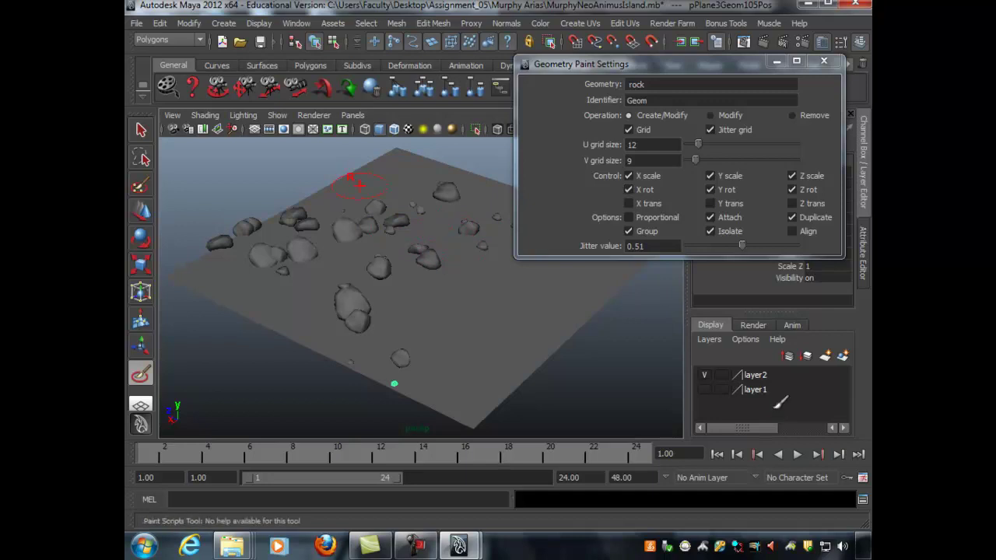
Enable the Proportional option, reselect the plane and paint a stroke of rocks across its empty near half
left_click(629, 217)
mouse_move(466, 281)
left_mouse_down("alt")
mouse_move(408, 294)
mouse_move(427, 278)
left_mouse_up("alt")
key("q")
left_click(436, 296)
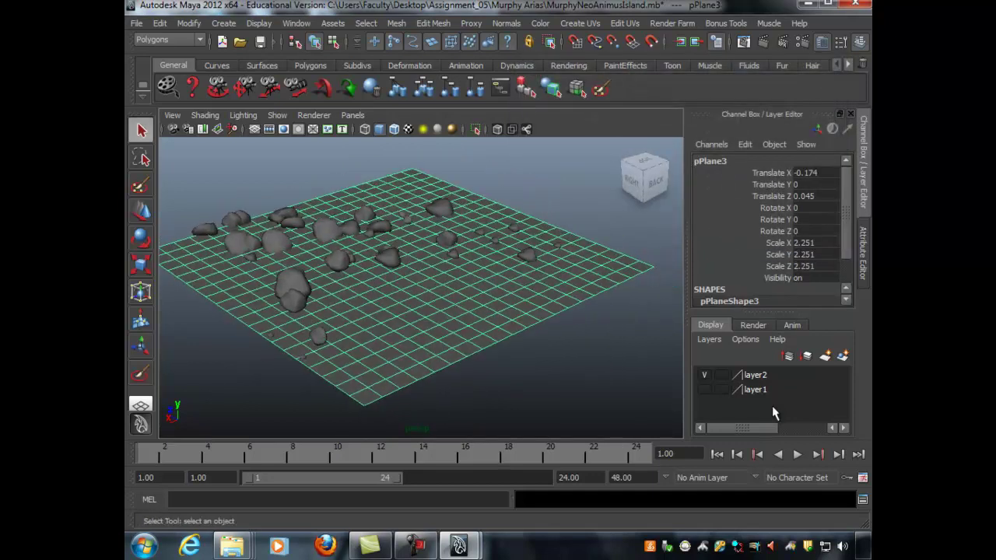
double_click(141, 373)
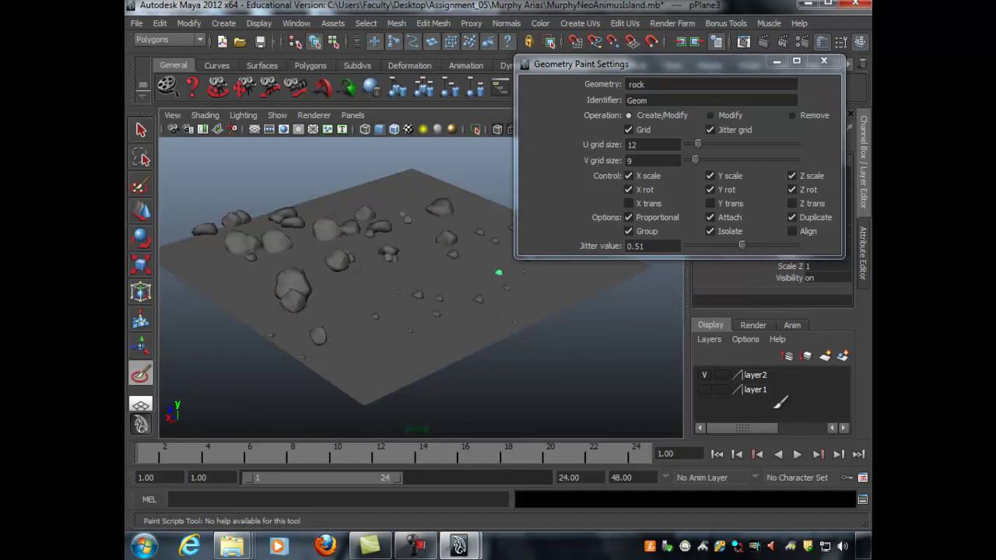
Turn off the Proportional option, paint more rocks near the plane's front corner and leave the paint tool
mouse_move(444, 343)
left_mouse_down("alt")
mouse_move(322, 296)
mouse_move(385, 291)
mouse_move(334, 303)
mouse_move(462, 312)
mouse_move(433, 296)
mouse_move(399, 301)
left_mouse_up("alt")
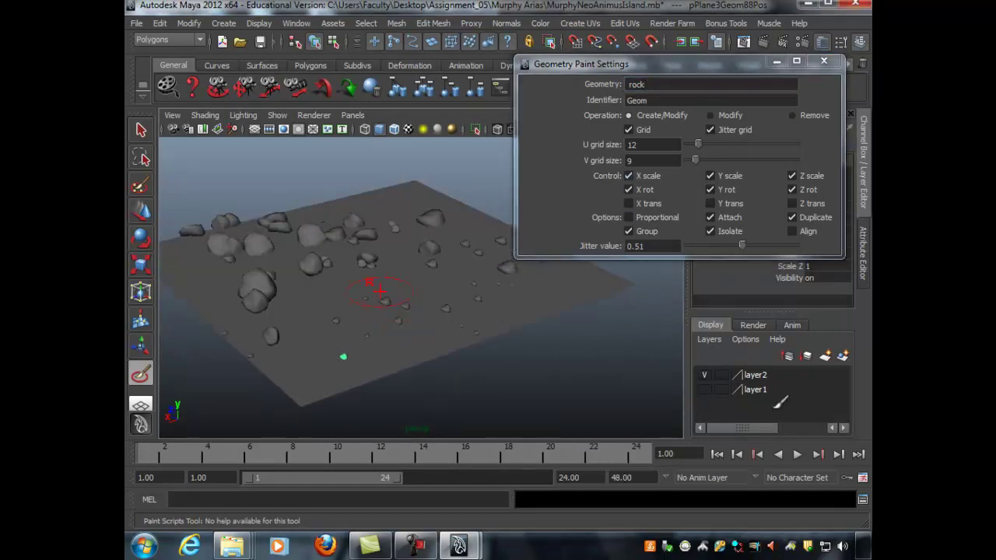
left_click_drag(373, 294, 297, 331)
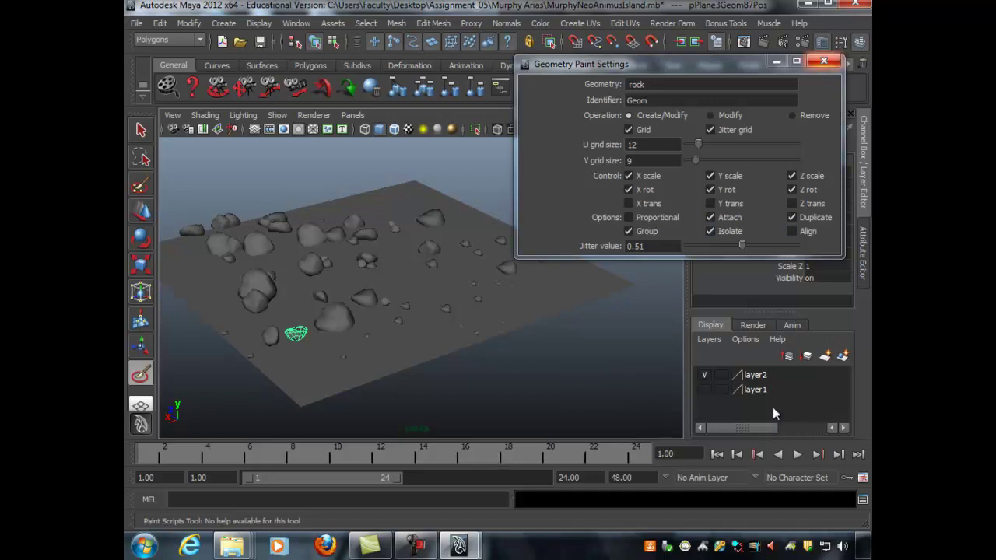
left_click(823, 61)
scroll(520, 293, "down", 3)
key("q")
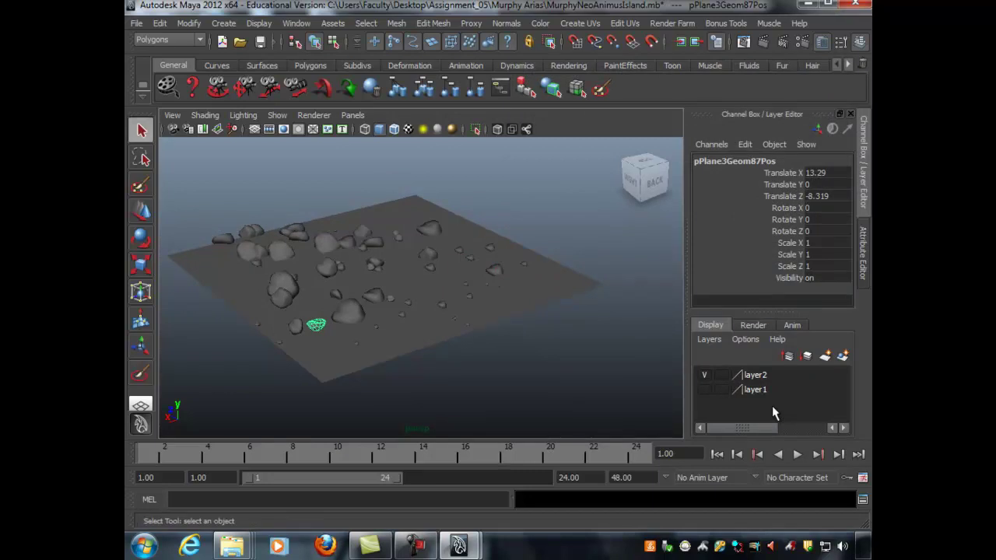
Select the plane together with all the painted rocks and delete everything
left_click_drag(436, 255, 319, 223, "alt")
left_click_drag(772, 407, 774, 413, "alt")
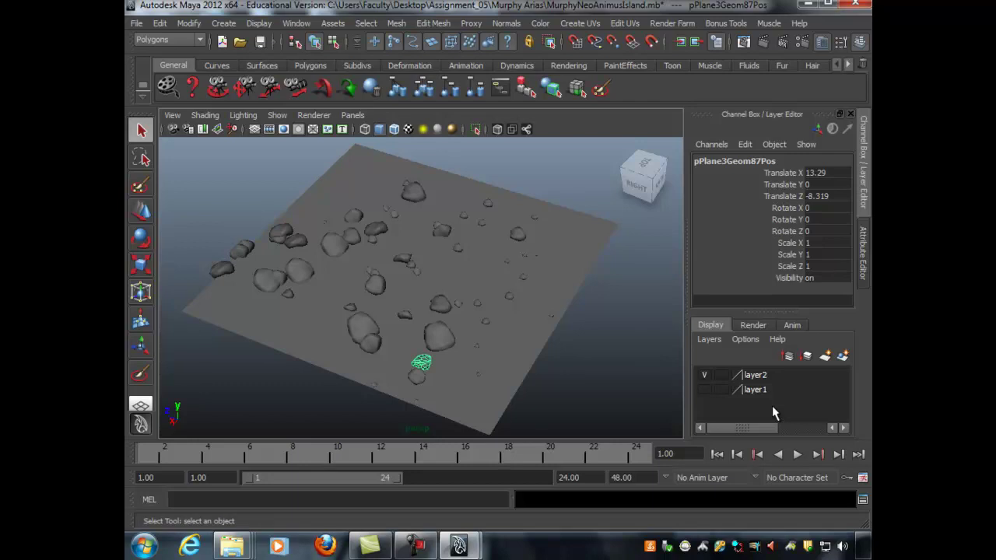
left_click(774, 413)
key("ctrl+z")
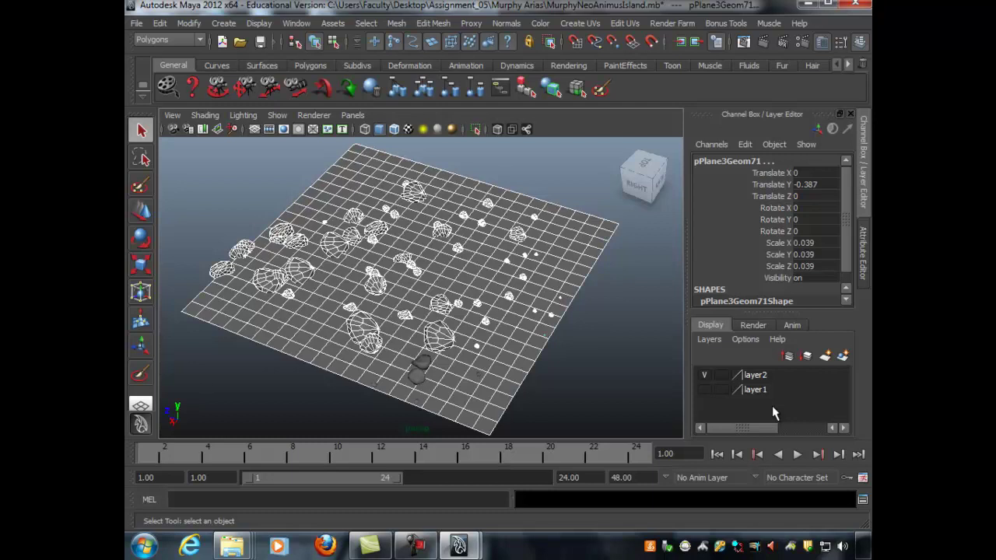
key("ctrl+z")
key("ctrl+z")
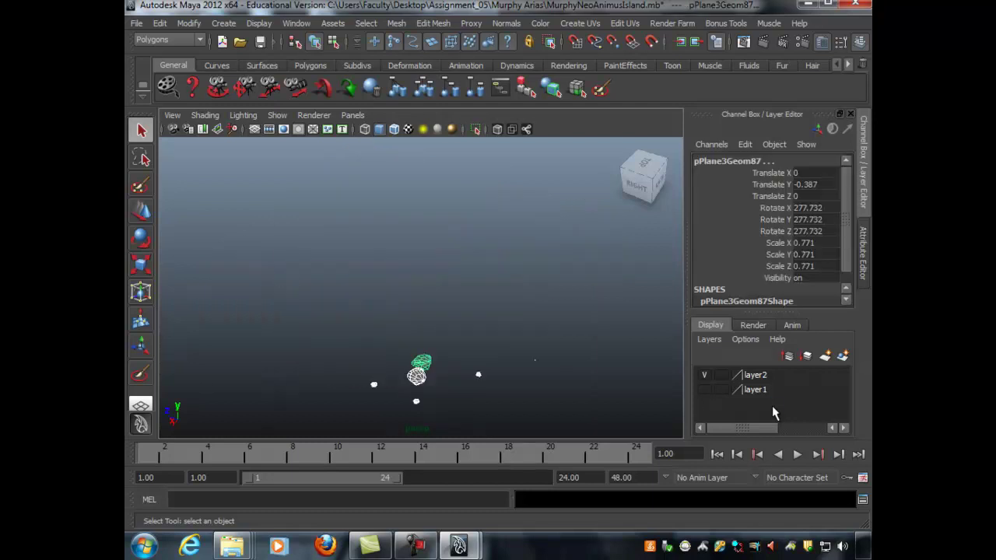
key("ctrl+z")
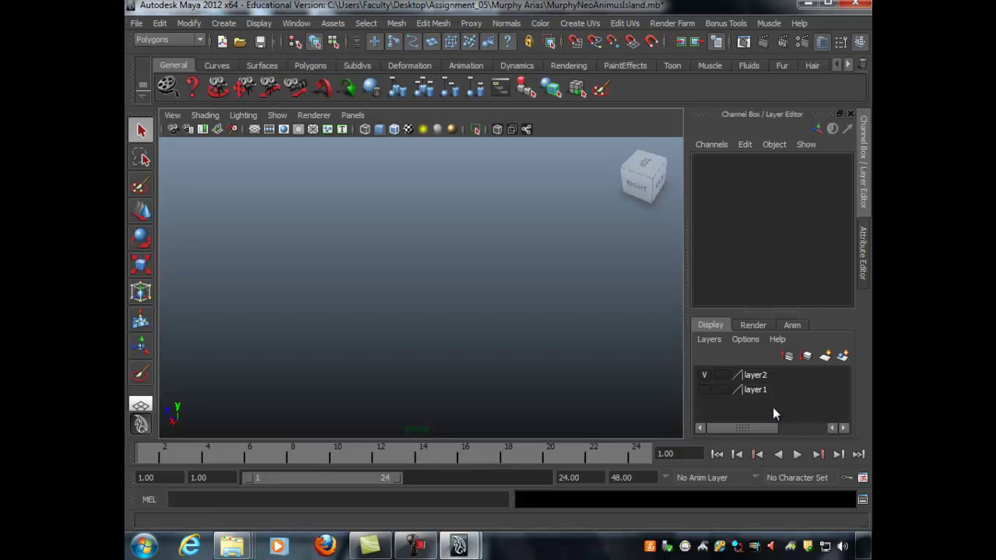
Draw a large polygon plane about 95.6 units on each side and frame it
left_click(223, 24)
mouse_move(257, 58)
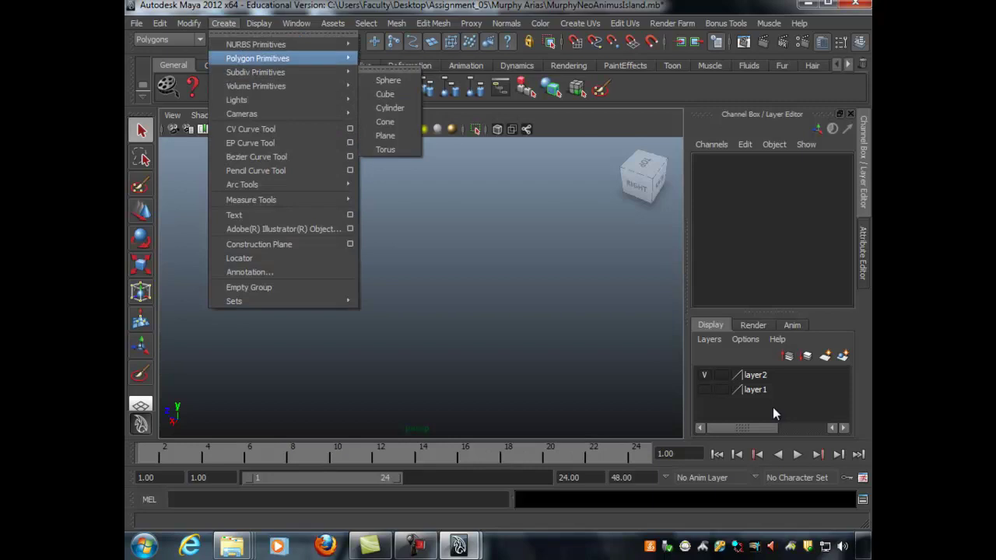
left_click(385, 122)
left_click_drag(412, 279, 652, 230)
key("q")
key("f")
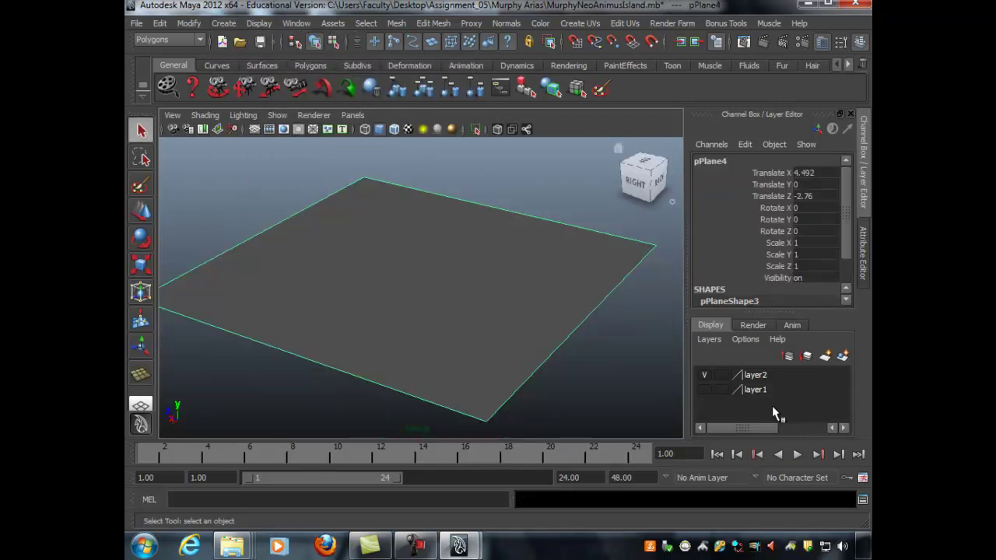
Set the plane's width and height subdivisions to 256
scroll(778, 233, "down", 2)
left_click(815, 265)
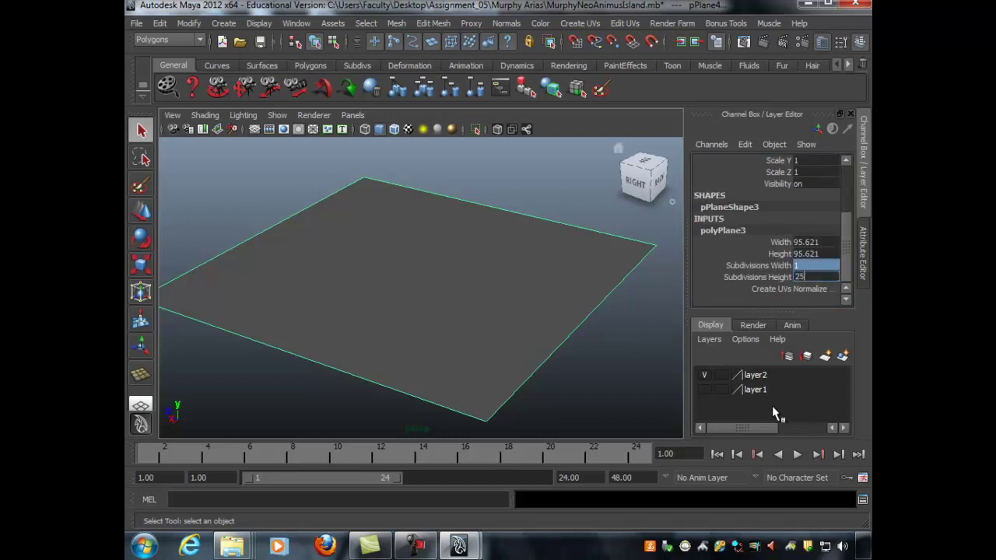
type("56")
key("Return")
Switch the plane to vertex mode and lasso an irregular patch of vertices around its middle with soft selection
scroll(424, 259, "up", 2)
right_click_drag(424, 259, 364, 259)
left_click_drag(362, 227, 481, 290)
scroll(481, 289, "down", 1)
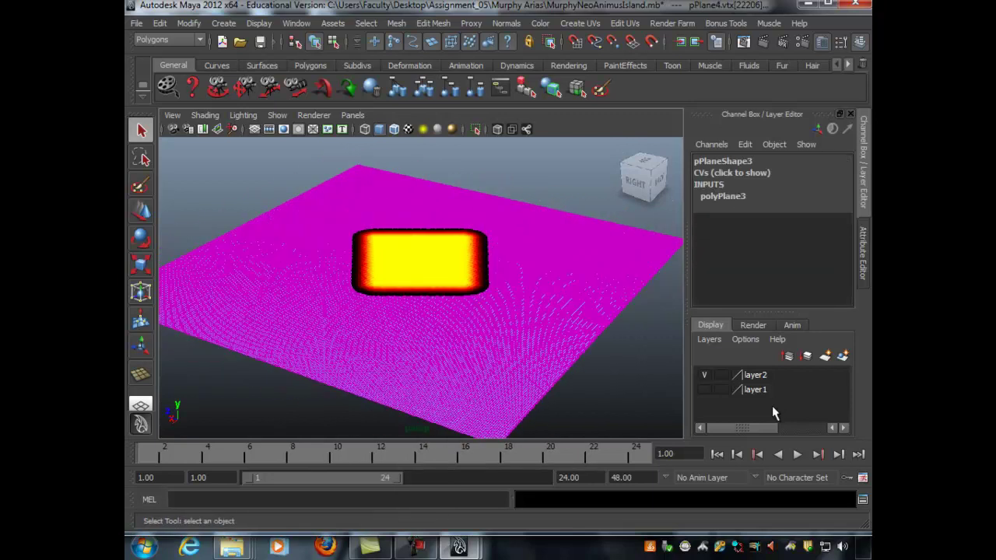
key("ctrl+z")
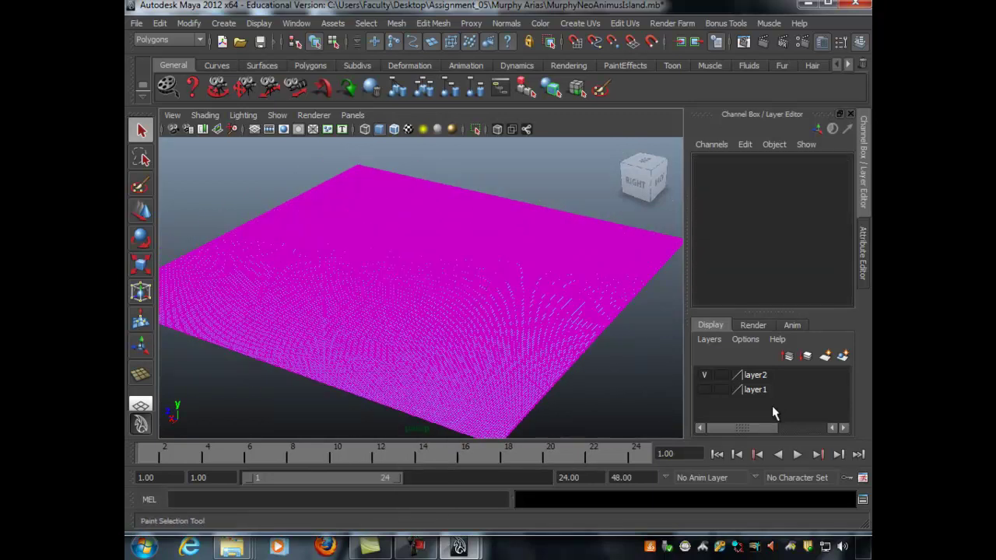
left_click(141, 158)
left_click_drag(406, 232, 392, 233)
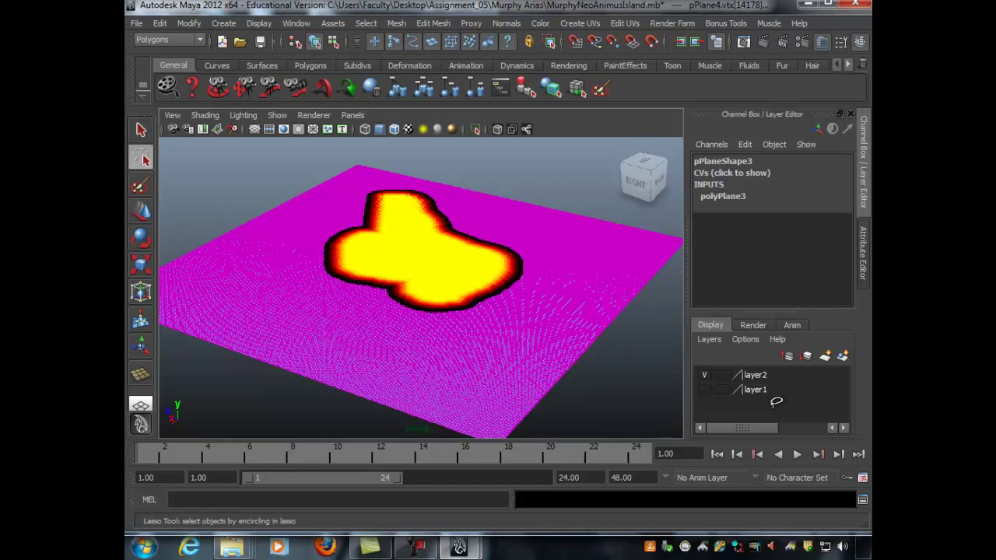
Try raising the lassoed vertices vertically with the Move tool, keeping the current soft selection falloff
key("w")
left_click_drag(420, 272, 424, 180, "alt")
left_click_drag(771, 407, 770, 408, "alt")
key("ctrl+z")
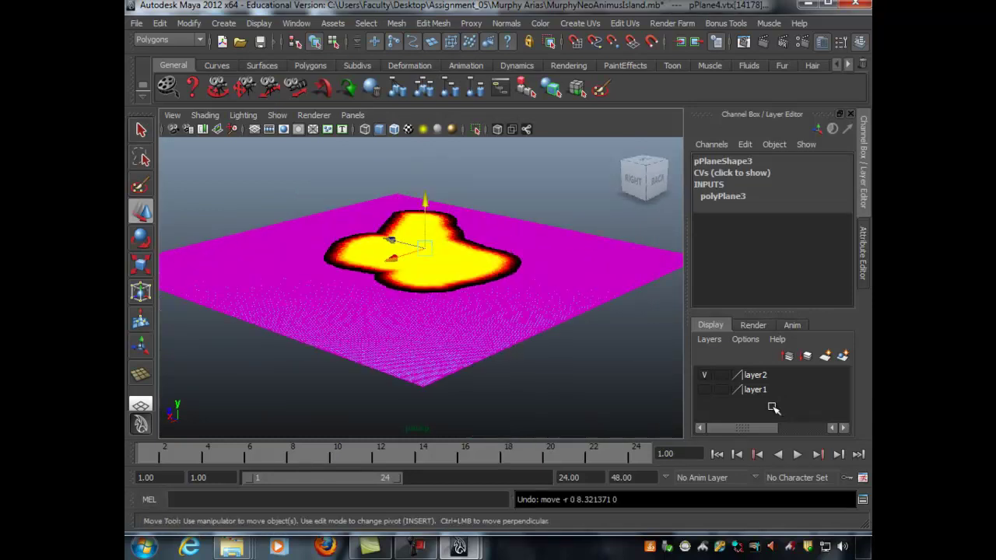
Widen the soft selection falloff and raise the lassoed vertices into a broad, smooth hill
key("b")
left_click_drag(425, 257, 549, 257)
left_click_drag(424, 201, 425, 175)
Clear the vertex selection, return the terrain to object mode and deselect it
key("q")
left_click(537, 175)
scroll(421, 288, "up", 4)
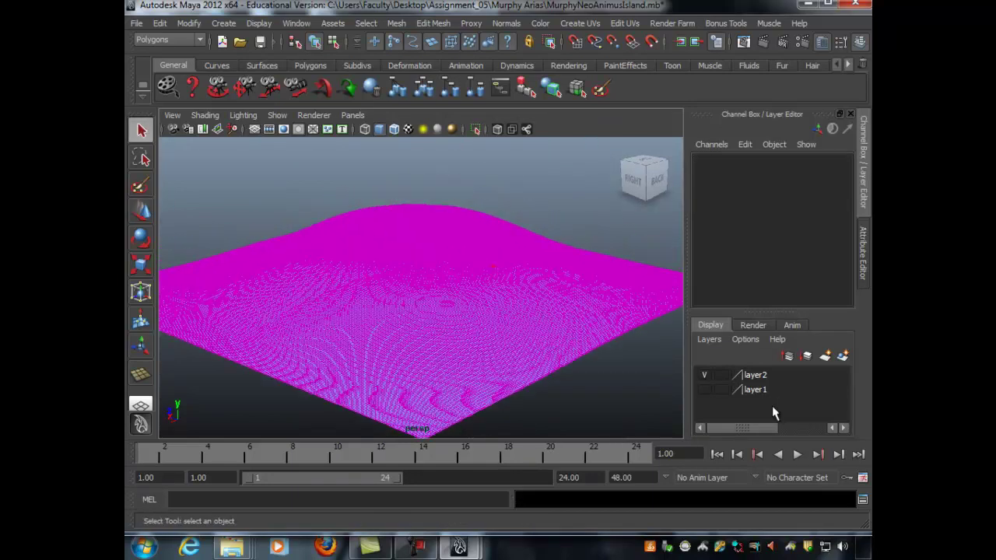
key("F8")
left_click(572, 182)
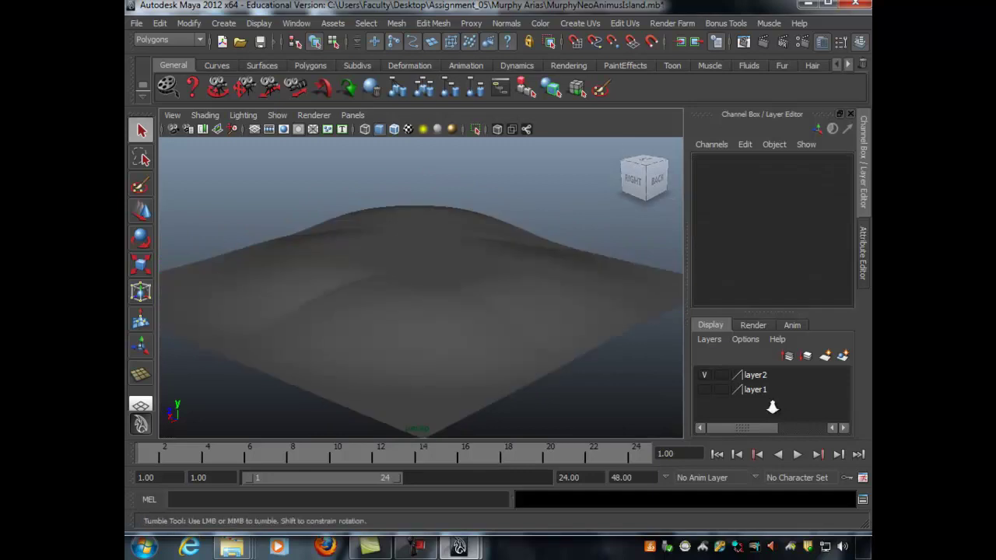
Inspect the sculpted terrain in the perspective, front, four-pane and top views
right_click_drag(572, 183, 506, 182, "alt")
mouse_move(483, 288)
left_mouse_down("alt")
mouse_move(476, 272)
mouse_move(381, 245)
mouse_move(373, 272)
mouse_move(470, 304)
left_mouse_up("alt")
left_click(471, 303)
middle_click_drag(470, 304, 492, 301, "alt")
key("space")
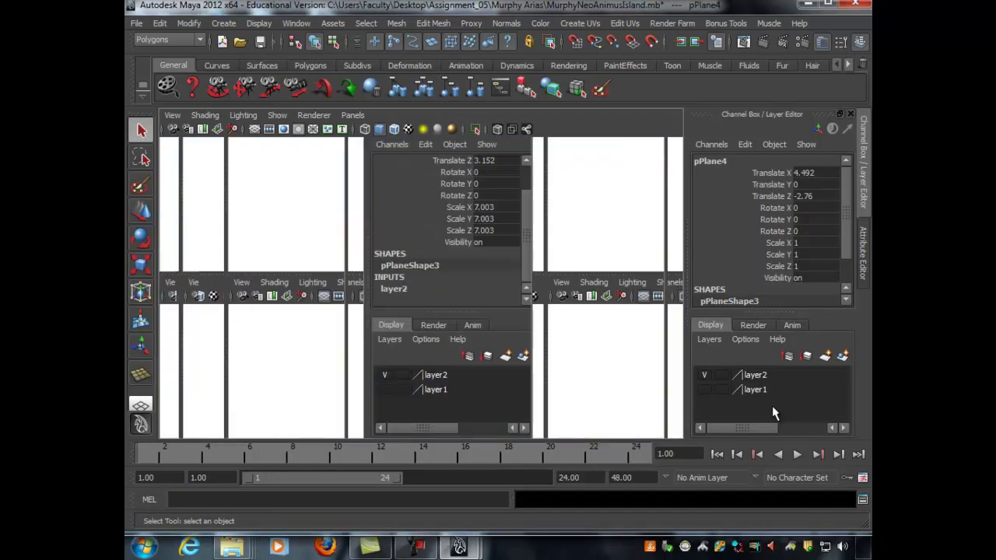
key("space")
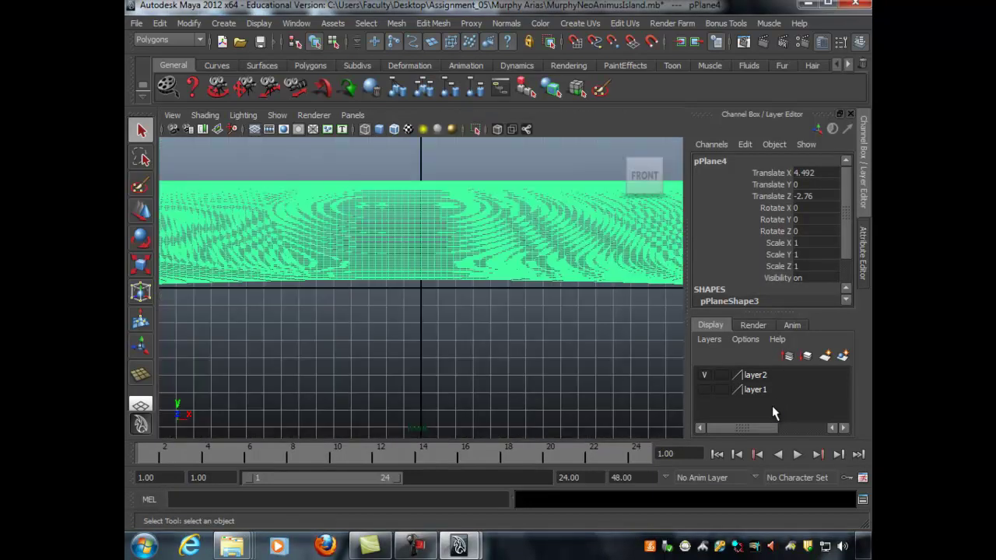
key("space")
scroll(288, 203, "down", 5)
scroll(289, 204, "down", 2)
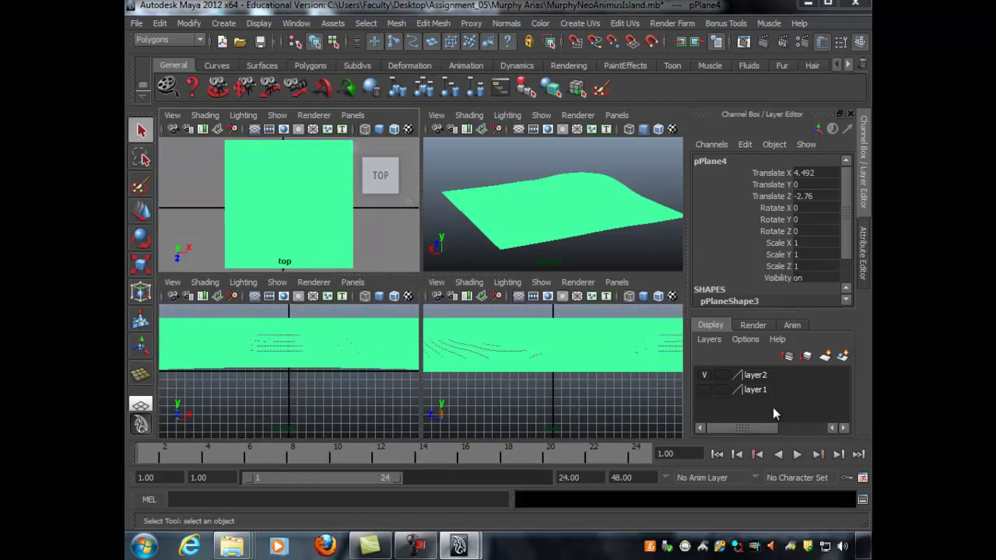
key("space")
scroll(289, 204, "up", 8)
scroll(771, 407, "up", 5)
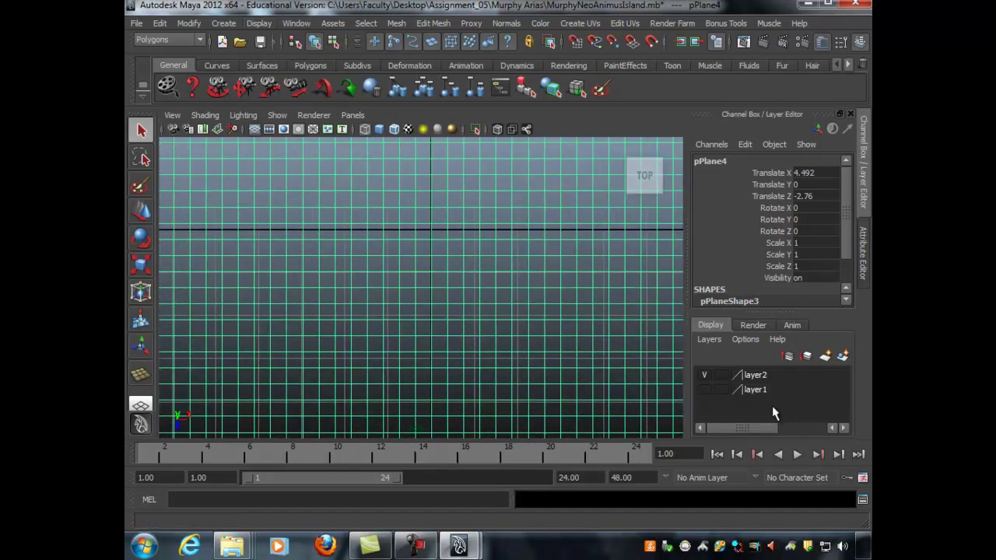
Try to draw a small polygon cylinder at the grid origin in the top view and delete it
left_click(224, 23)
mouse_move(258, 59)
key("Right")
key("Down")
key("Down")
key("Down")
key("Up")
key("Return")
left_click_drag(431, 228, 437, 232)
key("q")
key("space")
key("Delete")
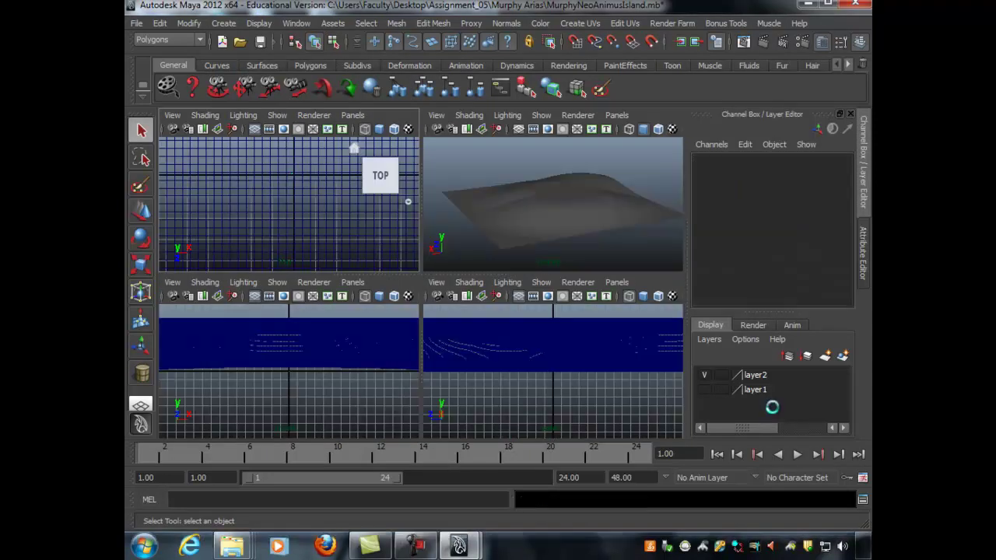
Draw a small polygon cylinder at the grid origin, give it a short height and frame it in the side view
left_click(223, 23)
mouse_move(257, 58)
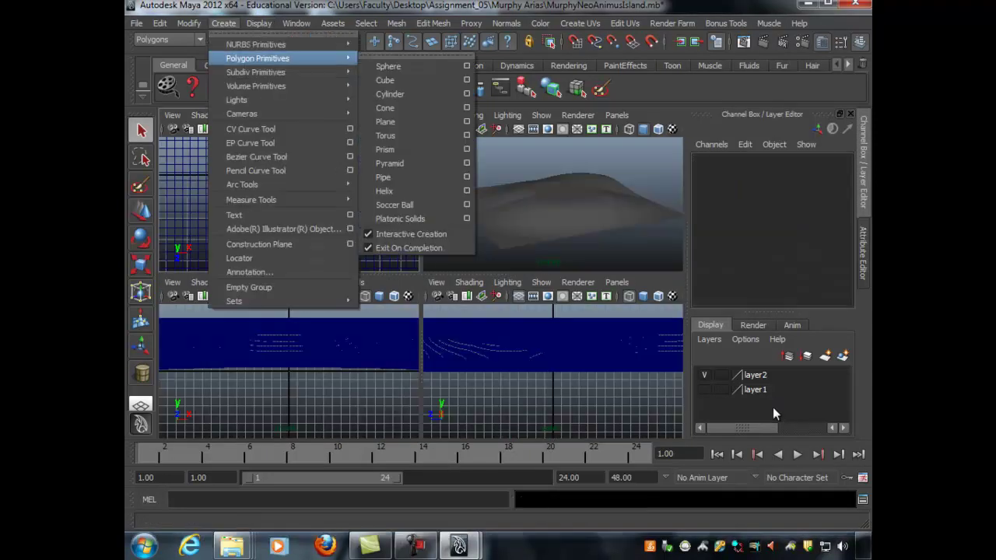
left_click(394, 94)
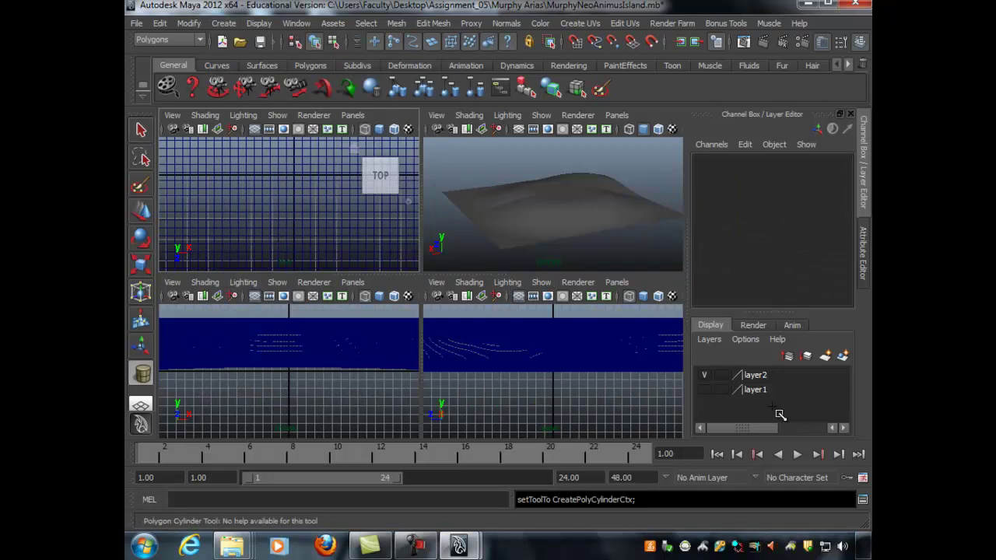
left_click_drag(293, 176, 300, 178)
left_click(553, 370)
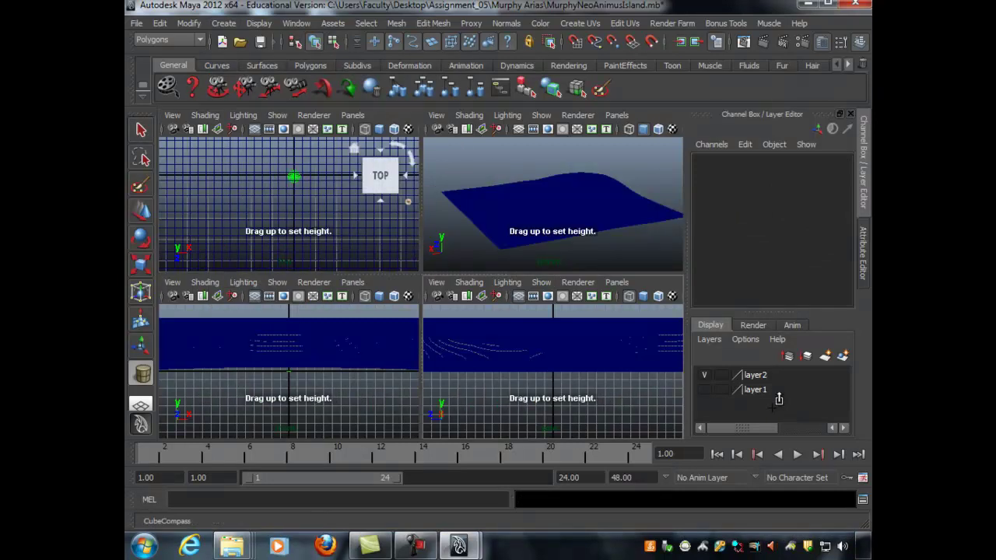
scroll(644, 342, "down", 10)
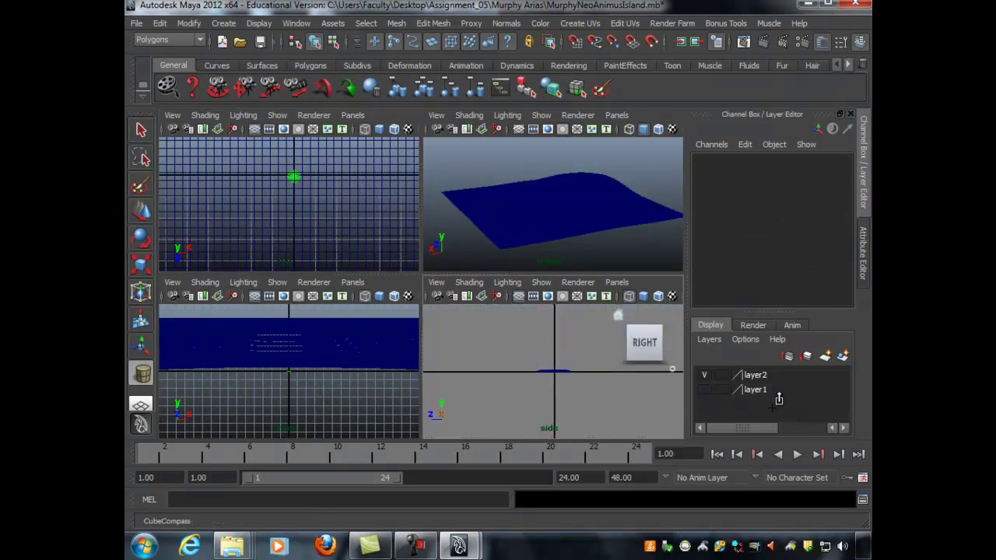
mouse_move(553, 371)
left_mouse_down()
mouse_move(554, 381)
mouse_move(554, 362)
mouse_move(554, 370)
left_mouse_up()
scroll(622, 350, "up", 4)
key("f")
key("space")
scroll(421, 288, "down", 10)
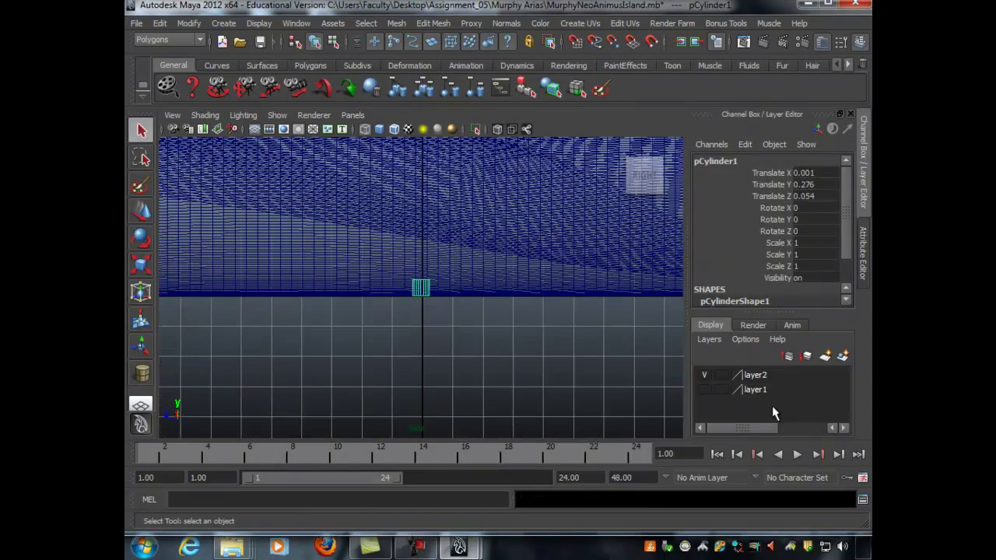
Scale the cylinder into a thin upright shape, about 0.563 in X and Z and about 1.556 in Y
key("r")
mouse_move(421, 292)
left_mouse_down()
mouse_move(335, 292)
mouse_move(392, 293)
left_mouse_up()
scroll(421, 293, "up", 3)
scroll(420, 292, "up", 1)
left_click_drag(421, 228, 421, 147)
left_click_drag(421, 228, 421, 212)
Move the cylinder's pivot point down to its base
key("Insert")
left_click_drag(421, 251, 421, 269)
key("Insert")
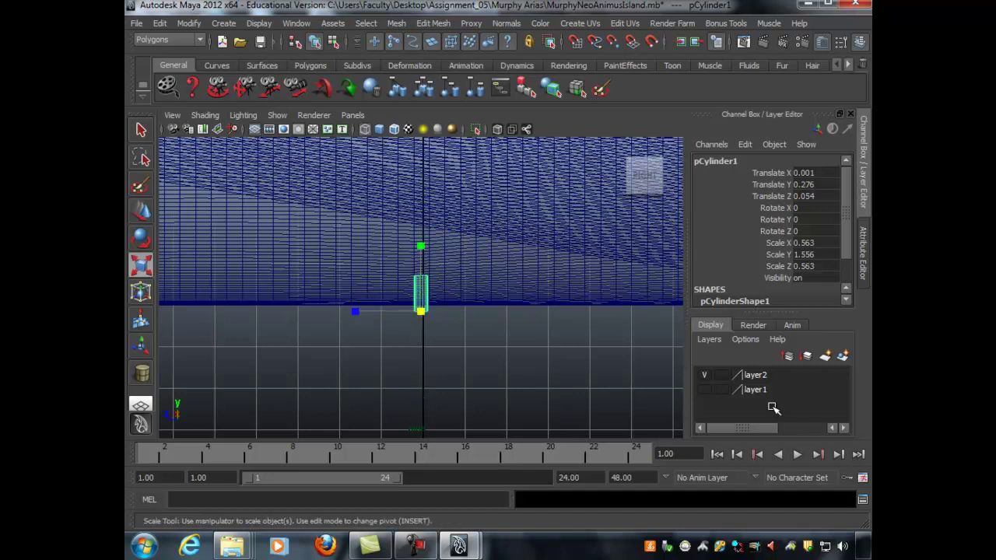
Raise the thin cylinder to a Translate Y of about 0.434 so its base sits near the terrain's base level
key("w")
left_click_drag(420, 264, 420, 258)
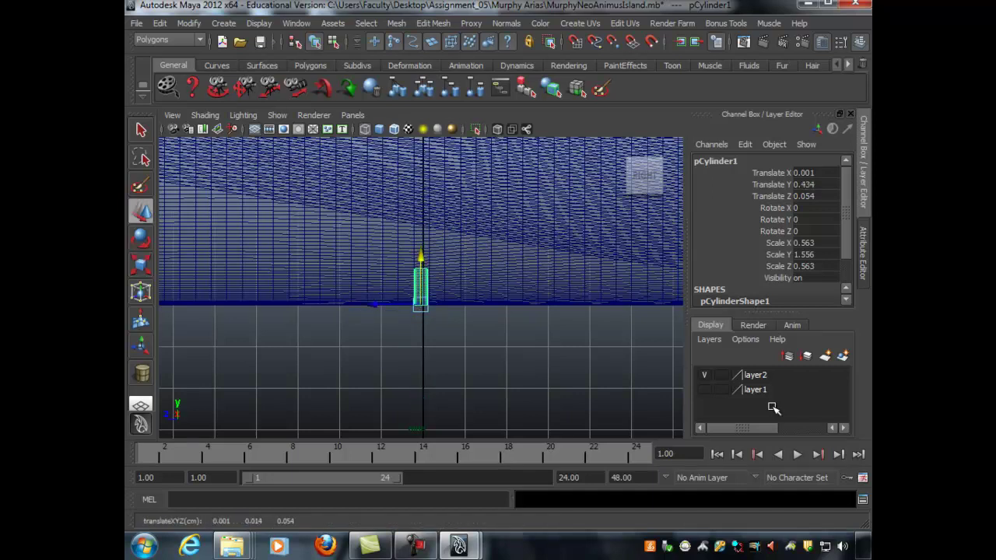
Draw a polygon cone over the cylinder in the top view and give it a tall height above the trunk
left_click(259, 23)
mouse_move(223, 24)
mouse_move(258, 58)
key("Down")
key("Down")
key("Down")
key("Down")
key("Down")
key("Up")
key("Up")
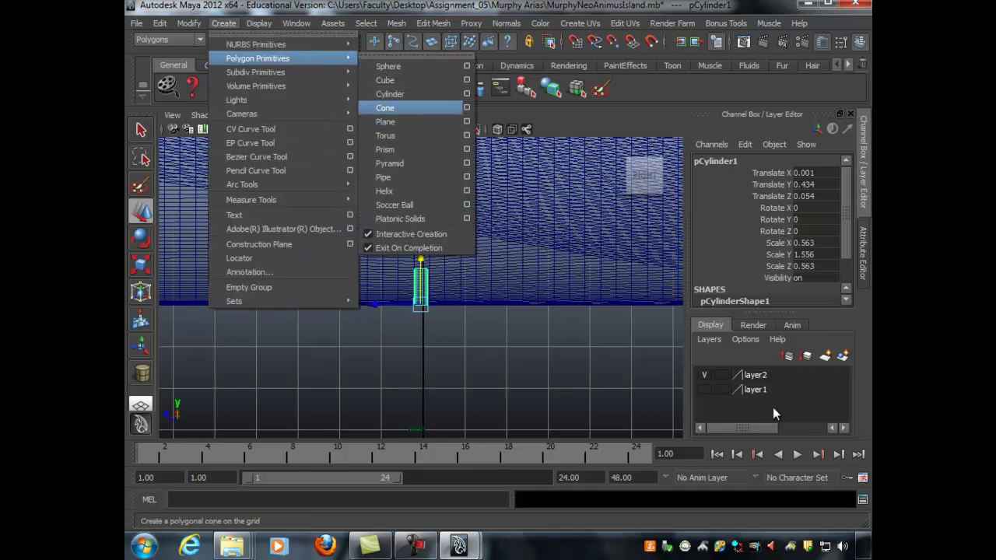
key("Return")
key("space")
middle_click_drag(296, 166, 287, 211, "alt")
scroll(288, 211, "up", 3)
left_click_drag(287, 214, 303, 215)
left_click_drag(553, 377, 552, 301)
key("space")
key("f")
middle_click_drag(436, 350, 418, 178, "alt")
Scale the cylinder into a slimmer trunk, about 0.319 in X and Z and about 1.588 in Y
left_click(413, 303)
left_click(410, 311)
right_click_drag(419, 311, 389, 311, "alt")
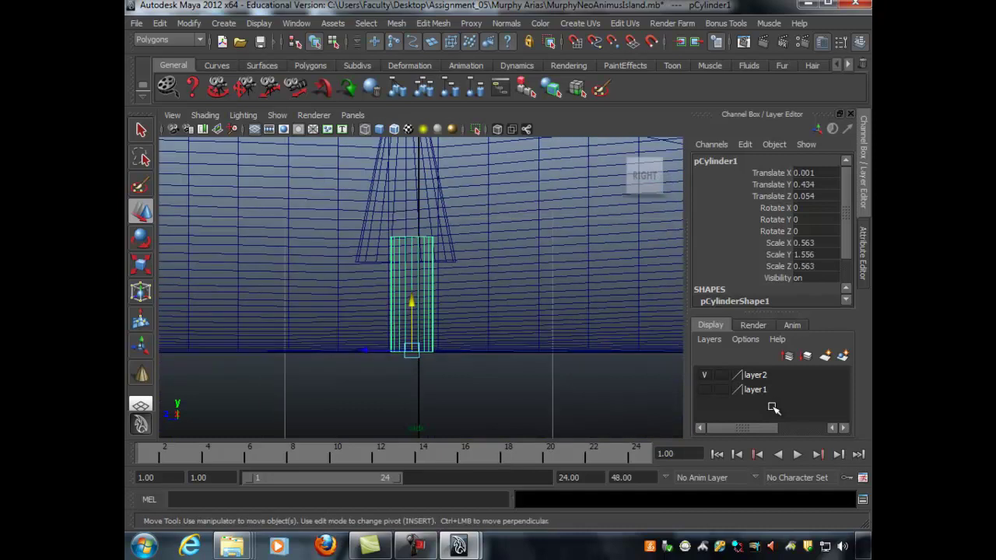
key("r")
left_click_drag(411, 350, 378, 350)
left_click_drag(410, 285, 411, 234)
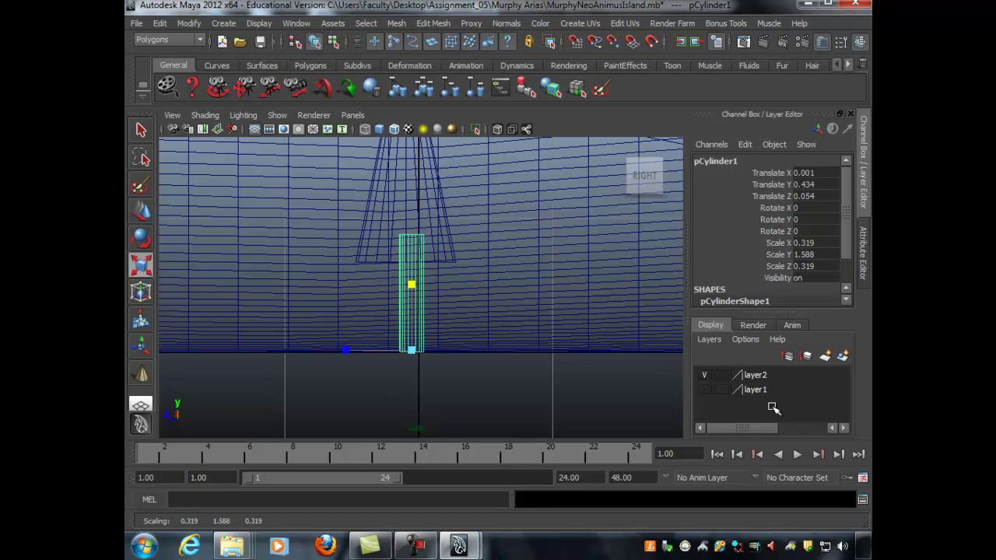
Lower the cone over the trunk to Translate Y 1.427 and centre it at Translate Z 0.08
left_click(406, 204)
scroll(406, 204, "down", 5)
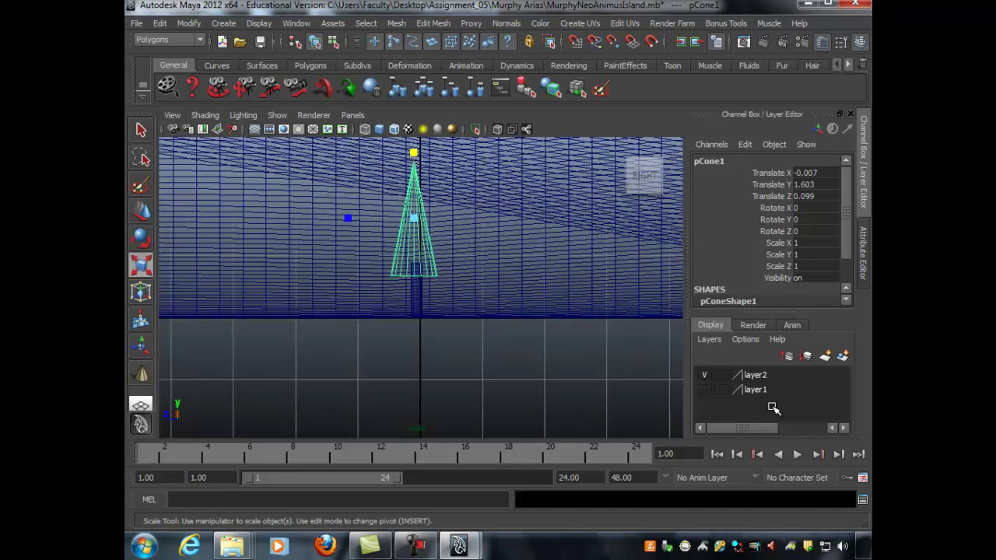
key("w")
left_click_drag(414, 168, 414, 179)
left_click_drag(363, 228, 364, 229)
scroll(363, 229, "up", 5)
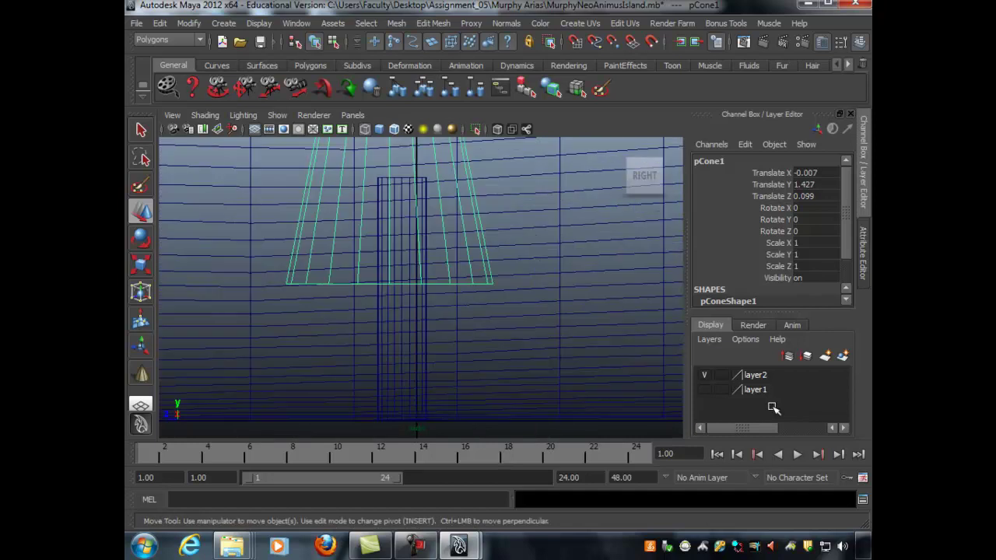
scroll(772, 407, "down", 3)
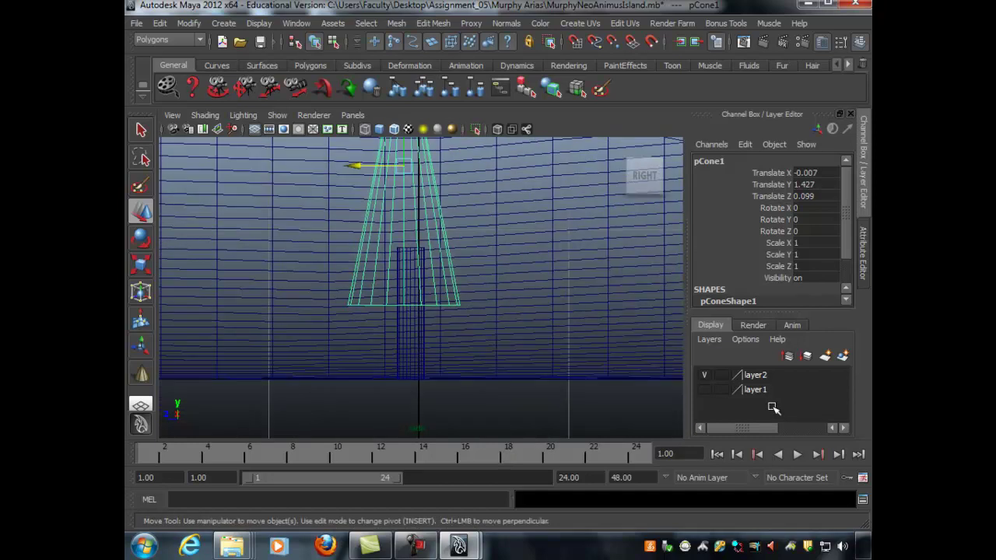
middle_click_drag(773, 407, 772, 408)
Select the cone together with the cylinder and group them
key("q")
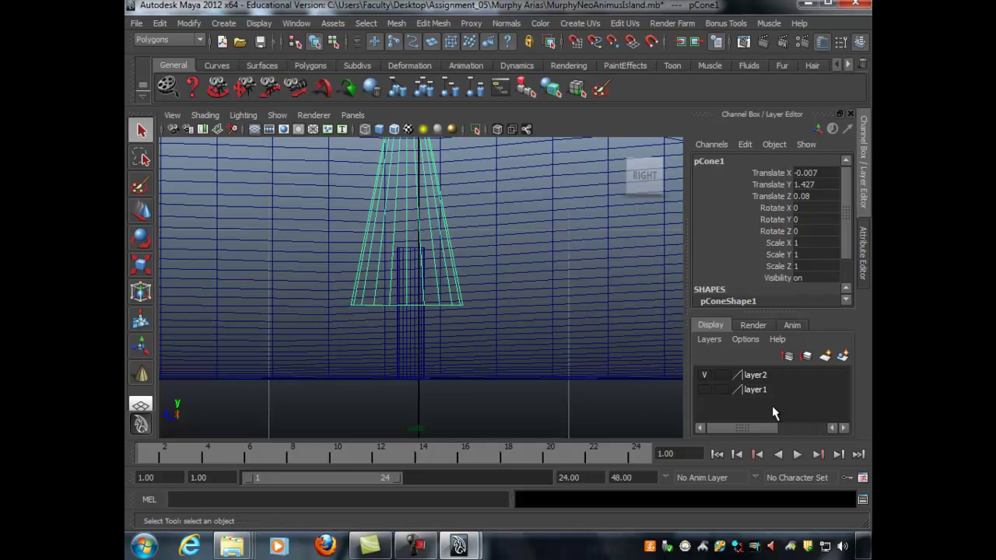
left_click(772, 408)
key("ctrl+z")
key("ctrl+z")
key("ctrl+z")
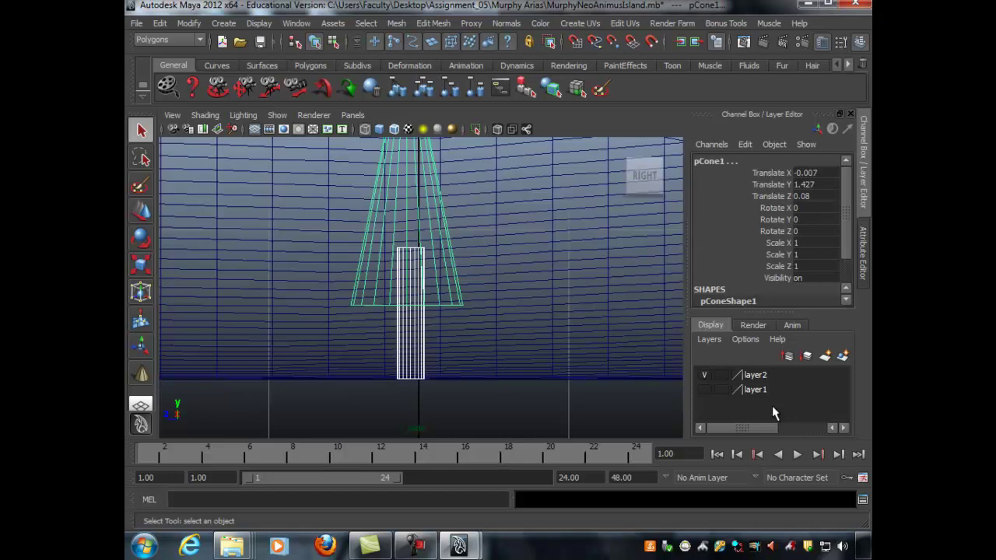
key("ctrl+g")
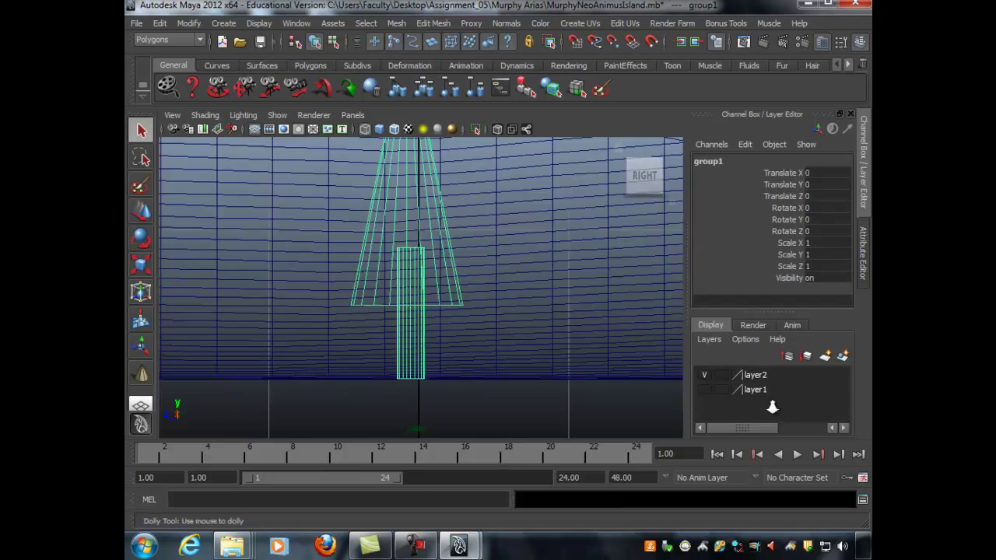
Examine the grouped cone and trunk against the terrain in the perspective view, including from below the surface
key("f")
key("w")
key("space")
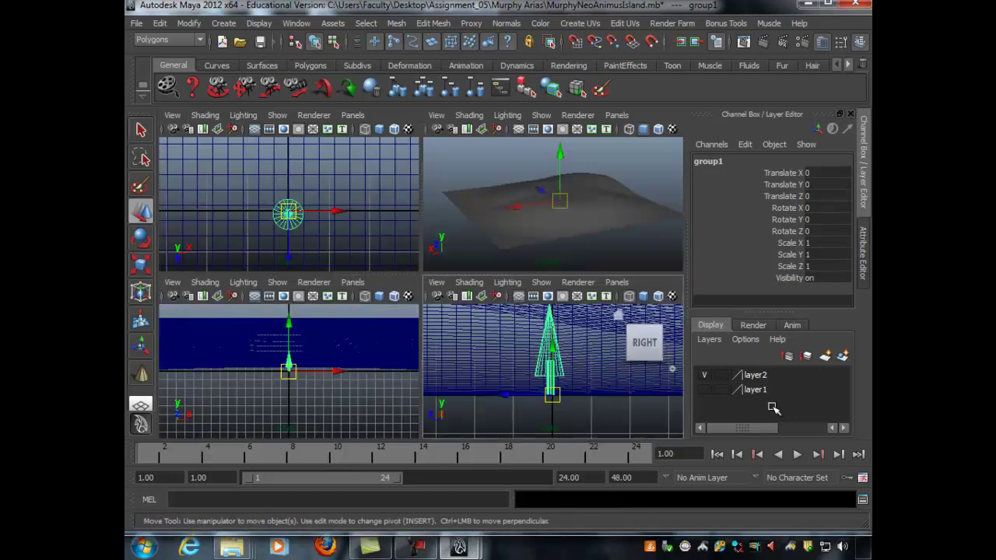
key("space")
left_click_drag(553, 203, 487, 181, "alt")
scroll(420, 288, "up", 5)
mouse_move(435, 311)
left_mouse_down("alt")
mouse_move(424, 262)
mouse_move(426, 311)
left_mouse_up("alt")
scroll(421, 288, "up", 1)
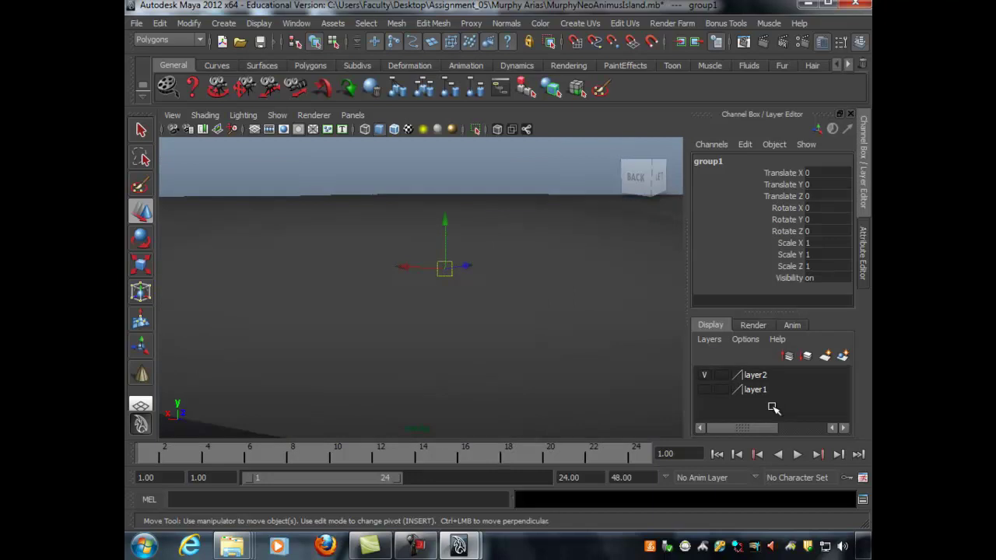
left_click_drag(772, 408, 772, 407, "alt")
key("space")
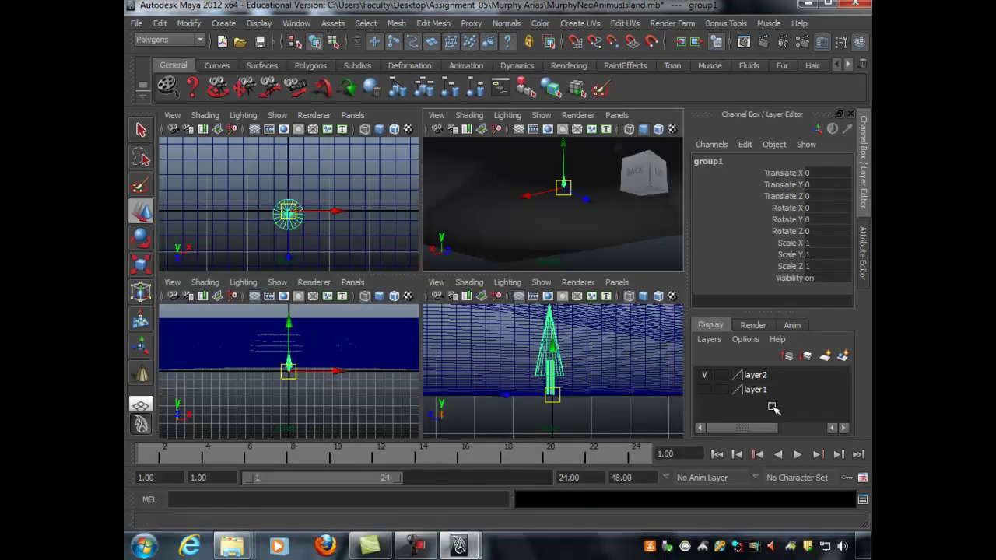
key("space")
left_click_drag(772, 407, 773, 411, "alt")
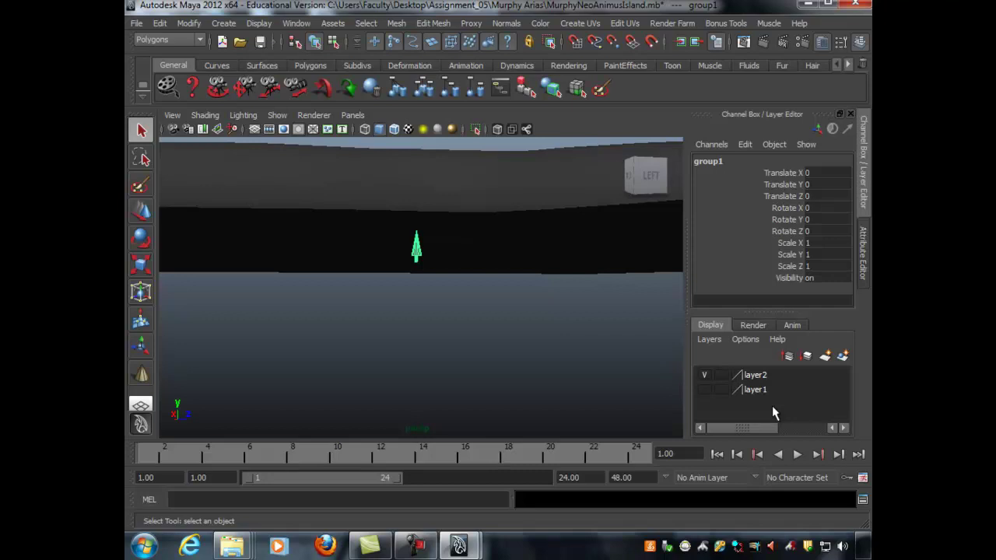
scroll(774, 412, "up", 3)
left_click_drag(773, 411, 774, 412, "alt")
scroll(774, 412, "up", 2)
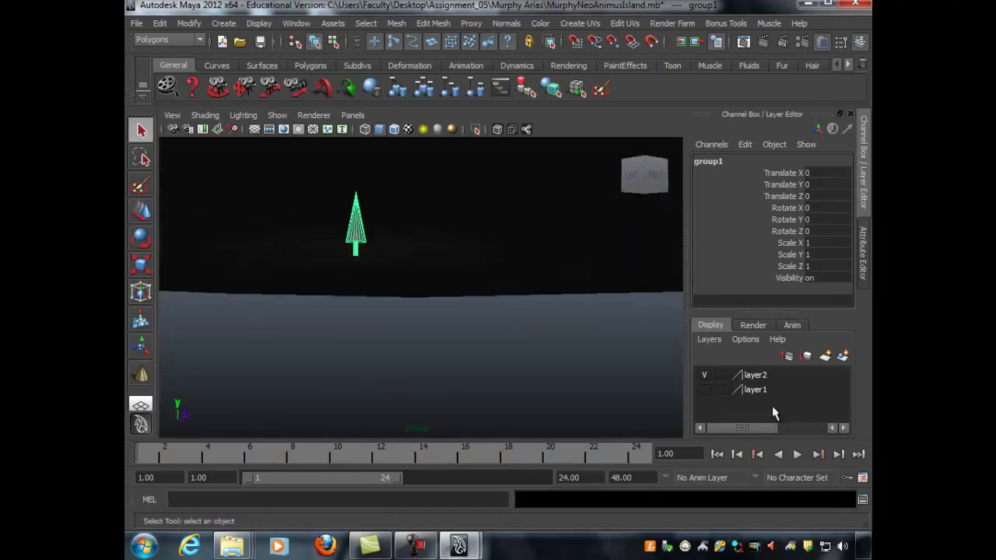
Select the parent group of the cone and trunk and rename it tree
key("Down")
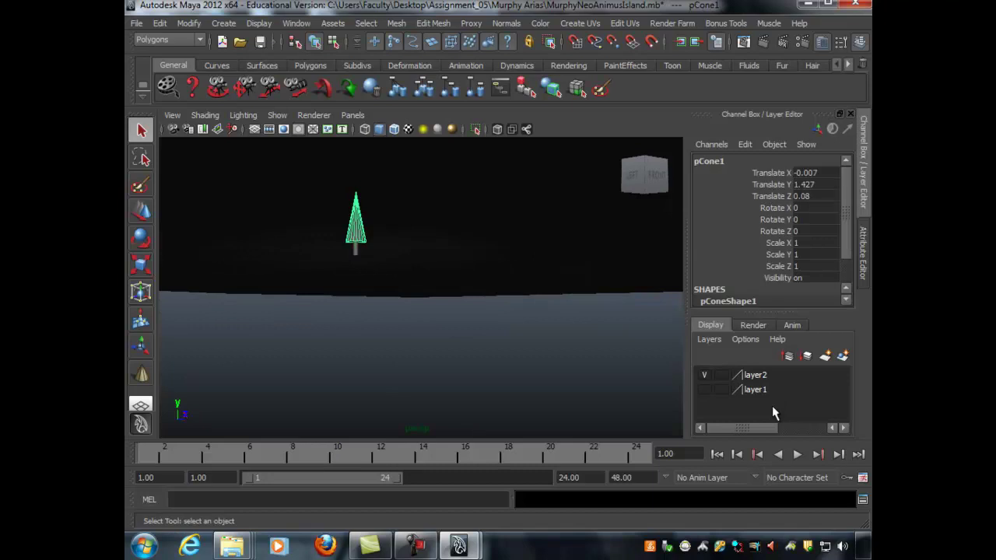
key("Up")
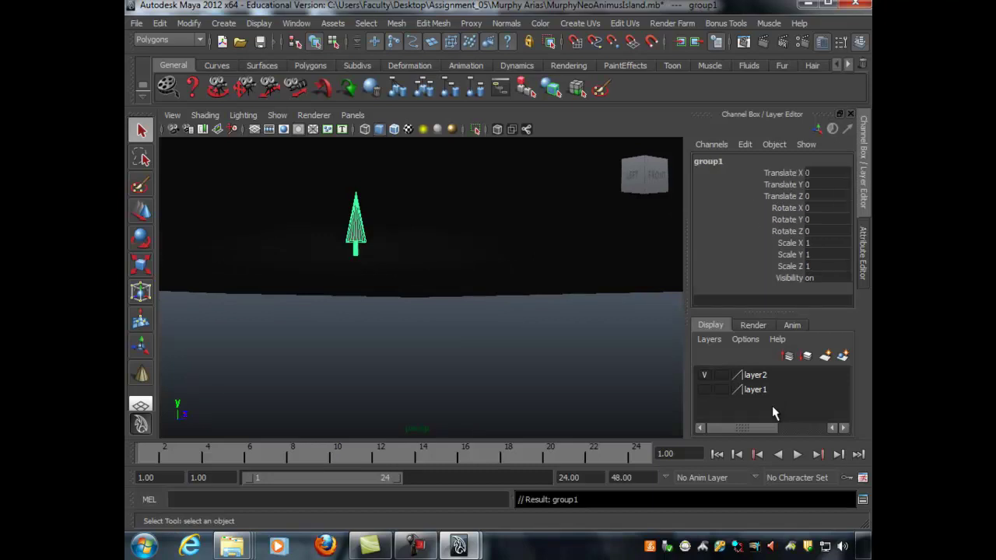
left_click(708, 161)
type("t")
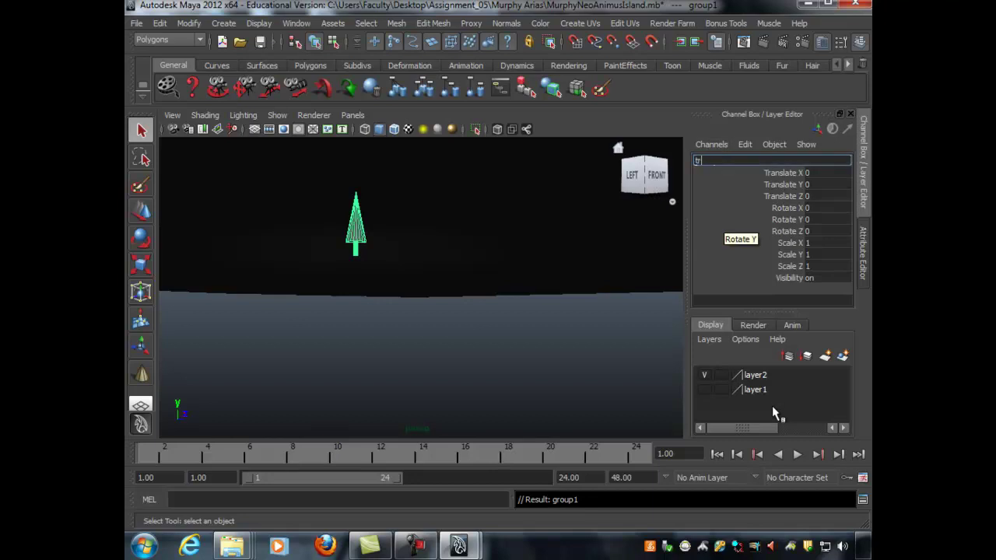
type("reee")
key("BackSpace")
key("Return")
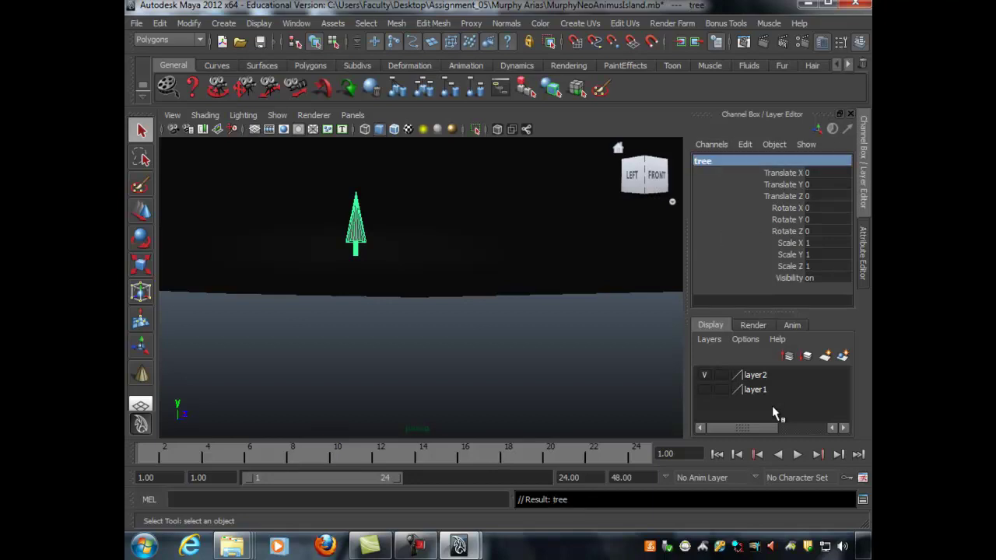
Select the terrain plane and open the Paint Geometry Tool with tree as the geometry to paint
scroll(421, 288, "down", 4)
left_click_drag(420, 288, 459, 350, "alt")
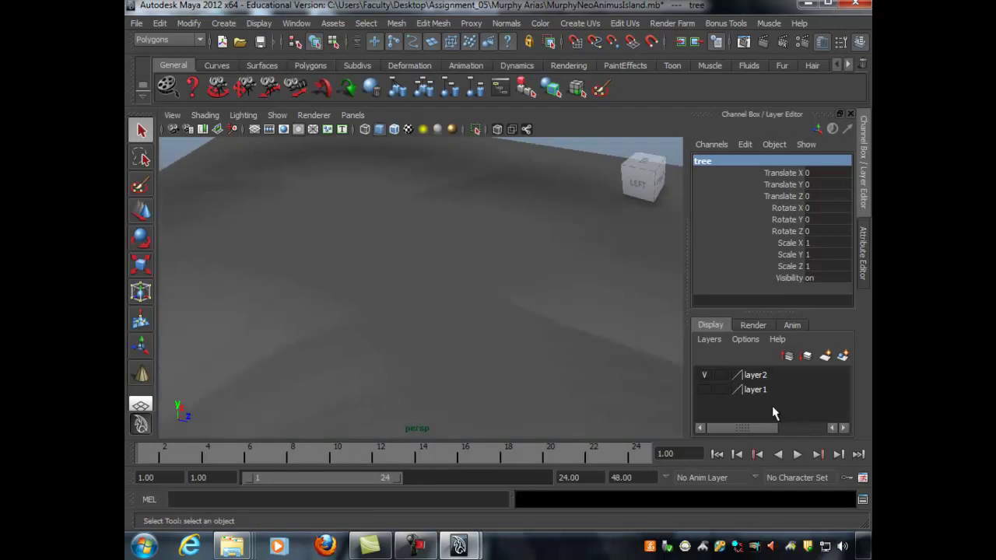
left_click(420, 288)
scroll(421, 288, "down", 5)
left_click_drag(421, 288, 468, 305, "alt")
scroll(772, 407, "up", 3)
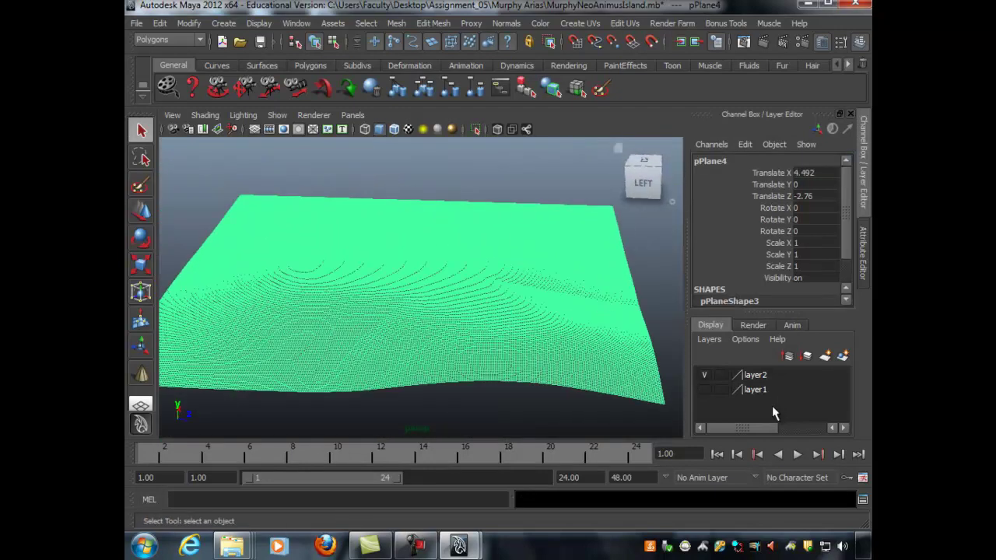
left_click(726, 23)
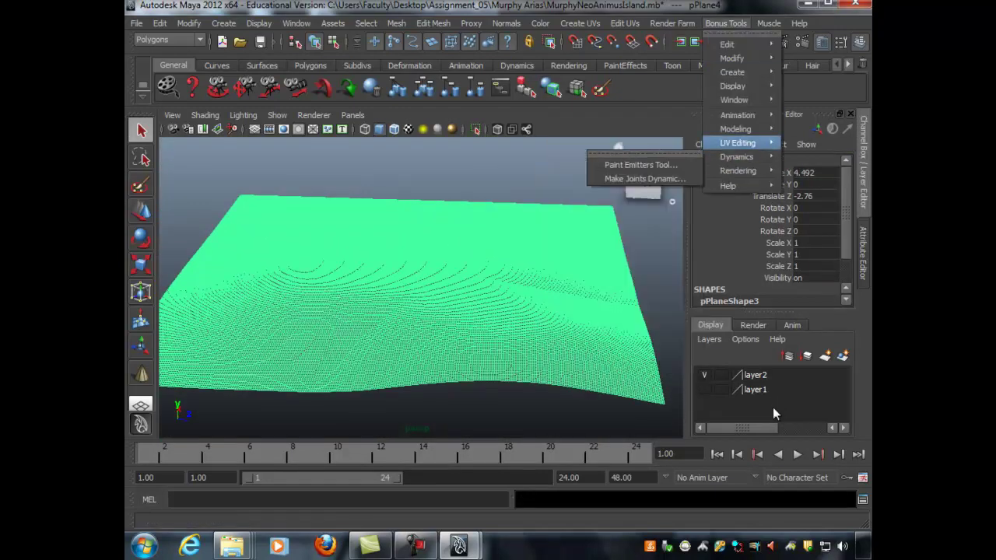
mouse_move(737, 115)
mouse_move(731, 58)
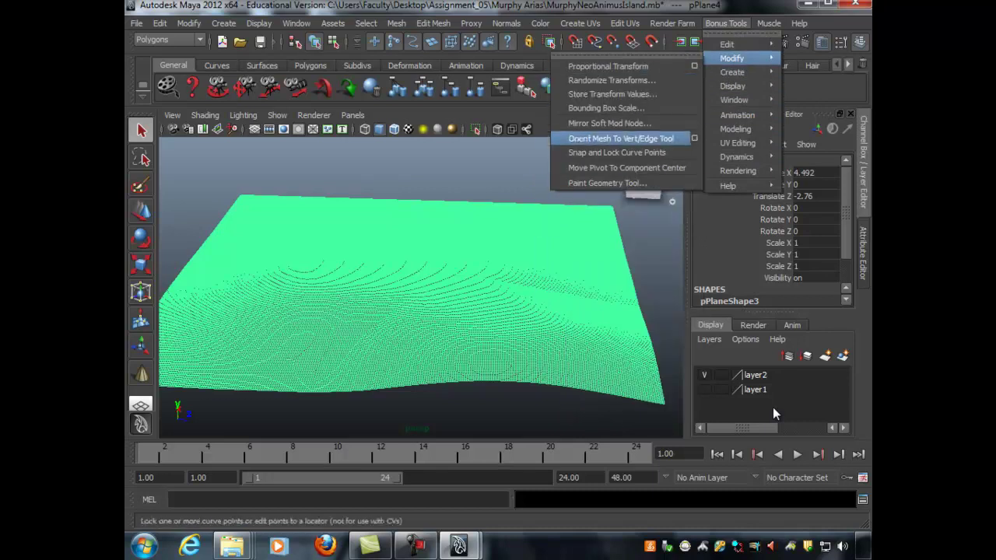
left_click(599, 182)
double_click(637, 84)
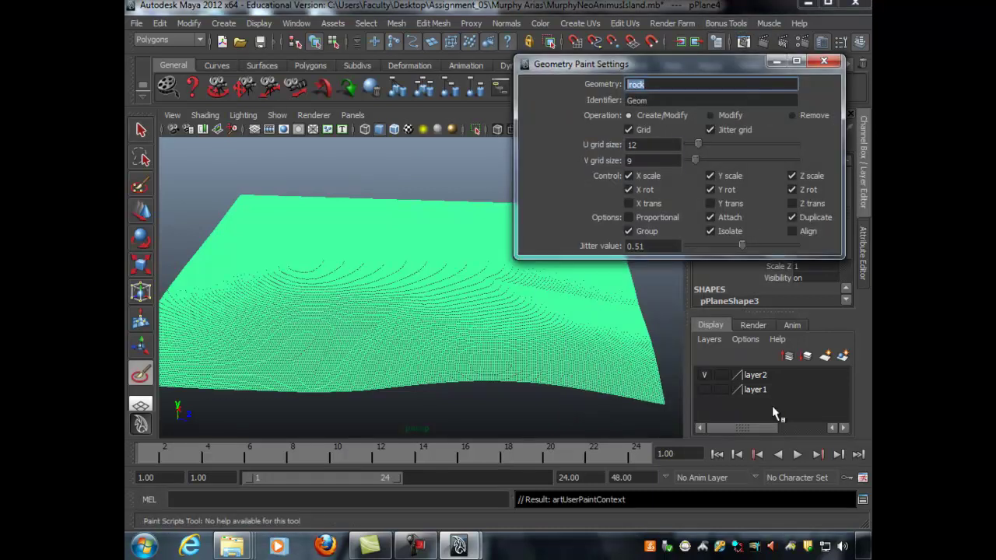
type("tree")
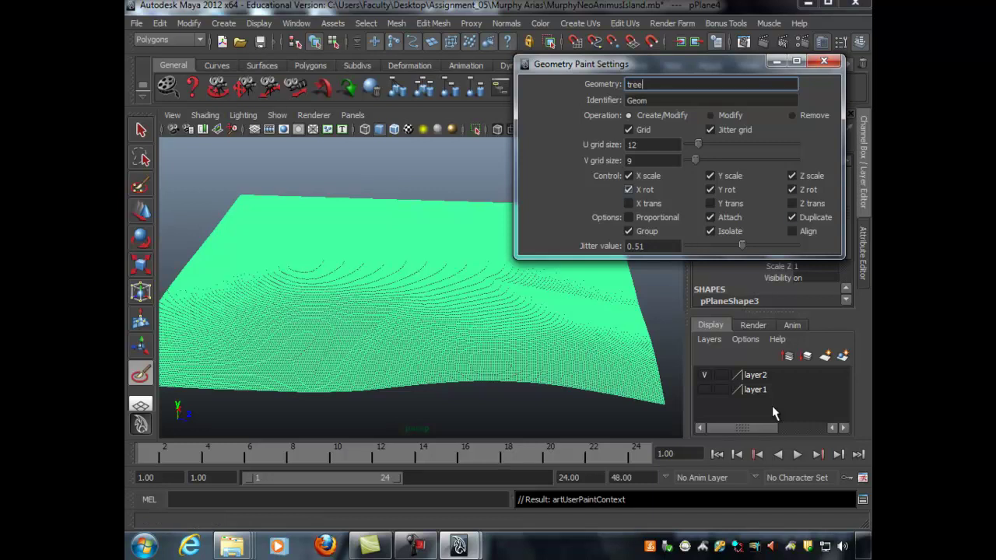
Try painting trees across the terrain with rotation enabled on all three axes and a 12 by 9 grid
left_click(792, 231)
left_click_drag(661, 64, 677, 59)
scroll(407, 273, "up", 3)
mouse_move(409, 272)
left_mouse_down("alt")
mouse_move(433, 269)
mouse_move(315, 263)
left_mouse_up("alt")
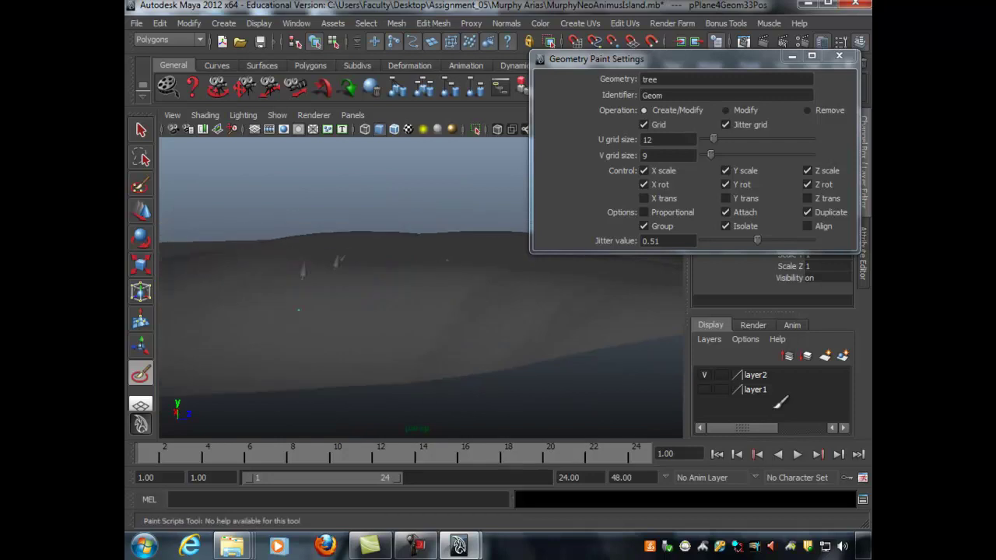
scroll(254, 269, "up", 3)
mouse_move(311, 271)
left_mouse_down("alt")
mouse_move(344, 271)
mouse_move(387, 251)
mouse_move(335, 260)
left_mouse_up("alt")
mouse_move(319, 300)
left_mouse_down("alt")
mouse_move(505, 295)
mouse_move(464, 313)
mouse_move(385, 314)
left_mouse_up("alt")
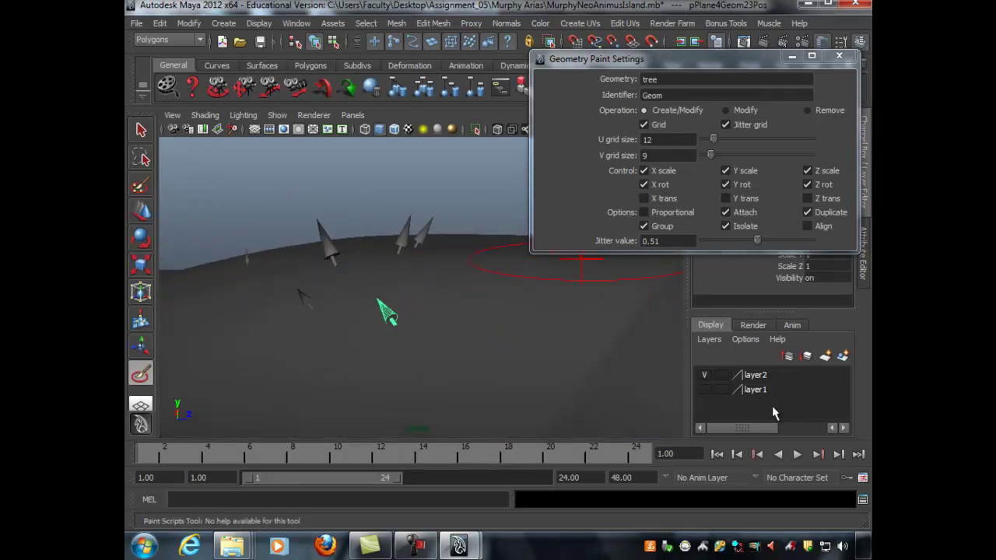
mouse_move(379, 301)
left_mouse_down("alt")
mouse_move(391, 288)
mouse_move(587, 263)
left_mouse_up("alt")
middle_click_drag(772, 407, 775, 408, "alt")
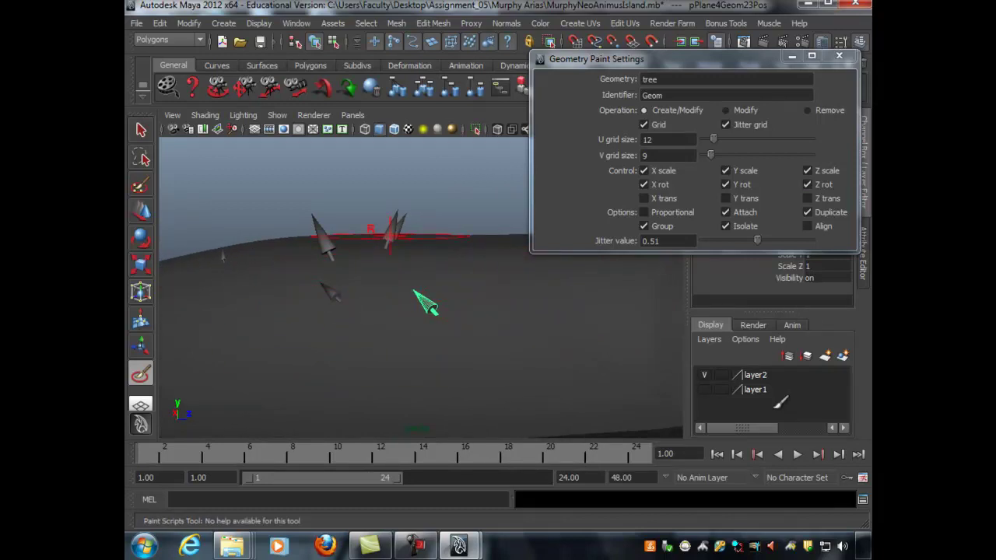
Undo the painted tilted trees and turn off X and Z rotation in the geometry paint settings
key("ctrl+z")
key("ctrl+z")
key("ctrl+z")
key("ctrl+z")
key("ctrl+z")
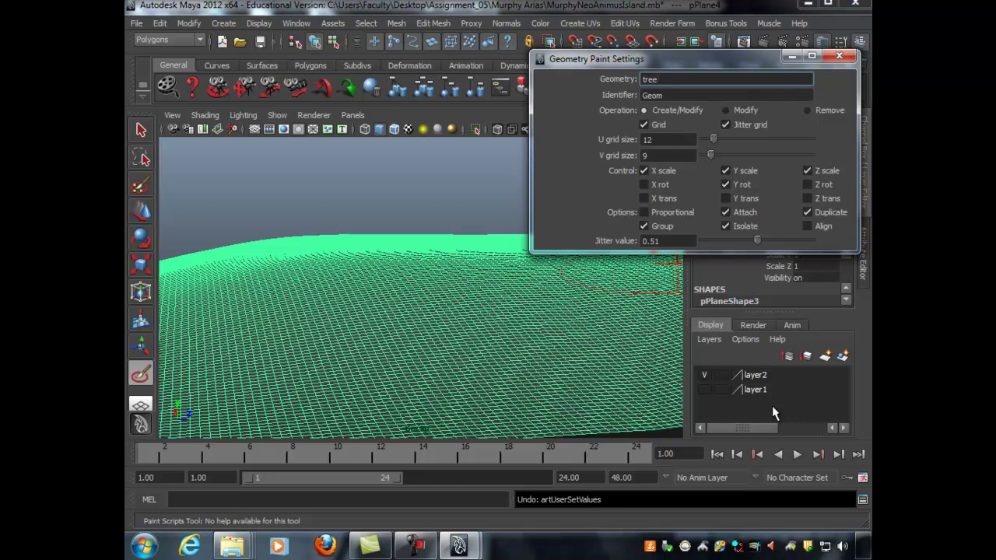
Paint upright trees across the terrain's hill, raising the U and V grid sizes to 26 for denser coverage
left_click(418, 266)
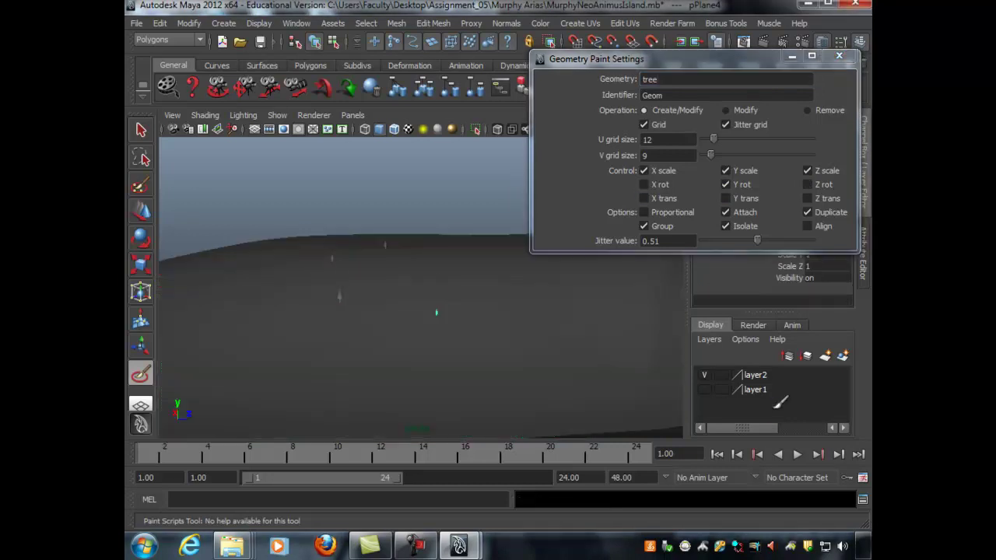
left_click_drag(422, 272, 551, 301, "alt")
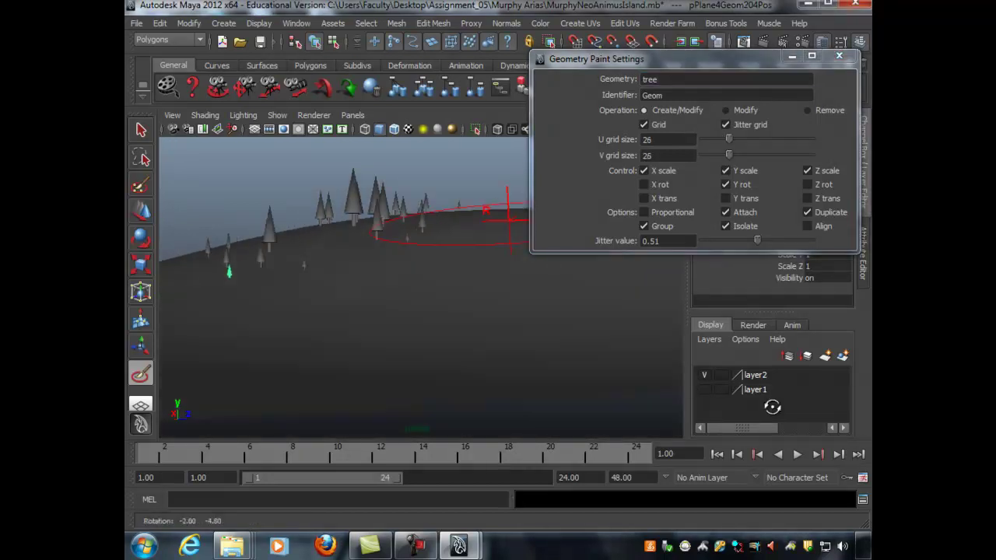
left_click(413, 268)
mouse_move(402, 254)
left_mouse_down("alt")
mouse_move(413, 268)
mouse_move(408, 311)
left_mouse_up("alt")
mouse_move(772, 406)
left_mouse_down("alt")
mouse_move(778, 401)
mouse_move(772, 406)
left_mouse_up("alt")
left_click(807, 227)
right_click_drag(771, 407, 772, 407, "alt")
mouse_move(772, 406)
left_mouse_down("alt")
mouse_move(780, 401)
mouse_move(770, 407)
left_mouse_up("alt")
right_click_drag(780, 402, 773, 406, "alt")
middle_click_drag(773, 406, 771, 407, "alt")
left_click_drag(772, 406, 772, 407, "alt")
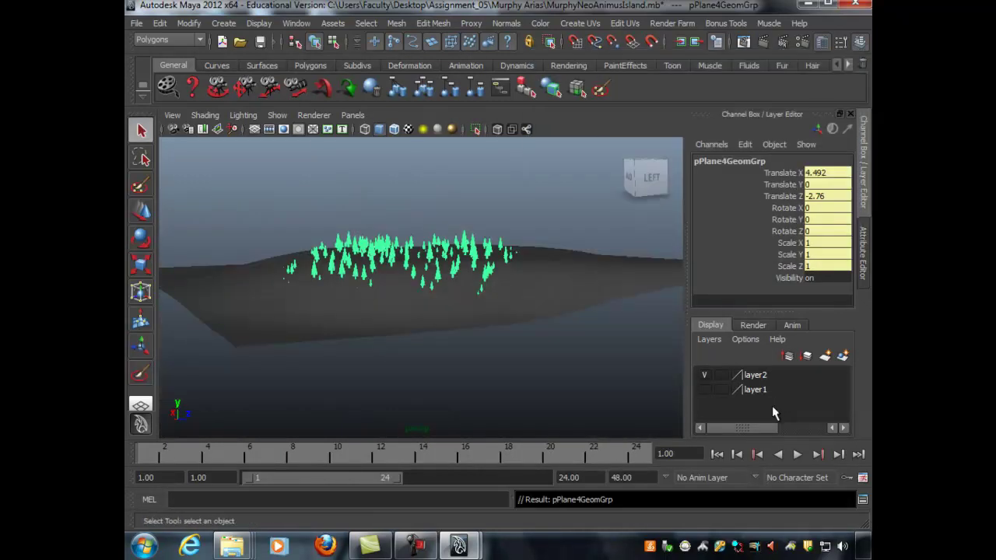
Clear the scene by deleting the painted tree group, the terrain plane and the leftover original tree
key("Delete")
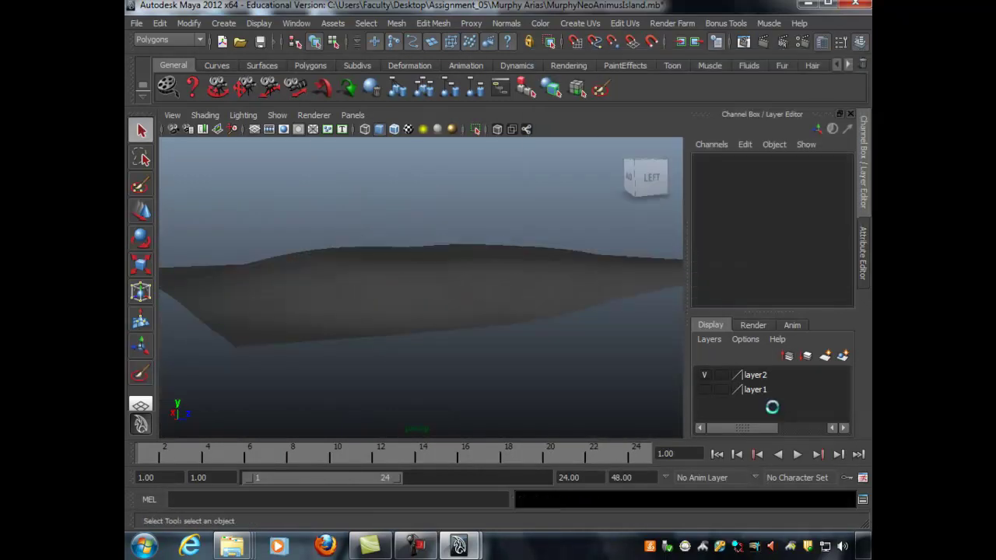
right_click_drag(773, 407, 772, 407, "alt")
left_click(420, 292)
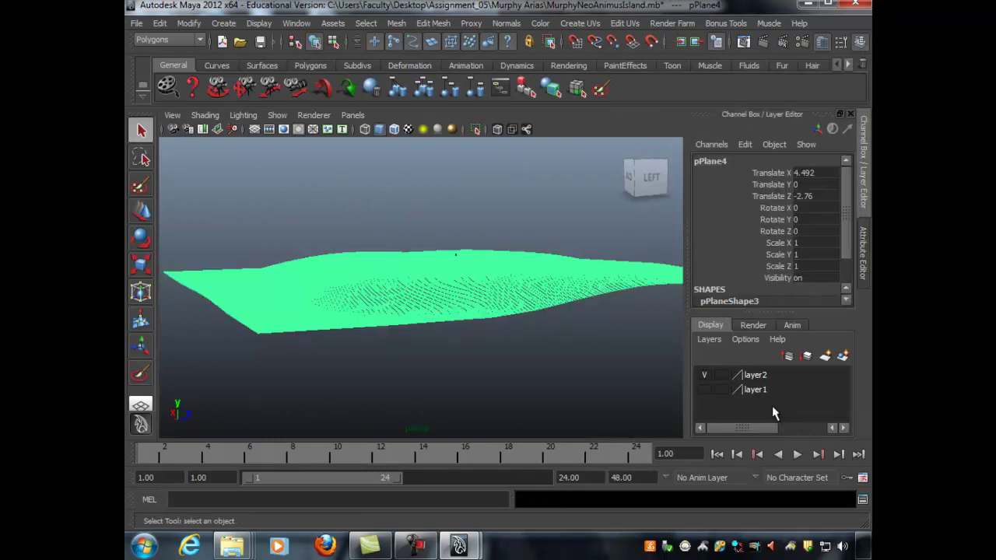
key("Delete")
left_click_drag(430, 237, 481, 302)
key("Delete")
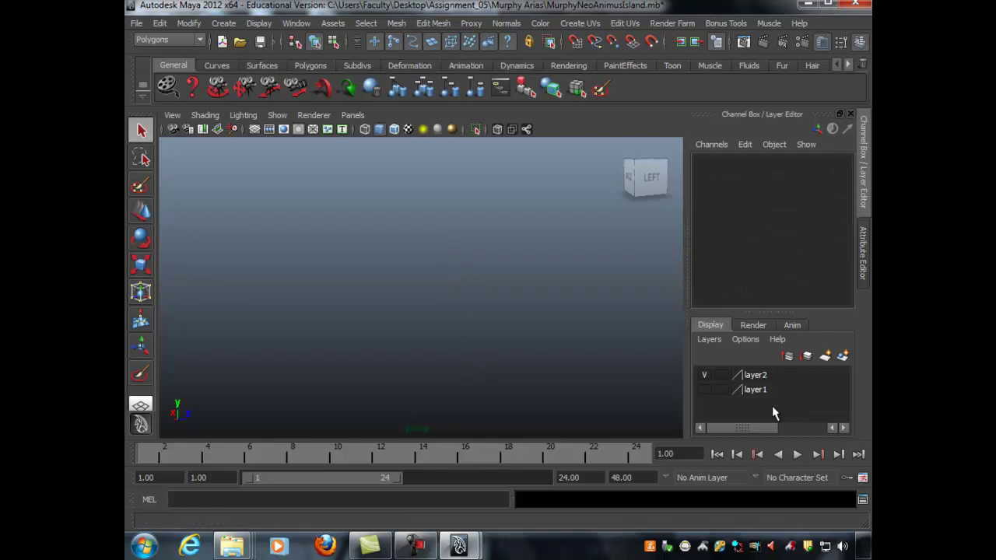
Start a new empty scene, discarding the unsaved changes to the current one
left_click(137, 23)
key("Down")
key("Down")
key("Down")
key("Down")
key("Down")
key("Down")
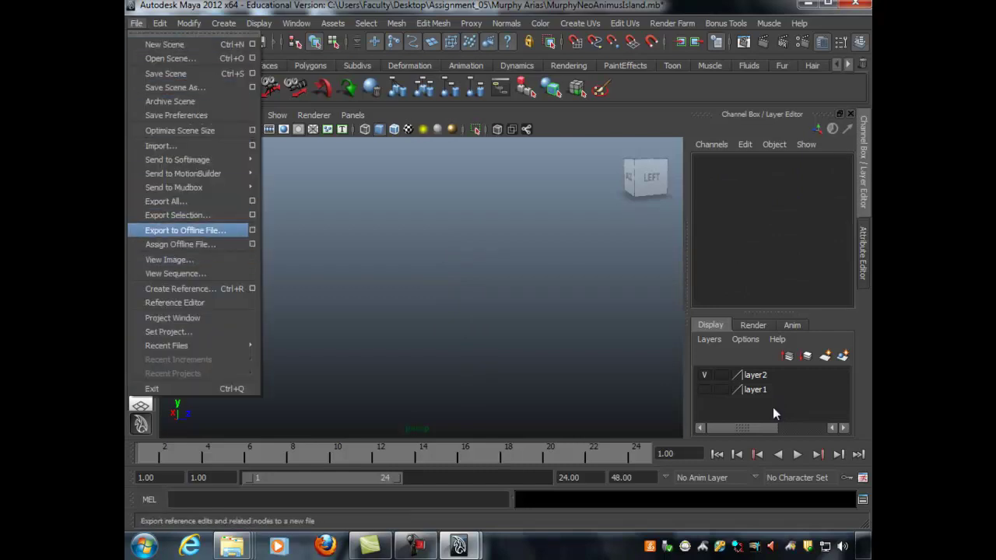
key("Up")
key("Up")
key("Up")
key("Up")
key("Up")
key("Up")
key("Up")
key("Up")
key("Up")
key("Up")
key("Up")
key("Up")
key("Up")
key("Up")
key("Up")
key("Up")
key("Up")
key("Up")
key("Return")
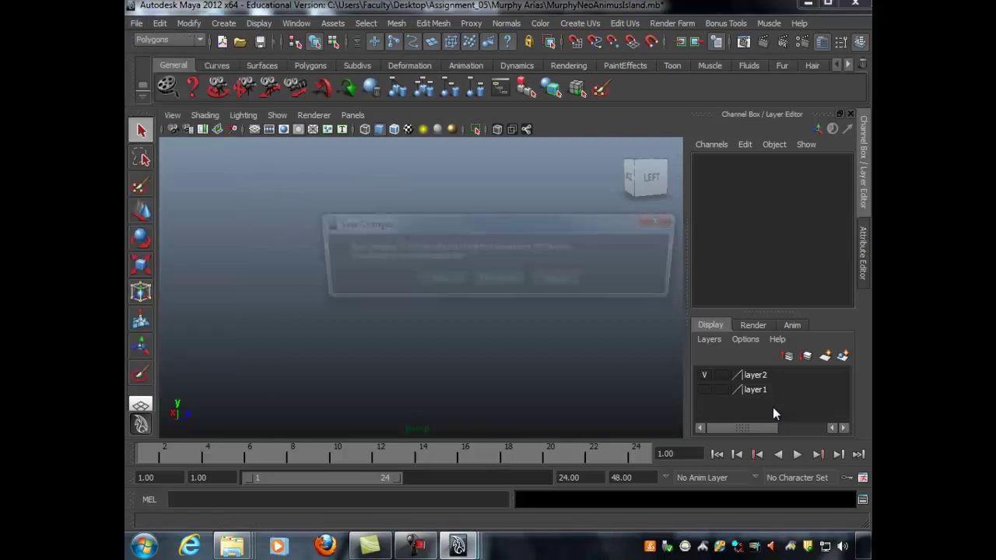
key("Tab")
key("Return")
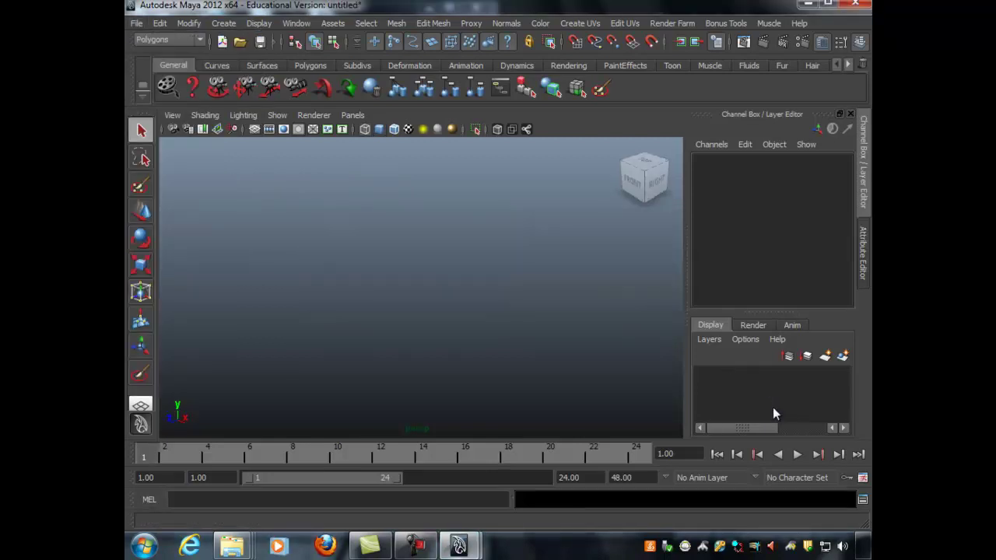
left_click(416, 547)
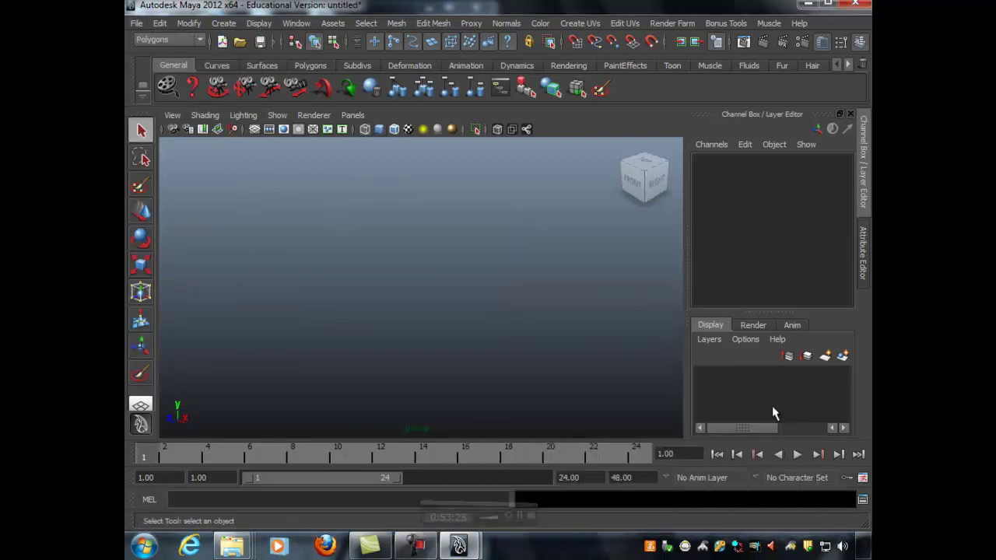
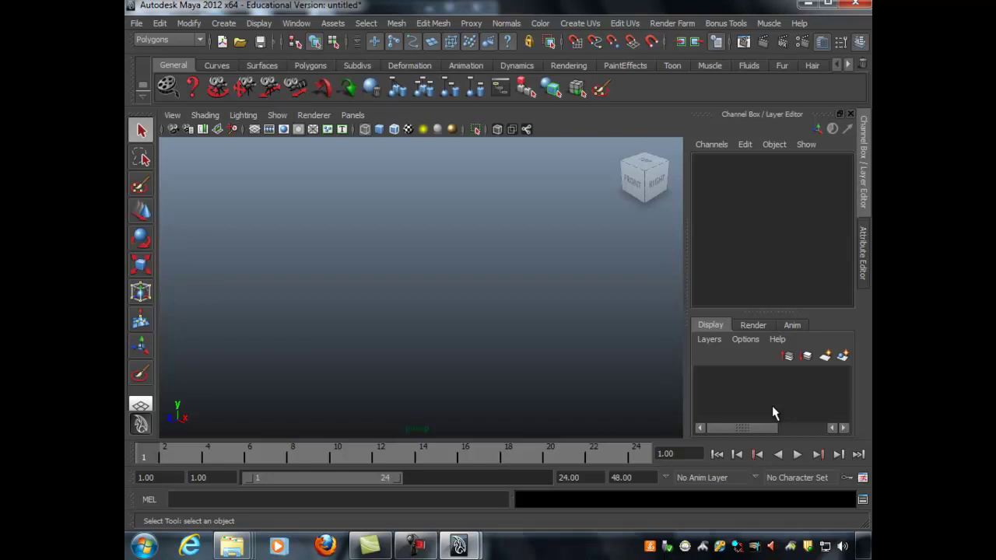
Create a polygon cylinder at the grid origin, with a radius of about 2.5 and a height of about 3.5
key("space")
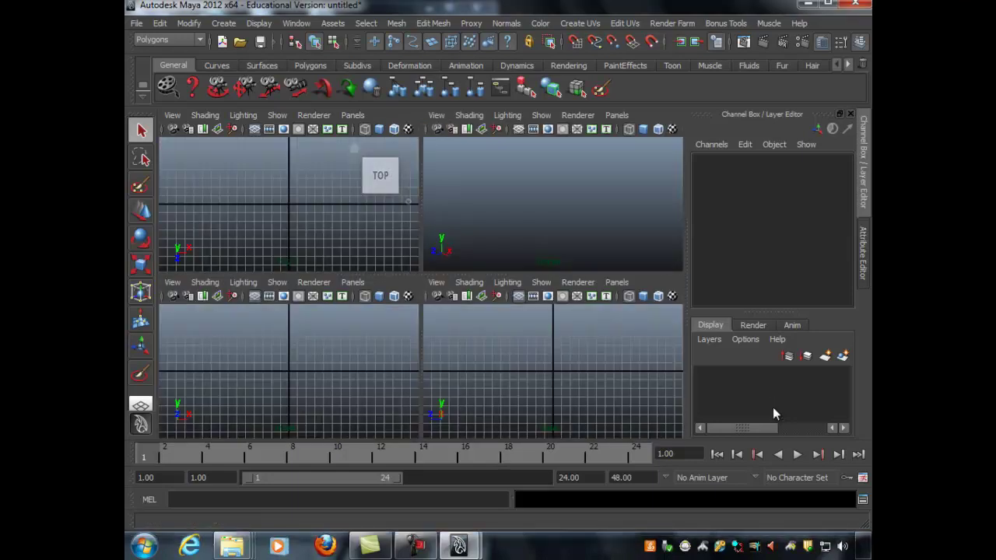
left_click(223, 23)
left_click(223, 24)
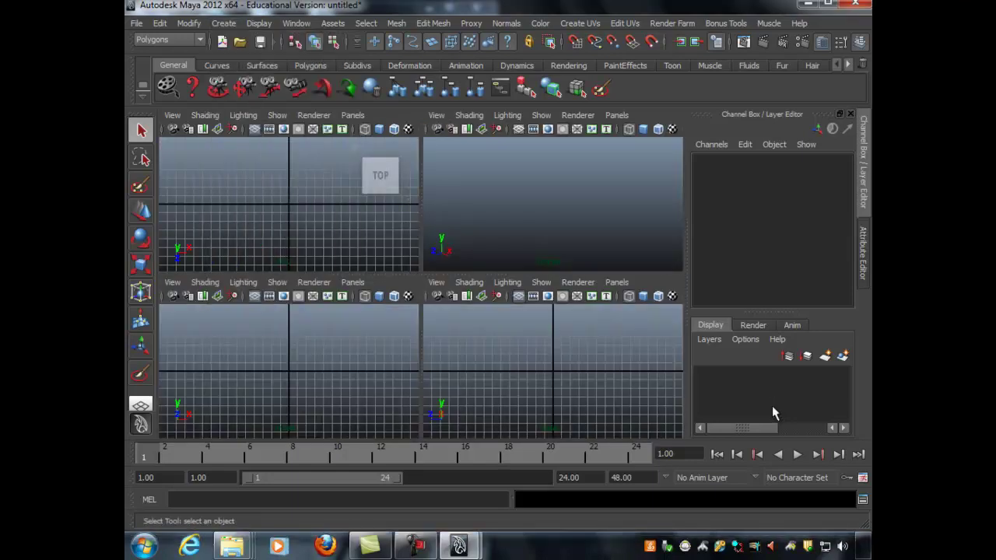
left_click(223, 23)
mouse_move(257, 59)
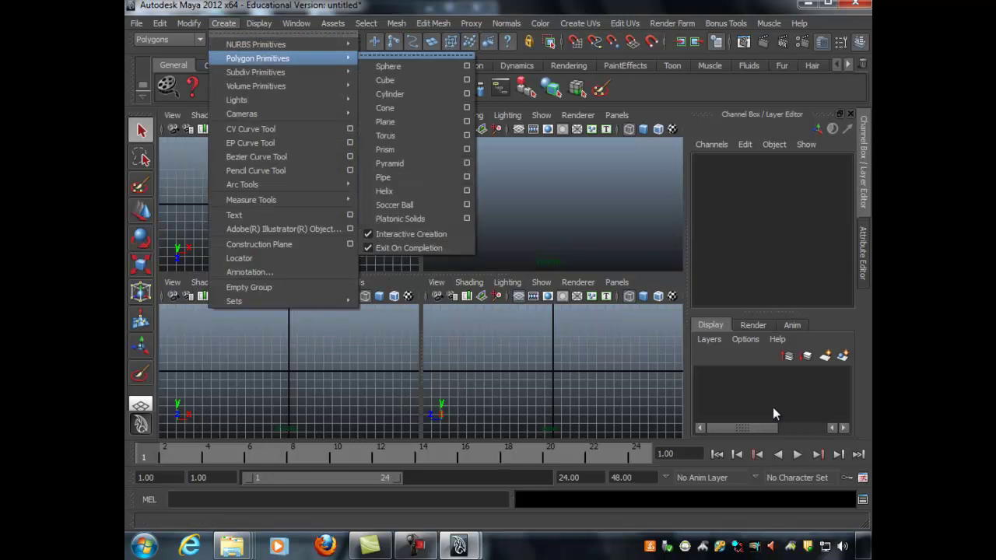
key("Up")
key("Up")
key("Up")
key("Up")
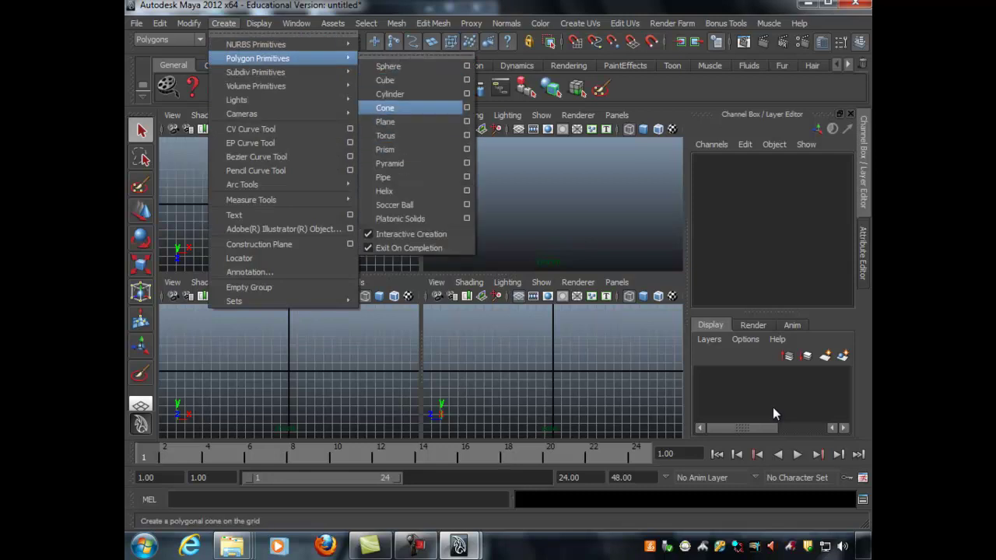
key("Down")
key("Up")
key("Return")
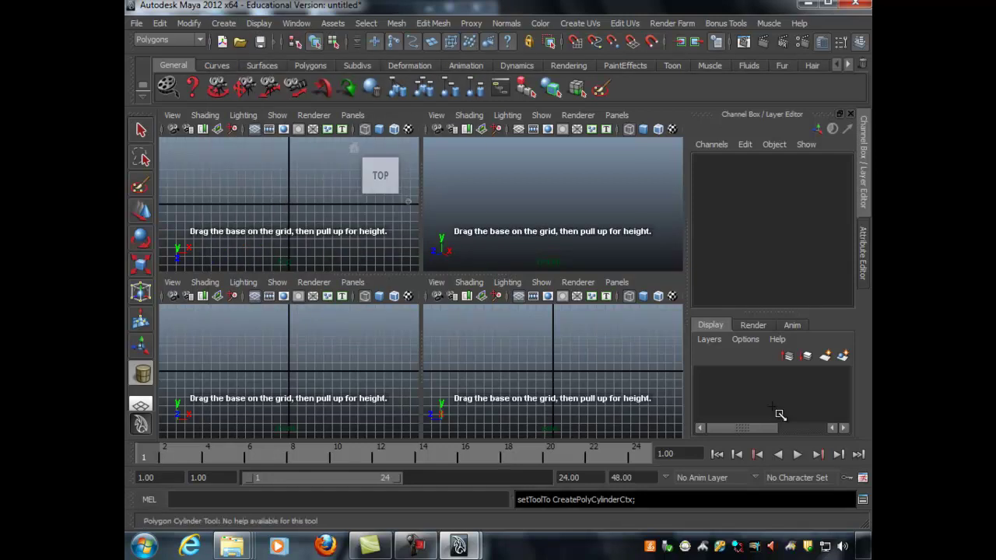
left_click_drag(287, 206, 310, 205)
left_click_drag(310, 205, 309, 174)
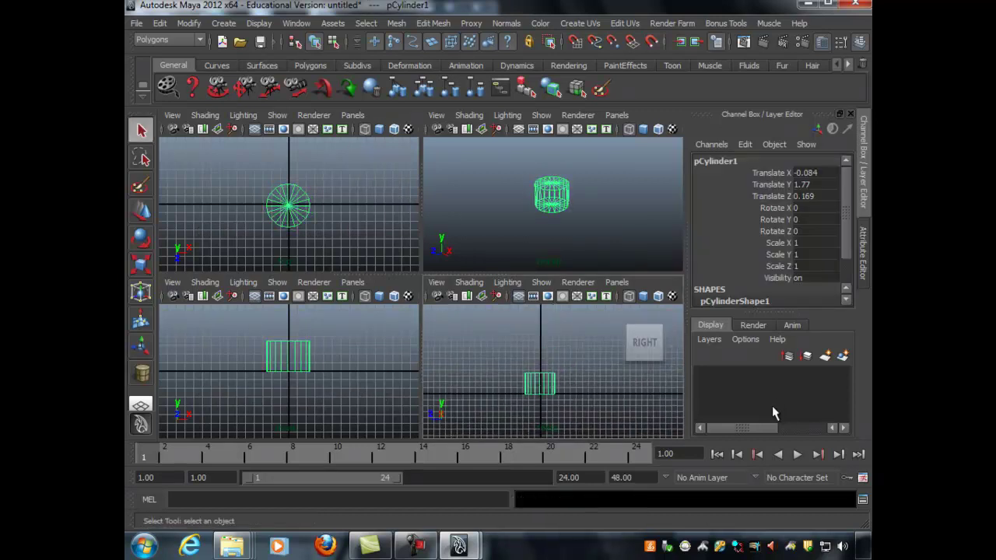
Move the cylinder's pivot down to the centre of its base in the side view
key("r")
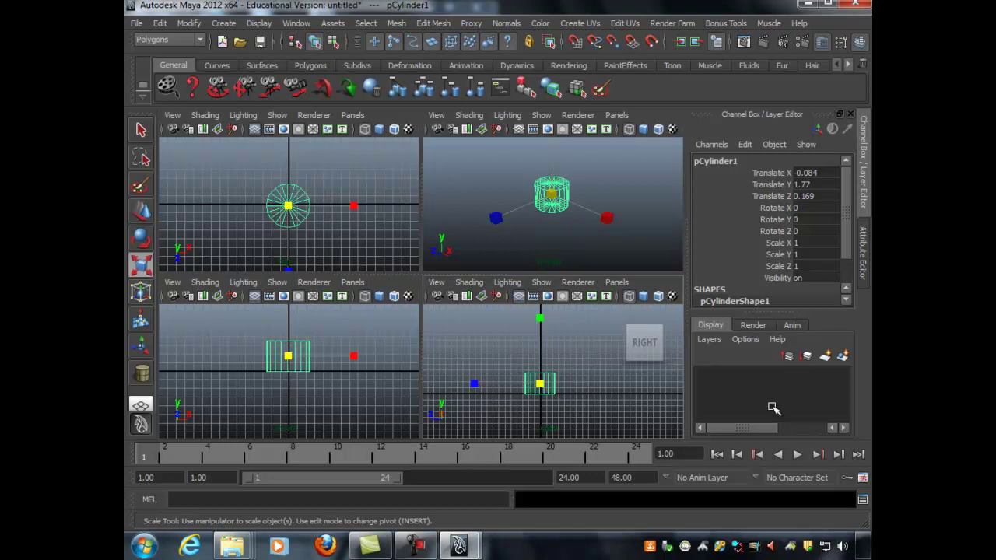
key("Insert")
key("space")
scroll(394, 311, "up", 1)
middle_click_drag(387, 317, 382, 231, "alt")
left_click_drag(382, 189, 382, 216)
key("Insert")
scroll(421, 288, "down", 5)
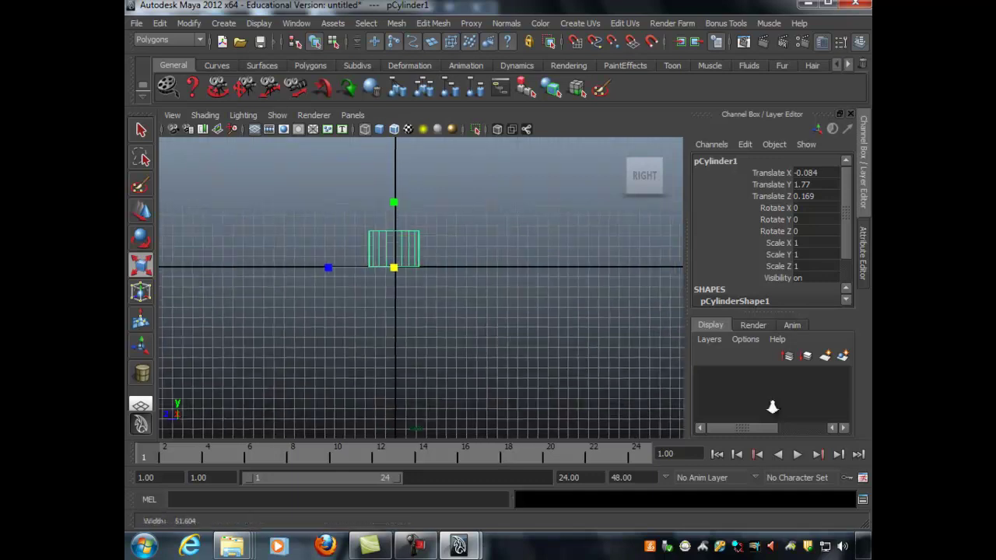
Stretch the cylinder upward from its base to a Y scale of about 13.5
left_click_drag(402, 208, 402, 112)
scroll(421, 287, "down", 7)
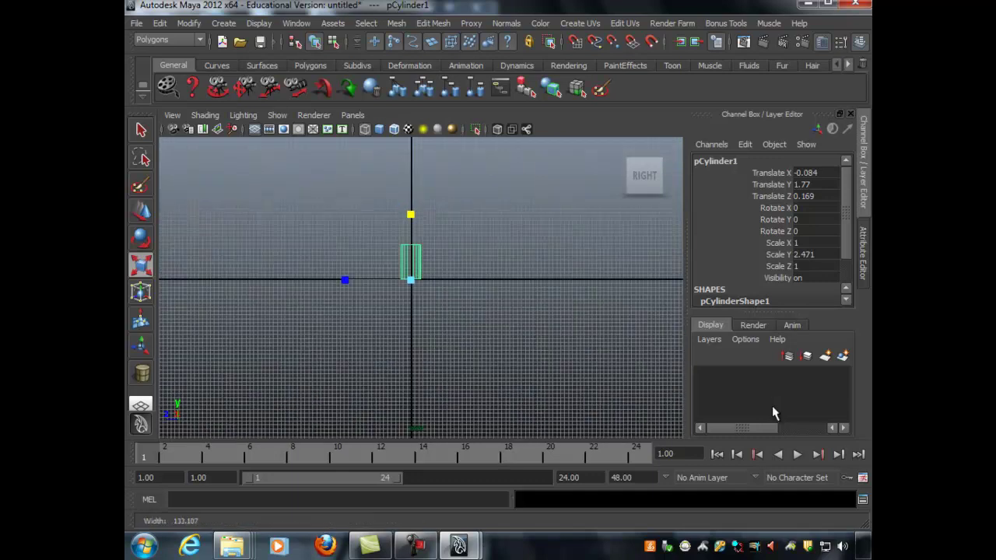
middle_click_drag(421, 288, 421, 364, "alt")
left_click_drag(414, 294, 413, 128)
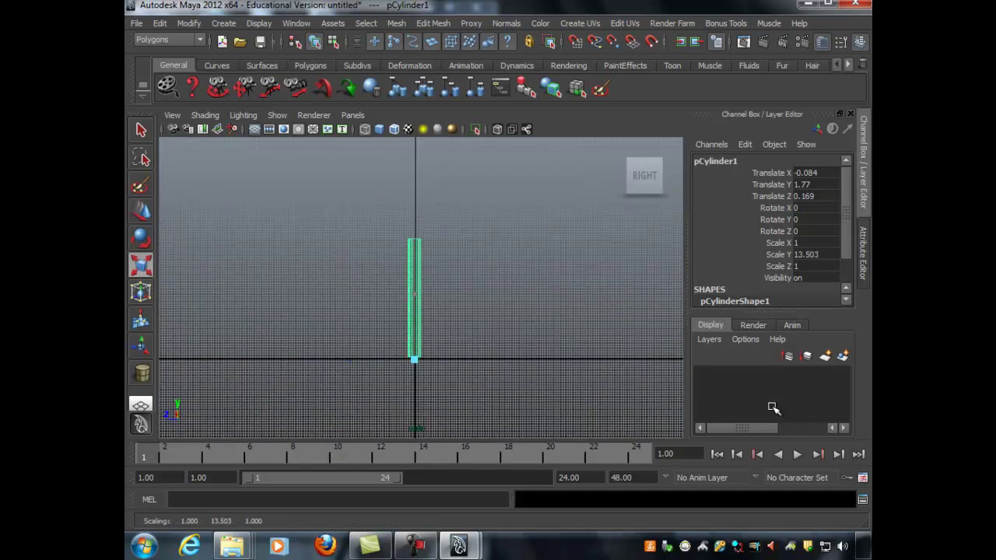
key("space")
key("space")
scroll(421, 288, "down", 5)
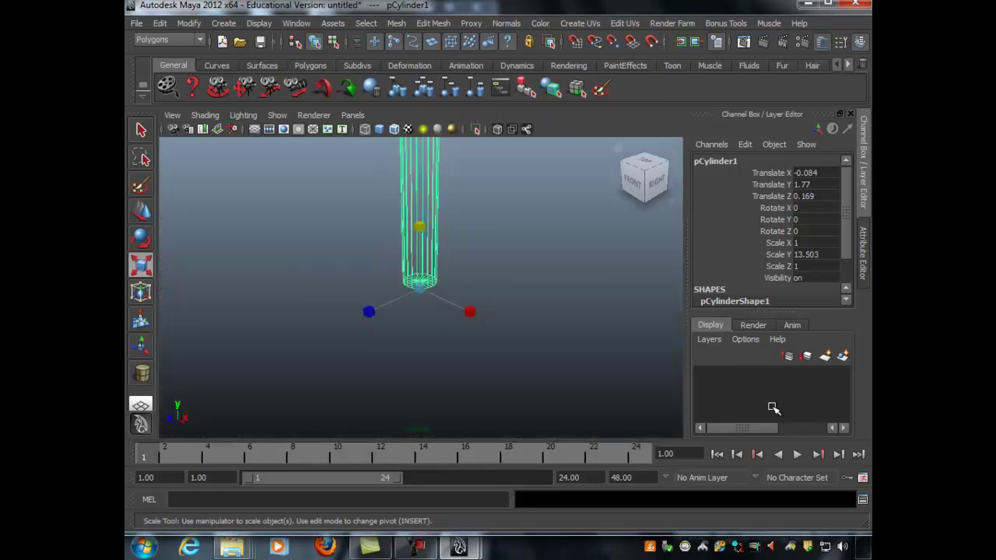
Slim the cylinder to about 0.65 in X and Z and lengthen it to a Y scale of about 16.4
left_click_drag(421, 288, 424, 265, "alt")
middle_click_drag(421, 287, 427, 367, "alt")
key("5")
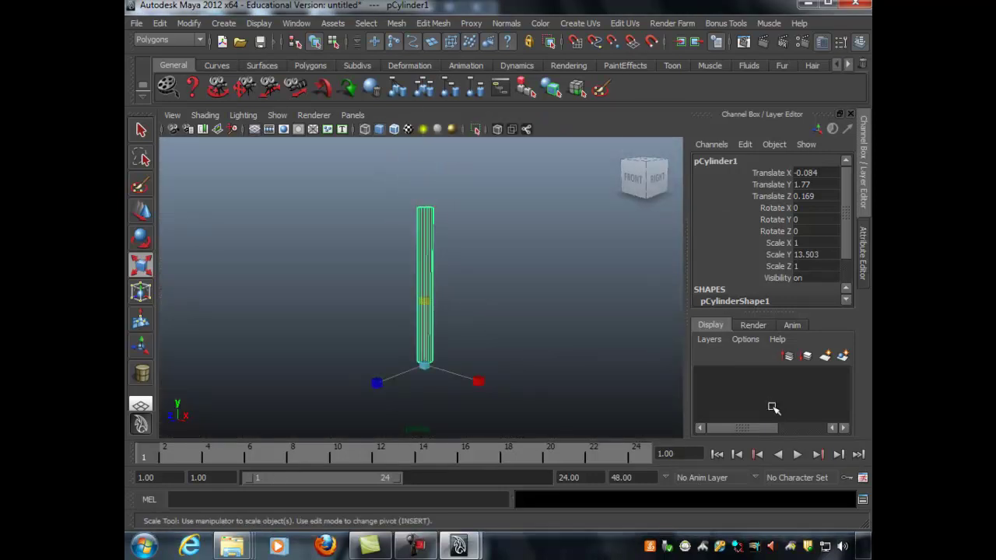
left_click_drag(424, 365, 396, 365)
left_click_drag(424, 301, 434, 244)
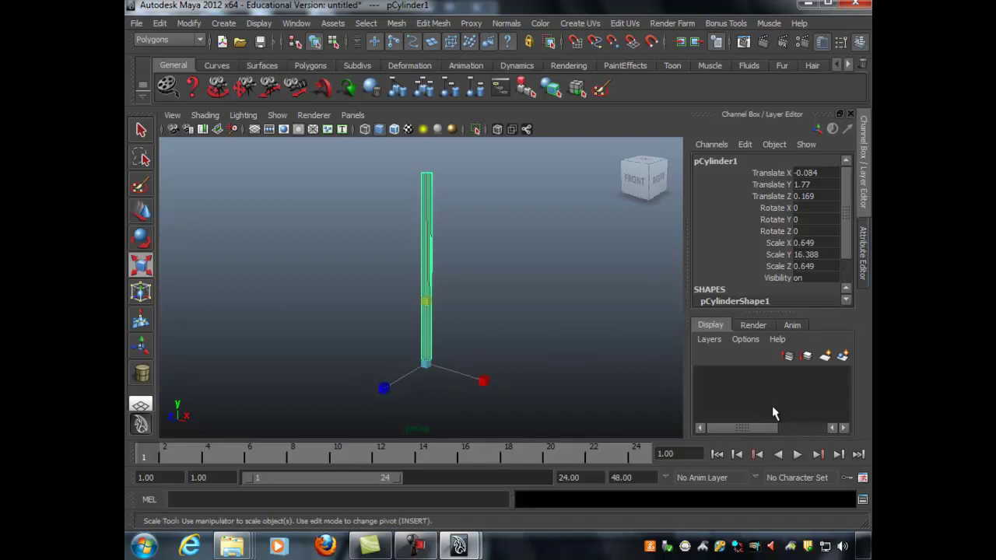
Set the cylinder's Subdivisions Height to 4
scroll(766, 257, "down", 1)
left_click(729, 288)
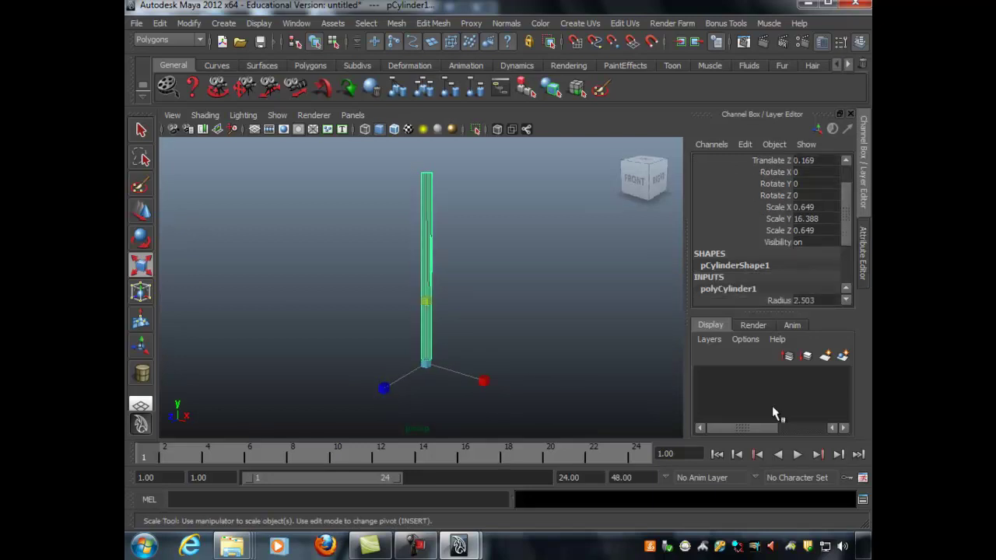
scroll(766, 257, "down", 3)
left_click(758, 254)
scroll(426, 269, "up", 2)
middle_click_drag(427, 269, 437, 269)
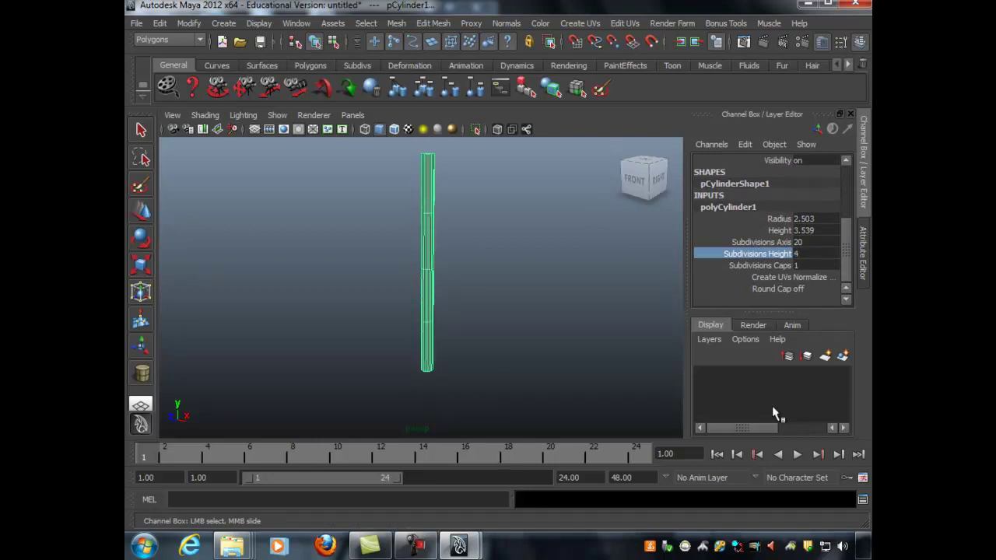
middle_click_drag(426, 270, 427, 285, "alt")
left_click_drag(426, 285, 425, 304, "alt")
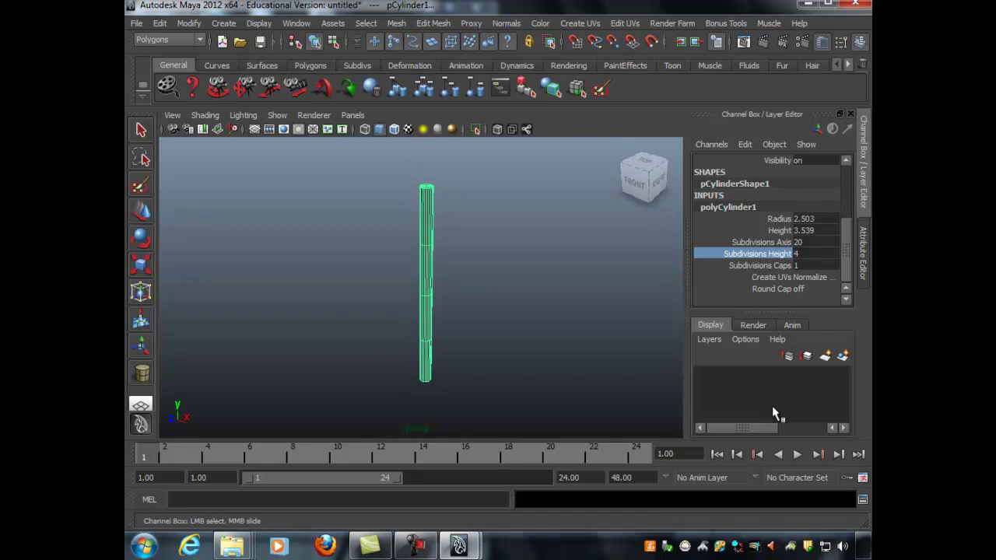
Set the cylinder's Subdivisions Axis to 12
left_click(761, 242)
middle_click_drag(426, 270, 419, 269)
middle_click_drag(771, 406, 772, 405)
scroll(771, 406, "up", 3)
left_click_drag(771, 406, 772, 407, "alt")
middle_click_drag(772, 407, 772, 407, "alt")
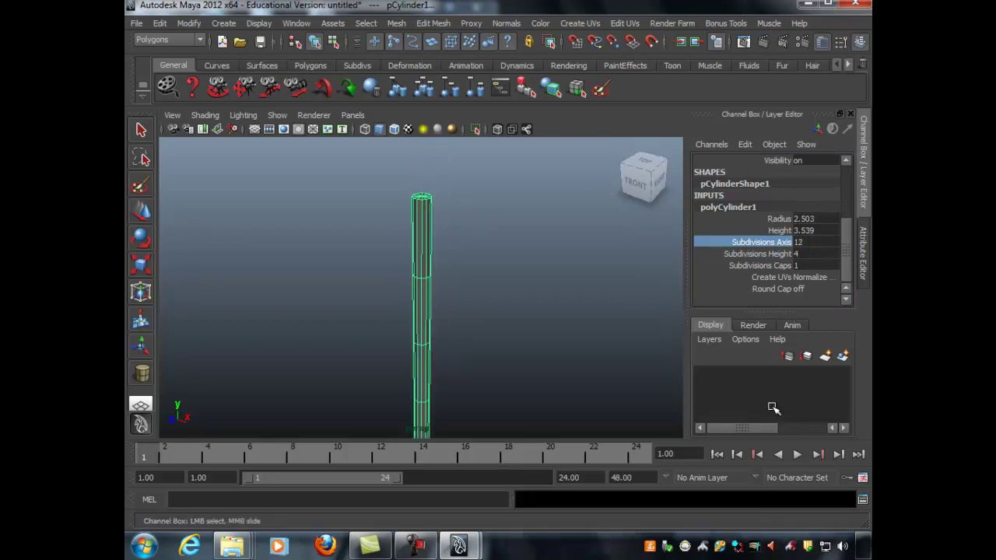
middle_click_drag(421, 257, 421, 225, "alt")
left_click_drag(420, 226, 421, 233, "alt")
scroll(421, 233, "up", 2)
middle_click_drag(416, 147, 406, 226, "alt")
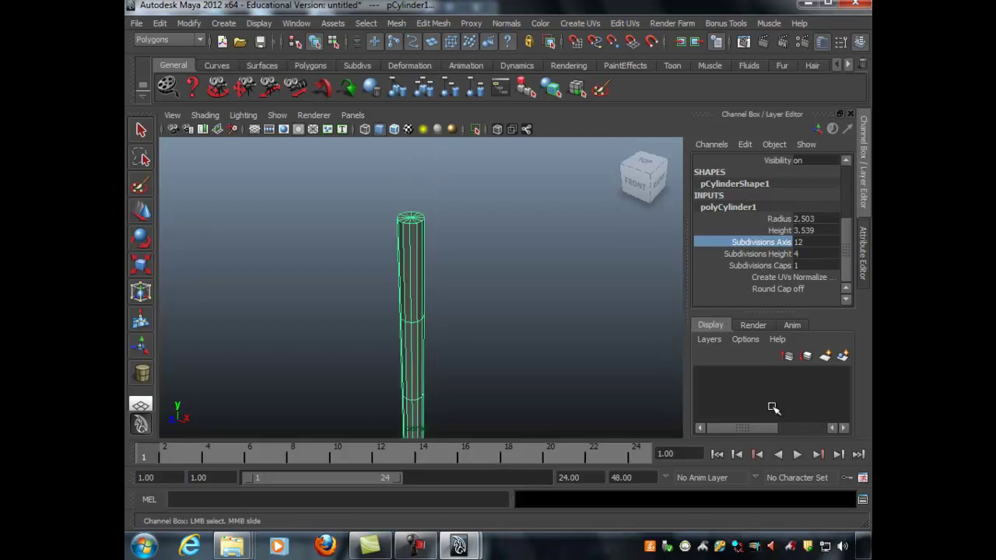
Pull the centre vertex of the cylinder's top cap upward to form a long pointed tip
right_click(407, 226)
right_click_drag(406, 227, 345, 227)
scroll(346, 226, "up", 4)
middle_click_drag(346, 226, 339, 309, "alt")
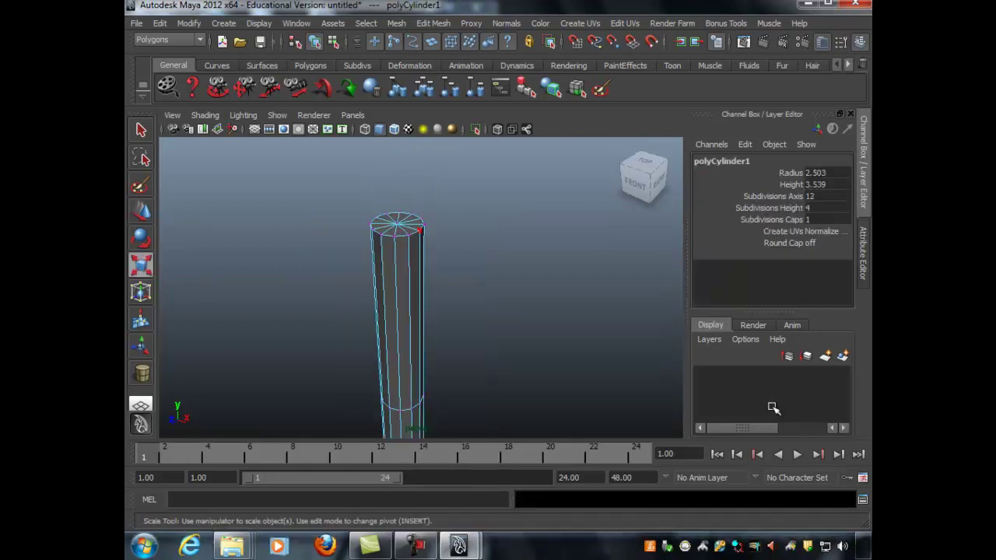
left_click(397, 223)
left_click_drag(397, 224, 400, 227, "alt")
key("b")
key("w")
right_click_drag(401, 227, 377, 227, "alt")
left_click_drag(396, 185, 395, 117)
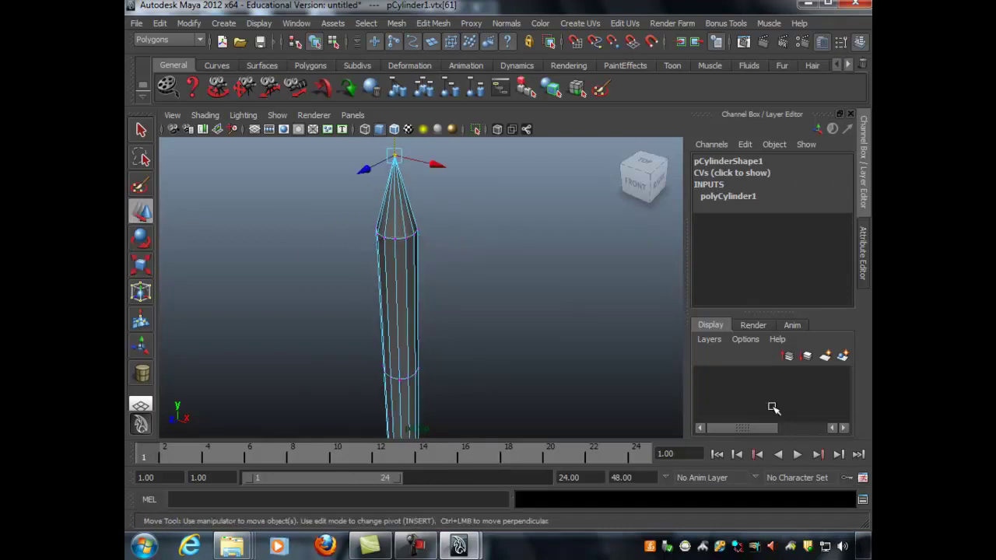
right_click_drag(396, 117, 319, 117, "alt")
mouse_move(407, 180)
left_mouse_down()
mouse_move(410, 114)
mouse_move(406, 123)
left_mouse_up()
middle_click_drag(406, 123, 412, 100, "alt")
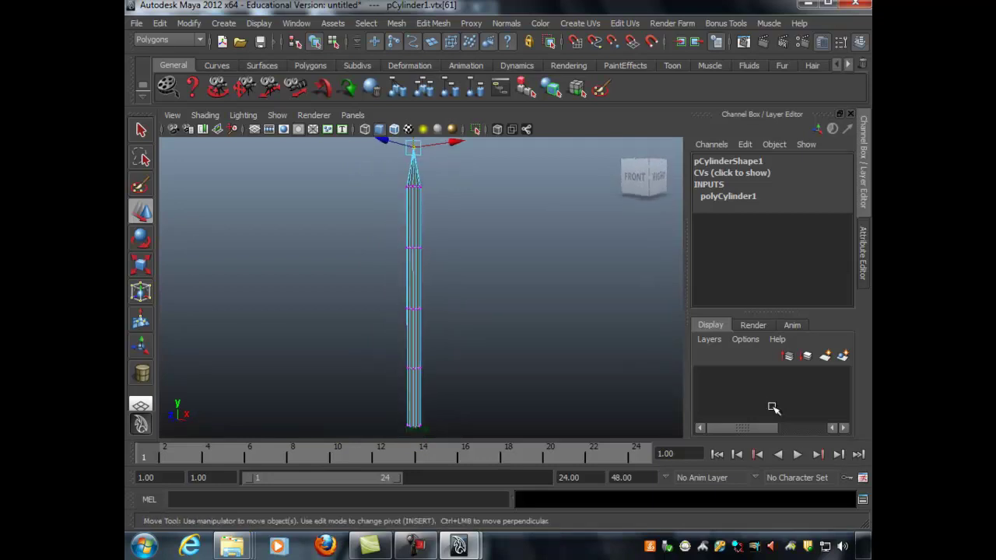
Taper the trunk toward its tip by scaling down the vertex rings above the base
mouse_move(354, 172)
left_mouse_down()
mouse_move(487, 357)
mouse_move(488, 387)
left_mouse_up()
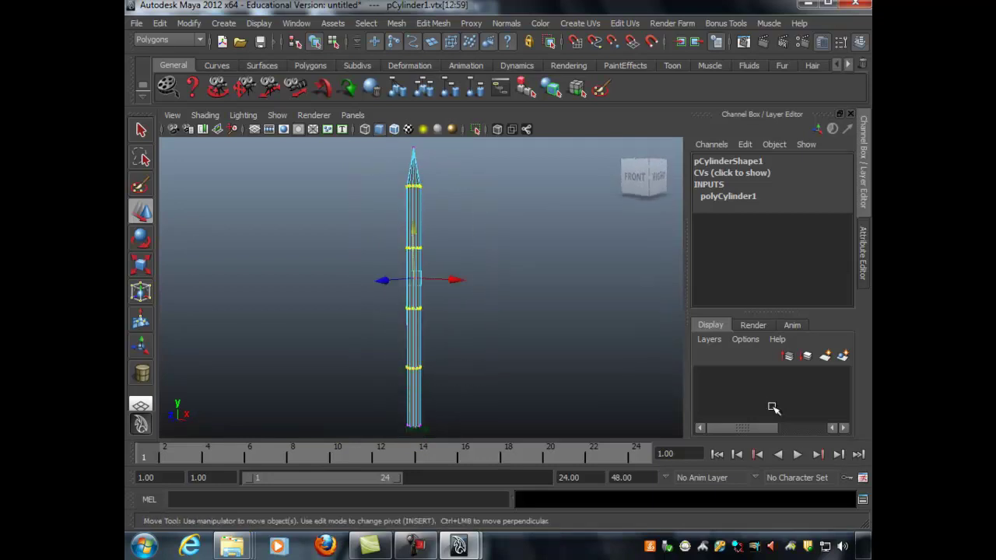
key("r")
left_click_drag(413, 277, 403, 277)
left_click_drag(374, 177, 460, 220)
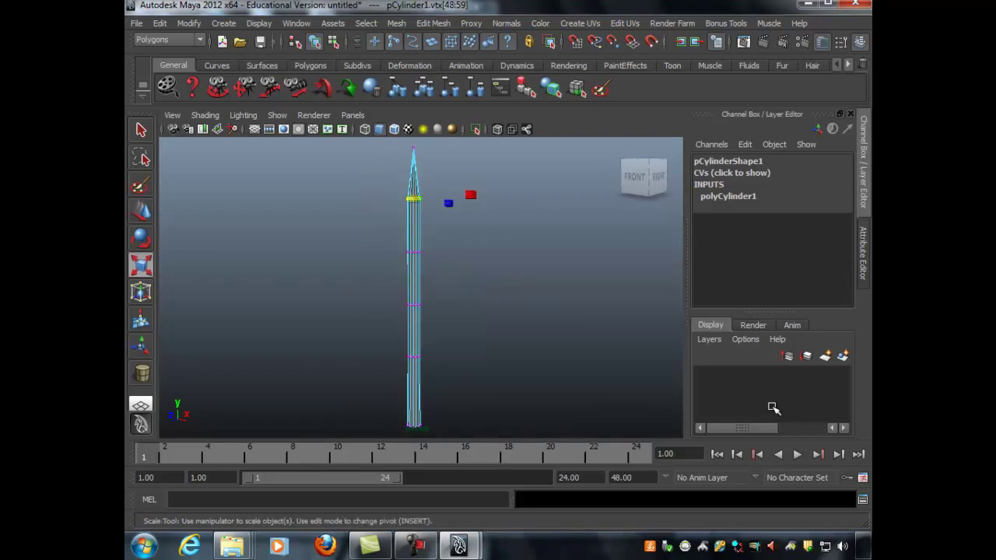
key("ctrl+z")
left_click_drag(413, 251, 407, 251)
left_click_drag(375, 180, 461, 226)
left_click_drag(413, 203, 387, 204)
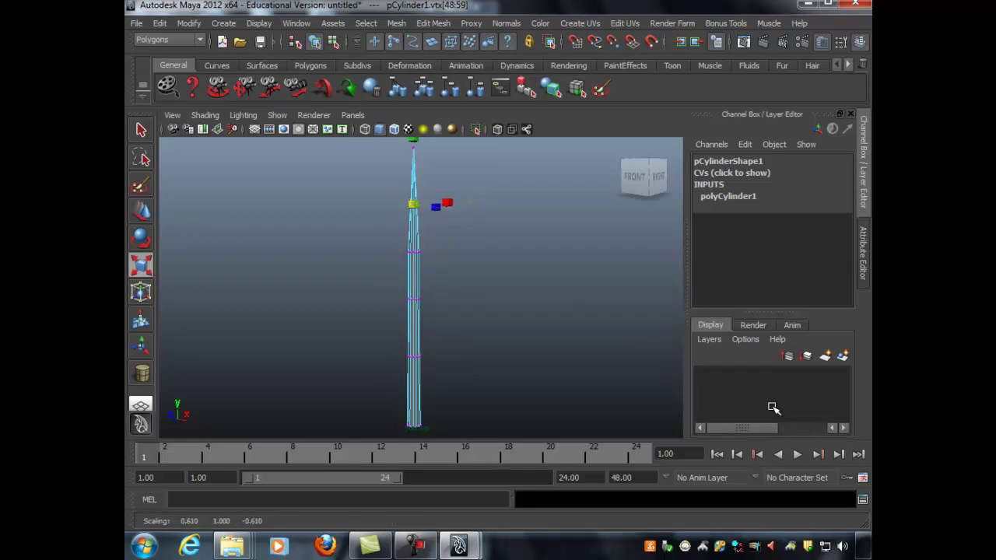
key("ctrl+z")
left_click_drag(413, 355, 397, 356)
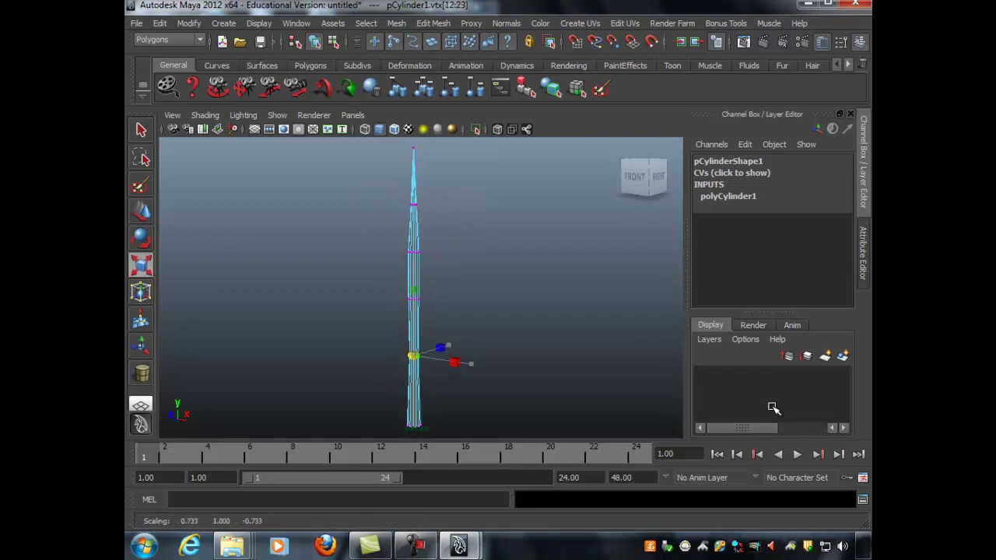
Shift individual vertex rings sideways to give the trunk a crooked, zigzag shape
mouse_move(413, 311)
left_mouse_down("alt")
mouse_move(498, 310)
mouse_move(469, 309)
left_mouse_up("alt")
left_click_drag(772, 406, 774, 408, "alt")
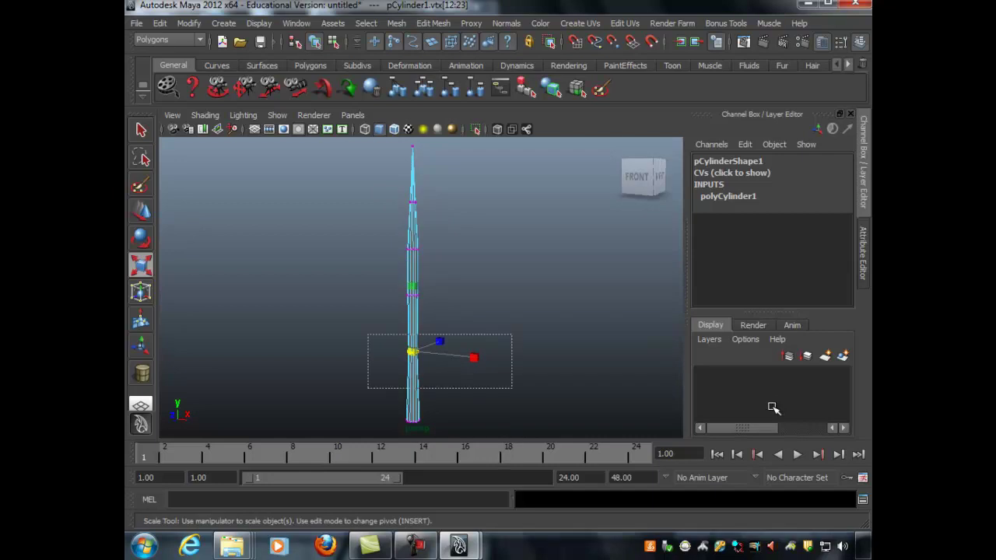
key("w")
left_click_drag(457, 356, 453, 355)
mouse_move(379, 240)
left_mouse_down()
mouse_move(449, 272)
mouse_move(452, 248)
left_mouse_up()
left_click_drag(382, 189, 447, 220)
left_click(491, 221)
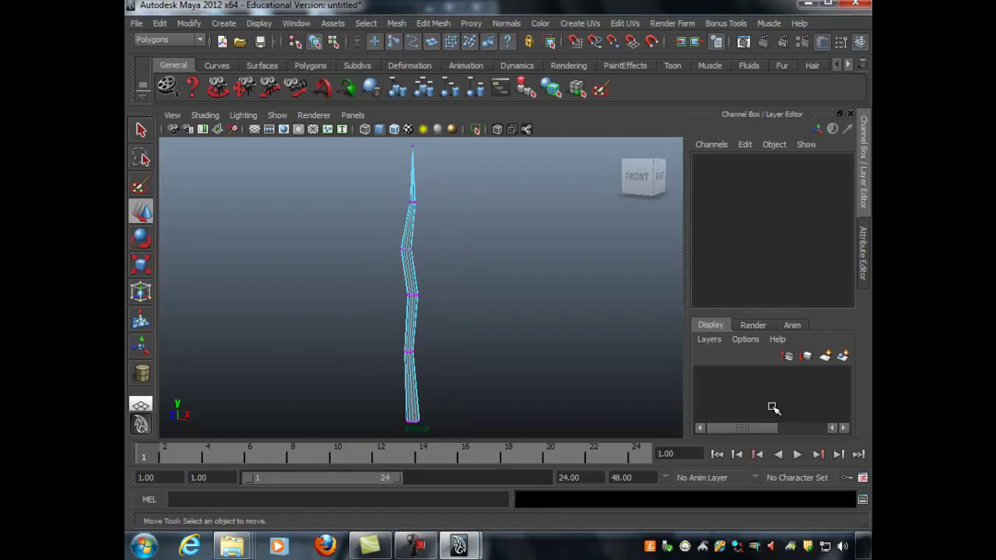
Nudge the upper vertex ring slightly from a side view so the trunk also bends in depth
key("ctrl+z")
left_click_drag(492, 265, 350, 265, "alt")
left_click_drag(329, 202, 332, 202)
left_click_drag(335, 265, 476, 265, "alt")
left_click(492, 265)
Leave vertex editing and select the whole bent trunk as an object
scroll(491, 265, "down", 2)
key("F8")
key("F8")
left_click(492, 265)
scroll(492, 264, "up", 2)
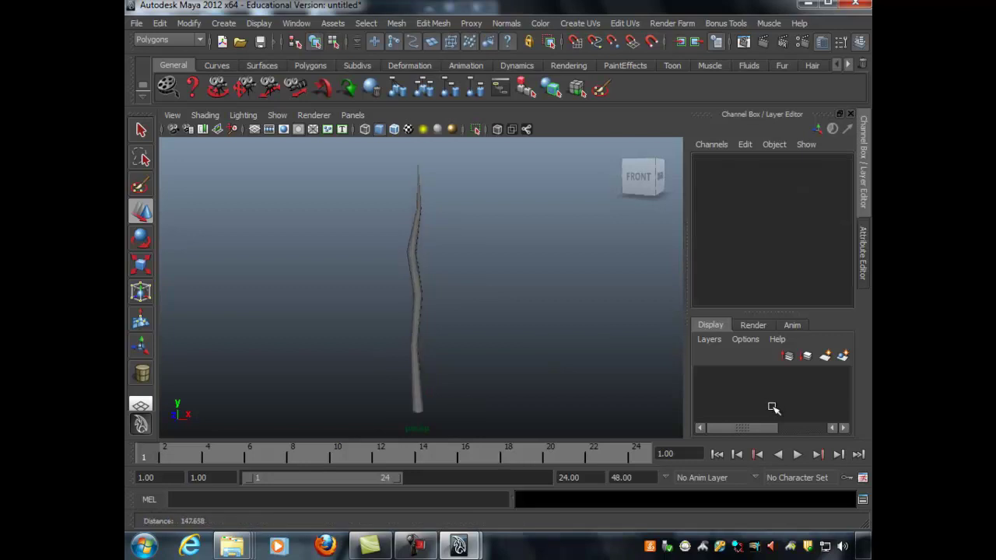
key("q")
left_click(416, 296)
mouse_move(416, 296)
left_mouse_down("alt")
mouse_move(457, 305)
mouse_move(441, 305)
left_mouse_up("alt")
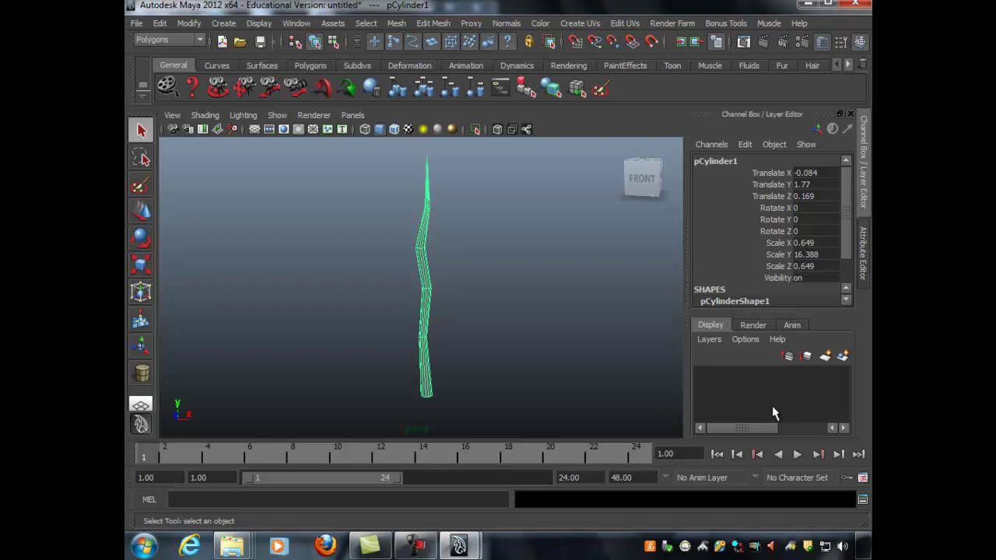
scroll(772, 406, "up", 3)
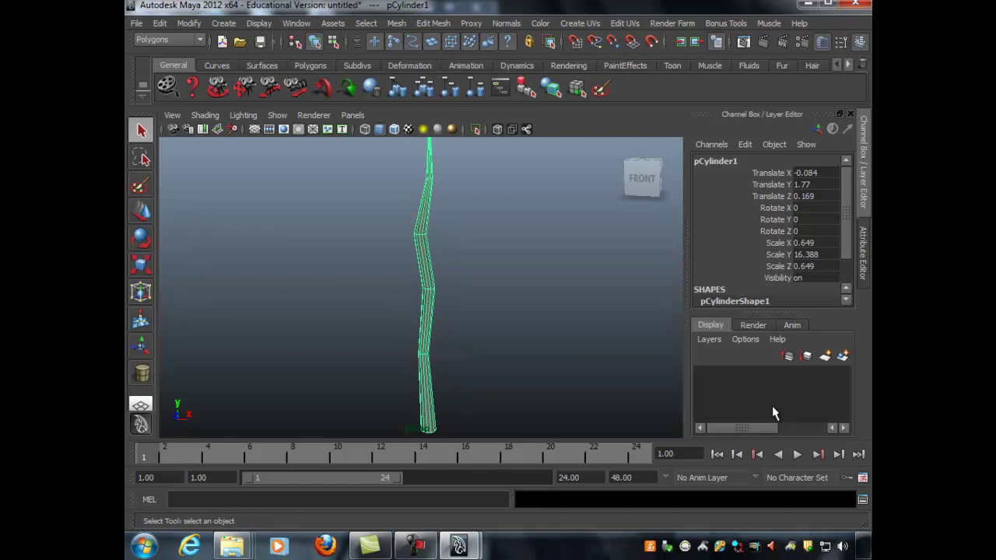
key("ctrl+z")
key("ctrl+z")
key("ctrl+z")
key("ctrl+z")
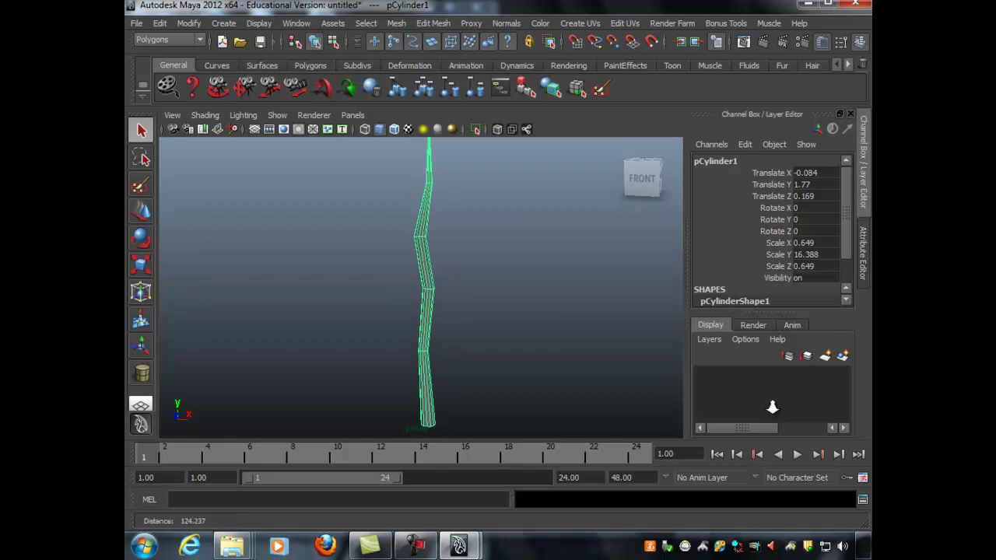
key("ctrl+z")
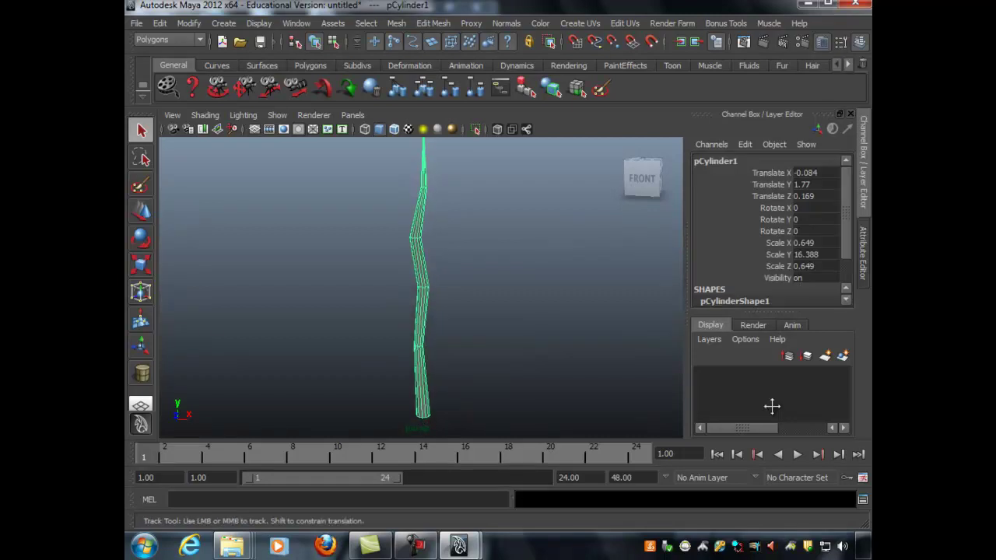
key("ctrl+z")
Duplicate the trunk and rotate the copy about Z to roughly -101° so it sticks out sideways as a branch
key("ctrl+d")
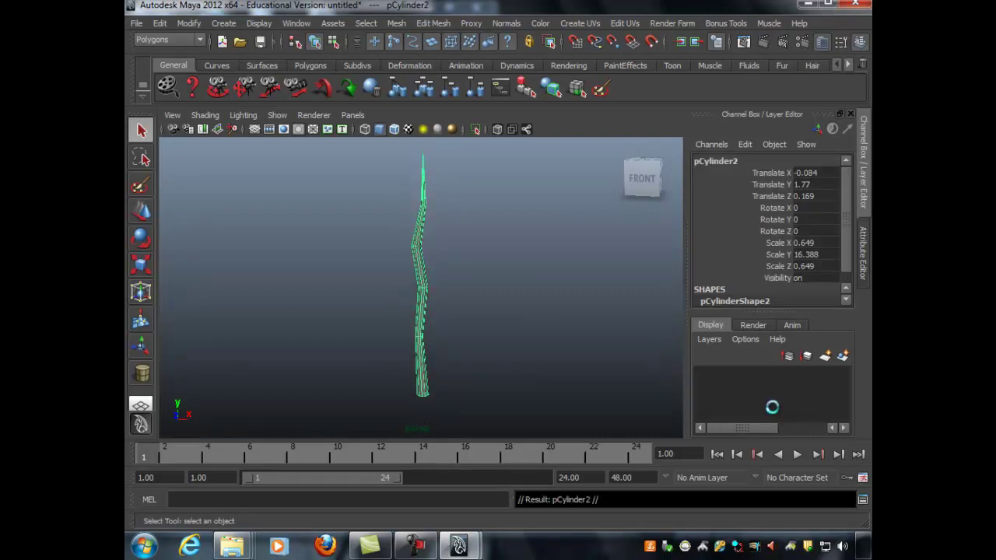
key("w")
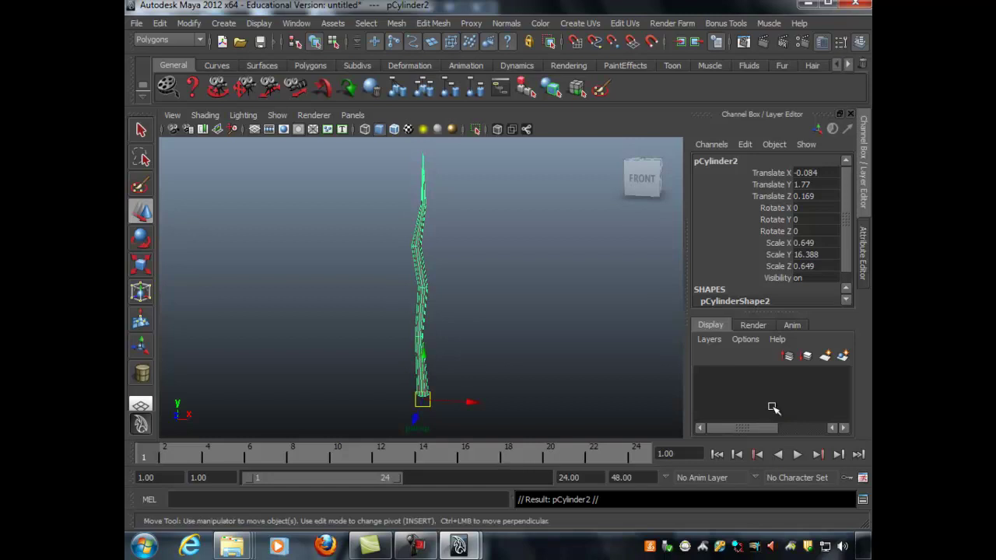
key("e")
mouse_move(457, 347)
left_mouse_down()
mouse_move(486, 379)
mouse_move(484, 426)
left_mouse_up()
middle_click_drag(484, 426, 418, 382, "alt")
scroll(418, 381, "up", 2)
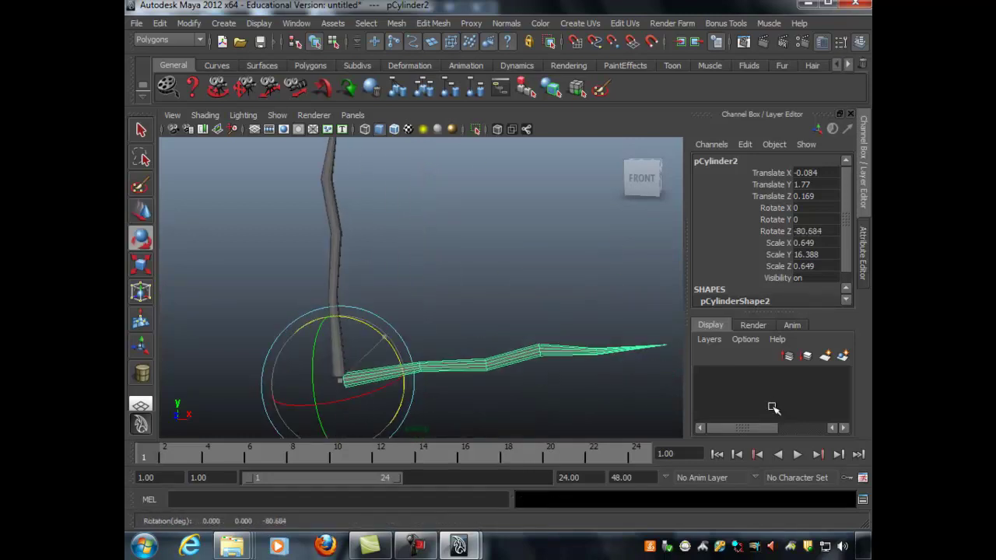
Scale the branch to about 0.24, 6.05, 0.24 and seat its base in the trunk at about X -0.75, Y 15.98
key("r")
left_click_drag(339, 382, 305, 382)
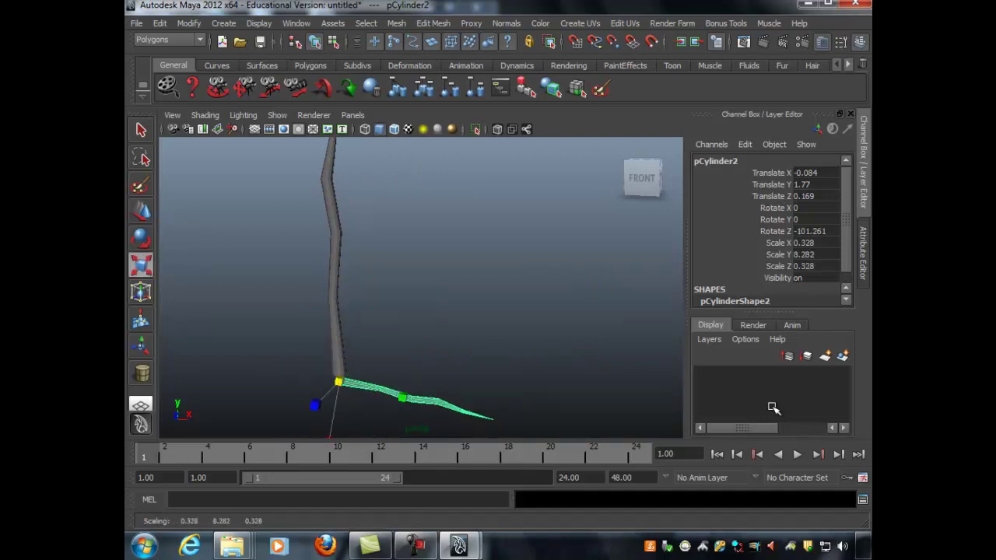
key("w")
left_click_drag(339, 334, 338, 270)
scroll(383, 341, "up", 8)
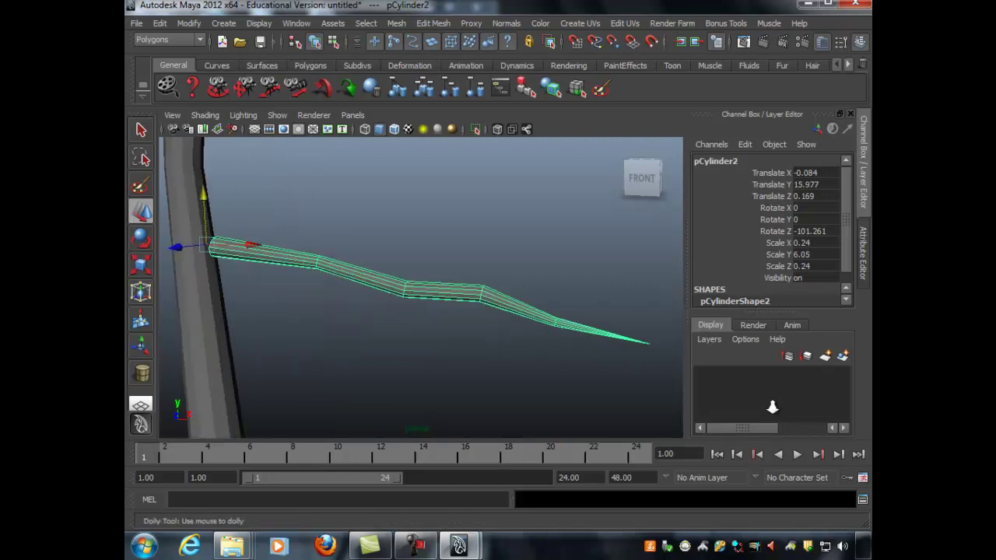
left_click_drag(420, 312, 438, 311, "alt")
scroll(420, 311, "down", 2)
left_click_drag(287, 254, 277, 254)
scroll(420, 311, "down", 2)
mouse_move(420, 311)
left_mouse_down("alt")
mouse_move(389, 313)
mouse_move(408, 319)
mouse_move(429, 308)
left_mouse_up("alt")
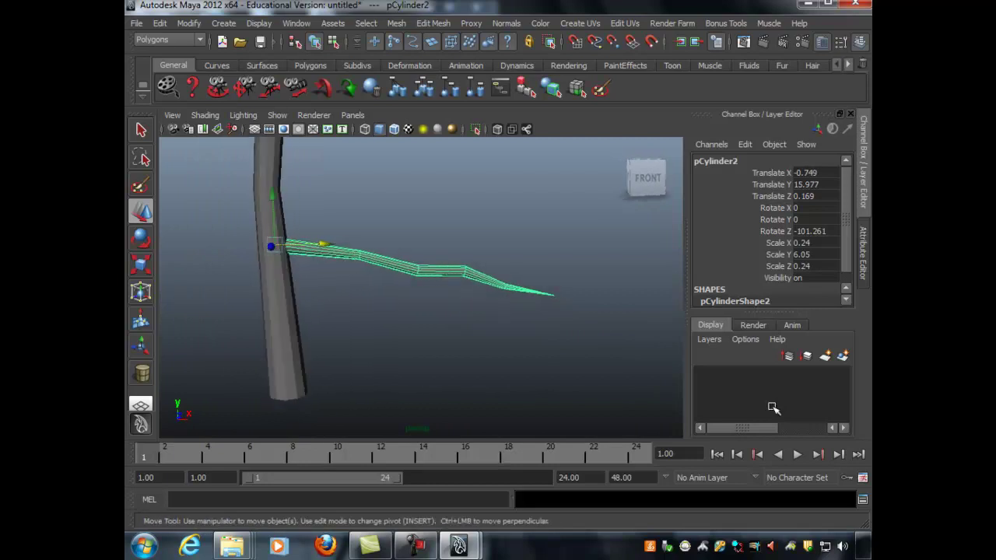
Raise the branch's tip vertex and the vertex ring beside it so the end of the branch curves upward
right_click_drag(533, 252, 478, 251)
left_click_drag(522, 240, 565, 302)
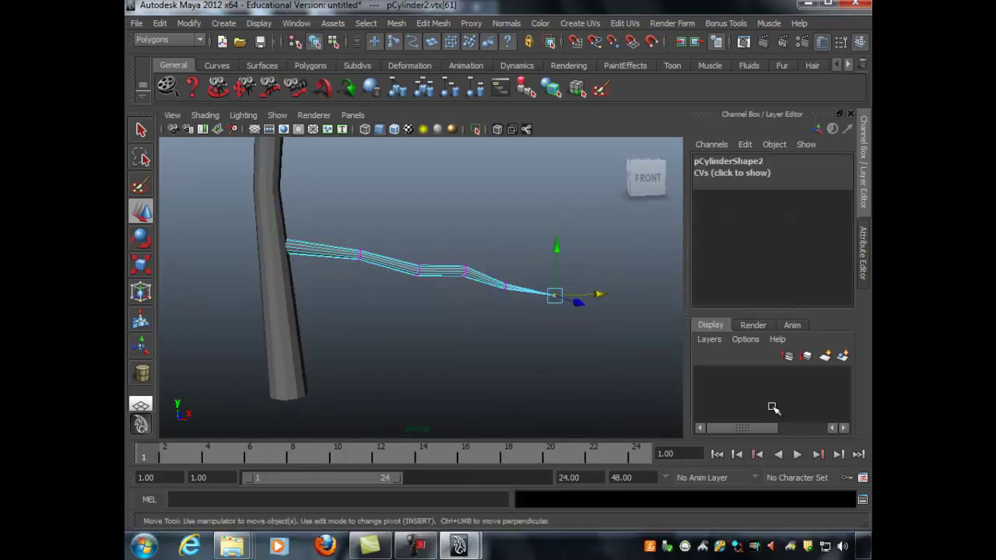
left_click_drag(556, 246, 556, 217)
mouse_move(515, 249)
left_mouse_down()
mouse_move(496, 321)
mouse_move(505, 226)
mouse_move(575, 284)
left_mouse_up()
left_click_drag(556, 216, 557, 196)
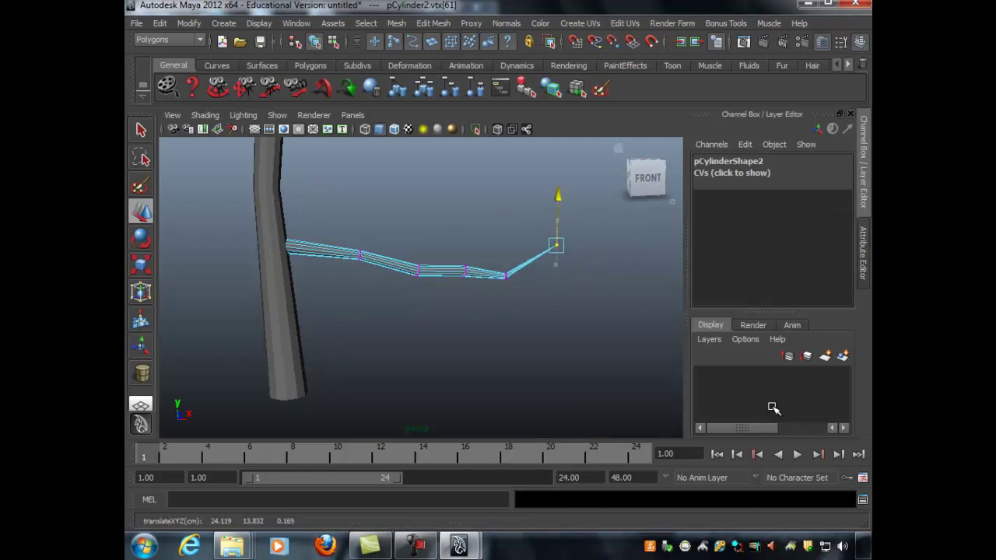
Reposition the branch's middle vertex rings, lowering the third bend, to make its sag more irregular, and deselect the vertices
left_click_drag(449, 248, 481, 299)
left_click_drag(464, 221, 465, 232)
left_click_drag(395, 234, 425, 306)
left_click_drag(341, 224, 375, 285)
mouse_move(358, 207)
left_mouse_down()
mouse_move(412, 204)
mouse_move(334, 204)
mouse_move(424, 204)
left_mouse_up()
left_click(413, 204)
key("q")
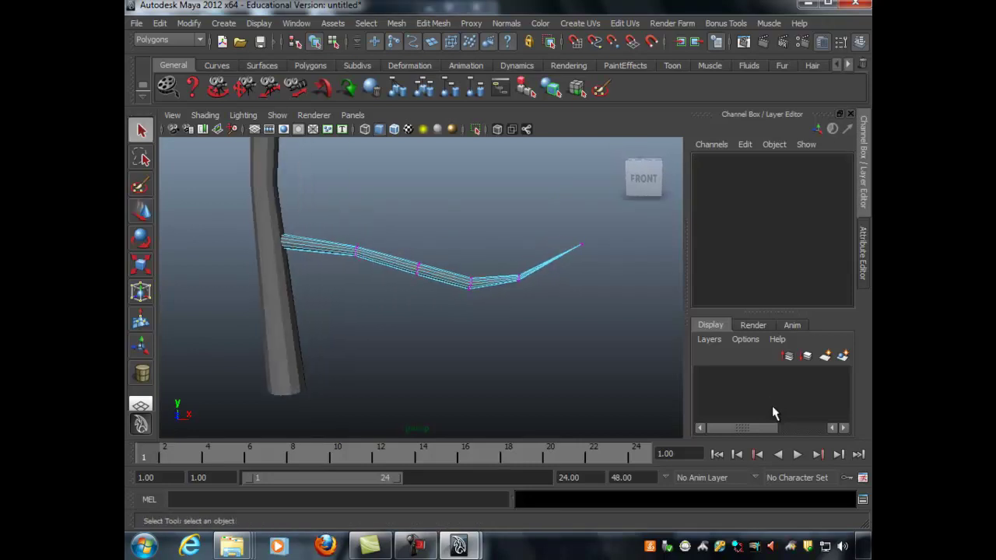
Insert four edge loops along the branch, one between each pair of neighbouring rings from the trunk toward the tip
right_click_drag(424, 204, 471, 204, "alt")
middle_click_drag(471, 203, 504, 213, "alt")
mouse_move(504, 213)
left_mouse_down("alt")
mouse_move(522, 216)
mouse_move(346, 224)
mouse_move(432, 223)
mouse_move(514, 238)
left_mouse_up("alt")
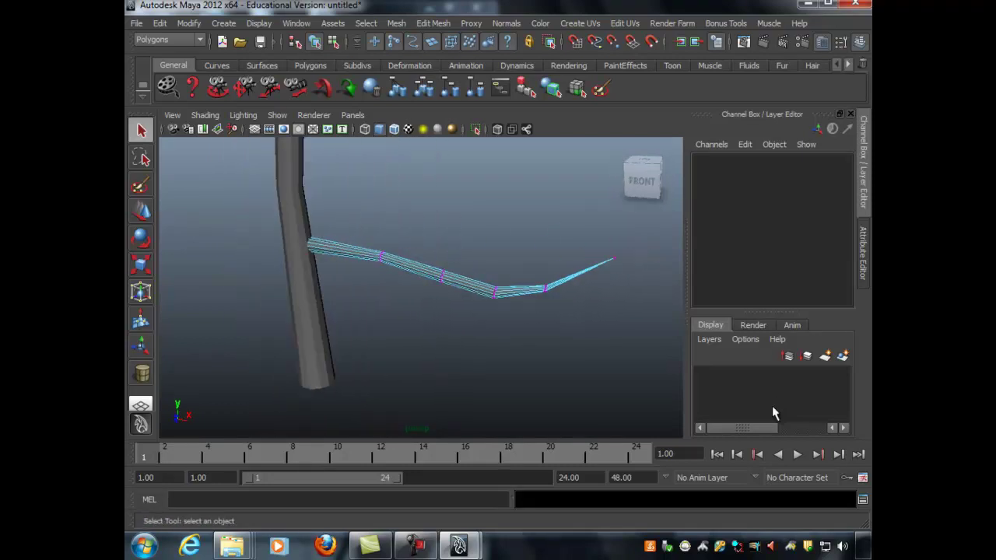
right_click_drag(513, 238, 560, 238, "alt")
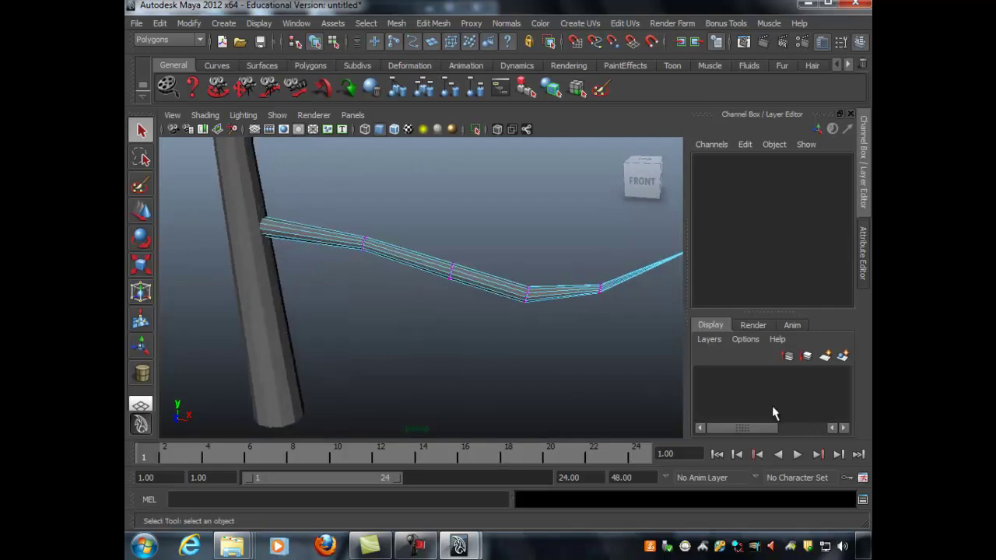
middle_click_drag(560, 238, 551, 250, "alt")
left_click(434, 24)
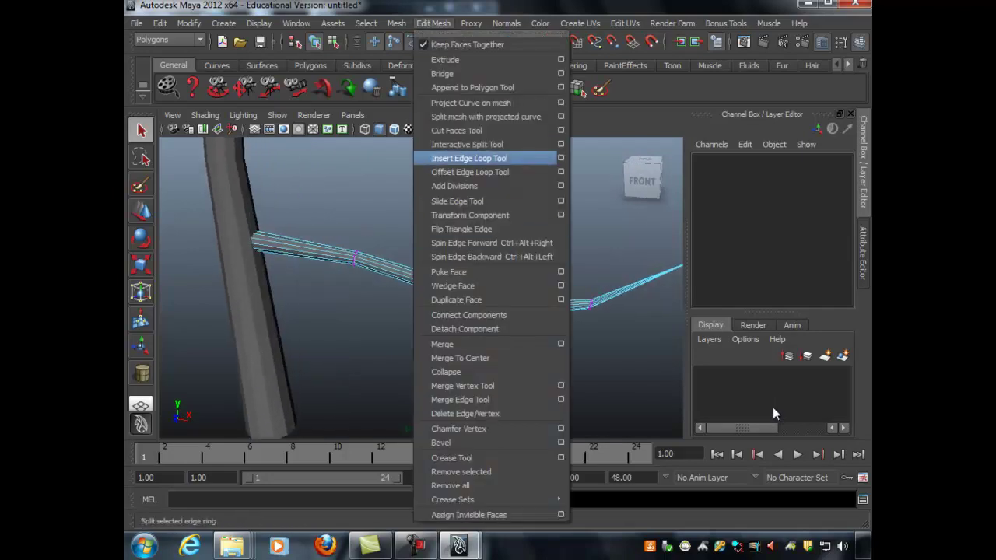
left_click(469, 158)
left_click_drag(294, 246, 296, 247)
left_click(400, 275)
left_click(494, 301)
left_click(567, 306)
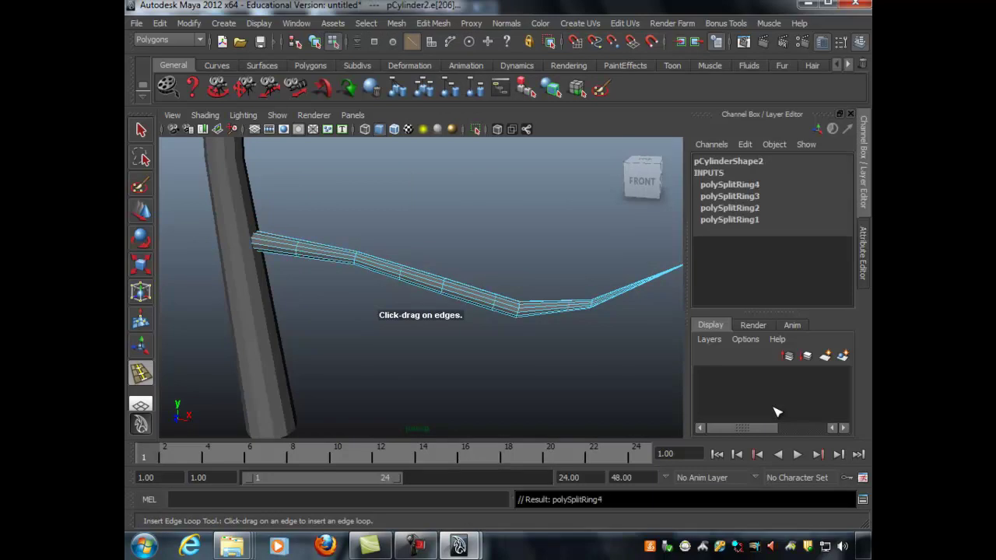
mouse_move(567, 306)
middle_mouse_down("alt")
mouse_move(427, 326)
mouse_move(494, 308)
middle_mouse_up("alt")
scroll(427, 326, "up", 2)
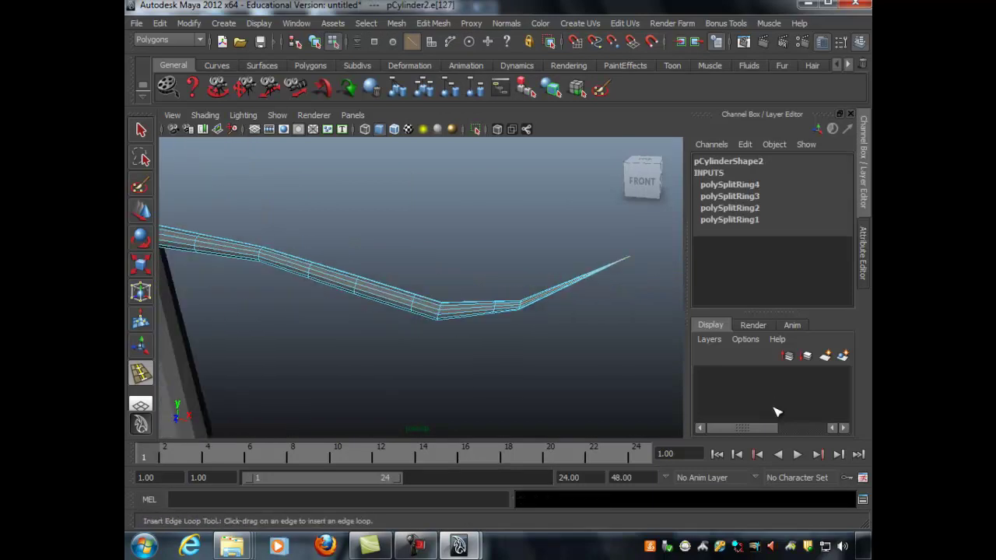
Leave edge loop insertion, return to object mode with nothing selected, and switch to the front view at the trunk base
left_click(140, 130)
scroll(421, 288, "down", 3)
left_click_drag(421, 287, 393, 289, "alt")
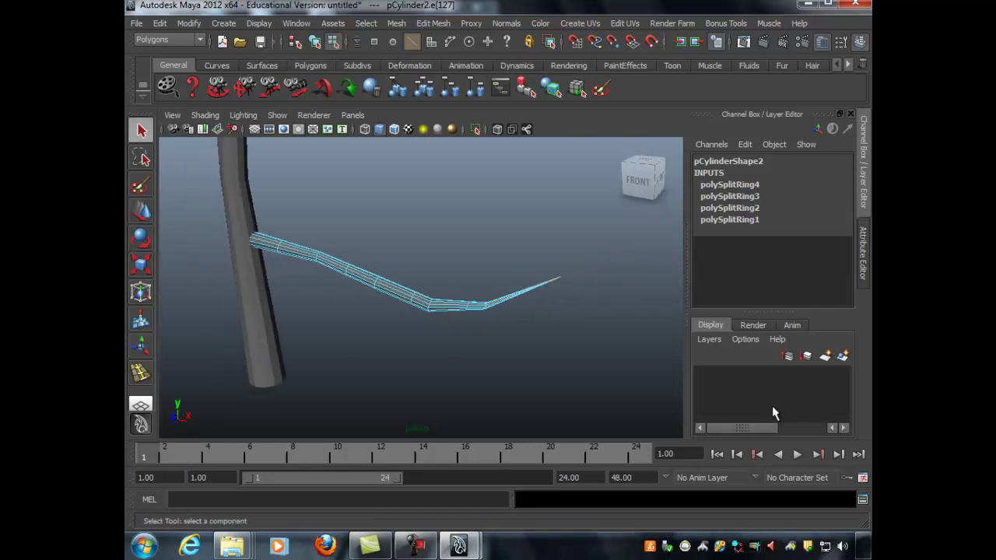
key("F8")
left_click(467, 195)
scroll(421, 288, "down", 2)
middle_click_drag(421, 288, 424, 300, "alt")
left_click_drag(424, 300, 342, 257, "alt")
left_click_drag(772, 405, 772, 405, "alt")
key("space")
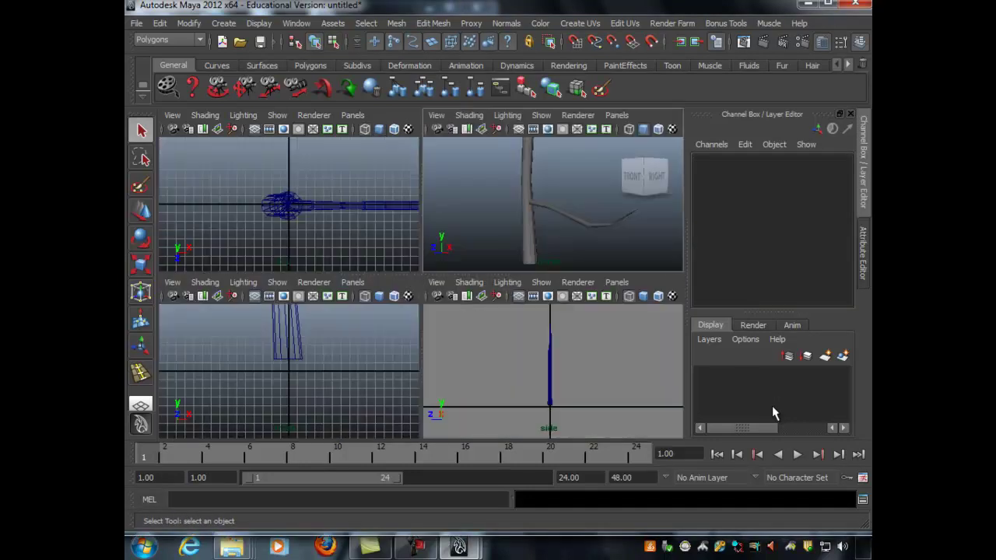
key("space")
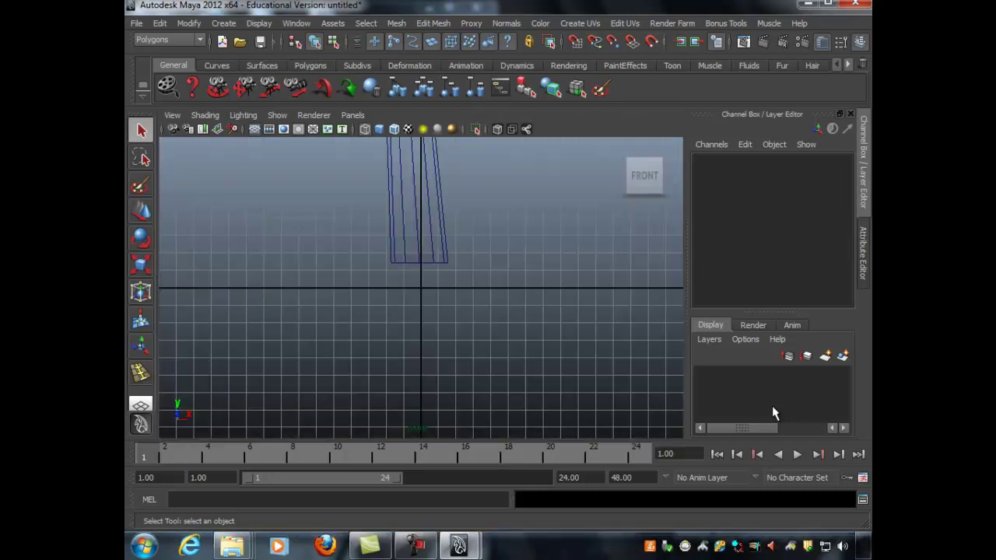
scroll(421, 287, "up", 3)
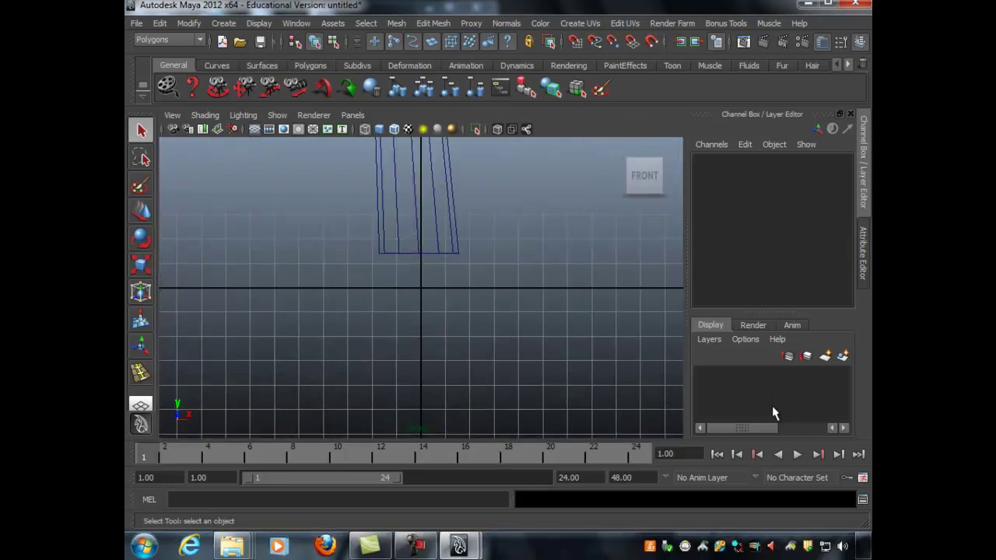
scroll(421, 288, "up", 1)
middle_click_drag(421, 288, 417, 293, "alt")
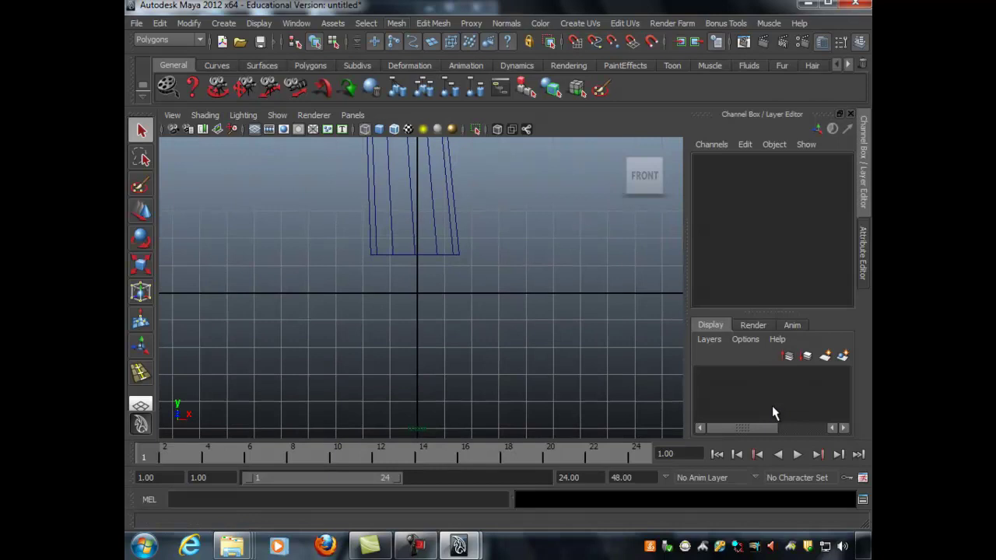
Outline a slim, pointed needle about three grid units tall, standing at the origin, with the Create Polygon Tool
left_click(397, 23)
key("Up")
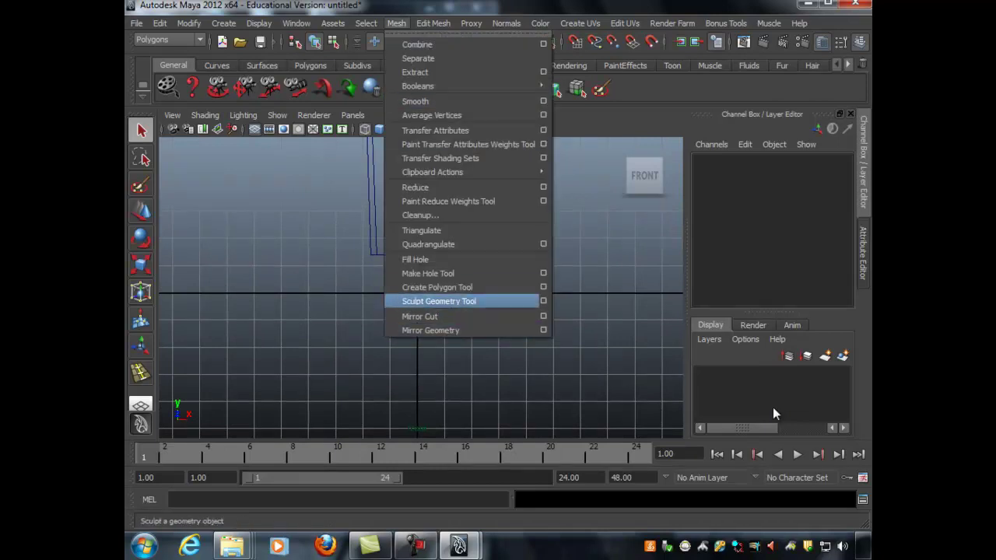
key("Up")
key("Up")
key("Down")
key("Return")
right_click_drag(773, 407, 772, 405, "alt")
left_click(404, 304)
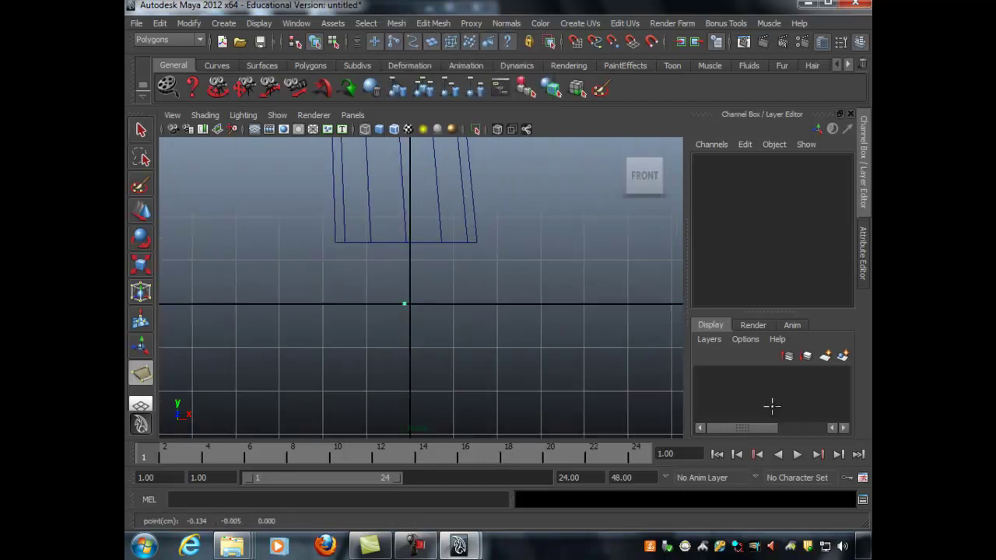
left_click(403, 189)
left_click(413, 166)
left_click(410, 261)
left_click(411, 281)
key("q")
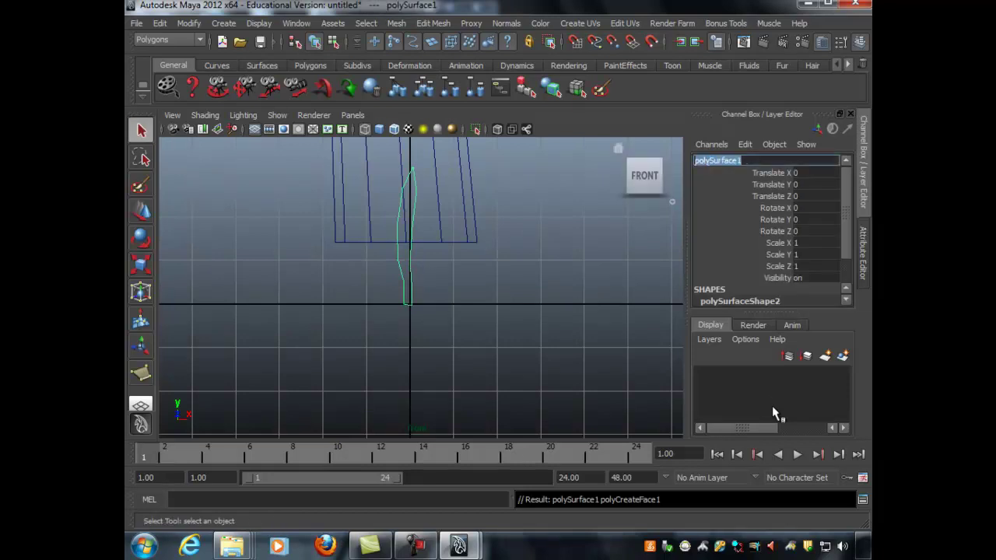
Rename the new needle polygon as pineneedle
type("prin")
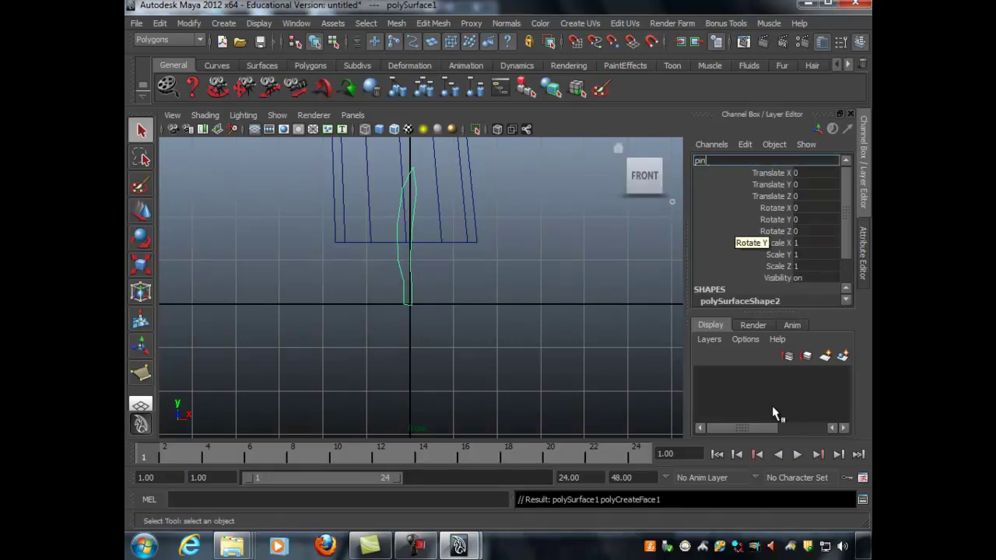
type("needle")
key("Return")
key("Return")
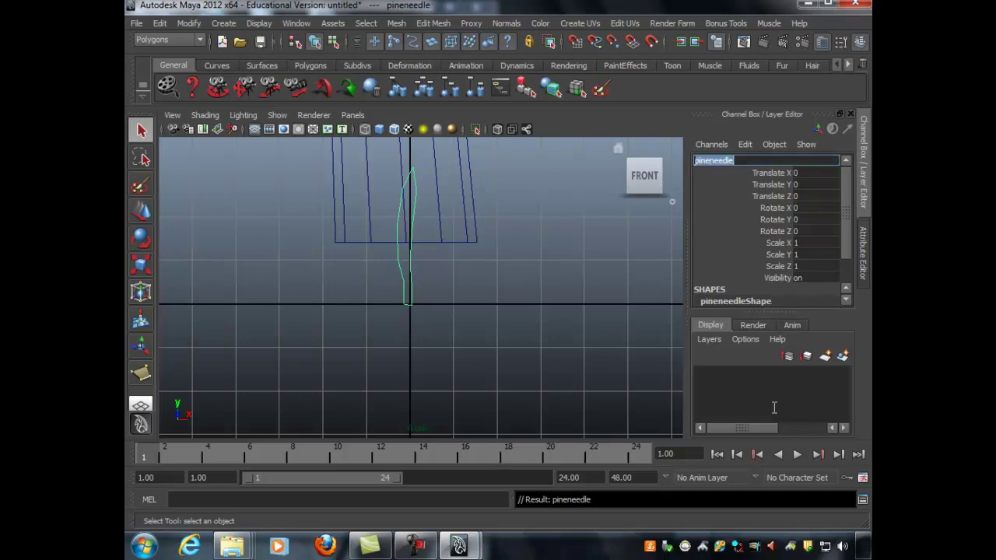
Select the branch in the perspective view and start the Paint Geometry Tool with pineneedle as its geometry
right_click_drag(498, 264, 389, 264, "alt")
middle_click_drag(389, 264, 379, 348, "alt")
key("space")
key("space")
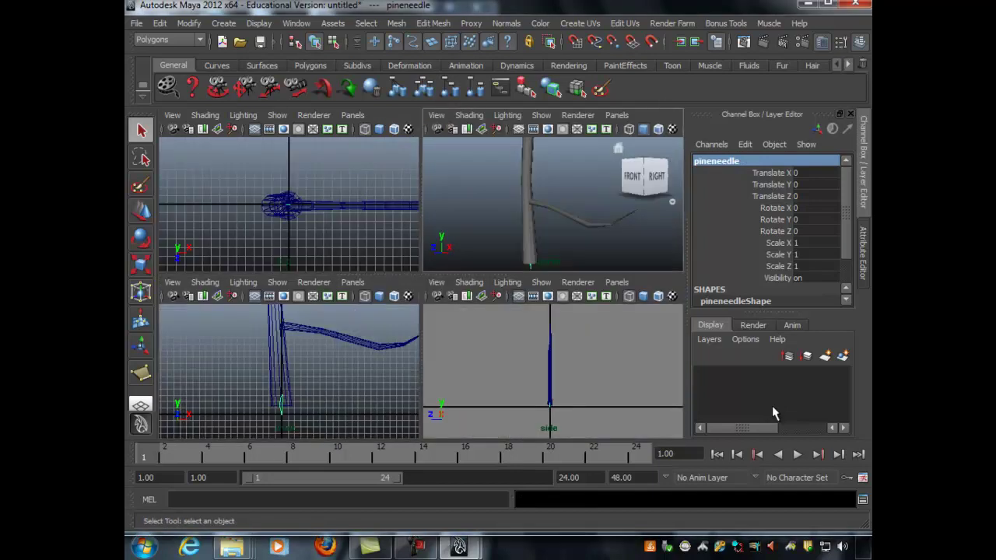
left_click_drag(565, 200, 490, 203, "alt")
left_click_drag(772, 406, 774, 413, "alt")
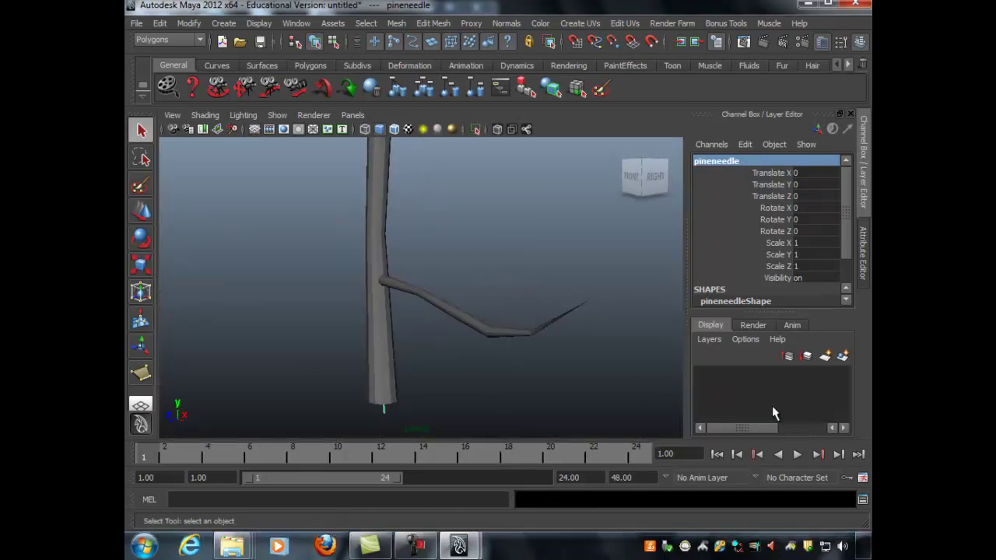
right_click_drag(436, 287, 506, 288, "alt")
left_click(475, 303)
left_click_drag(475, 303, 537, 311, "alt")
middle_click_drag(482, 304, 505, 302, "alt")
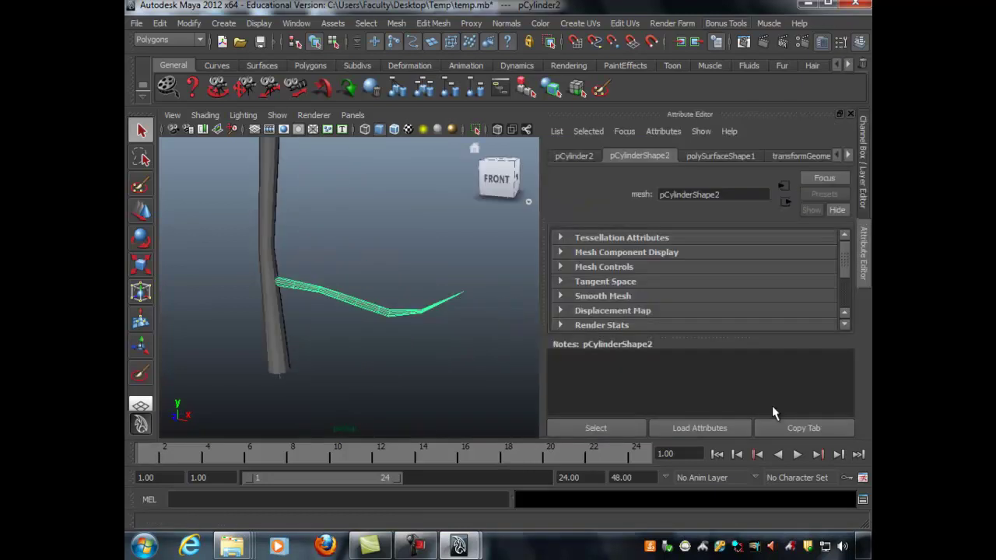
mouse_move(732, 59)
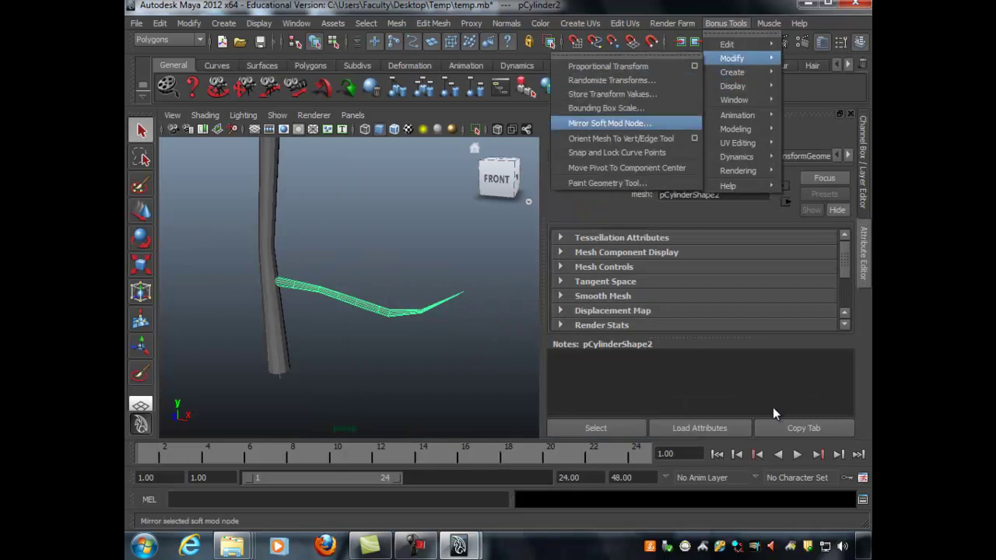
left_click(608, 182)
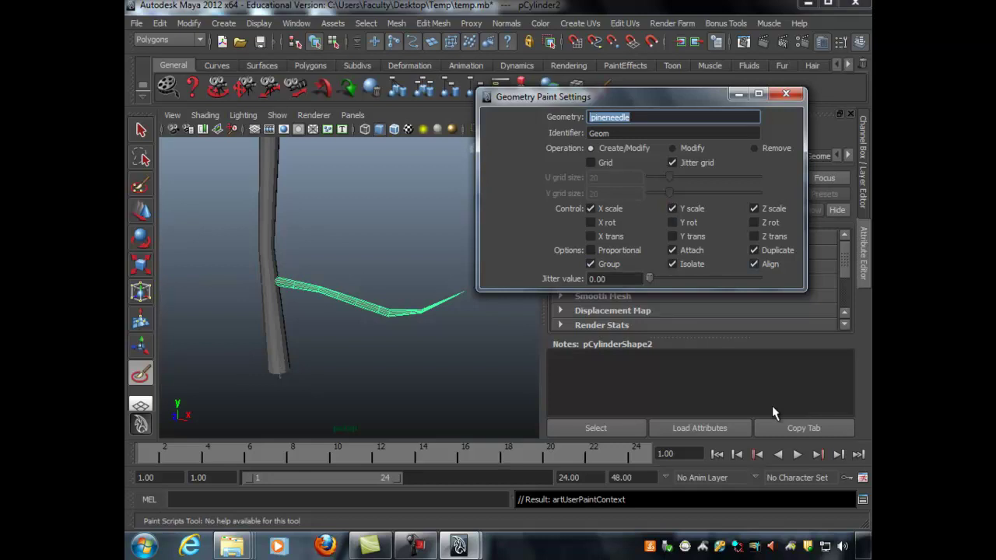
Paint pine needles along the branch, working around its different sides from the trunk toward the tip
right_click_drag(311, 295, 389, 295, "alt")
mouse_move(350, 296)
left_mouse_down("alt")
mouse_move(361, 287)
mouse_move(373, 155)
mouse_move(358, 226)
left_mouse_up("alt")
left_click(300, 278)
left_click(292, 267)
mouse_move(304, 269)
left_mouse_down("alt")
mouse_move(311, 311)
mouse_move(304, 280)
mouse_move(241, 276)
left_mouse_up("alt")
left_click(332, 281)
left_click(332, 281)
left_click(322, 290)
left_click_drag(323, 289, 389, 292, "alt")
right_click_drag(373, 292, 311, 295, "alt")
left_click_drag(311, 292, 350, 315, "alt")
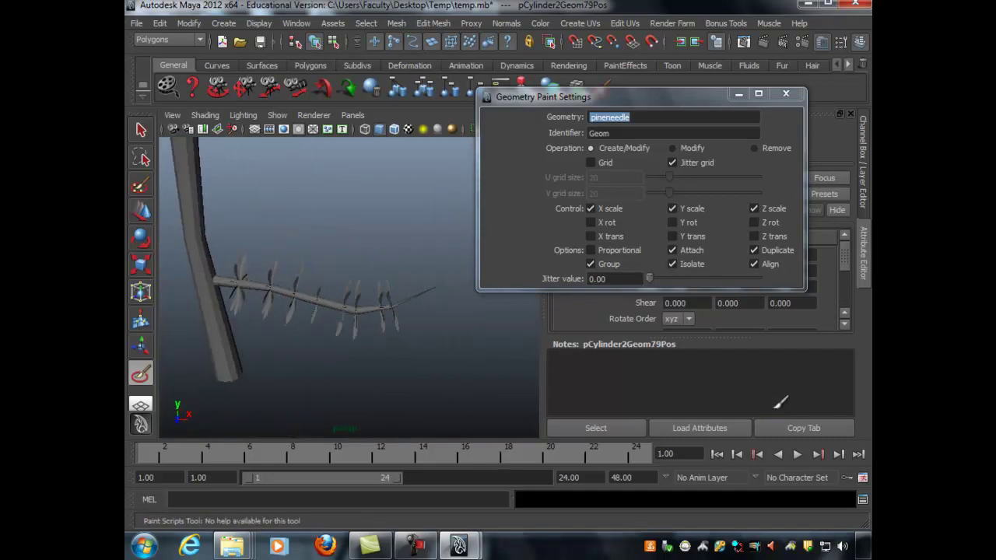
Enable X, Y and Z rotation control for the painted geometry and paint more needles near the branch tip
left_click_drag(412, 303, 379, 265, "alt")
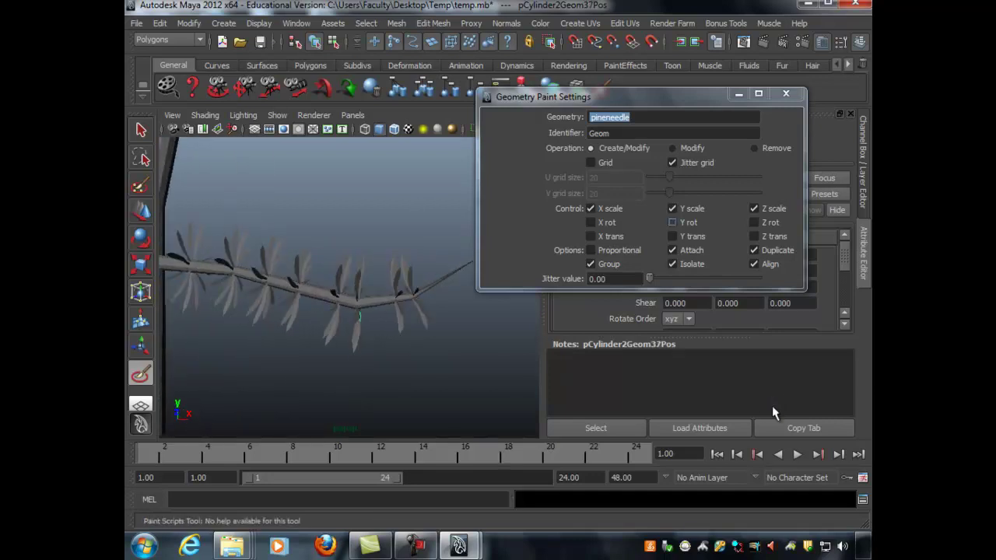
left_click(591, 222)
left_click(414, 297)
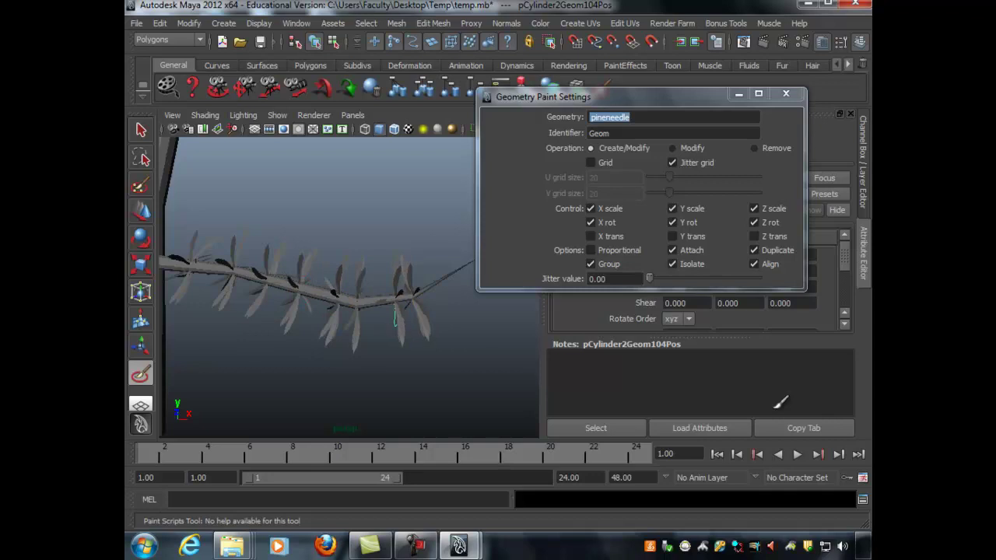
Review the needle-covered branch against the whole trunk and close the geometry paint settings
left_click_drag(343, 288, 367, 302, "alt")
scroll(350, 319, "down", 5)
left_click(786, 93)
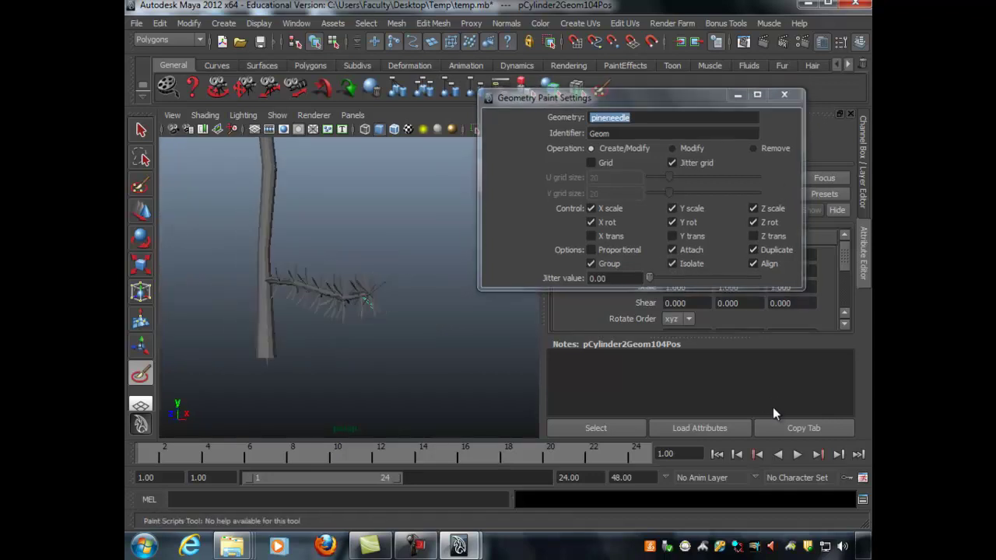
Select the branch together with all its painted needles and group them
left_click(141, 130)
scroll(349, 288, "up", 2)
right_click_drag(342, 290, 370, 291, "alt")
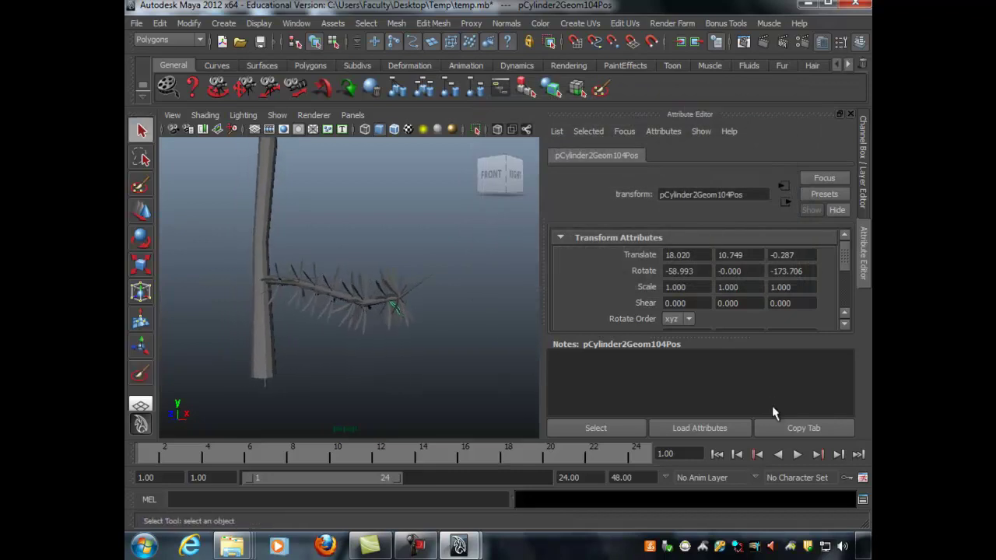
left_click(344, 292)
left_click_drag(345, 291, 400, 297, "alt")
left_click(404, 282)
left_click(420, 350)
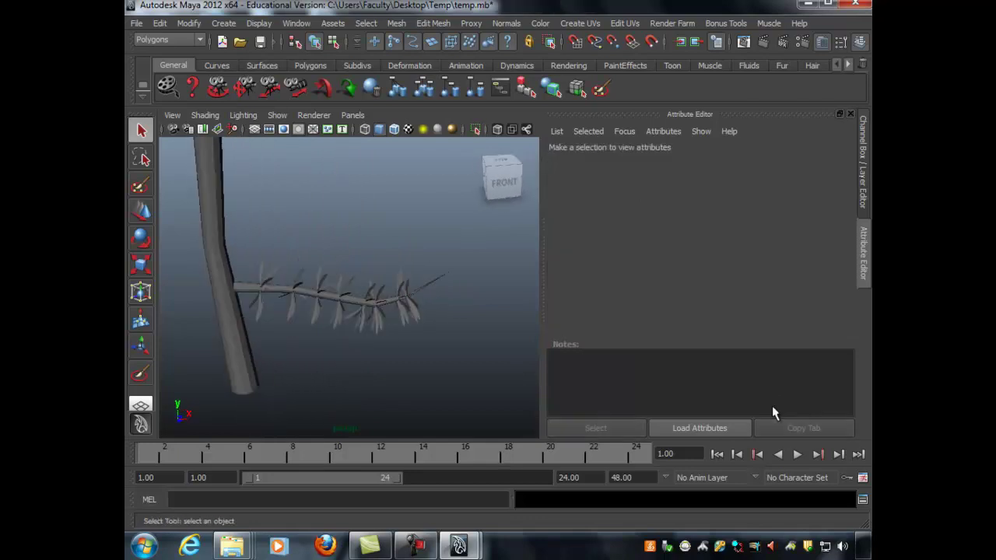
key("ctrl+z")
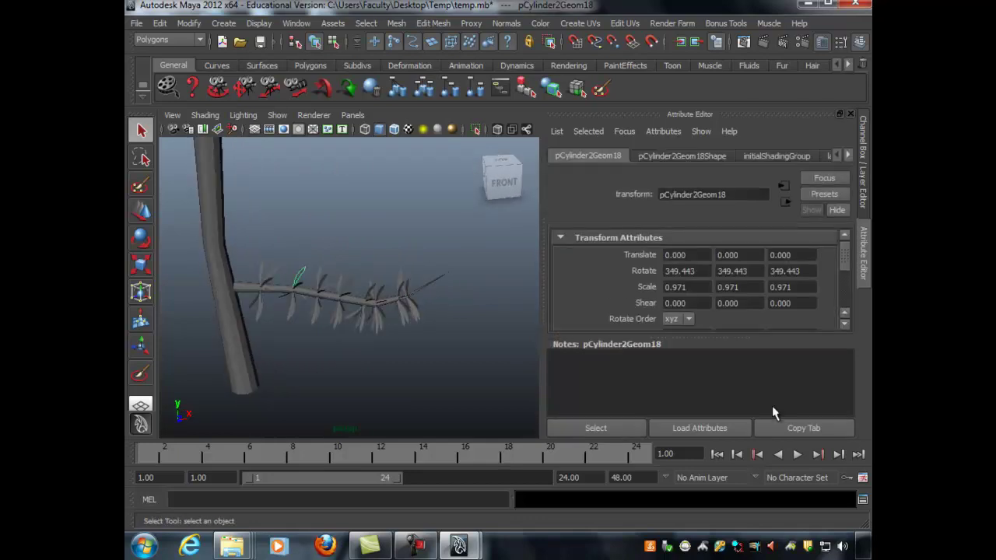
key("Up")
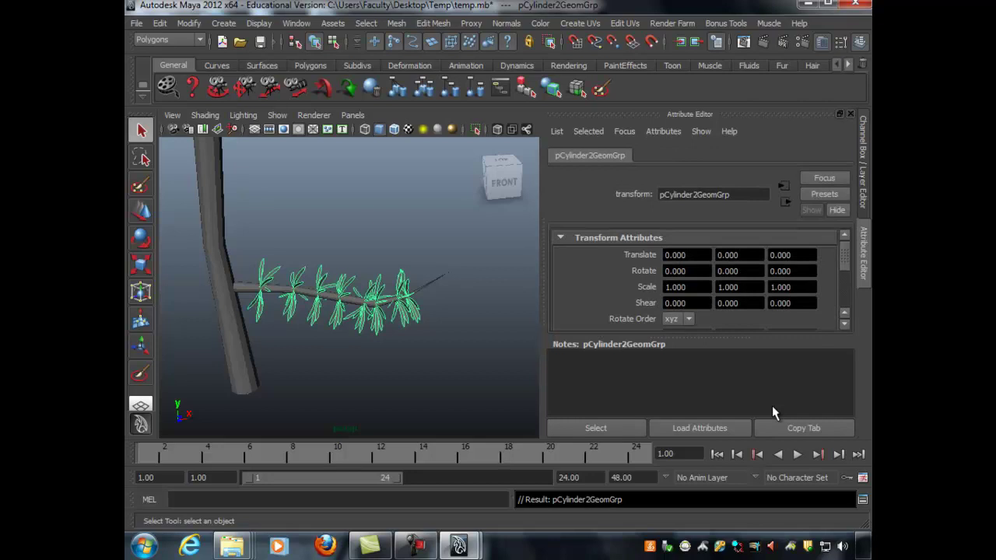
key("ctrl+z")
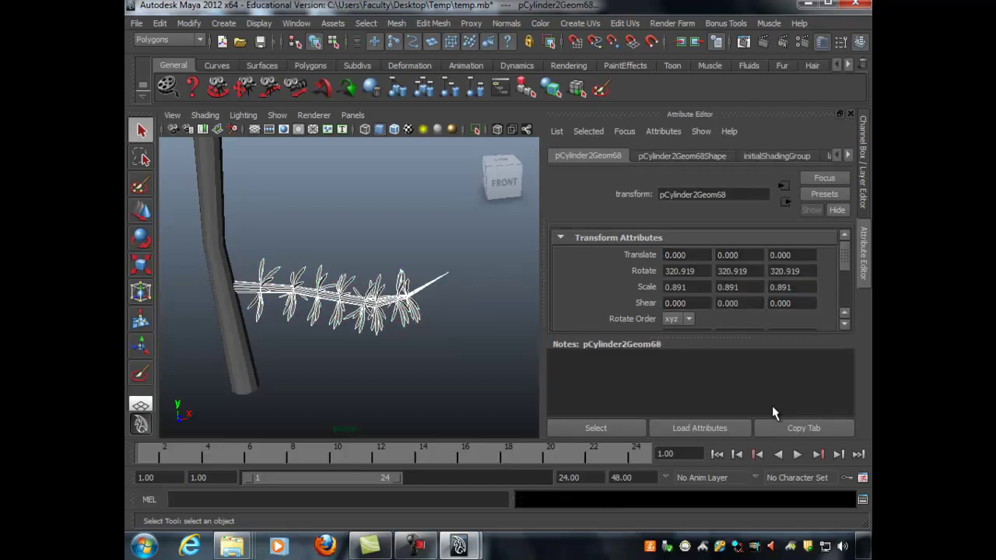
key("ctrl+g")
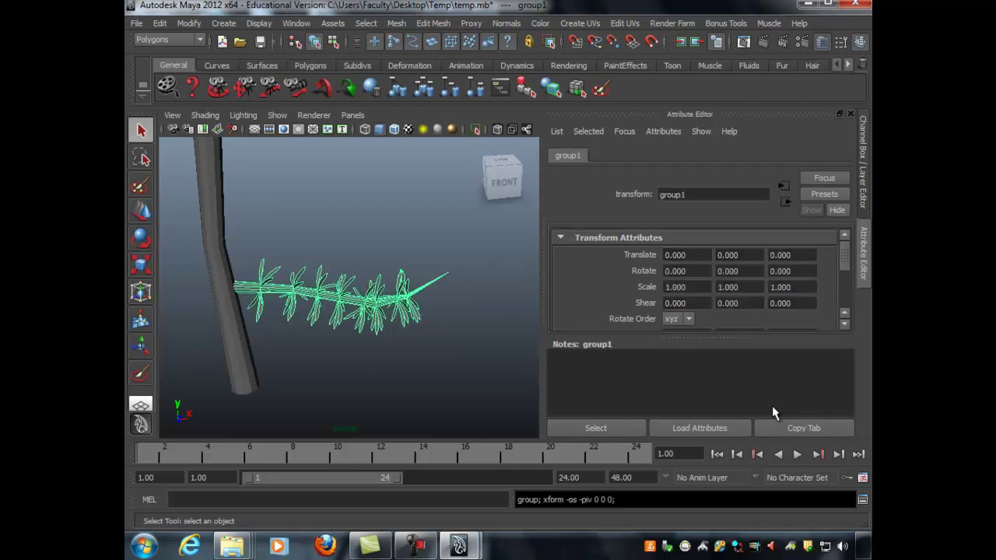
Move the branch group's pivot from the trunk base to the point where the branch meets the trunk
key("w")
key("Insert")
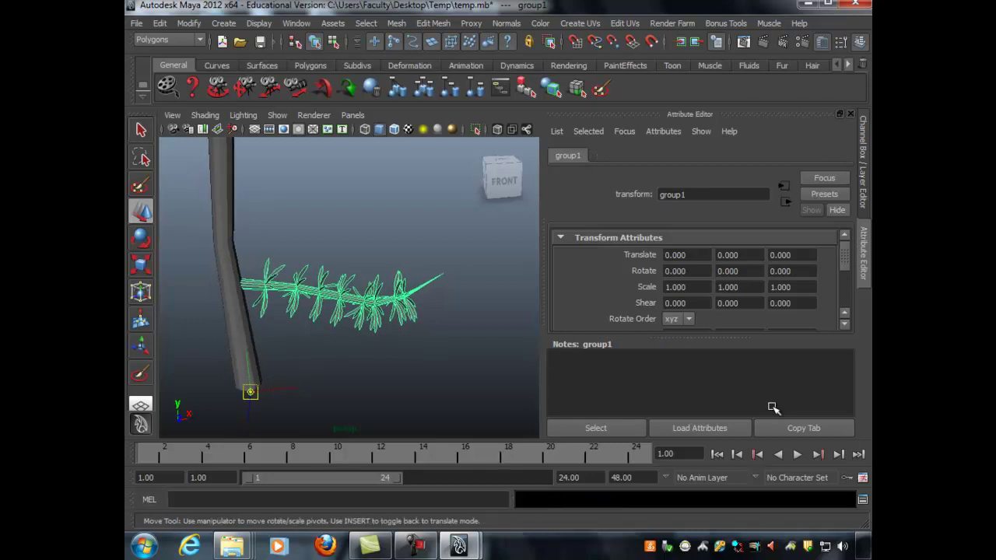
left_click_drag(349, 311, 349, 269, "alt")
left_click_drag(237, 361, 239, 235)
left_click_drag(348, 288, 374, 311, "alt")
left_click_drag(290, 282, 277, 282)
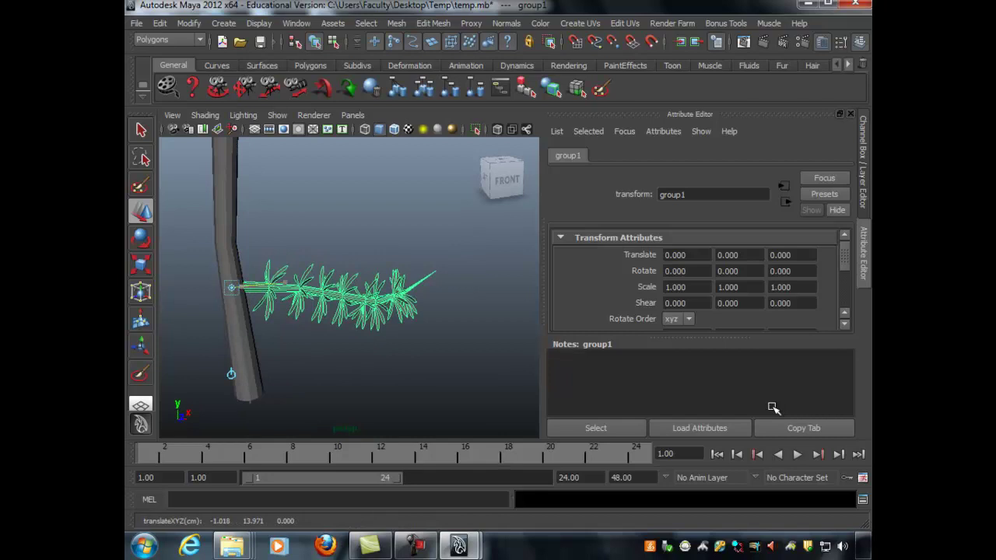
key("Insert")
mouse_move(348, 288)
left_mouse_down("alt")
mouse_move(296, 293)
mouse_move(342, 281)
left_mouse_up("alt")
left_click_drag(772, 407, 772, 408, "alt")
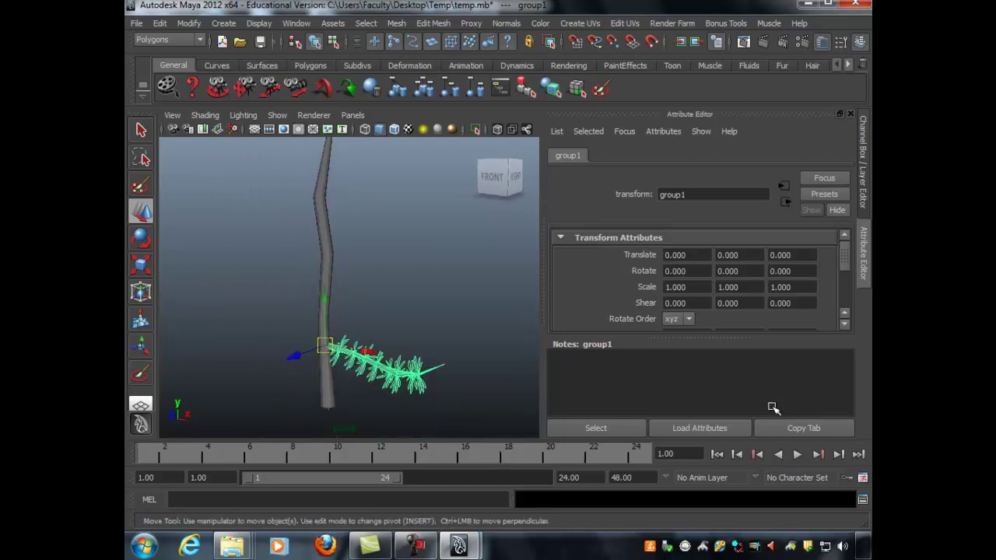
Duplicate the branch group, rotate the copy about -43.6° around Y and raise it about 3.8 units along the trunk
key("ctrl+d")
key("e")
left_click_drag(344, 362, 297, 360)
left_click_drag(773, 408, 772, 408, "alt")
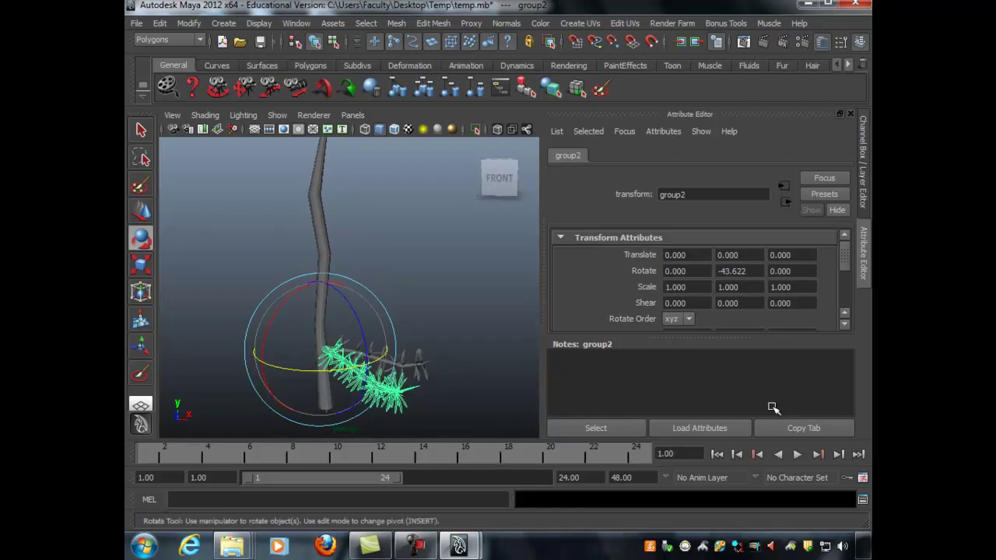
key("w")
left_click_drag(320, 302, 320, 283)
left_click_drag(321, 283, 311, 263, "alt")
Duplicate the raised branch, rotate the copy to about 30.9, -74.6, -31.8 and lower it to about Y 0.74
key("ctrl+d")
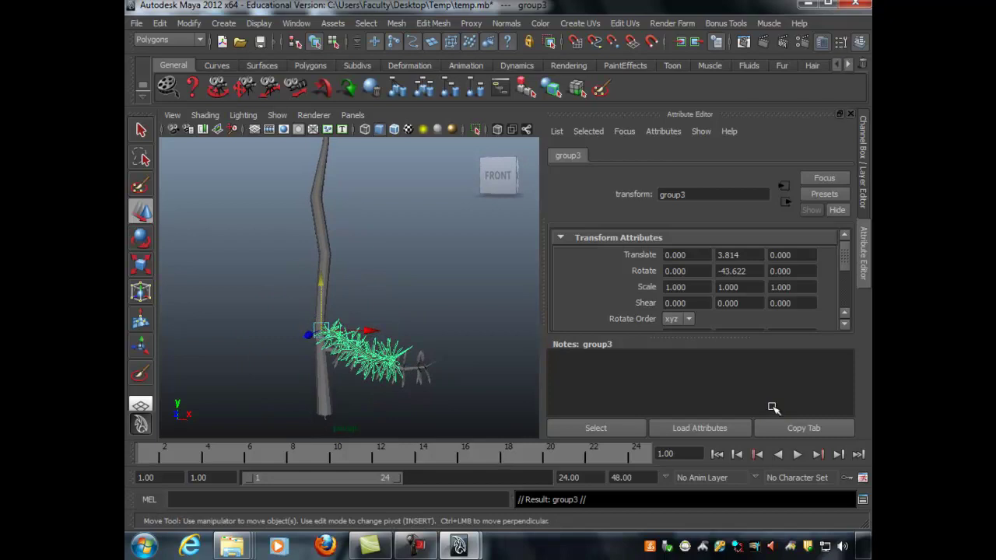
key("e")
left_click_drag(344, 342, 306, 342)
mouse_move(352, 292)
left_mouse_down()
mouse_move(356, 304)
mouse_move(321, 302)
mouse_move(404, 298)
left_mouse_up()
key("w")
left_click_drag(371, 331, 407, 381)
Group the three branches and move the new group's pivot up to where they meet the trunk
key("Up")
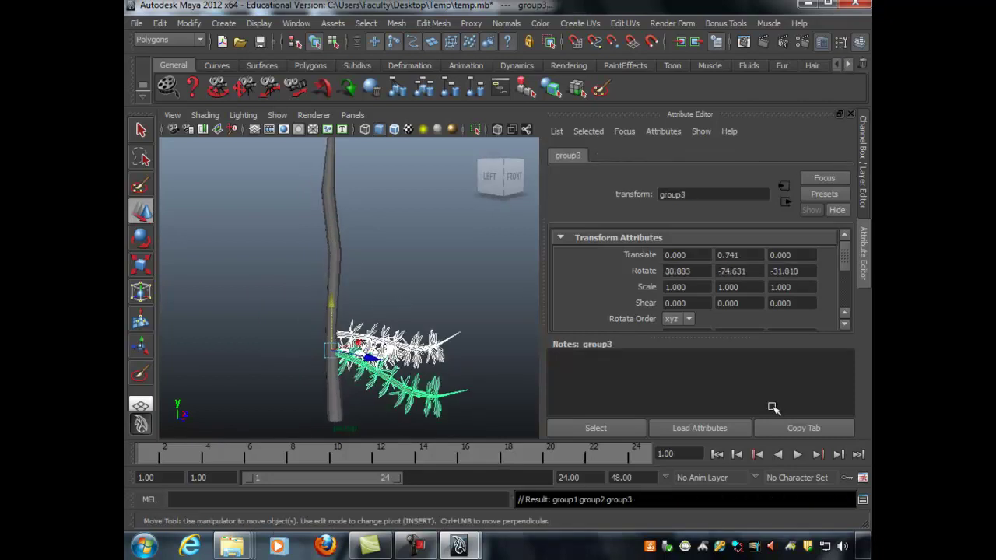
key("ctrl+g")
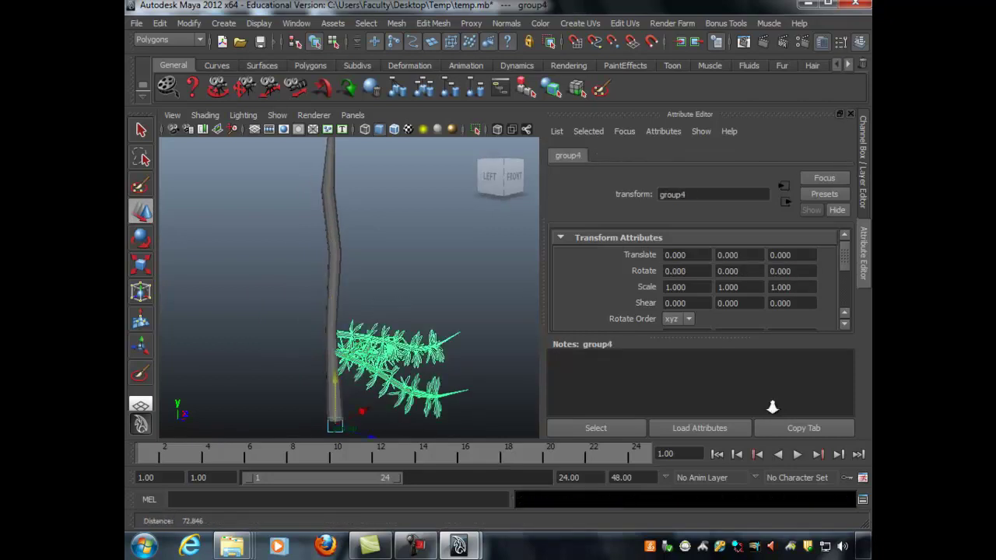
key("Insert")
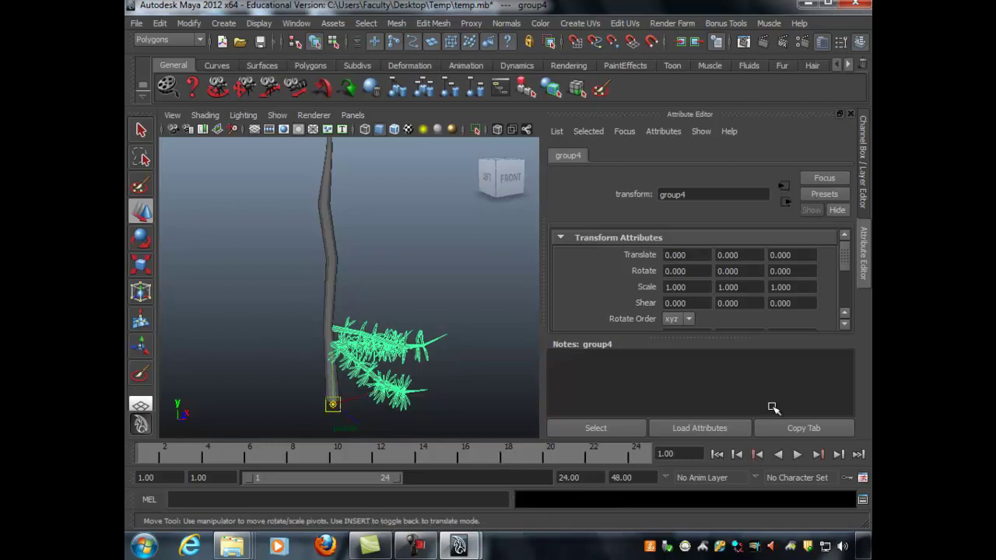
mouse_move(333, 361)
left_mouse_down()
mouse_move(332, 288)
mouse_move(303, 328)
mouse_move(350, 354)
left_mouse_up()
left_click_drag(368, 305, 381, 268)
key("Insert")
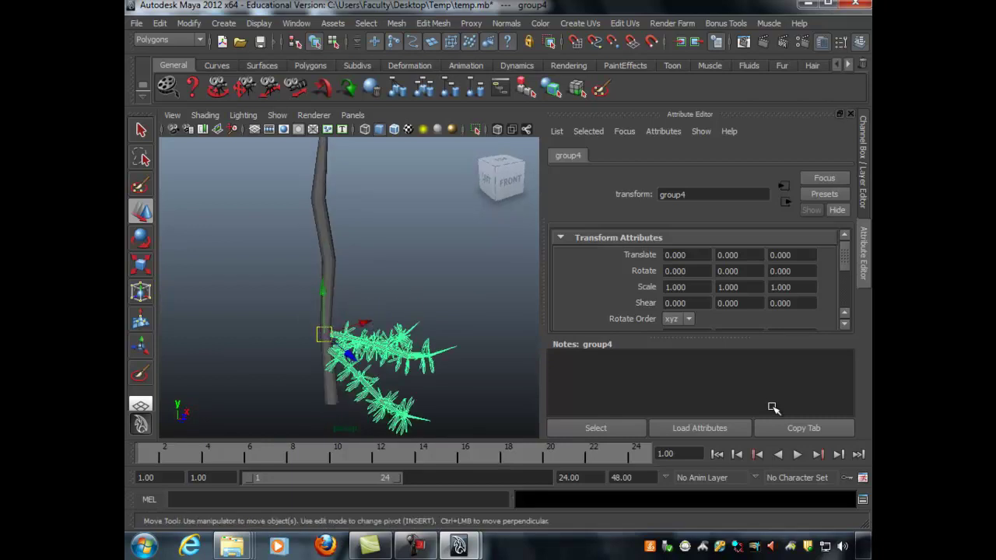
Duplicate the three-branch cluster, rotate the copy about -116.4° around Y, and repeat the duplication with transform twice around the trunk
key("ctrl+g")
key("e")
left_click_drag(373, 360, 335, 359)
middle_click_drag(335, 359, 347, 335, "alt")
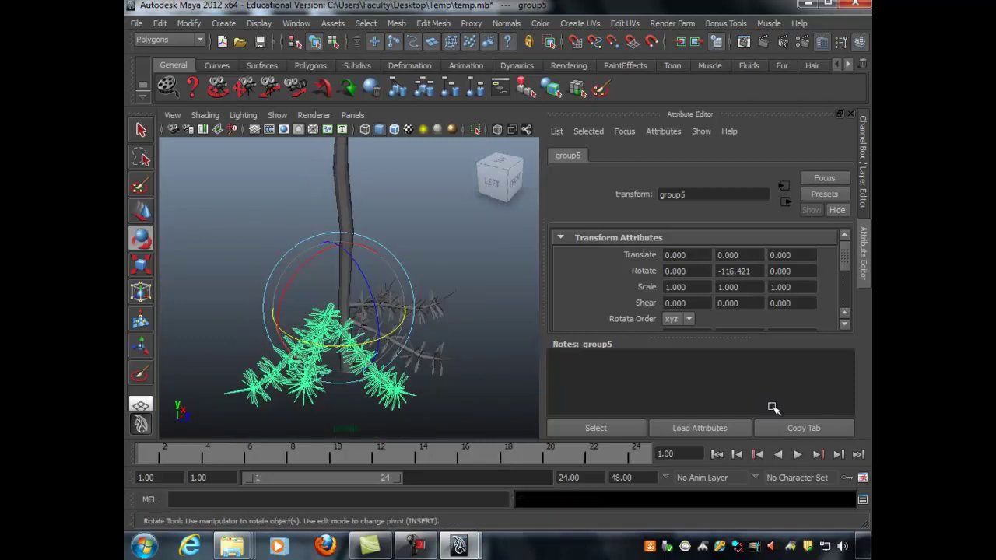
key("shift+d")
key("shift+d")
Select all four branch clusters around the trunk and combine them into one group
left_click_drag(348, 335, 315, 270, "alt")
left_click(233, 265)
left_click_drag(479, 272, 412, 382)
key("Up")
key("Up")
key("Down")
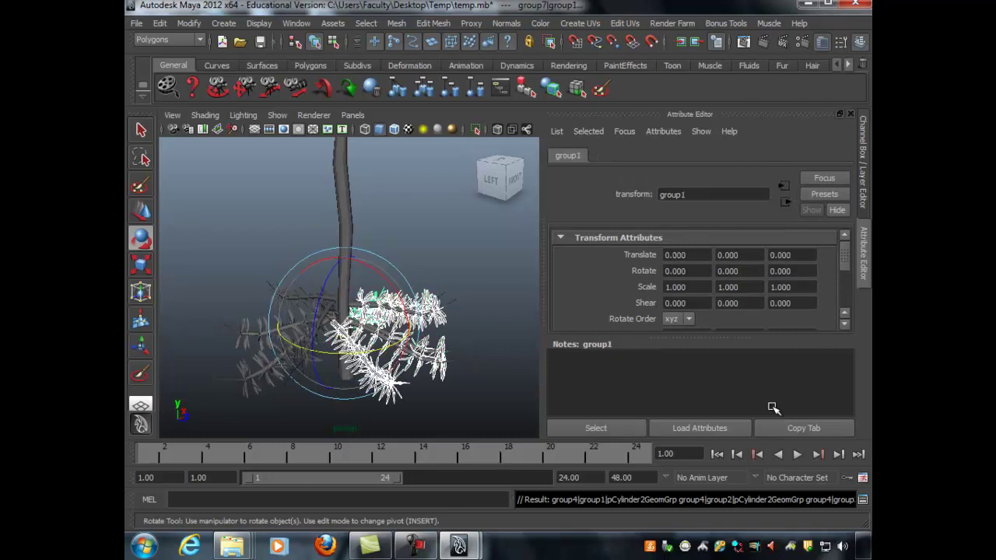
key("Up")
key("Up")
left_click_drag(311, 312, 347, 298, "alt")
key("q")
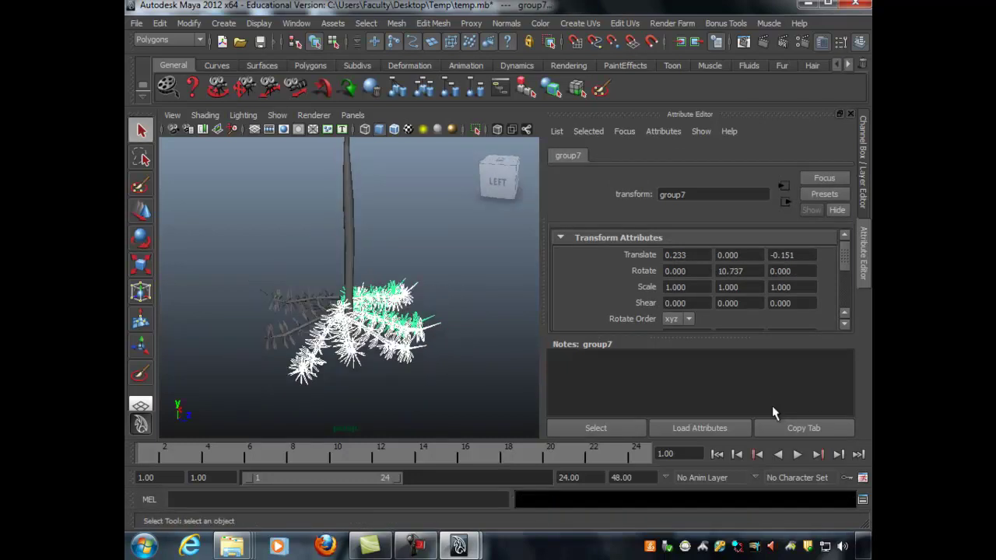
left_click_drag(273, 265, 304, 361, "shift")
key("Up")
key("Up")
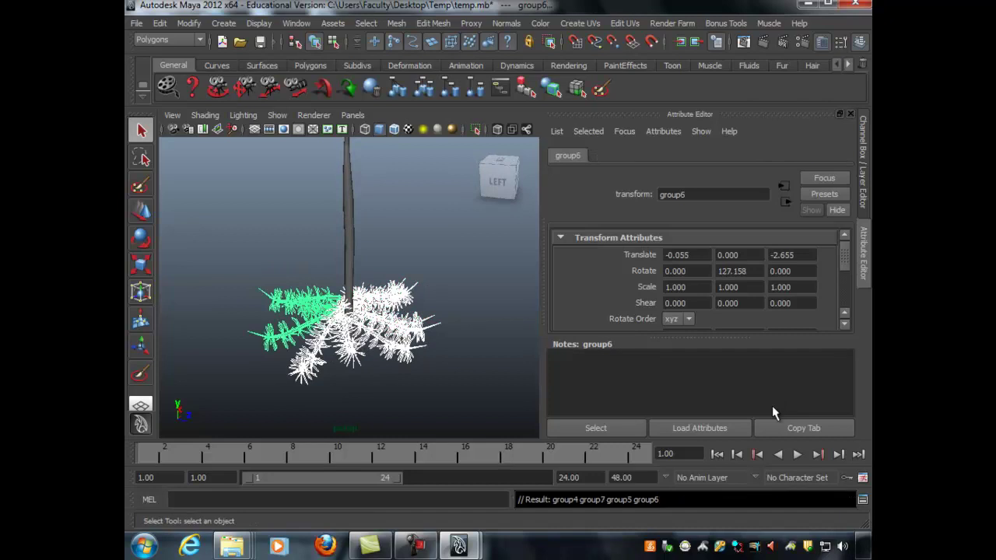
key("ctrl+z")
key("ctrl+z")
key("ctrl+z")
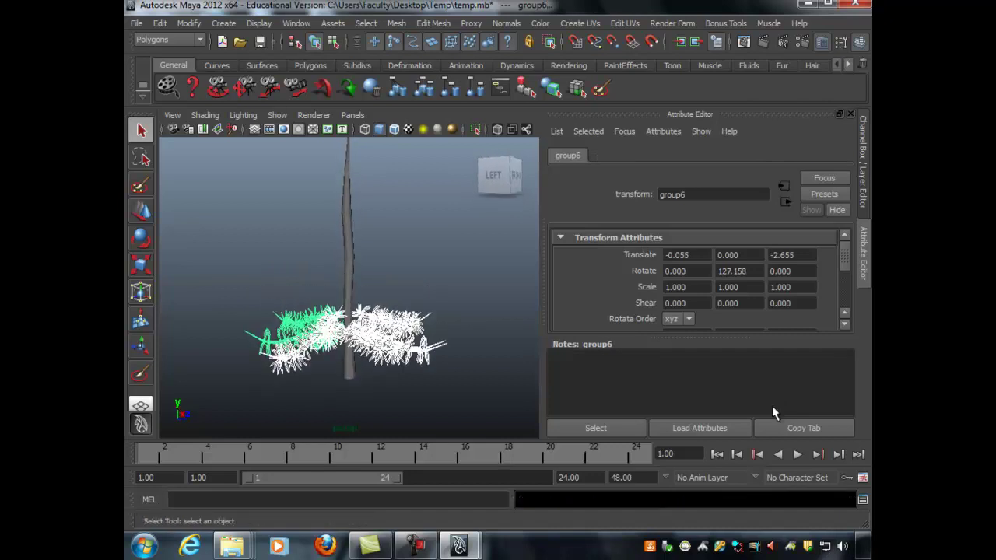
key("ctrl+g")
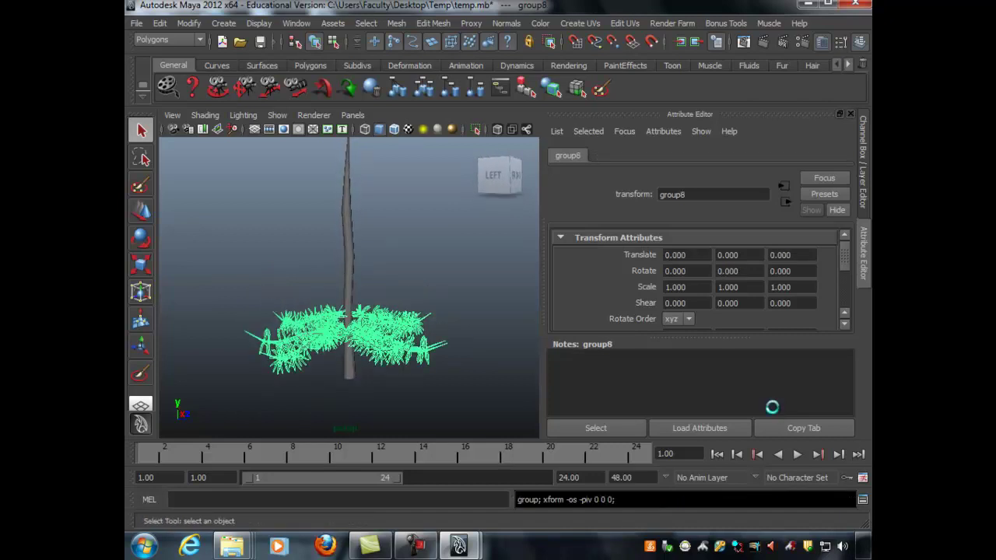
Duplicate the full ring of branches, raise the copy about 8.6 units and move its pivot up to the ring's centre
key("ctrl+g")
key("w")
left_click_drag(350, 335, 349, 301)
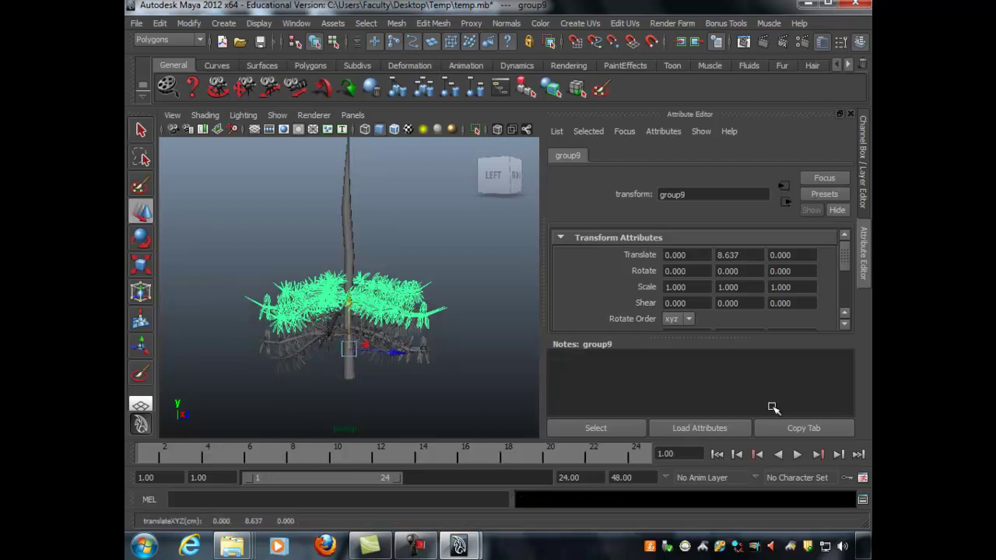
key("Insert")
mouse_move(349, 328)
left_mouse_down()
mouse_move(349, 268)
mouse_move(347, 290)
mouse_move(335, 289)
mouse_move(341, 302)
left_mouse_up()
key("Insert")
Scale the second ring of branches to about 0.83 and lower it to about Y 7.16
key("r")
key("w")
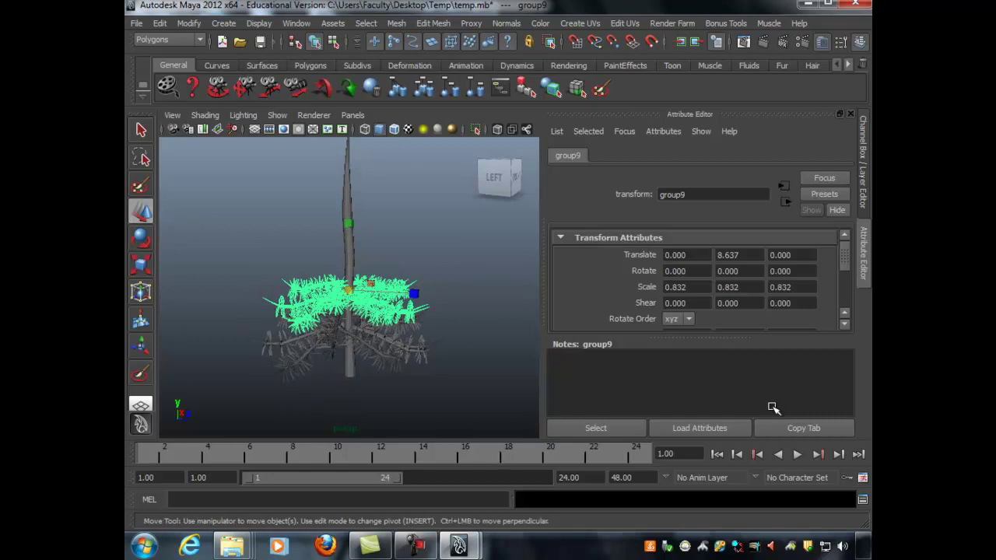
left_click_drag(349, 253, 349, 261)
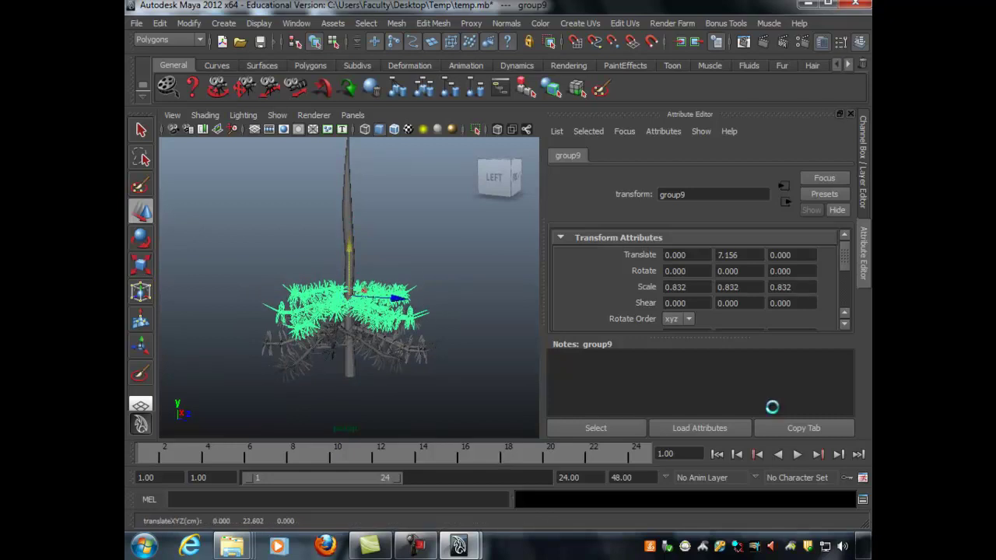
Duplicate the second ring, raise the copy to about Y 14.1, scale it to about 0.72 and rotate it about 18.5° around Y
key("ctrl+d")
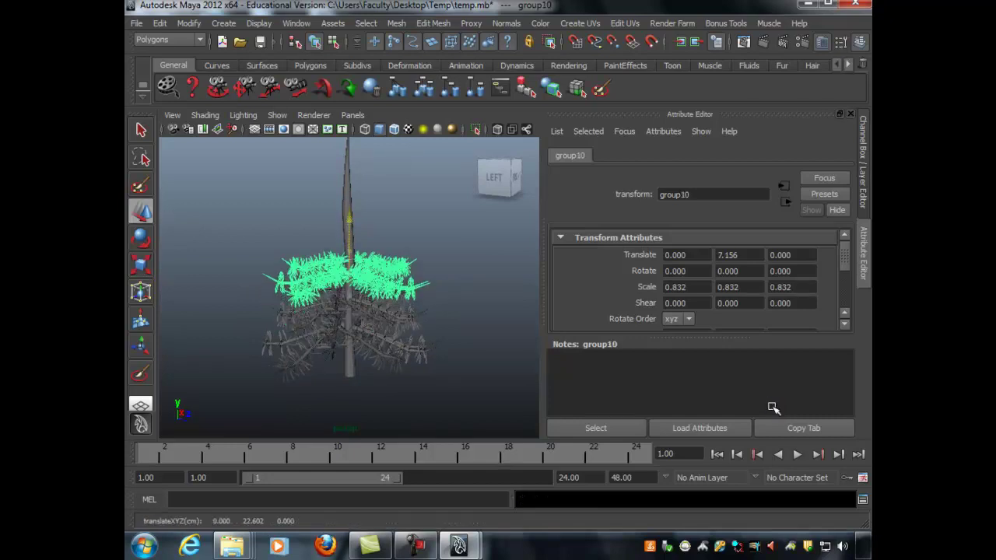
key("r")
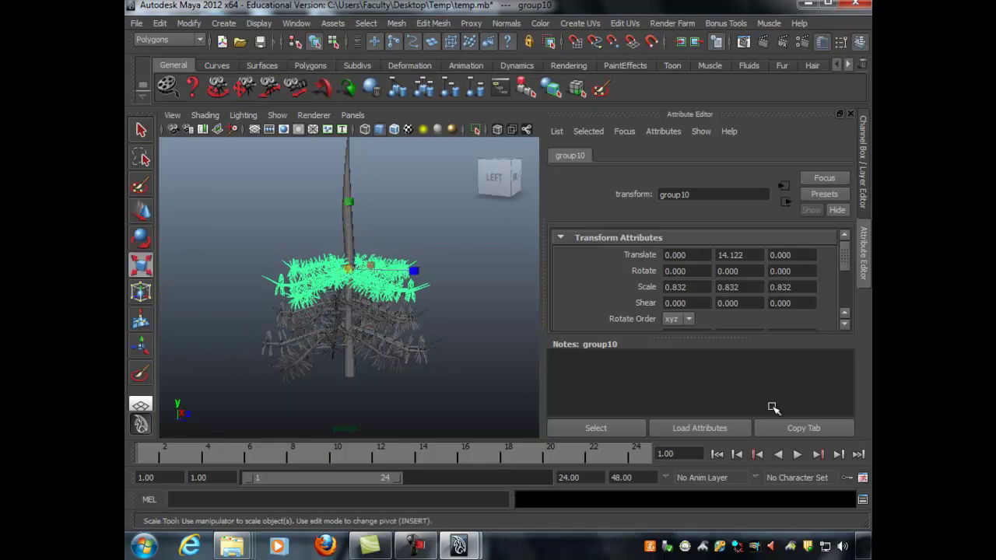
left_click_drag(349, 268, 268, 241)
key("e")
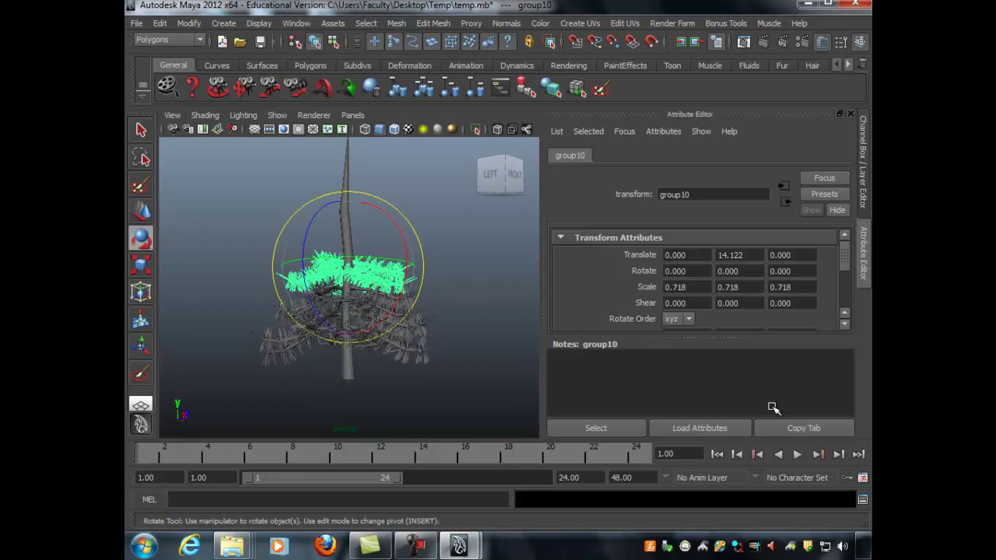
mouse_move(348, 258)
left_mouse_down()
mouse_move(370, 259)
mouse_move(420, 300)
mouse_move(444, 300)
left_mouse_up()
key("w")
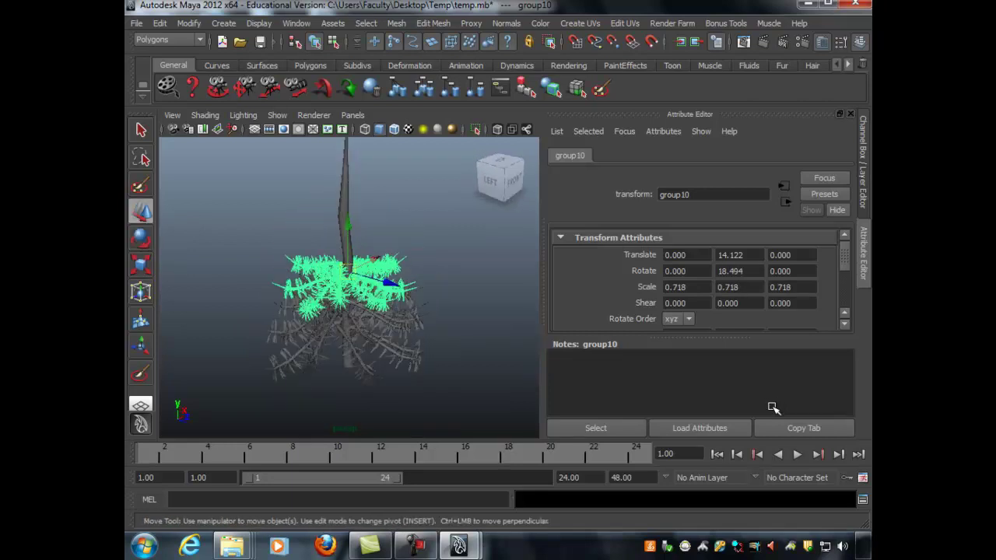
Duplicate the third ring twice up the trunk, placing the last copy at about Y 29 and scaling it to about 0.68
left_click_drag(390, 283, 398, 241)
key("ctrl+d")
mouse_move(351, 219)
left_mouse_down()
mouse_move(351, 195)
mouse_move(364, 224)
mouse_move(369, 211)
mouse_move(376, 233)
mouse_move(401, 251)
mouse_move(378, 212)
left_mouse_up()
middle_click_drag(459, 210, 458, 237, "alt")
key("ctrl+d")
left_click_drag(348, 217, 349, 188)
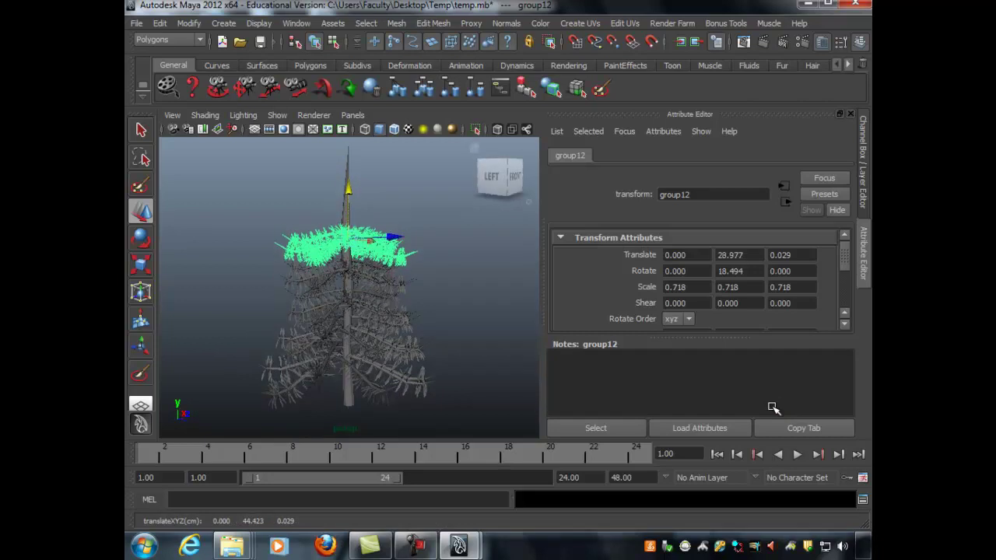
key("r")
left_click_drag(349, 238, 343, 238)
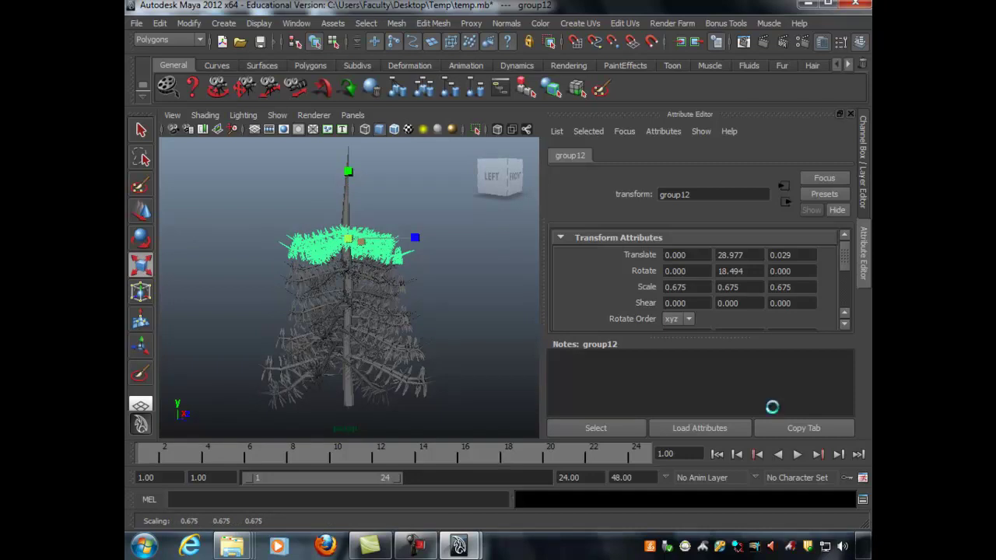
Duplicate the uppermost ring, raise the copy to about Y 35.5 and scale it to about 0.63
key("ctrl+d")
key("w")
left_click_drag(349, 170, 349, 162)
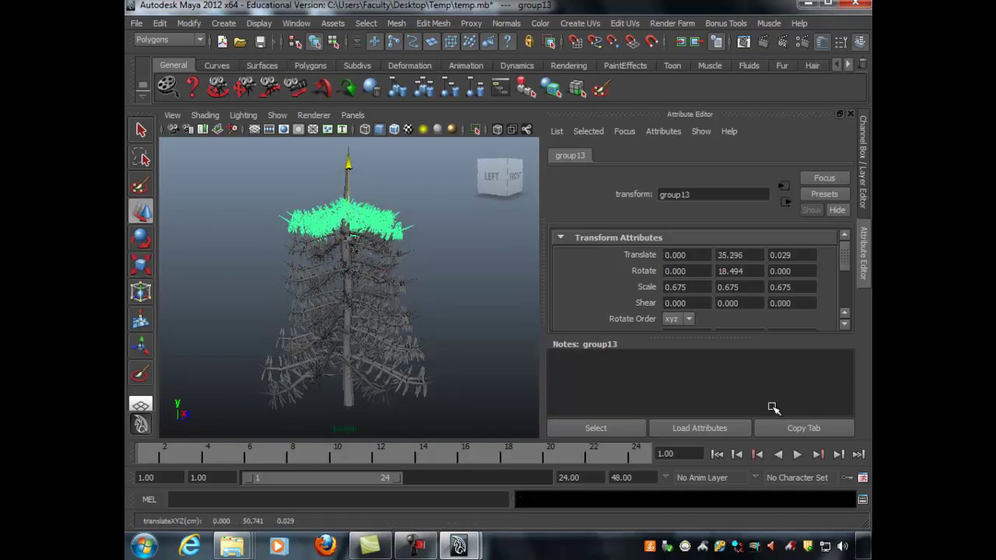
key("r")
left_click_drag(349, 214, 343, 214)
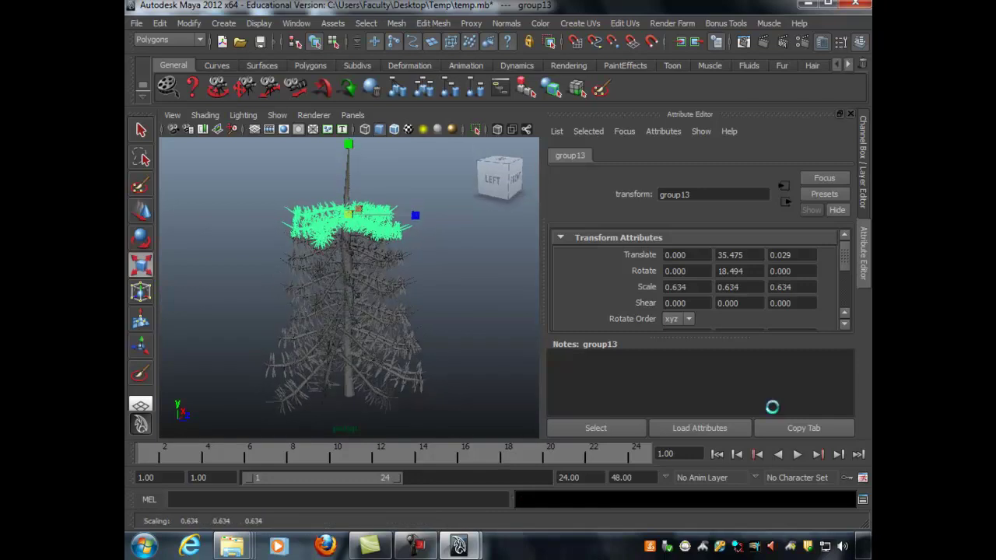
Add another copy of the uppermost ring at about Y 43.3 and scale it to about 0.53
key("w")
key("ctrl+d")
left_click_drag(348, 175, 349, 143)
key("r")
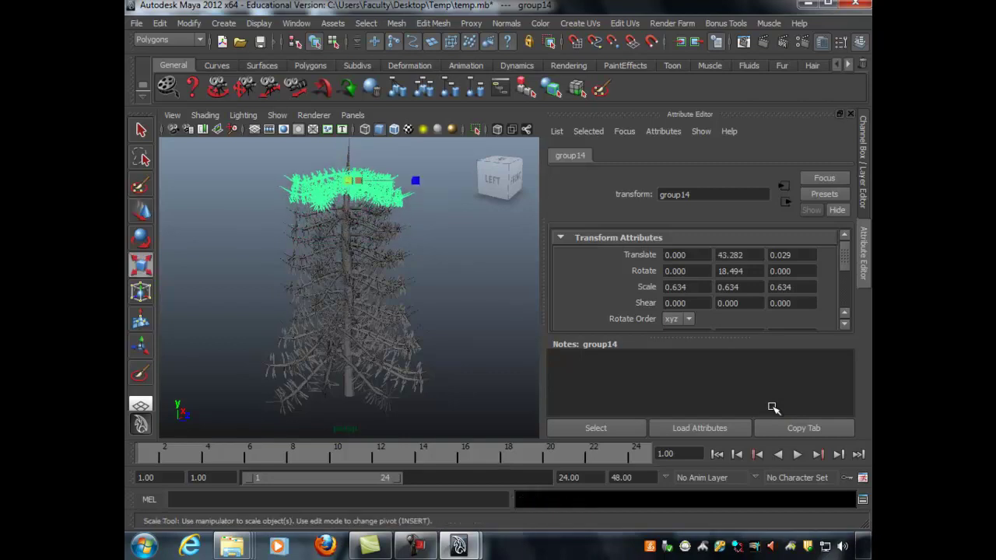
left_click_drag(347, 181, 327, 181)
middle_click_drag(326, 233, 324, 270, "alt")
left_click_drag(323, 269, 320, 257, "alt")
Duplicate the uppermost ring once more, raise the copy to about Y 49 near the treetop and scale it down slightly
key("ctrl+d")
key("w")
left_click_drag(344, 164, 344, 144)
key("r")
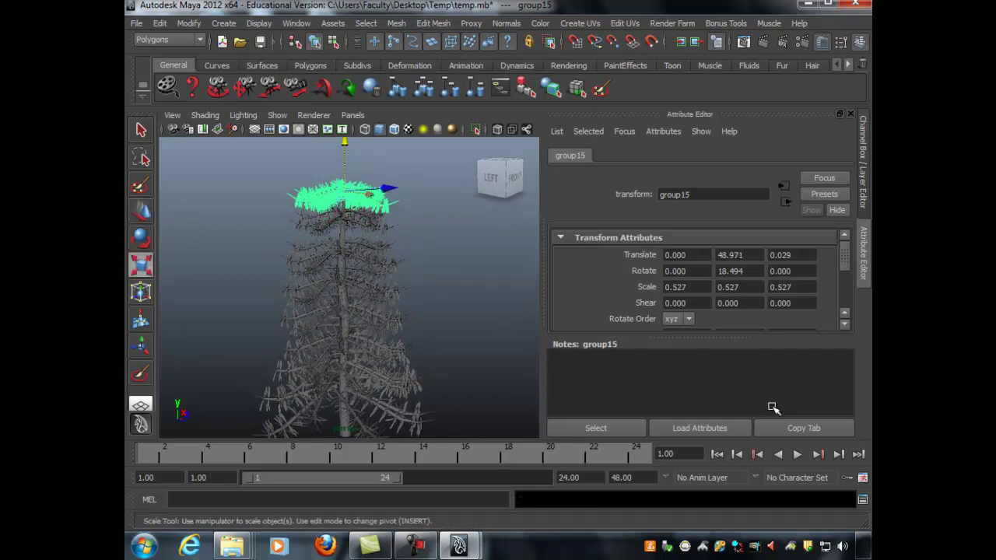
left_click_drag(344, 191, 332, 190)
Clear the selection and review the whole pine tree from a distance and from another side
left_click(455, 218)
right_click_drag(459, 214, 373, 234, "alt")
middle_click_drag(350, 295, 350, 275, "alt")
left_click_drag(350, 275, 474, 292, "alt")
left_click_drag(772, 407, 771, 407, "alt")
key("q")
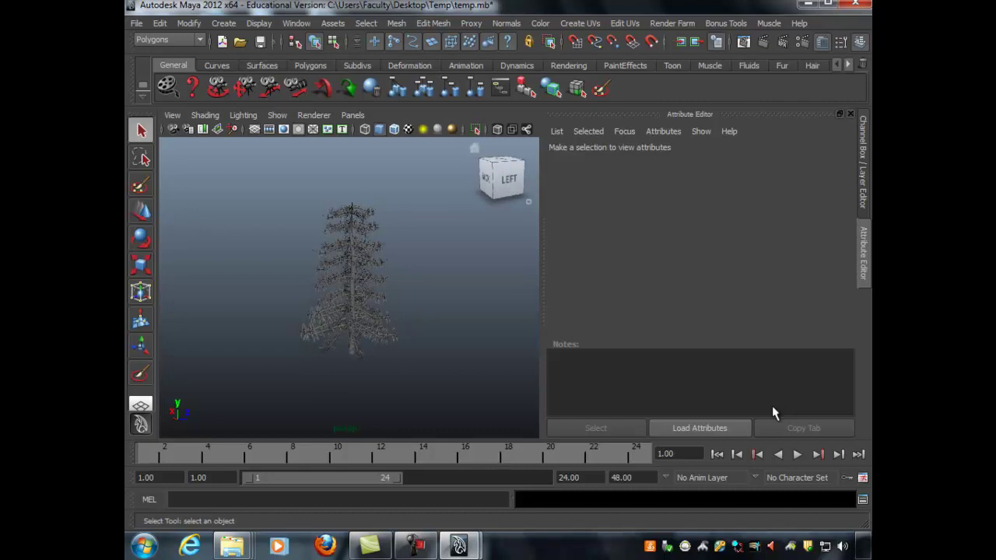
Select the trunk and all branch rings of the pine tree and group them together
left_click_drag(272, 179, 435, 381)
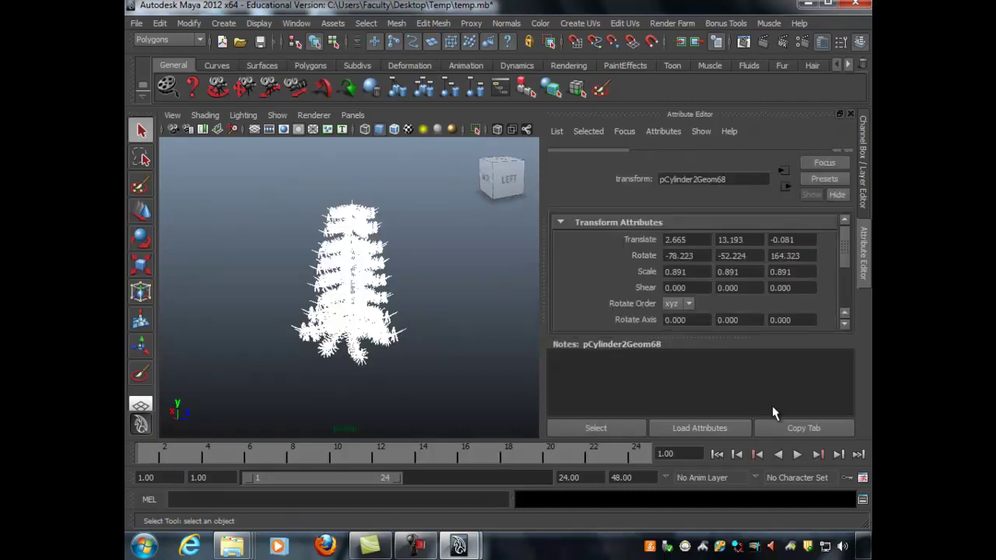
key("f")
left_click_drag(772, 407, 774, 413, "alt")
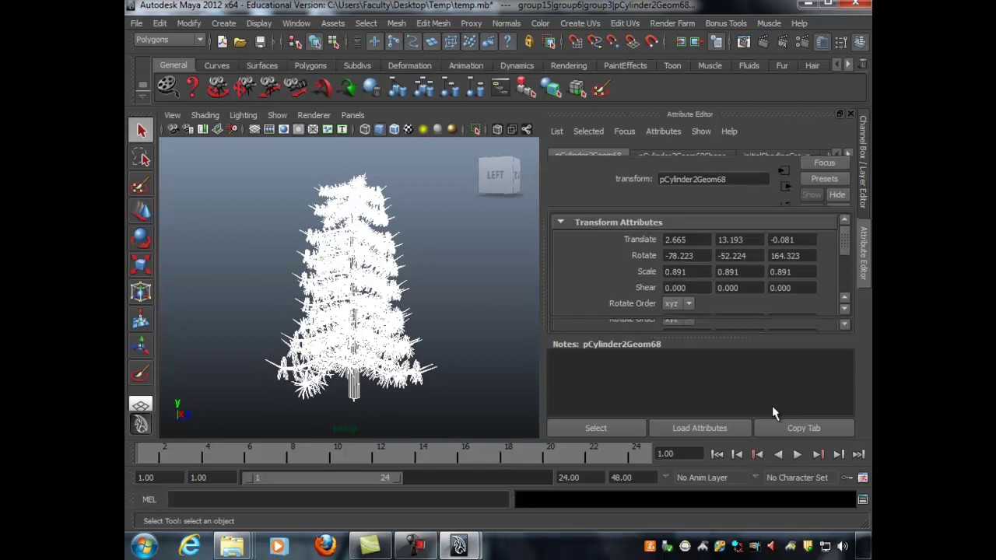
key("ctrl+g")
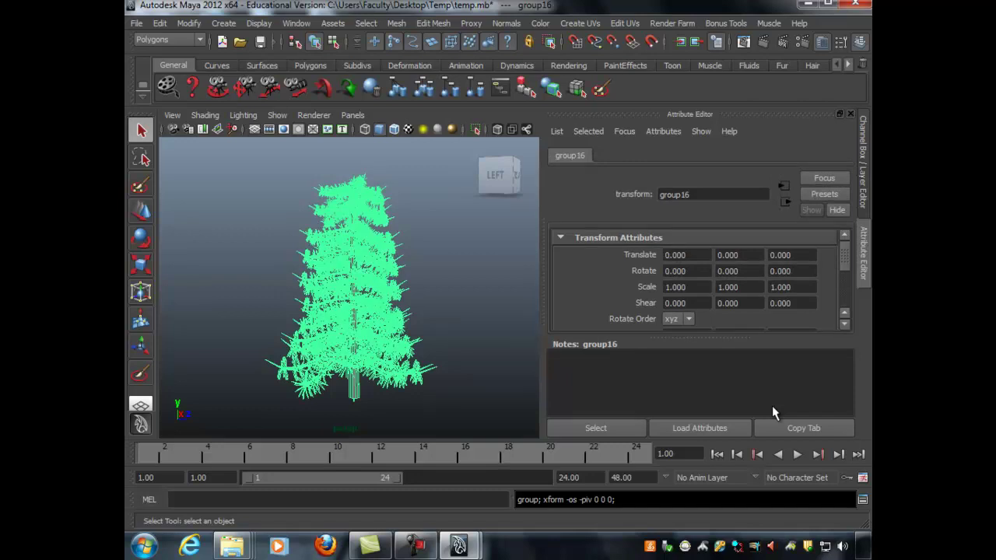
Run a Delete All by Type cleanup after checking the grouped tree from the front
left_click_drag(769, 406, 772, 406, "alt")
right_click_drag(772, 407, 772, 407, "alt")
left_click_drag(774, 413, 774, 413, "alt")
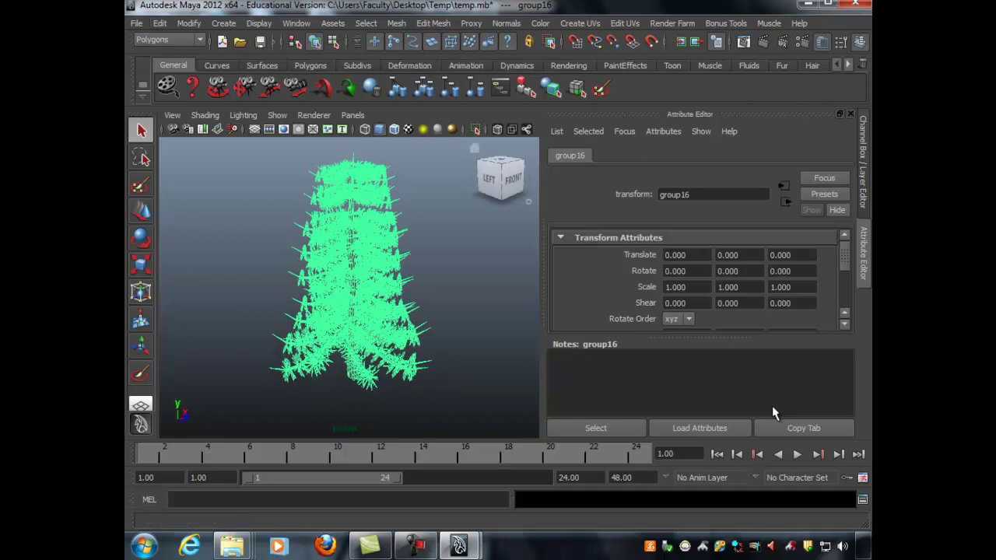
left_click(160, 24)
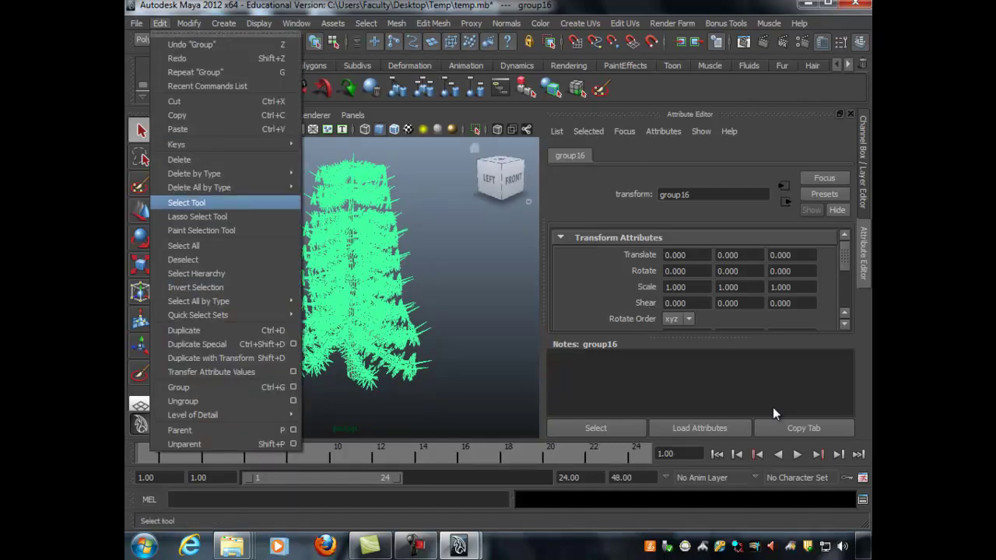
mouse_move(199, 188)
key("Return")
Reselect every piece of the pine tree and combine them into a single mesh
left_click_drag(772, 406, 774, 412, "alt")
scroll(773, 412, "up", 1)
middle_click_drag(773, 413, 774, 412, "alt")
left_click(403, 300)
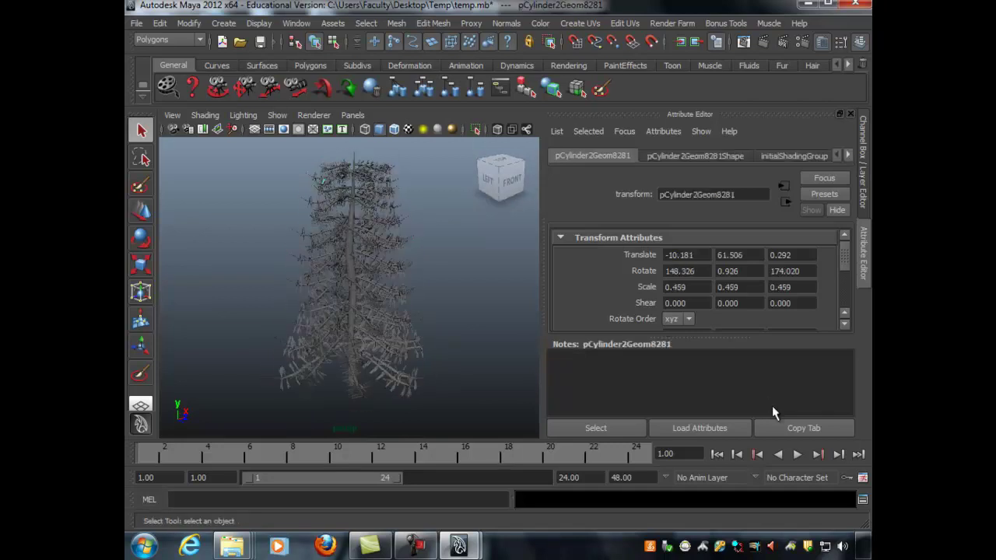
left_click_drag(231, 162, 443, 361)
key("ctrl+z")
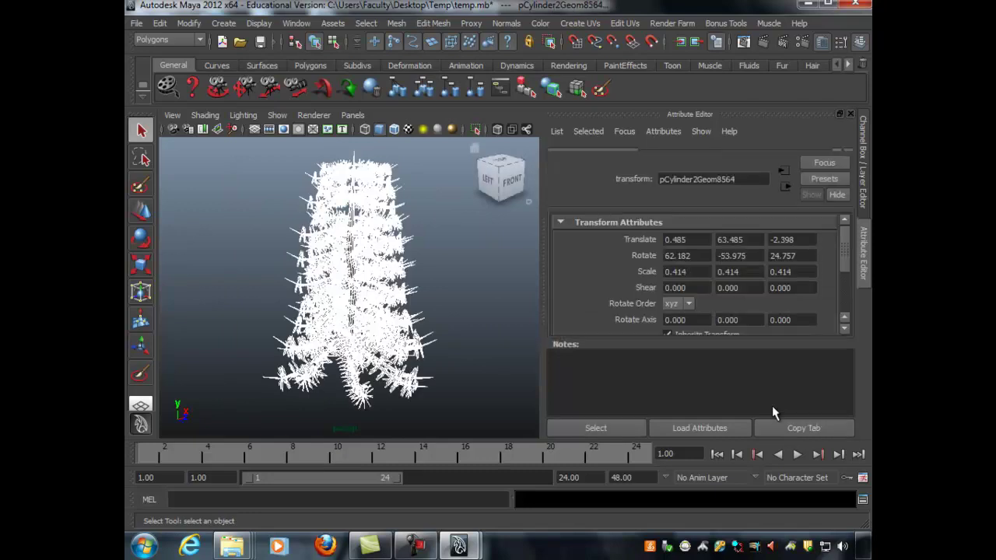
left_click(397, 23)
left_click(417, 45)
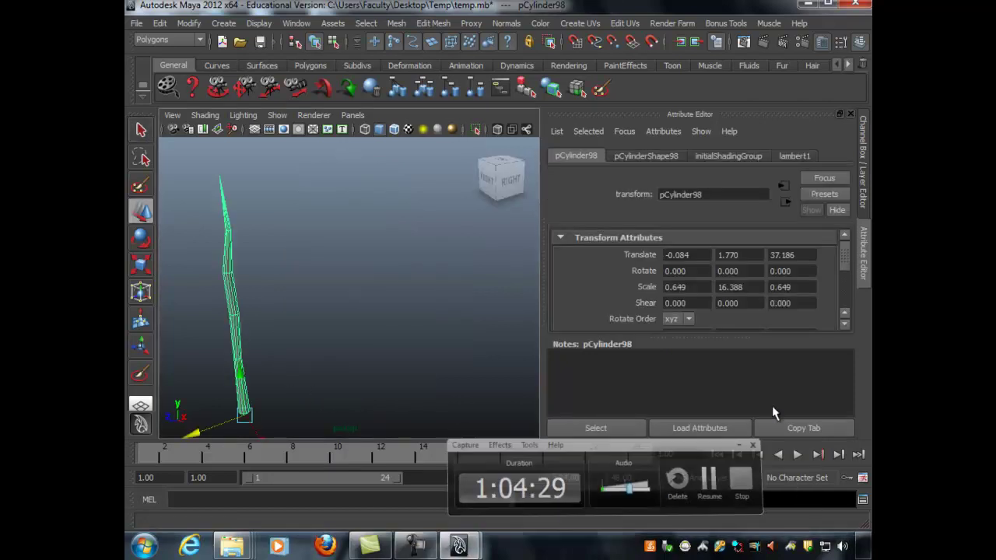
Move the bare crooked trunk cylinder back near the origin, to about Z -0.13, and inspect it
key("w")
left_click_drag(182, 417, 301, 396)
left_click_drag(347, 337, 349, 358)
left_click_drag(357, 311, 335, 292, "alt")
scroll(349, 288, "down", 2)
key("q")
scroll(350, 288, "up", 1)
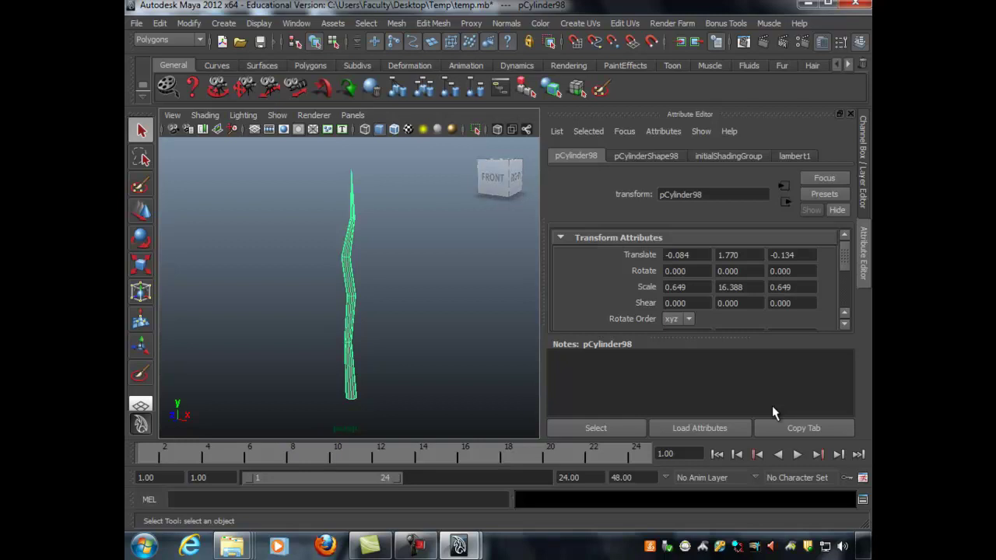
scroll(350, 288, "up", 2)
left_click_drag(311, 288, 428, 290, "alt")
left_click_drag(771, 406, 772, 409, "alt")
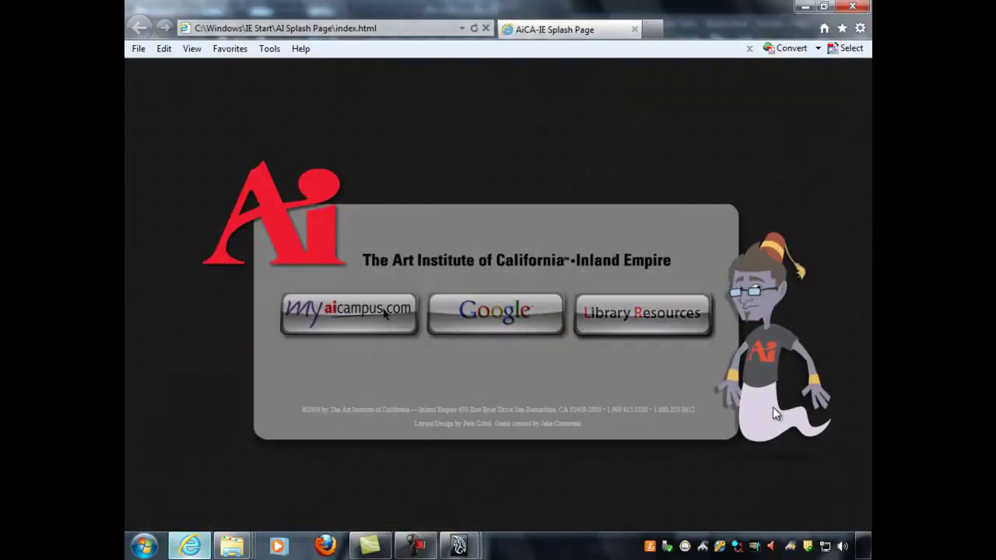
In Internet Explorer, open Google Images and search for "pine tree"
left_click(494, 313)
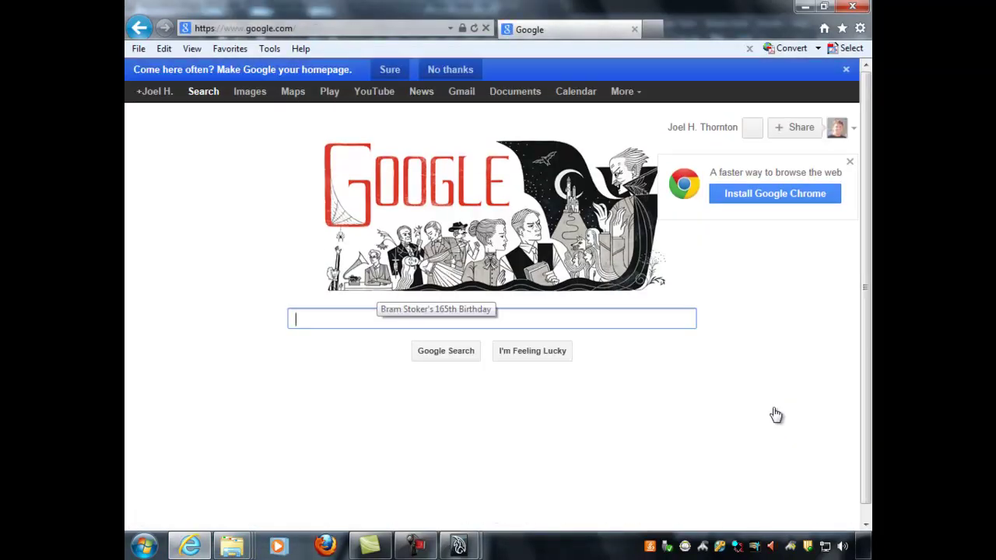
key("Tab")
key("Return")
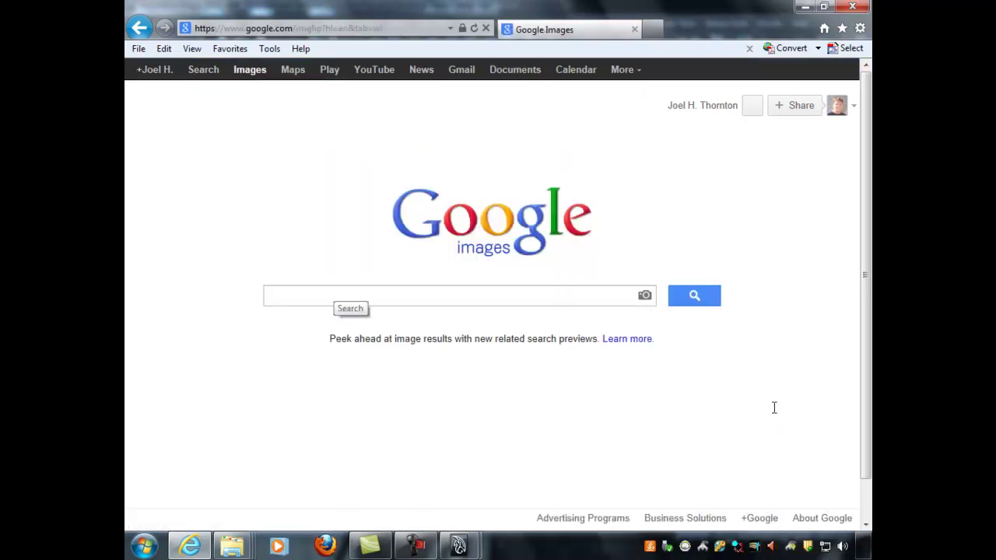
type("prin")
key("BackSpace")
key("BackSpace")
key("BackSpace")
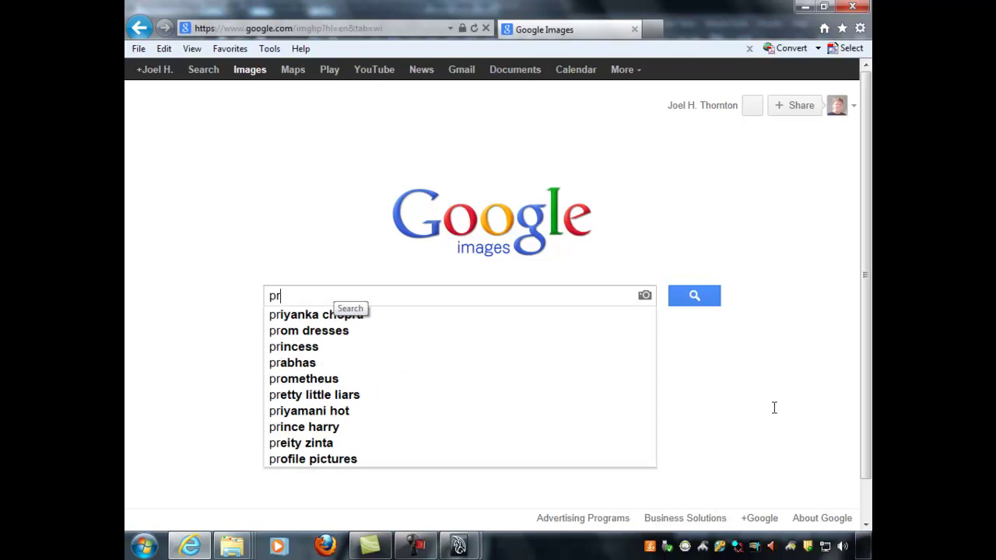
type("ine tree")
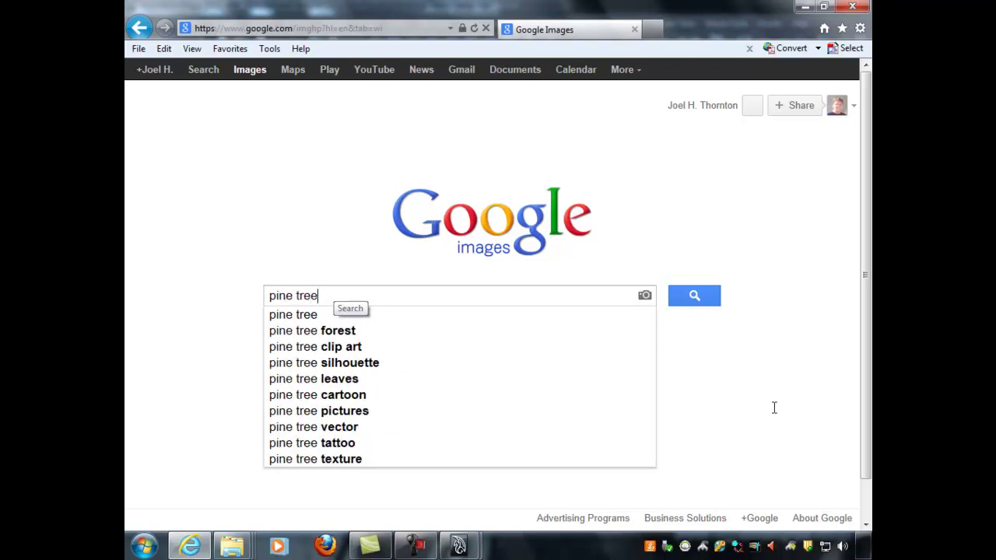
key("Return")
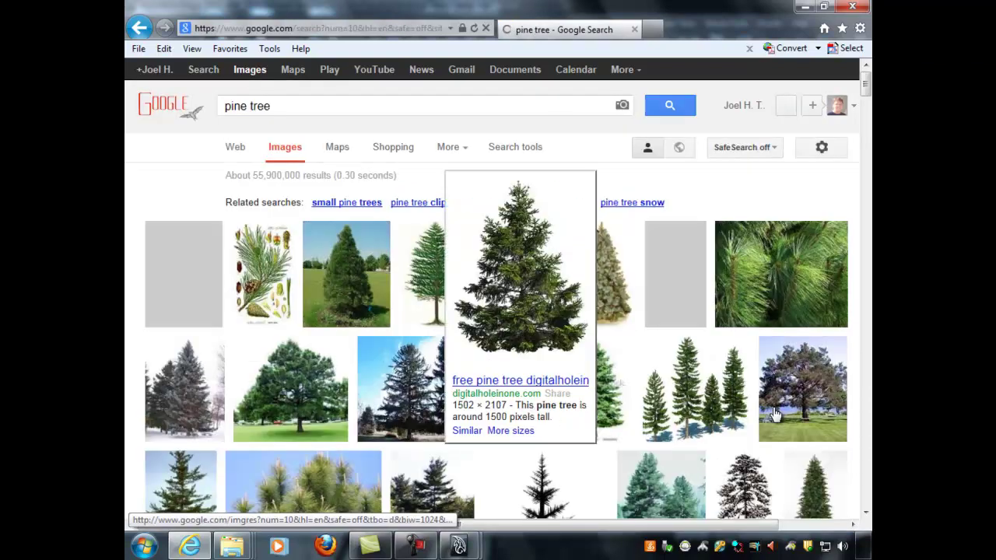
Examine the pine tree image results for a complete tree on a plain white background
key("Down")
key("Right")
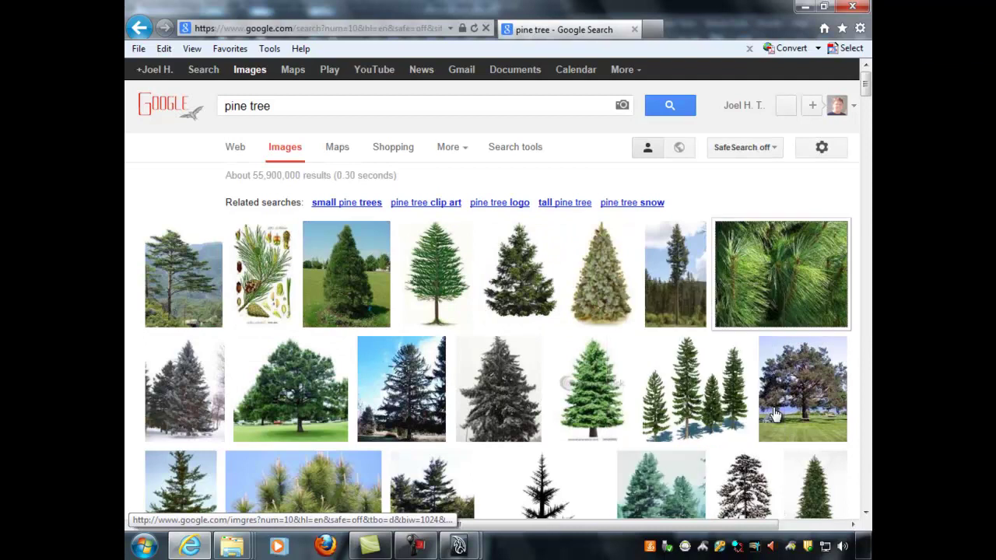
key("Left")
key("Right")
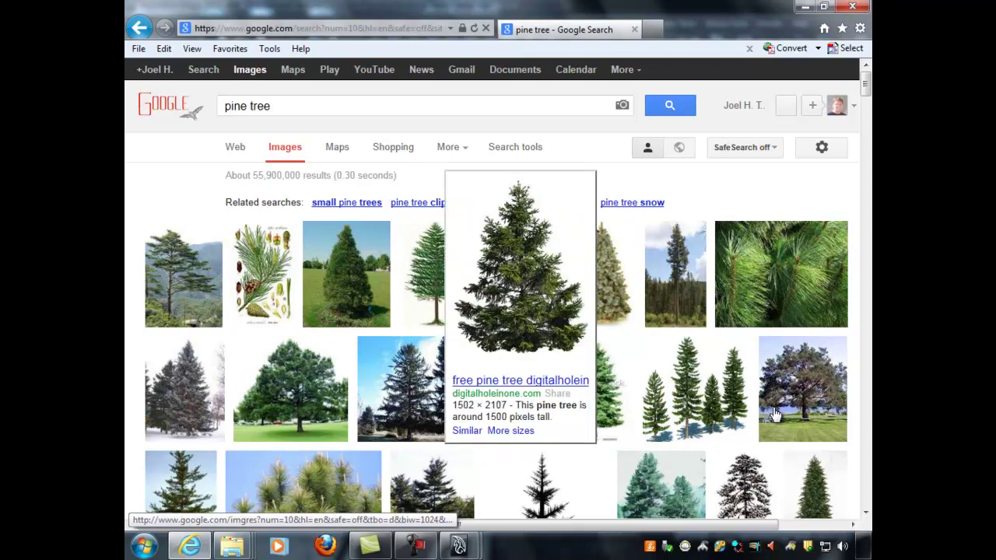
key("Down")
key("Right")
key("Right")
key("Right")
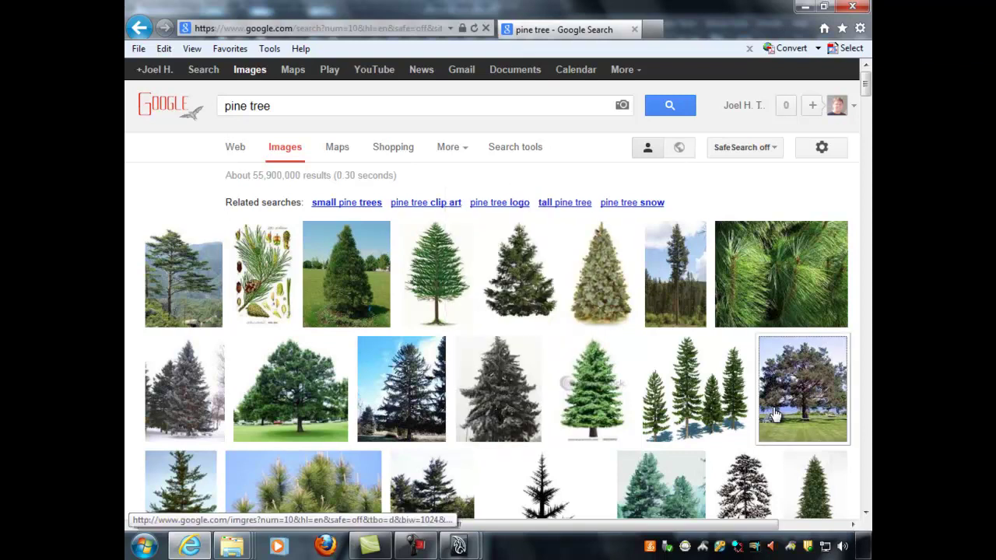
key("Left")
key("Down")
key("Up")
key("Left")
key("Up")
key("Left")
key("Left")
key("Left")
key("Down")
key("Up")
key("Right")
key("Right")
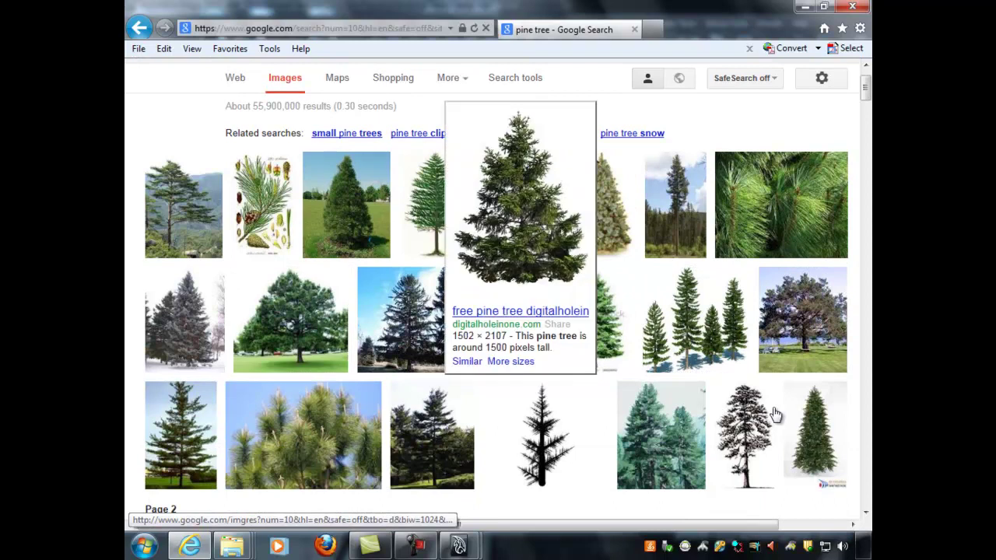
Open the free pine tree picture from digitalholeinone.com at full size and save it as a PNG in the Temp folder
key("Return")
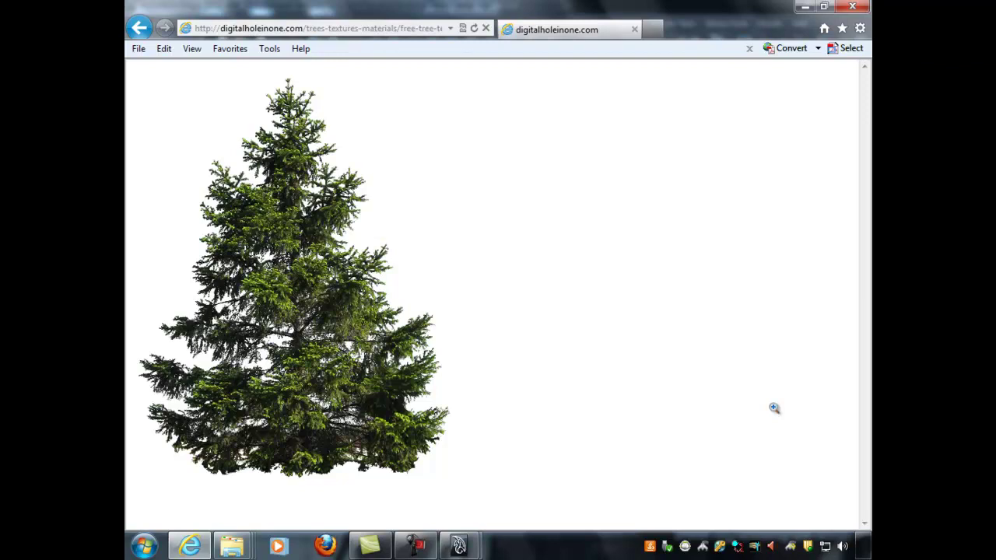
right_click(310, 107)
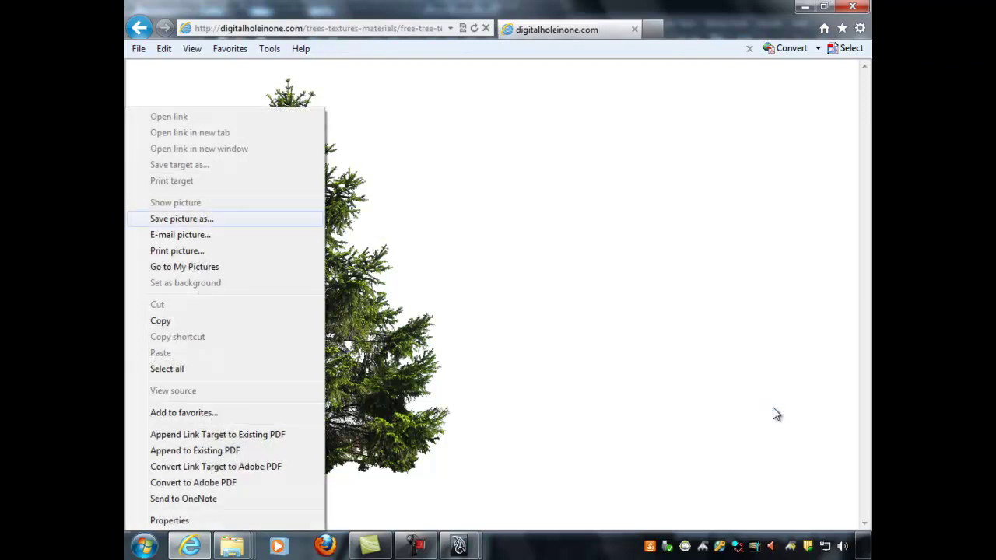
left_click(305, 220)
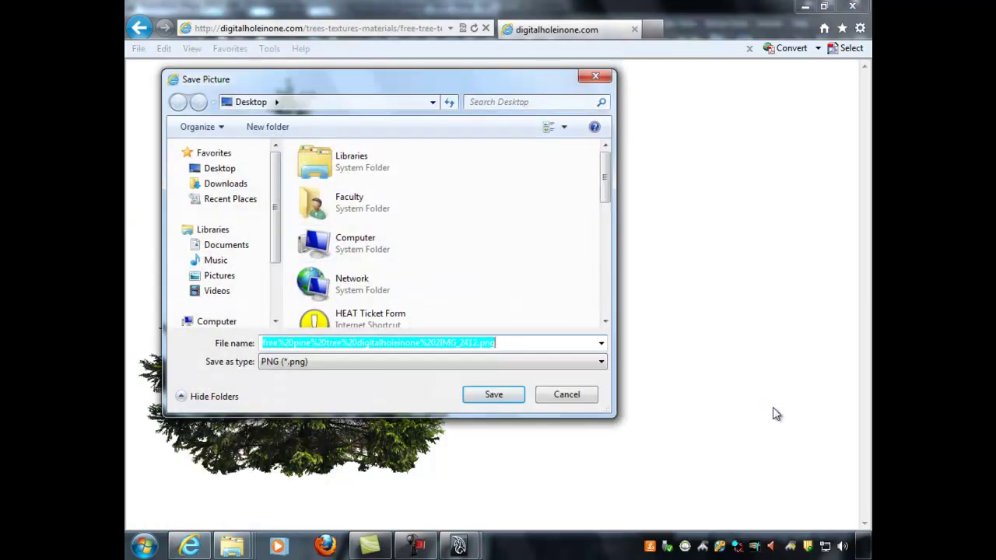
left_click(459, 342)
left_click_drag(605, 178, 605, 251)
scroll(774, 414, "down", 3)
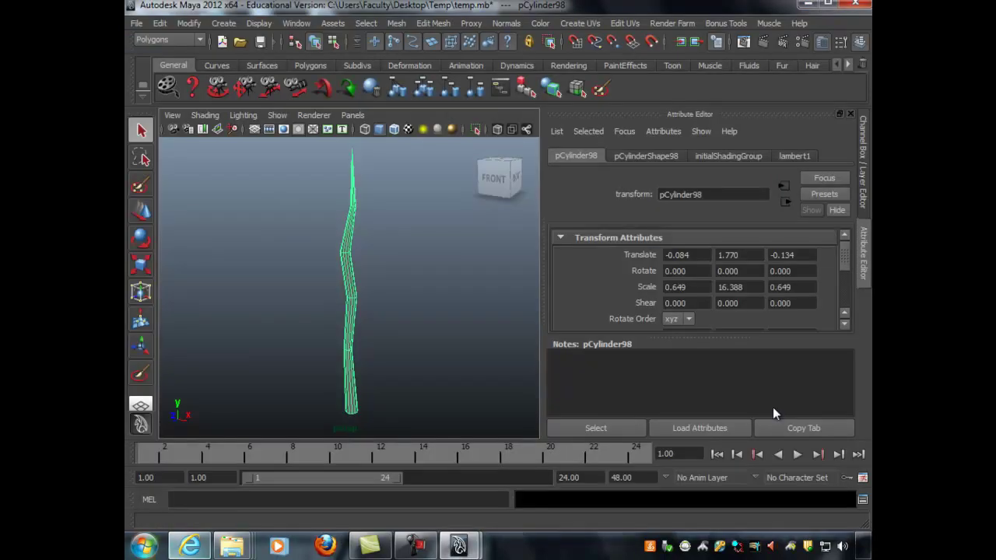
Launch Adobe Photoshop CS6 (64 Bit) from the Adobe Master Collection CS6 programs
key("super")
key("Return")
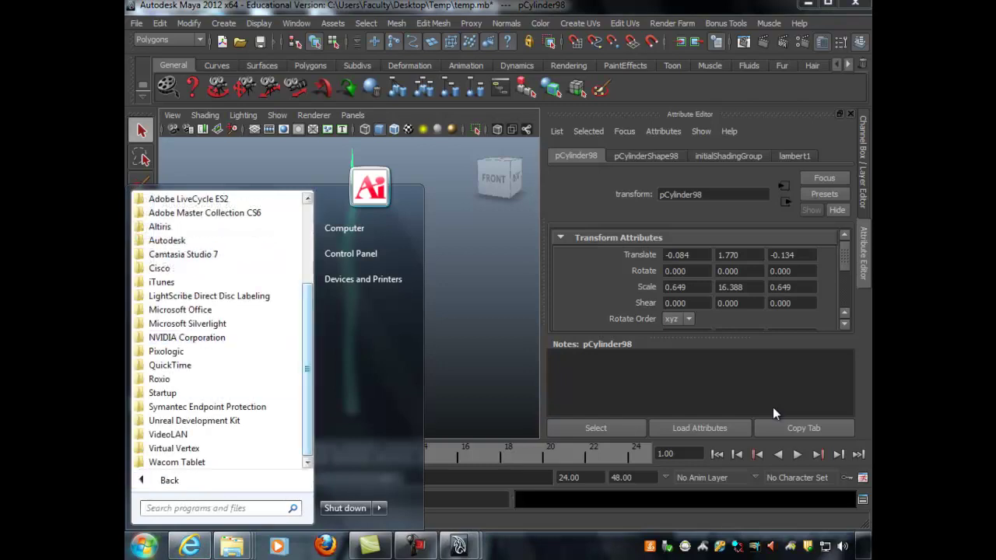
key("Down")
key("Down")
key("Down")
key("Down")
key("Down")
key("Down")
key("Down")
key("Down")
key("Down")
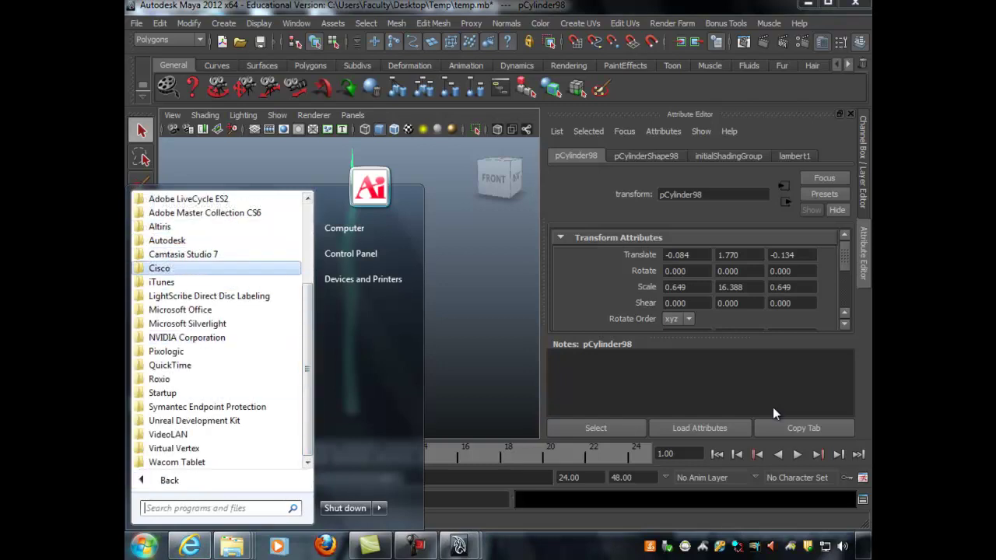
key("Up")
key("Up")
key("Up")
key("Up")
key("Up")
key("Up")
key("Up")
key("Right")
key("Down")
key("Down")
key("Down")
key("Down")
key("Down")
key("Down")
key("Down")
key("Down")
key("Down")
key("Down")
key("Down")
key("Down")
key("Down")
key("Down")
key("Down")
key("Down")
key("Down")
key("Down")
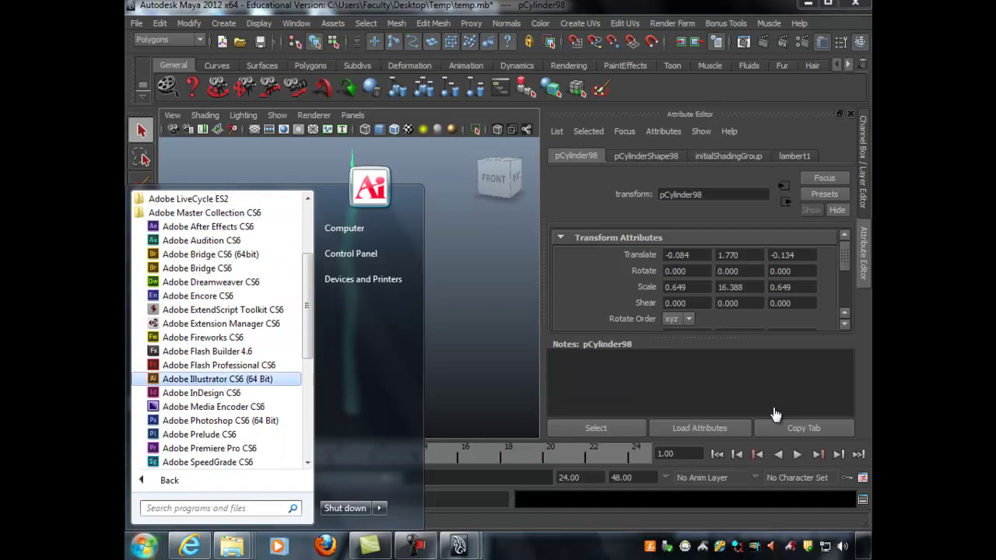
key("Up")
key("Up")
key("Up")
key("Return")
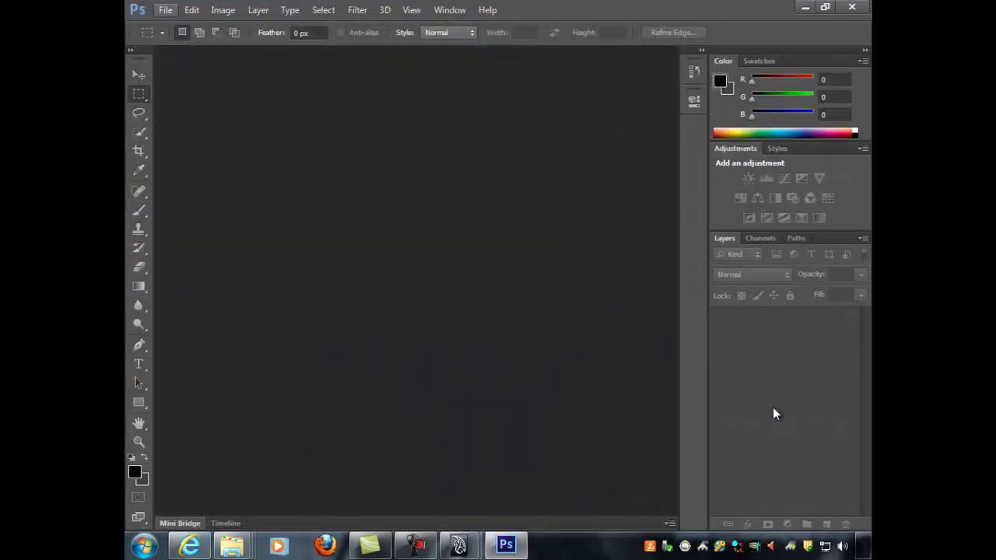
Open the saved free pine tree PNG from the Temp folder
key("alt+f")
key("Down")
key("Return")
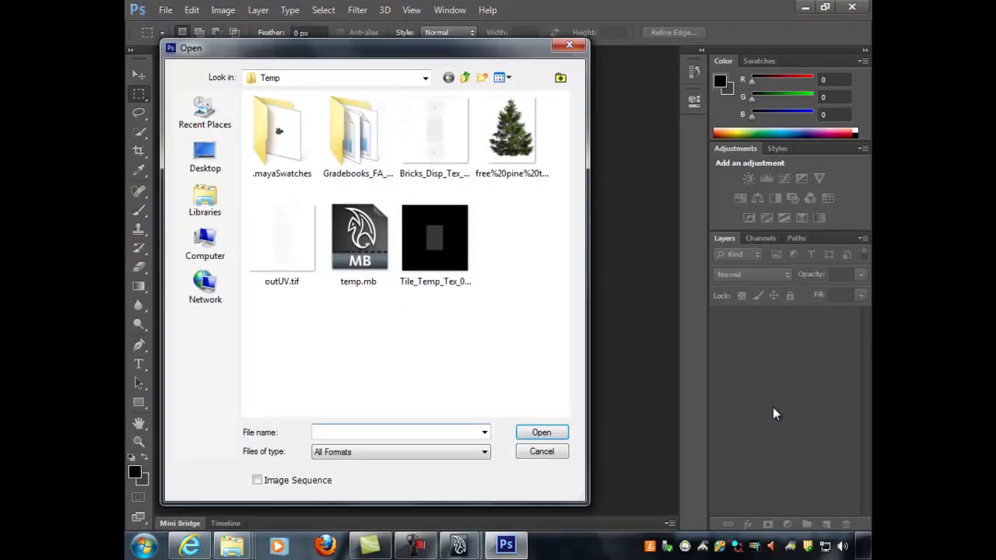
double_click(512, 136)
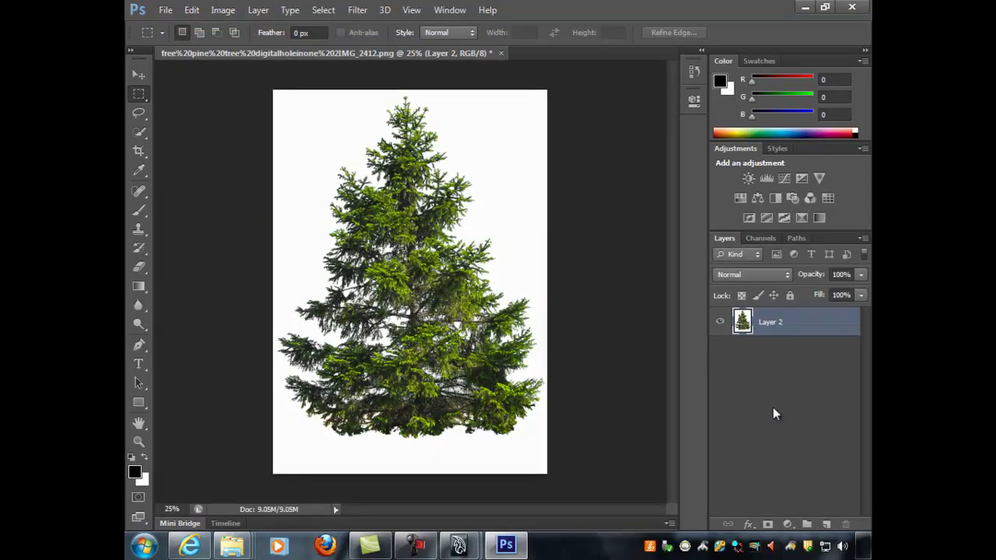
Select the white background around the tree using Color Range on sampled colors with Fuzziness 200
left_click(322, 10)
key("Up")
key("Return")
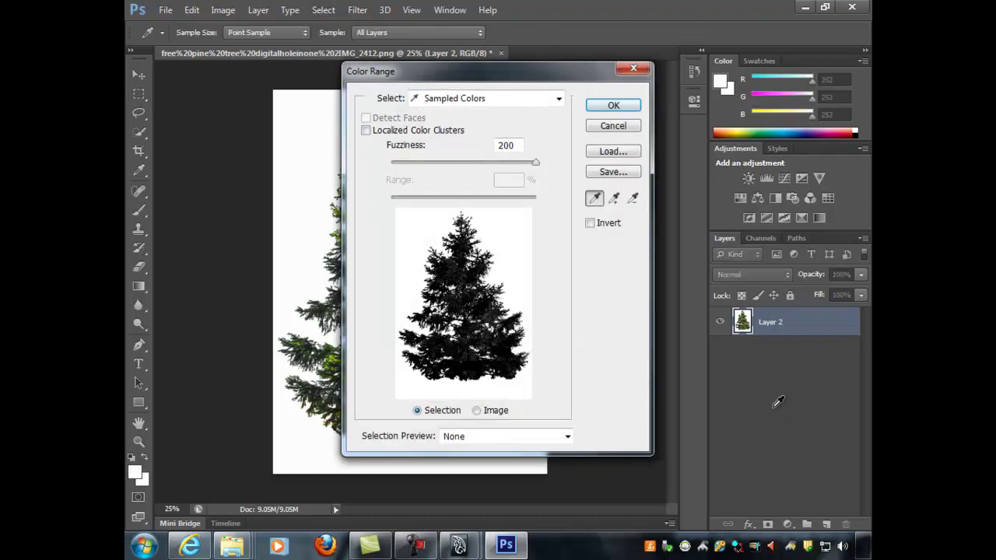
mouse_move(535, 163)
left_mouse_down()
mouse_move(474, 163)
mouse_move(535, 163)
left_mouse_up()
key("Return")
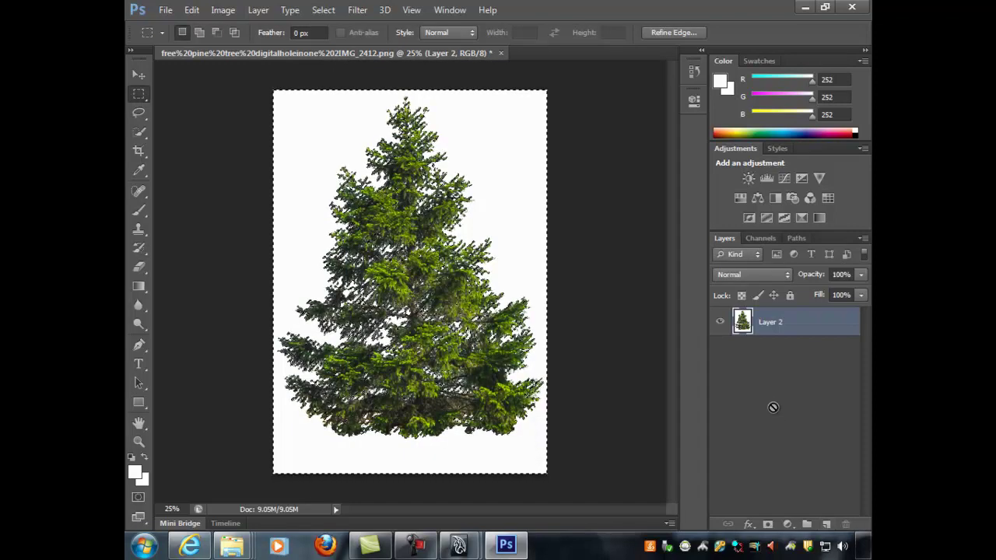
Duplicate Layer 2, cut the selected white background out of the copy and hide the original layer
left_click_drag(786, 322, 826, 524)
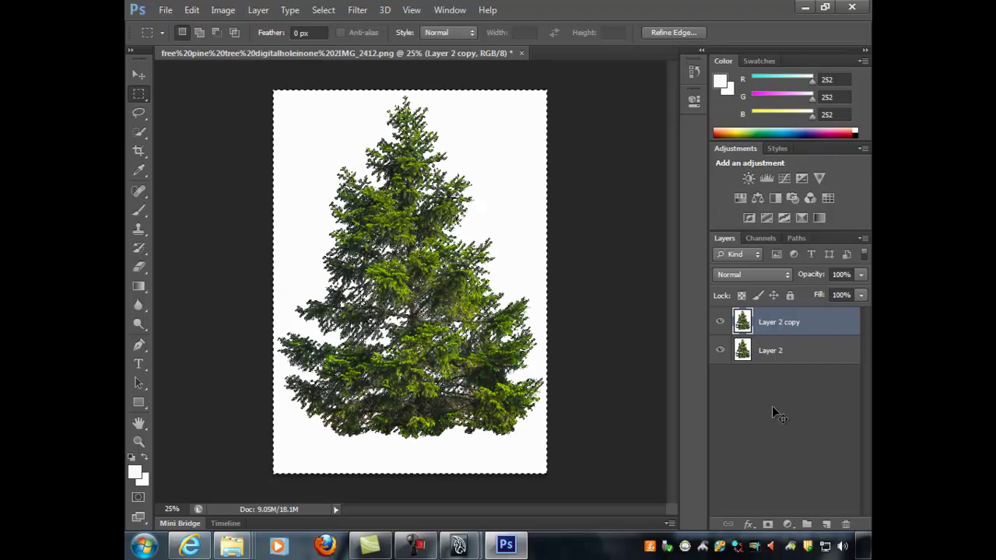
key("ctrl+x")
left_click(720, 350)
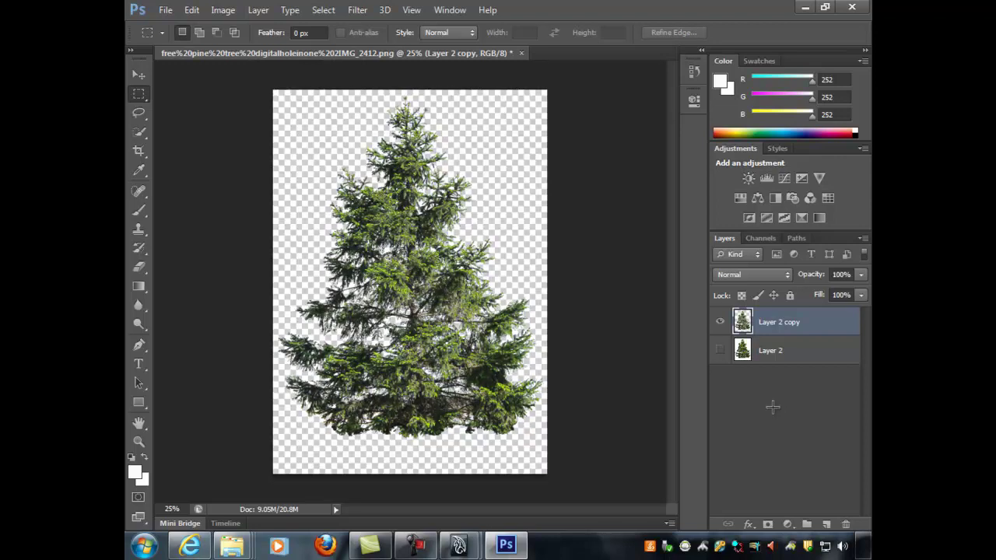
Select the outline of the cut-out tree on Layer 2 copy
key("ctrl+shift+d")
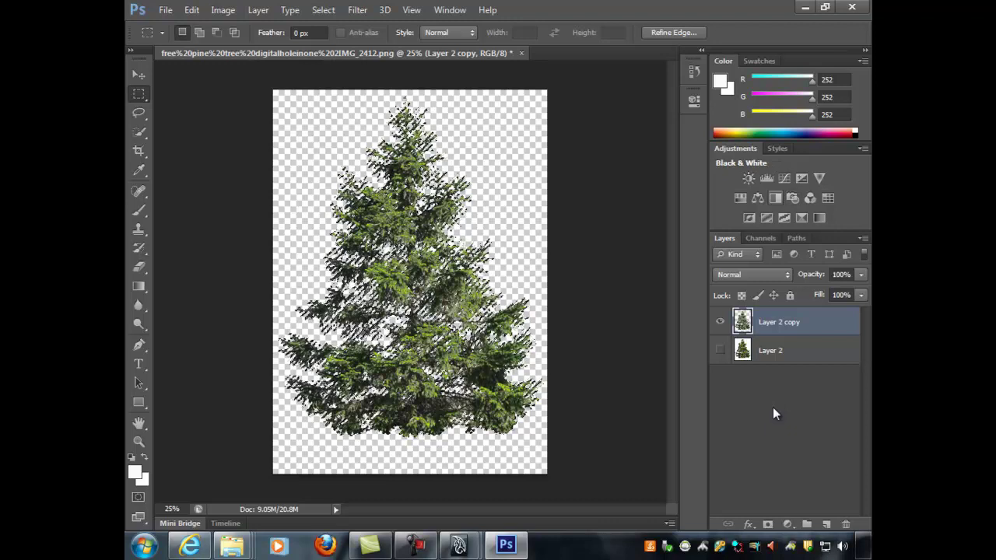
Examine the Red, Green and Blue channels of the tree image one by one, ending on the RGB composite
left_click(760, 238)
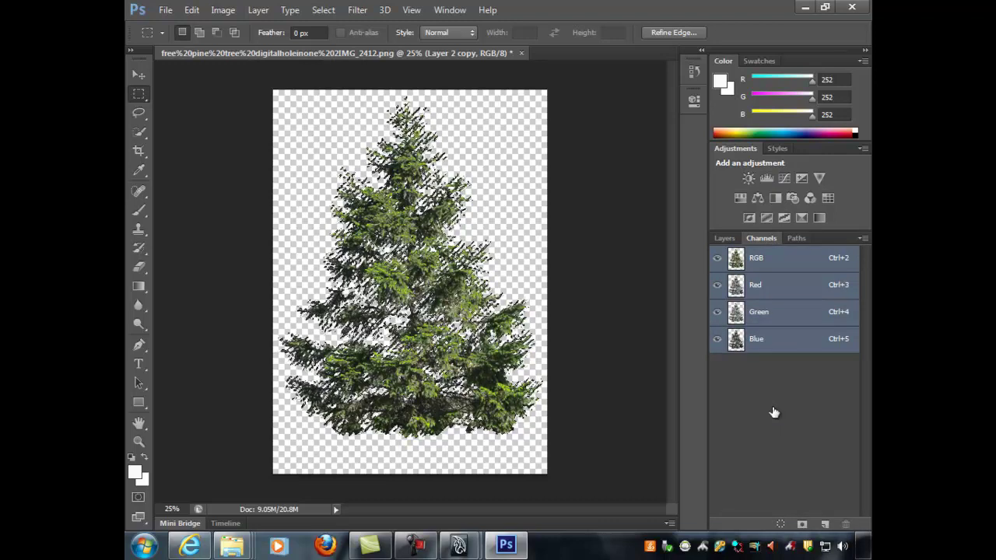
key("ctrl+3")
key("ctrl+4")
key("ctrl+5")
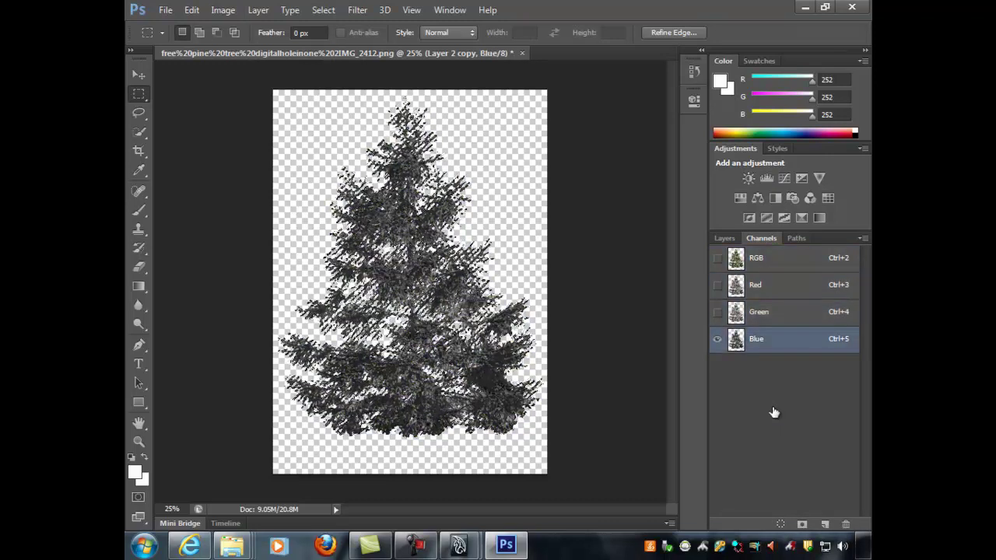
key("ctrl+2")
key("ctrl+3")
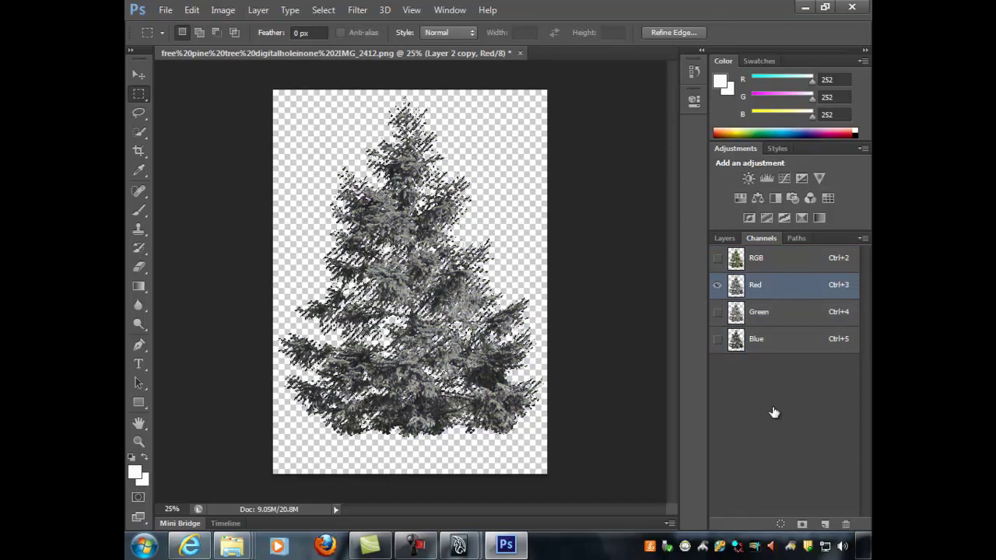
key("ctrl+4")
key("ctrl+5")
key("ctrl+3")
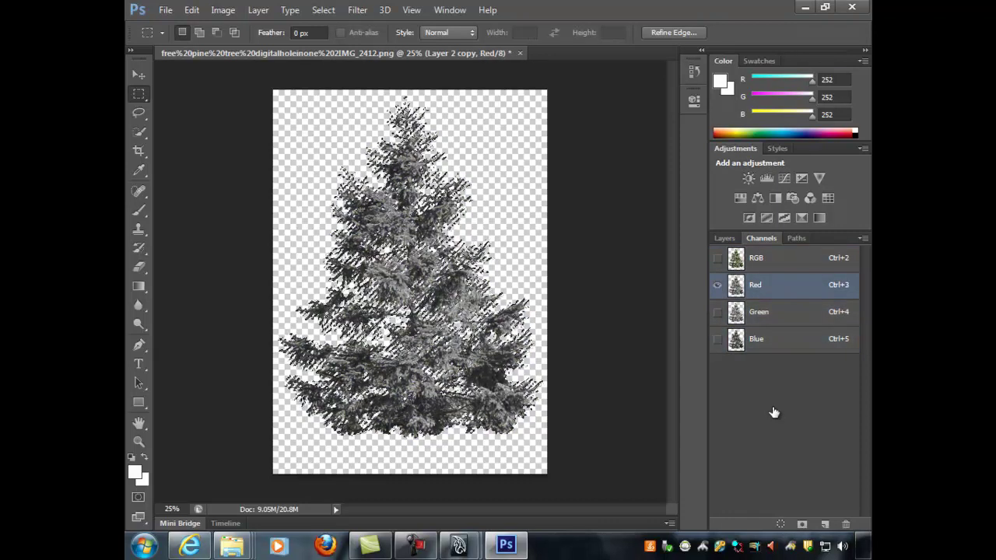
key("ctrl+4")
key("ctrl+5")
key("ctrl+3")
key("ctrl+2")
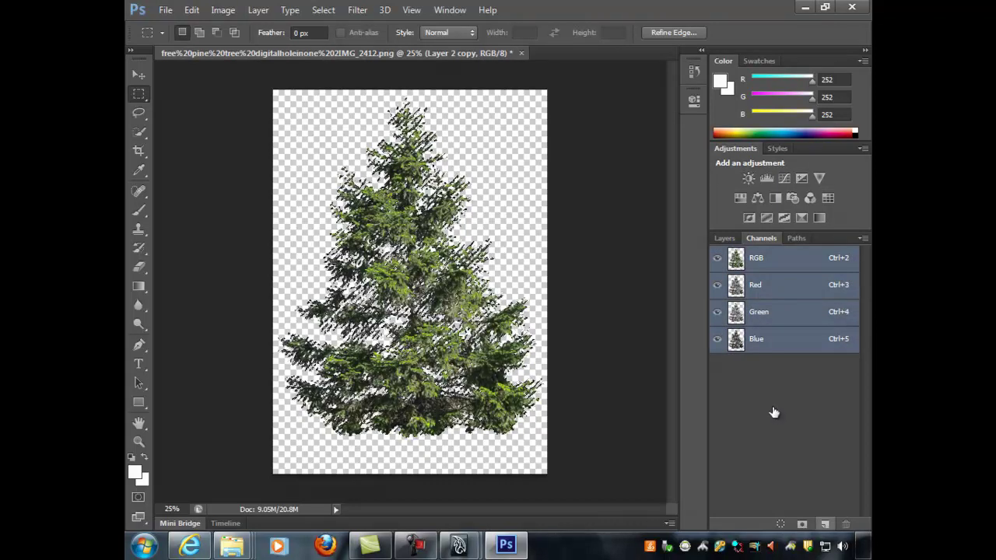
Create a new alpha channel, fill the tree selection in it with white and deselect
left_click(825, 525)
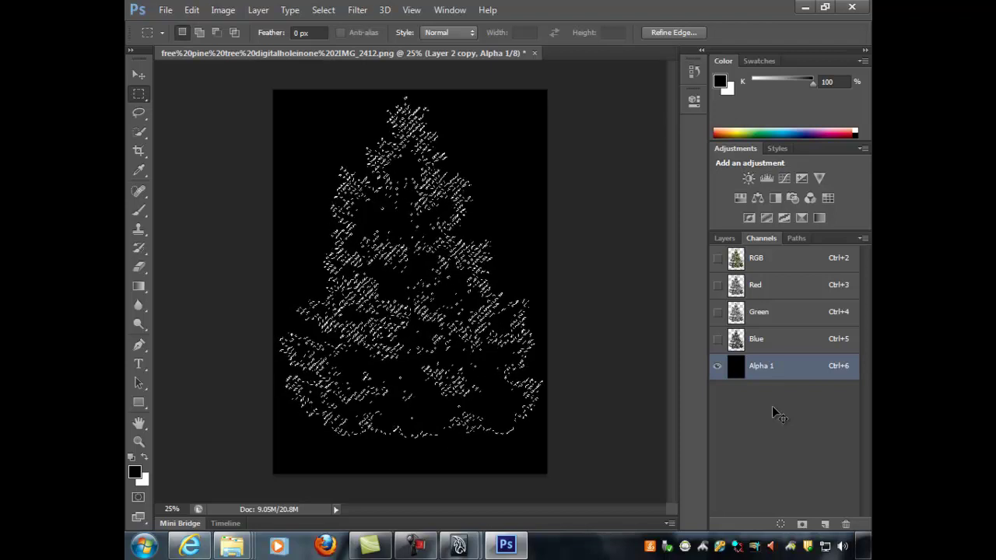
key("ctrl+v")
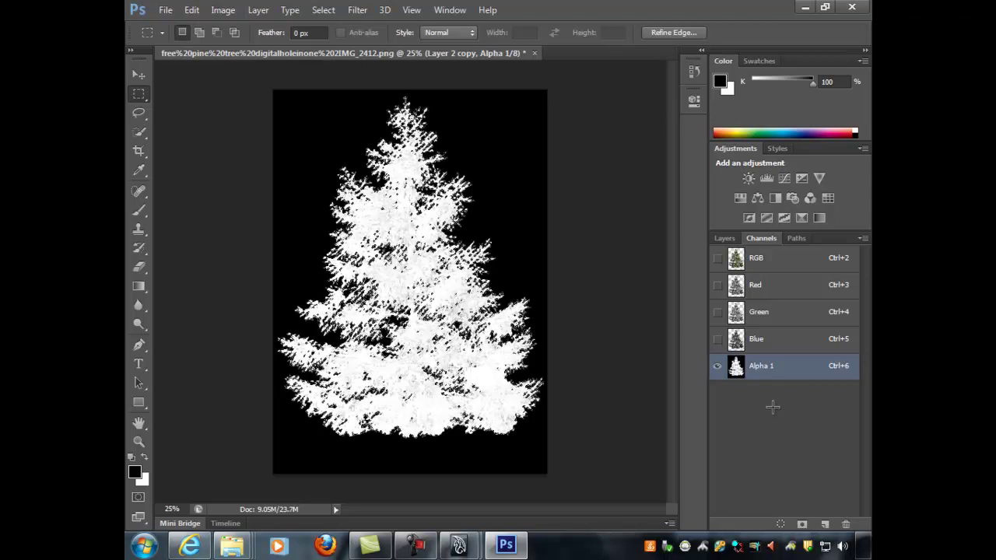
key("ctrl+d")
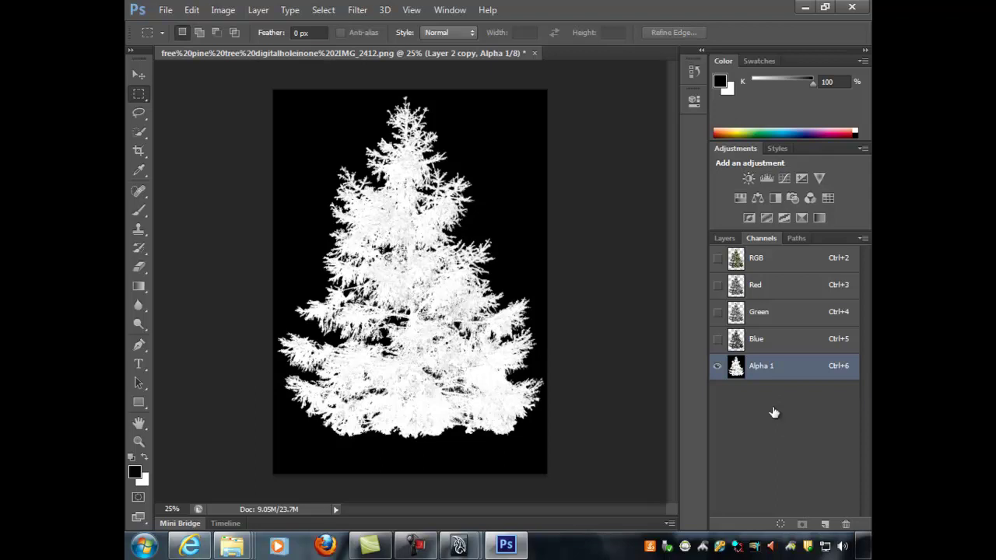
Return to the RGB composite and delete the hidden Layer 2, keeping only Layer 2 copy
key("ctrl+2")
key("F7")
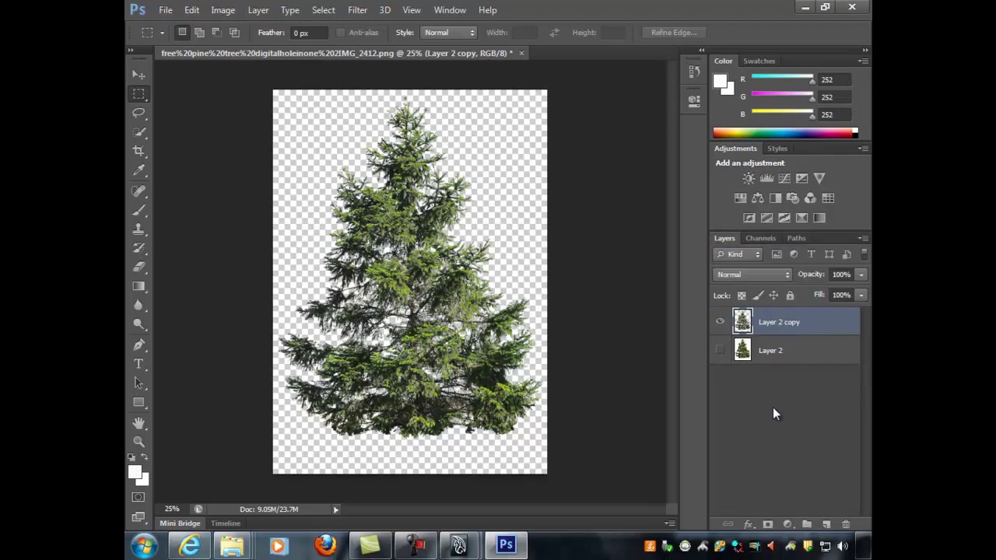
key("alt+bracketleft")
key("shift+alt+bracketright")
right_click(774, 412)
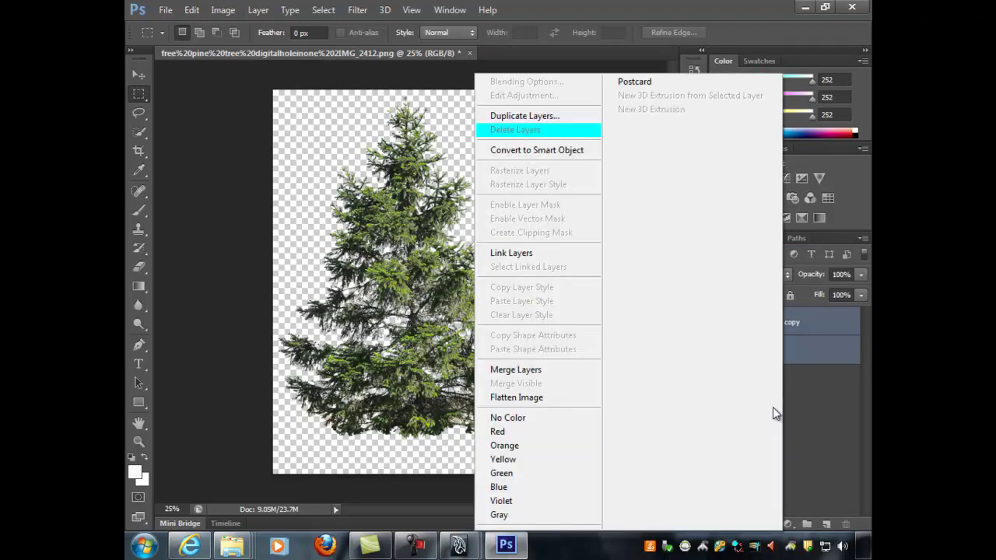
key("Return")
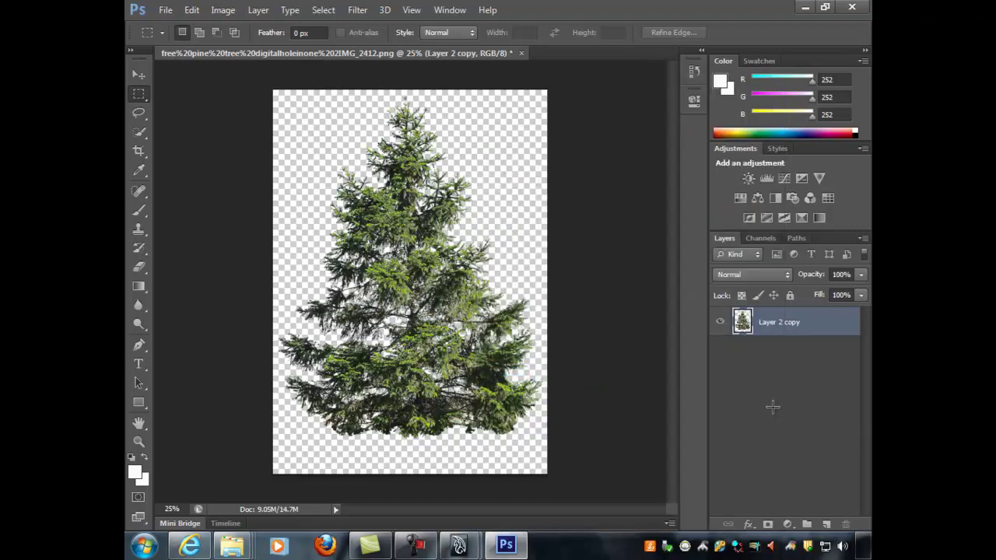
Set up a save of the image in the Temp folder in TIFF format with the file name PineTree_Mask_01.tif
key("ctrl+shift+s")
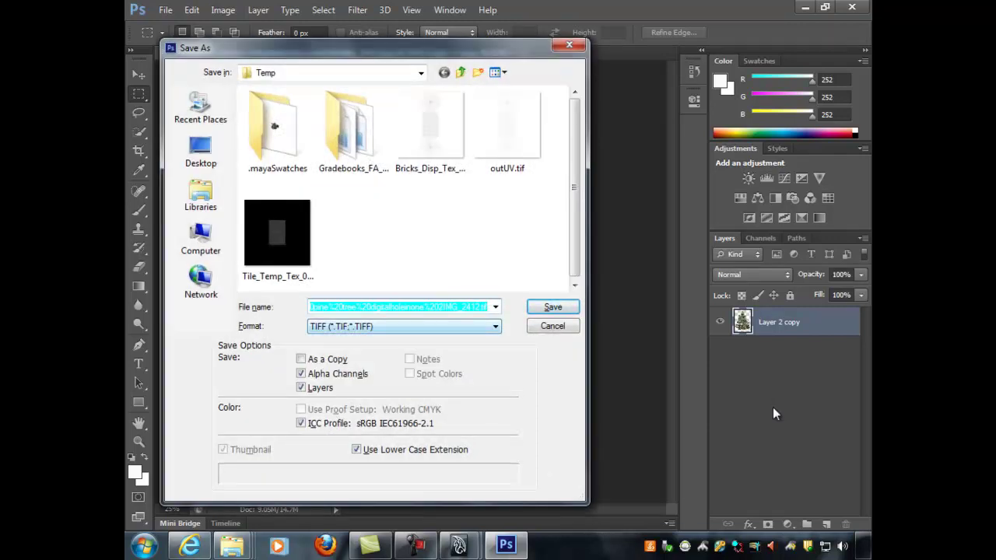
key("Tab")
key("alt+Down")
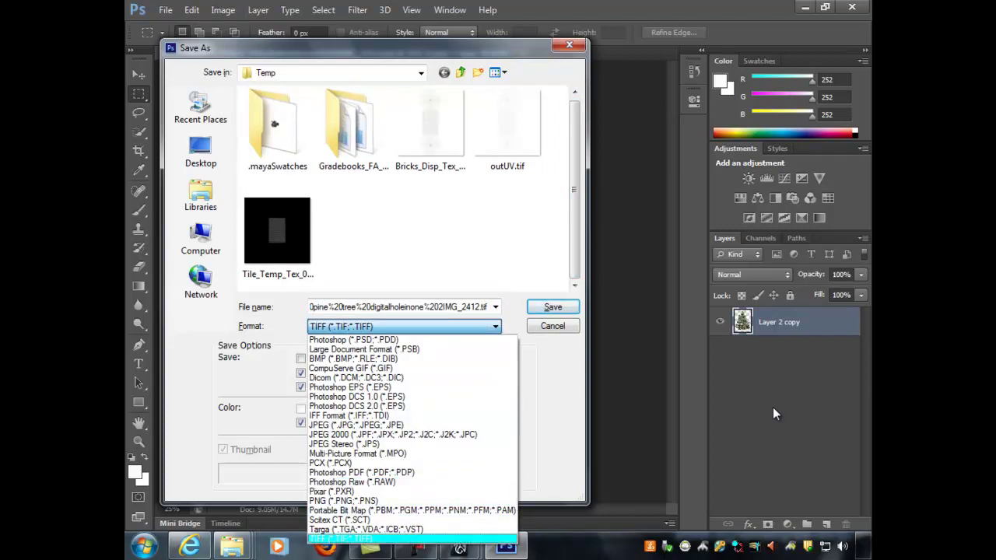
key("Return")
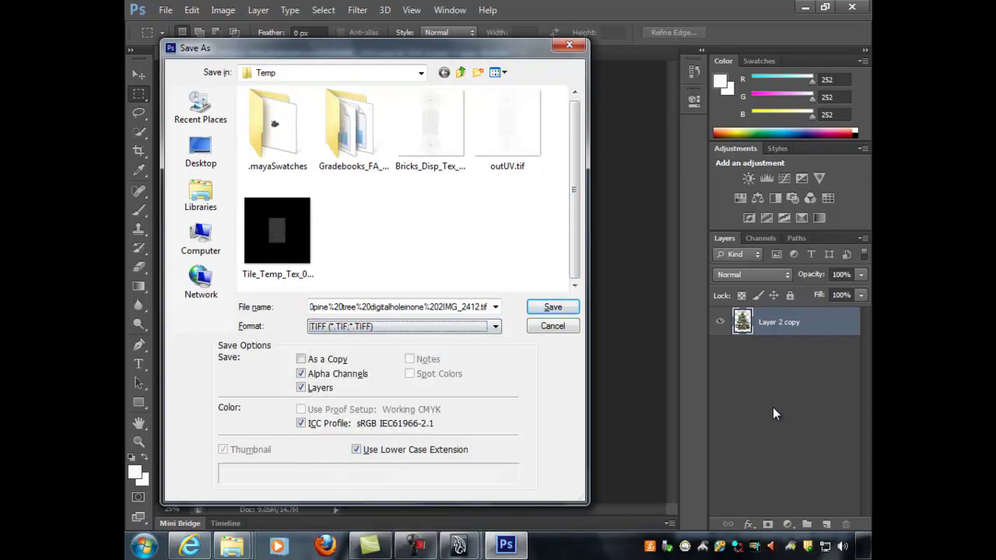
key("shift+Tab")
key("End")
key("Left")
key("Left")
key("Left")
key("BackSpace")
key("BackSpace")
key("BackSpace")
key("BackSpace")
key("BackSpace")
key("BackSpace")
key("BackSpace")
key("BackSpace")
key("BackSpace")
key("BackSpace")
key("BackSpace")
key("BackSpace")
key("BackSpace")
key("BackSpace")
key("BackSpace")
key("BackSpace")
key("BackSpace")
key("BackSpace")
key("BackSpace")
key("BackSpace")
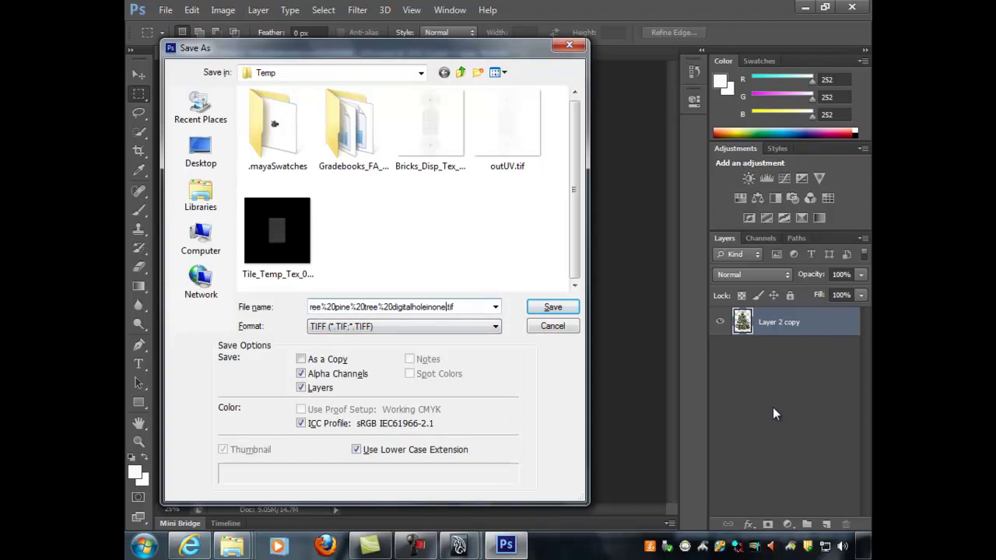
key("BackSpace")
key("BackSpace")
key("BackSpace")
key("BackSpace")
key("BackSpace")
key("BackSpace")
key("BackSpace")
type("PineTree")
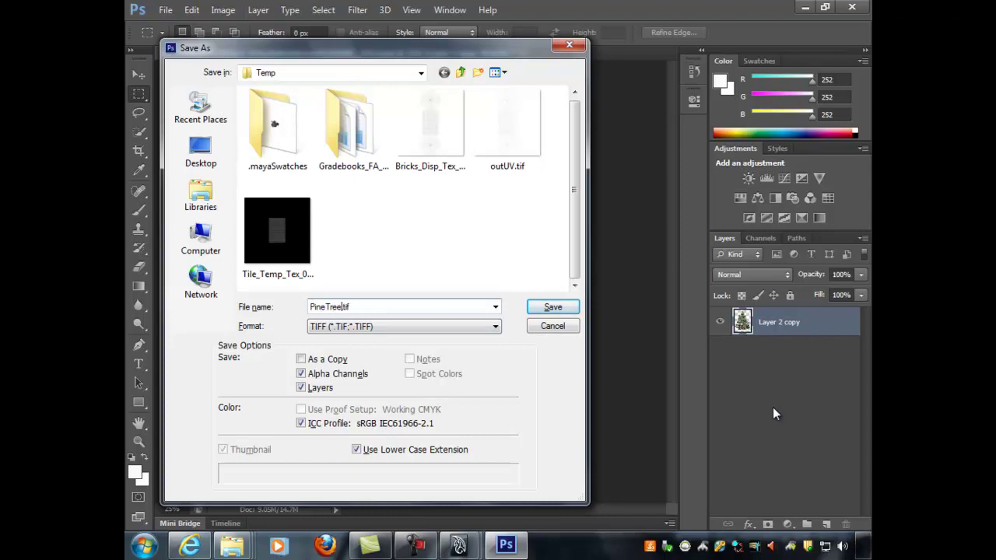
type("_Mask_")
type("01")
Save the TIFF as a copy without layers, keeping alpha channels and using image compression NONE
key("alt+l")
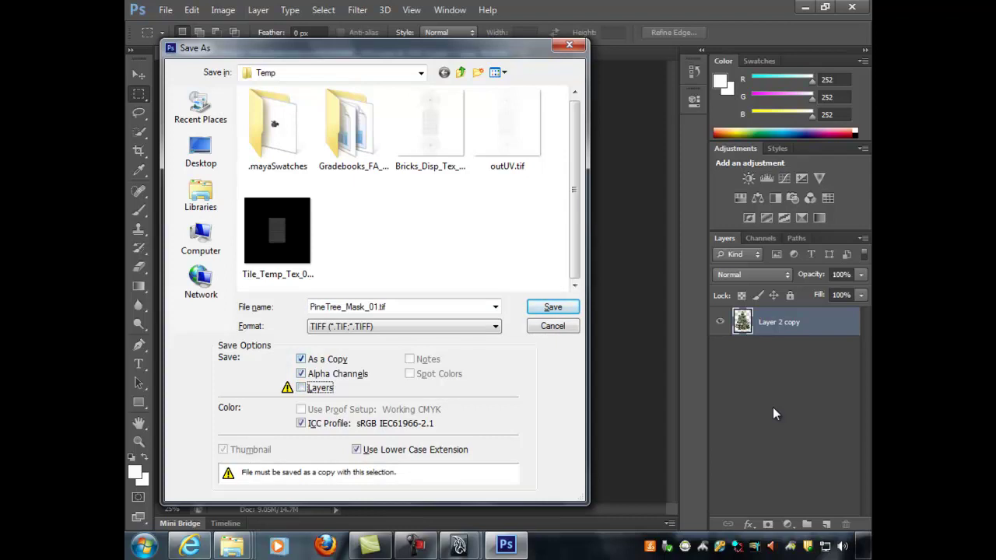
key("Return")
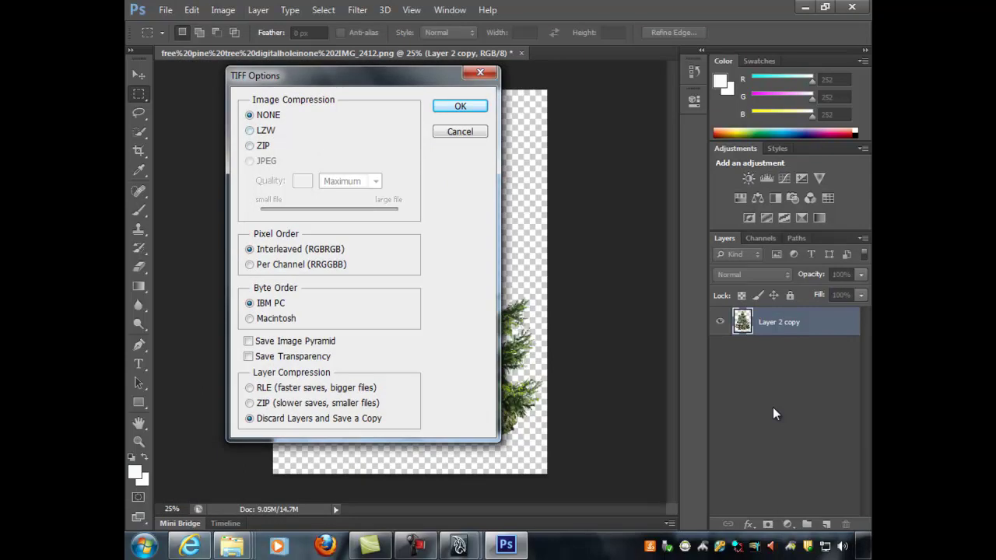
key("Down")
key("alt+n")
key("Return")
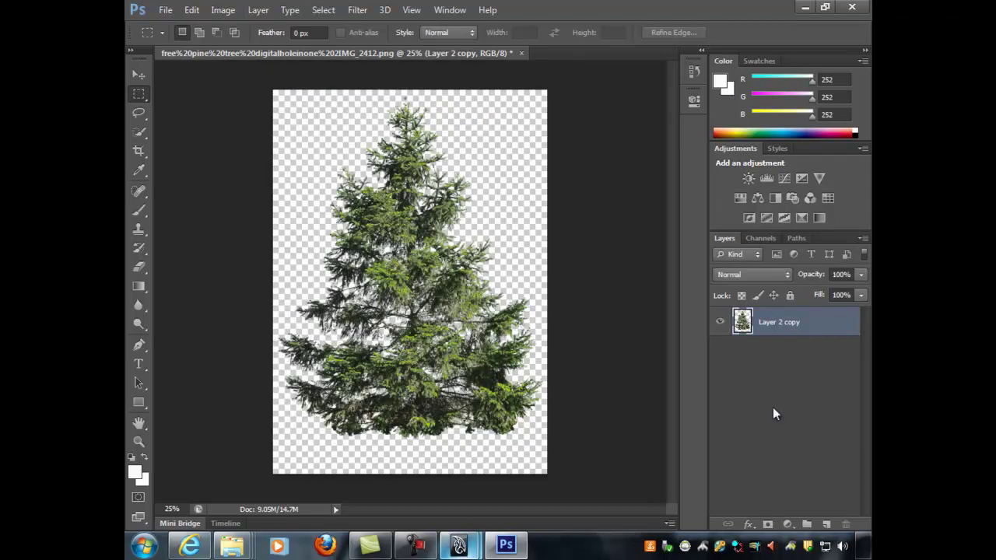
Switch to Maya and create a square polygon plane around the trunk in the side view
key("super+7")
key("Return")
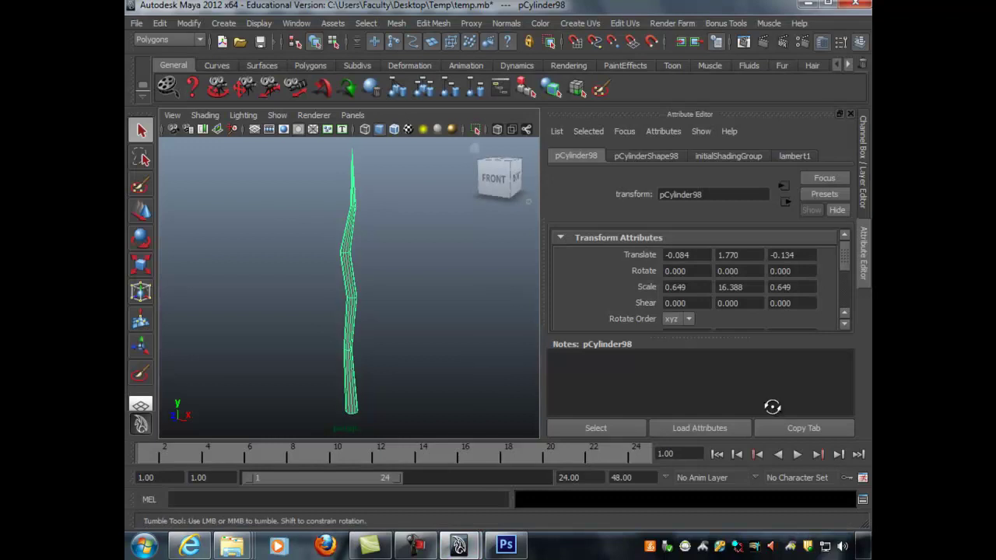
left_click(223, 23)
mouse_move(257, 58)
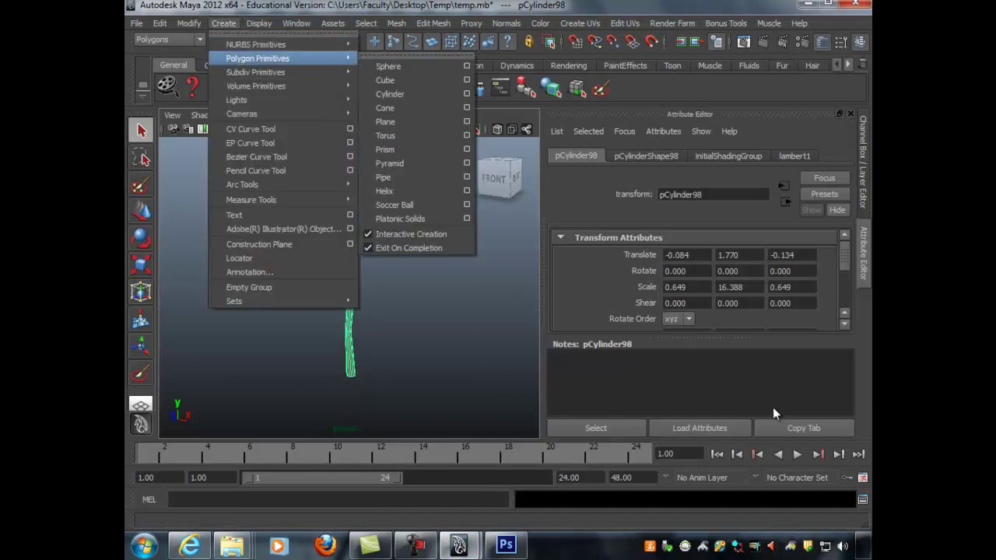
left_click(385, 122)
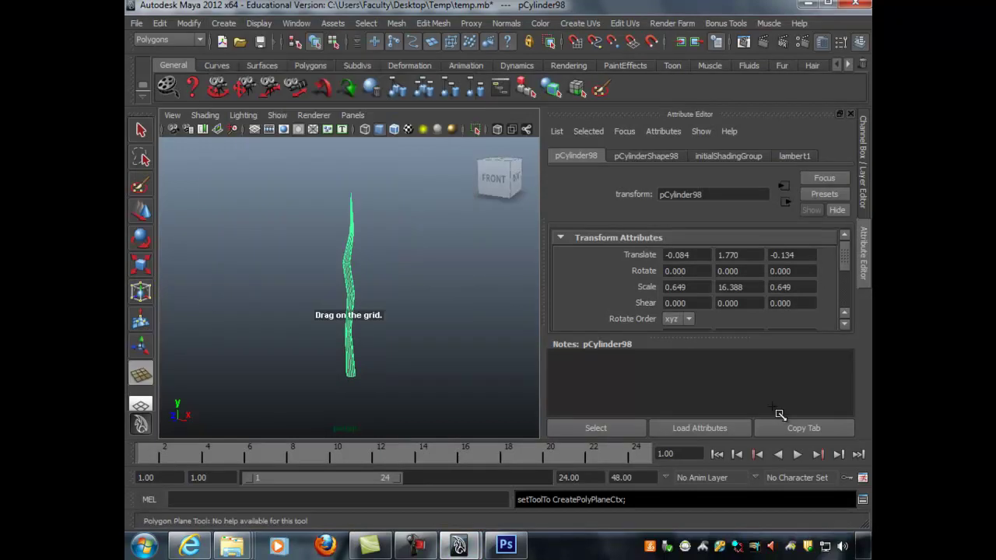
key("space")
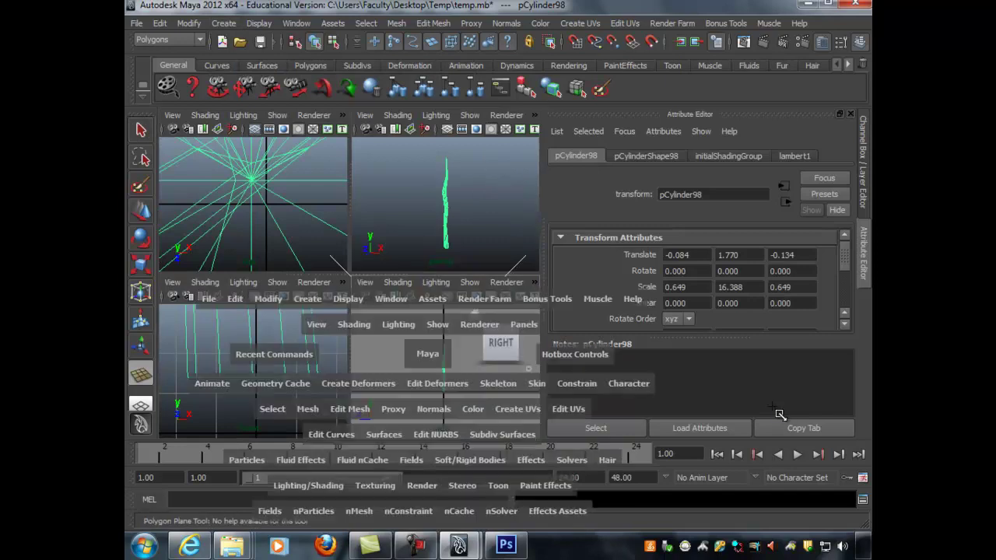
key("space")
left_click_drag(346, 271, 389, 314)
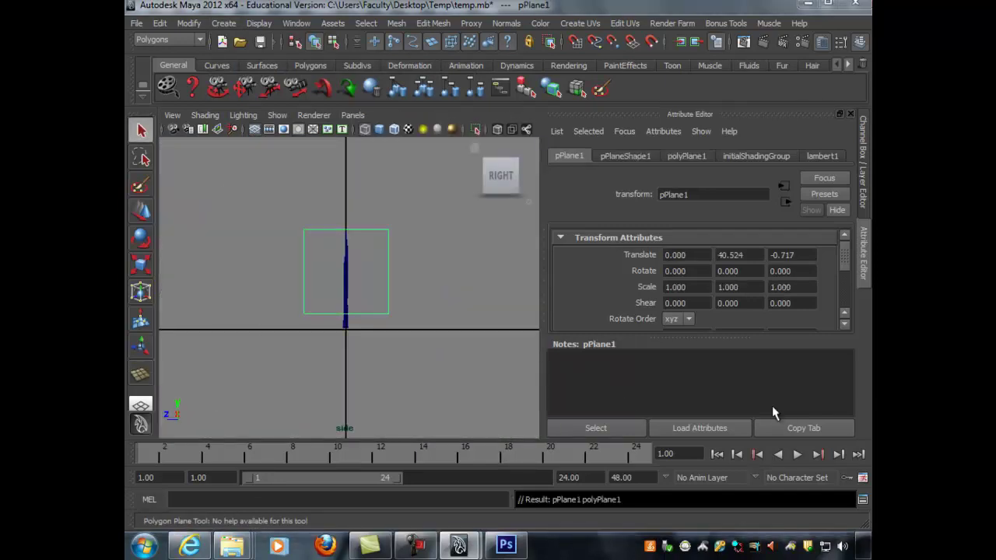
Assign a new Lambert material to the plane in the perspective view
key("space")
key("space")
left_click_drag(444, 207, 424, 207, "alt")
left_click_drag(772, 406, 776, 413, "alt")
left_click_drag(428, 251, 392, 234, "alt")
right_click(392, 234)
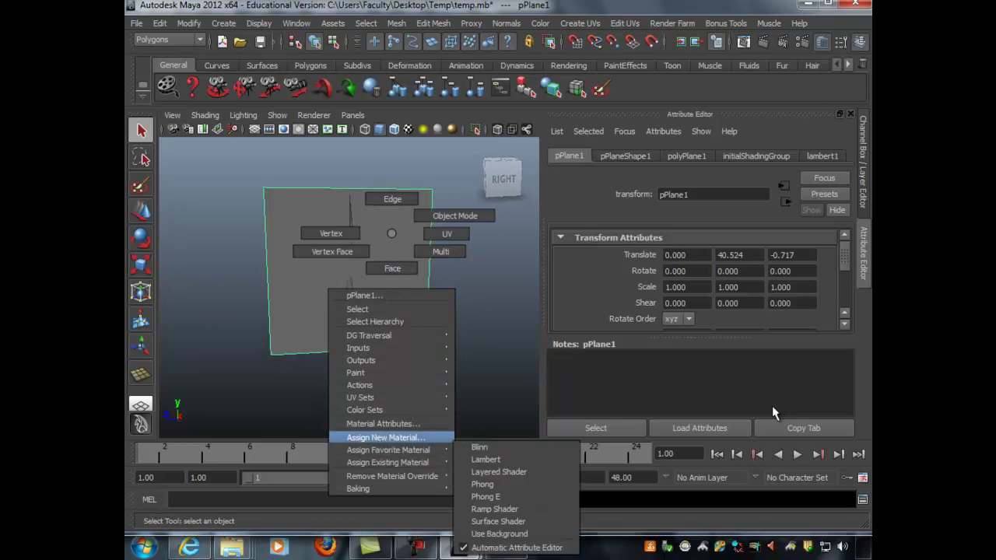
left_click(386, 437)
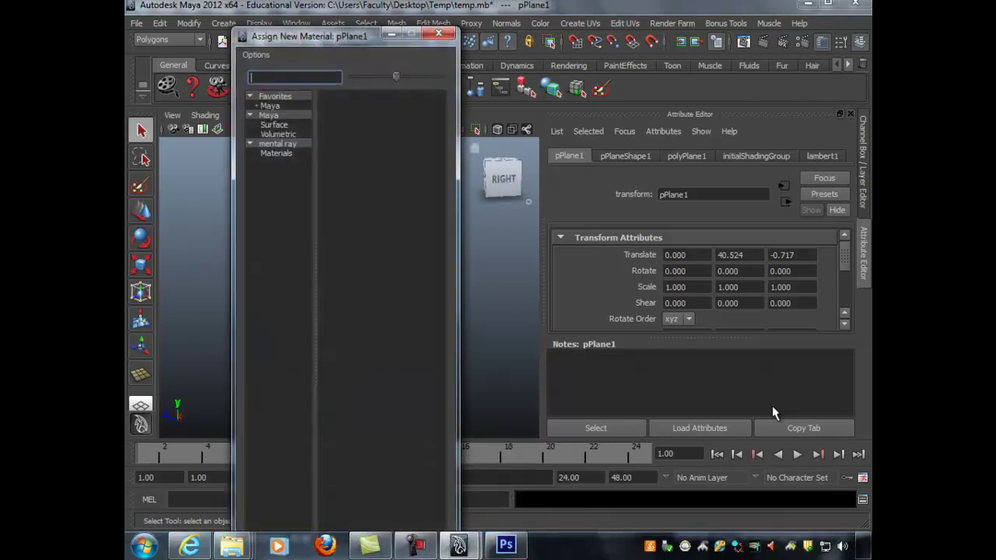
left_click(350, 153)
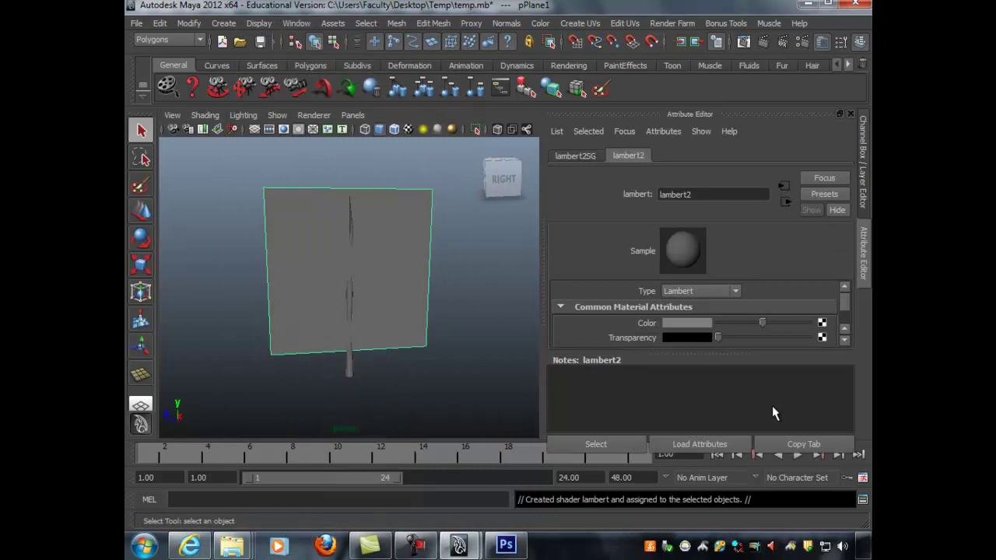
Map PineTree_Mask_01.tif from the Desktop Temp folder as a file texture onto the Lambert material's Color
mouse_move(349, 288)
left_mouse_down("alt")
mouse_move(451, 288)
mouse_move(361, 287)
left_mouse_up("alt")
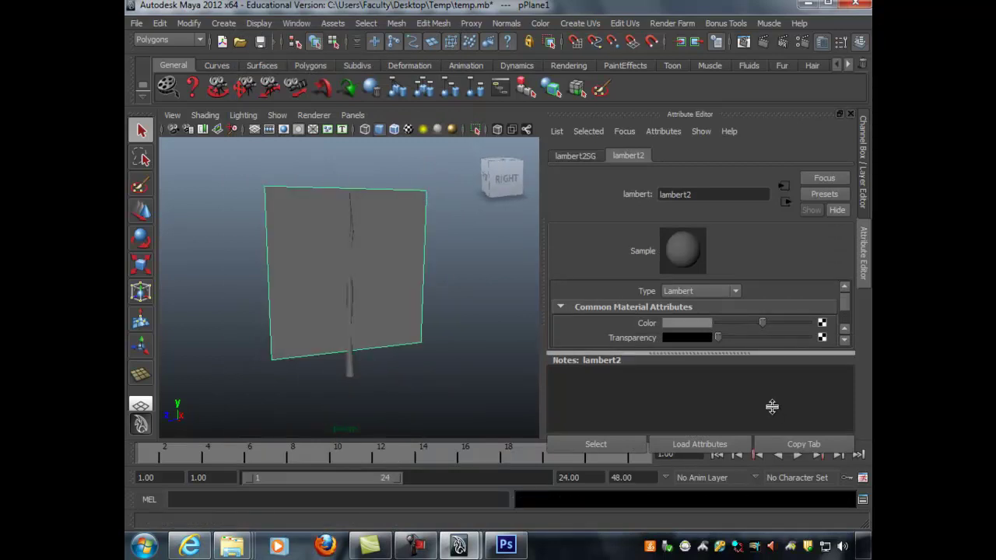
left_click_drag(772, 406, 775, 412)
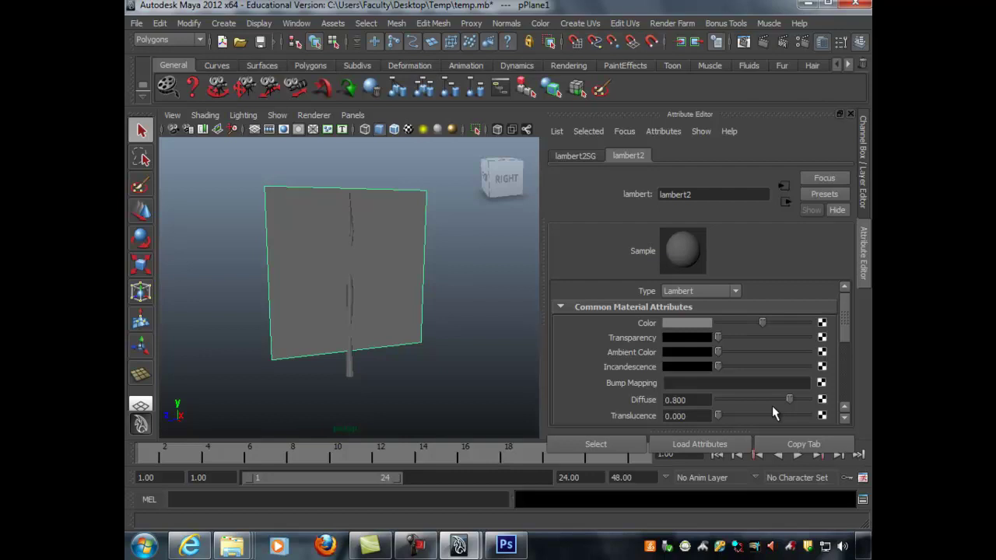
left_click(823, 323)
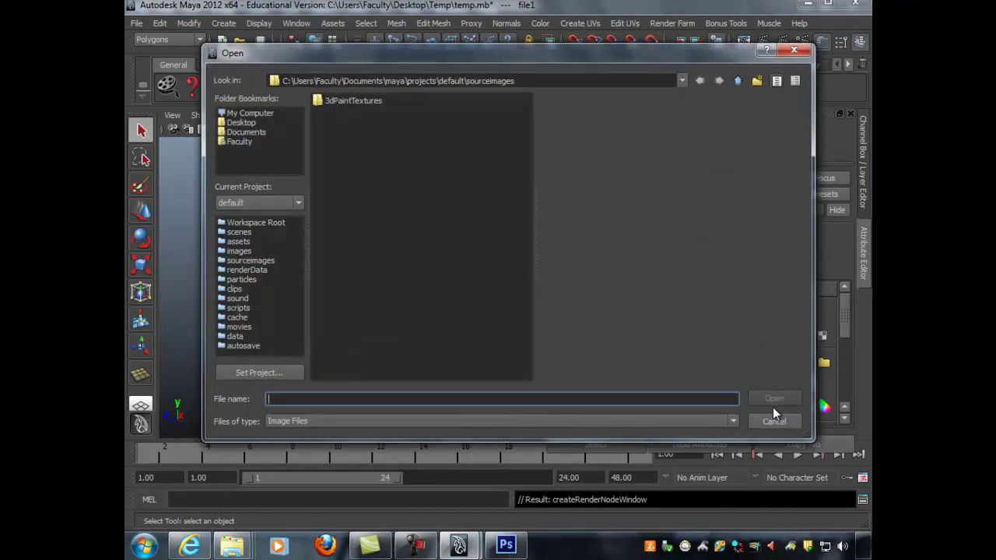
left_click(241, 123)
double_click(334, 171)
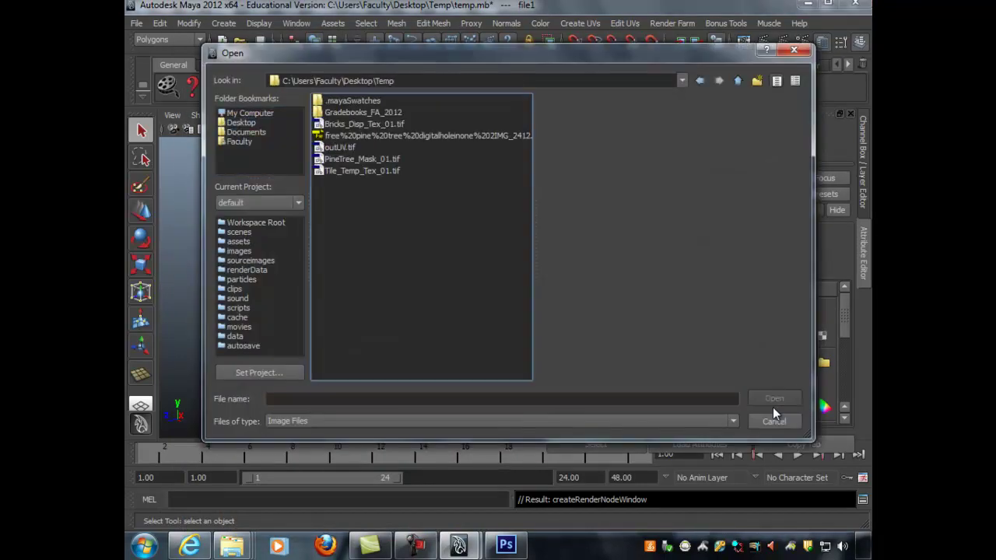
key("p")
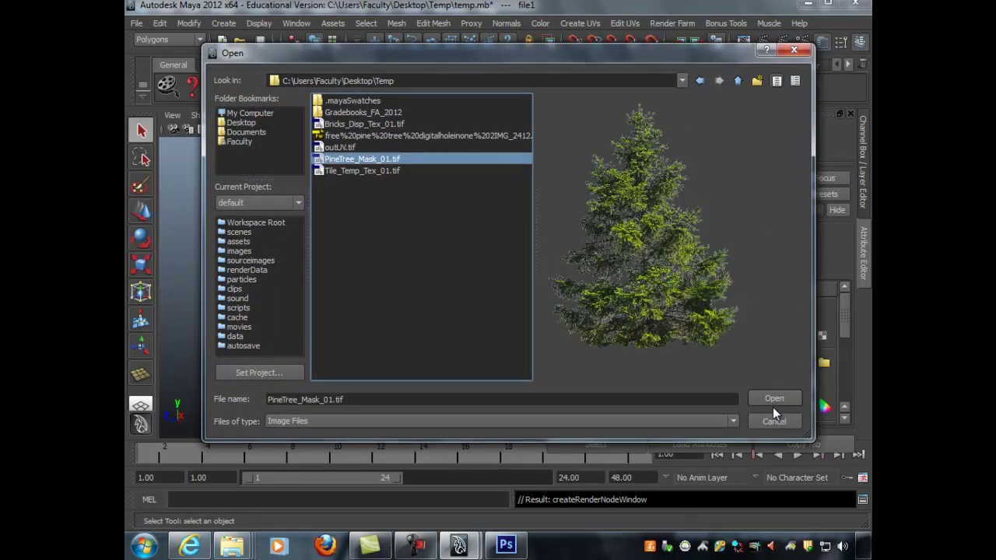
key("Return")
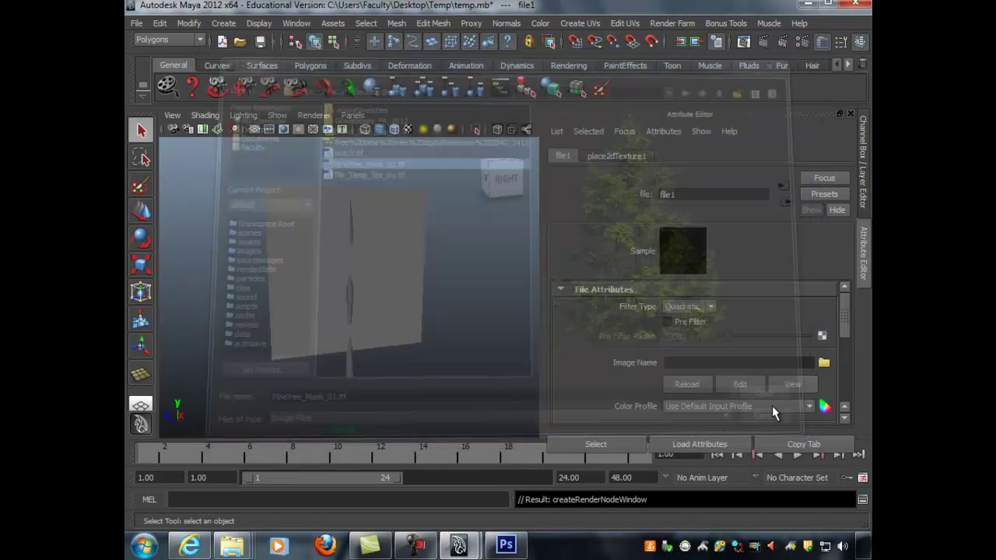
Display the tree texture on the plane in the perspective view and select the plane
right_click_drag(348, 288, 389, 289, "alt")
mouse_move(348, 287)
left_mouse_down("alt")
mouse_move(327, 285)
mouse_move(413, 274)
left_mouse_up("alt")
left_click_drag(772, 406, 772, 407, "alt")
scroll(773, 407, "up", 2)
left_click(773, 407)
scroll(772, 407, "down", 2)
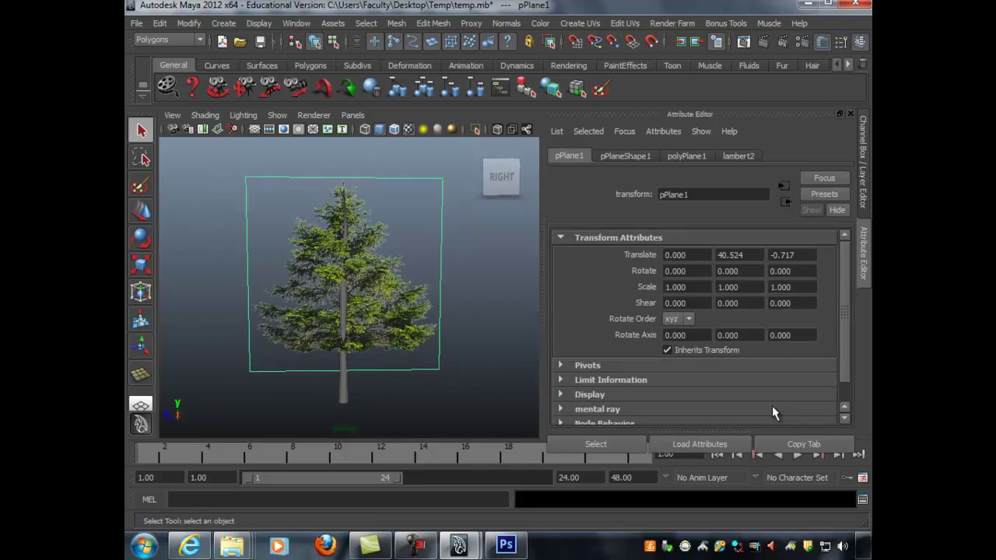
Stretch the tree plane vertically to a Y scale of about 1.393 and raise it to Translate Y 45.969 around the trunk
key("r")
left_click_drag(347, 212, 284, 189)
left_click_drag(771, 406, 772, 407, "alt")
right_click_drag(771, 407, 771, 407, "alt")
left_click_drag(772, 407, 772, 406, "alt")
key("w")
left_click_drag(346, 229, 345, 209)
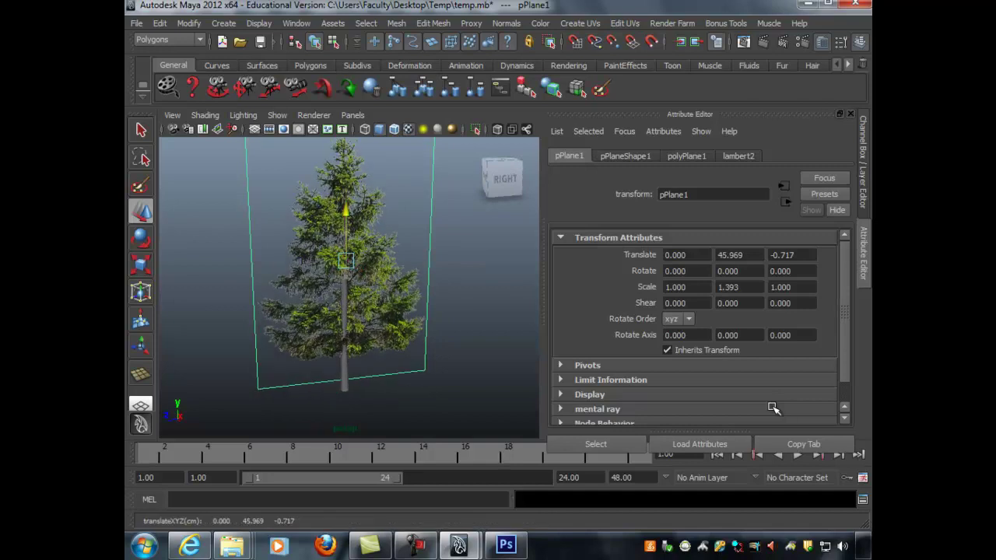
left_click_drag(772, 407, 772, 407, "alt")
right_click_drag(771, 407, 773, 408, "alt")
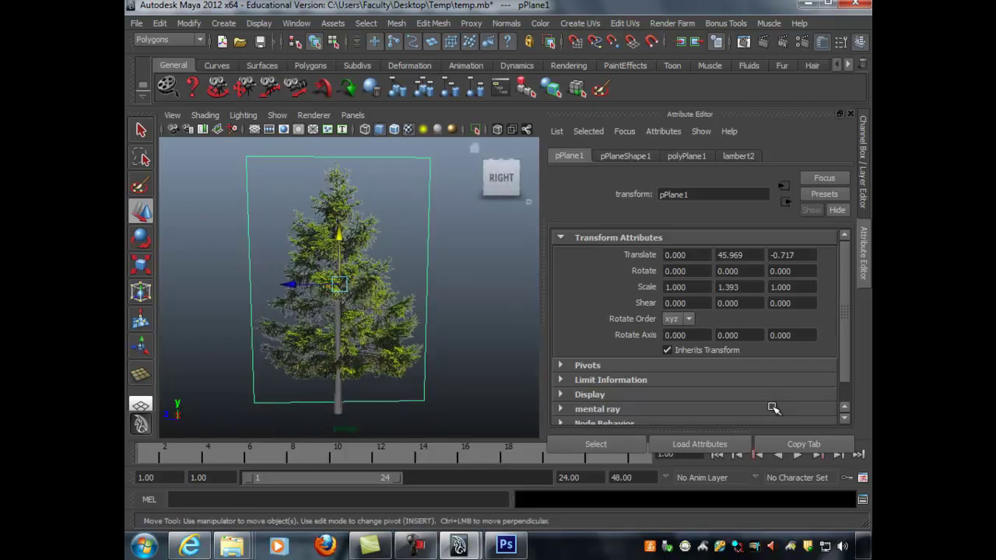
left_click_drag(773, 408, 772, 408, "alt")
Open the UV Texture Editor for the tree plane and select all four of its UVs over the texture image
key("alt+w")
key("Down")
key("Down")
key("Down")
key("Down")
key("Down")
key("Down")
key("Down")
key("Down")
key("Down")
key("Down")
key("Down")
key("Down")
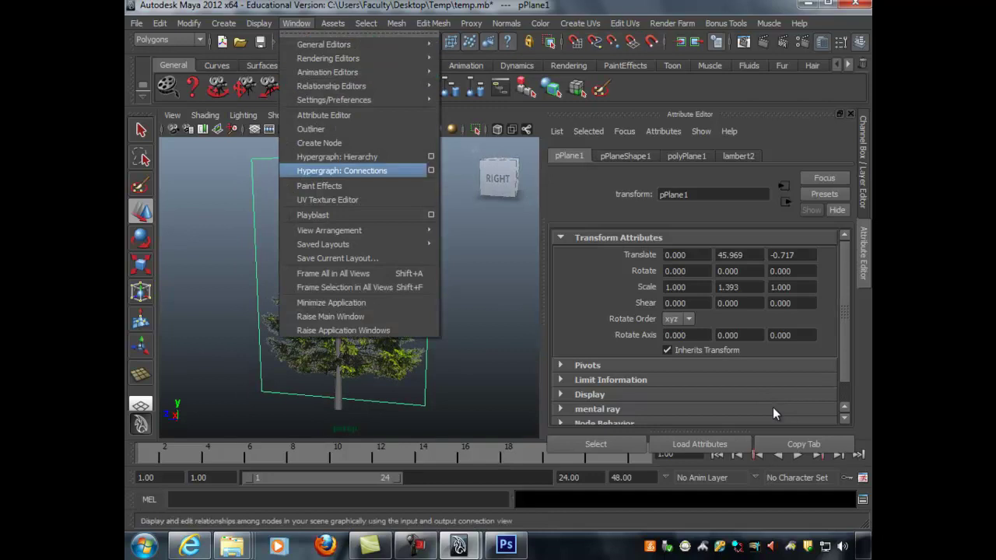
key("Return")
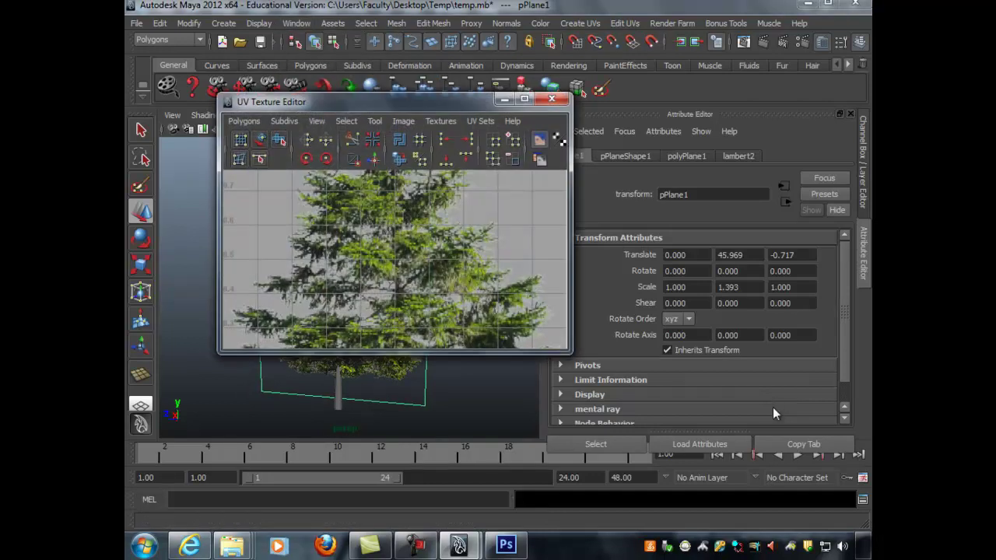
scroll(628, 219, "down", 5)
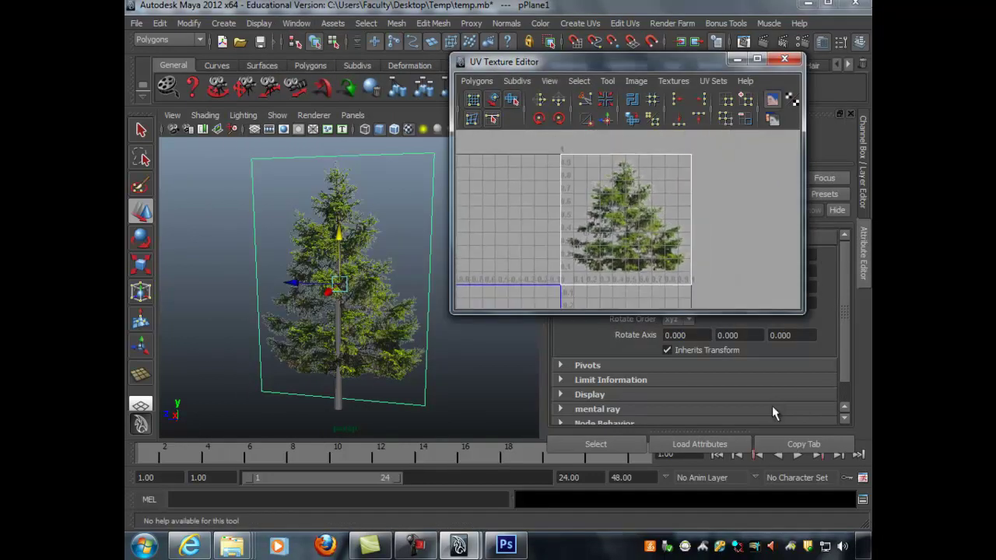
right_click(579, 162)
right_click_drag(579, 163, 634, 162)
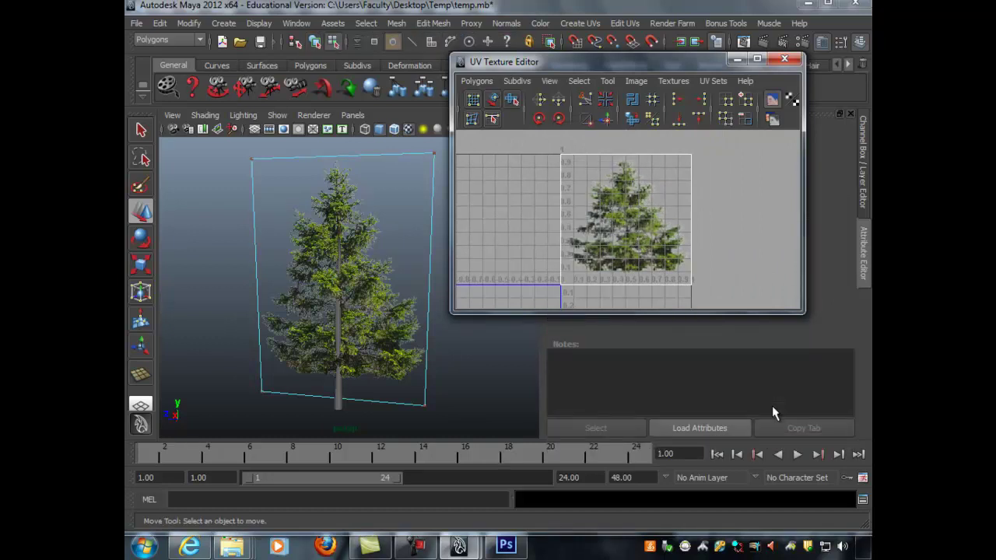
left_click_drag(537, 143, 781, 300)
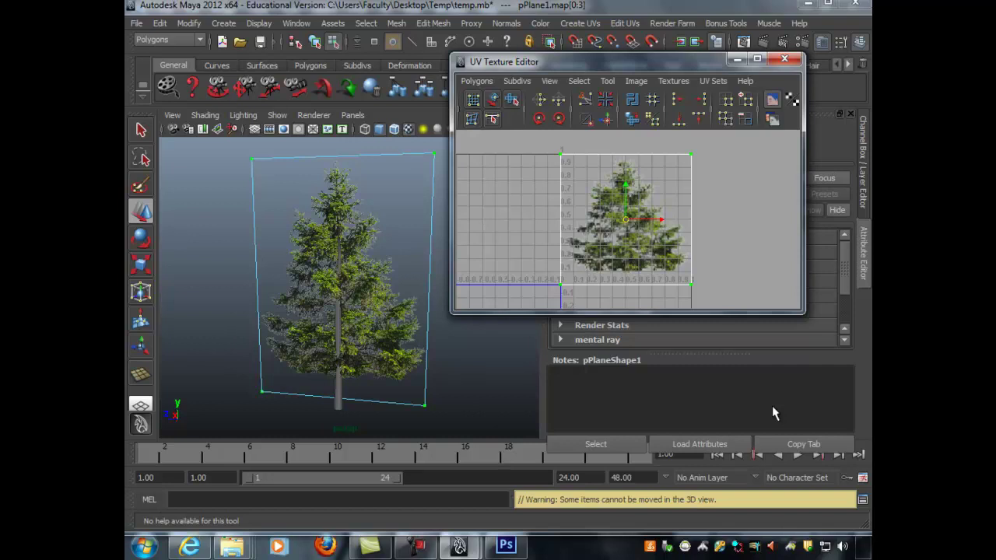
Try shifting the plane's left-edge UVs and its upper-left corner UV sideways, and reselect all of its UVs
middle_click_drag(773, 408, 783, 410, "alt")
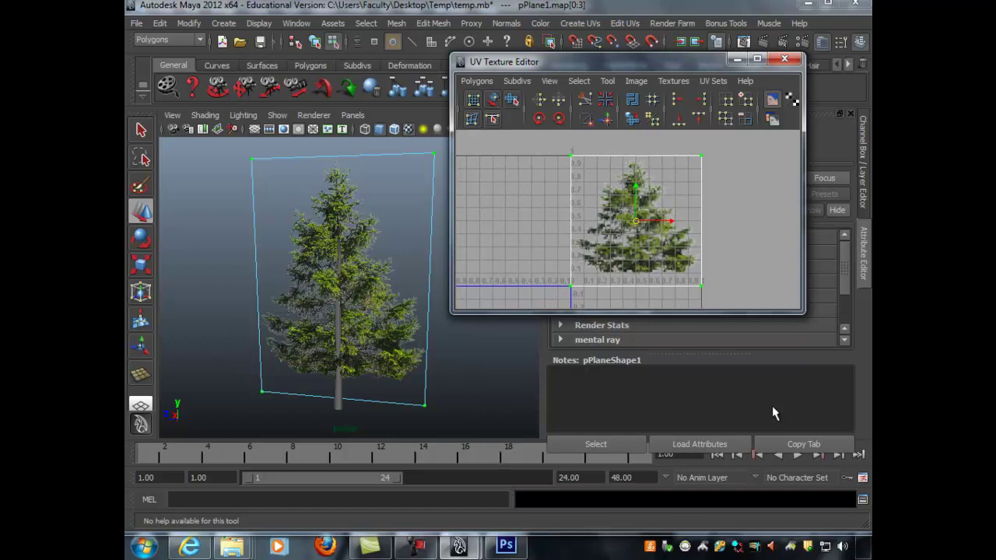
key("ctrl+z")
left_click_drag(606, 221, 652, 221)
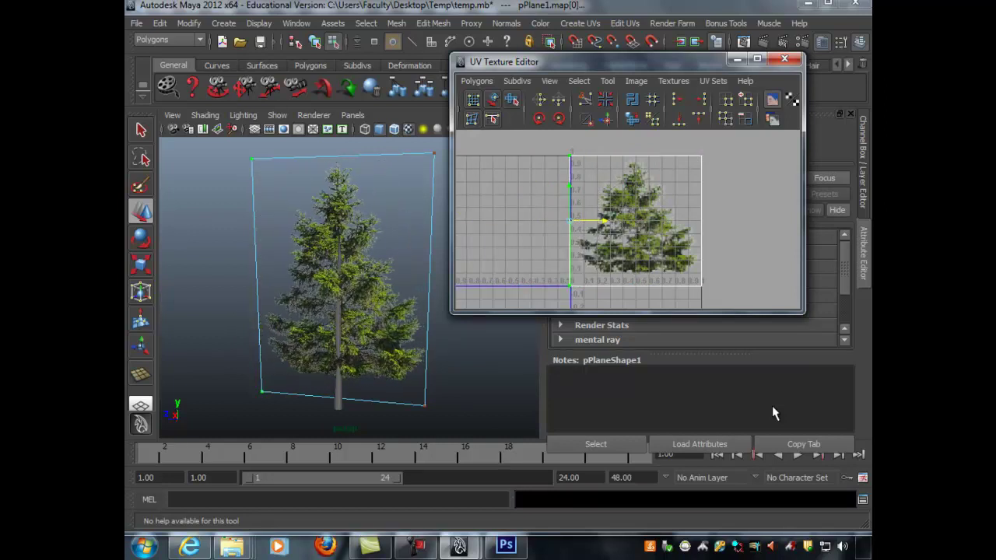
key("w")
left_click_drag(605, 156, 553, 156)
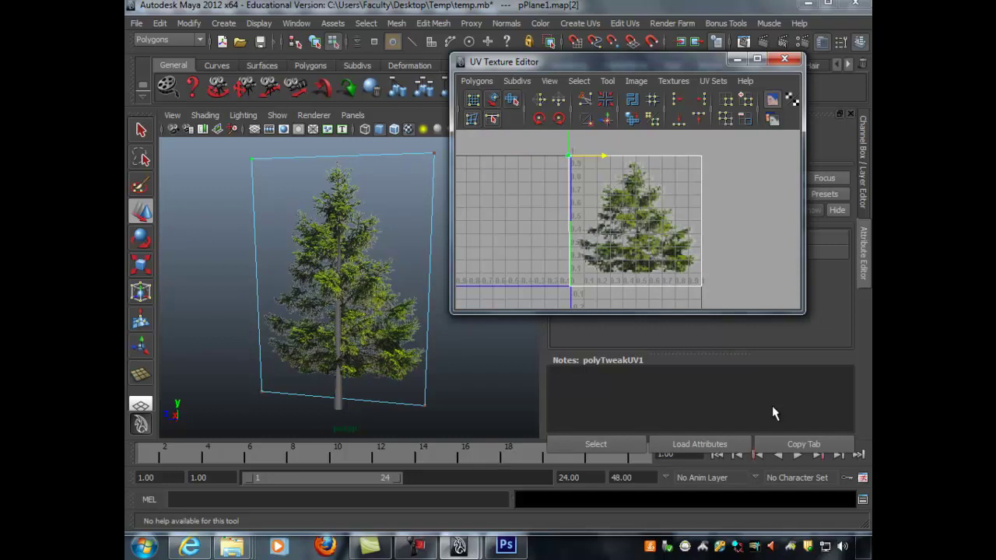
key("Right")
mouse_move(736, 156)
left_mouse_down()
mouse_move(693, 155)
mouse_move(740, 155)
mouse_move(537, 298)
left_mouse_up()
mouse_move(635, 185)
left_mouse_down()
mouse_move(634, 164)
mouse_move(635, 226)
mouse_move(635, 185)
left_mouse_up()
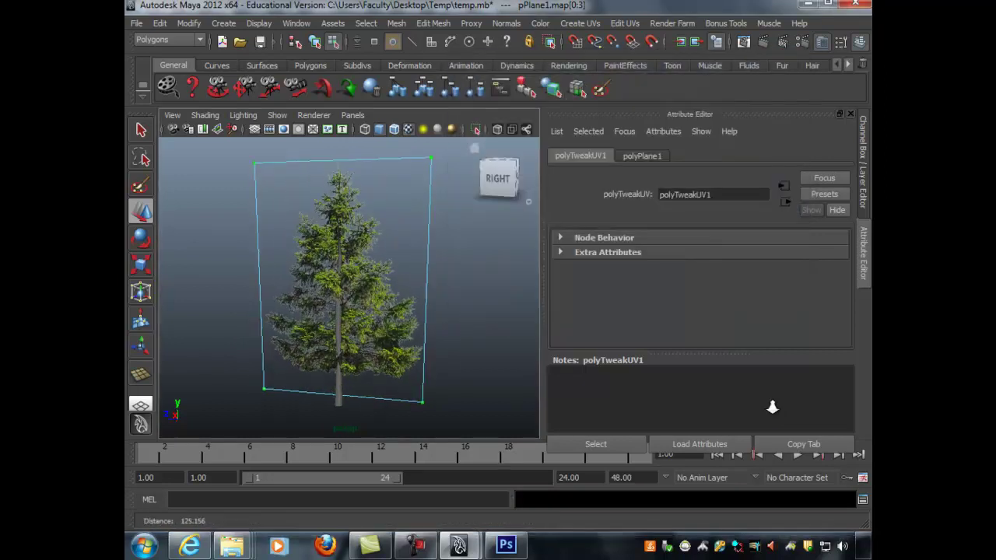
Return the tree plane to object mode and render the perspective view from the front and nearly edge-on from behind
key("F8")
key("F8")
key("F8")
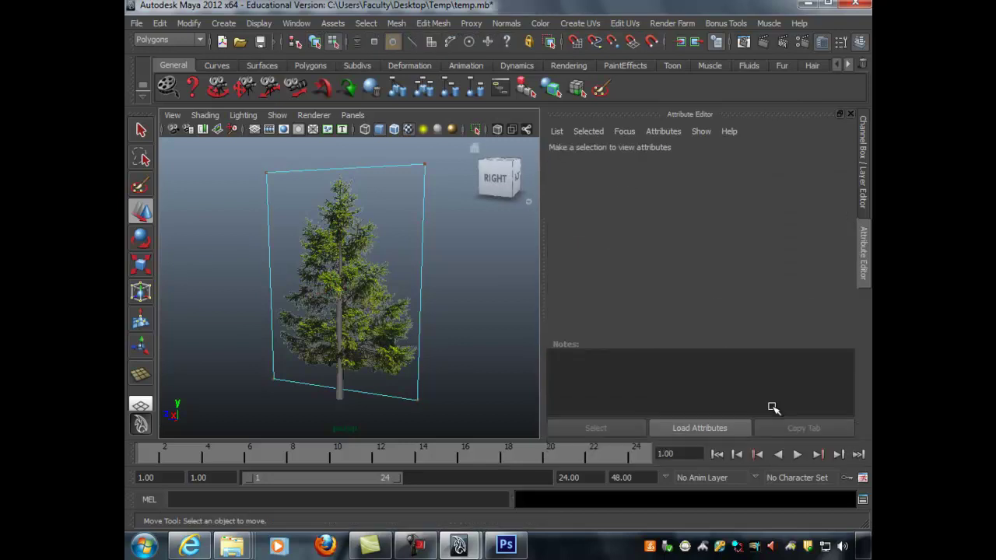
mouse_move(443, 312)
left_mouse_down("alt")
mouse_move(257, 312)
mouse_move(427, 312)
left_mouse_up("alt")
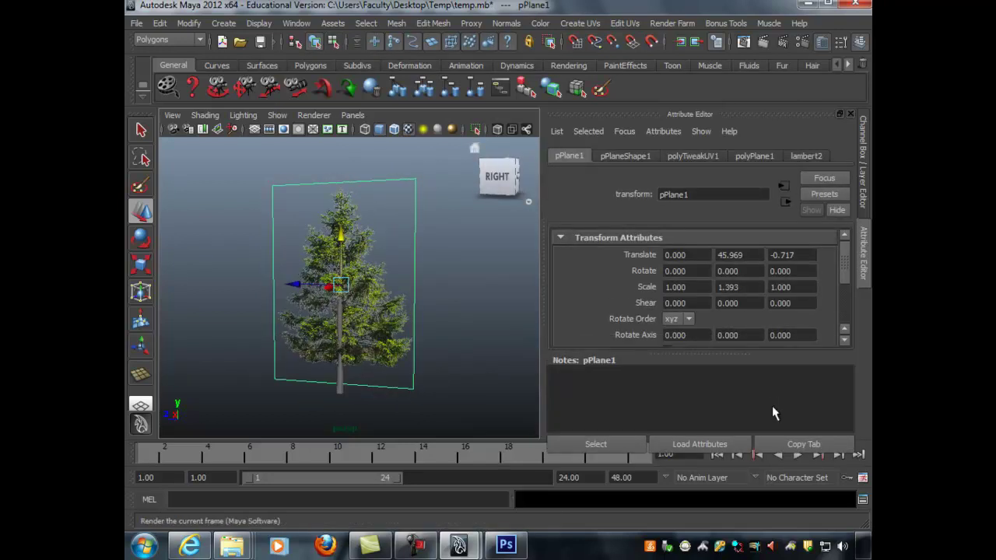
left_click(763, 42)
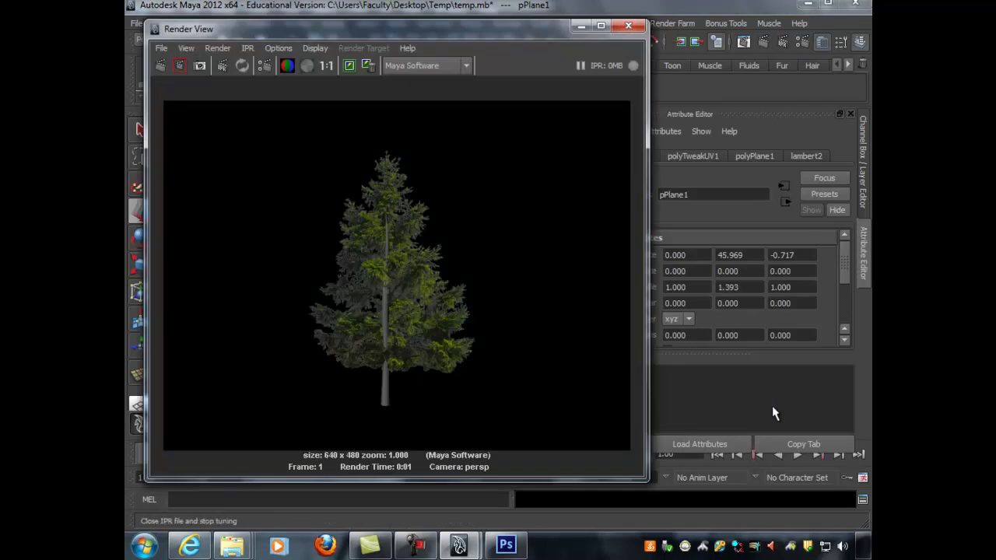
left_click(629, 26)
left_click_drag(436, 311, 273, 311, "alt")
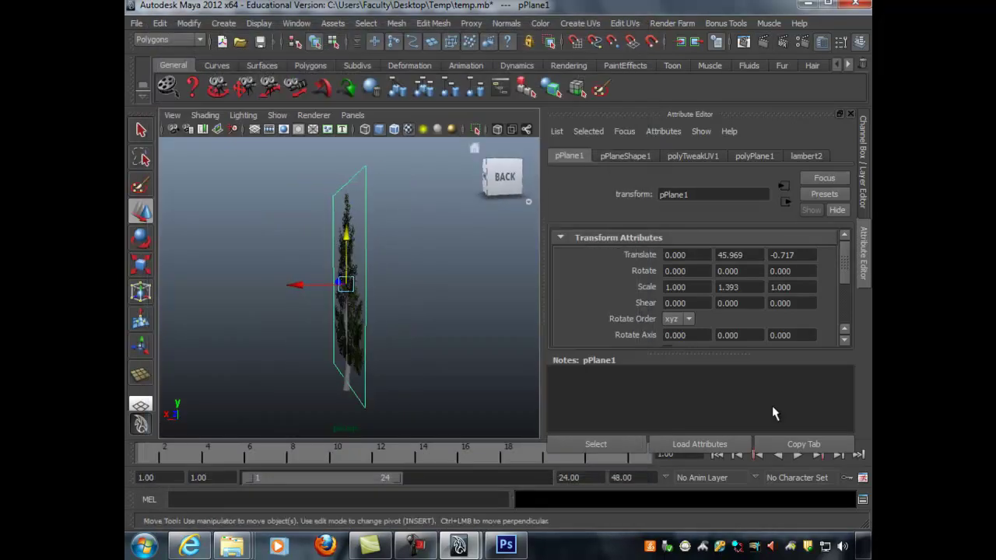
left_click(763, 42)
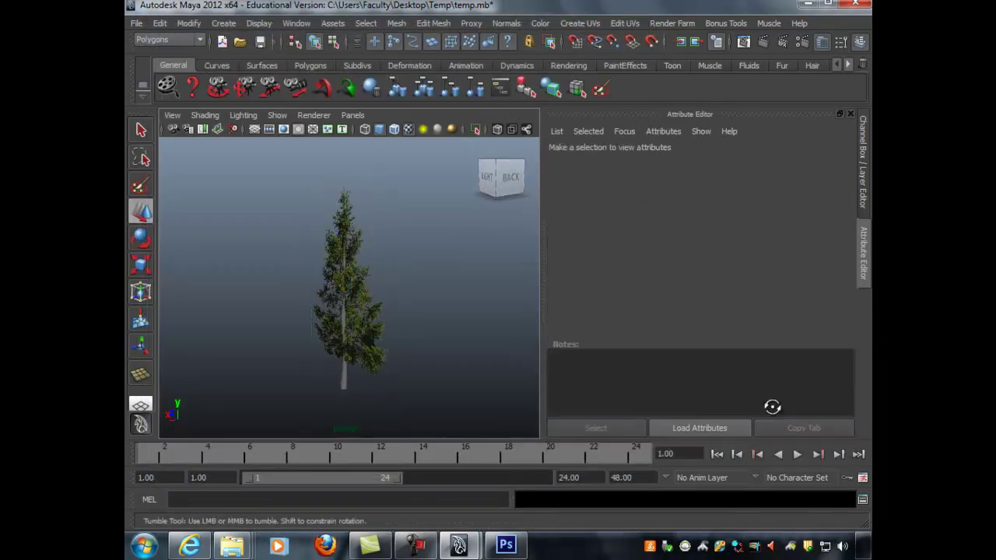
Duplicate the tree plane and rotate the copy around the trunk, entering a numeric Rotate Y value
left_click_drag(311, 311, 405, 311, "alt")
left_click(345, 288)
left_click_drag(311, 311, 389, 308, "alt")
right_click_drag(389, 307, 397, 307, "alt")
left_click_drag(773, 407, 772, 407, "alt")
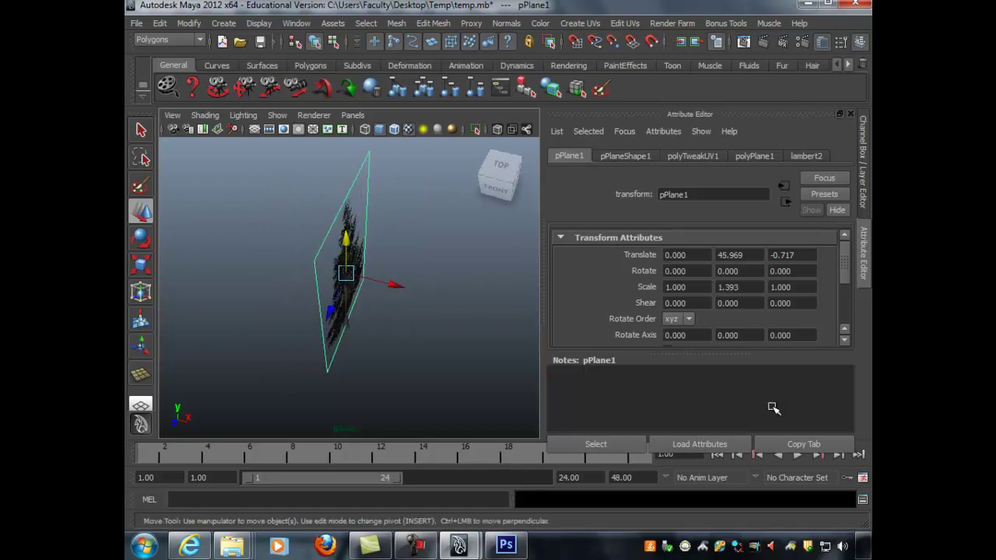
key("ctrl+d")
key("e")
left_click_drag(407, 294, 416, 320)
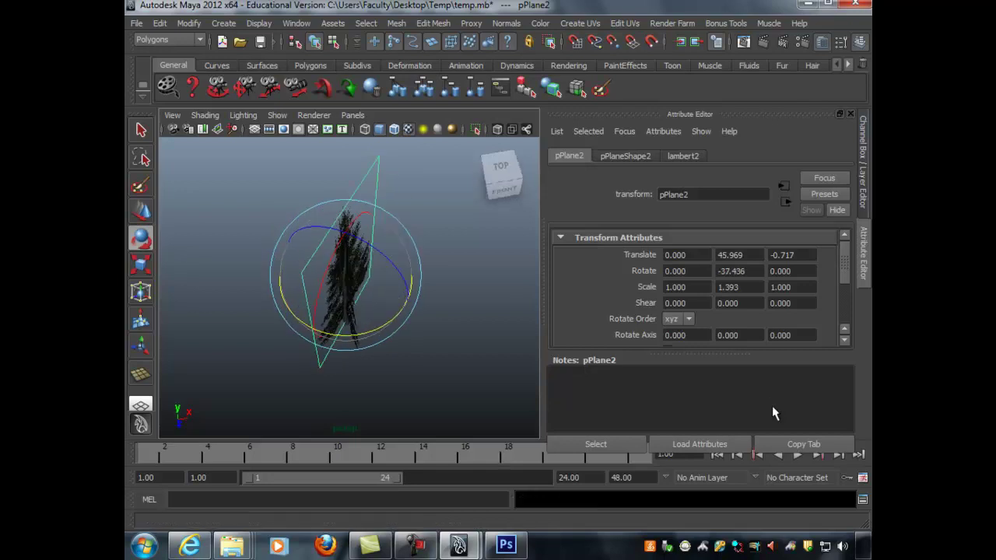
key("ctrl+a")
left_click_drag(771, 405, 772, 405, "alt")
left_click(815, 220)
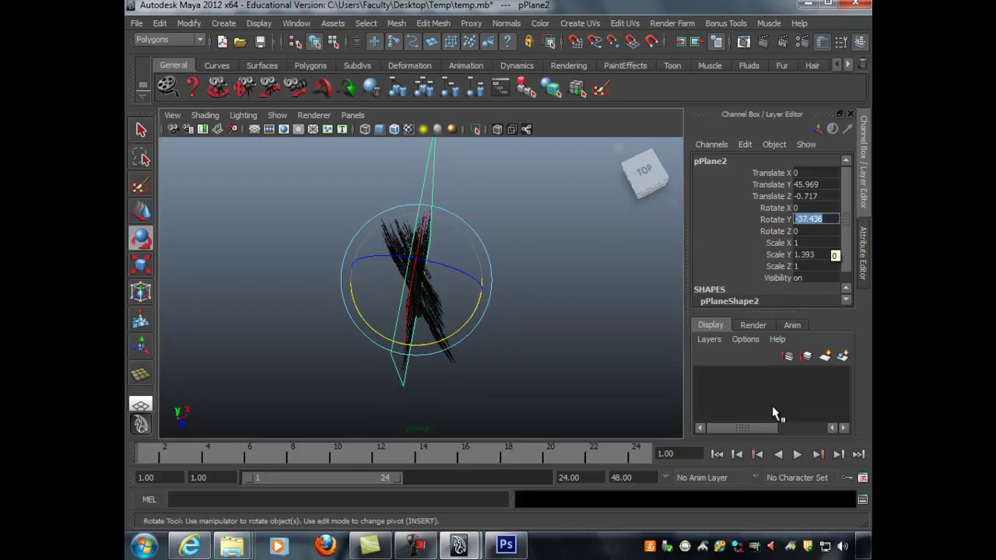
key("Return")
Duplicate the rotated plane with its transform to add a third plane at Rotate Y -90, and clear the selection
left_click_drag(772, 406, 772, 407, "alt")
key("shift+d")
key("q")
left_click(772, 405)
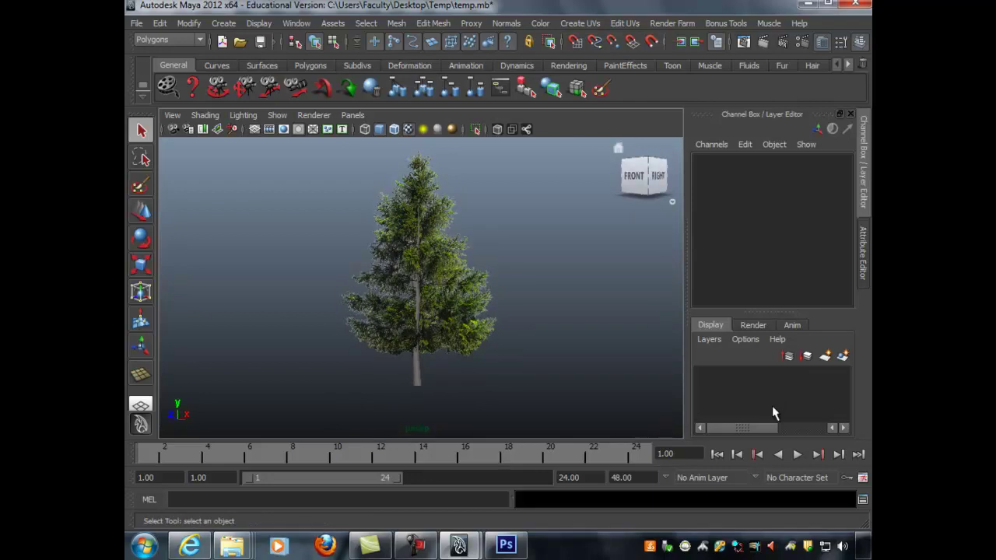
Render the crossed-plane tree in Maya Software from three slightly different perspective angles
left_click(763, 42)
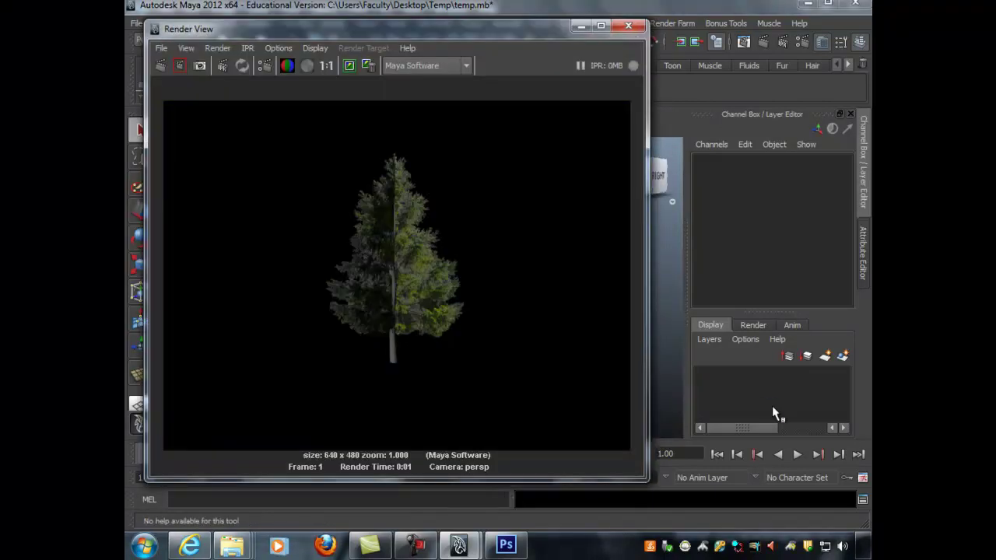
left_click(628, 25)
left_click_drag(771, 407, 772, 406, "alt")
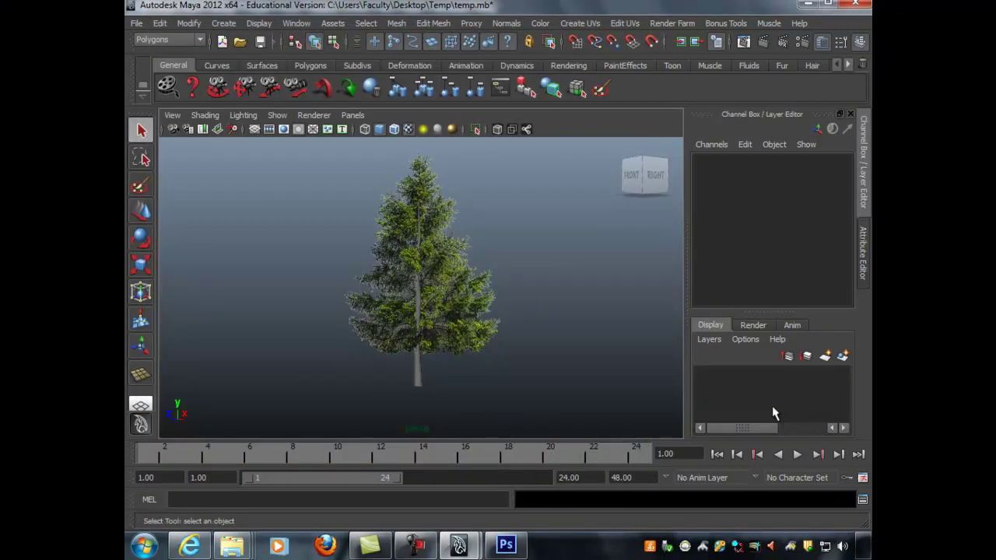
left_click(763, 42)
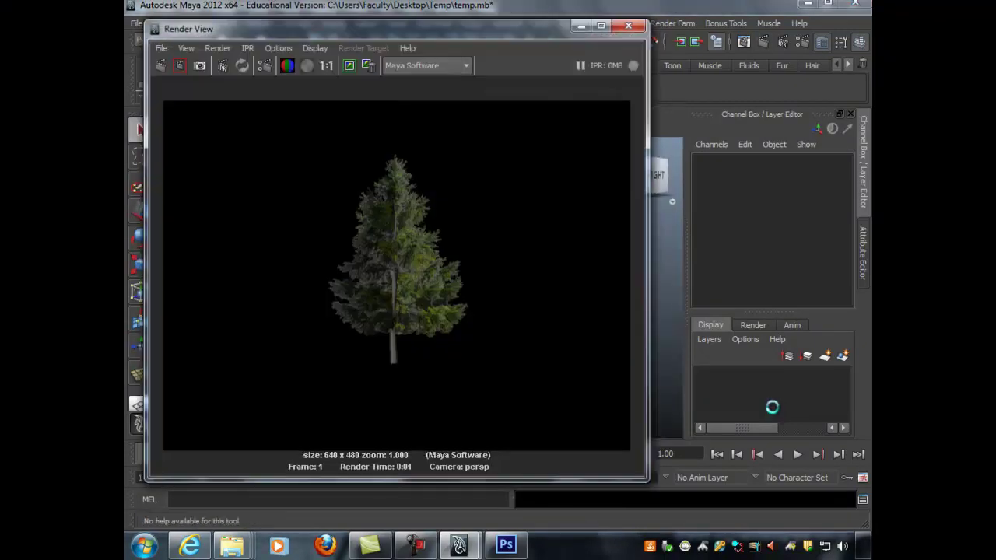
left_click(628, 25)
left_click_drag(772, 406, 772, 407, "alt")
key("ctrl+r")
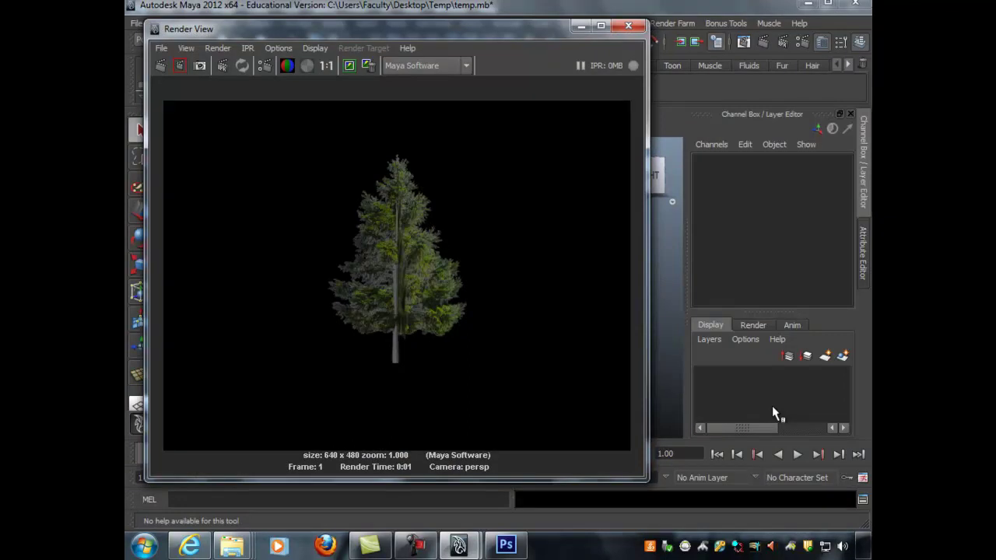
key("alt+F4")
Duplicate the plane at Rotate Y -90, tilt the copy to rotations 90, 27.825, -90 and move it out to Translate Z 61.561
left_click_drag(771, 405, 772, 407, "alt")
left_click(424, 280)
right_click_drag(772, 406, 772, 405, "alt")
left_click_drag(772, 406, 772, 405, "alt")
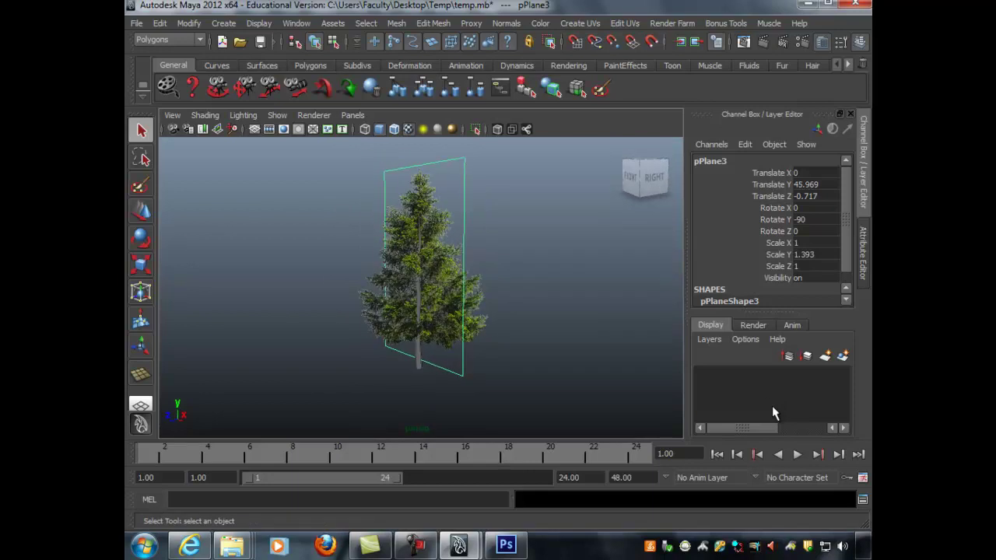
key("ctrl+d")
key("e")
left_click_drag(772, 407, 773, 408)
key("w")
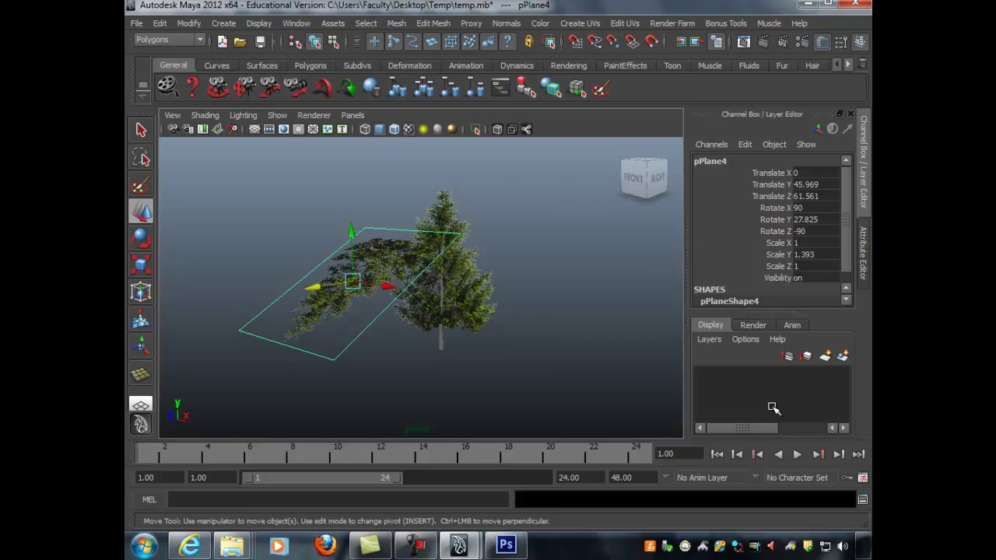
Narrow the tilted copy to a Z scale of about 0.413 and scale it down uniformly to about 0.506, 0.705, 0.209
left_click_drag(771, 406, 773, 408, "alt")
key("r")
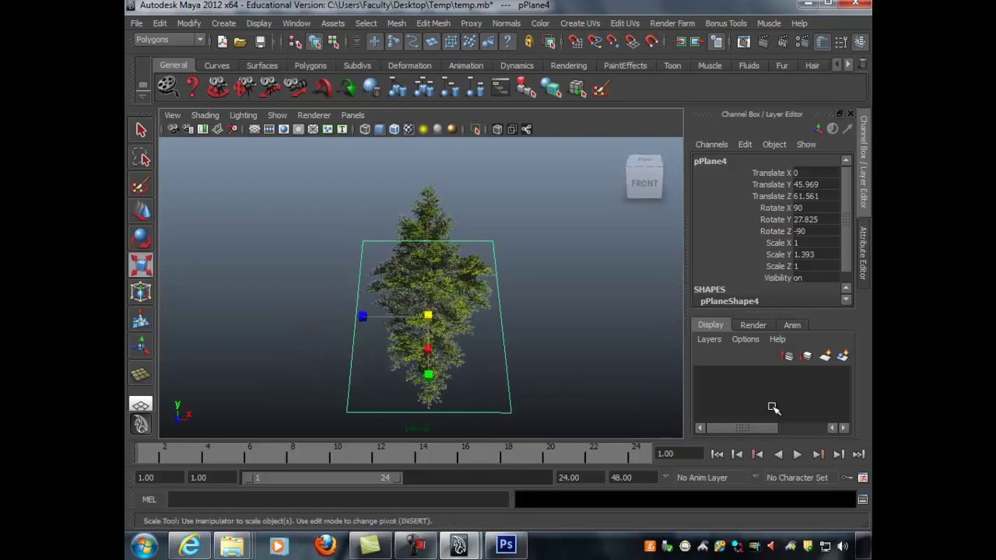
left_click_drag(363, 317, 400, 317)
left_click_drag(772, 408, 773, 407, "alt")
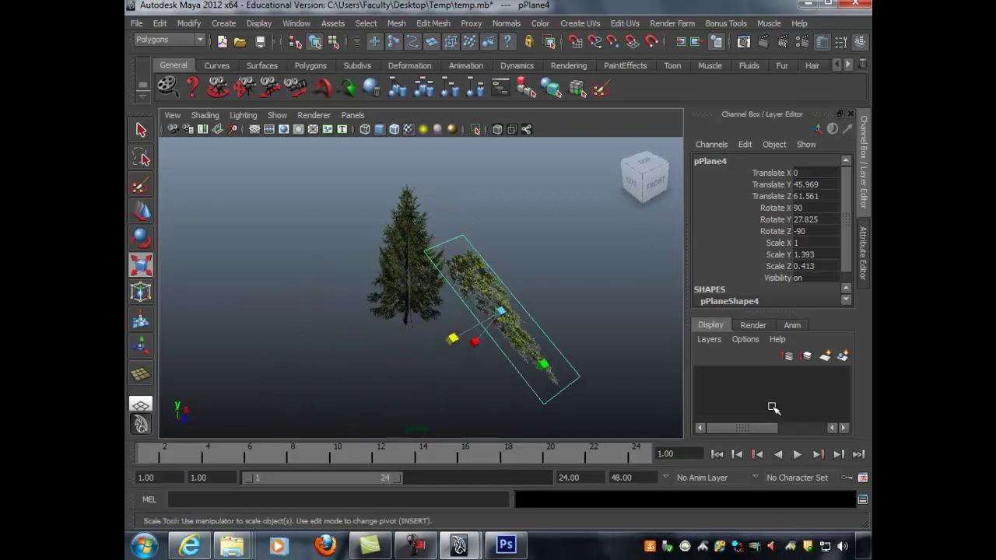
left_click_drag(500, 311, 462, 312)
left_click_drag(772, 407, 772, 407, "alt")
Position the small branch plane against the trunk at about 4.555, 23.497, 5.084 with rotations of about 51.942, 22.838, -97.455
key("w")
left_click_drag(773, 408, 773, 407, "alt")
key("e")
left_click_drag(773, 408, 773, 407, "alt")
key("w")
right_click_drag(772, 407, 772, 407, "alt")
left_click_drag(773, 407, 772, 407, "alt")
left_click_drag(773, 406, 773, 407, "alt")
Move the branch plane's pivot point to the centre of the trunk in a view from above
key("Insert")
left_click_drag(456, 284, 457, 288)
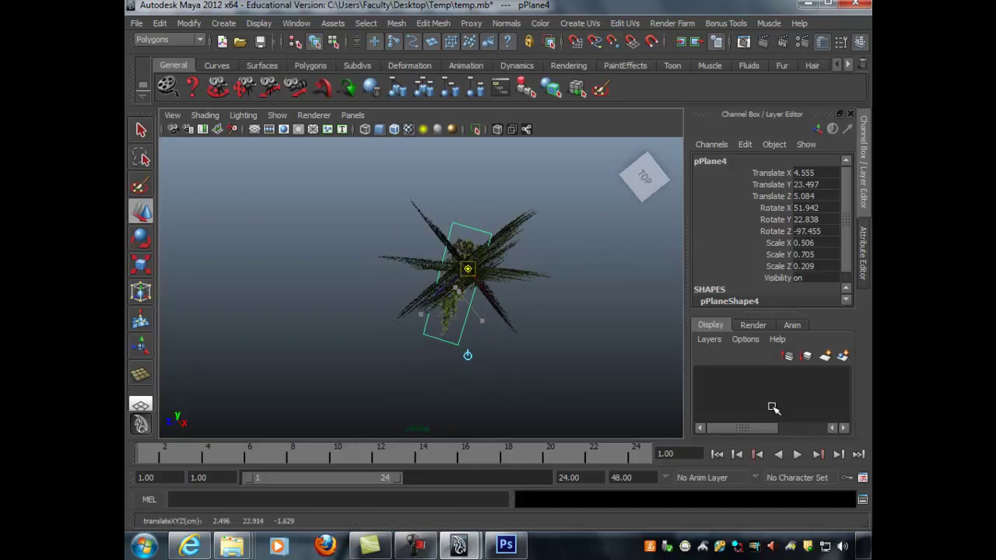
left_click_drag(773, 407, 773, 407, "alt")
key("Insert")
Duplicate the branch plane, set the Rotate Tool to World mode and turn the copy around the trunk to rotations 115.695, 17.411, -73.274
key("ctrl+d")
key("e")
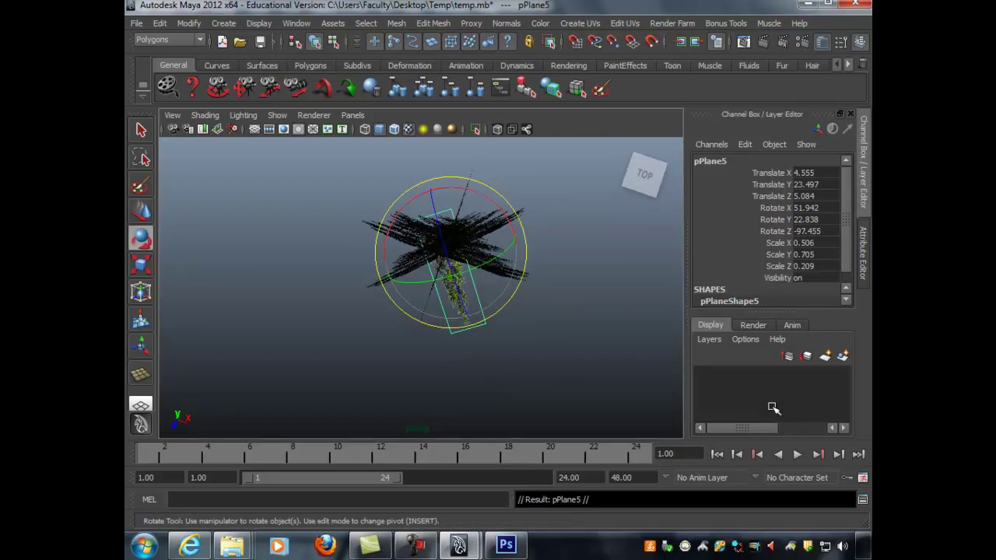
left_click_drag(773, 408, 774, 412, "alt")
double_click(141, 238)
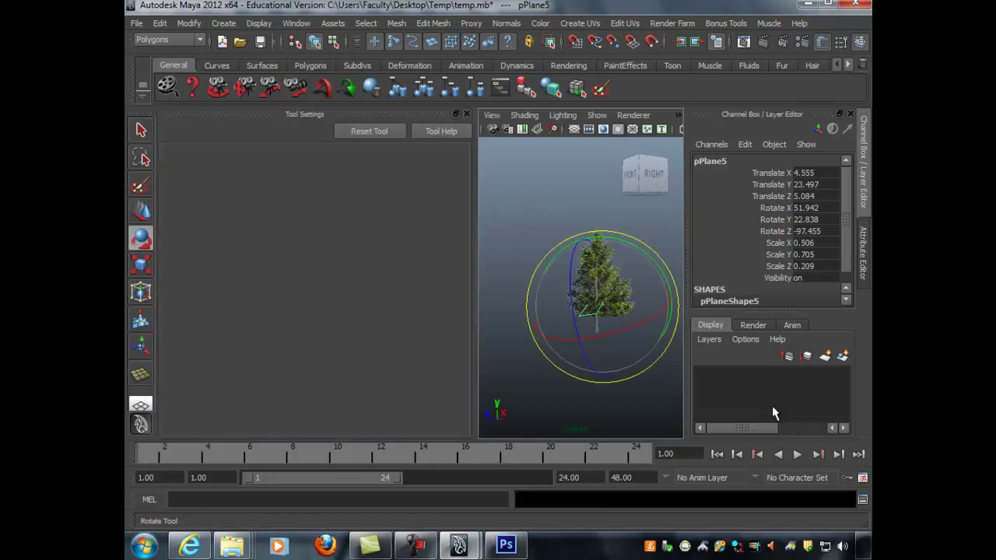
left_click(330, 170)
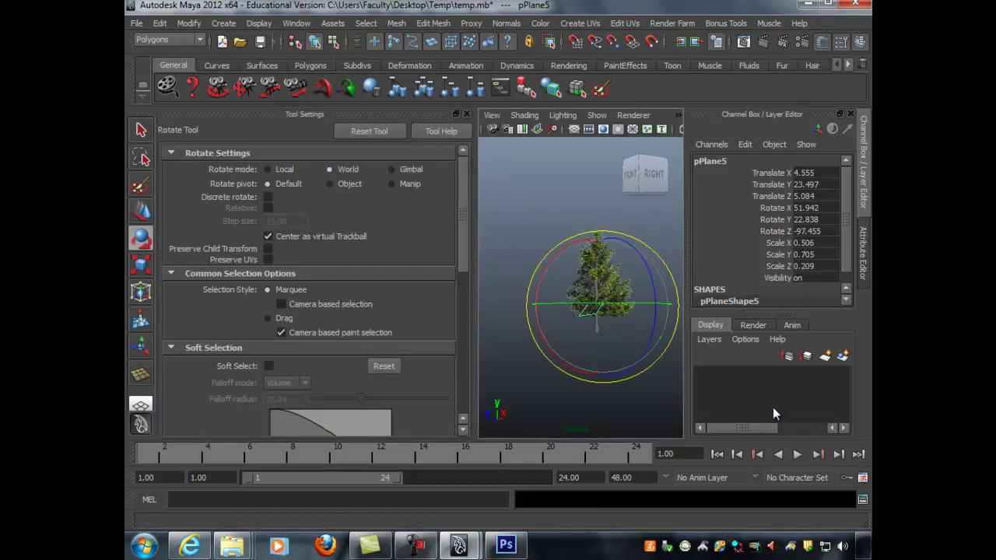
left_click(467, 114)
mouse_move(420, 273)
left_mouse_down("alt")
mouse_move(494, 315)
mouse_move(483, 328)
mouse_move(411, 330)
mouse_move(426, 335)
mouse_move(470, 393)
left_mouse_up("alt")
left_click_drag(771, 407, 773, 408, "alt")
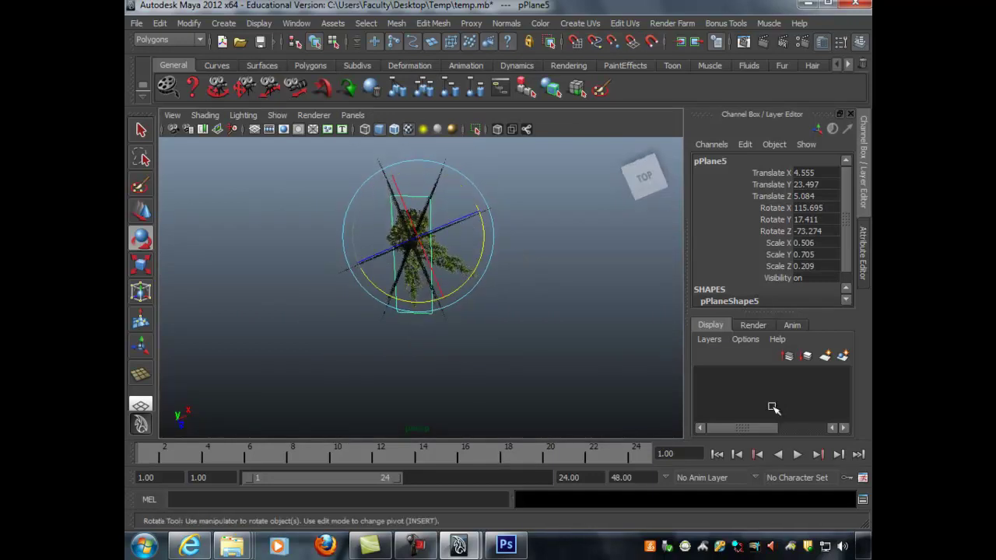
key("ctrl+d")
key("ctrl+z")
left_click_drag(772, 407, 771, 407, "alt")
left_click(772, 407)
key("ctrl+z")
key("ctrl+z")
key("ctrl+z")
key("ctrl+z")
key("ctrl+z")
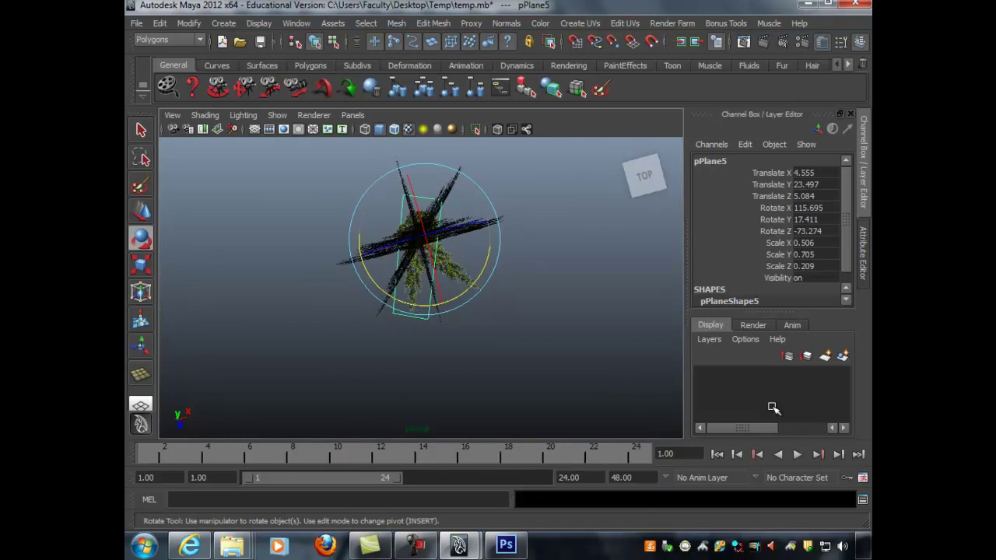
Duplicate the second branch plane and turn the new copy around the trunk to rotations of about 151.464, 4.024, -66.359
mouse_move(424, 306)
left_mouse_down()
mouse_move(379, 288)
mouse_move(386, 187)
mouse_move(385, 293)
left_mouse_up()
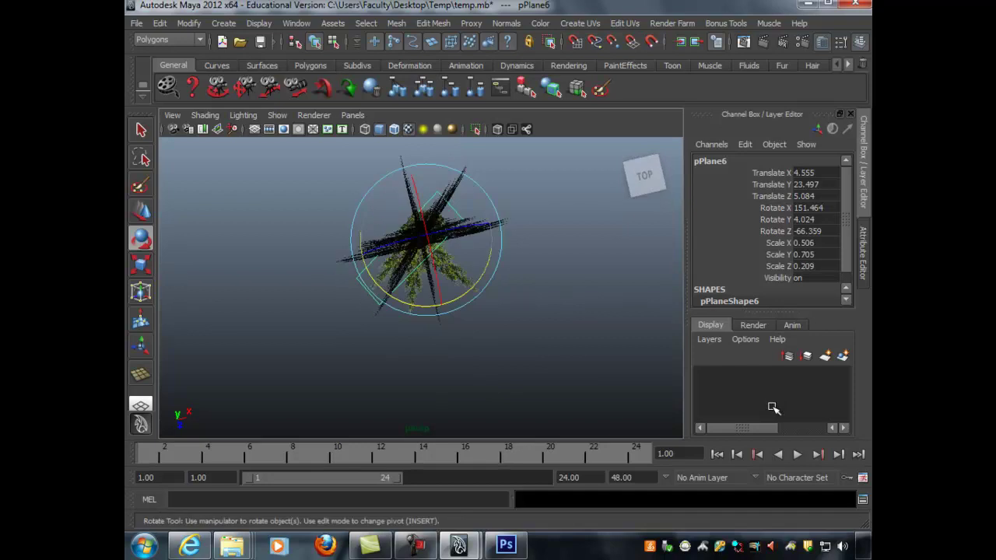
Repeat the duplicate-and-rotate operation until the small branch planes form a full ring around the trunk
key("shift+d")
key("shift+d")
key("shift+d")
key("shift+d")
key("shift+d")
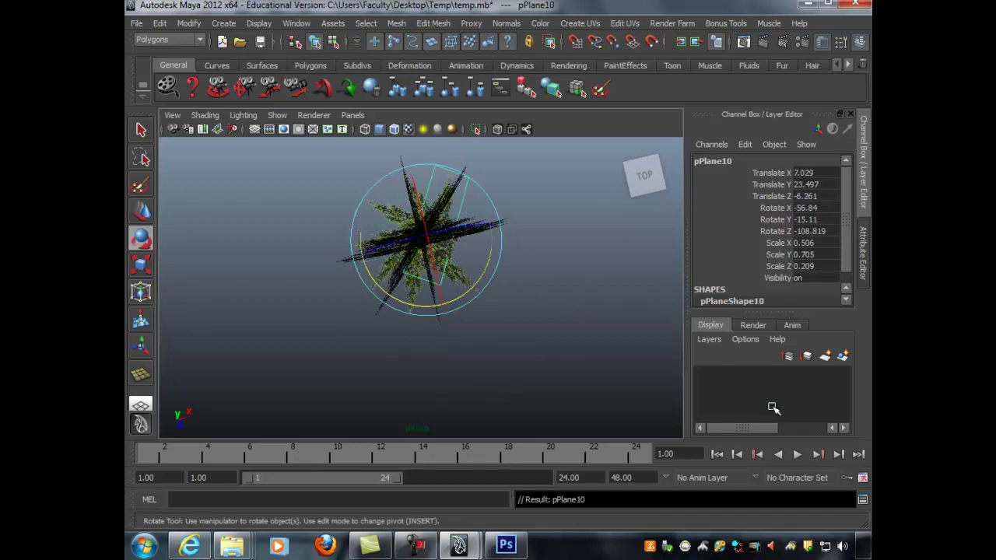
Select all the small branch planes around the trunk and group them
left_click_drag(401, 303, 432, 305, "alt")
key("q")
left_click(429, 351)
left_click_drag(430, 352, 447, 350, "alt")
left_click(392, 365, "shift")
left_click_drag(392, 365, 428, 362, "alt")
left_click(369, 372, "shift")
mouse_move(369, 372)
left_mouse_down("alt")
mouse_move(412, 372)
mouse_move(481, 401)
left_mouse_up("alt")
left_click(362, 388, "shift")
left_click(427, 406, "shift")
left_click(431, 349, "shift")
left_click_drag(430, 348, 490, 345, "alt")
left_click(443, 348, "shift")
left_click(395, 331, "shift")
left_click_drag(772, 406, 772, 406, "alt")
scroll(771, 406, "up", 1)
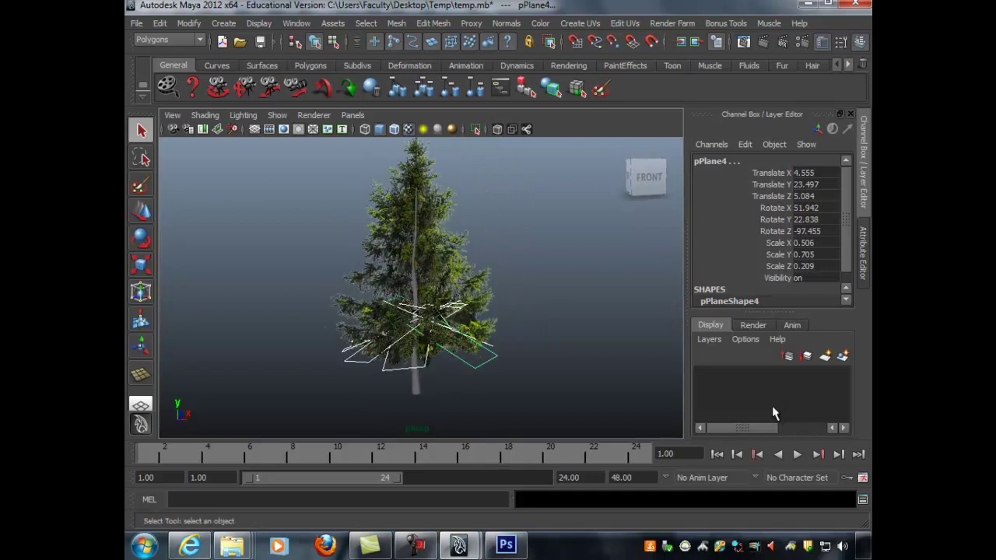
key("ctrl+g")
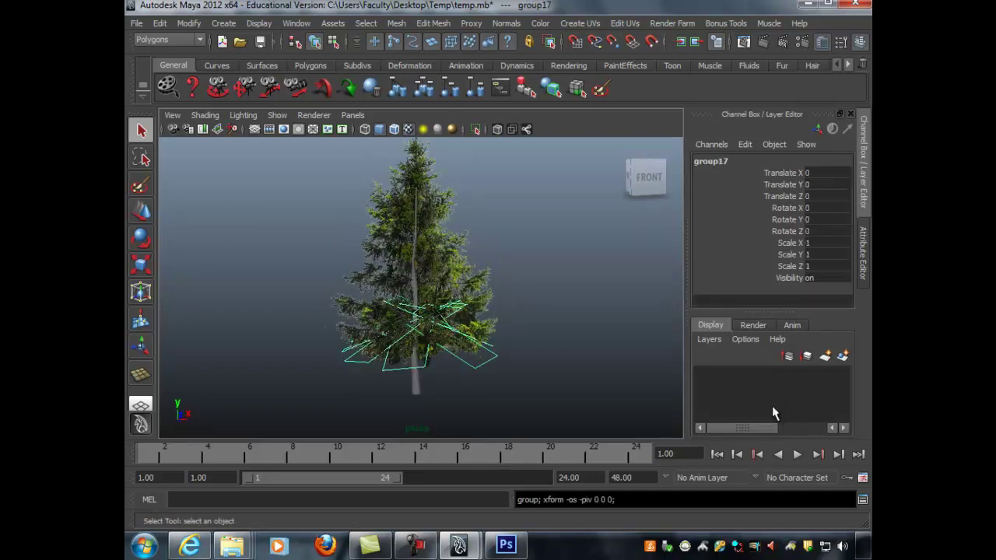
Duplicate the branch ring group and raise the copy to Translate Y 14.442
key("ctrl+g")
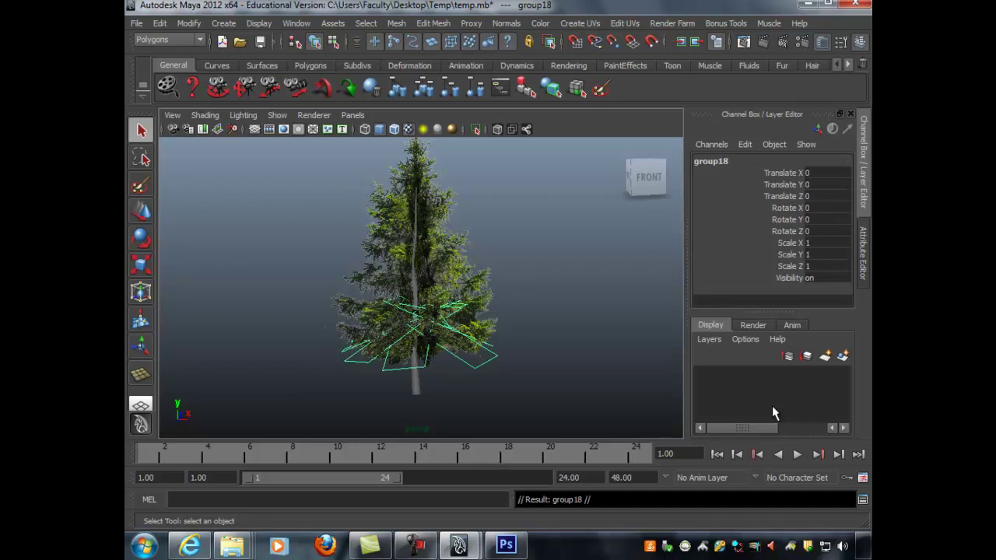
key("w")
left_click_drag(417, 350, 417, 310)
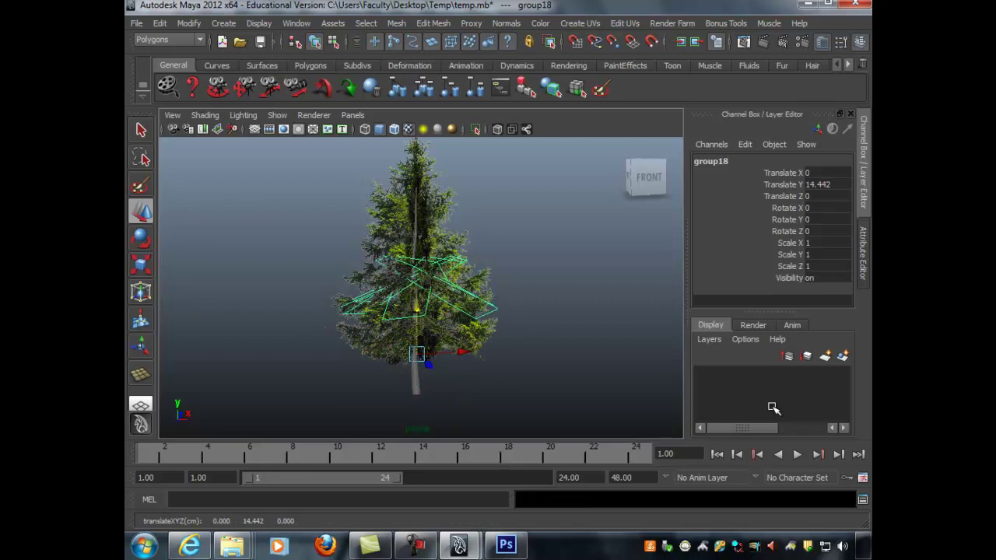
Move the raised group's pivot point up the trunk to the centre of its branch ring
key("Insert")
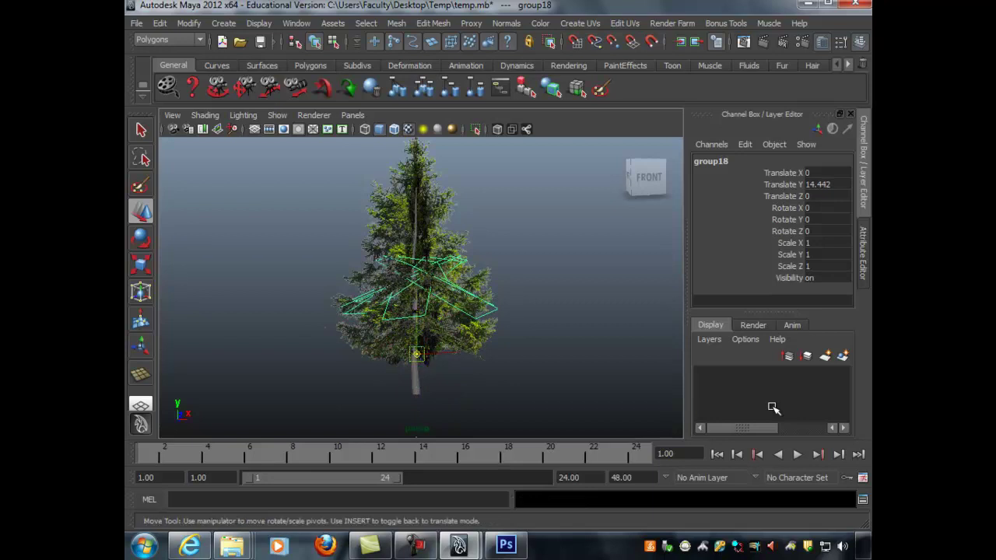
left_click_drag(417, 354, 417, 273)
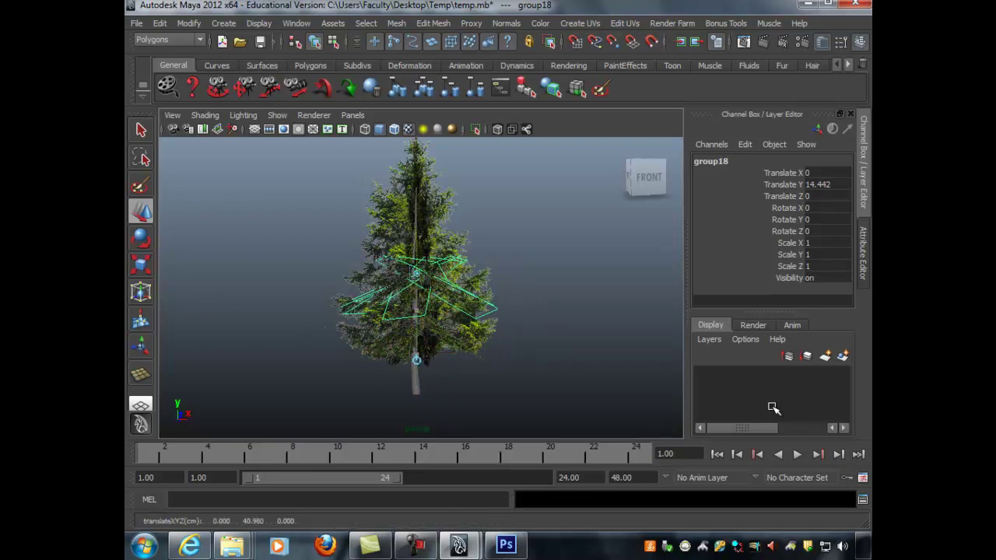
key("Insert")
Scale the raised branch ring down uniformly and rotate it slightly to vary its orientation
key("r")
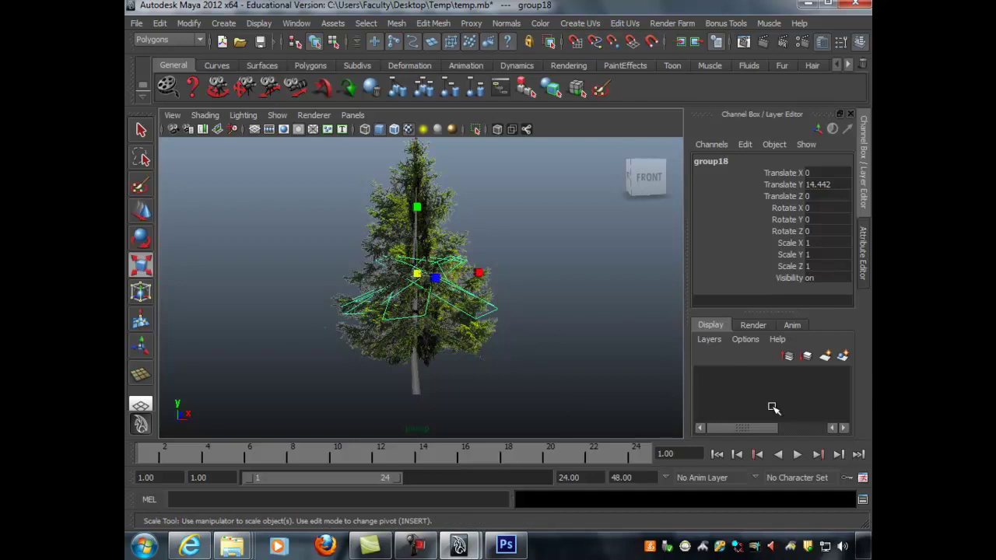
mouse_move(417, 273)
left_mouse_down()
mouse_move(408, 273)
mouse_move(411, 261)
left_mouse_up()
key("e")
middle_click_drag(771, 407, 773, 408)
Duplicate the ring, placing the copy at Translate Y 25.122 with rotations of about 1.192, 9.962, -4.987 and uniform scale 0.729
key("w")
key("ctrl+d")
key("r")
key("e")
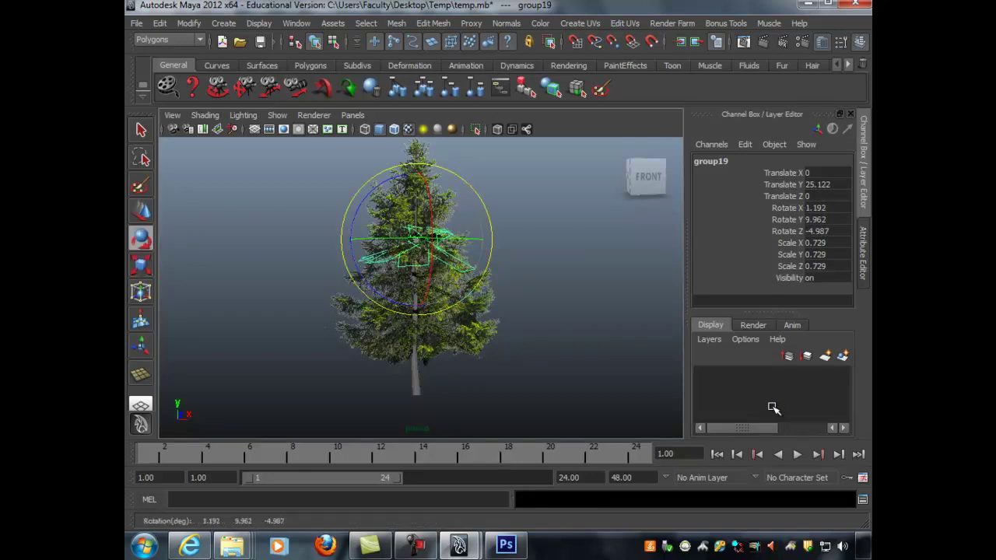
left_click_drag(773, 408, 773, 407, "alt")
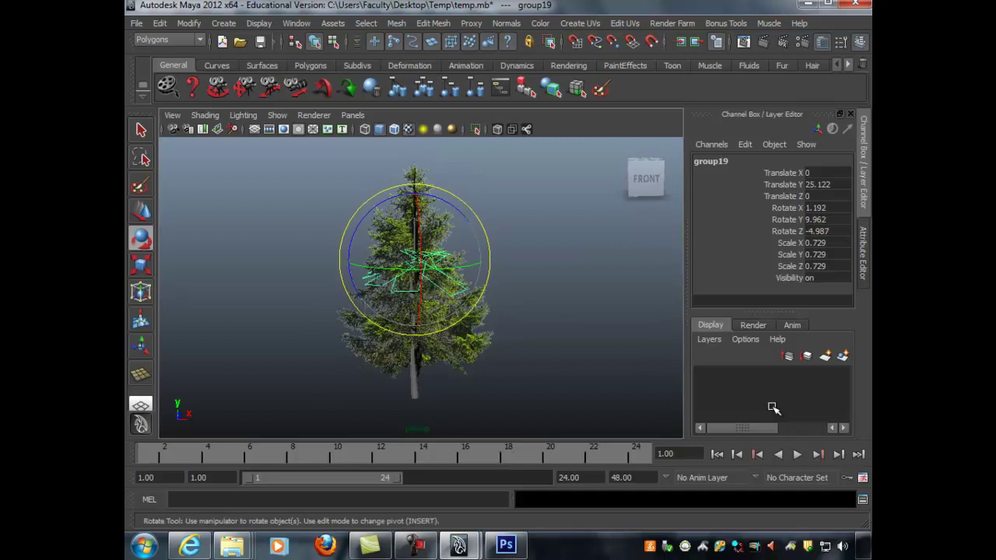
Duplicate the upper ring again, move the copy towards the treetop, scale it to fit and deselect it
key("ctrl+d")
key("w")
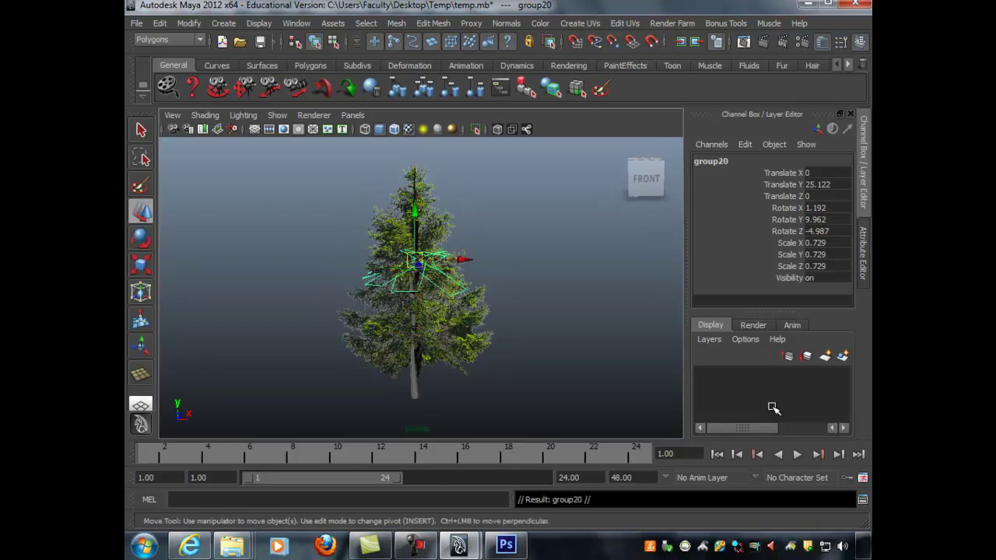
middle_click_drag(774, 407, 773, 407)
left_click_drag(773, 407, 774, 408, "alt")
key("r")
left_click(773, 408)
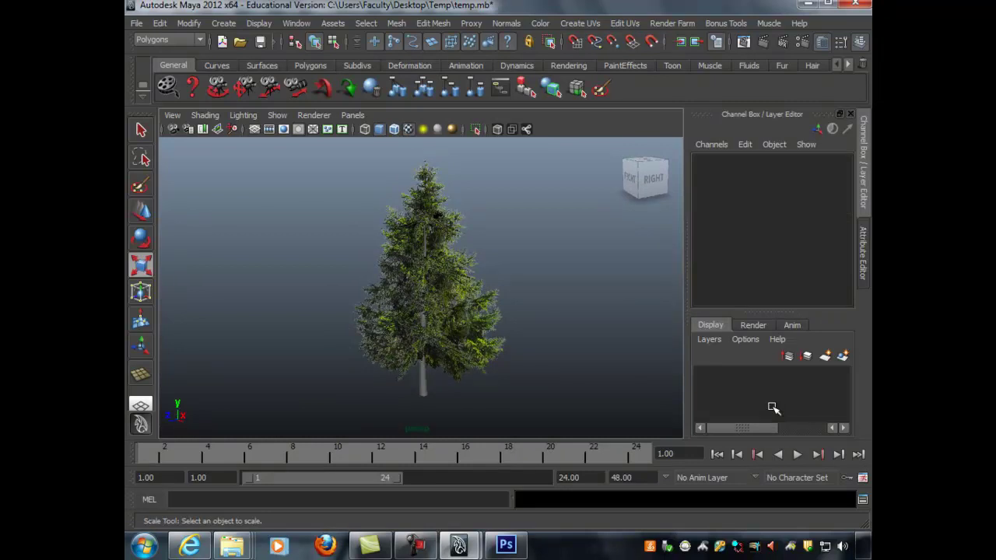
Select the large tree plane pPlane2, render the tree in the perspective view and close the render
key("q")
left_click(425, 296)
mouse_move(425, 295)
left_mouse_down("alt")
mouse_move(490, 304)
mouse_move(388, 268)
mouse_move(288, 302)
left_mouse_up("alt")
left_click_drag(467, 301, 366, 302, "alt")
left_click_drag(772, 406, 772, 407, "alt")
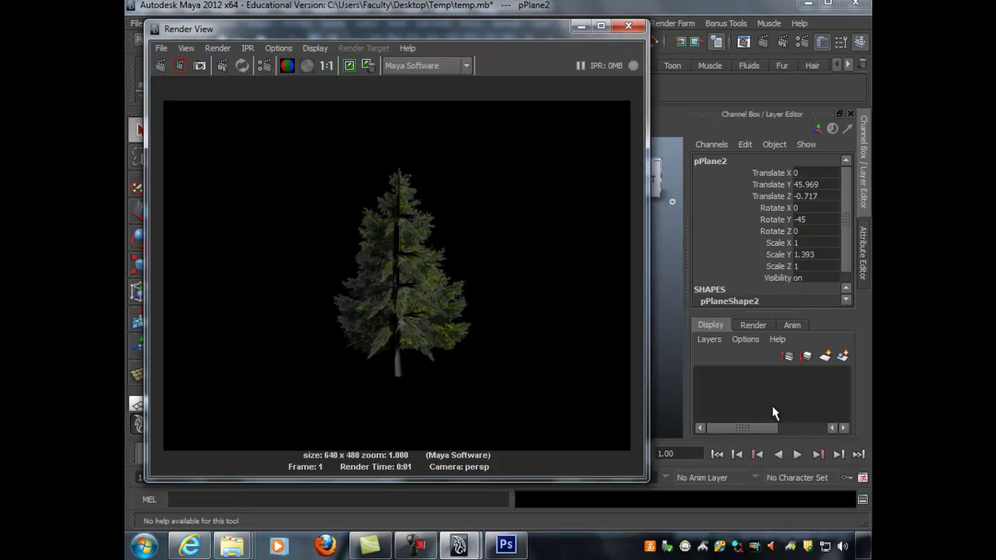
left_click(628, 26)
Render the tree again from a greater distance and close the render
right_click_drag(498, 272, 373, 273, "alt")
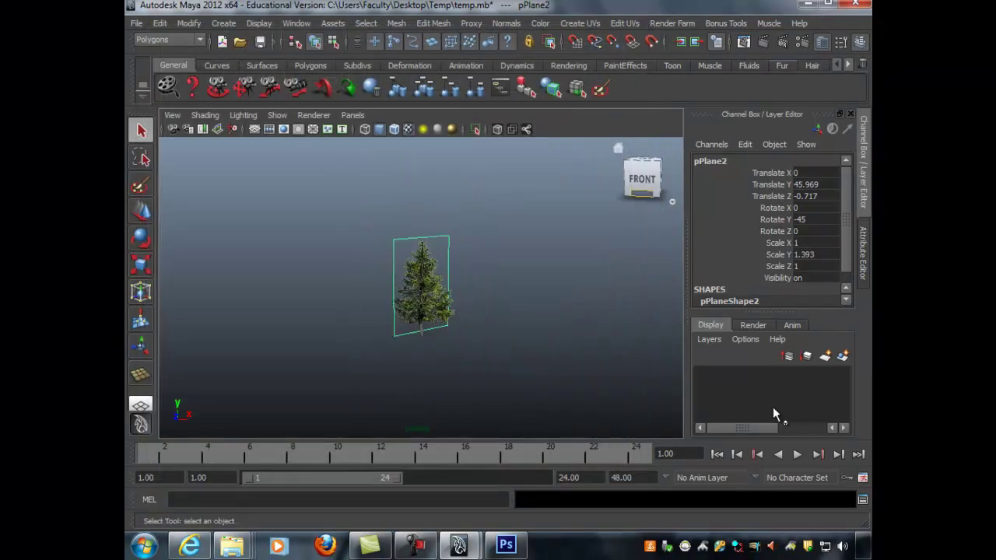
left_click(763, 42)
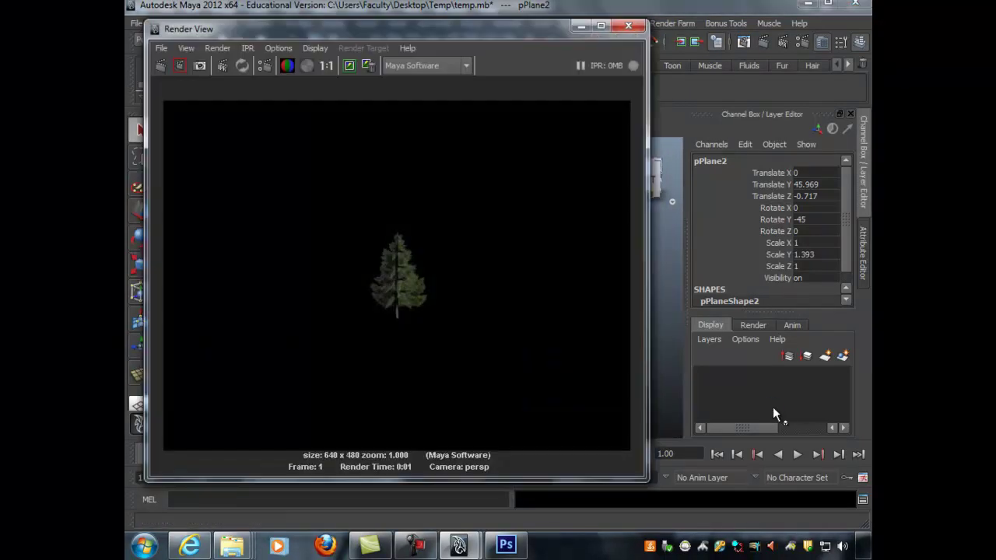
left_click(628, 25)
Select the branch plane pPlane8 in the upper ring group19
right_click_drag(420, 288, 529, 288, "alt")
left_click_drag(529, 287, 483, 288, "alt")
left_click(416, 274)
mouse_move(420, 280)
left_mouse_down("alt")
mouse_move(447, 300)
mouse_move(467, 296)
left_mouse_up("alt")
left_click_drag(771, 406, 771, 406, "alt")
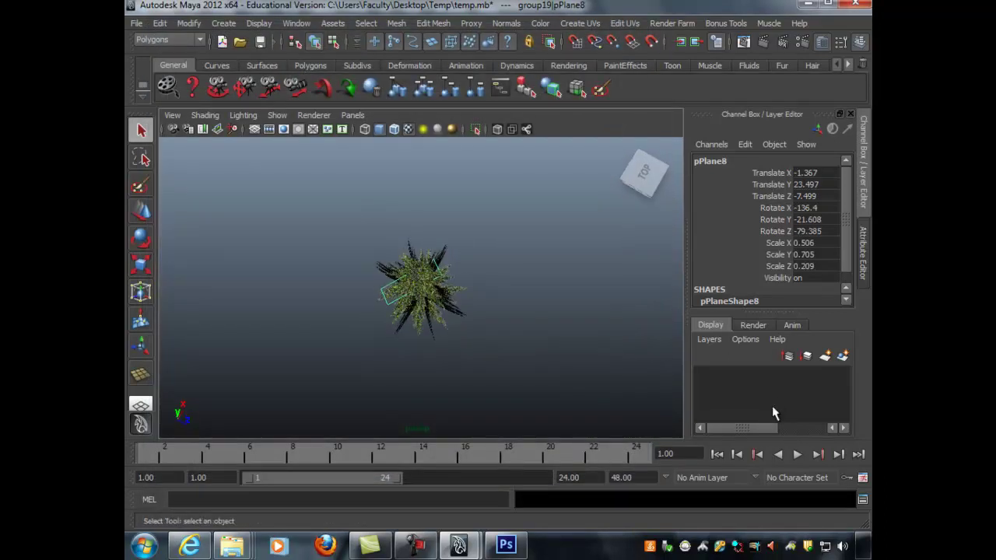
left_click_drag(421, 335, 424, 242, "alt")
right_click_drag(424, 264, 529, 272, "alt")
left_click_drag(529, 272, 490, 268, "alt")
left_click_drag(772, 407, 773, 407, "alt")
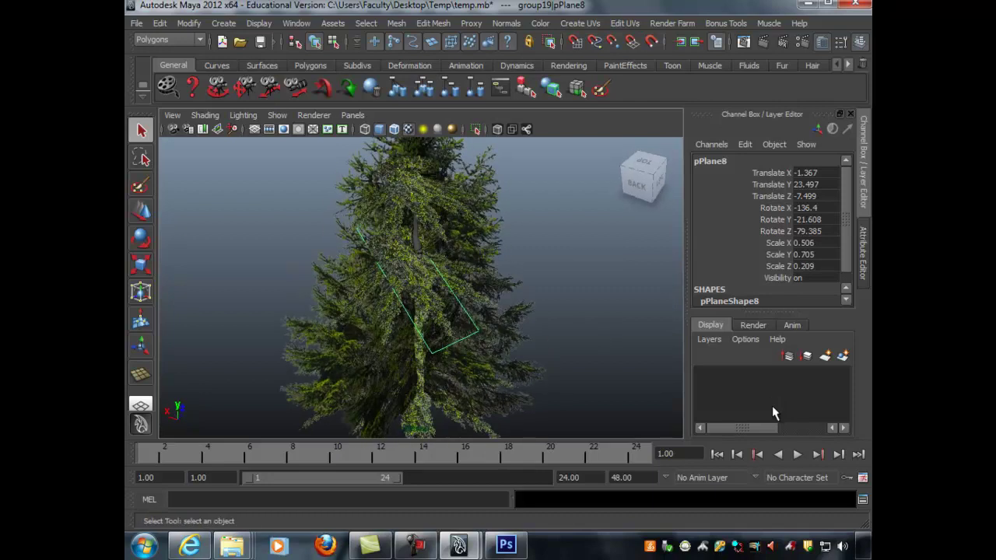
Try to cut the selected branch plane at its outer edge with the Interactive Split Tool
left_click(433, 22)
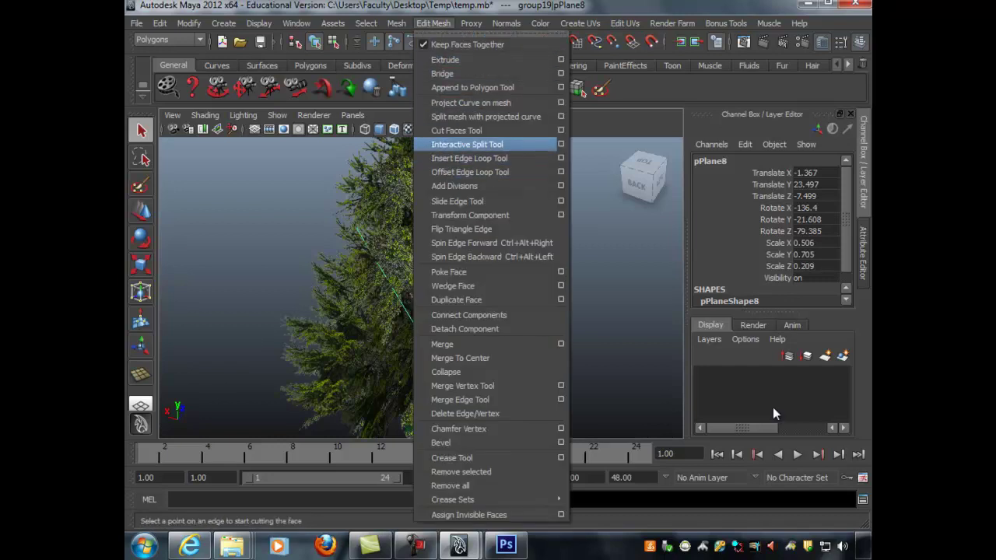
left_click(467, 144)
left_click(456, 341)
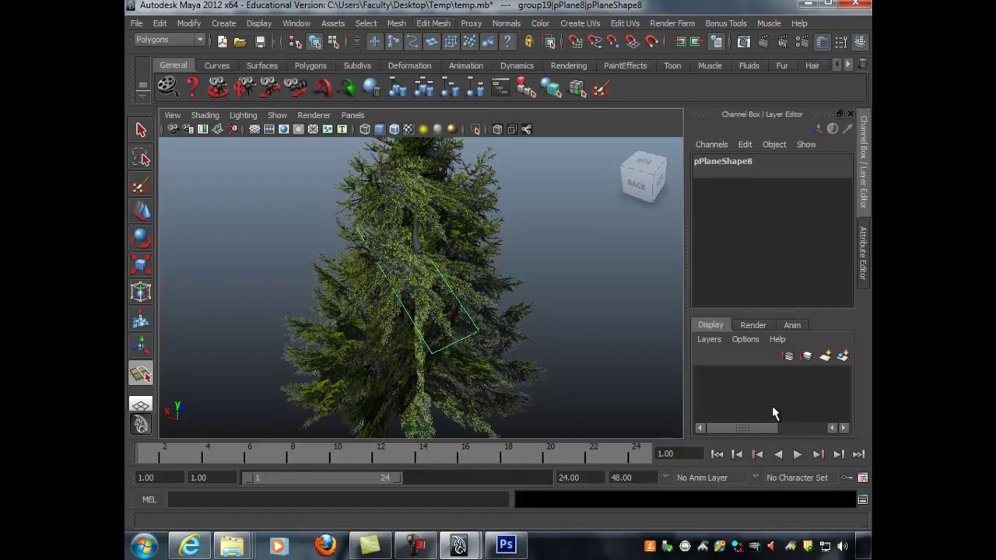
left_click(169, 40)
left_click(151, 62)
Insert edge loops across and along the selected branch plane with the Insert Edge Loop Tool
left_click(433, 23)
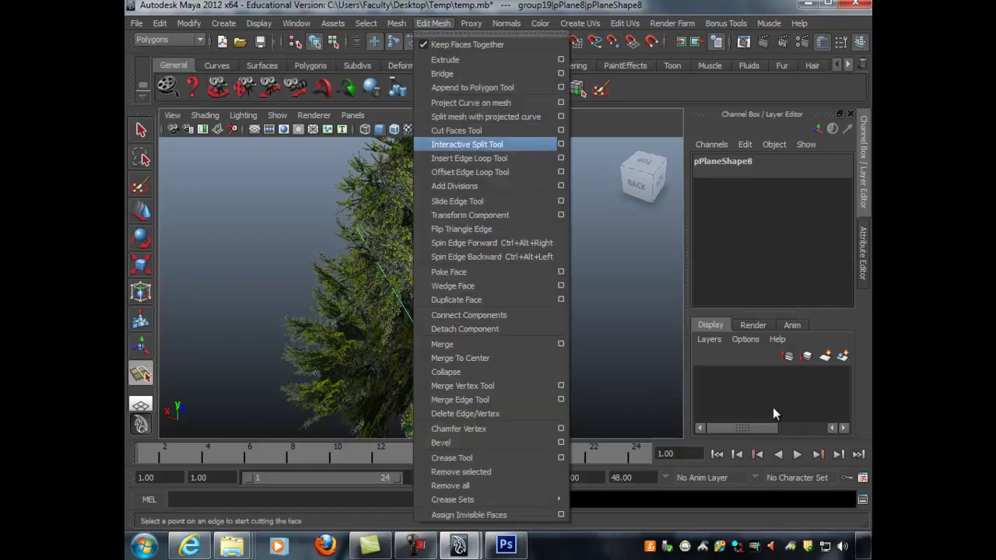
left_click(469, 158)
left_click(455, 297)
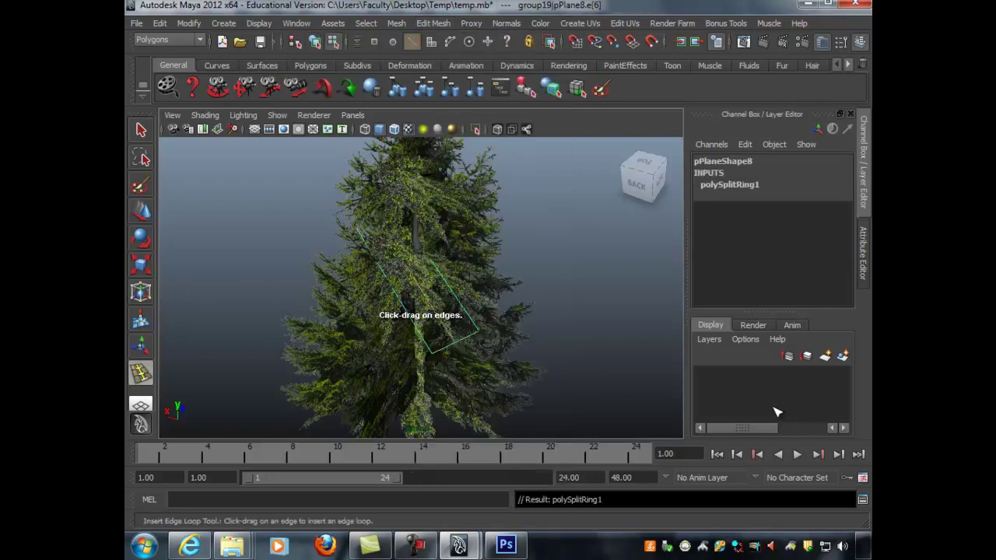
left_click(438, 268)
left_click(460, 302)
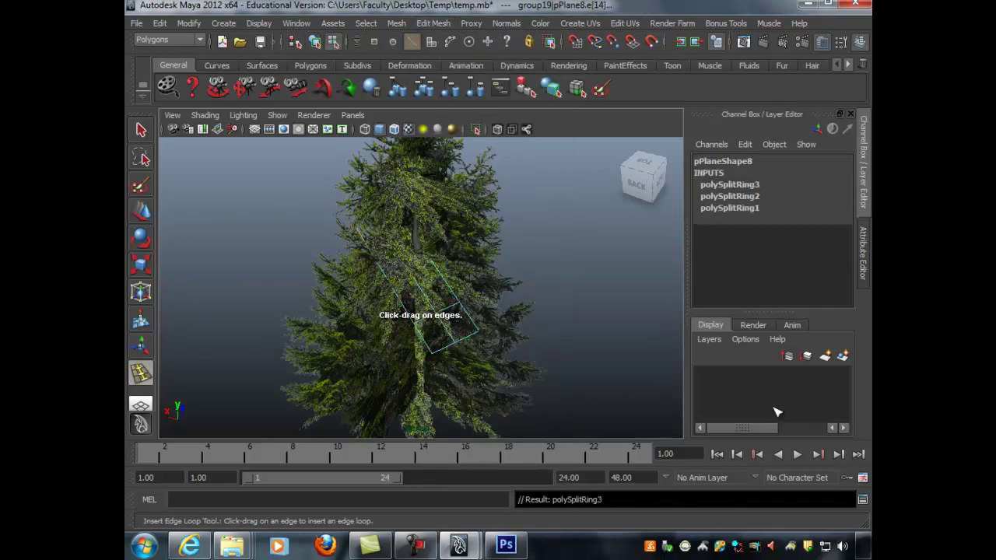
left_click(454, 343)
Select the centre-line vertices near one end of the branch plane and move them to bend its surface
left_click(140, 129)
left_click_drag(467, 304, 522, 272, "alt")
right_click_drag(526, 269, 526, 236)
mouse_move(496, 282)
left_mouse_down("alt")
mouse_move(572, 315)
mouse_move(584, 304)
left_mouse_up("alt")
left_click(517, 278, "shift")
right_click_drag(522, 280, 482, 280)
mouse_move(482, 280)
left_mouse_down("alt")
mouse_move(404, 260)
mouse_move(351, 272)
left_mouse_up("alt")
left_click(422, 290)
left_click_drag(422, 290, 426, 273, "alt")
left_click(431, 301, "shift")
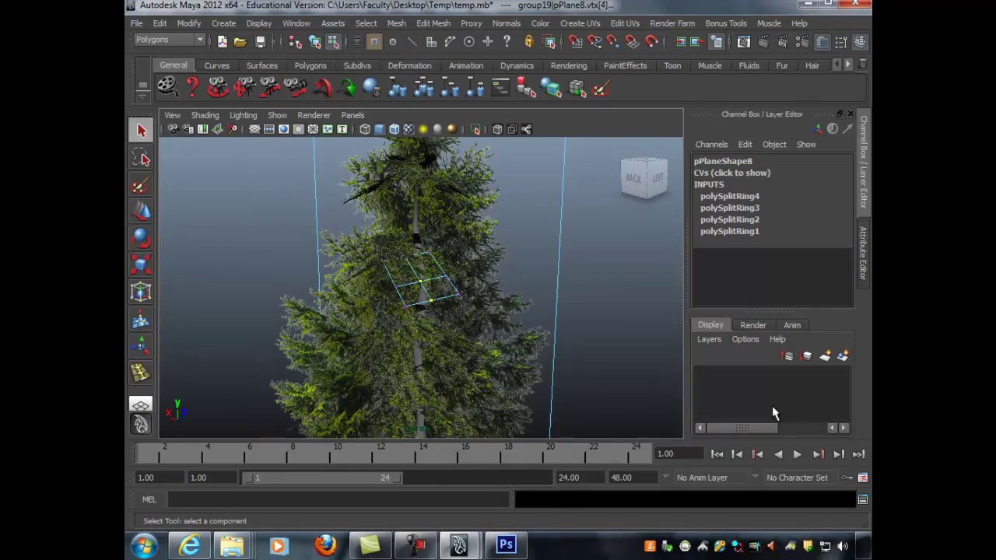
key("w")
mouse_move(426, 244)
left_mouse_down()
mouse_move(427, 263)
mouse_move(412, 261)
mouse_move(446, 261)
mouse_move(487, 294)
left_mouse_up()
Select the vertices at the branch plane's opposite end and raise them to curve the branch
left_click_drag(772, 407, 772, 408, "alt")
left_click_drag(389, 255, 391, 256)
left_click_drag(391, 255, 469, 261, "alt")
left_click_drag(380, 188, 379, 176)
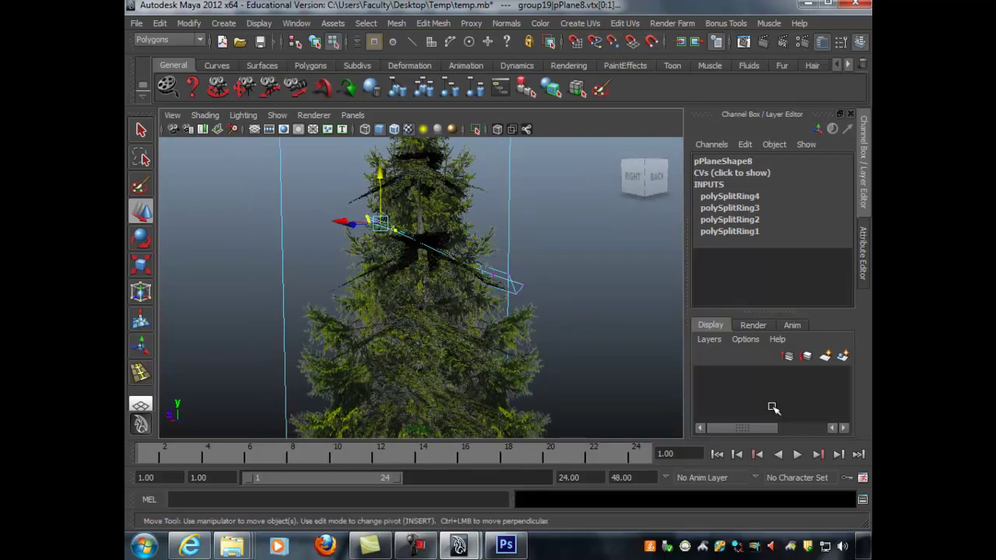
Leave vertex editing, return to object mode and deselect everything with the whole tree in view
left_click_drag(773, 408, 774, 412, "alt")
key("q")
left_click(772, 406)
right_click_drag(772, 405, 772, 405, "alt")
left_click_drag(772, 406, 772, 405, "alt")
key("F8")
key("F8")
key("F8")
left_click(772, 405)
left_click_drag(772, 405, 773, 406, "alt")
scroll(772, 407, "down", 2)
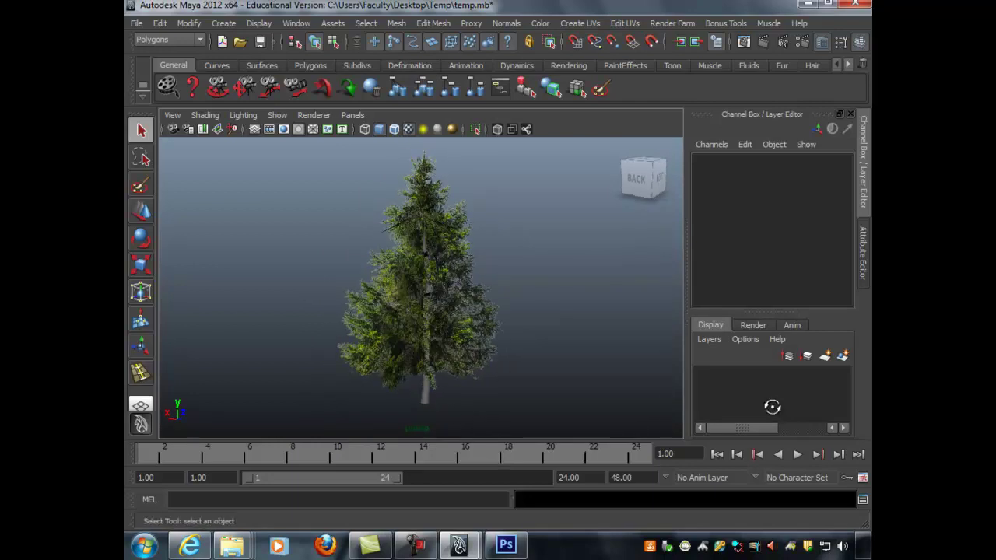
scroll(421, 280, "down", 2)
Switch to Photoshop and desaturate the pine tree layer
left_click(506, 546)
key("alt+Tab")
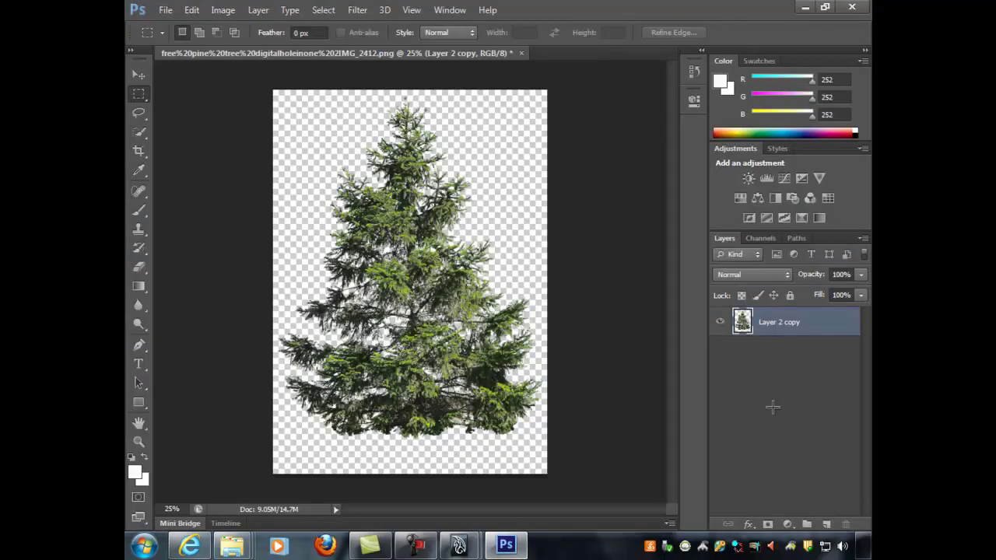
key("ctrl+shift+u")
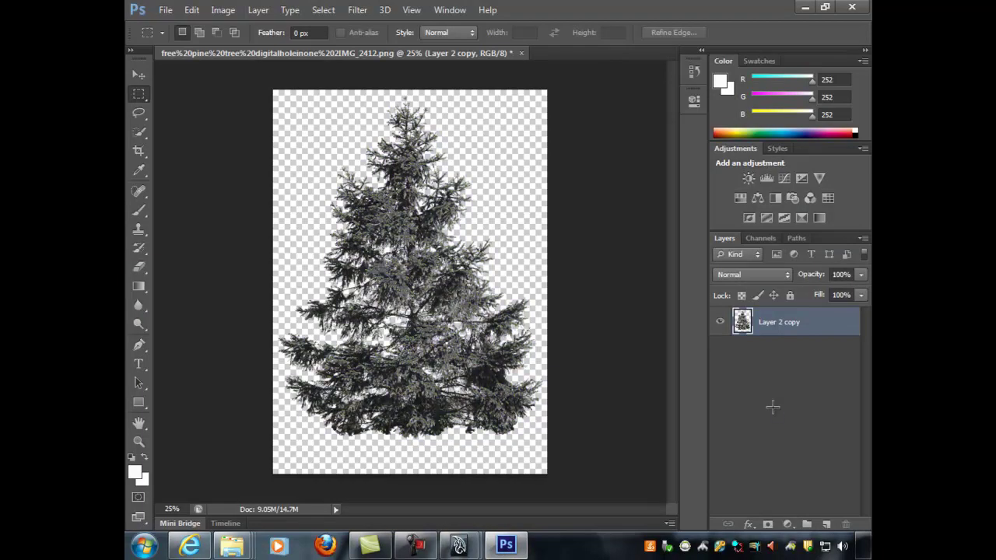
Apply the Desaturate image adjustment to Layer 2 copy once more
key("Left")
key("Left")
key("Escape")
key("Left")
key("Left")
key("Left")
key("Left")
key("Left")
key("Right")
key("Down")
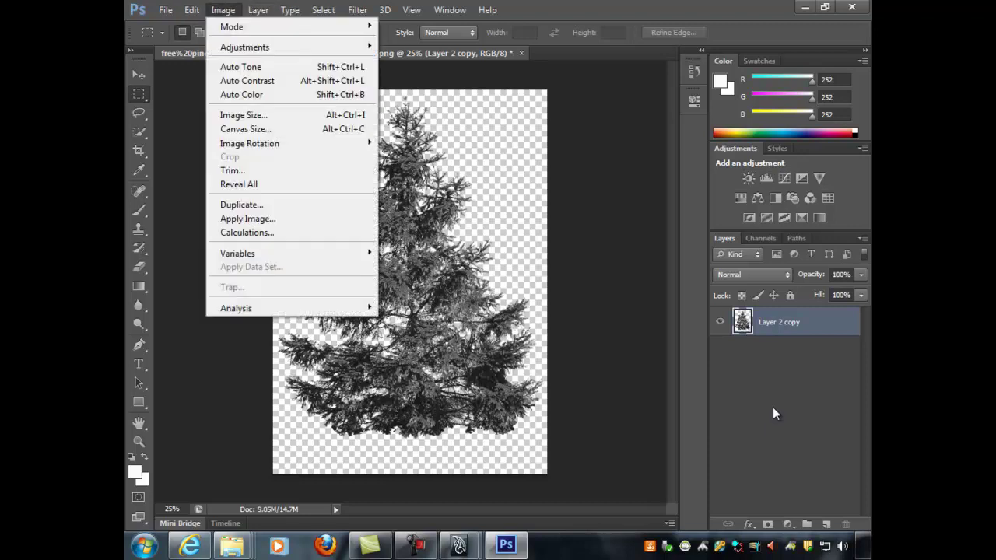
key("Down")
key("Down")
key("Right")
key("Down")
key("Down")
key("Down")
key("Down")
key("Down")
key("Down")
key("Down")
key("Down")
key("Down")
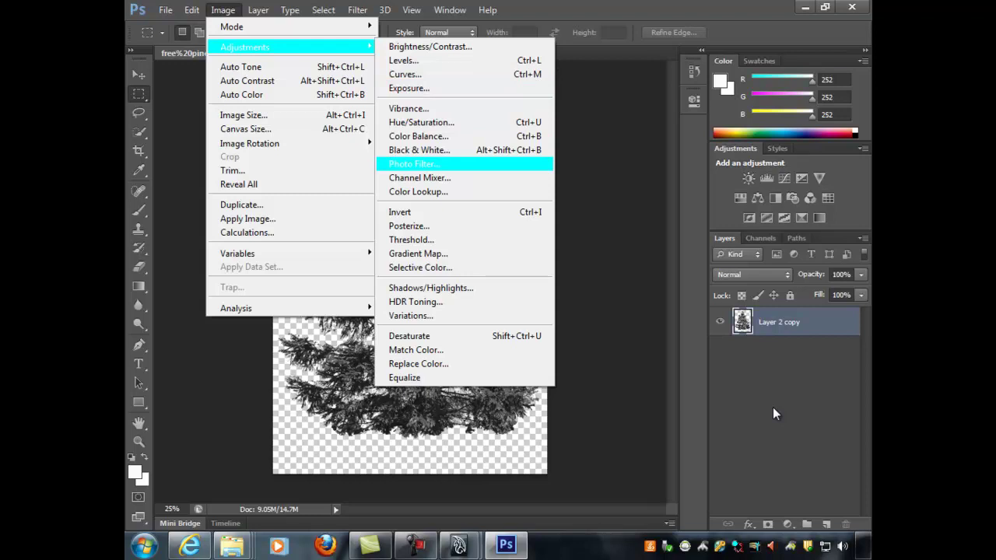
key("Down")
key("Down")
key("Down")
key("Down")
key("Down")
key("Down")
key("Down")
key("Down")
key("Down")
key("Down")
key("Down")
key("Return")
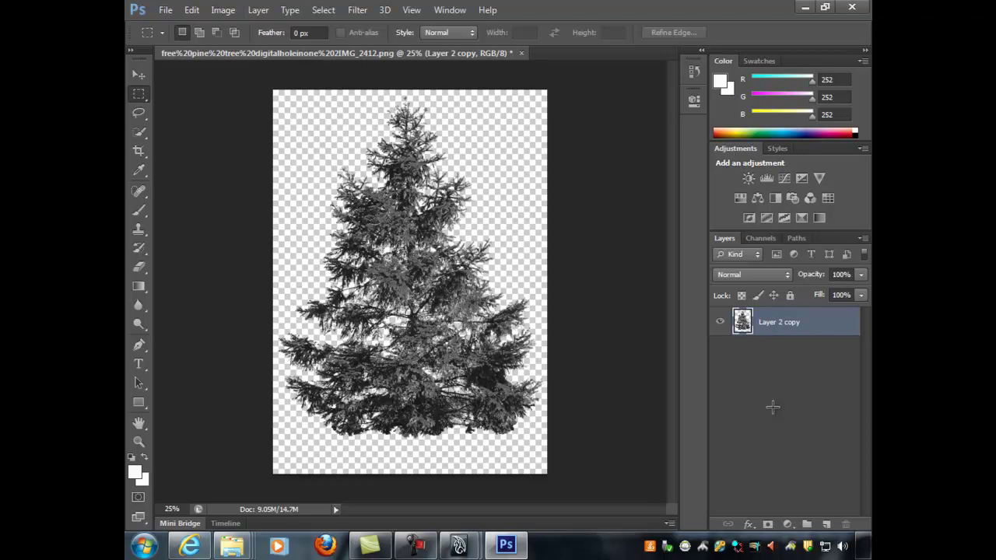
Save the desaturated tree as PineTree_Mask_BW_01.tif with no image compression, discarding layers and saving a copy
key("ctrl+shift+s")
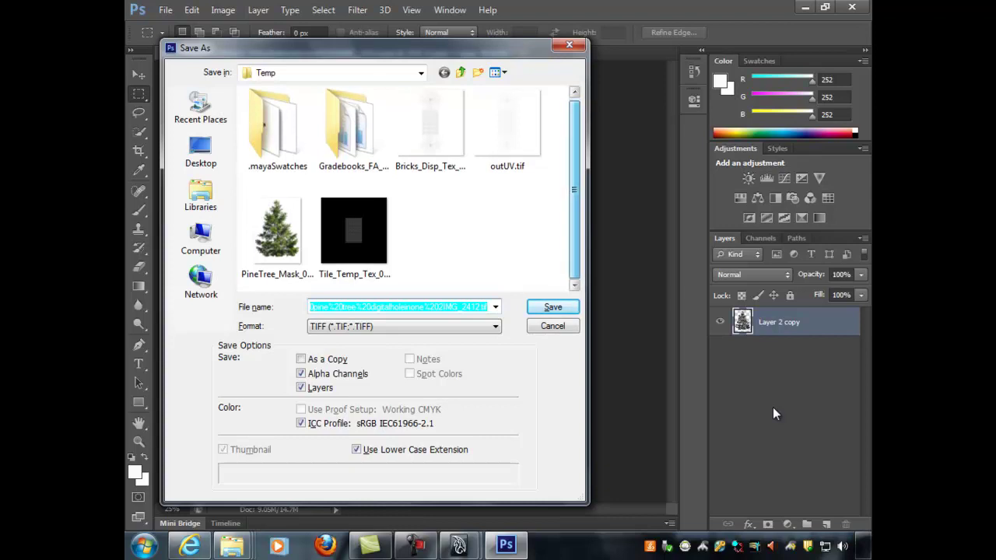
left_click(277, 237)
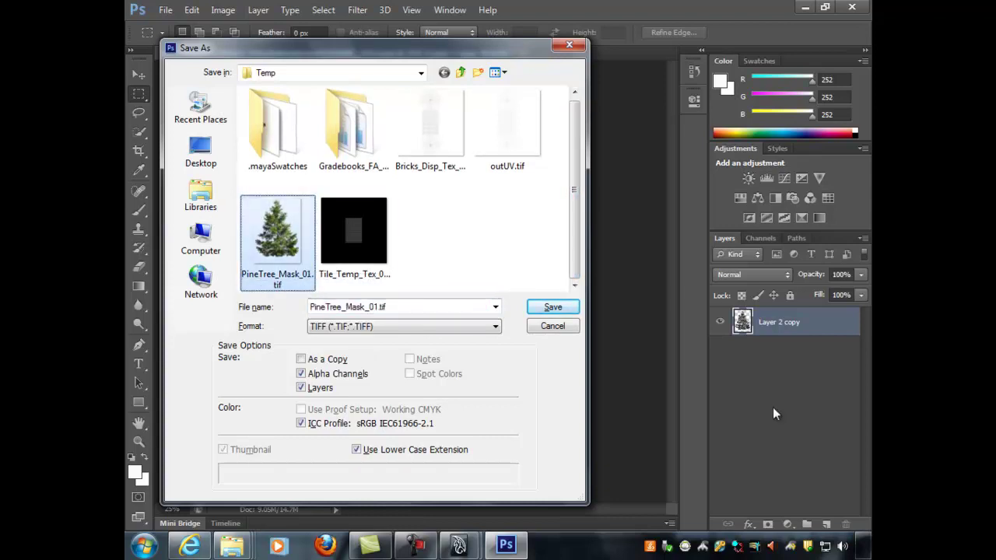
left_click(387, 306)
left_click(370, 306)
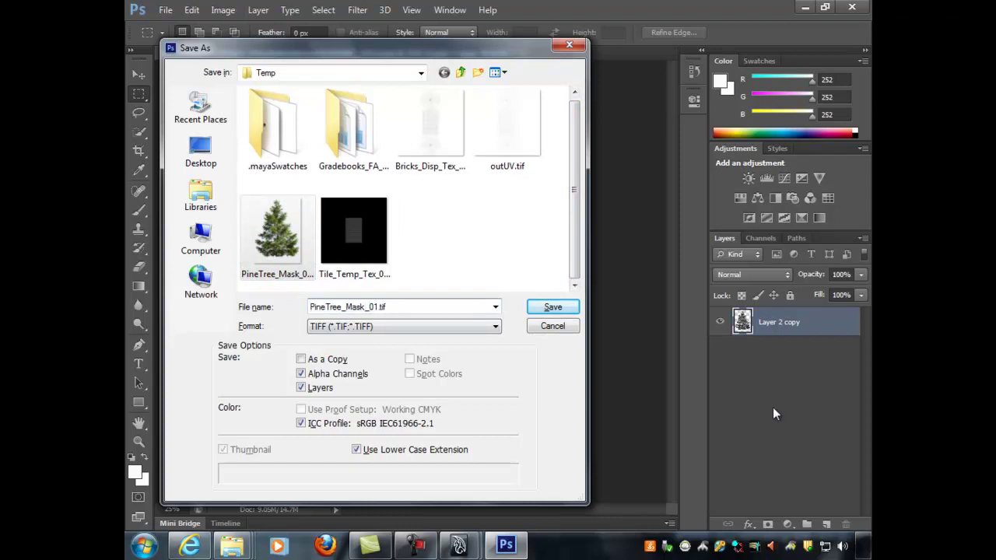
type("_BW_")
key("Return")
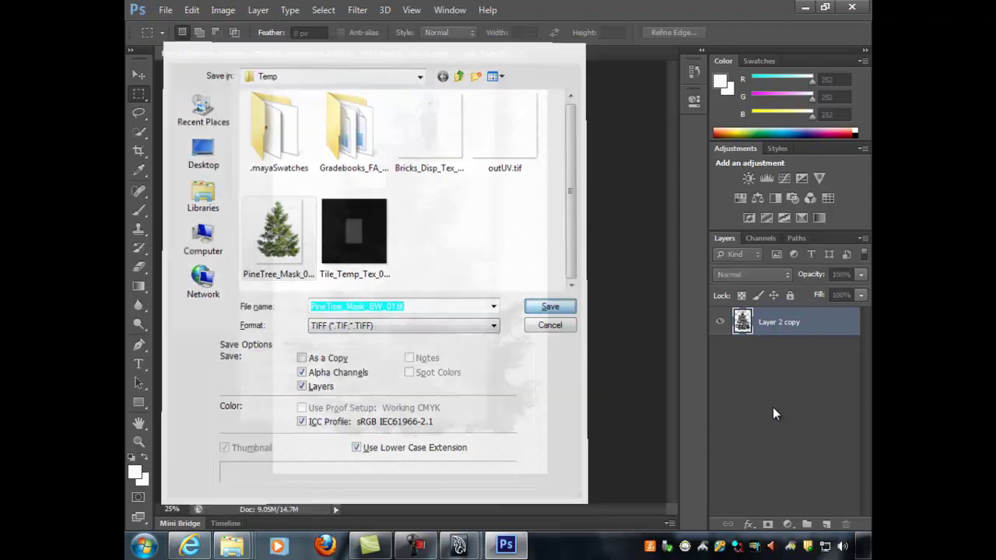
key("d")
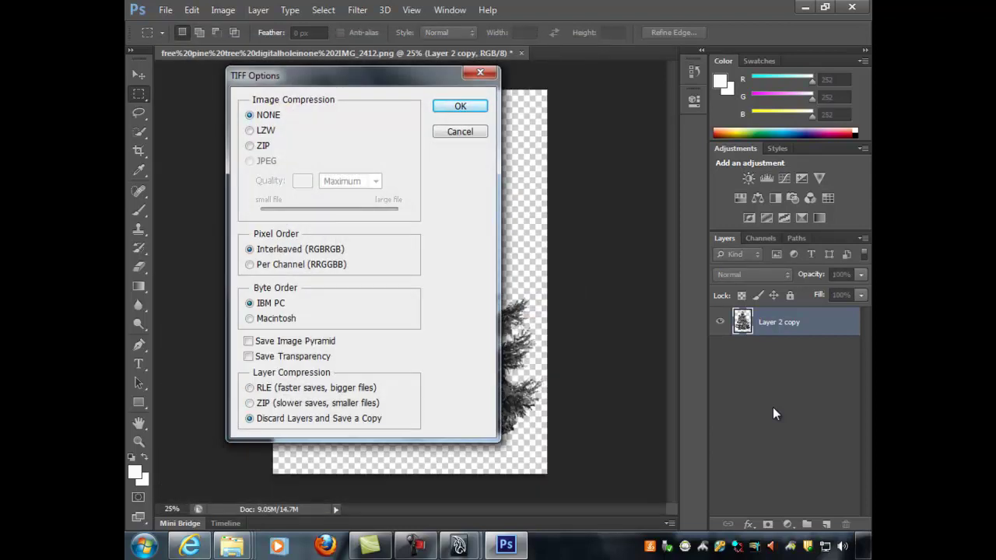
key("Return")
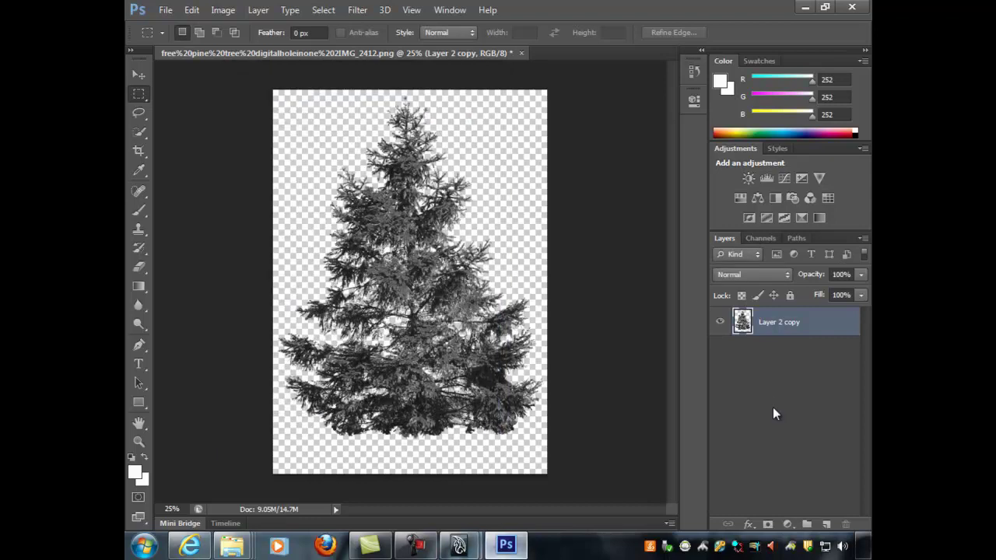
Switch to the main Maya window and select the large crossed planes of the tree
left_click(459, 545)
key("Right")
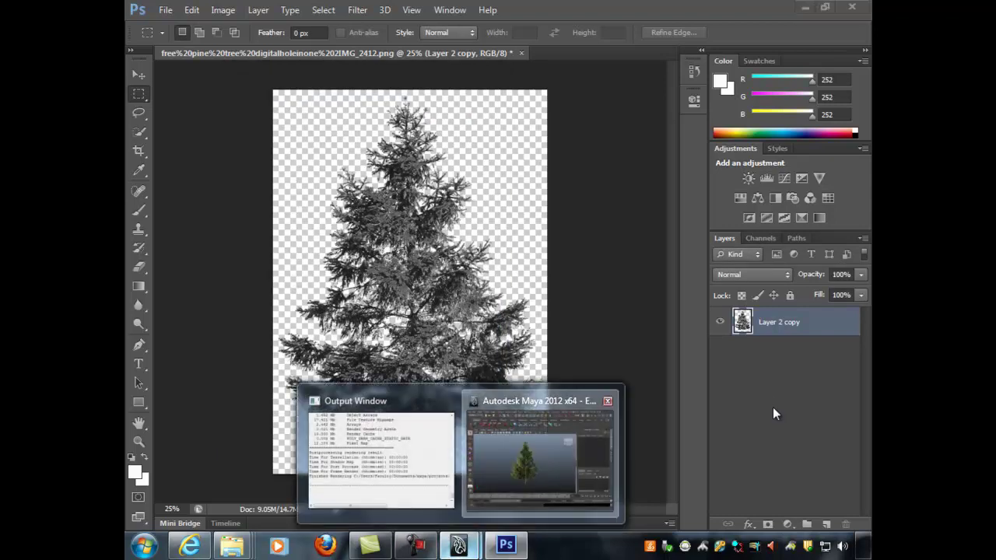
key("Return")
left_click(427, 288)
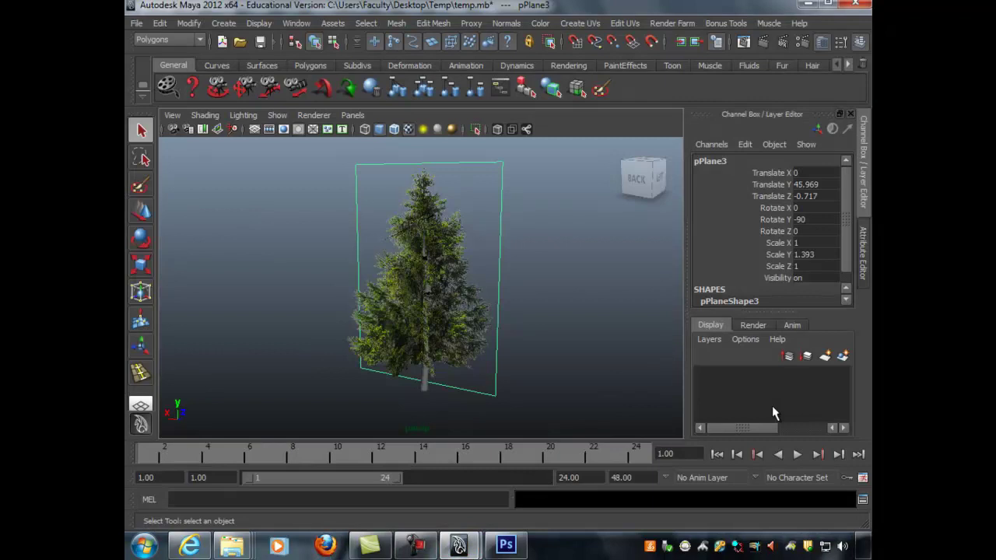
right_click(473, 236)
left_click_drag(322, 152, 525, 416)
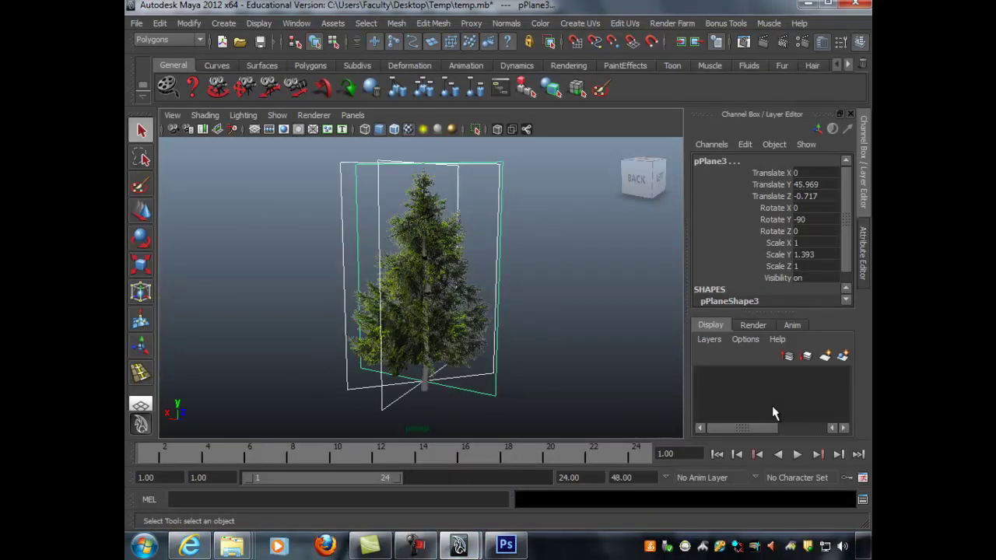
Open the selected planes' lambert2 material and replace its color texture image with PineTree_Mask_BW_01.tif
right_click(482, 179)
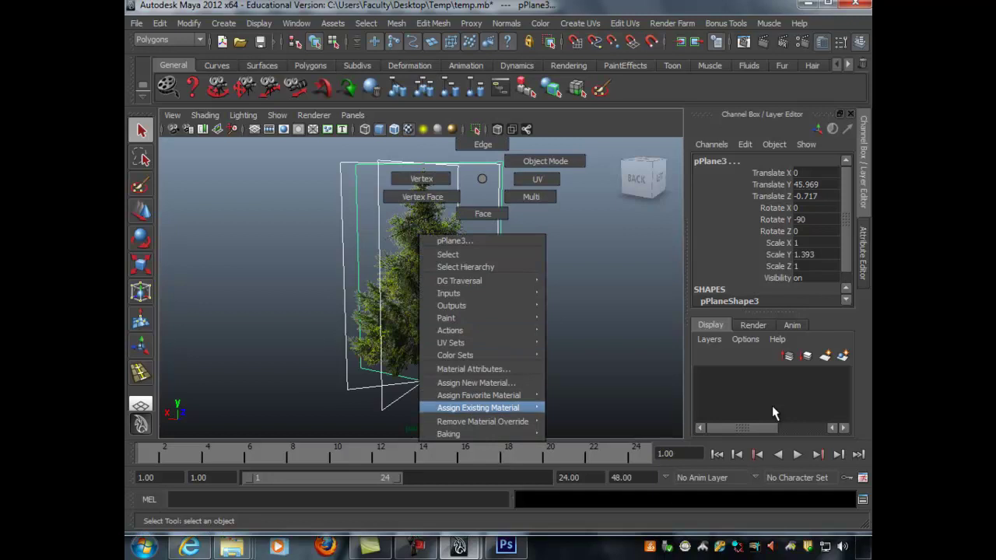
left_click(473, 369)
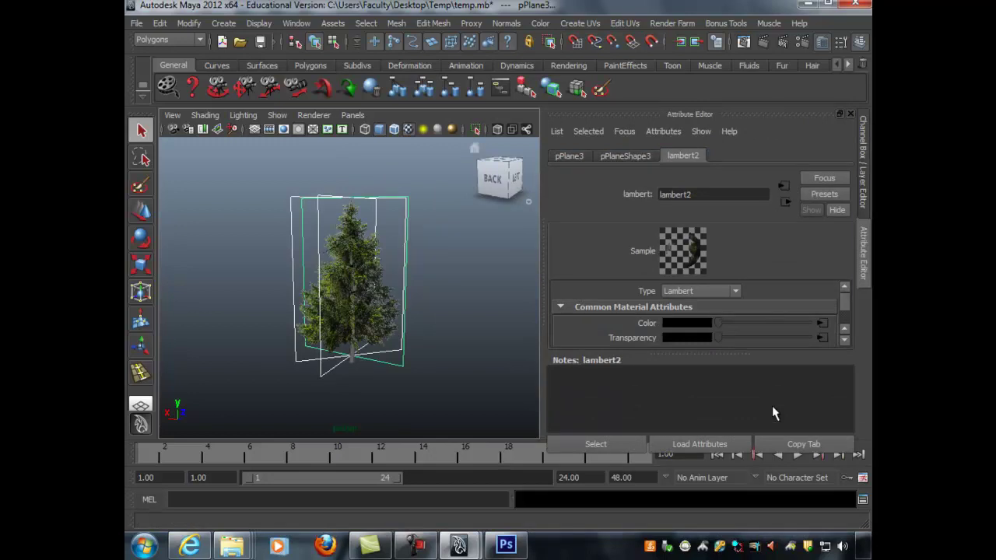
left_click_drag(772, 406, 774, 414)
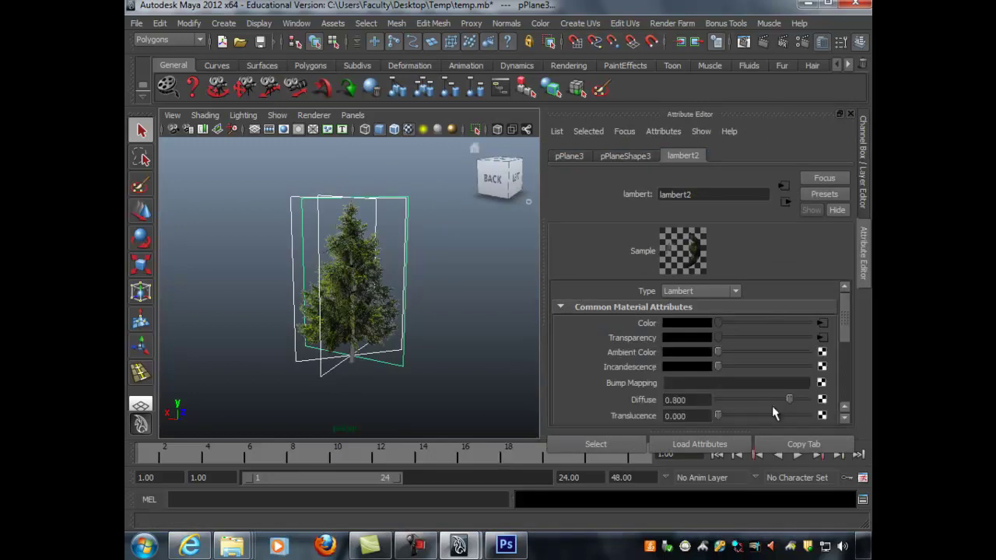
left_click(823, 323)
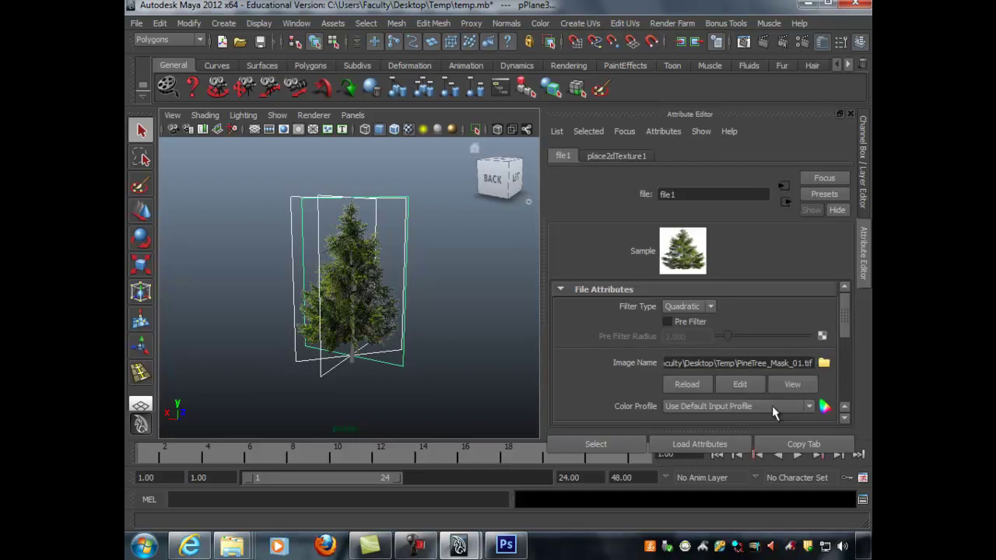
left_click(824, 364)
Deselect everything, render the black-and-white tree in the perspective view, then close the render
left_click(466, 272)
scroll(467, 272, "up", 3)
left_click_drag(467, 273, 443, 253, "alt")
left_click_drag(771, 406, 772, 405, "alt")
left_click(763, 42)
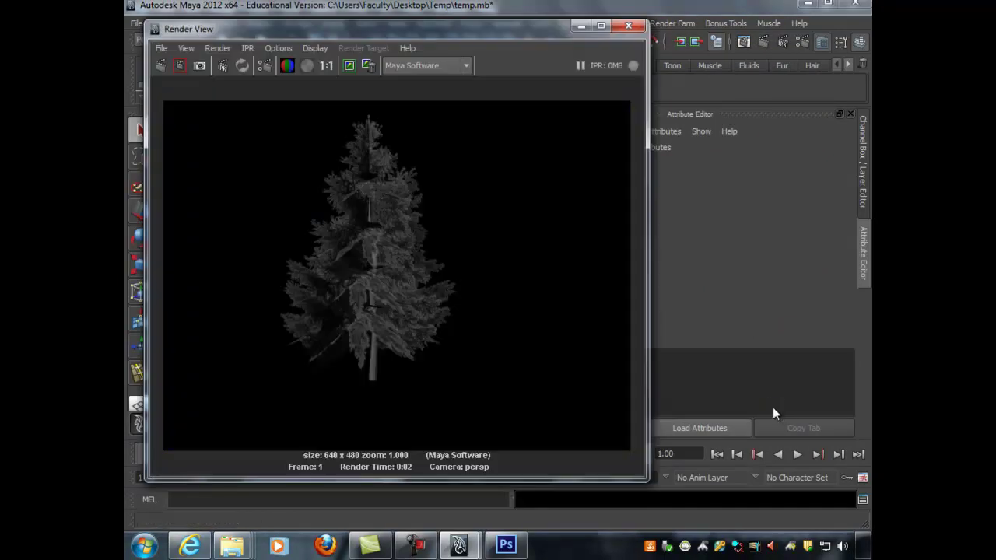
left_click(628, 26)
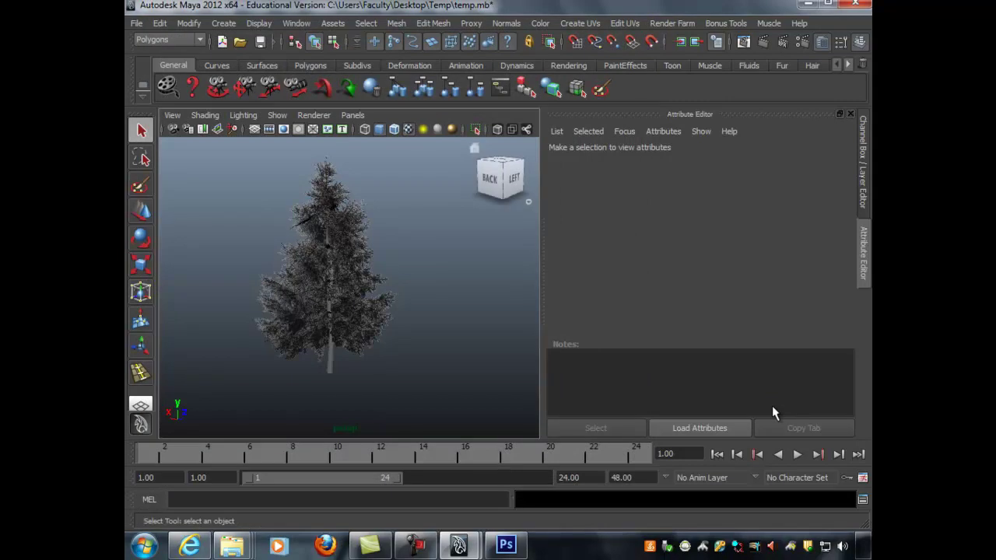
Select the trunk cylinder and group it
scroll(348, 288, "down", 4)
left_click_drag(348, 288, 350, 253, "alt")
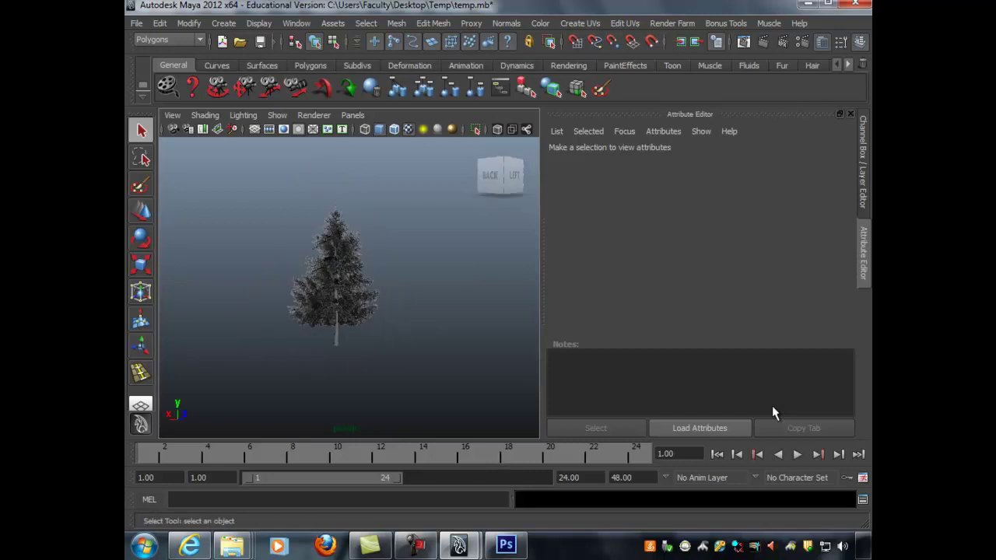
left_click_drag(349, 288, 412, 296, "alt")
left_click(341, 335)
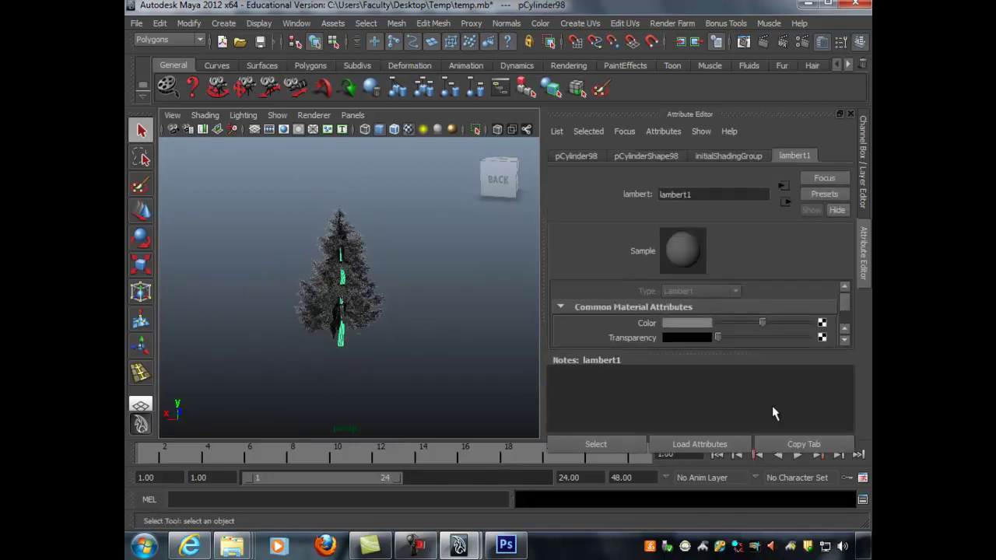
key("ctrl+g")
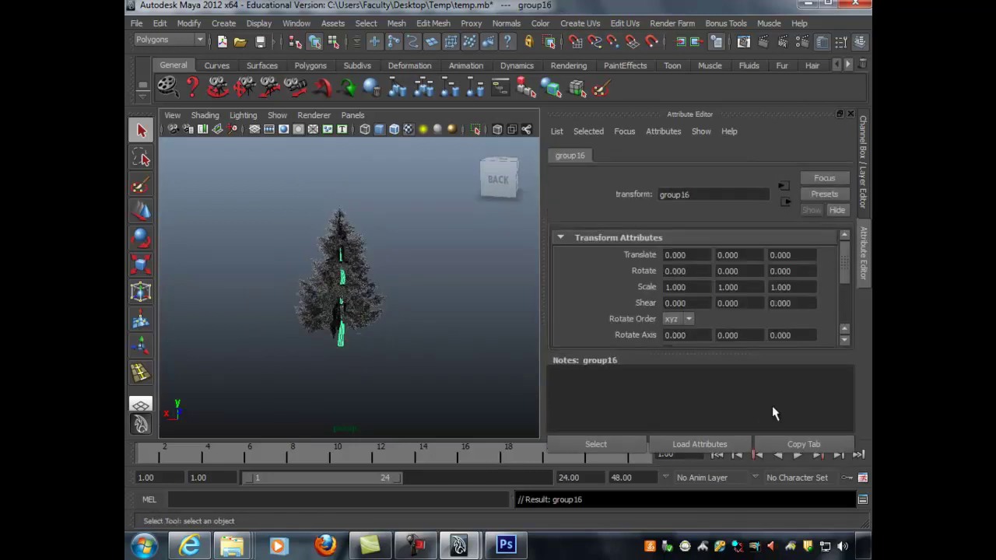
Select every plane and the trunk of the tree and combine them into one top-level group
scroll(349, 287, "up", 3)
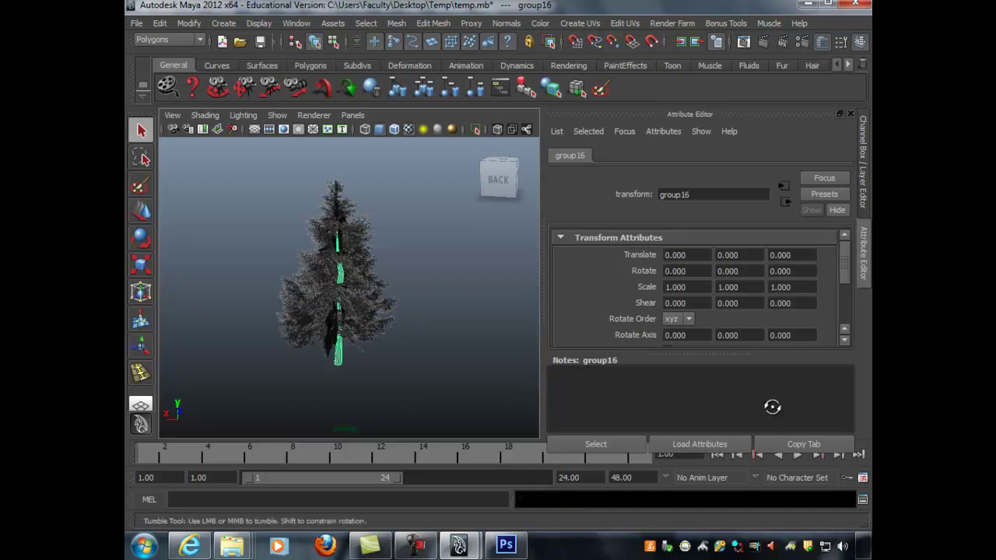
left_click_drag(238, 147, 508, 425)
mouse_move(349, 288)
left_mouse_down("alt")
mouse_move(351, 373)
mouse_move(348, 312)
mouse_move(355, 339)
left_mouse_up("alt")
scroll(348, 288, "down", 5)
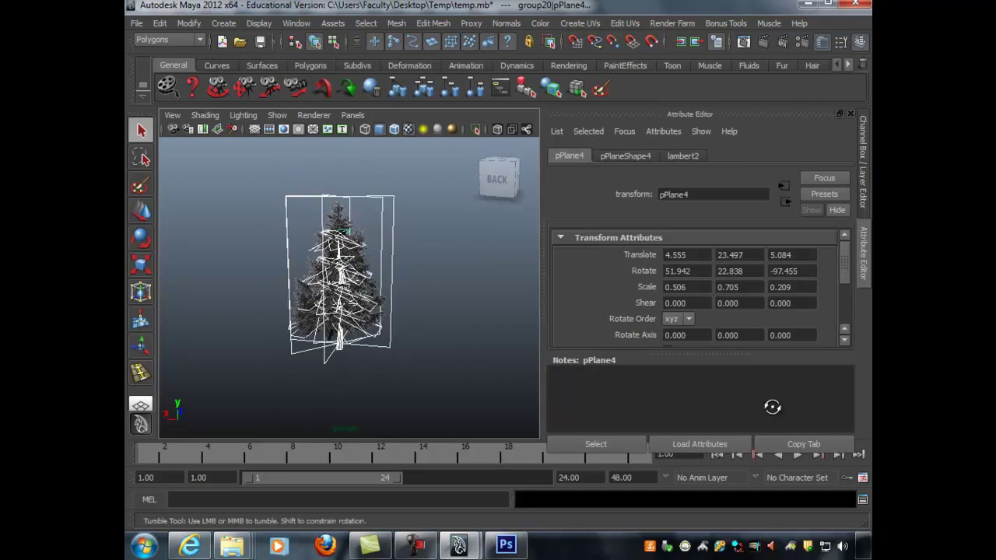
scroll(348, 287, "up", 8)
left_click_drag(772, 406, 771, 407, "alt")
right_click_drag(772, 407, 771, 407, "alt")
left_click_drag(771, 407, 771, 406, "alt")
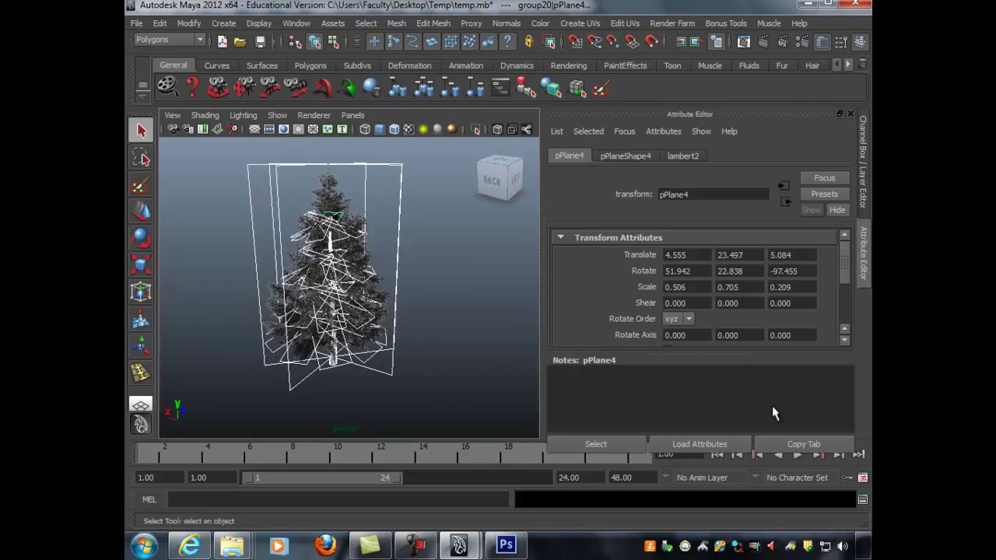
key("Up")
right_click_drag(772, 405, 772, 405, "alt")
key("w")
left_click_drag(773, 407, 772, 407, "alt")
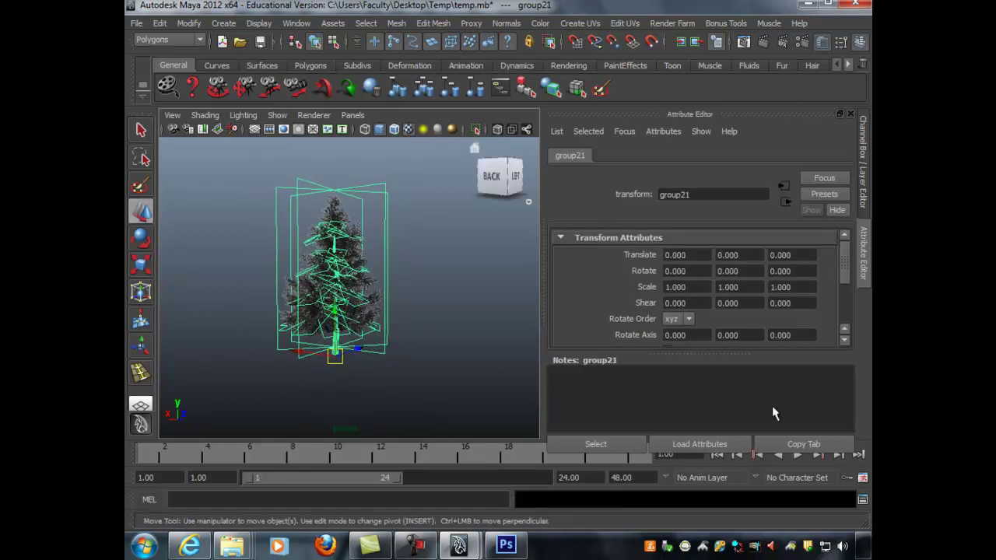
Rename the whole-tree group as tree
key("ctrl+a")
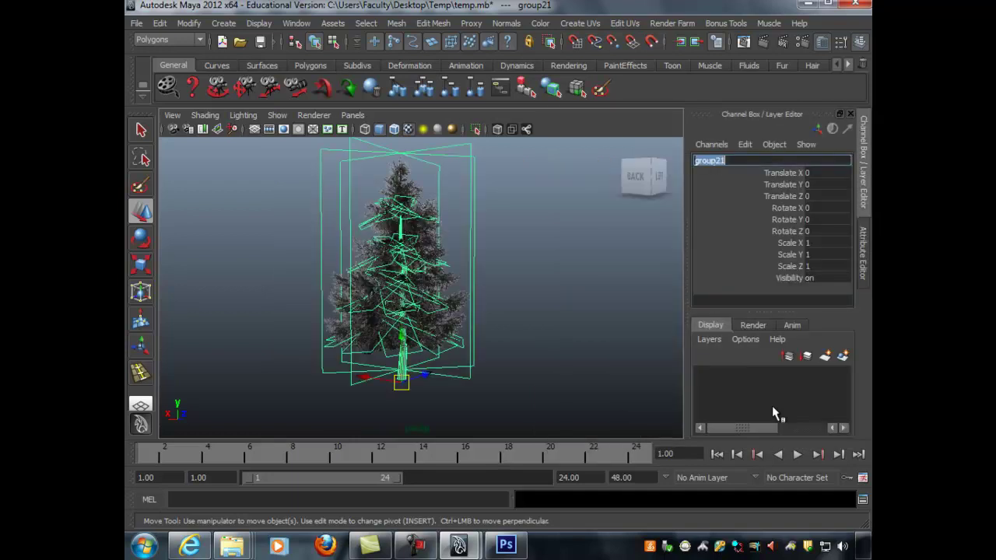
type("tree")
key("Return")
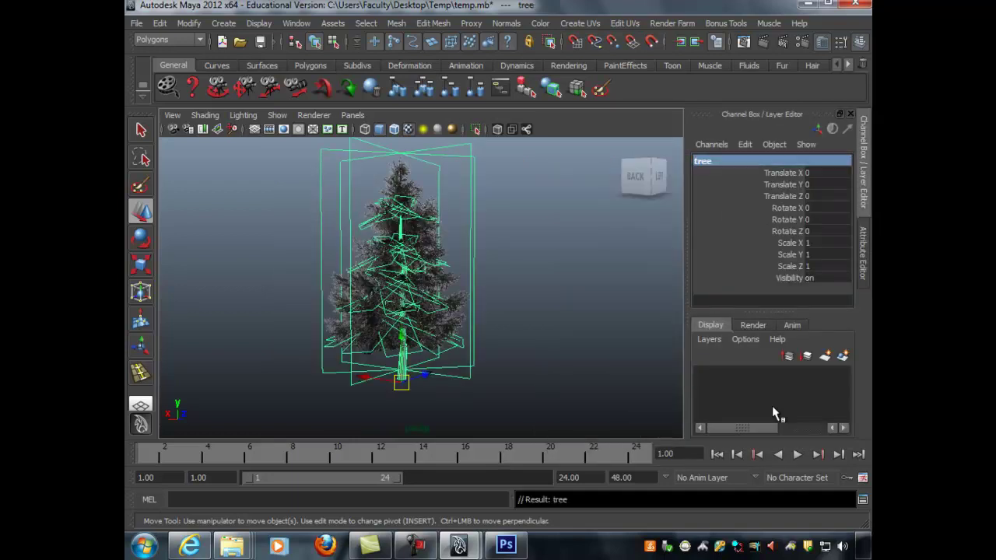
Deselect the tree and create a square polygon ground plane about 645 units wide around its base
right_click_drag(435, 280, 374, 280, "alt")
left_click_drag(404, 273, 428, 303, "alt")
left_click(545, 311)
right_click_drag(467, 287, 404, 288, "alt")
middle_click_drag(410, 280, 326, 269, "alt")
left_click(223, 23)
mouse_move(257, 59)
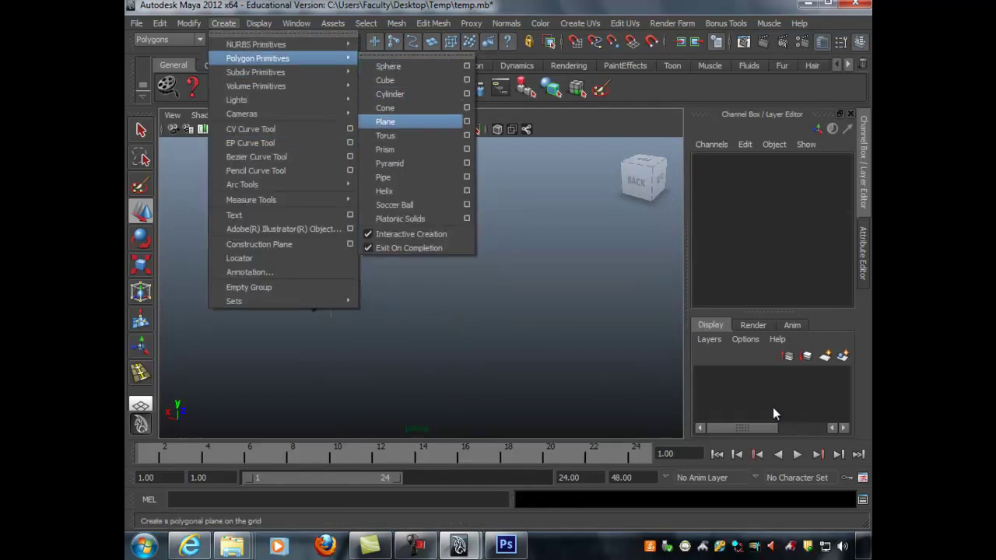
left_click(386, 122)
left_click(418, 301)
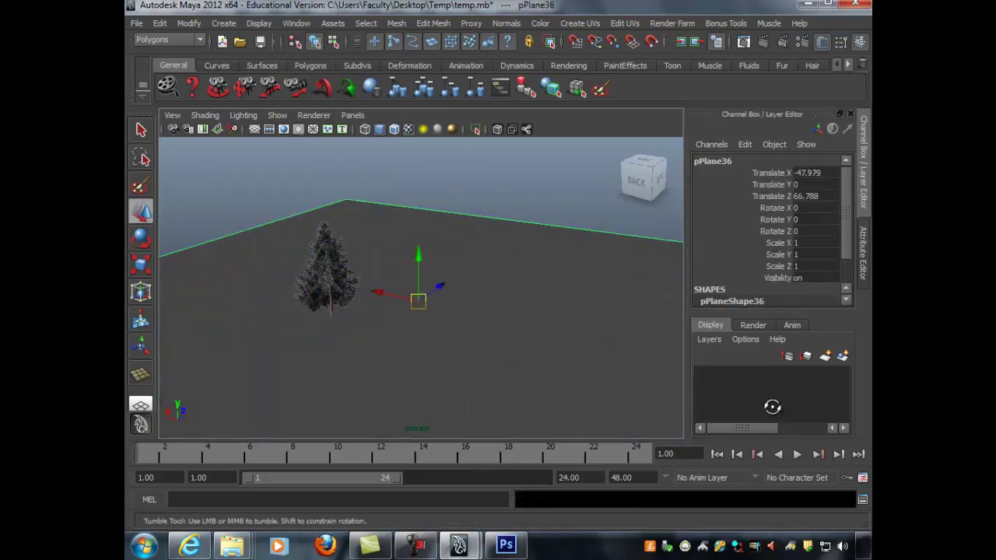
Scale the ground plane uniformly to about 4.477 so it extends far beyond the tree
right_click_drag(435, 288, 350, 288, "alt")
key("r")
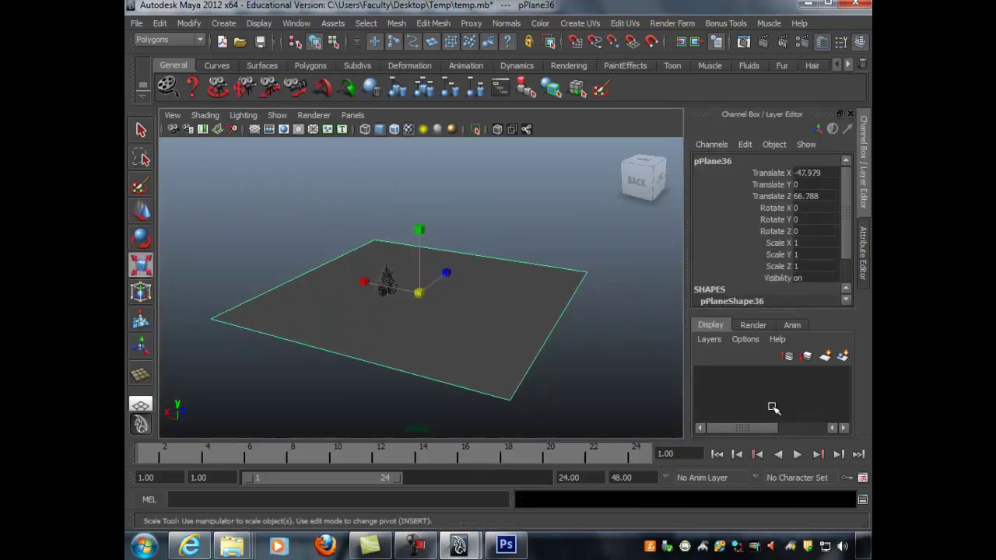
left_click_drag(420, 291, 519, 291)
right_click_drag(520, 292, 444, 292, "alt")
left_click_drag(420, 291, 451, 291)
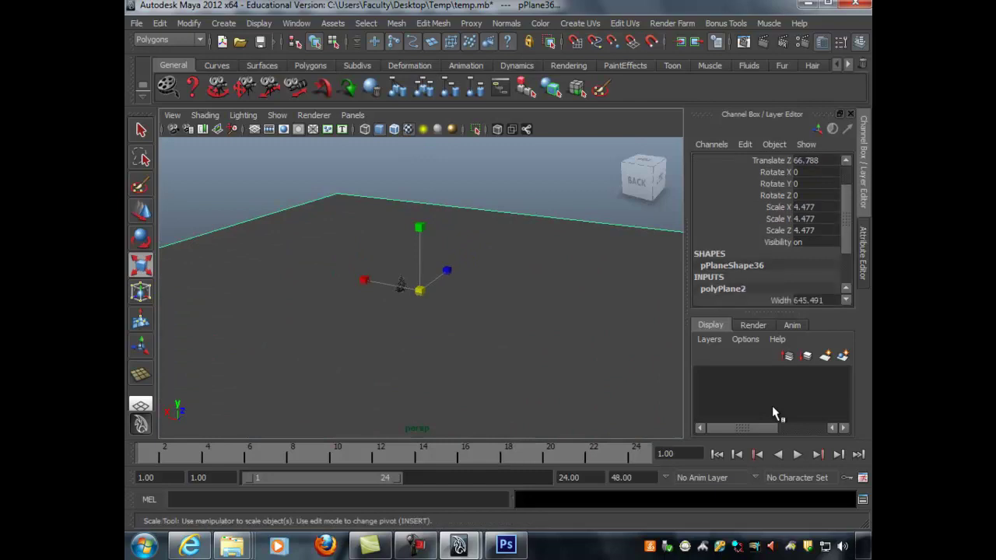
Set the ground plane's width and height subdivisions to 256
left_click_drag(814, 265, 814, 277)
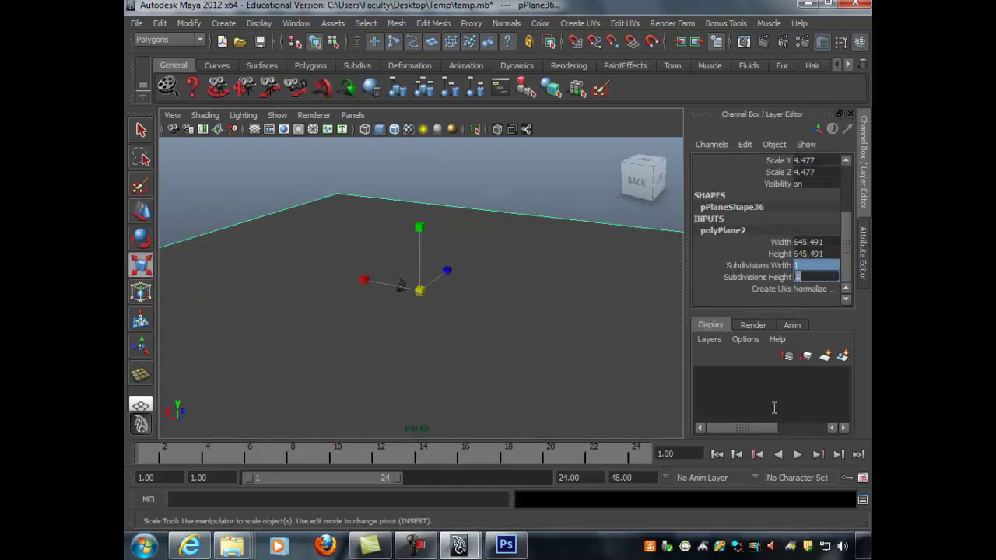
type("256")
key("Return")
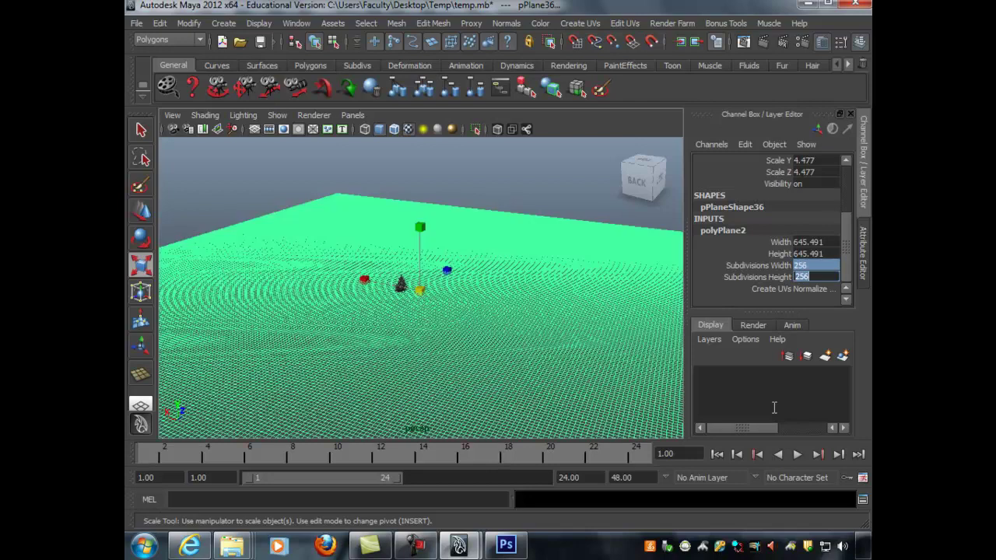
Lasso an irregular patch of vertices around the tree and enable soft selection with a falloff radius of about 500
right_click_drag(518, 292, 492, 292)
left_click(141, 158)
mouse_move(422, 274)
left_mouse_down()
mouse_move(374, 256)
mouse_move(466, 394)
mouse_move(389, 241)
mouse_move(392, 216)
left_mouse_up()
scroll(391, 217, "down", 2)
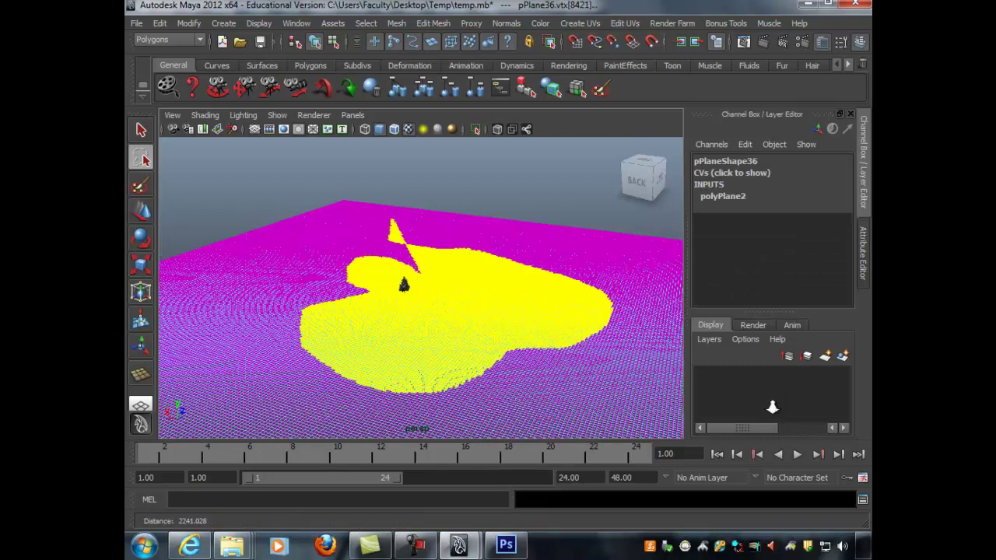
key("b")
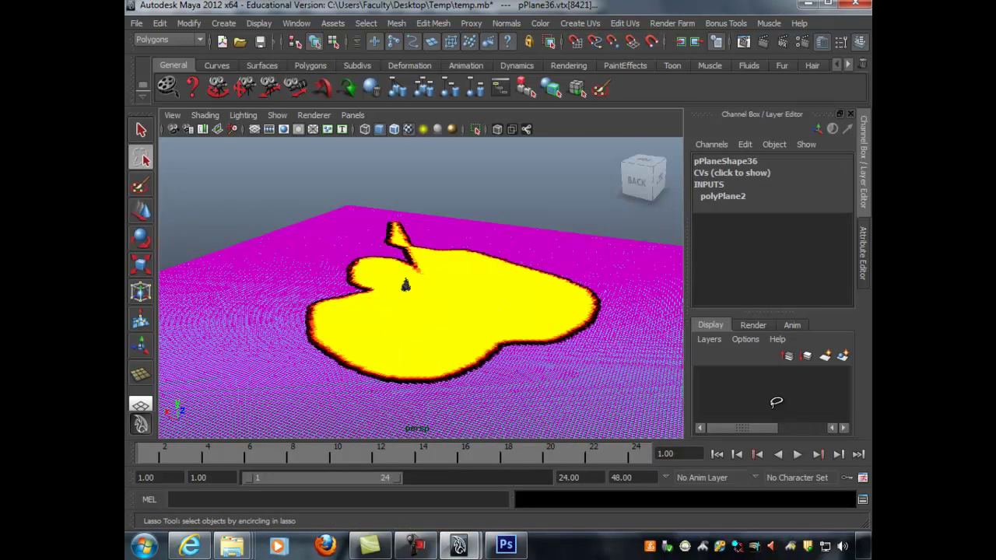
left_click_drag(420, 288, 537, 288)
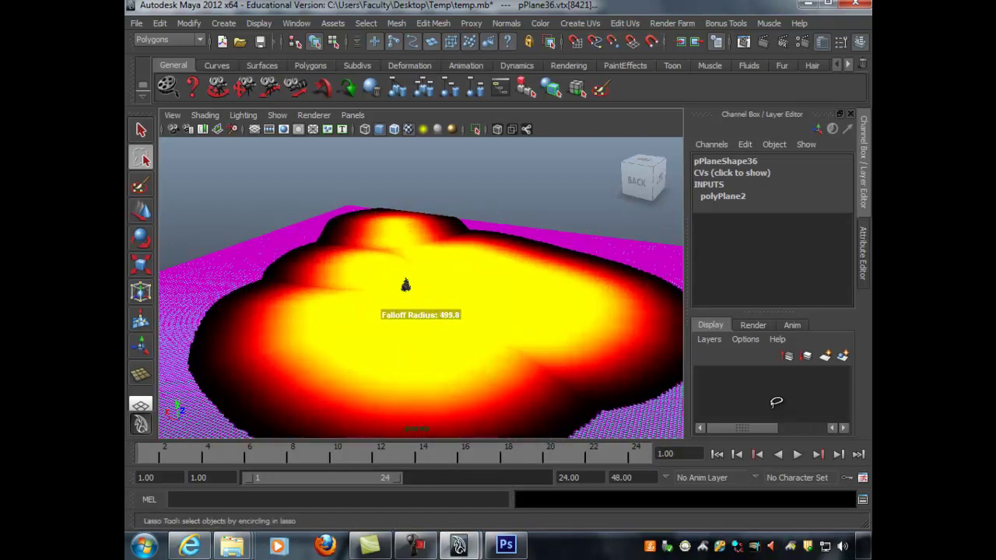
Raise the soft-selected ground vertices to form a hill, return to object mode and deselect everything
key("w")
left_click_drag(437, 234, 437, 202)
key("q")
left_click(467, 177)
scroll(421, 288, "down", 2)
key("F8")
key("F8")
left_click(467, 177)
Select the sculpted ground plane and start the Paint Geometry Tool on it
left_click_drag(421, 288, 421, 241, "alt")
left_click_drag(772, 407, 773, 413, "alt")
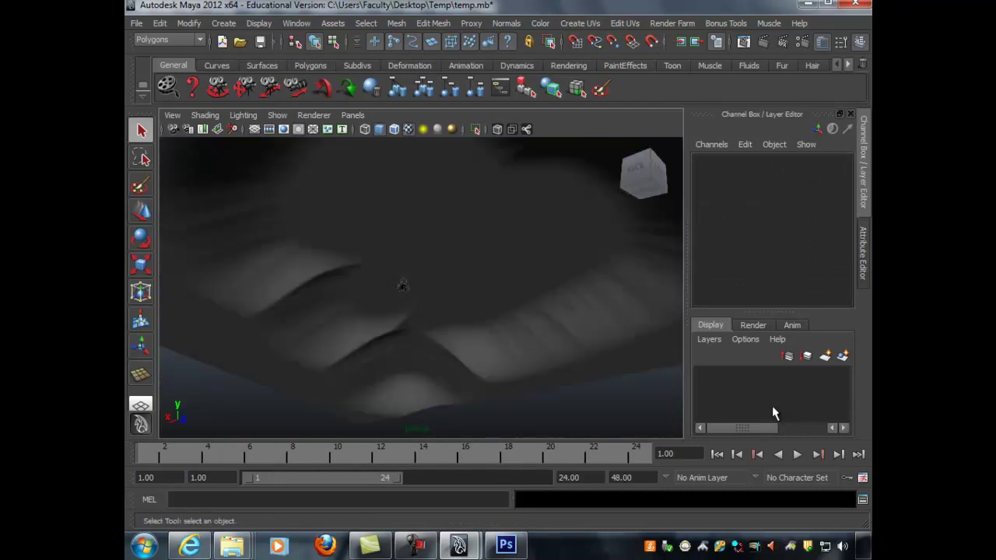
right_click_drag(421, 287, 373, 288, "alt")
left_click_drag(374, 288, 373, 342, "alt")
left_click(373, 342)
right_click_drag(421, 287, 334, 288, "alt")
left_click_drag(373, 288, 443, 253, "alt")
middle_click_drag(444, 253, 443, 216, "alt")
left_click(726, 23)
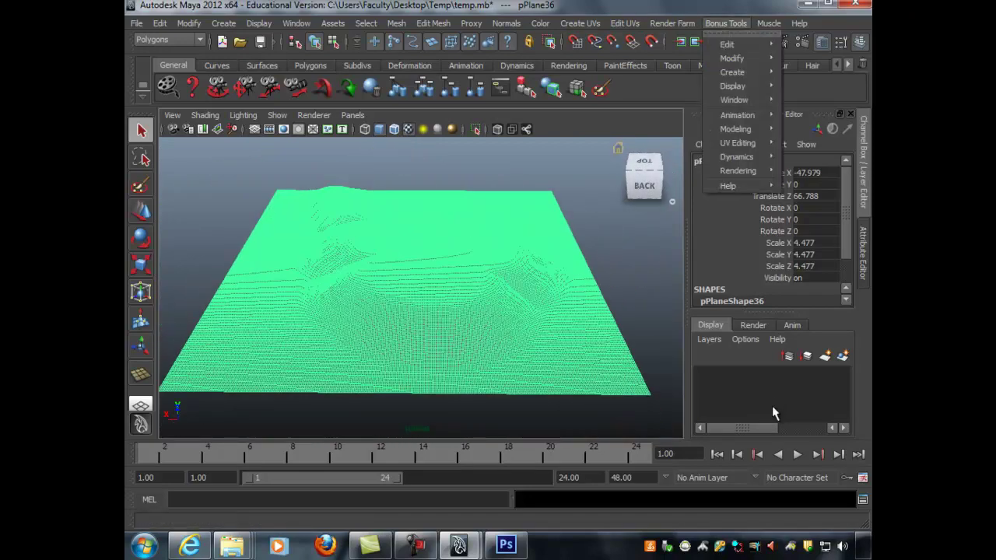
mouse_move(732, 58)
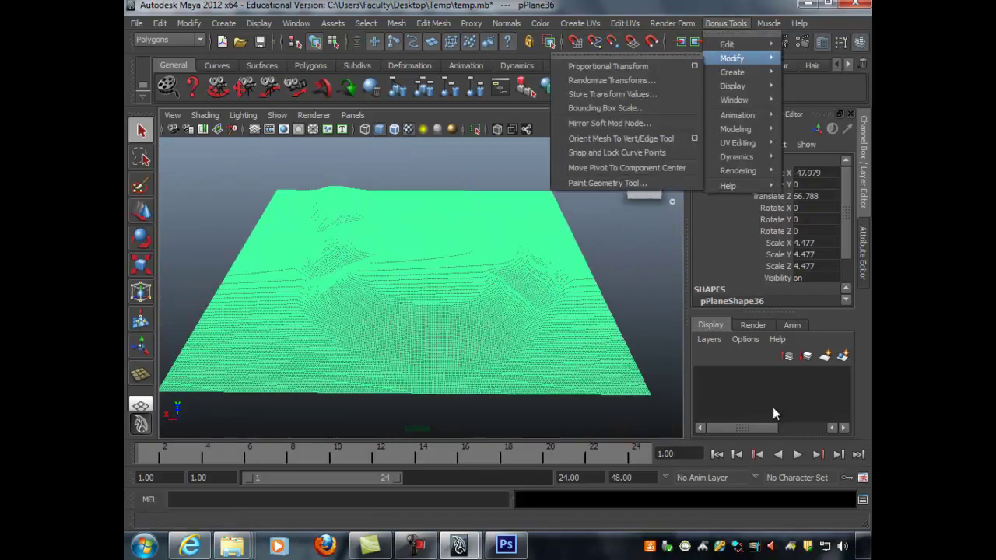
key("Down")
key("Up")
key("Up")
key("Down")
key("Down")
key("Right")
key("Up")
key("Left")
key("Up")
key("Right")
key("Down")
key("Down")
key("Down")
key("Down")
key("Down")
key("Down")
key("Down")
key("Down")
key("Return")
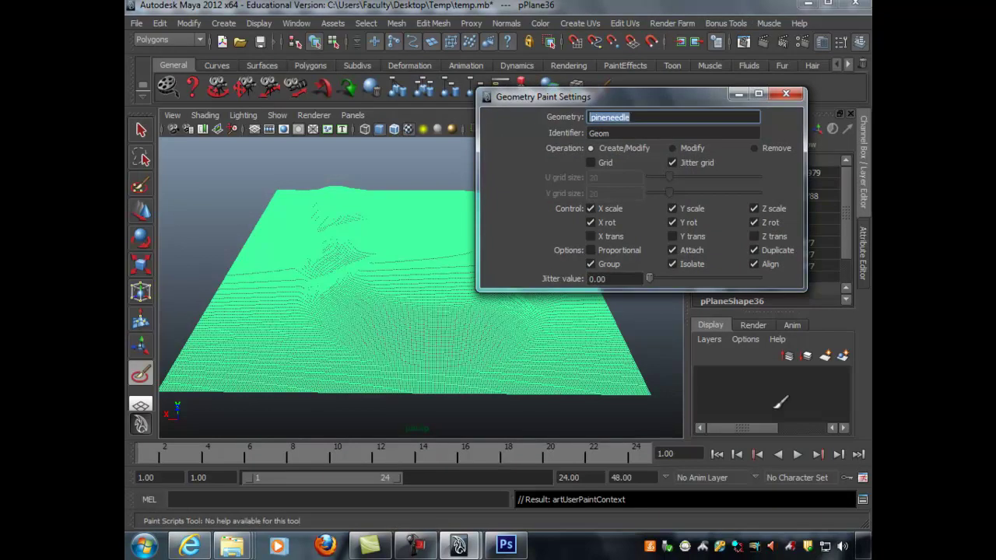
Set the geometry to paint to tree, enable Grid and turn off X rotation in the Geometry Paint Settings
type("tree")
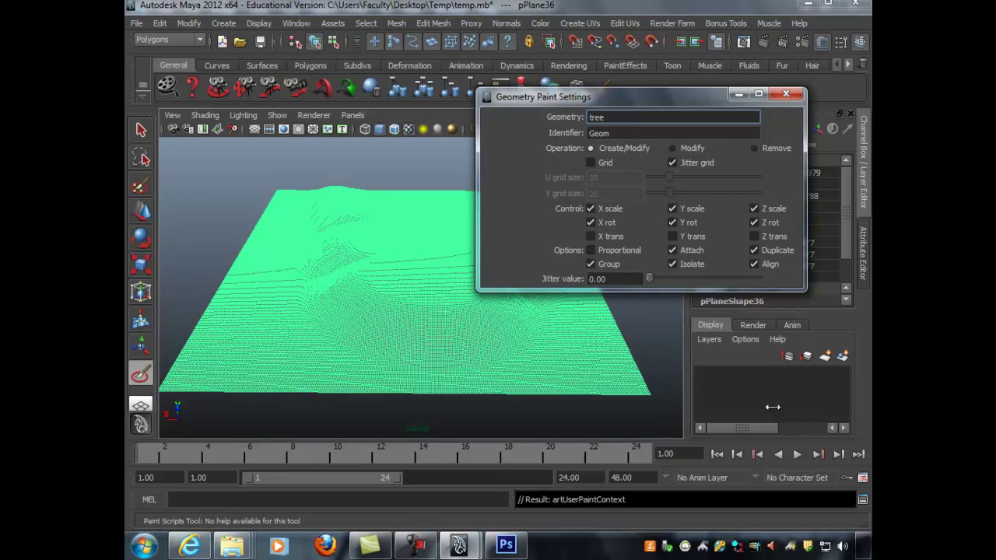
key("space")
key("space")
key("shift+Tab")
key("Tab")
key("space")
key("shift+Tab")
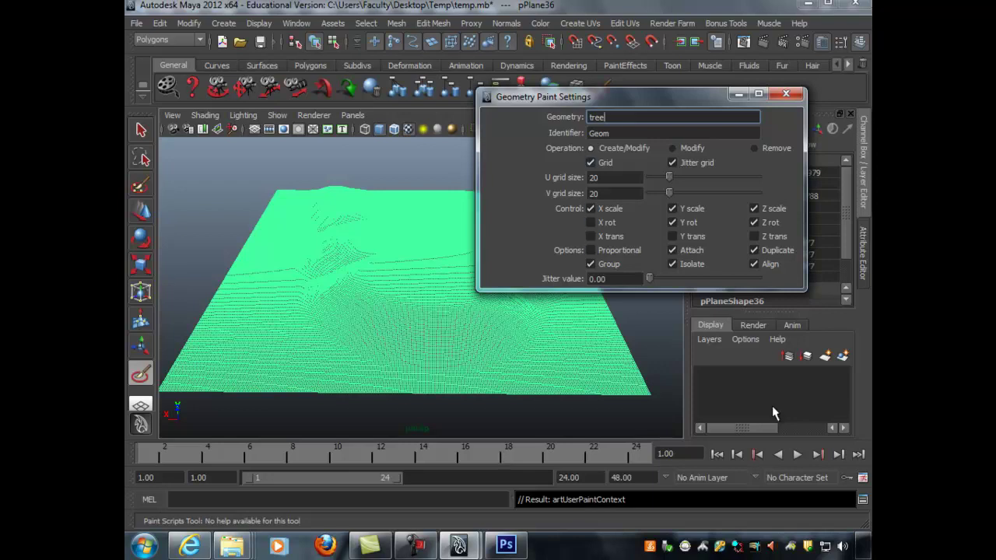
Turn off Z rotation and Align for the painted geometry
key("Tab")
key("Tab")
key("Tab")
key("Tab")
key("space")
key("Tab")
key("Tab")
key("Tab")
key("Tab")
key("Tab")
key("Tab")
key("Tab")
key("Tab")
key("Tab")
key("space")
Adjust the brush radius, paint trees across the terrain's hills in several strokes and leave the painting tool
right_click_drag(378, 266, 417, 273, "alt")
key("b")
left_click_drag(378, 260, 386, 260)
left_click(378, 263)
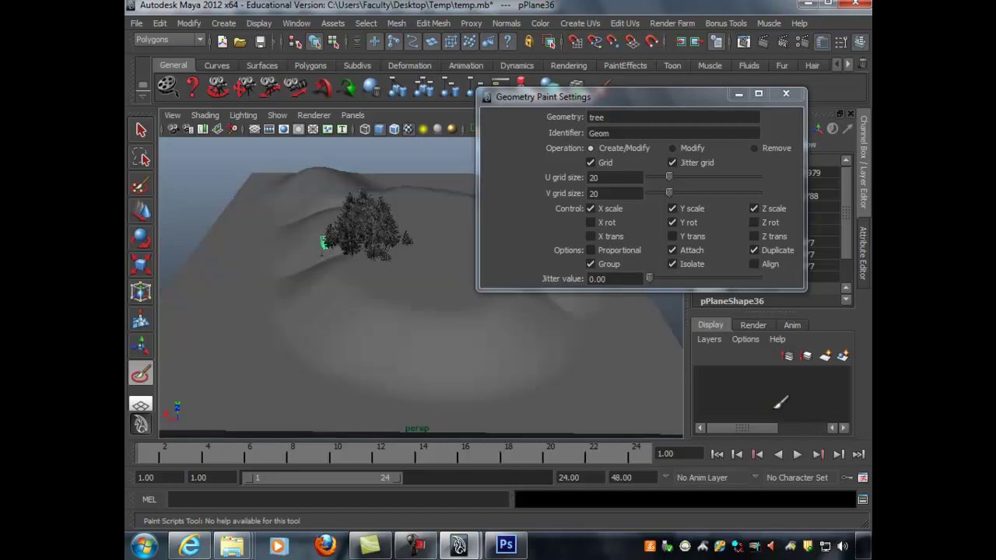
left_click_drag(379, 358, 531, 301)
mouse_move(399, 262)
left_mouse_down("alt")
mouse_move(299, 253)
mouse_move(315, 282)
mouse_move(354, 275)
left_mouse_up("alt")
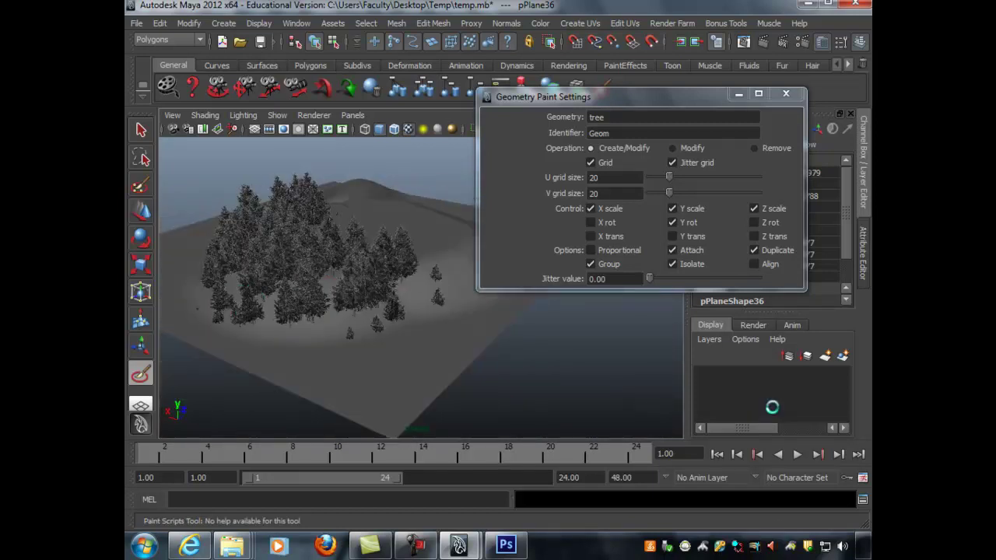
mouse_move(430, 226)
left_mouse_down()
mouse_move(406, 200)
mouse_move(407, 178)
mouse_move(349, 282)
mouse_move(375, 261)
left_mouse_up()
middle_click_drag(376, 265, 309, 217, "alt")
mouse_move(329, 238)
left_mouse_down()
mouse_move(399, 225)
mouse_move(288, 280)
mouse_move(327, 373)
mouse_move(496, 377)
mouse_move(267, 273)
mouse_move(286, 261)
left_mouse_up()
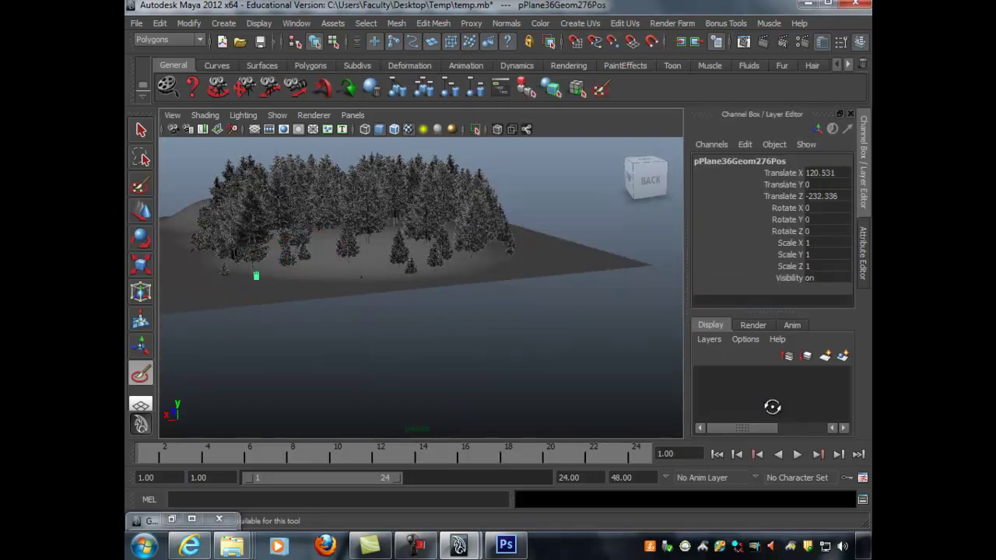
key("q")
Render the current frame with the painted forest filling the perspective view
left_click_drag(773, 407, 773, 407, "alt")
right_click_drag(773, 407, 771, 407, "alt")
middle_click_drag(772, 407, 773, 410, "alt")
left_click_drag(773, 407, 771, 407, "alt")
right_click_drag(772, 406, 772, 407, "alt")
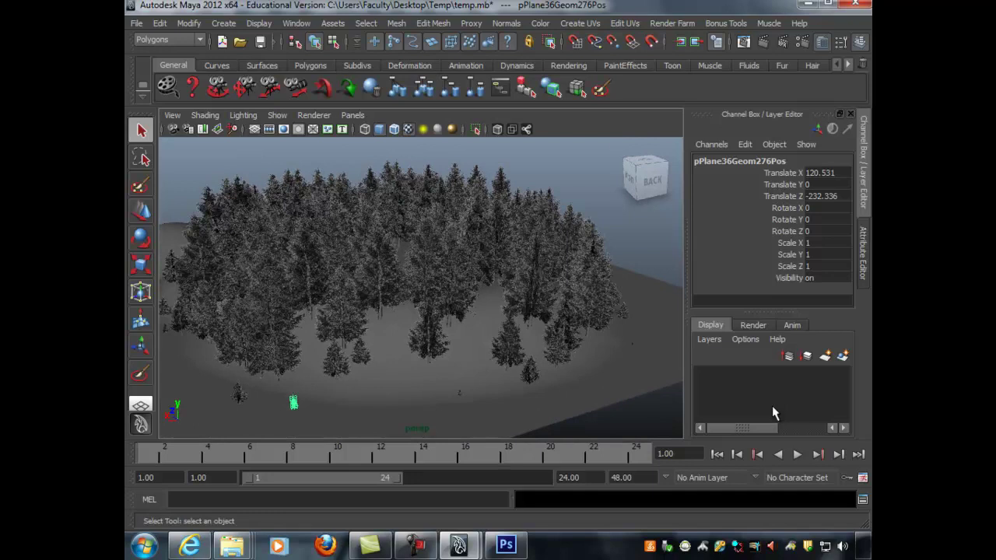
left_click(763, 42)
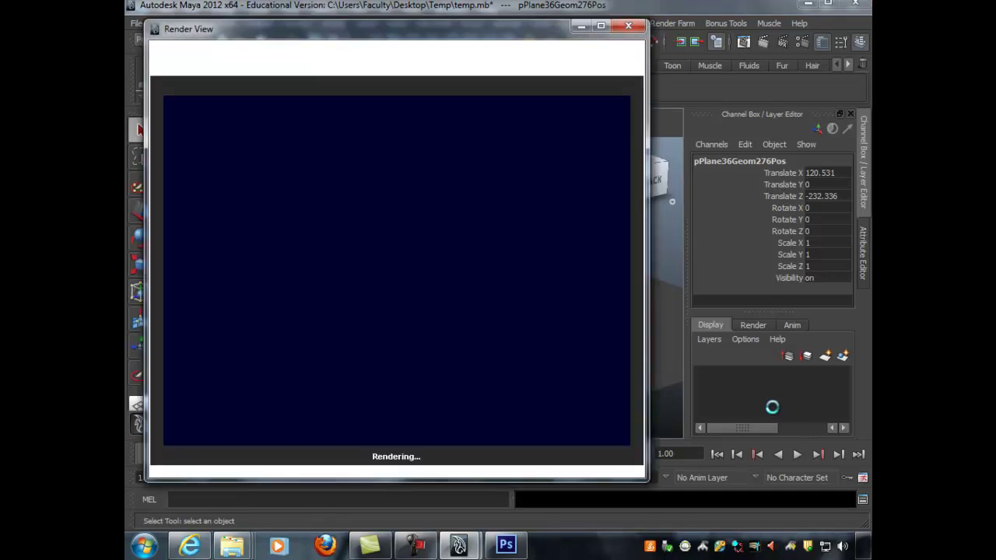
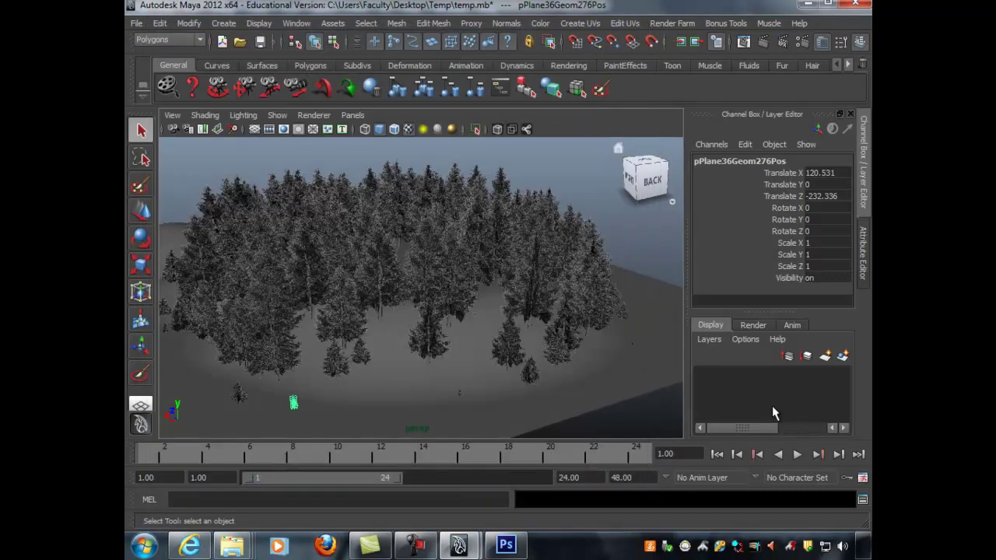
Select the parent group of all painted trees and create a new display layer containing it
left_click_drag(775, 413, 774, 413, "alt")
right_click_drag(773, 407, 772, 407, "alt")
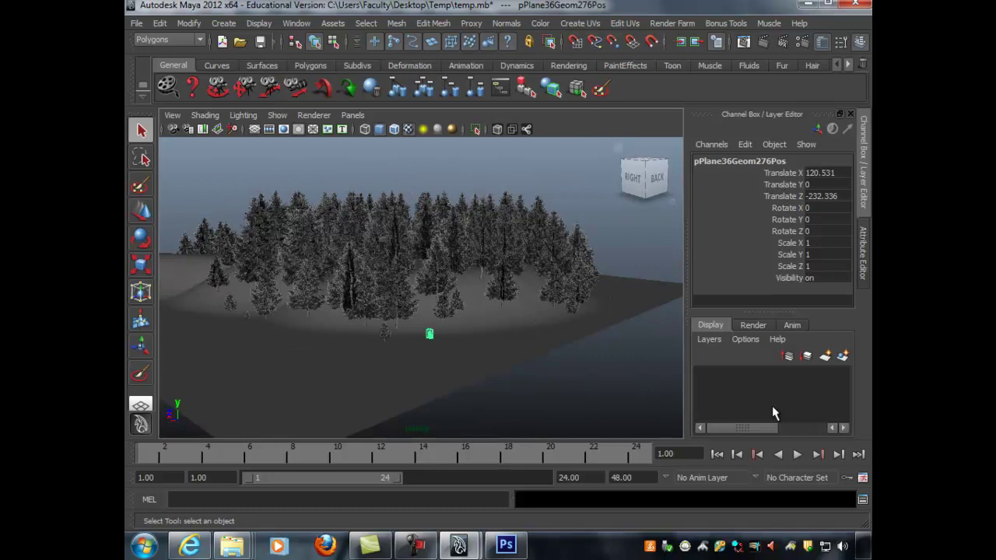
left_click_drag(774, 413, 772, 406, "alt")
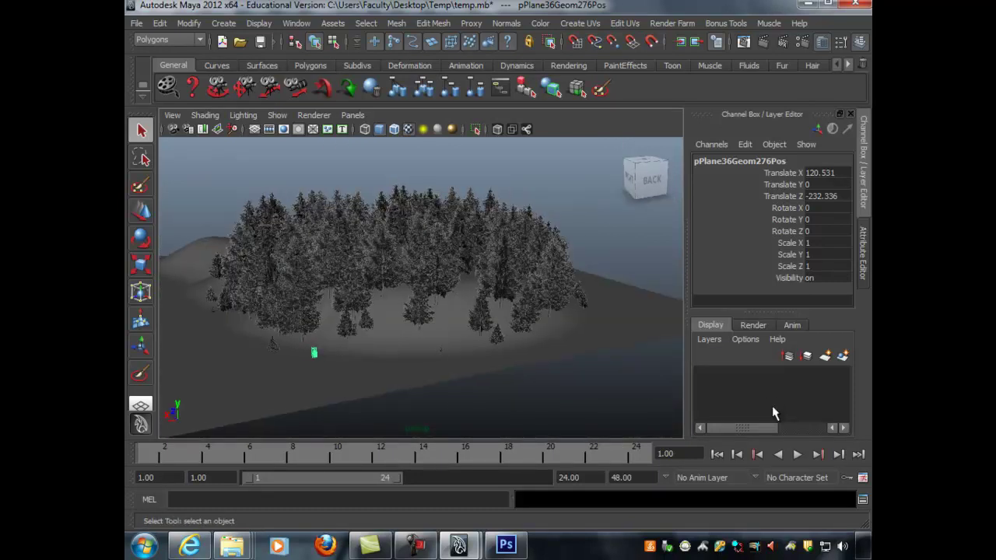
left_click(502, 247)
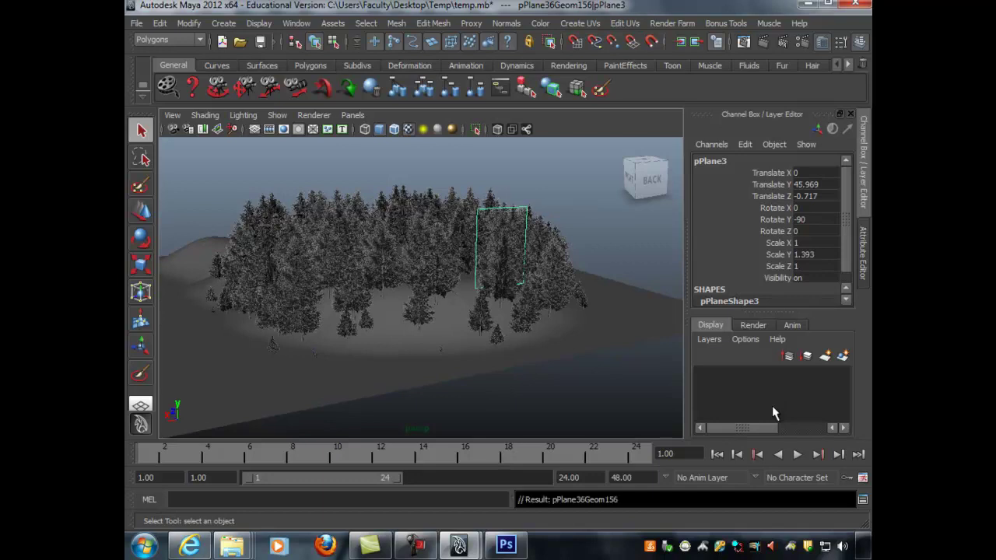
key("Up")
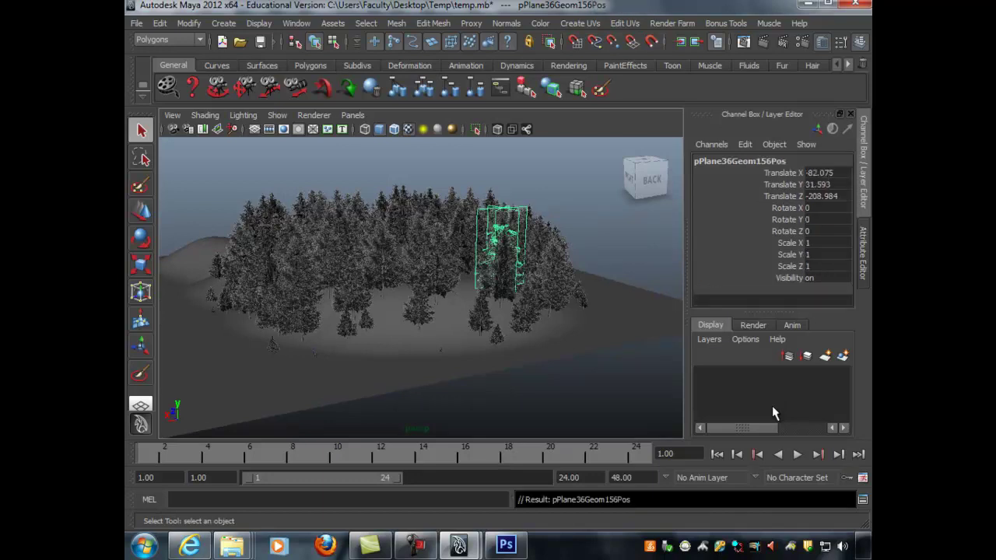
key("Up")
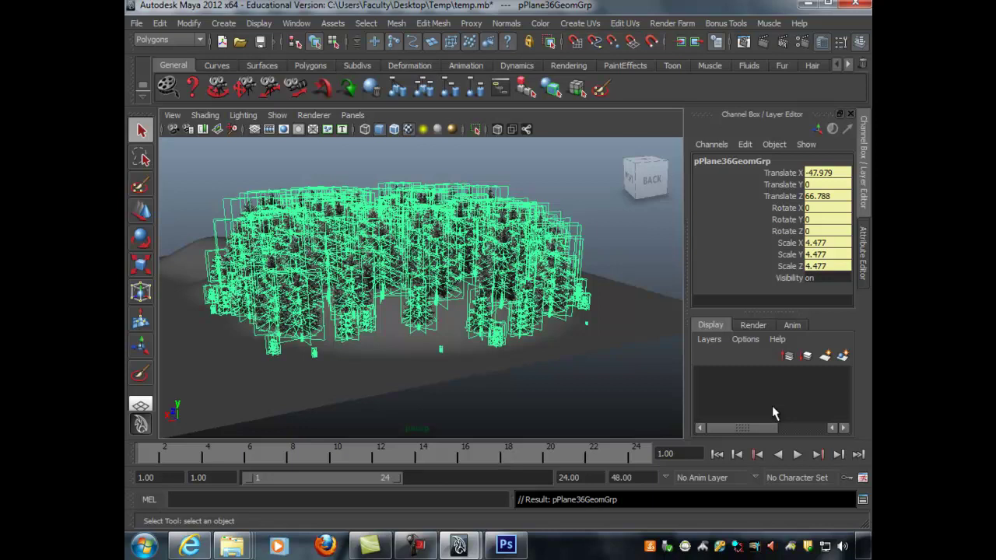
left_click(843, 356)
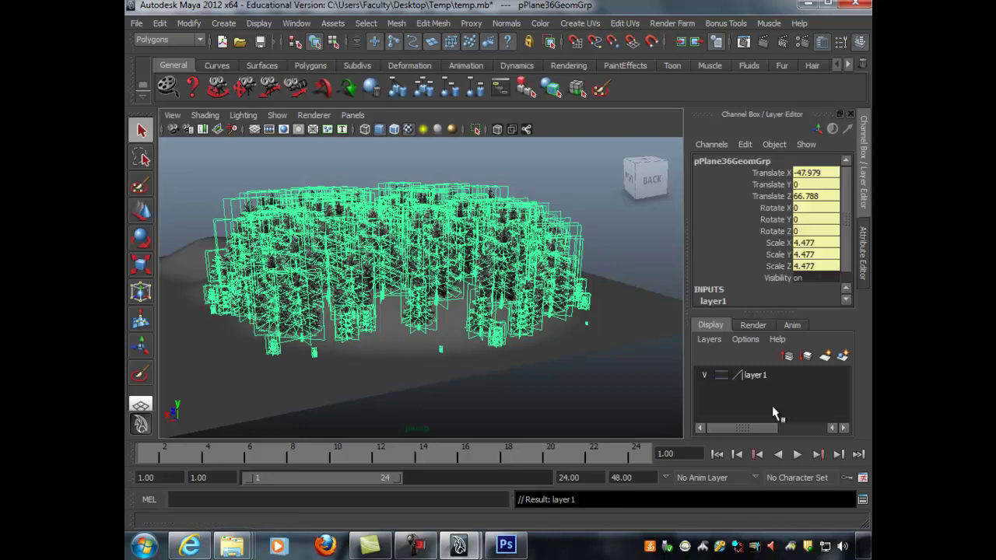
Rename the new display layer as Trees_L
double_click(756, 375)
double_click(451, 210)
type("Trees_L")
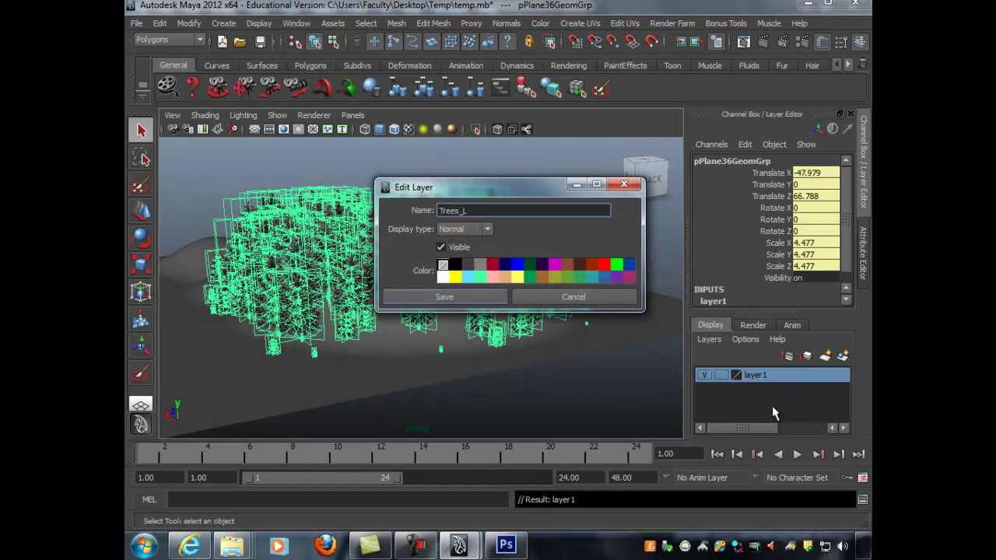
key("Return")
Hide the Trees_L layer to examine the bare terrain, show it again, deselect everything and inspect the forest from several angles
left_click(704, 375)
left_click_drag(420, 265, 536, 234, "alt")
scroll(420, 288, "down", 5)
left_click_drag(420, 288, 459, 319, "alt")
scroll(420, 288, "up", 5)
left_click(704, 375)
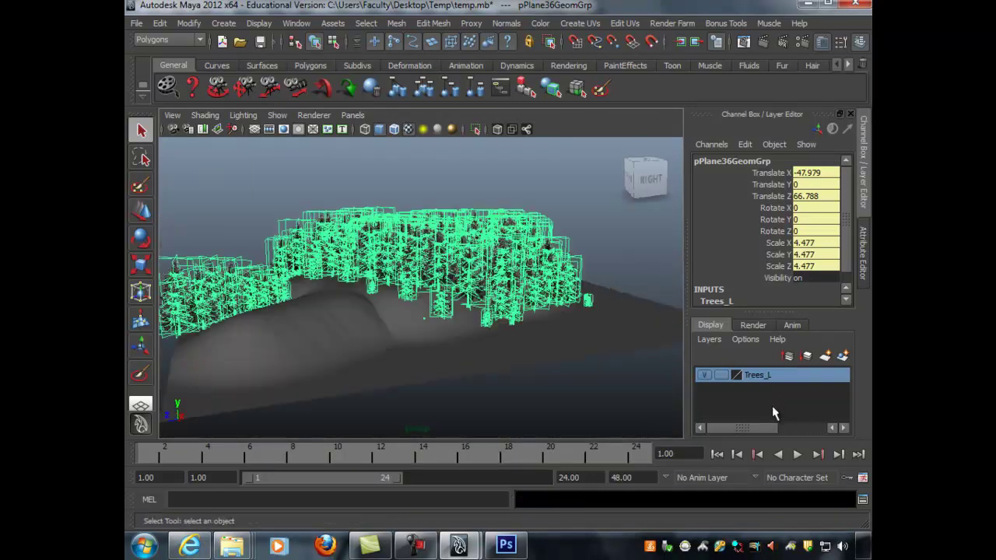
left_click_drag(467, 265, 576, 280, "alt")
left_click(467, 171)
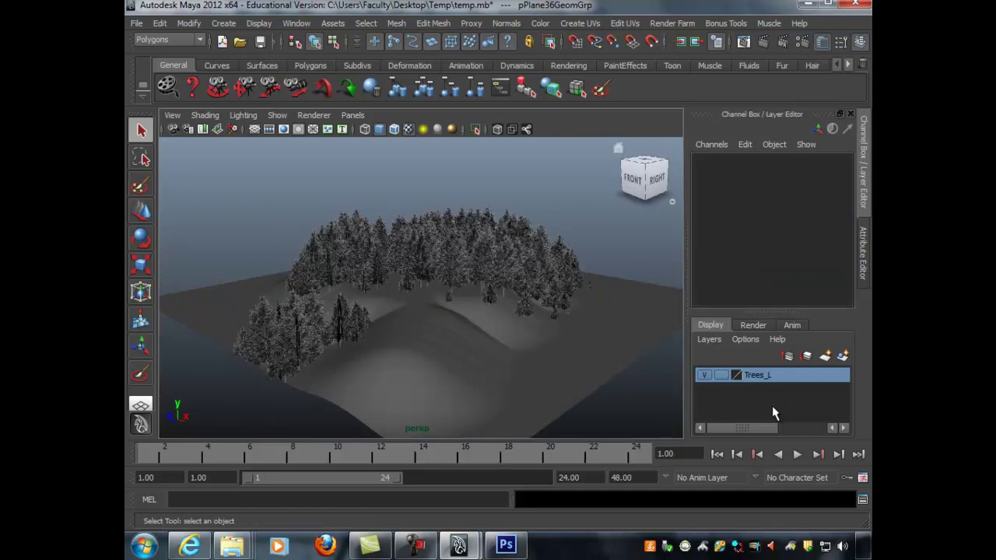
left_click_drag(420, 288, 544, 272, "alt")
left_click_drag(772, 406, 774, 413, "alt")
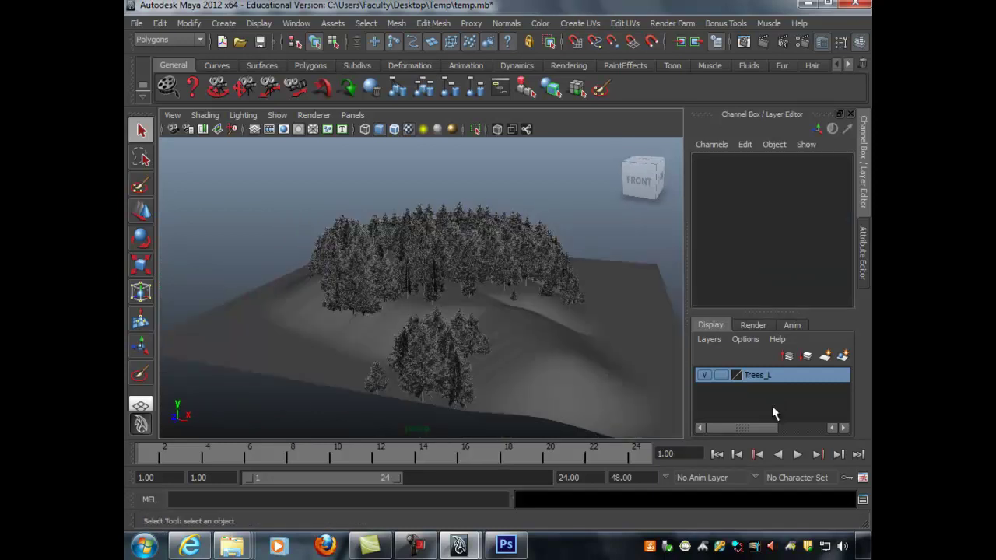